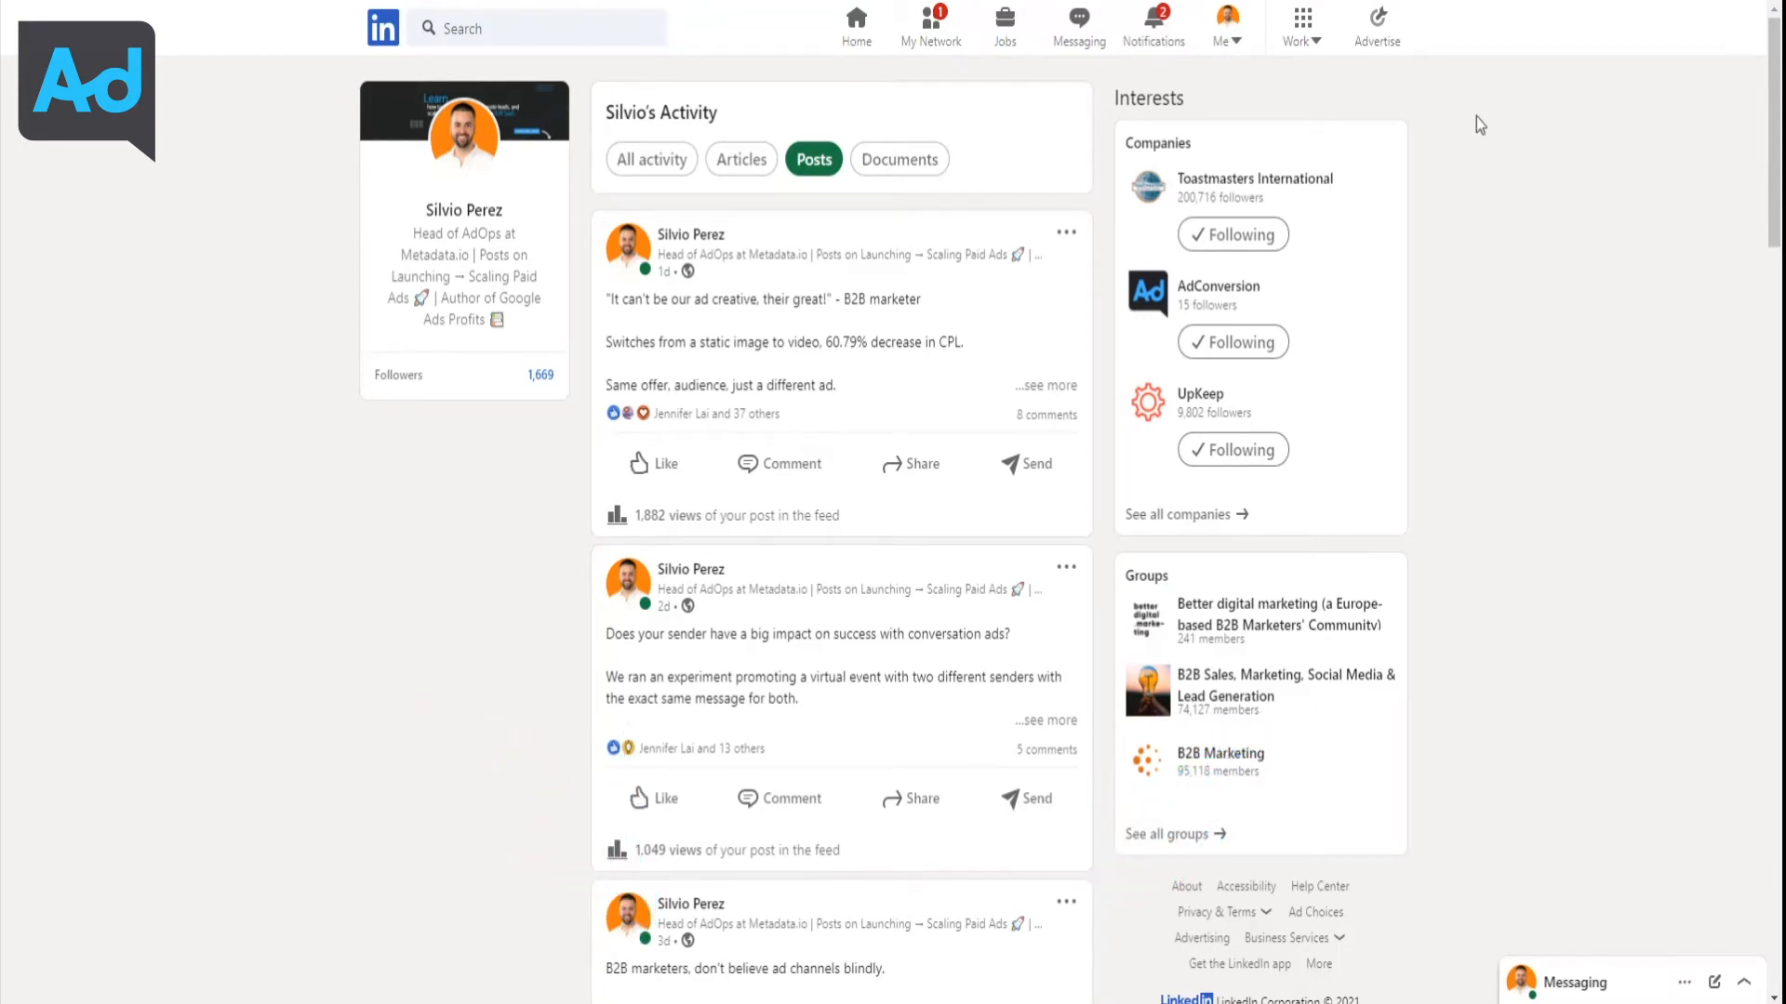
# Open the advertising campaign manager and start creating an ad account named AdConversion, keeping United States of America, Dollar (USD) as currency
pyautogui.click(1382, 37)
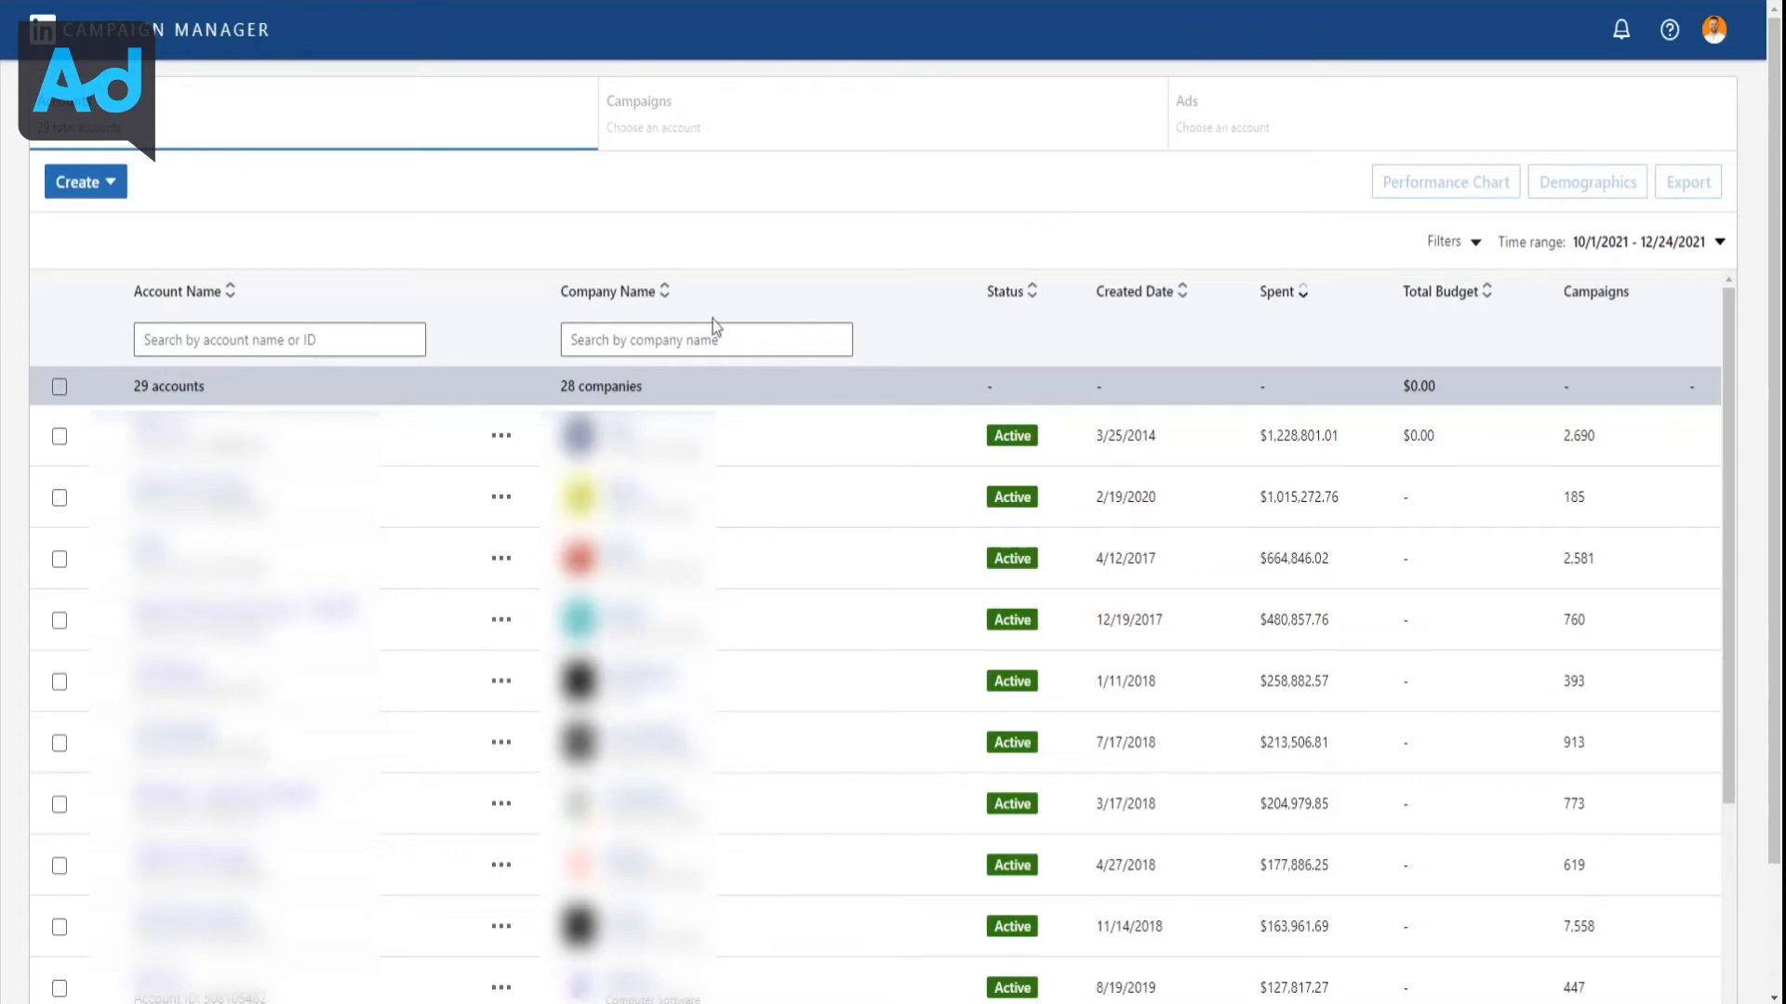
pyautogui.click(90, 197)
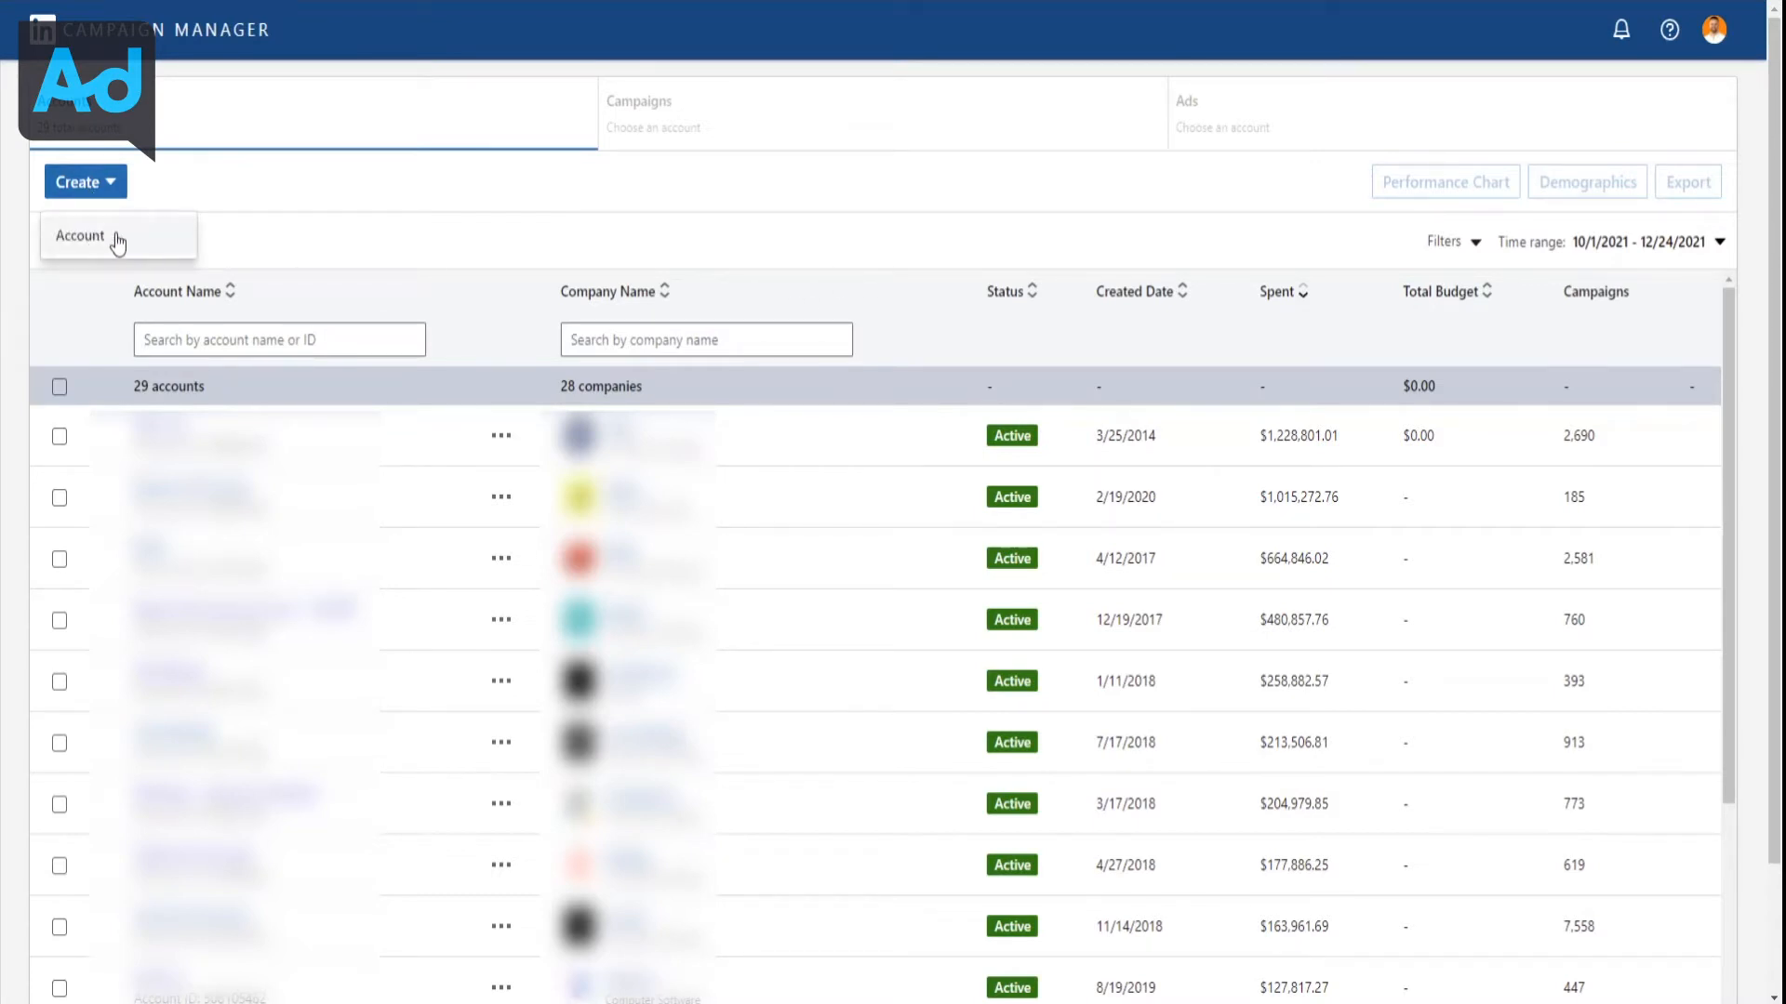
pyautogui.click(117, 238)
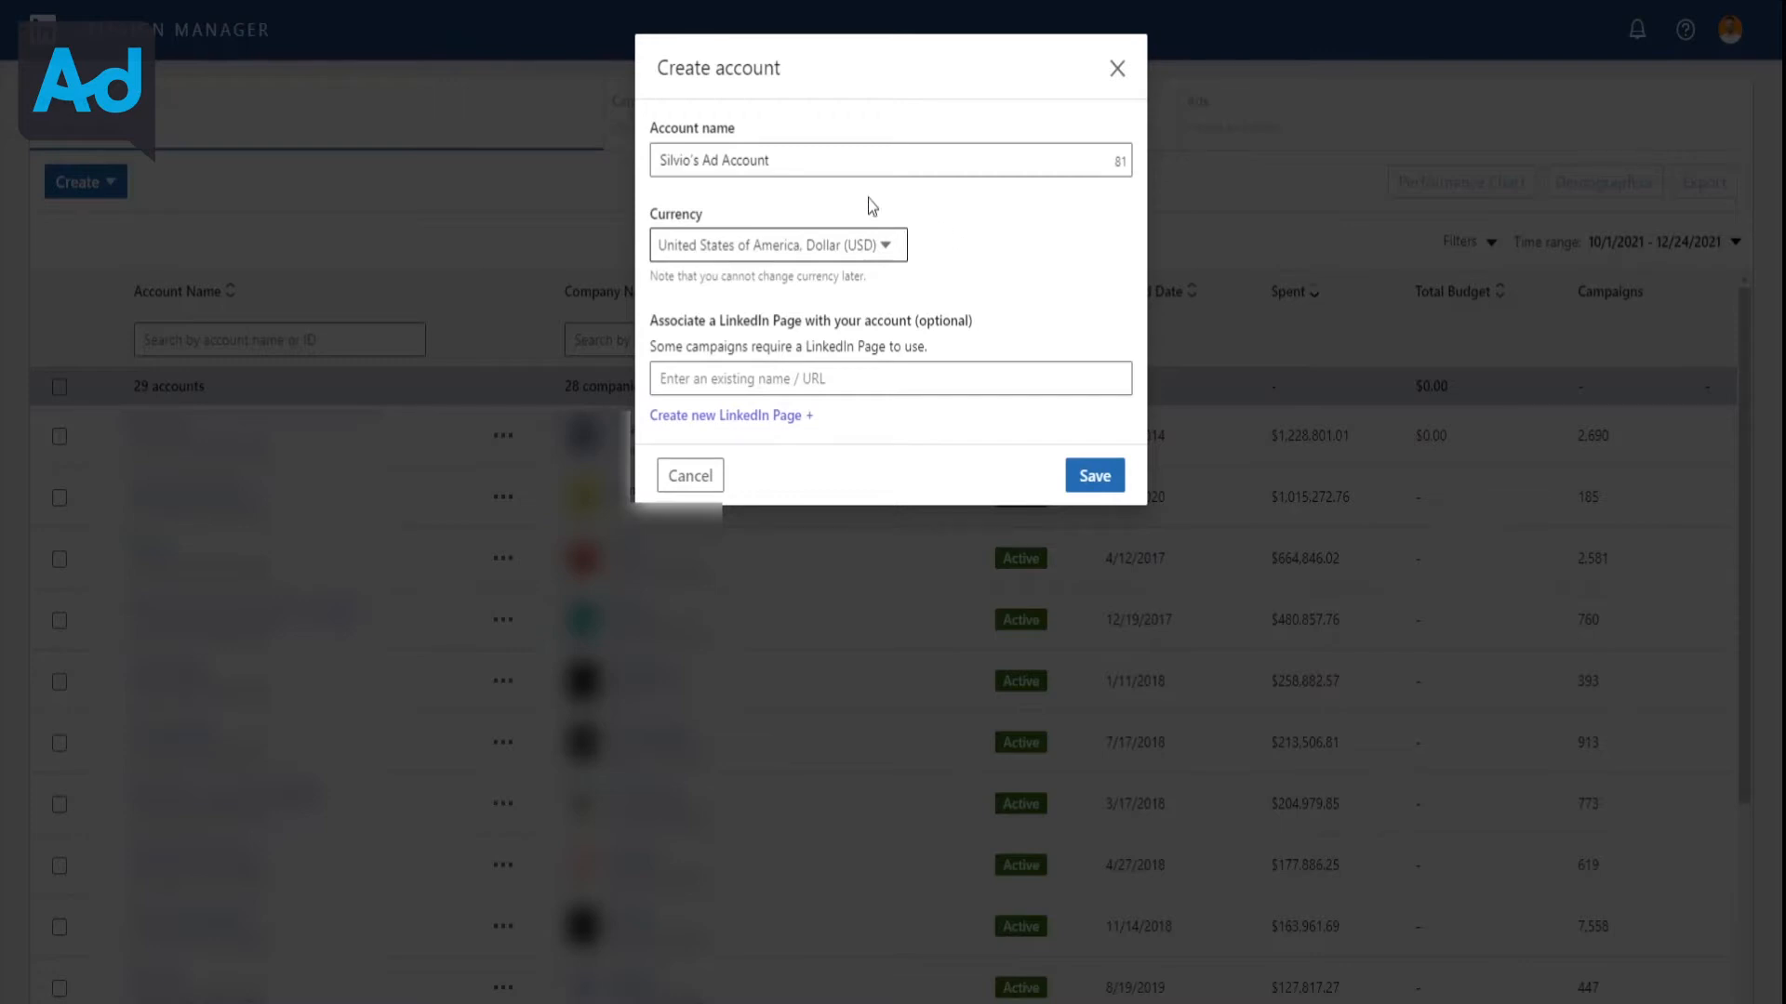
pyautogui.tripleClick(836, 170)
pyautogui.write('Ad')
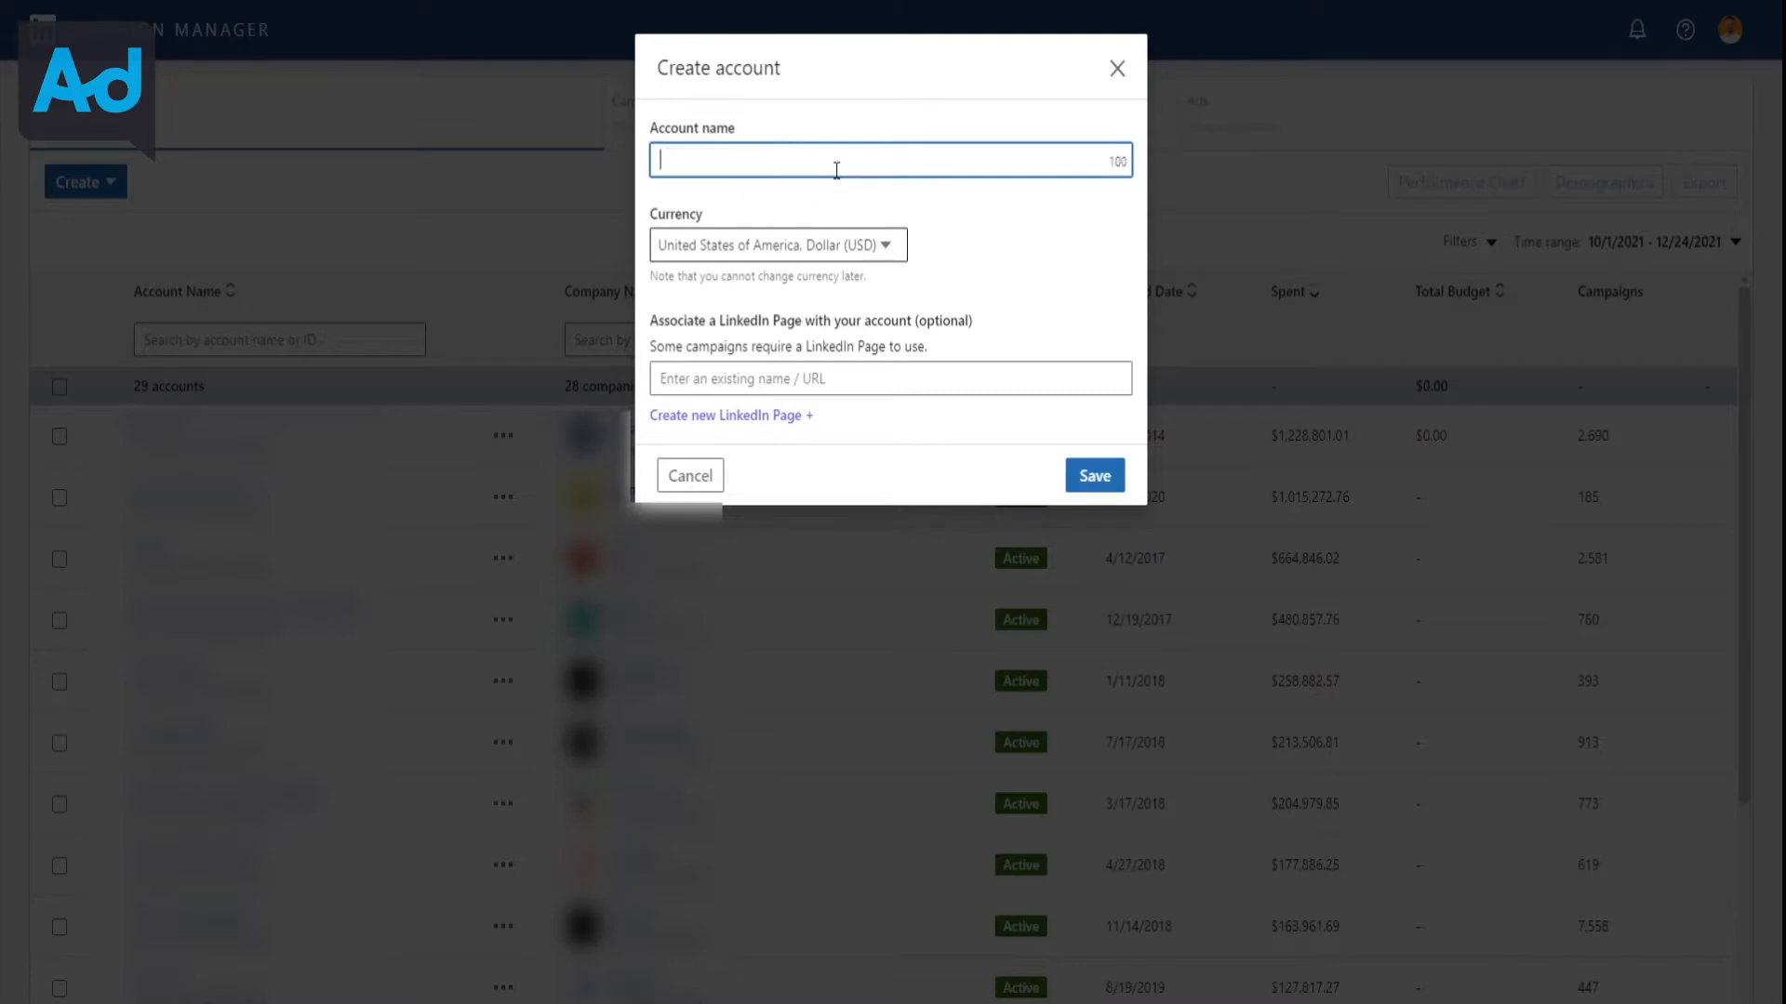
pyautogui.press('Down')
pyautogui.press('Return')
pyautogui.press('Tab')
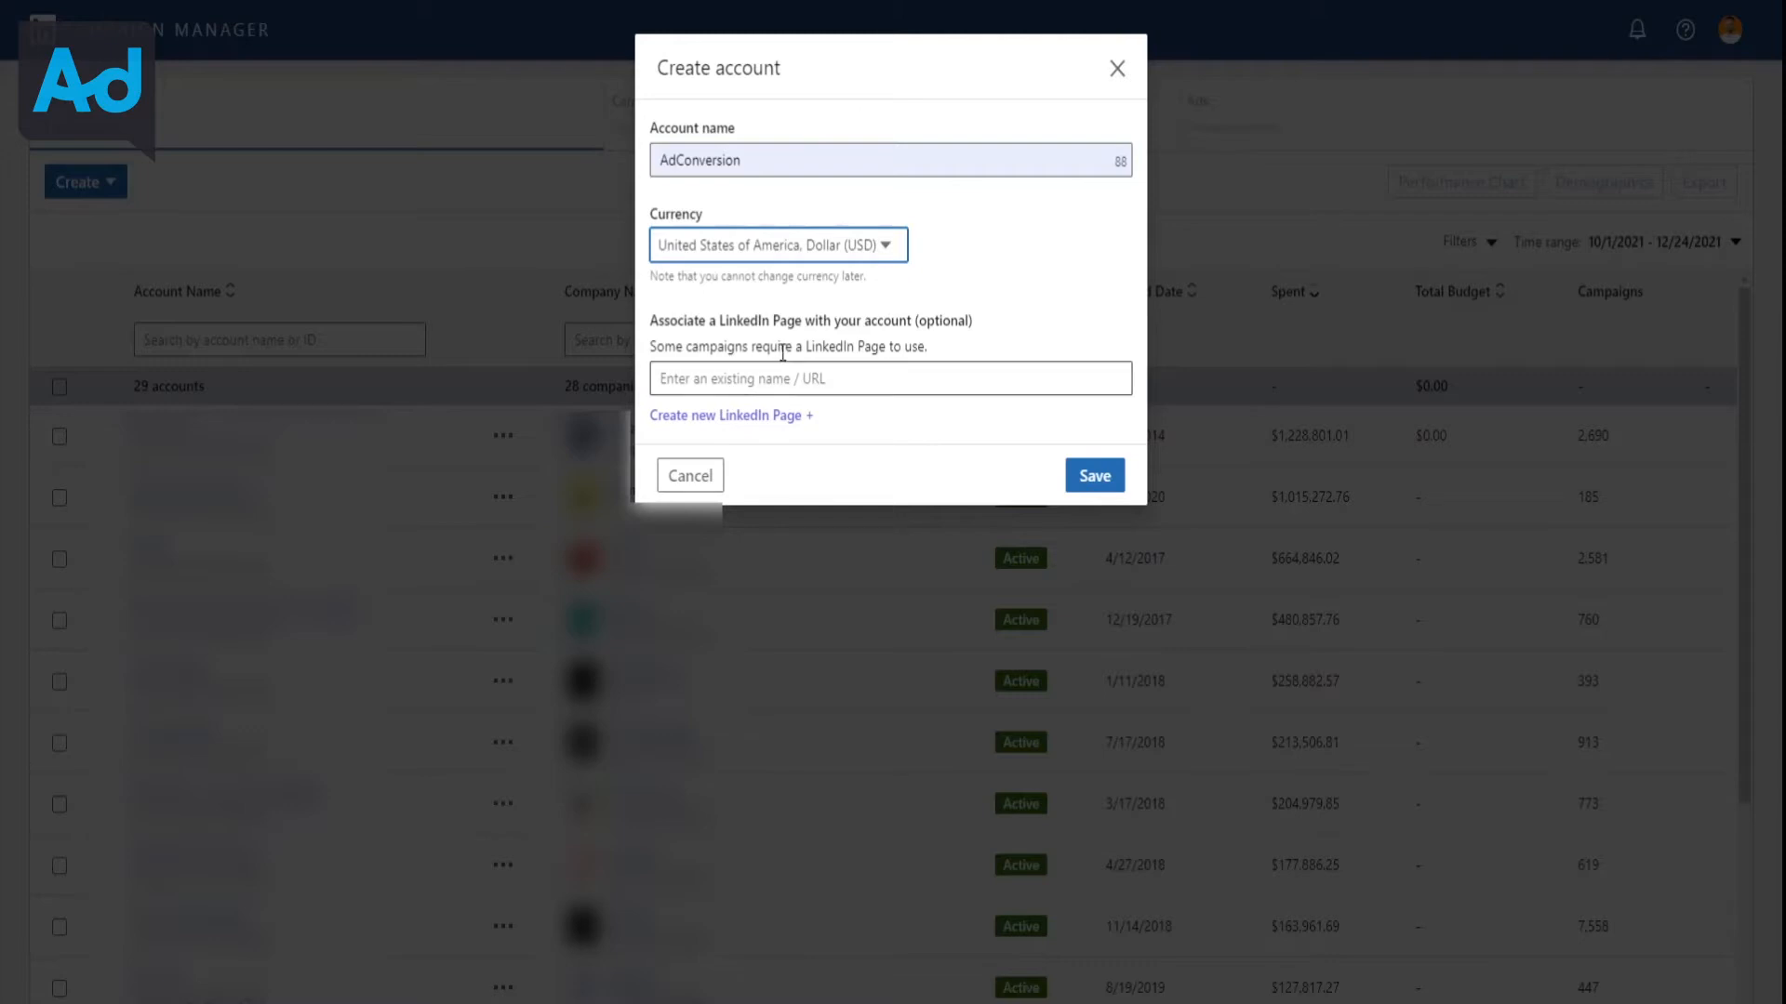
pyautogui.click(951, 378)
pyautogui.write('https://www.linkedin.com/company/adconversion/')
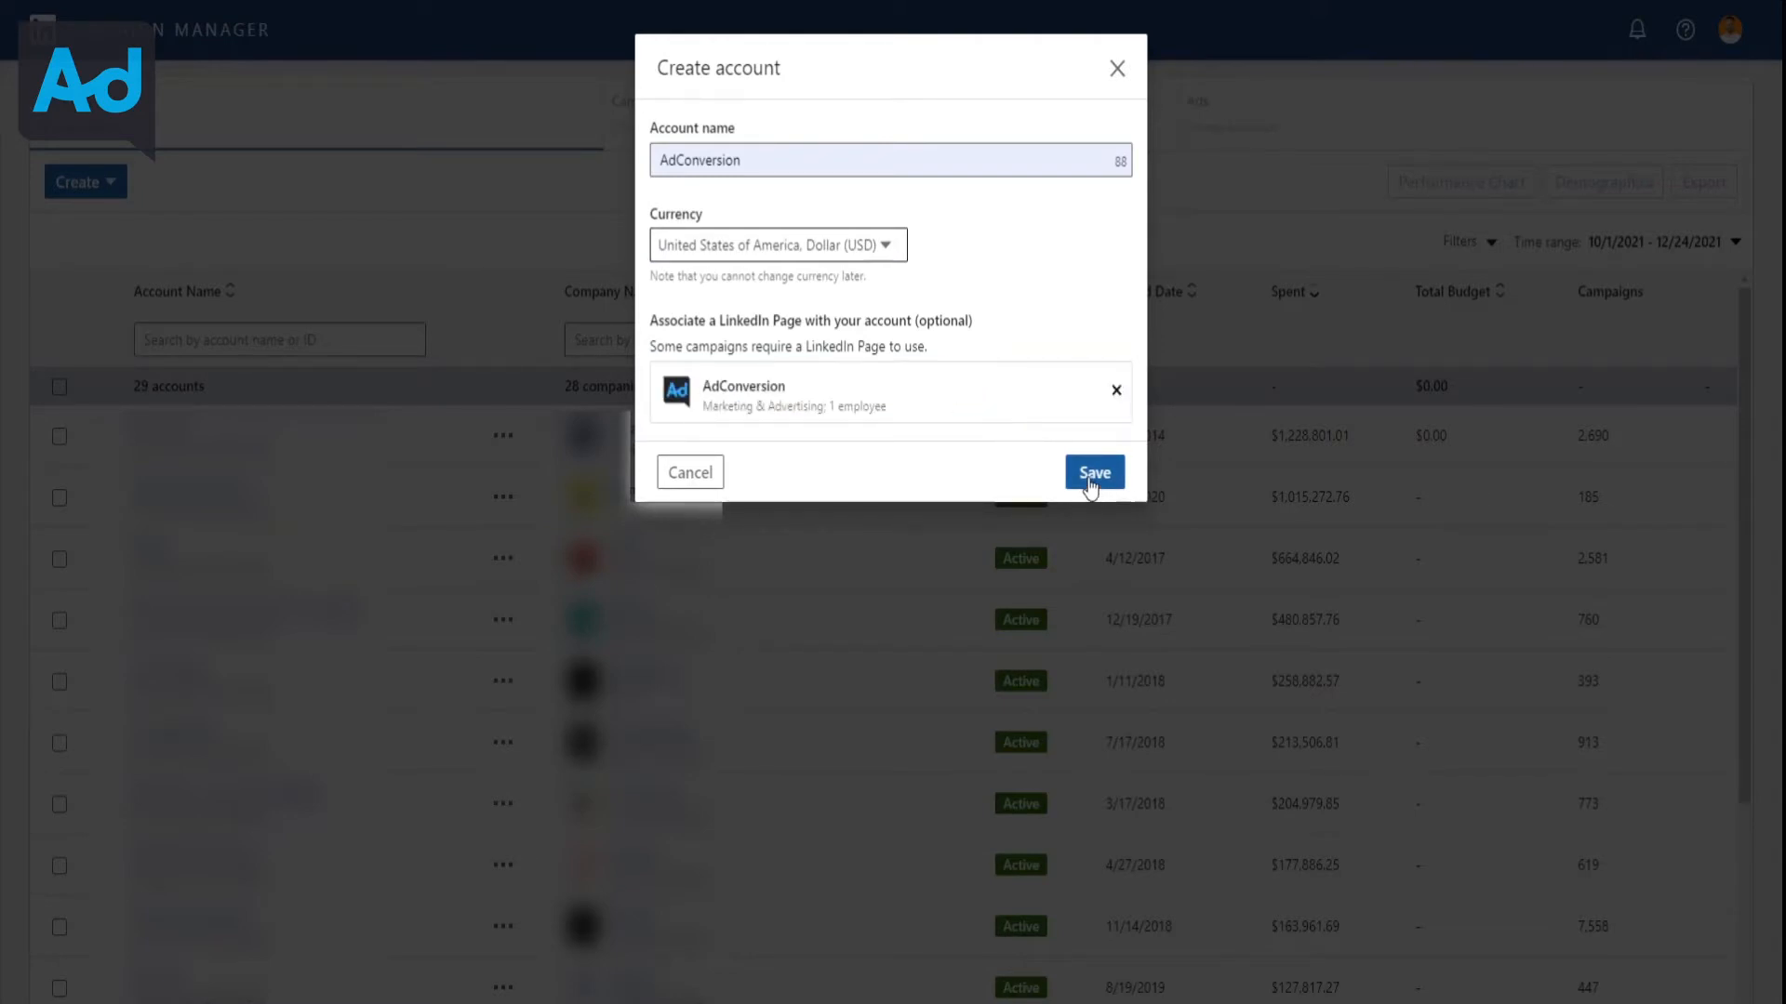
pyautogui.click(1097, 499)
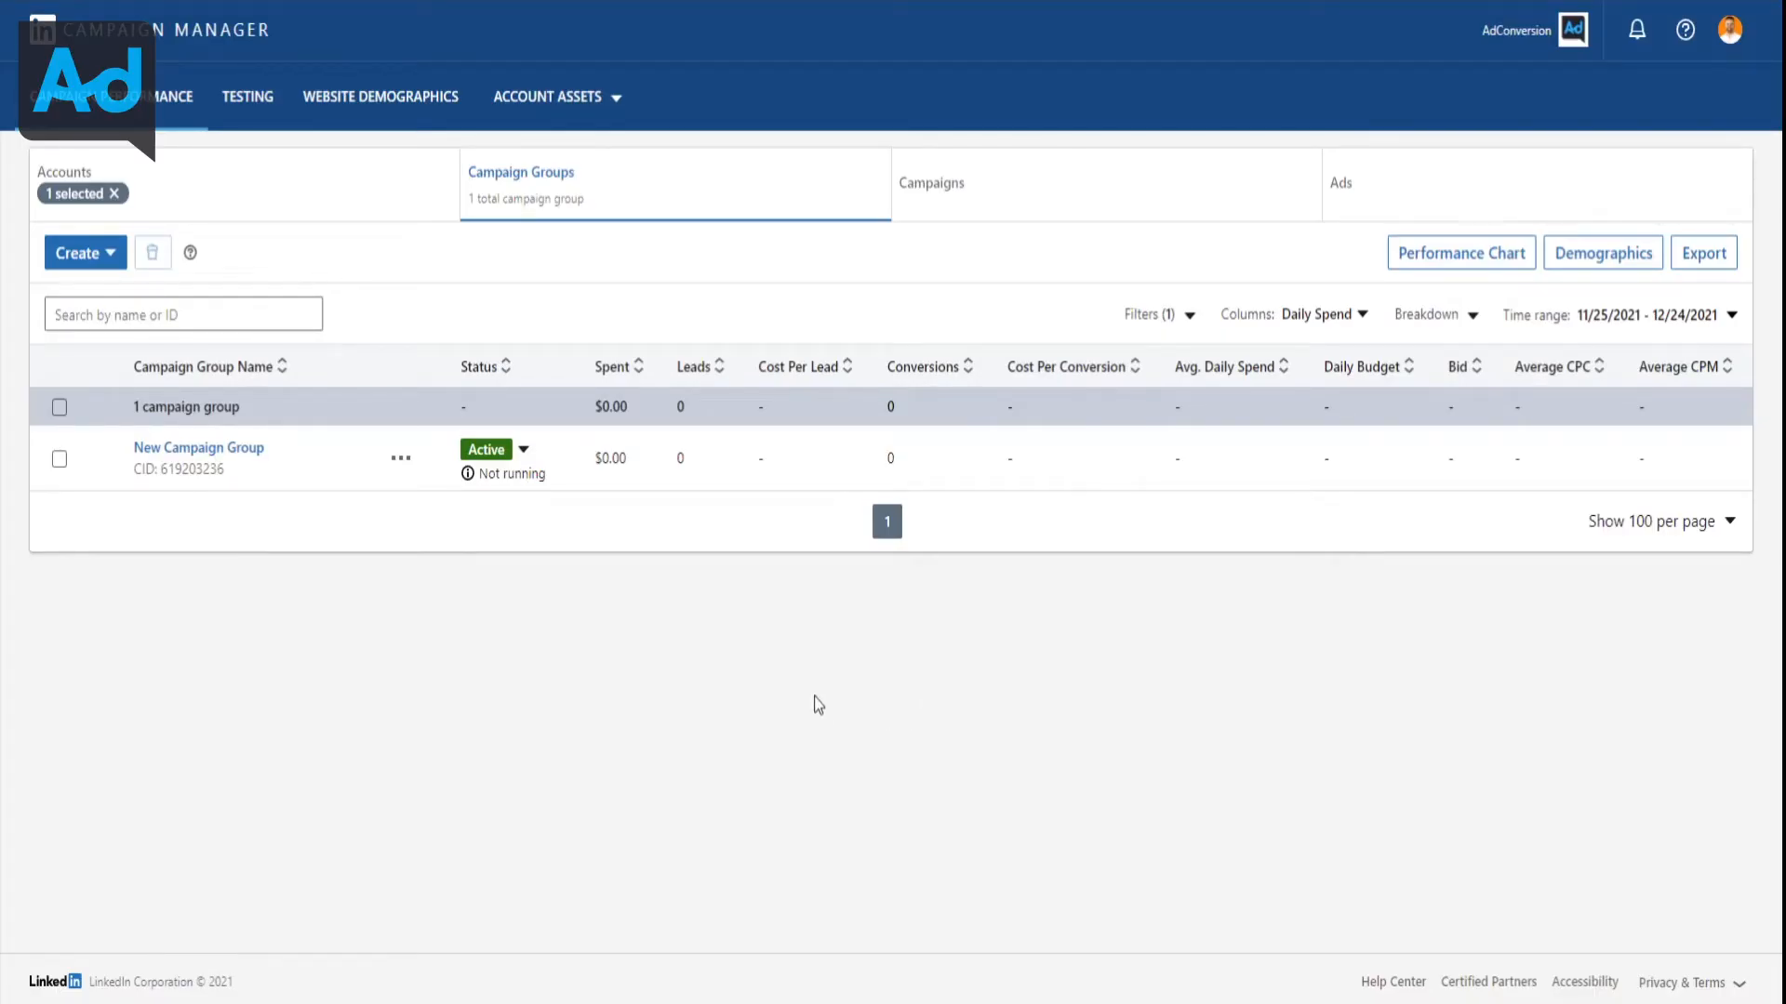
# Open the AdConversion account's billing center and bring up the form for adding a credit card
pyautogui.click(1509, 48)
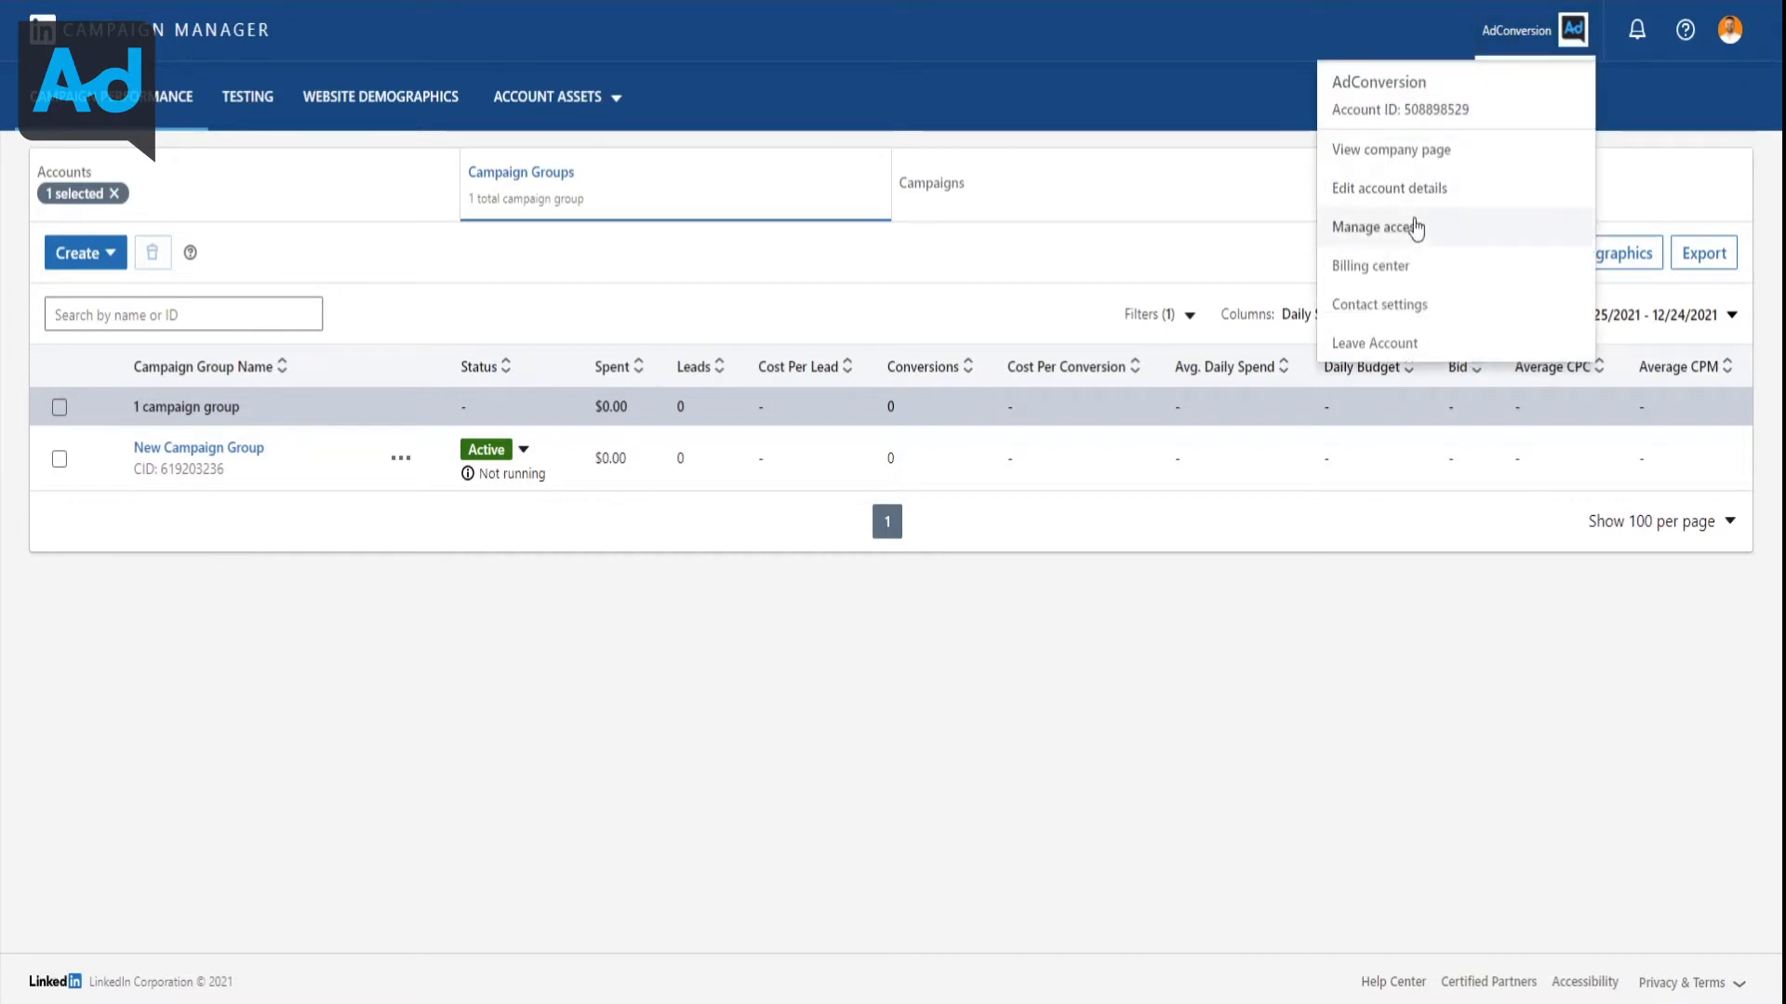
pyautogui.click(1403, 276)
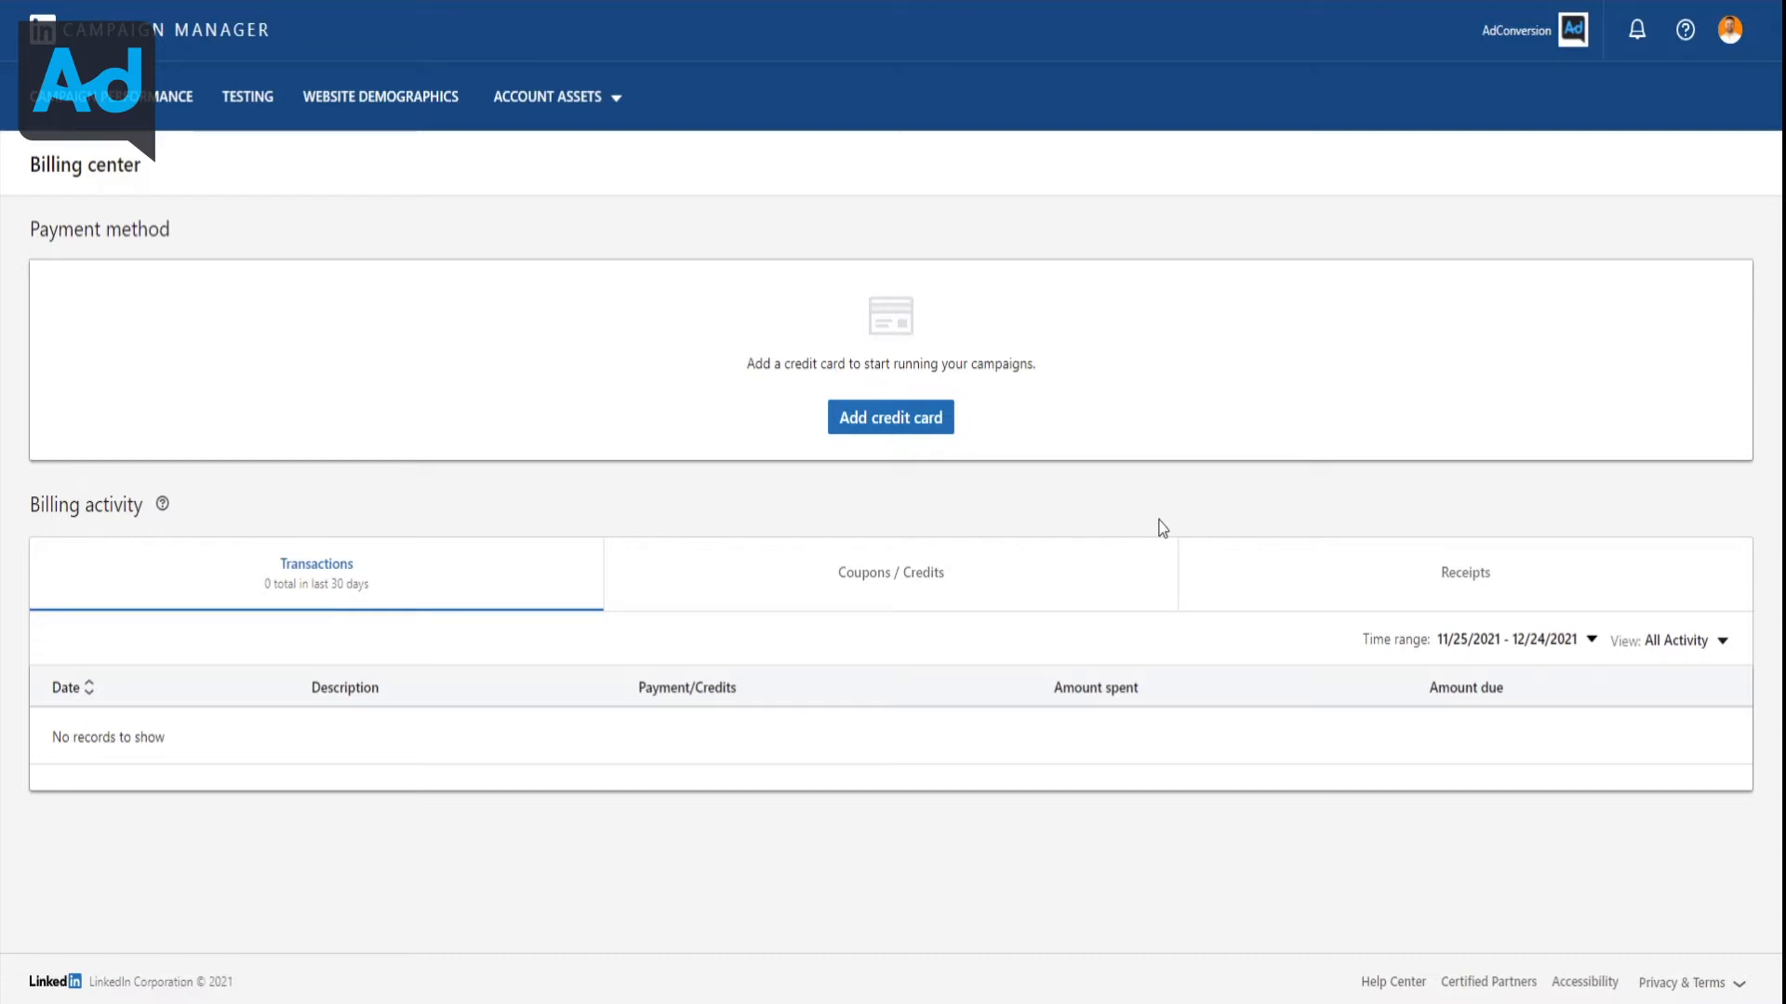
pyautogui.click(890, 420)
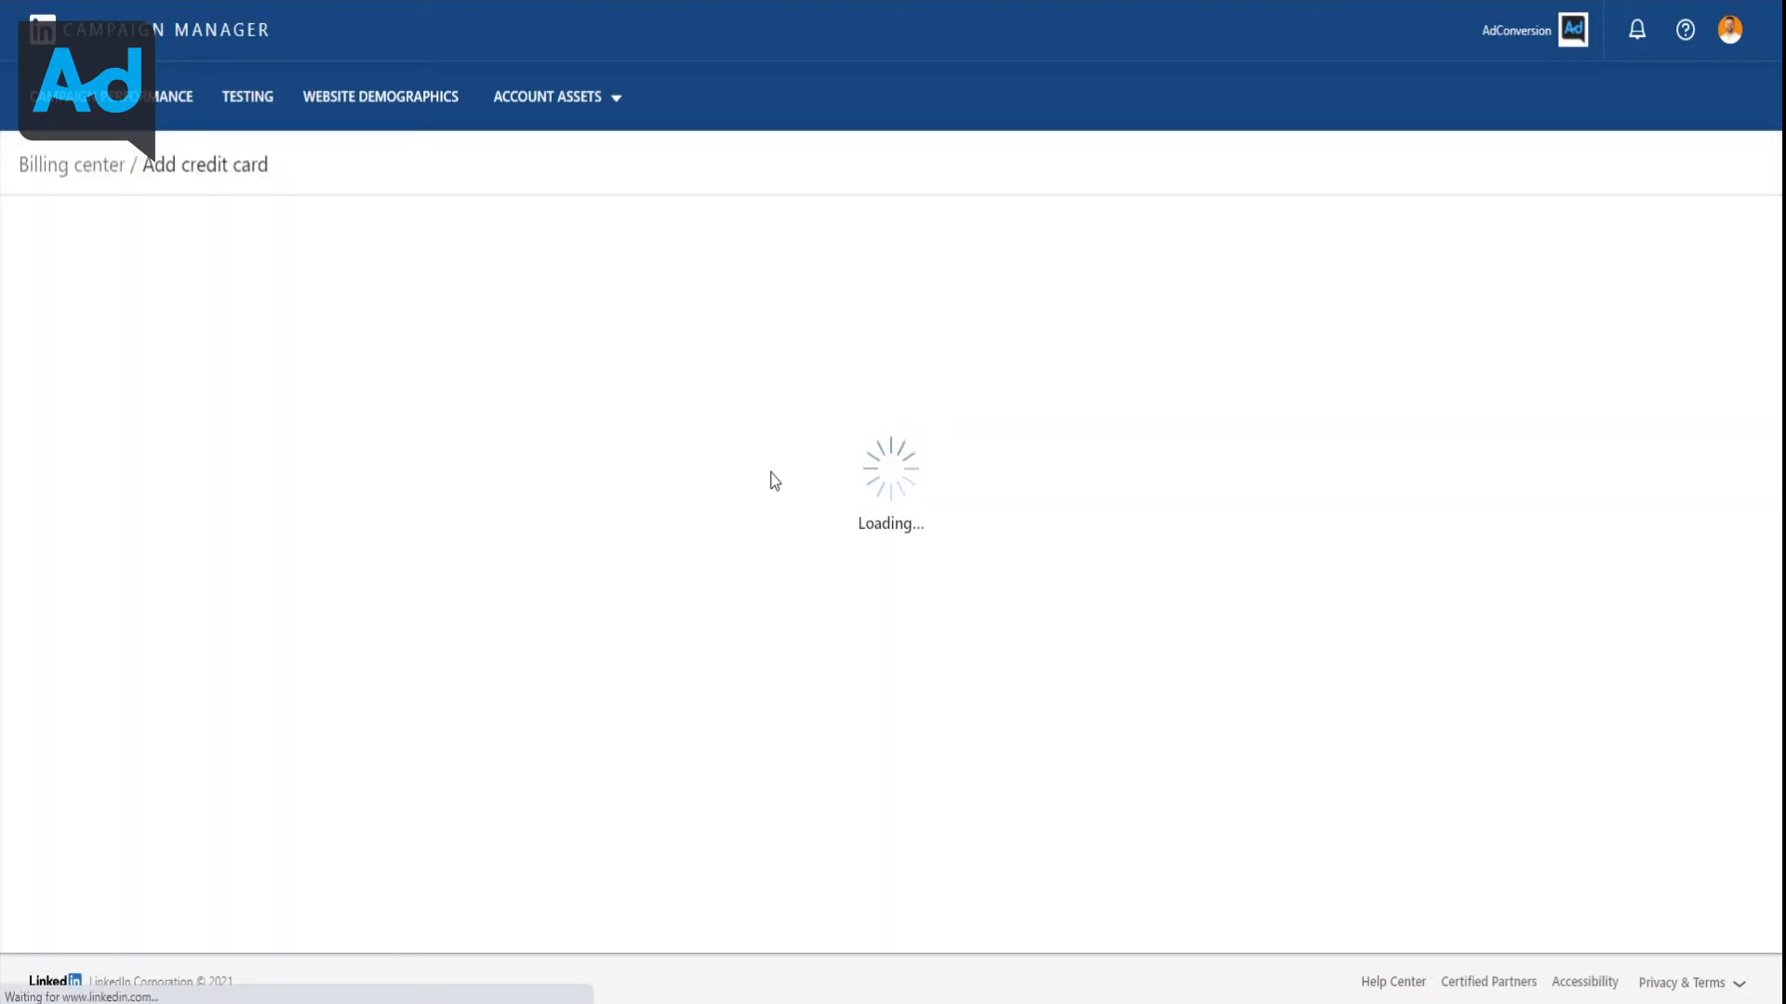
pyautogui.scroll(-1, 928, 637)
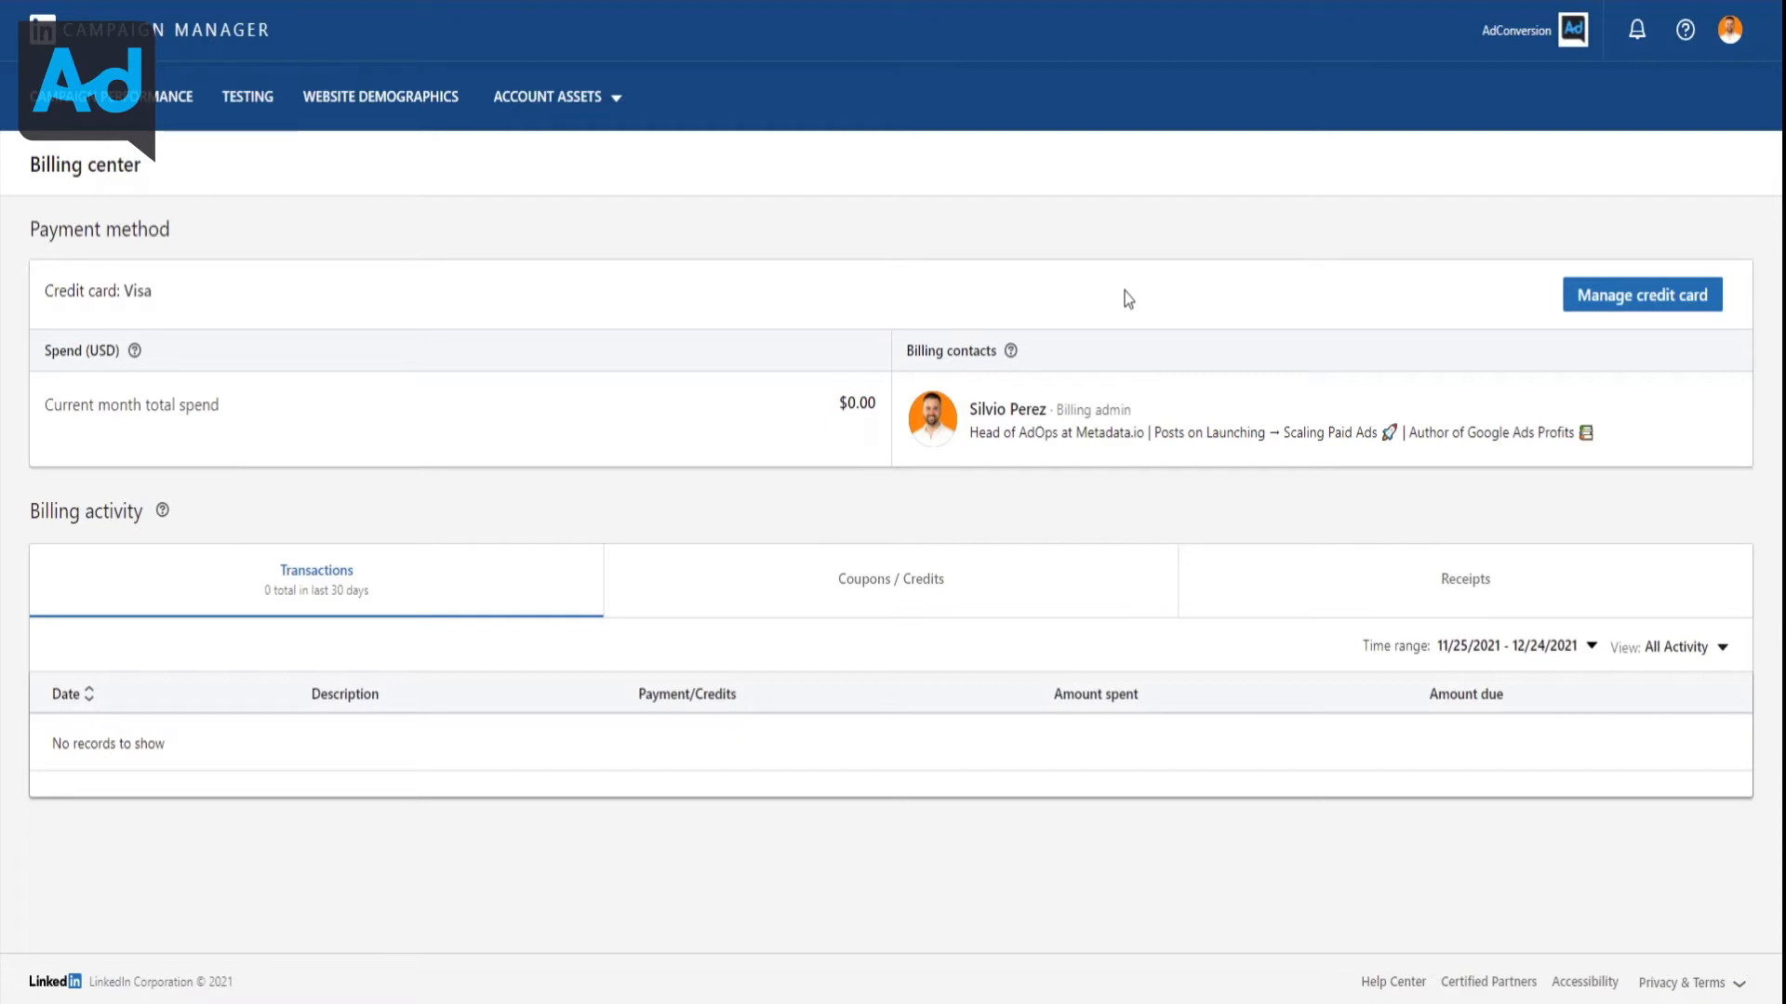
# View the AdConversion account's editable details and close them without making changes
pyautogui.click(1531, 49)
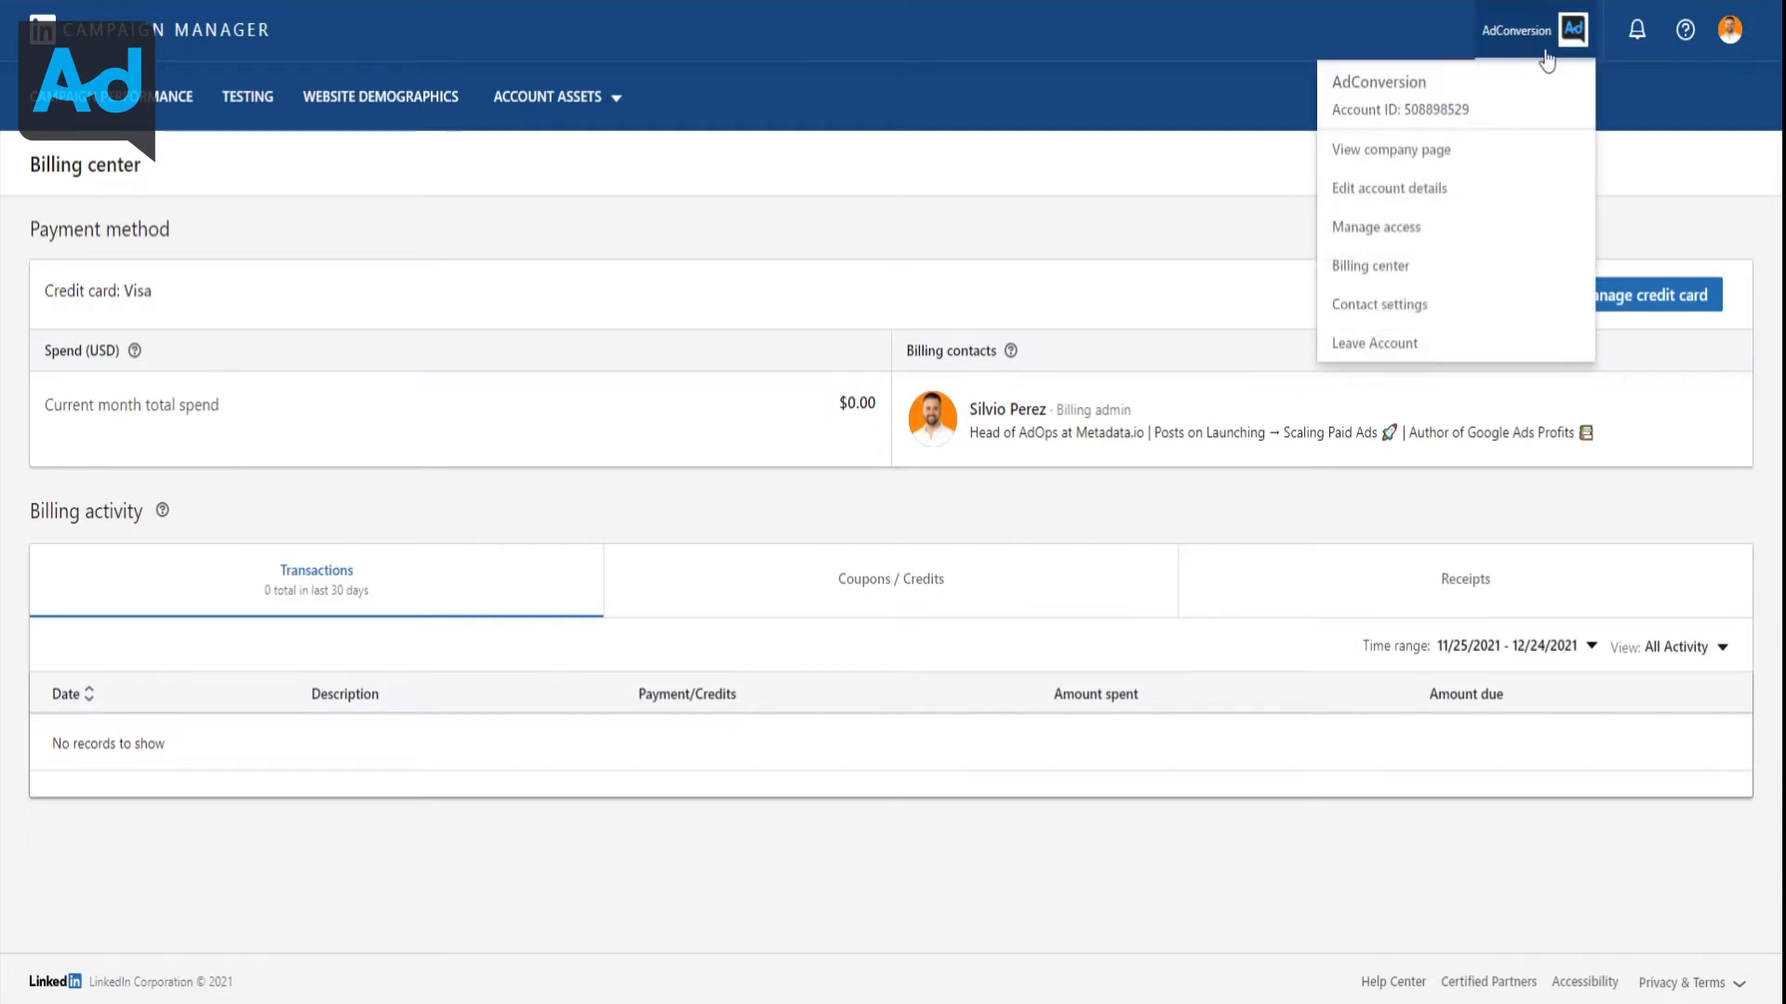
pyautogui.click(1461, 195)
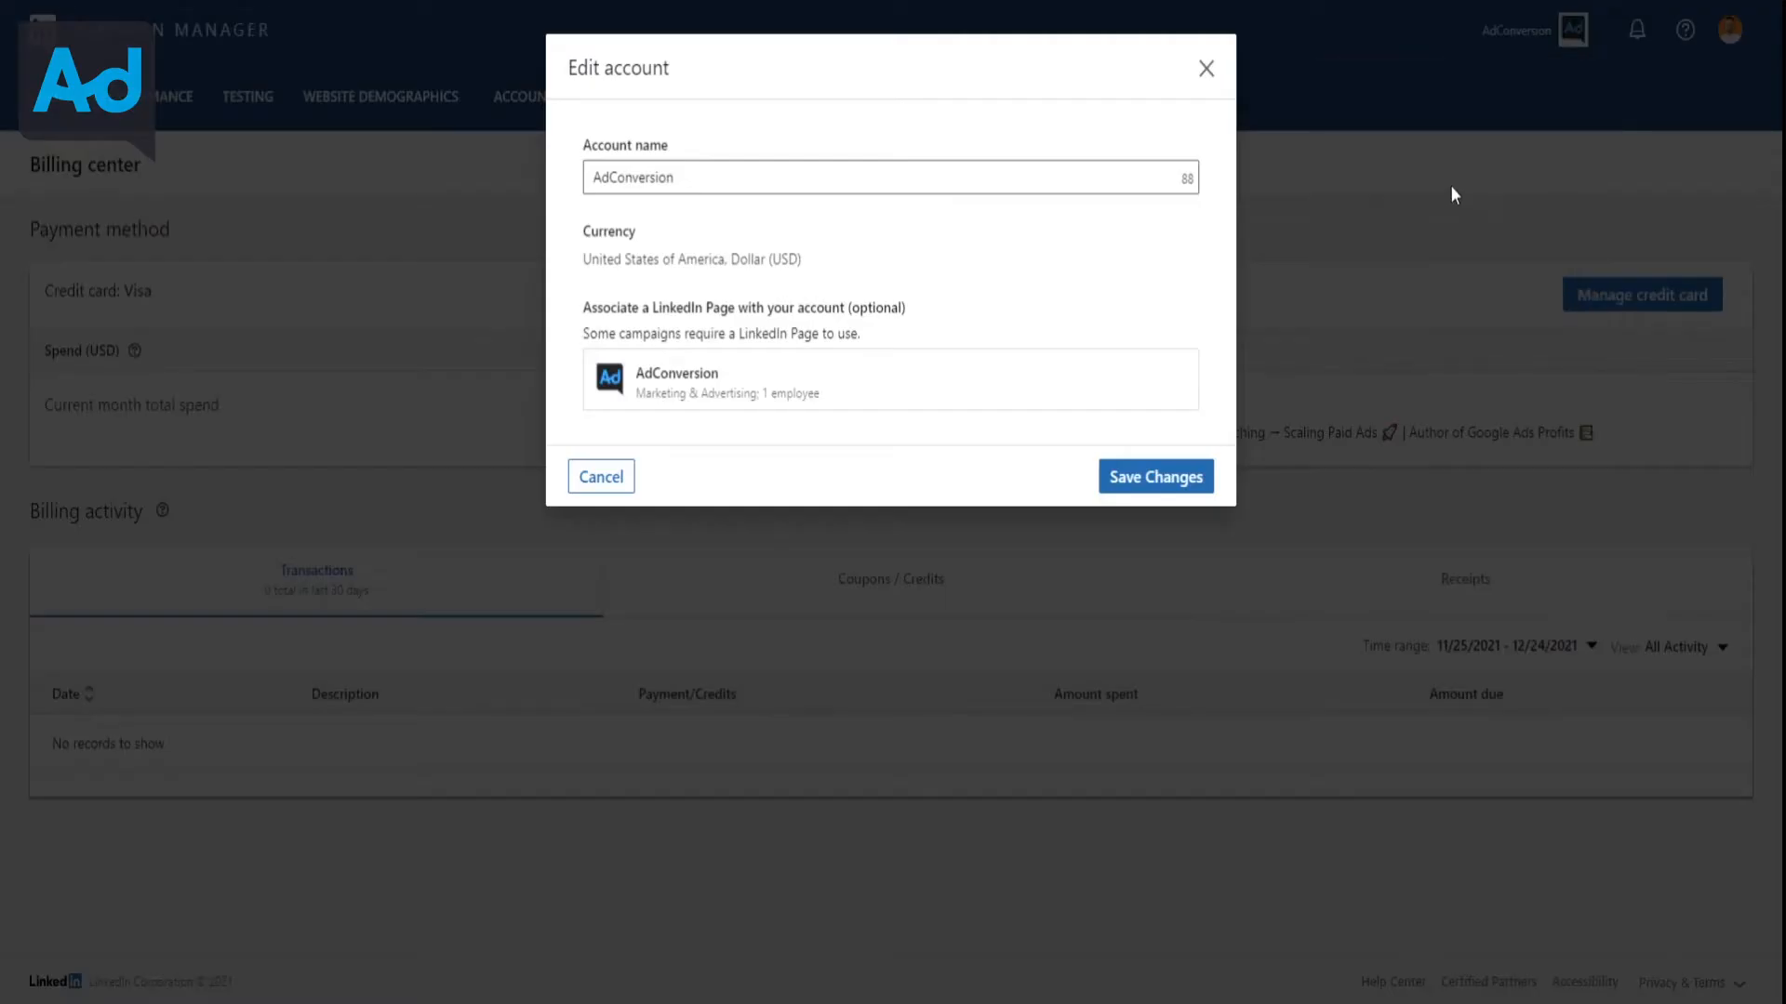
pyautogui.click(1206, 70)
# View the account's user permissions and the field for adding a user, and close the dialog without adding anyone
pyautogui.click(1572, 33)
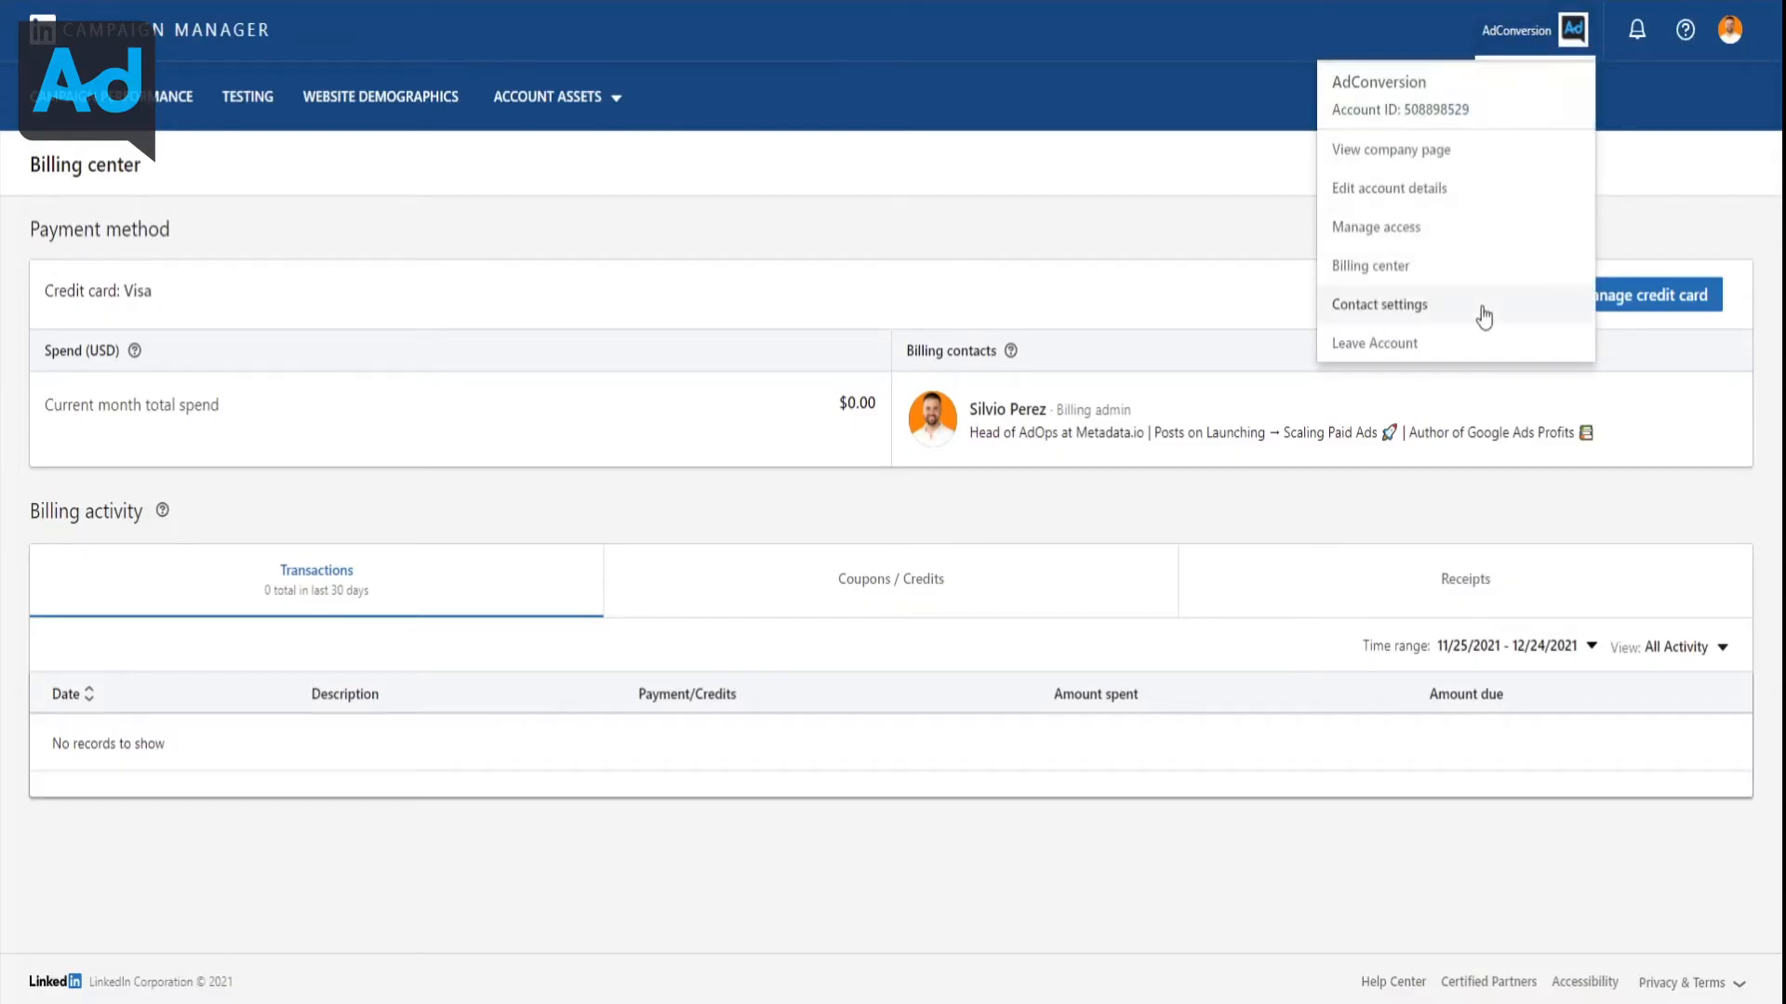
pyautogui.click(1408, 239)
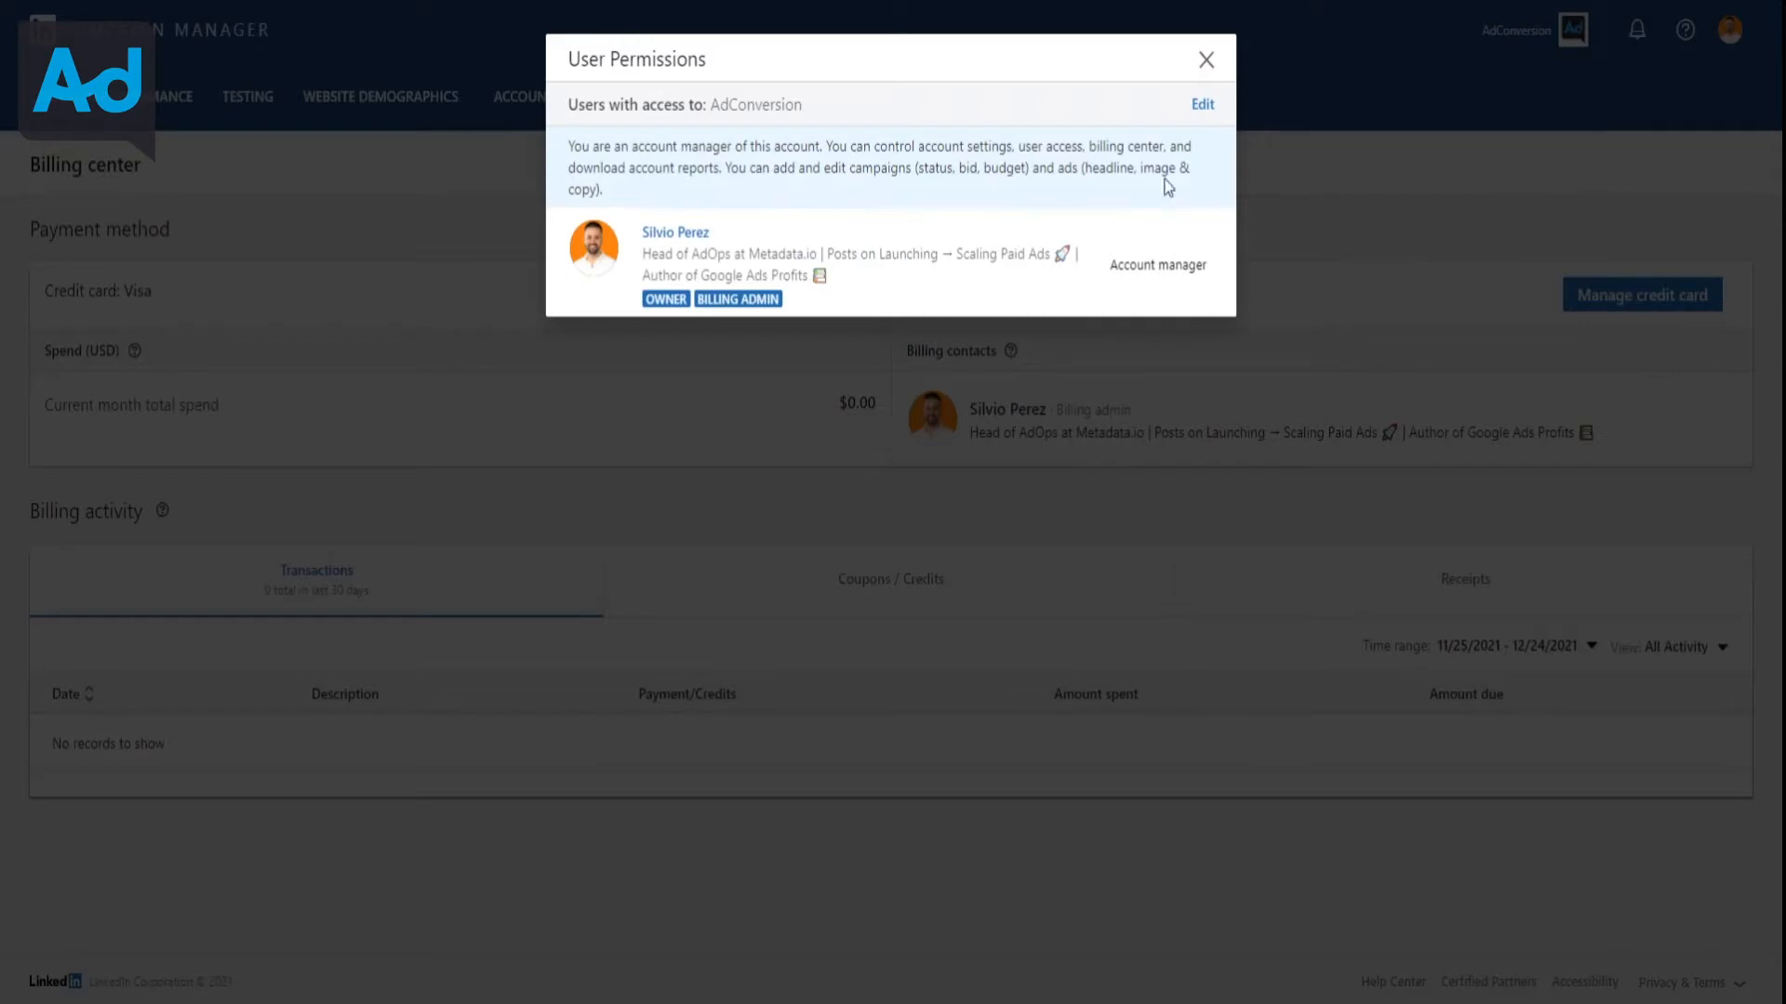
pyautogui.click(1203, 105)
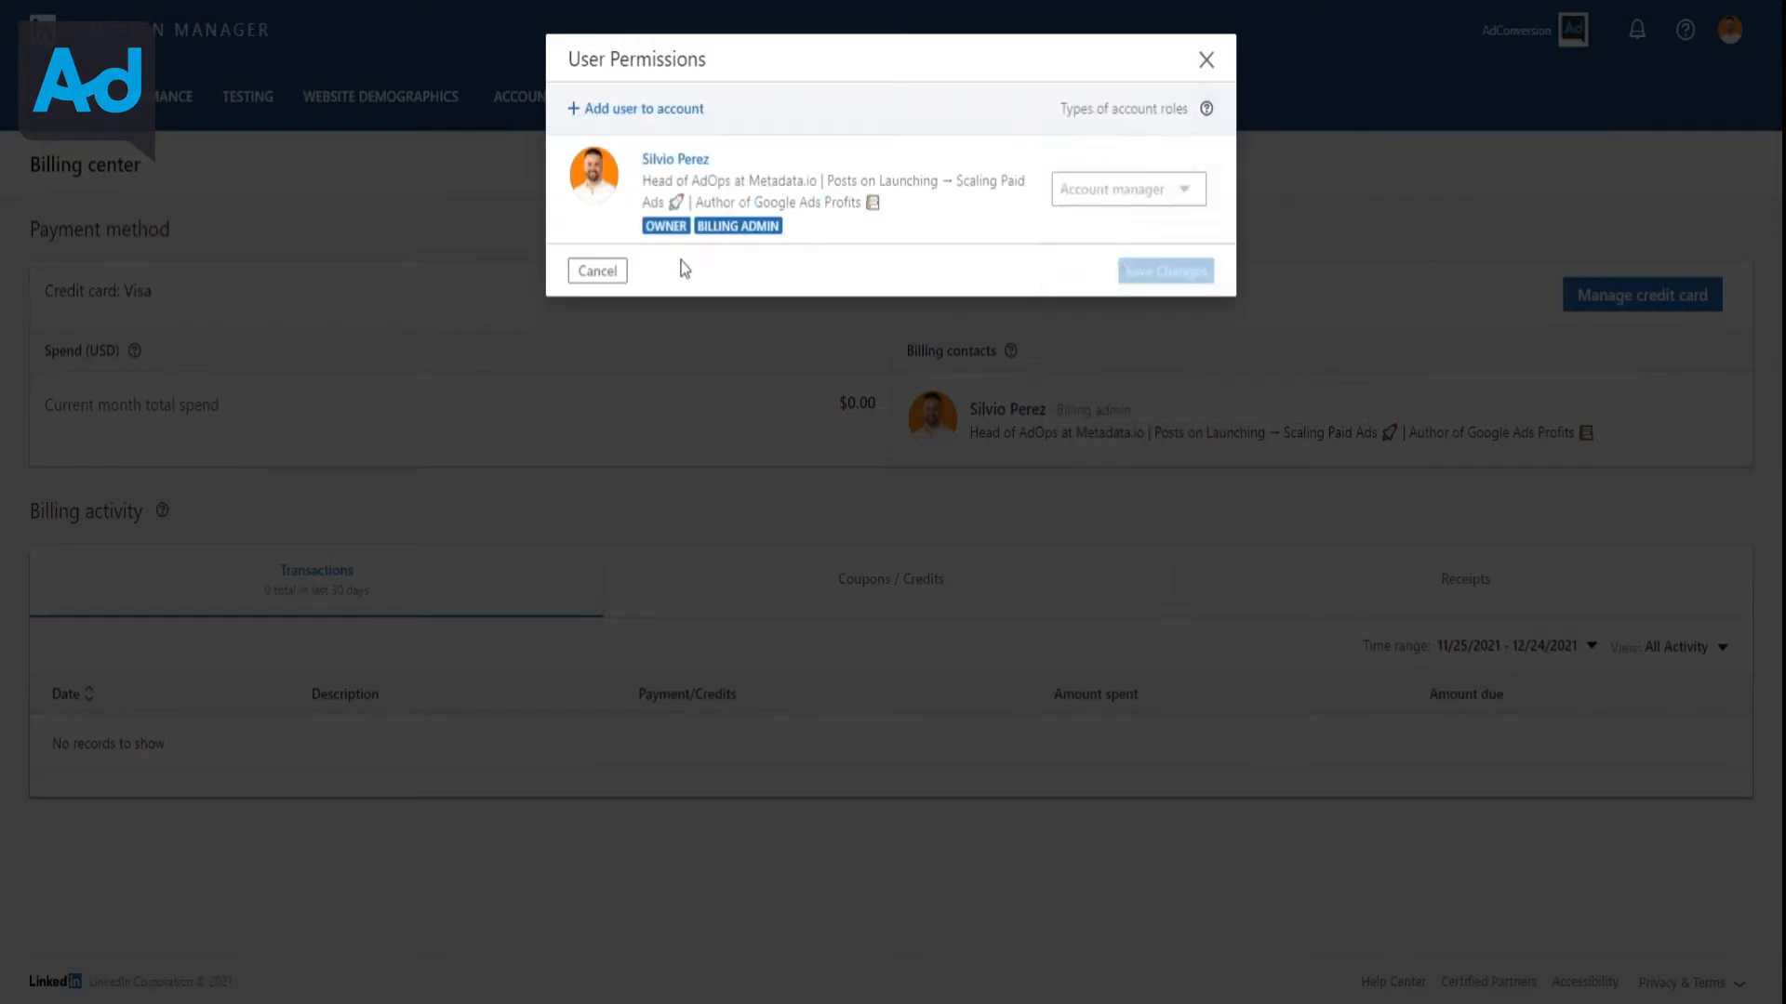
pyautogui.click(649, 112)
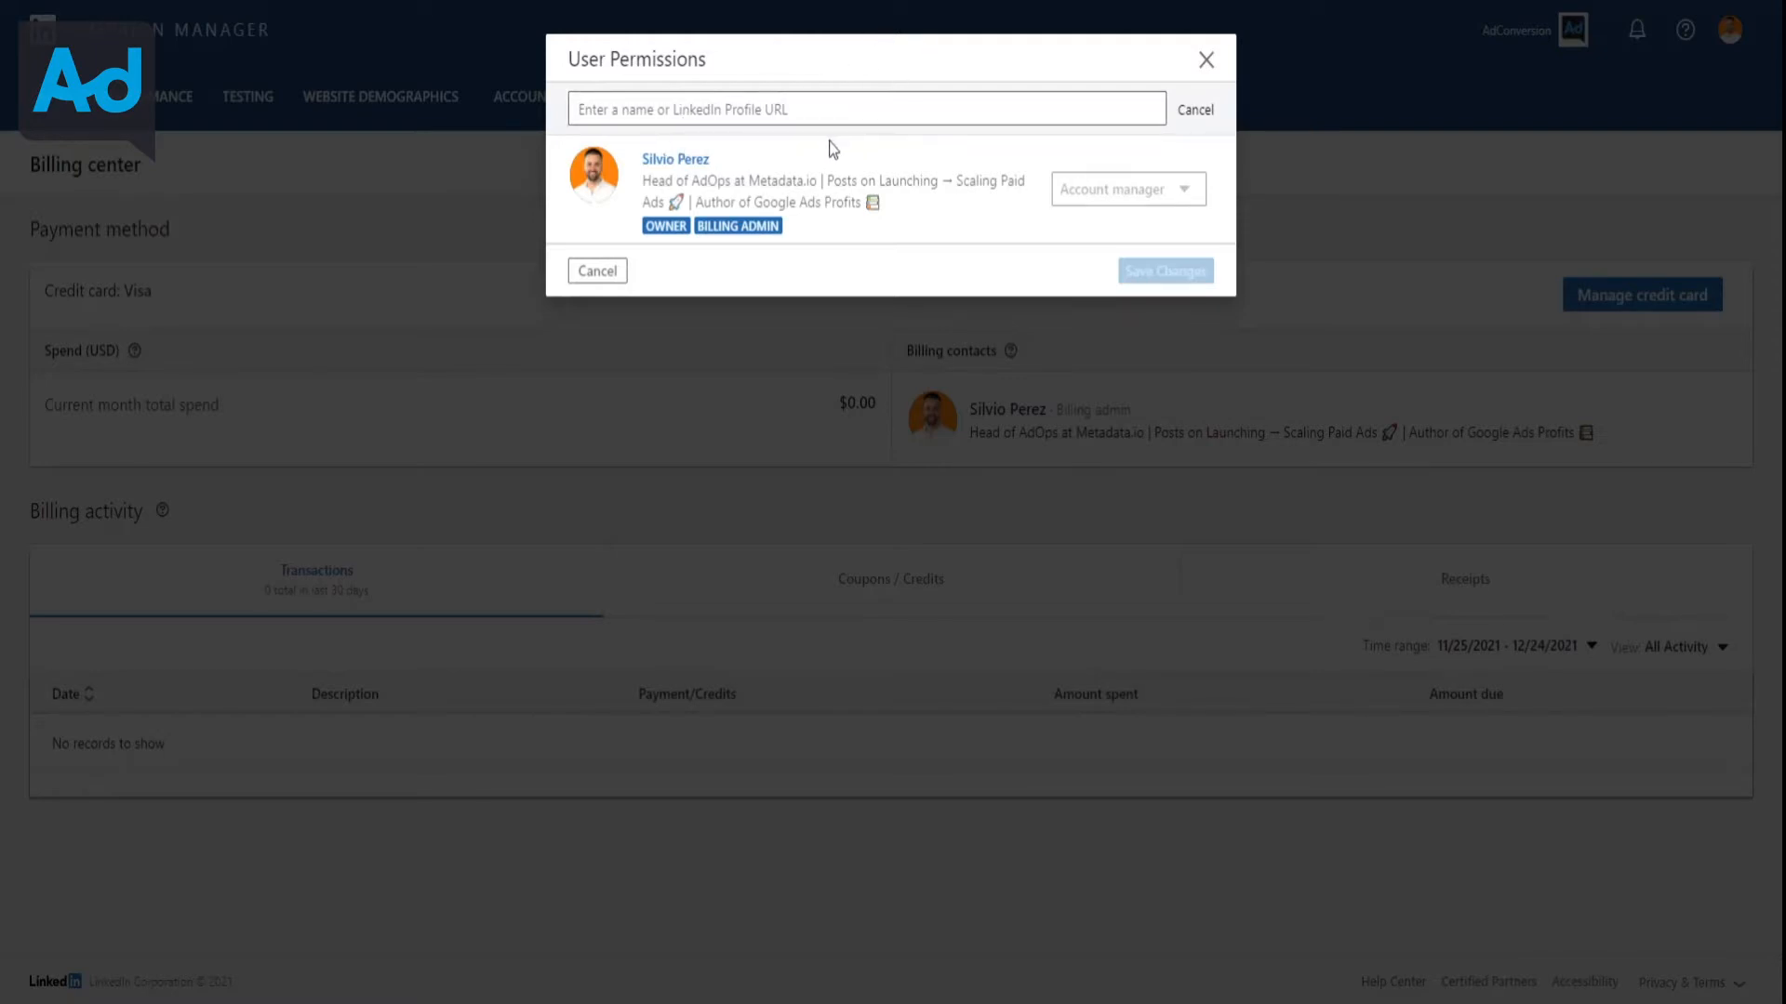
pyautogui.click(1206, 59)
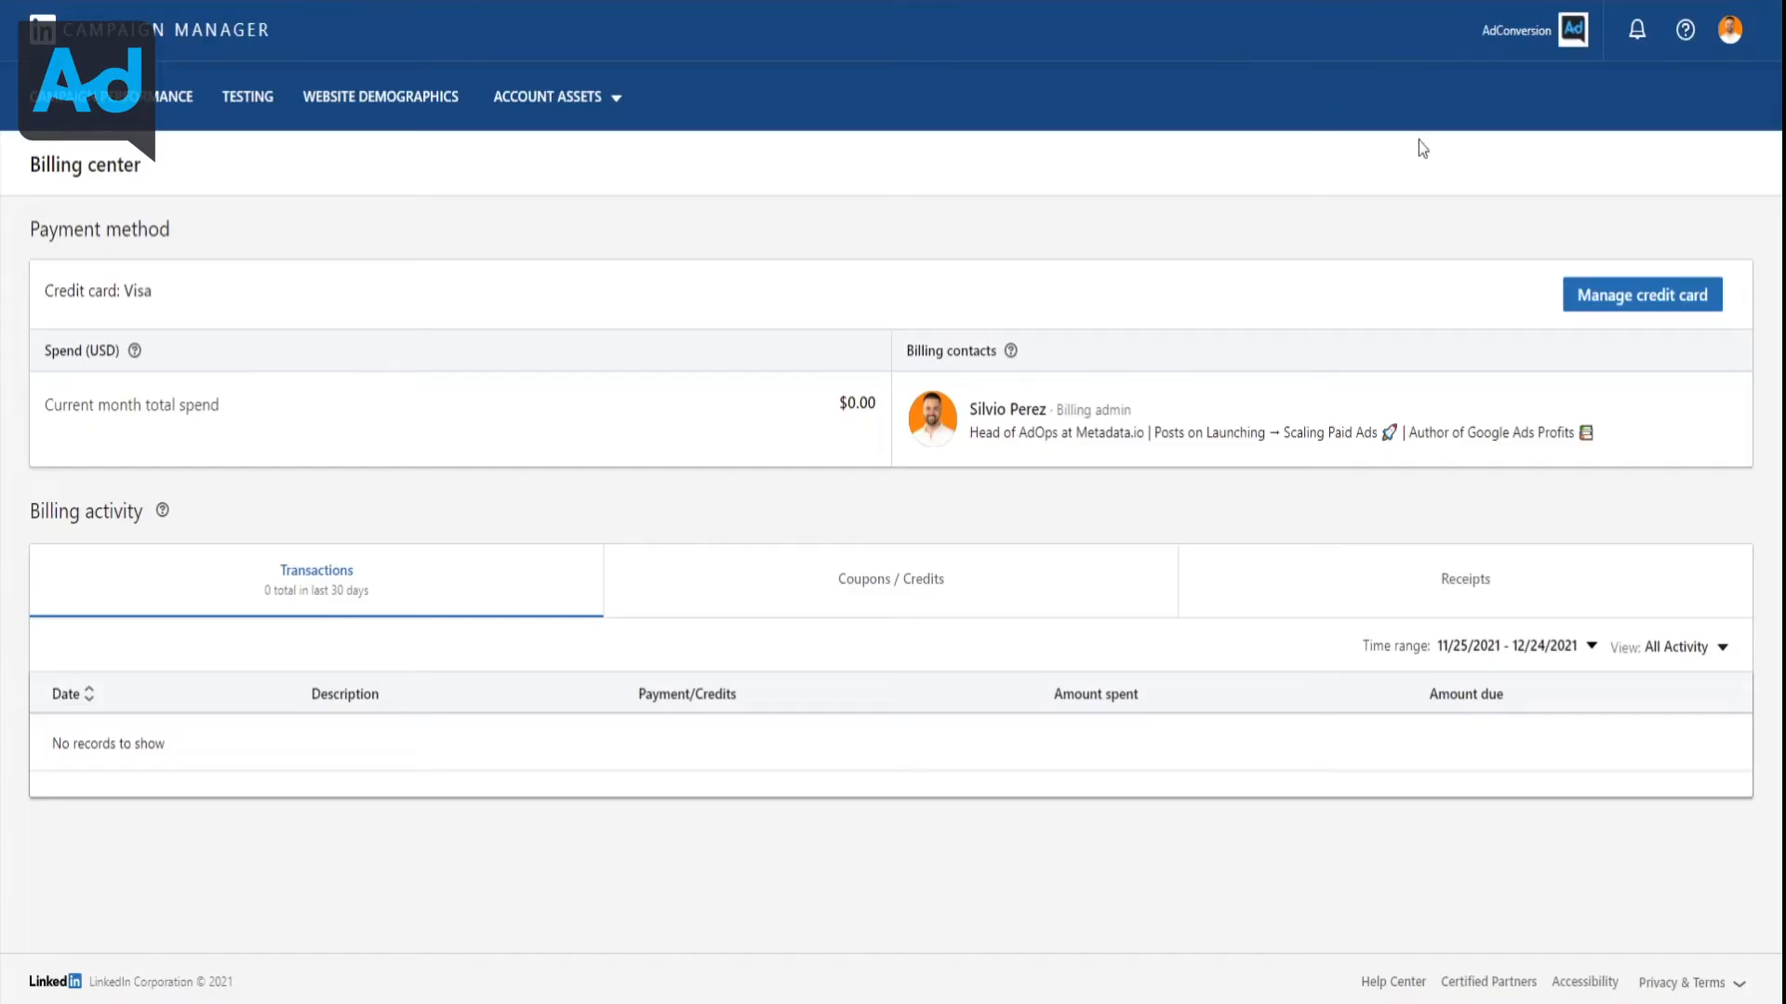
# Reopen the AdConversion account's user permissions and switch them to editing
pyautogui.click(1572, 29)
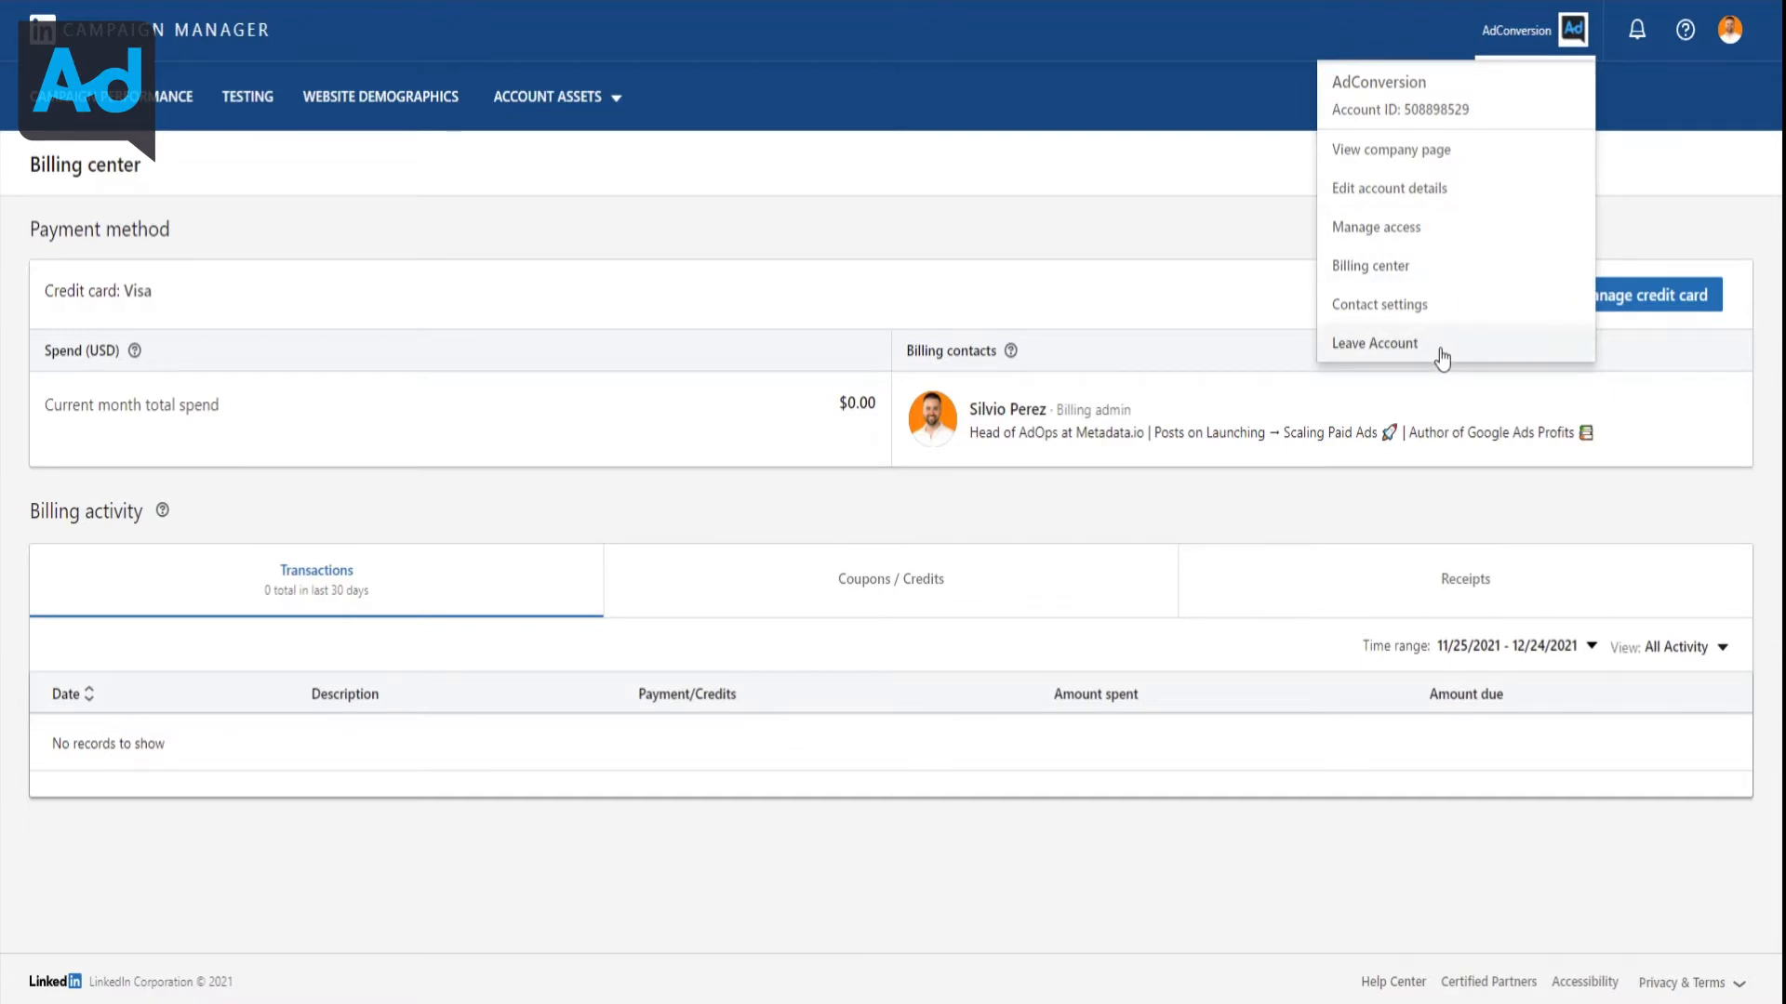
pyautogui.click(1394, 247)
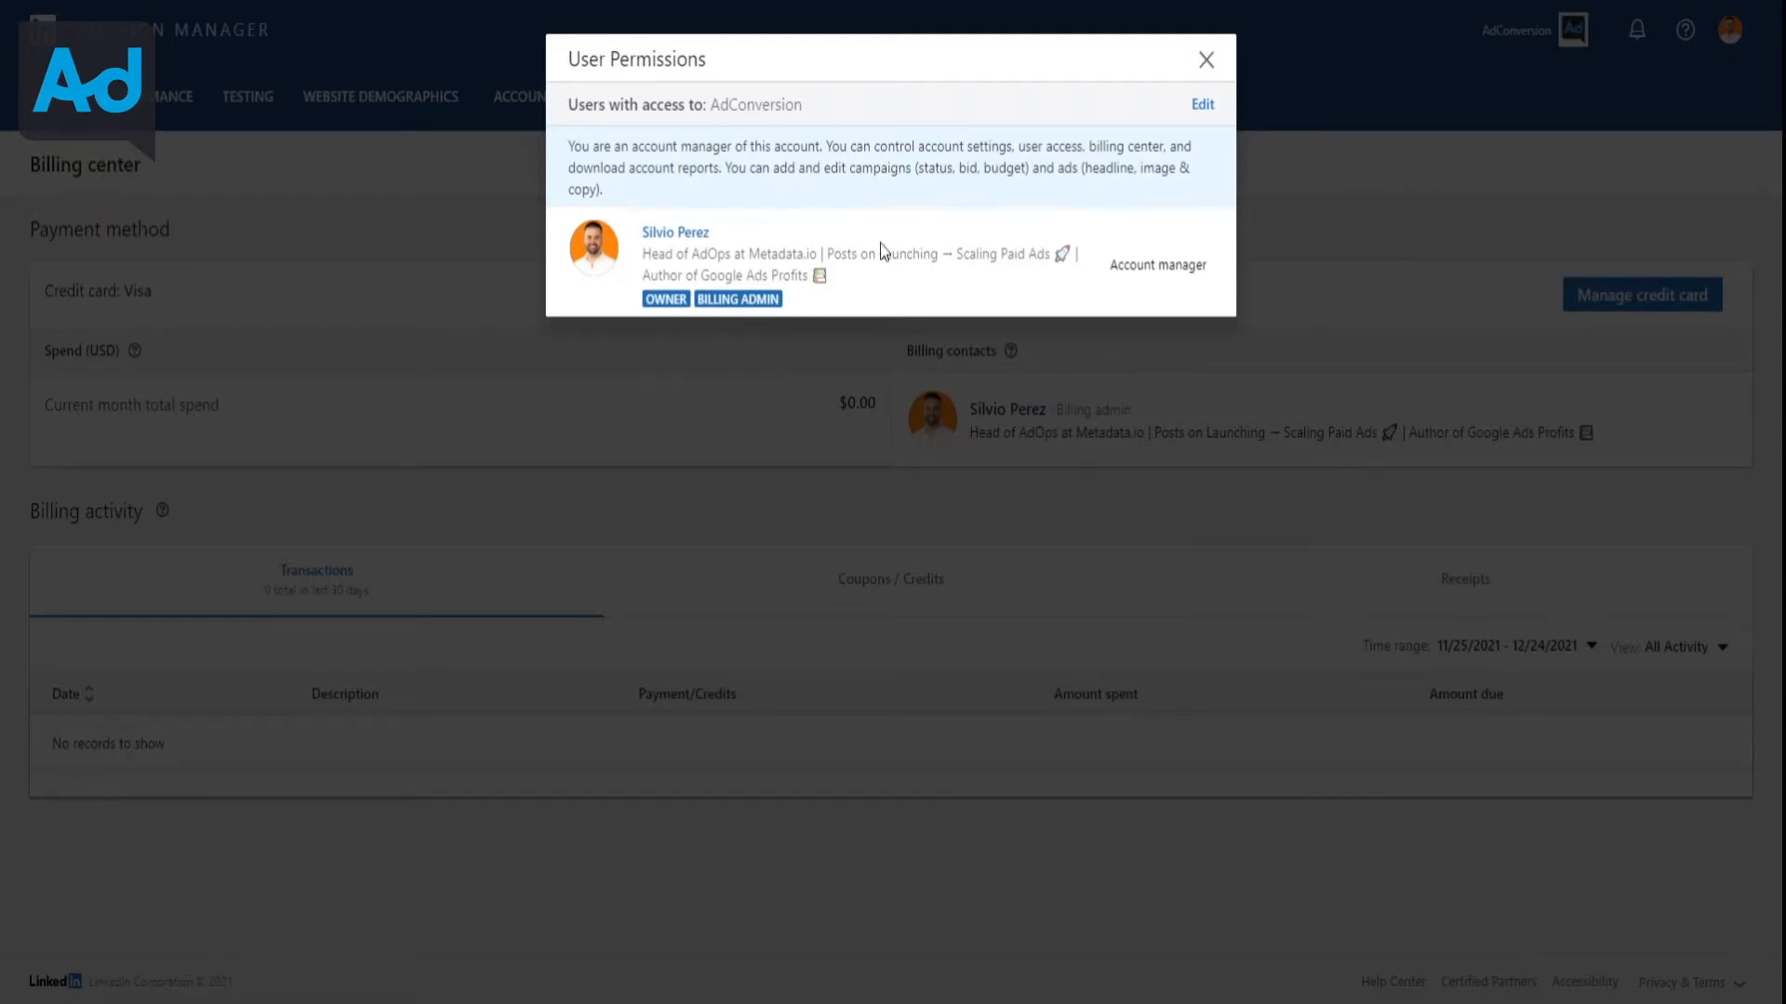
pyautogui.click(1204, 106)
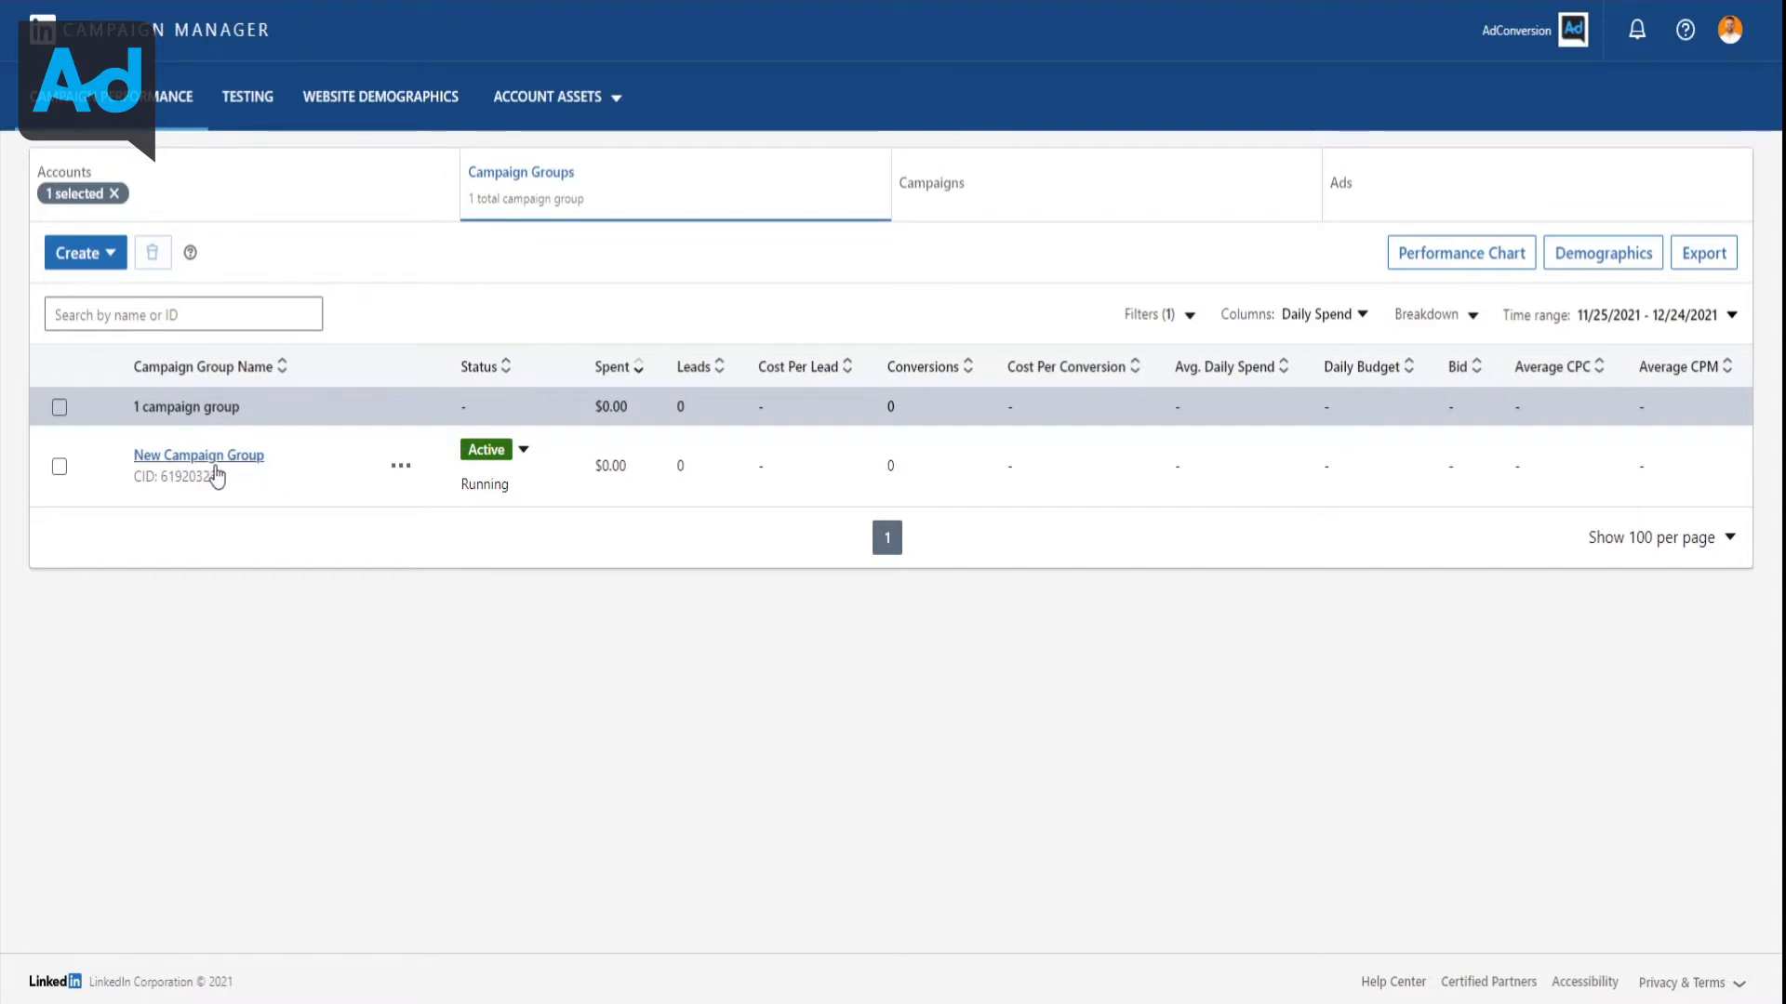
# Rename the default campaign group as Content, keep its status Active, and save it
pyautogui.click(400, 467)
pyautogui.click(389, 517)
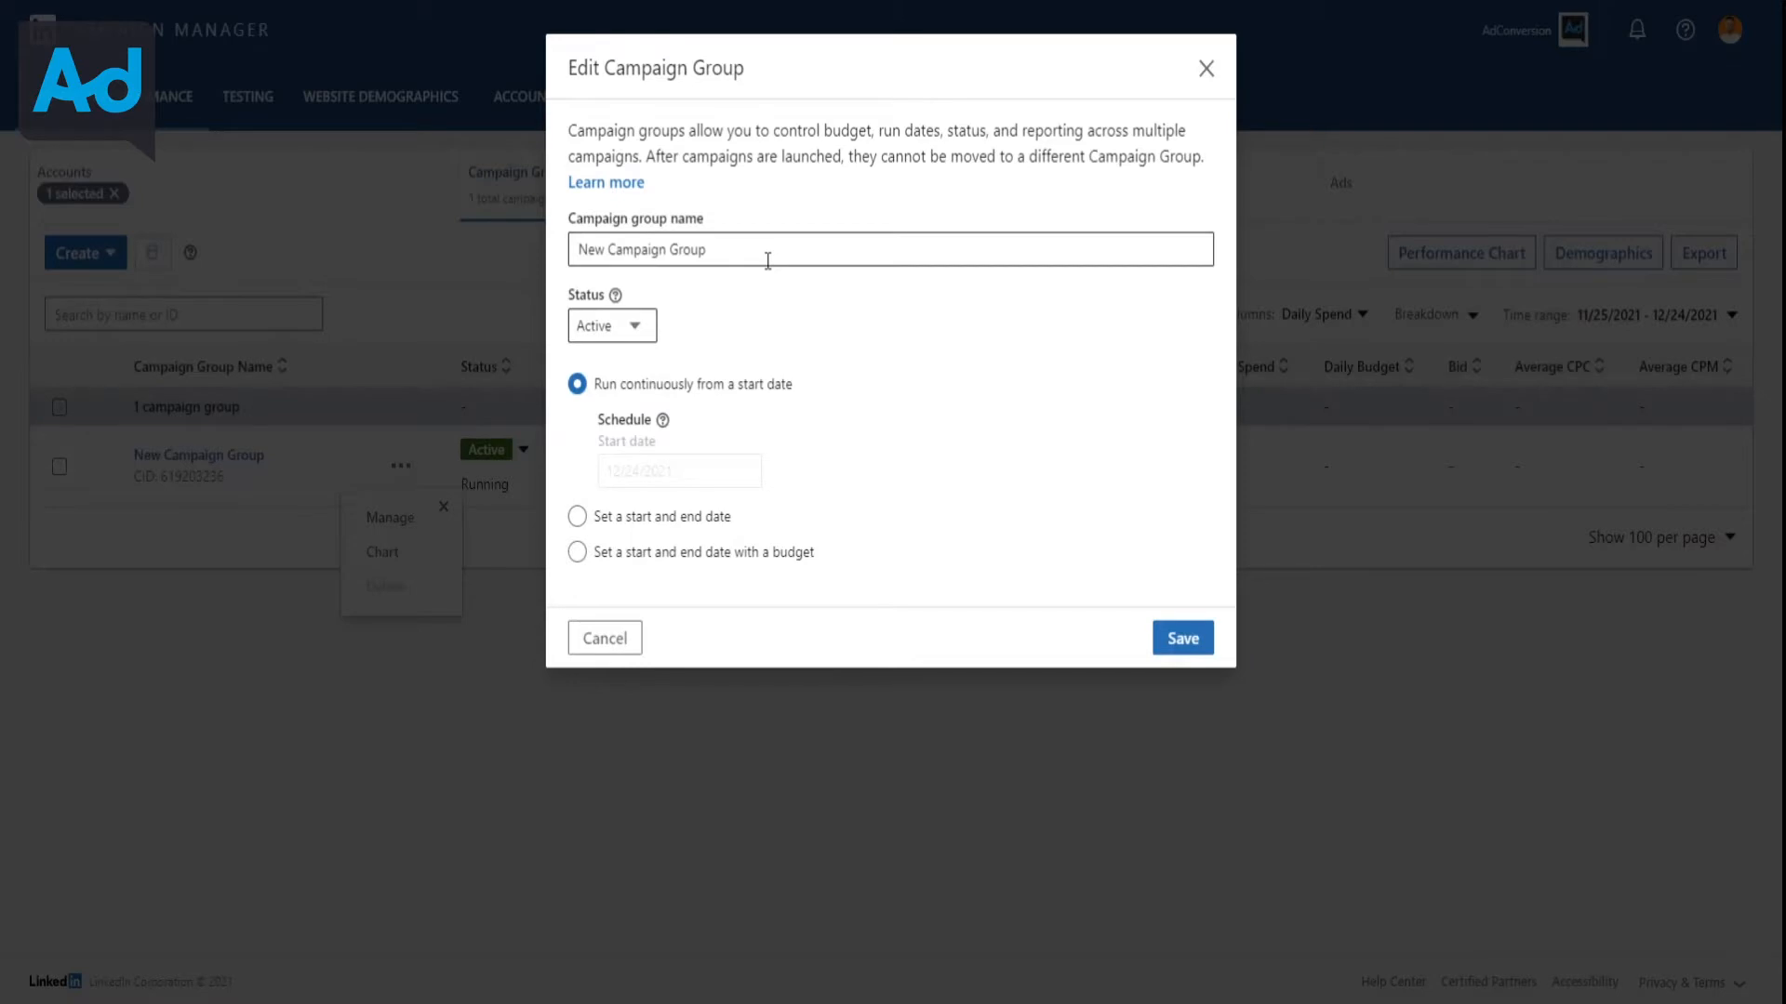
pyautogui.click(647, 344)
pyautogui.click(769, 339)
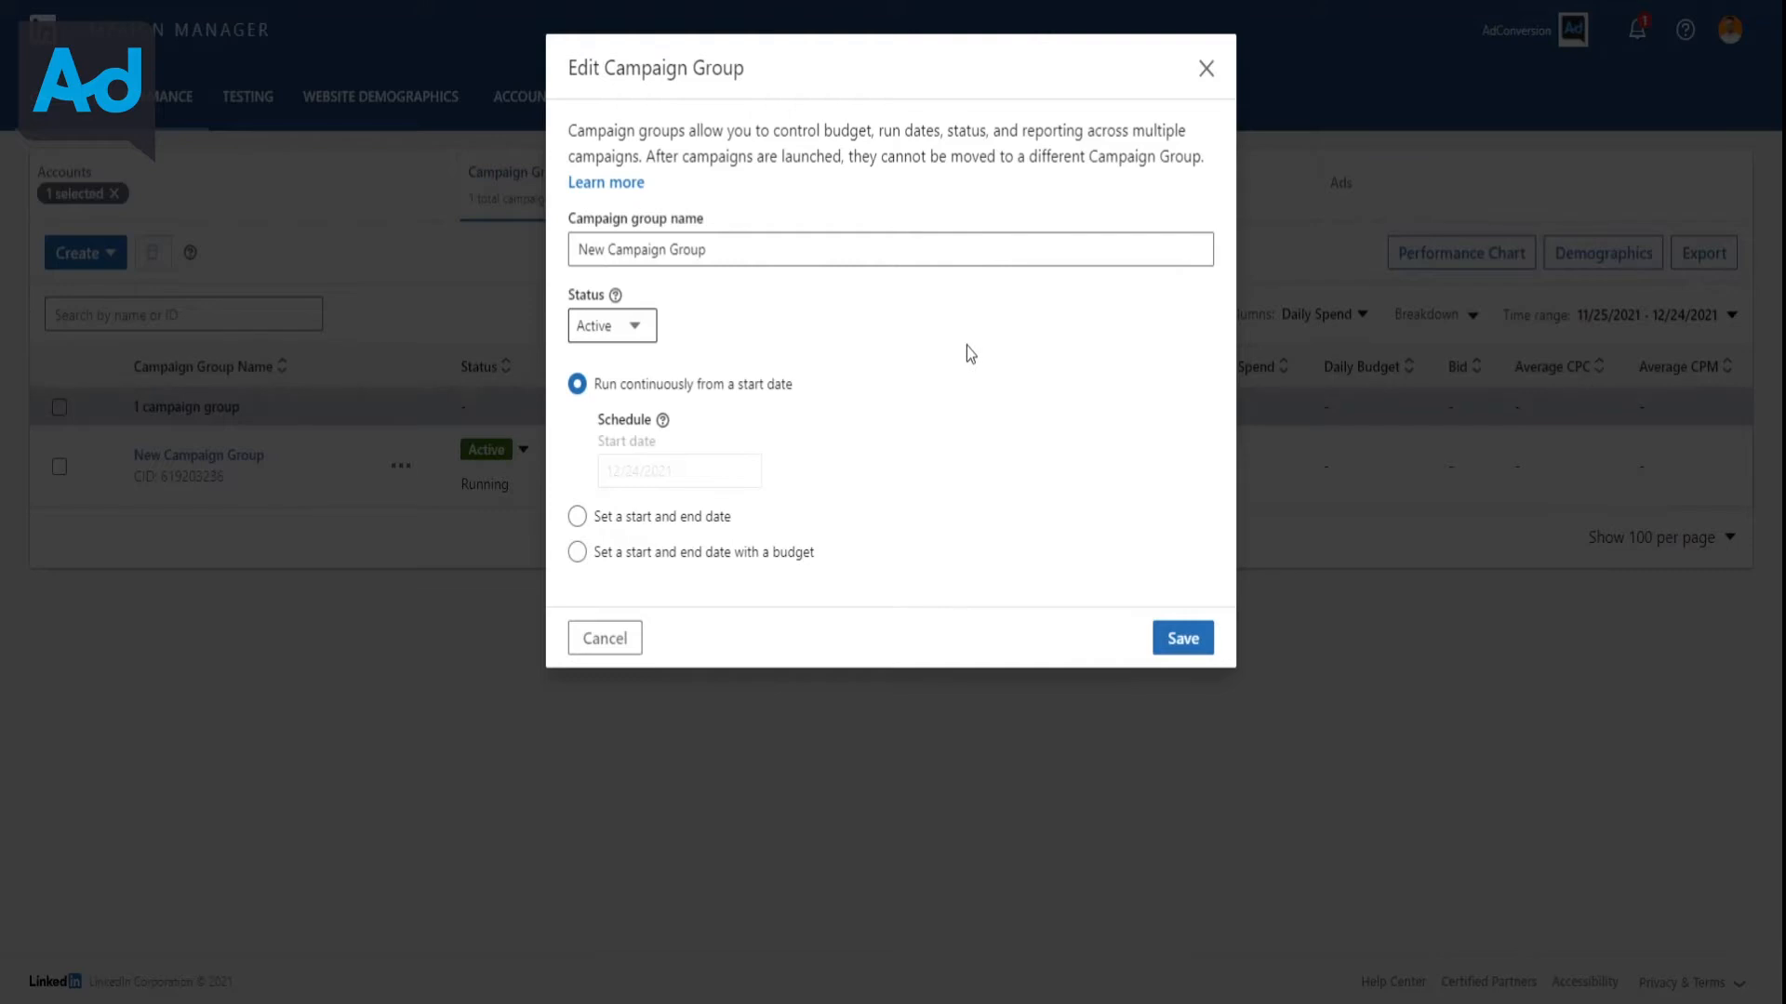
pyautogui.tripleClick(791, 260)
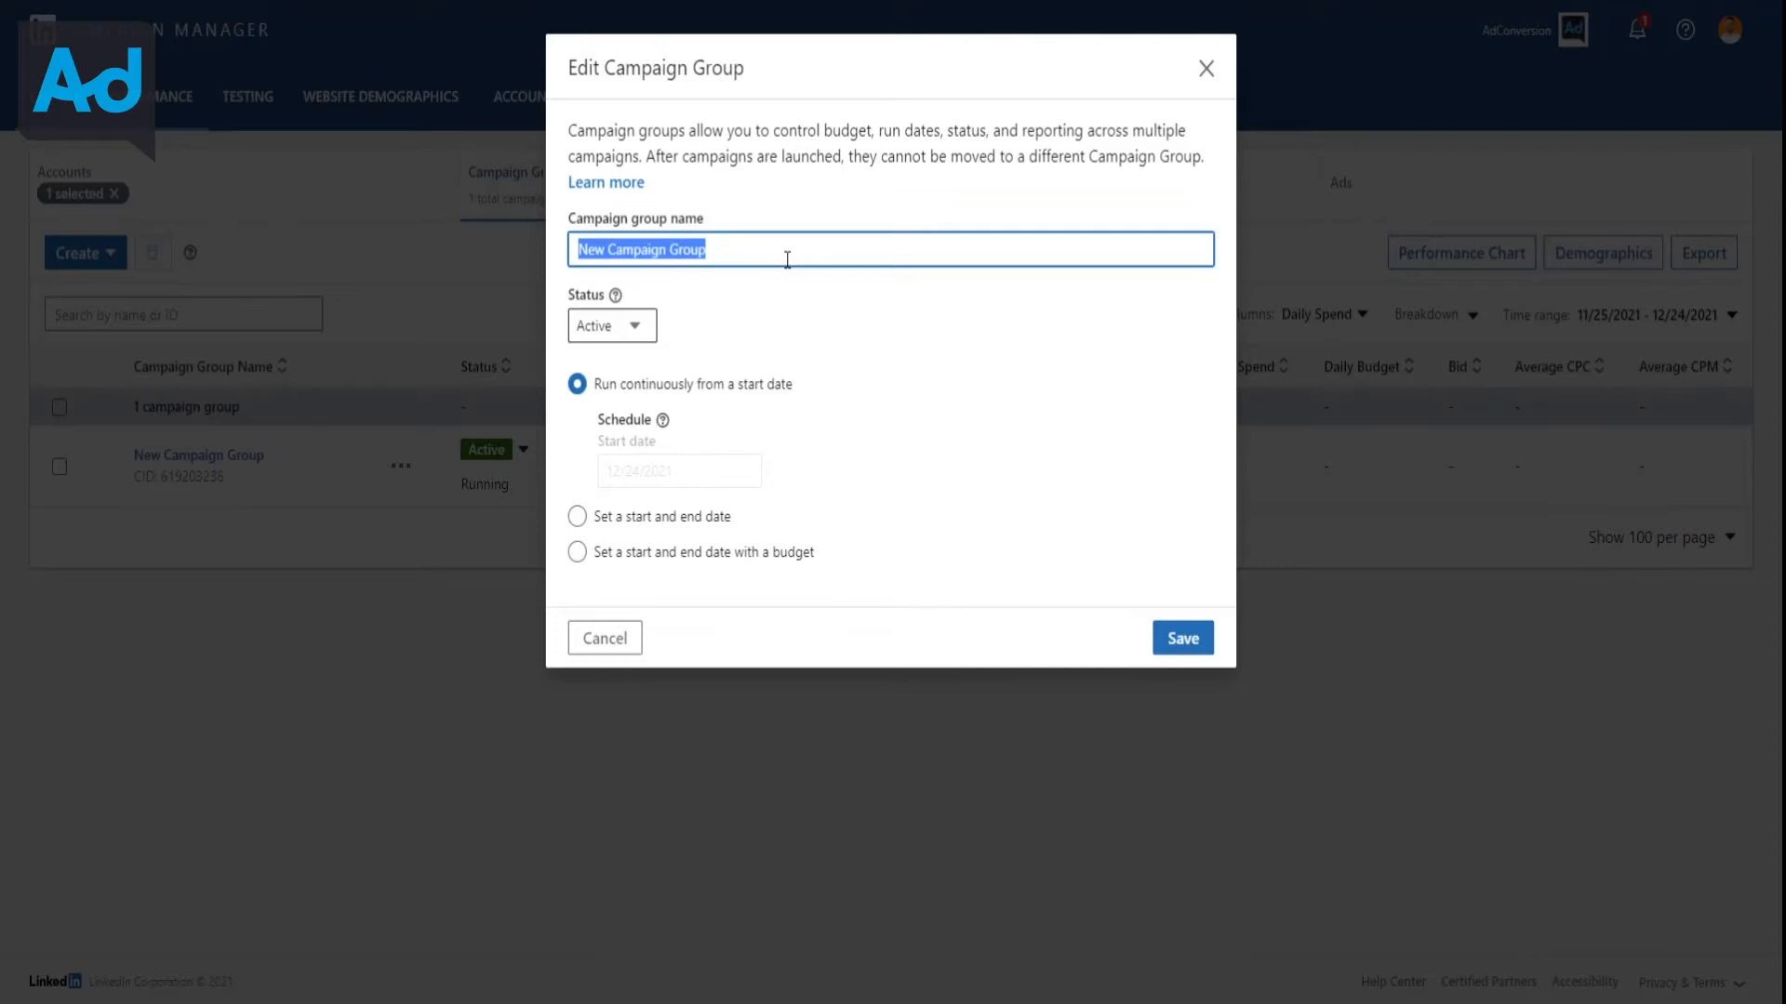
pyautogui.press('BackSpace')
pyautogui.write('Content')
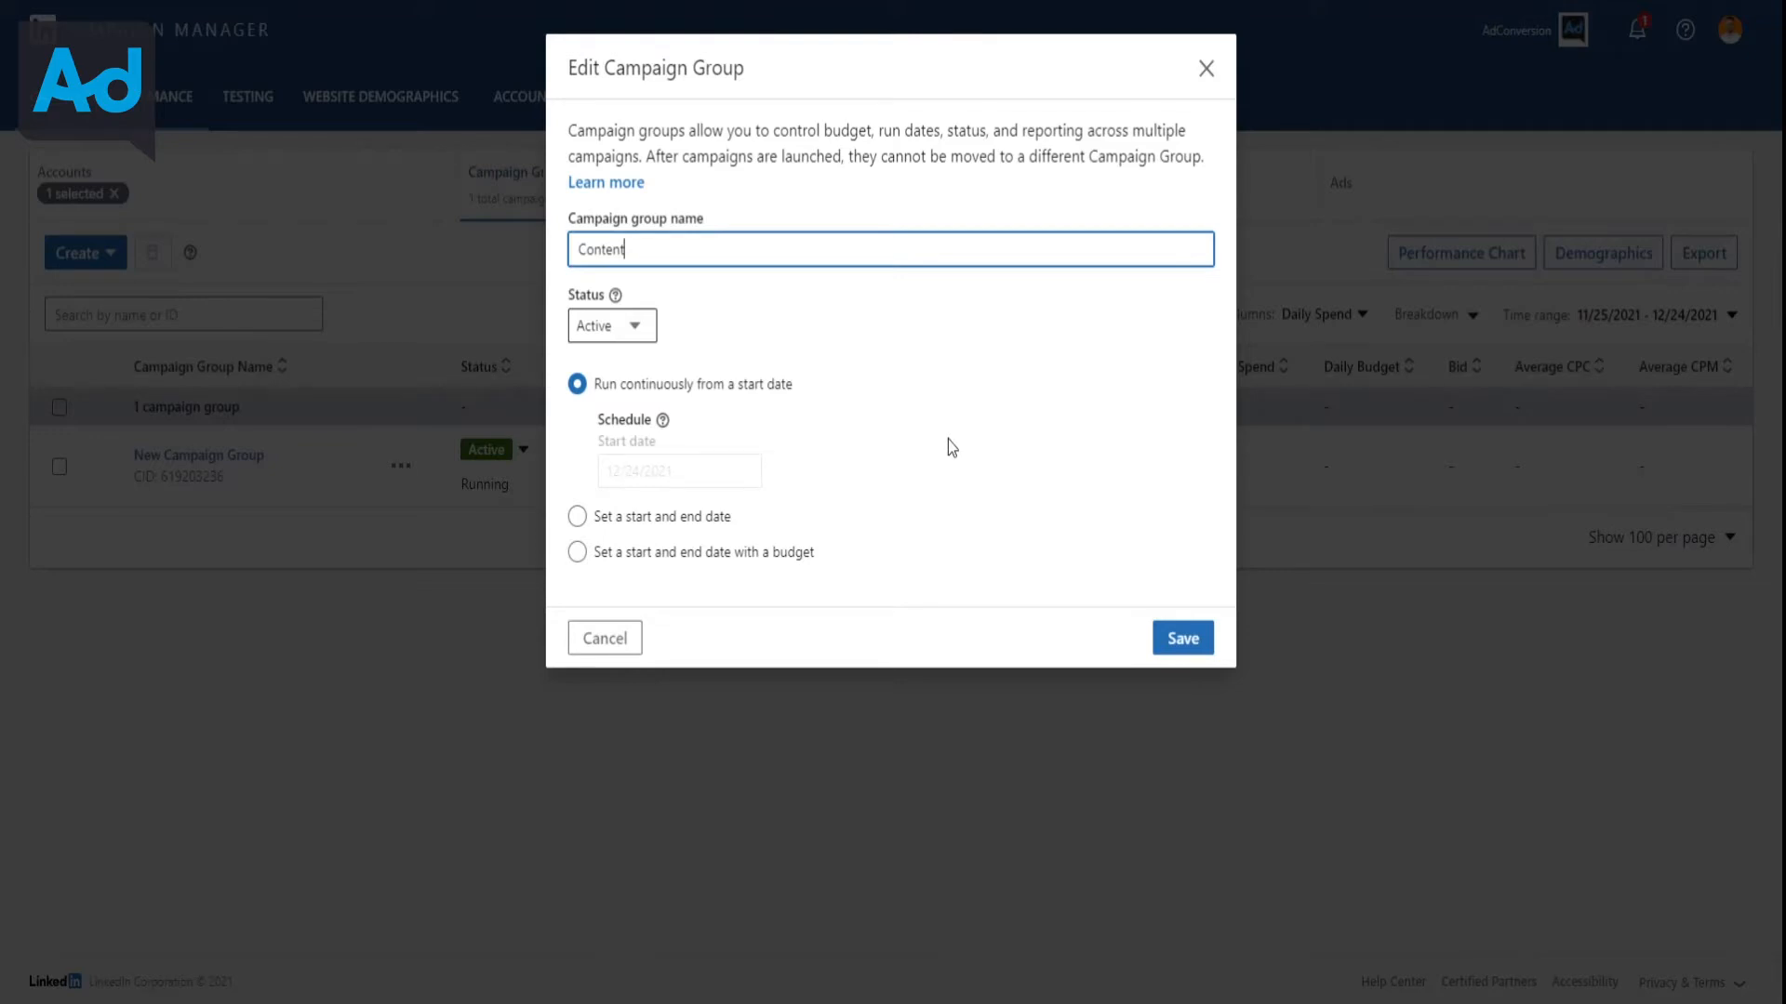
pyautogui.click(1198, 645)
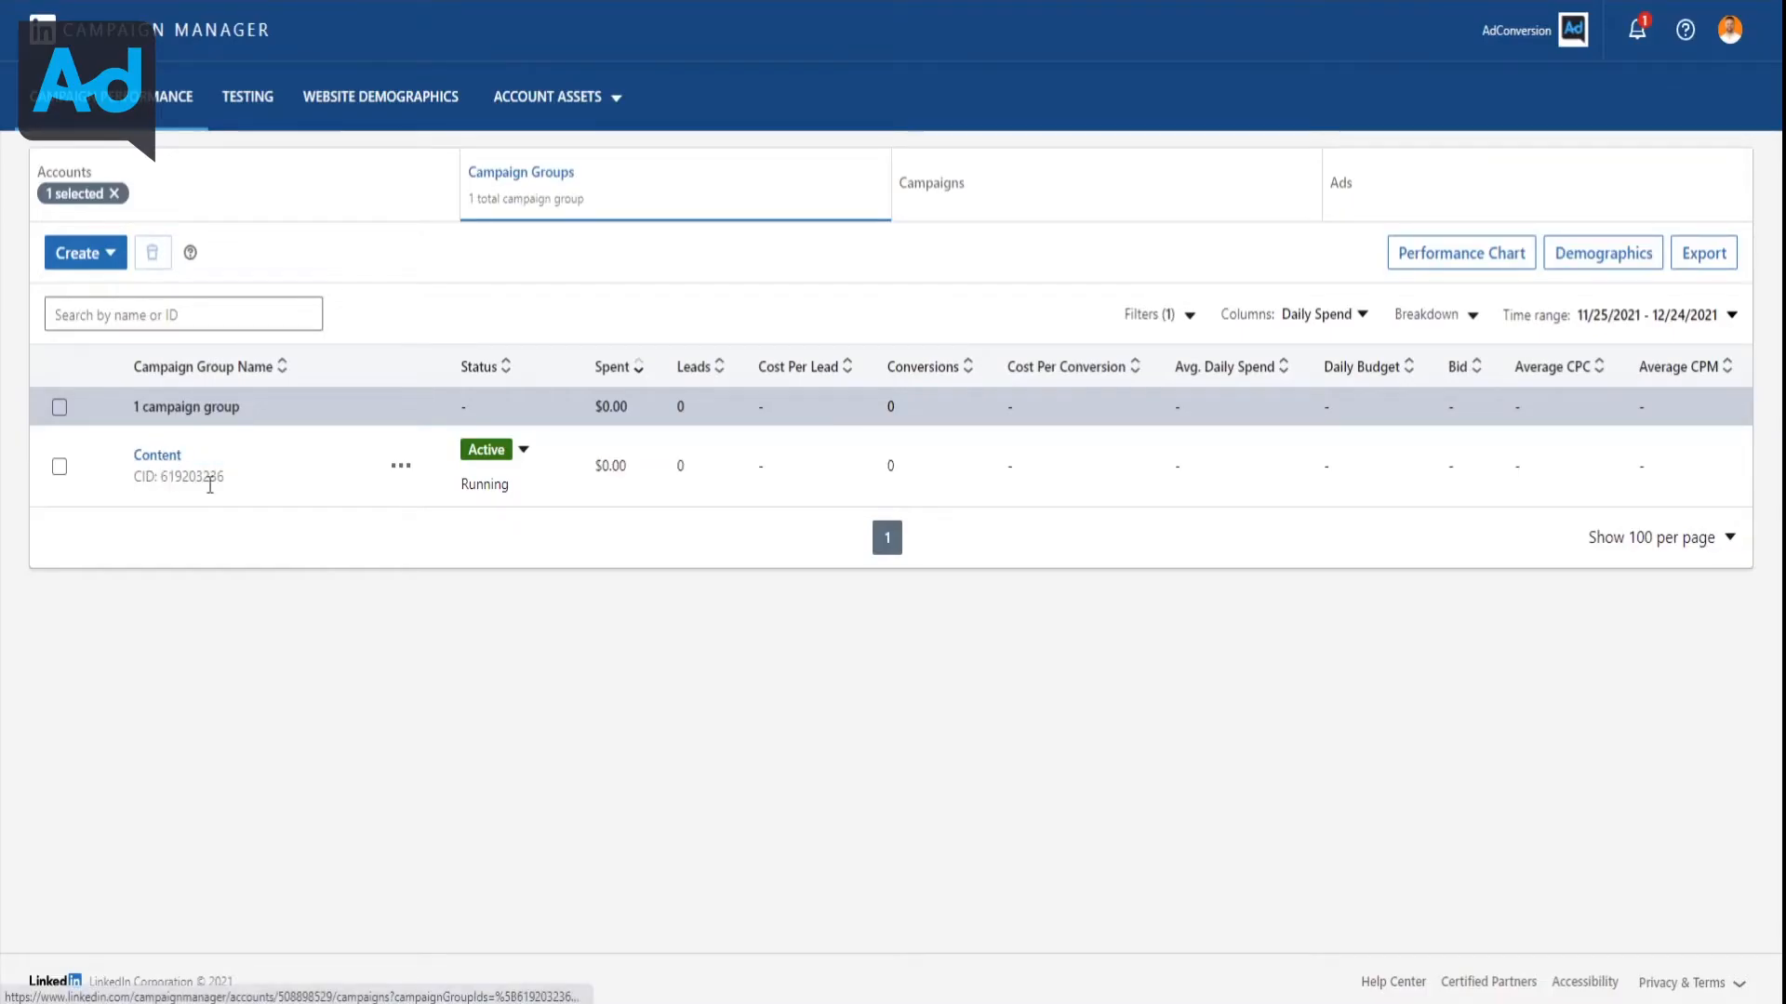
# View the form for creating an additional campaign group and close it without saving
pyautogui.click(94, 265)
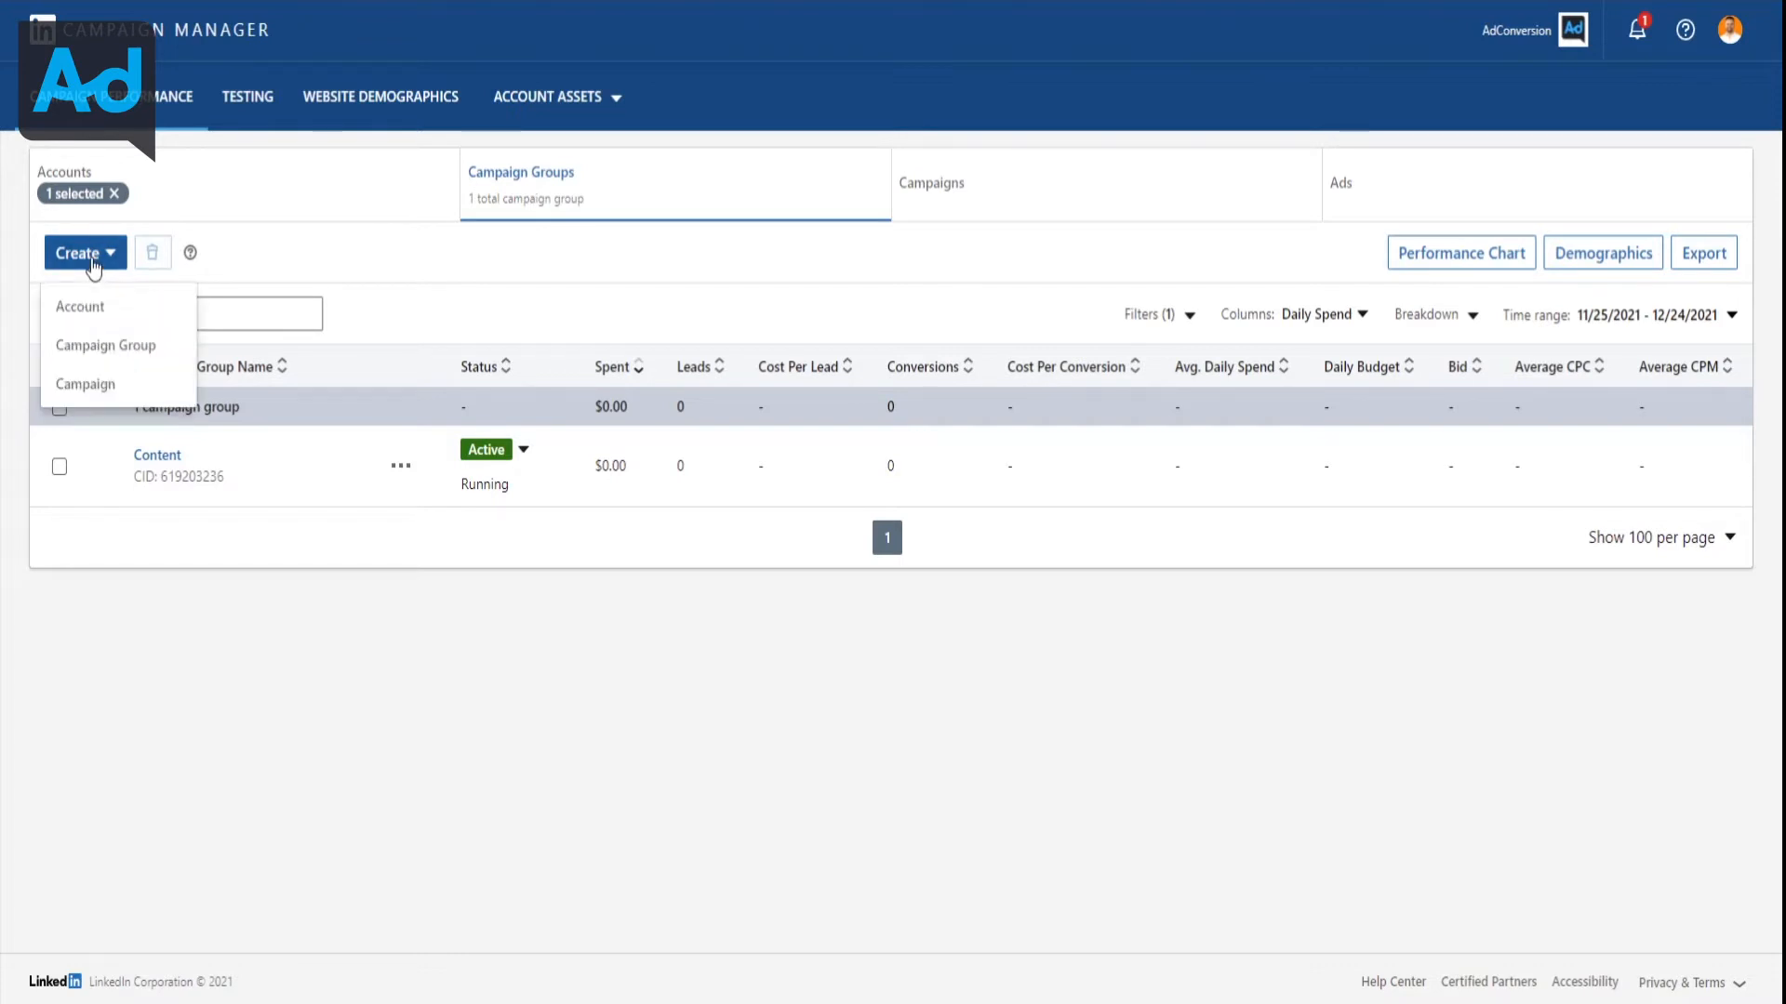
pyautogui.click(127, 344)
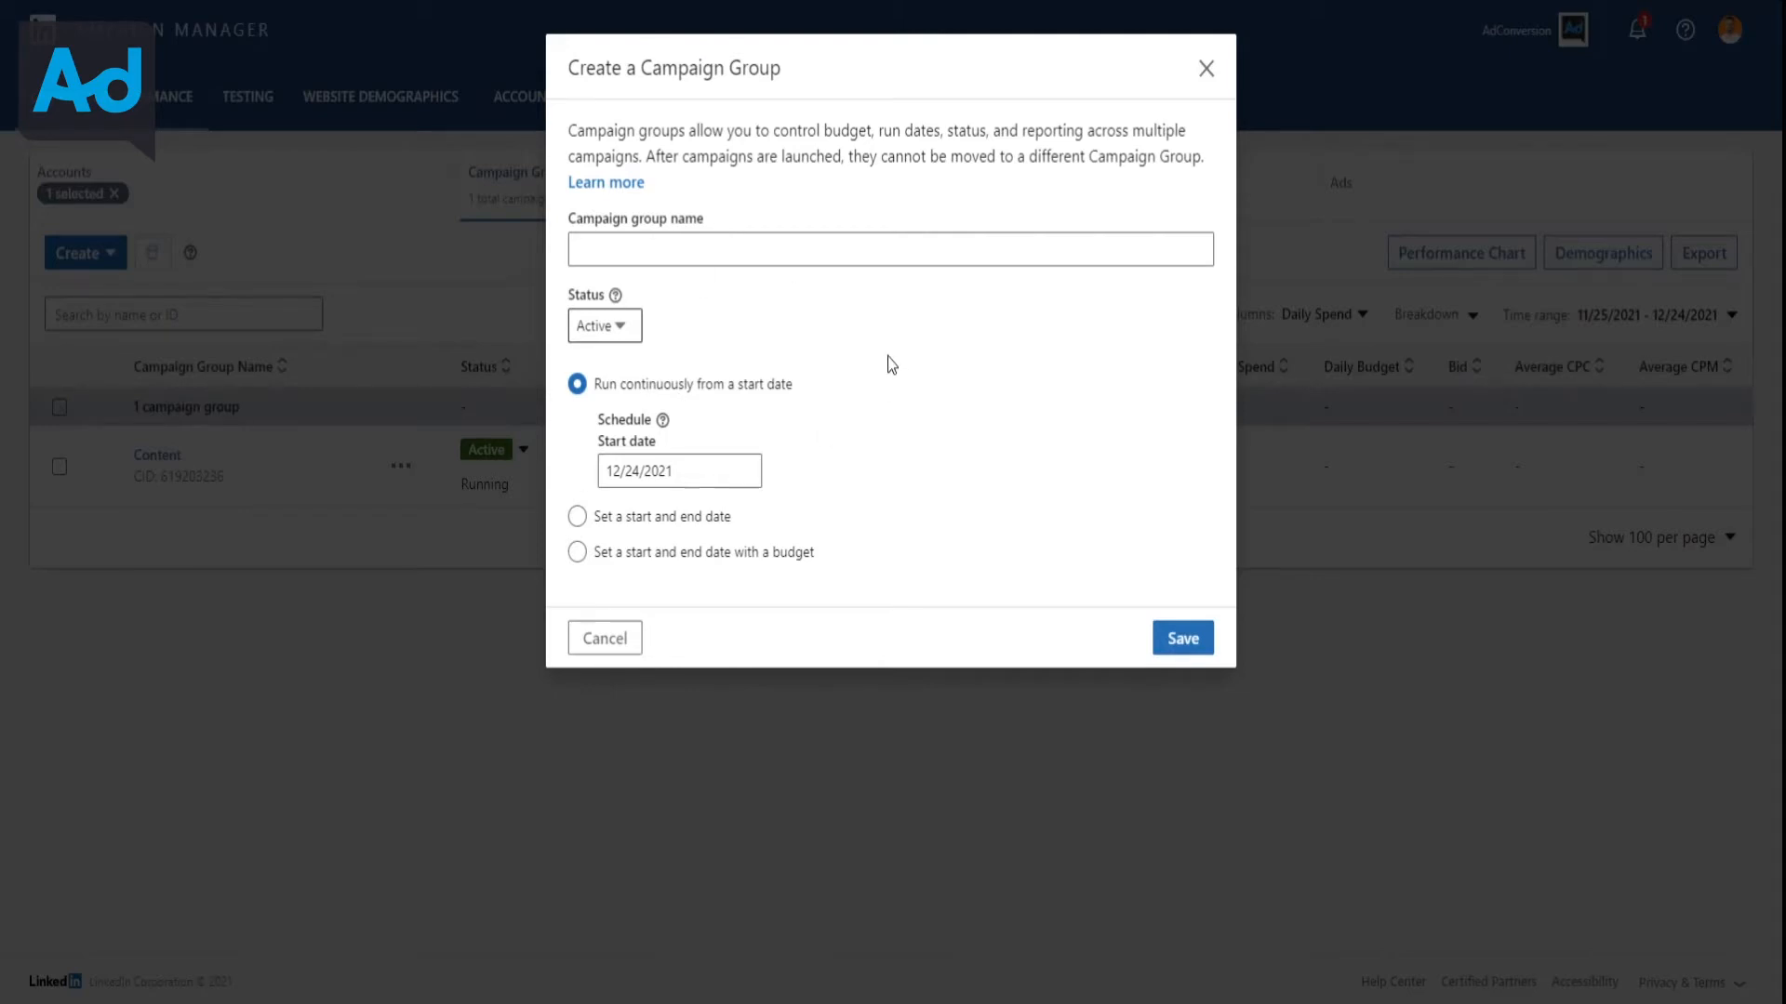
pyautogui.click(1207, 69)
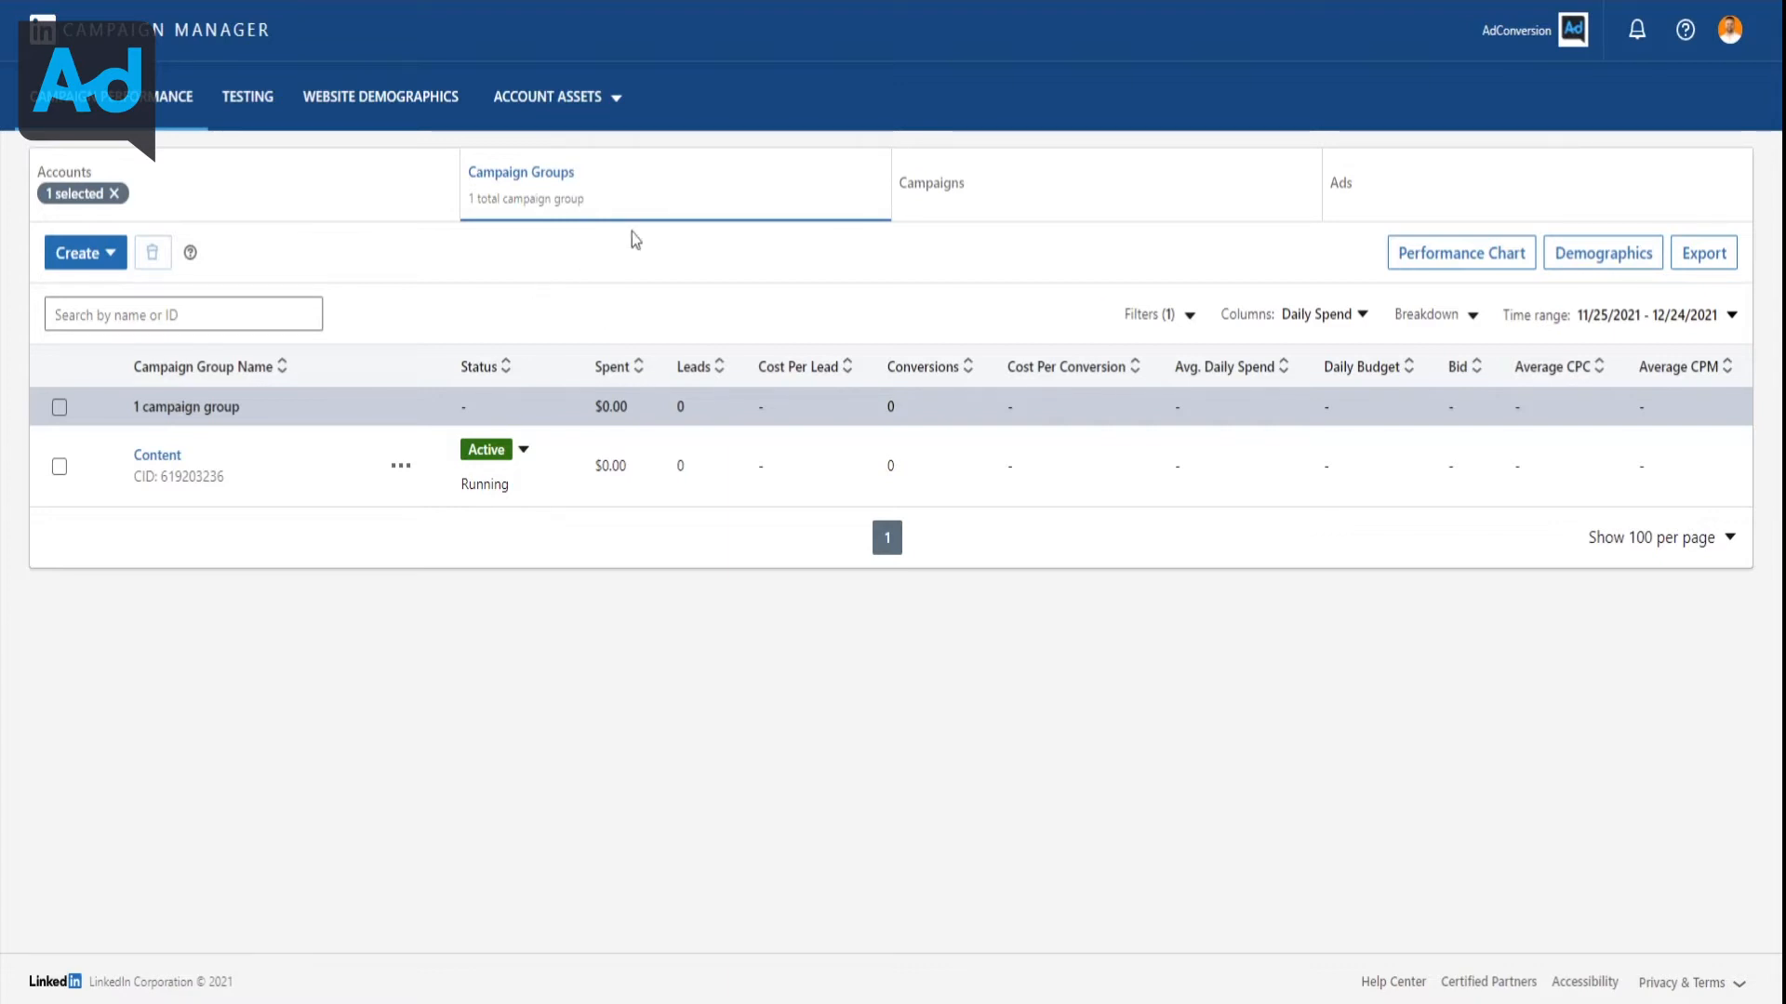
# Examine the account's website tracking page and its Website Demographics page
pyautogui.click(582, 110)
pyautogui.click(549, 156)
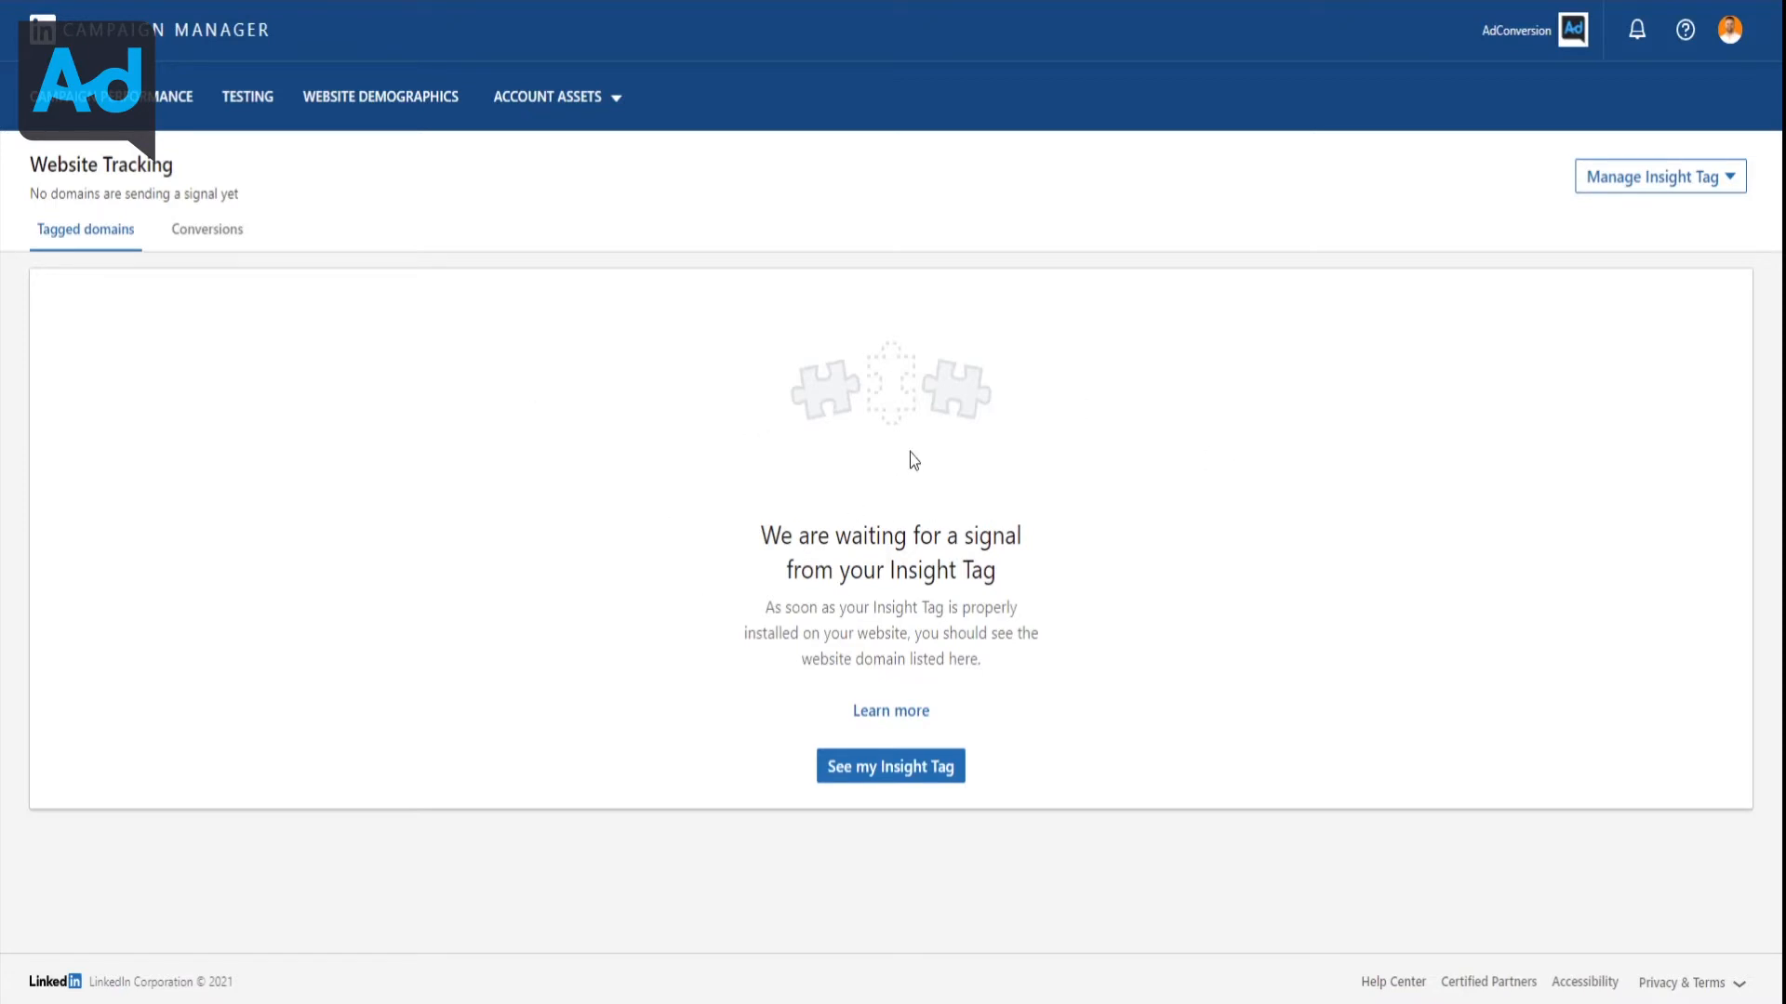
pyautogui.click(399, 101)
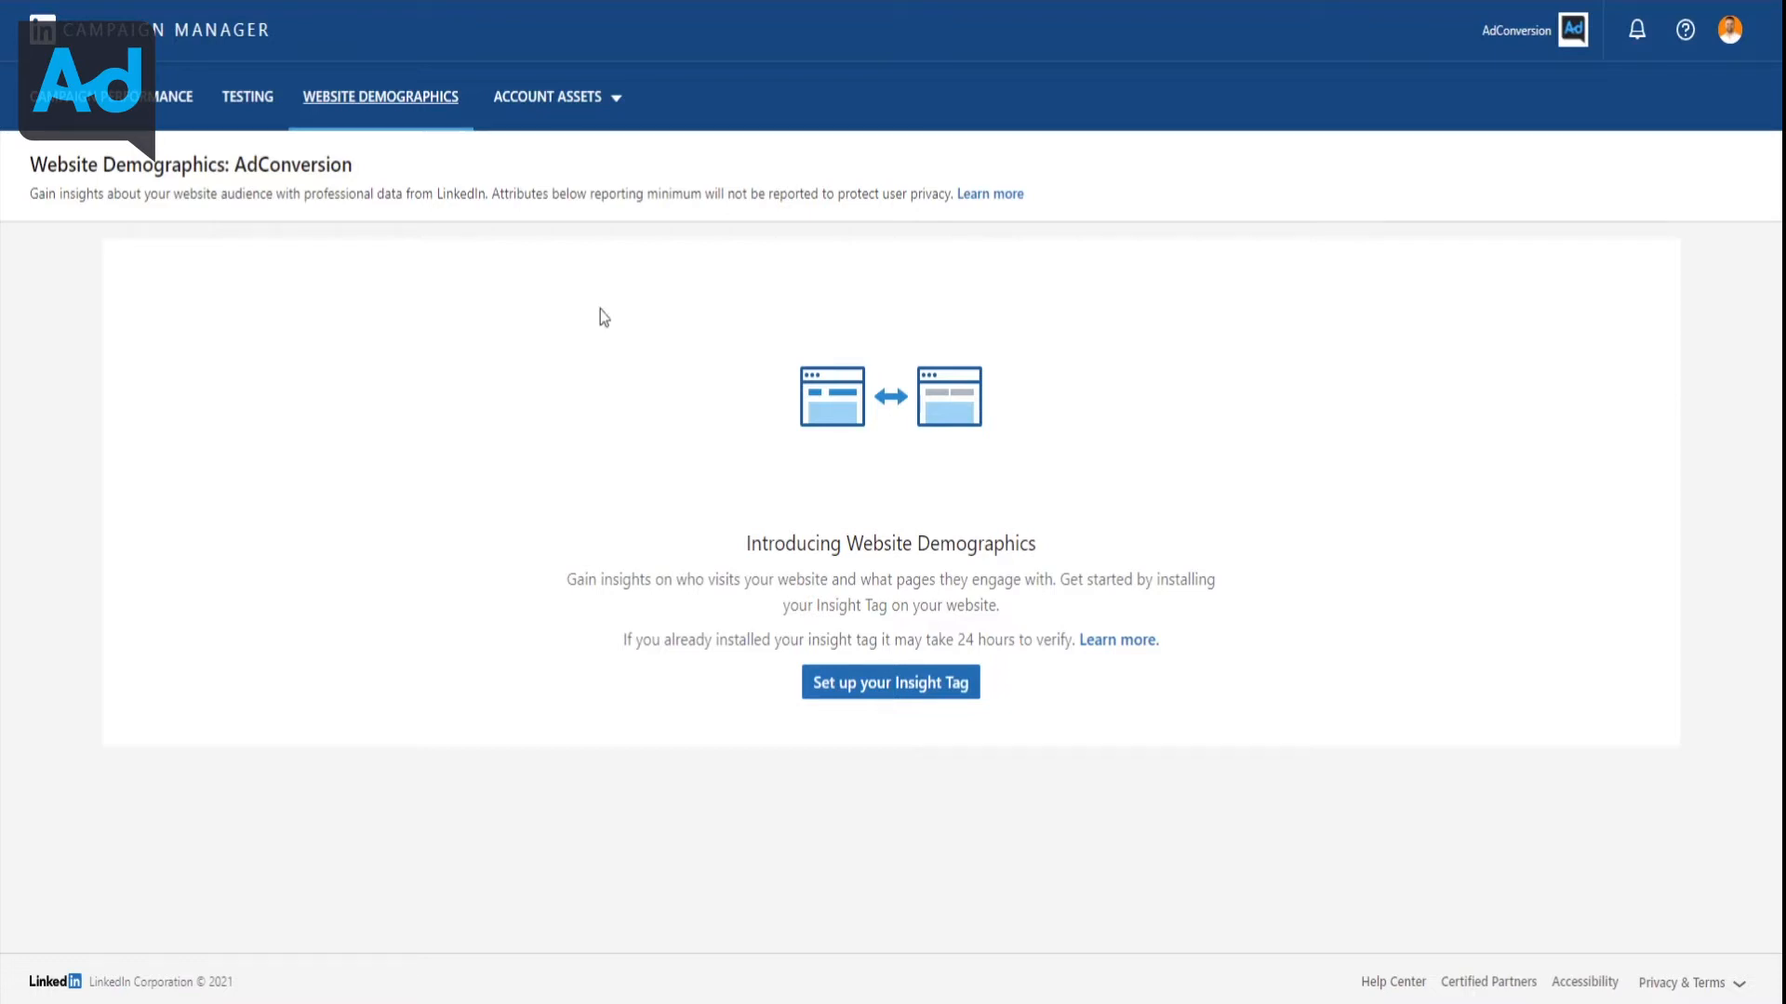
# Open the Insight Tag installation options from website tracking and expand the tag code for installing it yourself
pyautogui.click(590, 104)
pyautogui.click(531, 142)
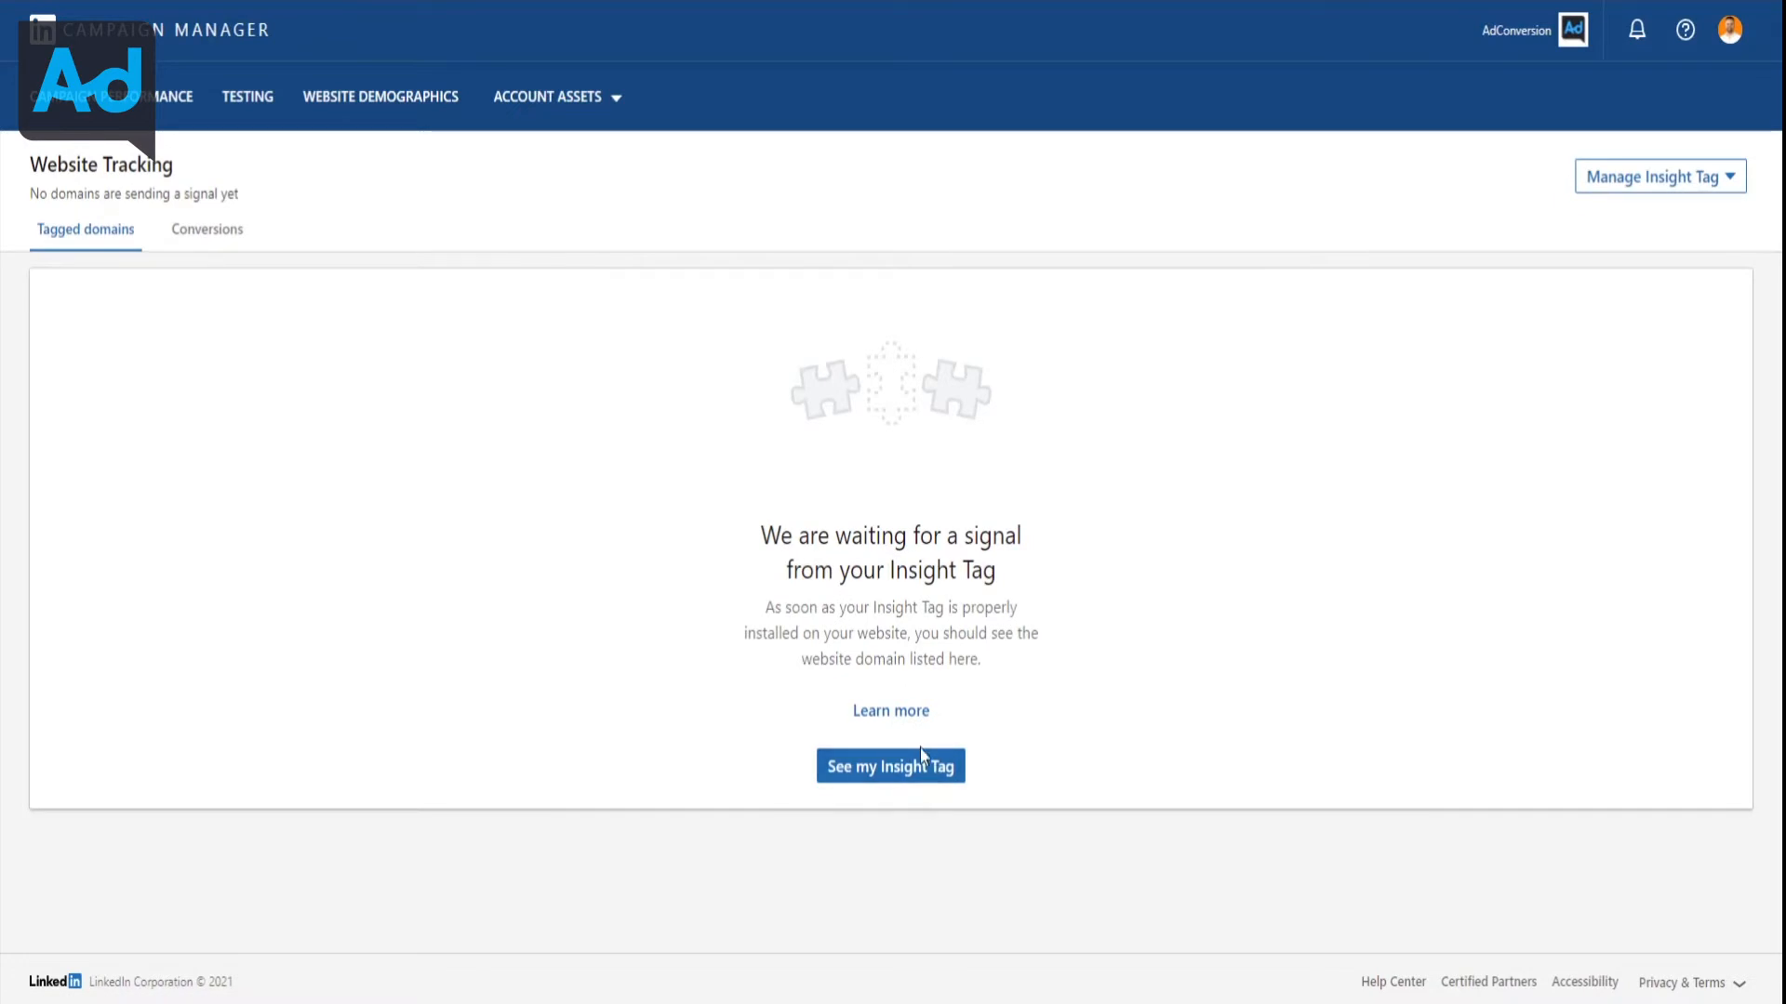
pyautogui.click(911, 781)
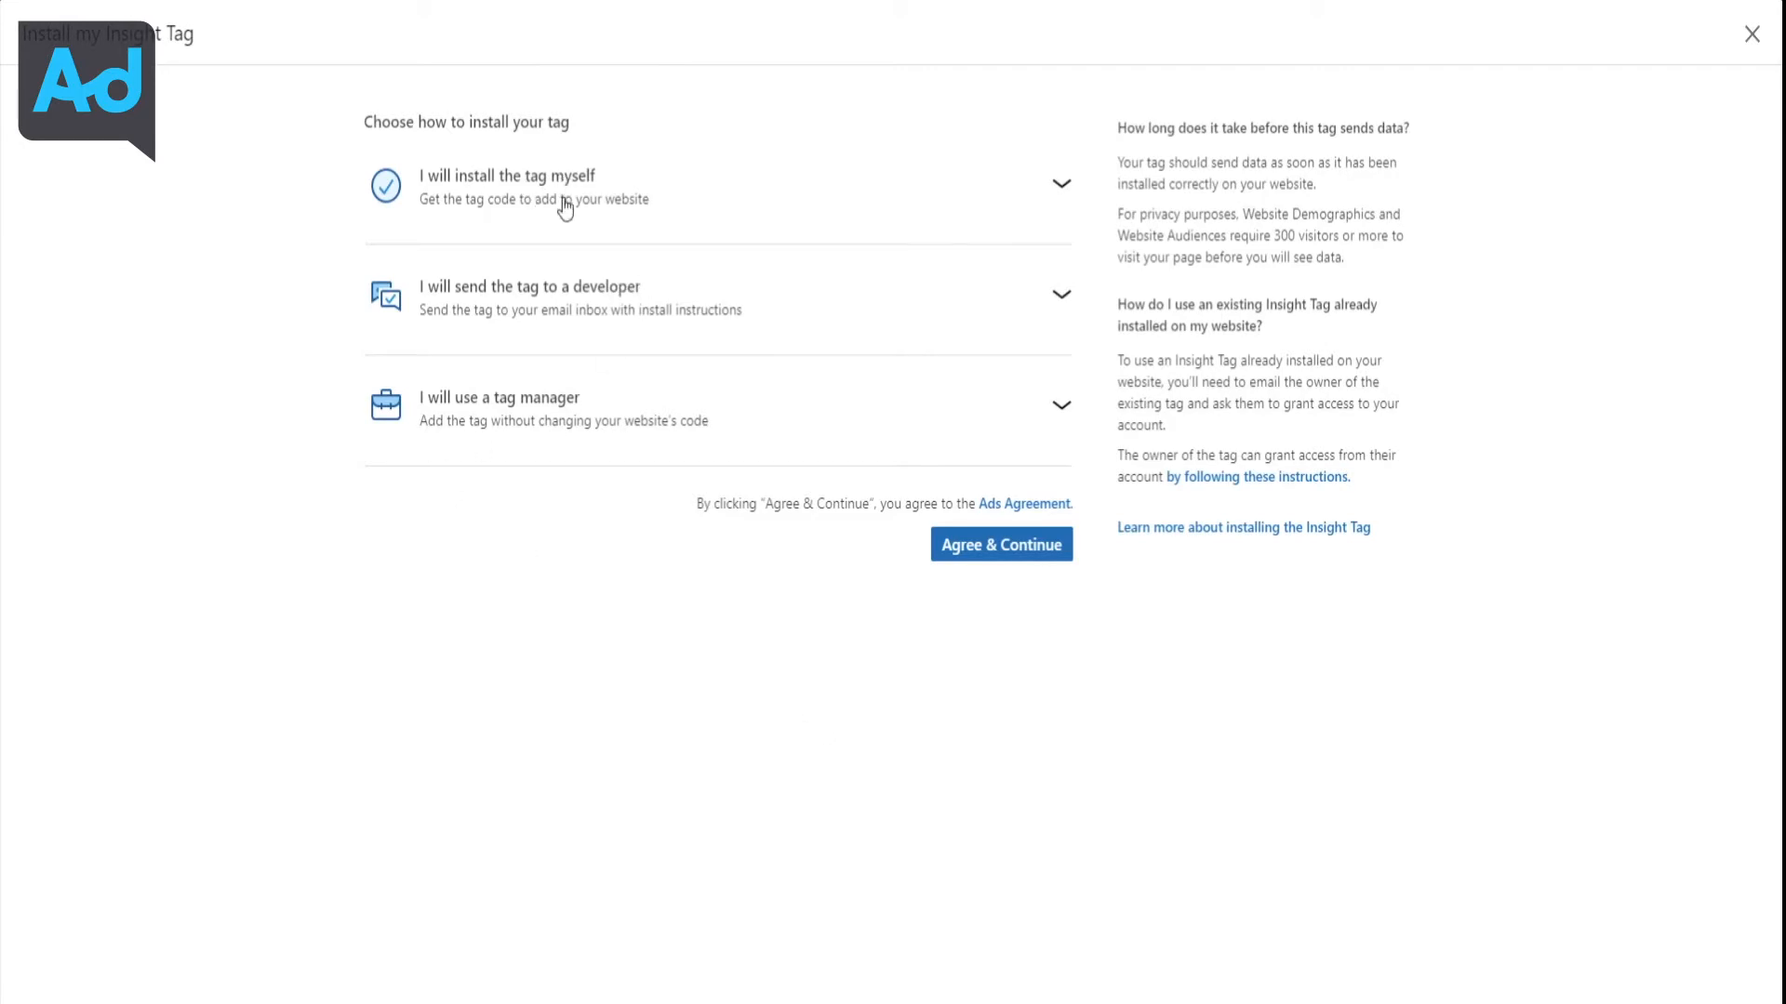
pyautogui.click(688, 186)
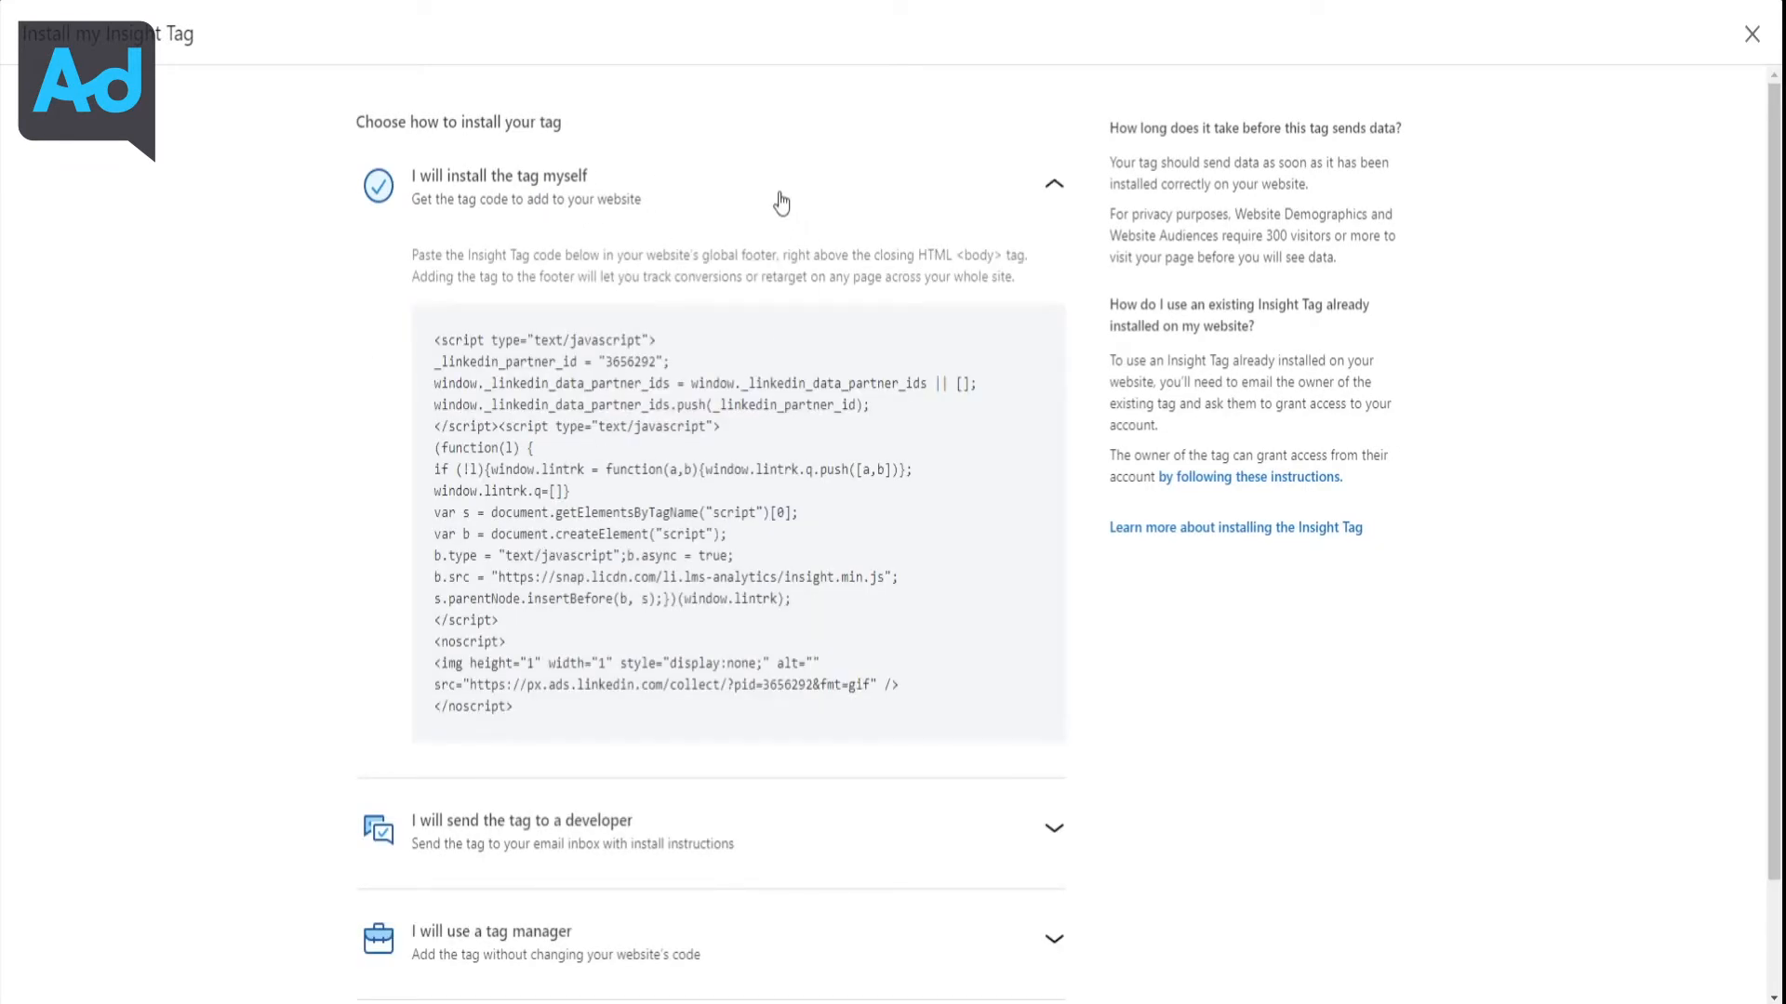
pyautogui.scroll(-1, 743, 712)
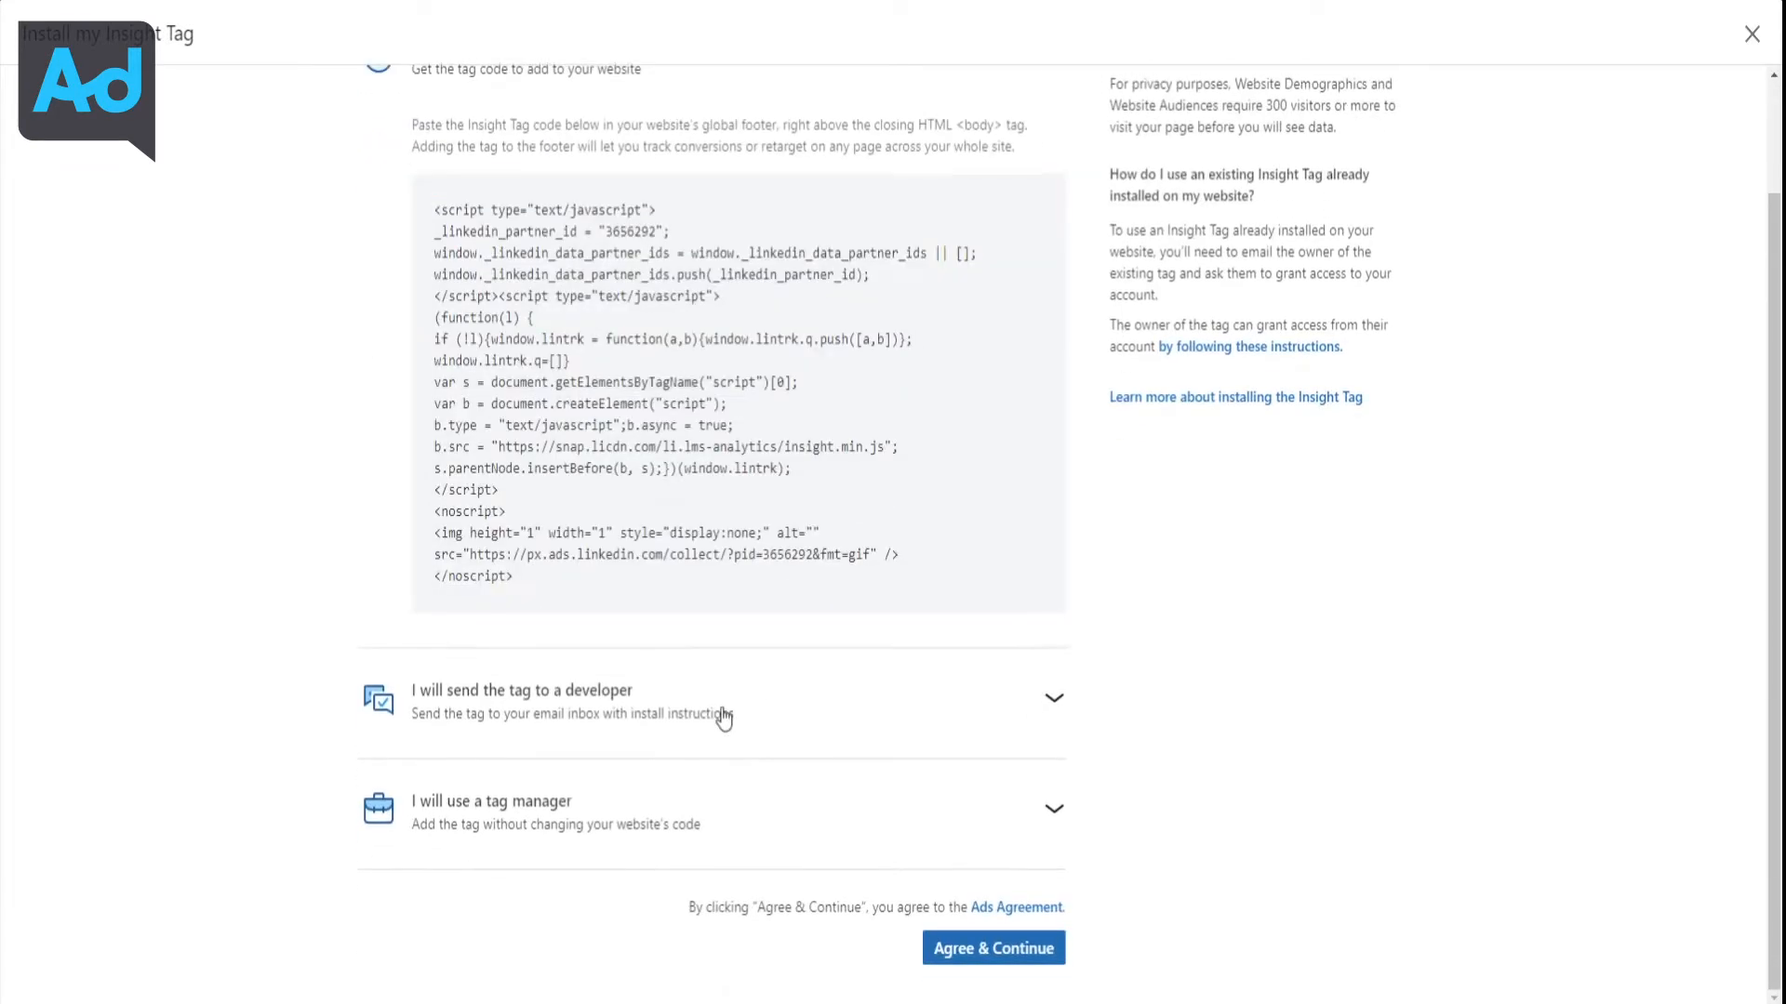
# View the send-to-developer option, open the tag manager installation option and copy the LinkedIn partner ID
pyautogui.click(638, 716)
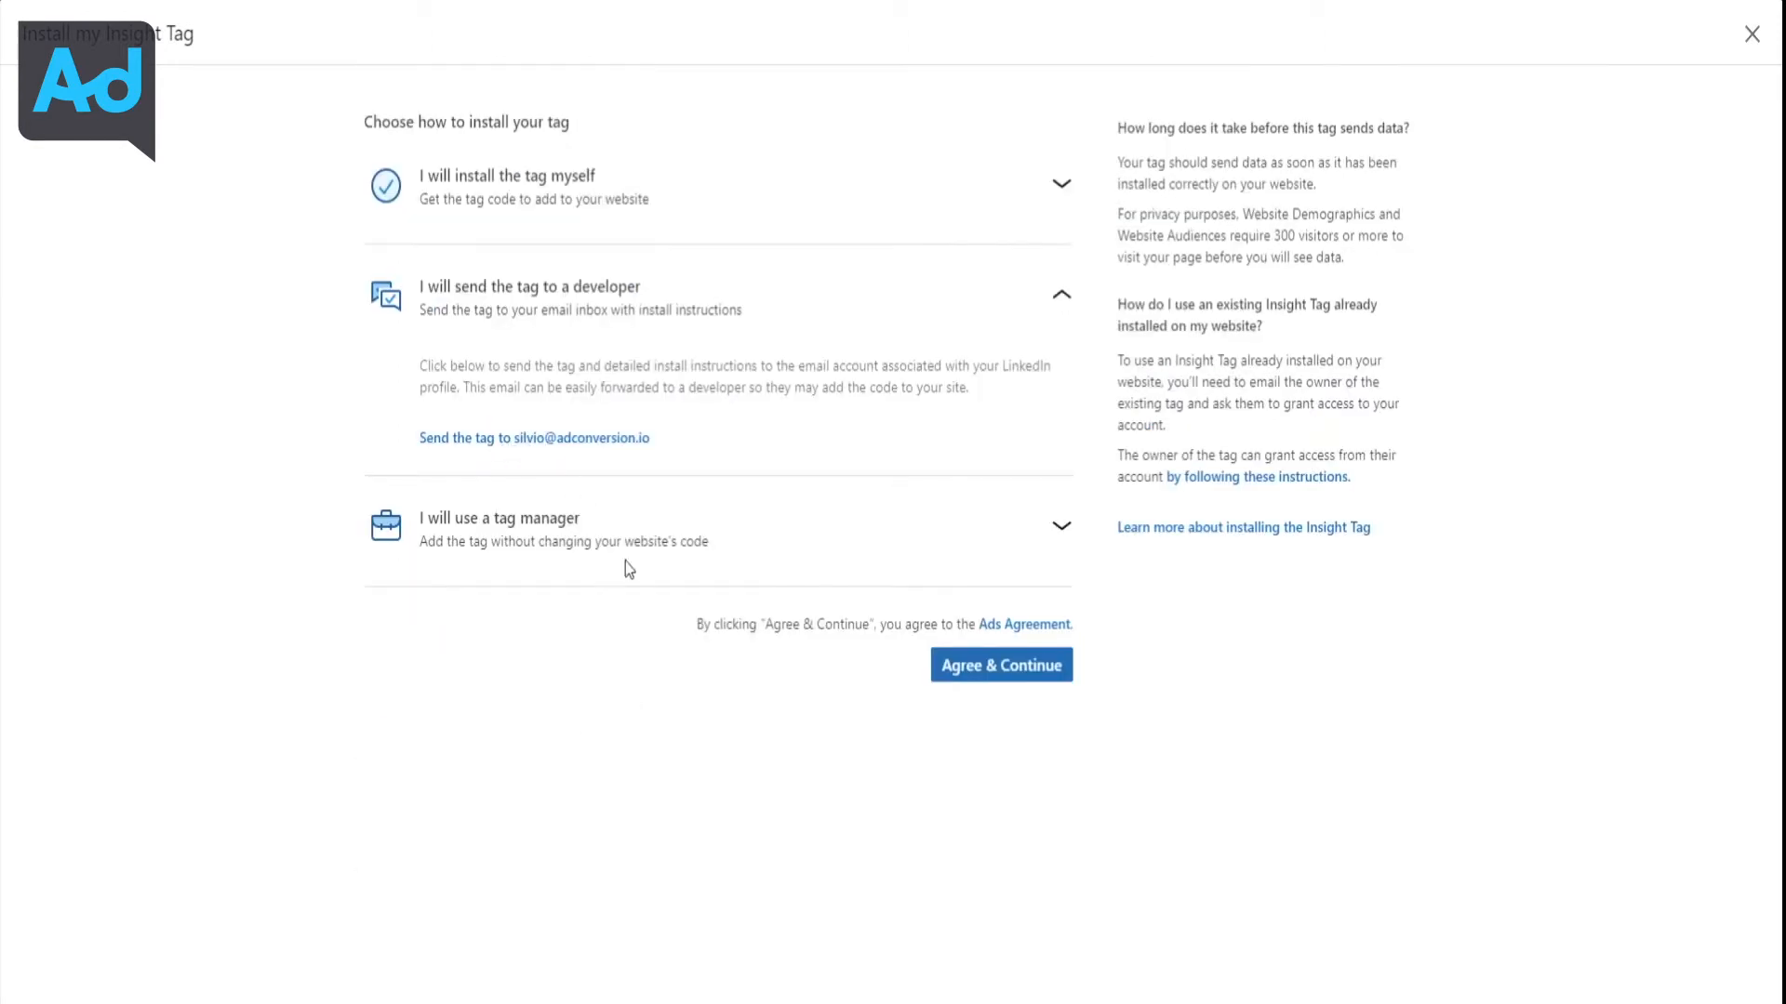
pyautogui.click(976, 530)
pyautogui.scroll(-1, 958, 521)
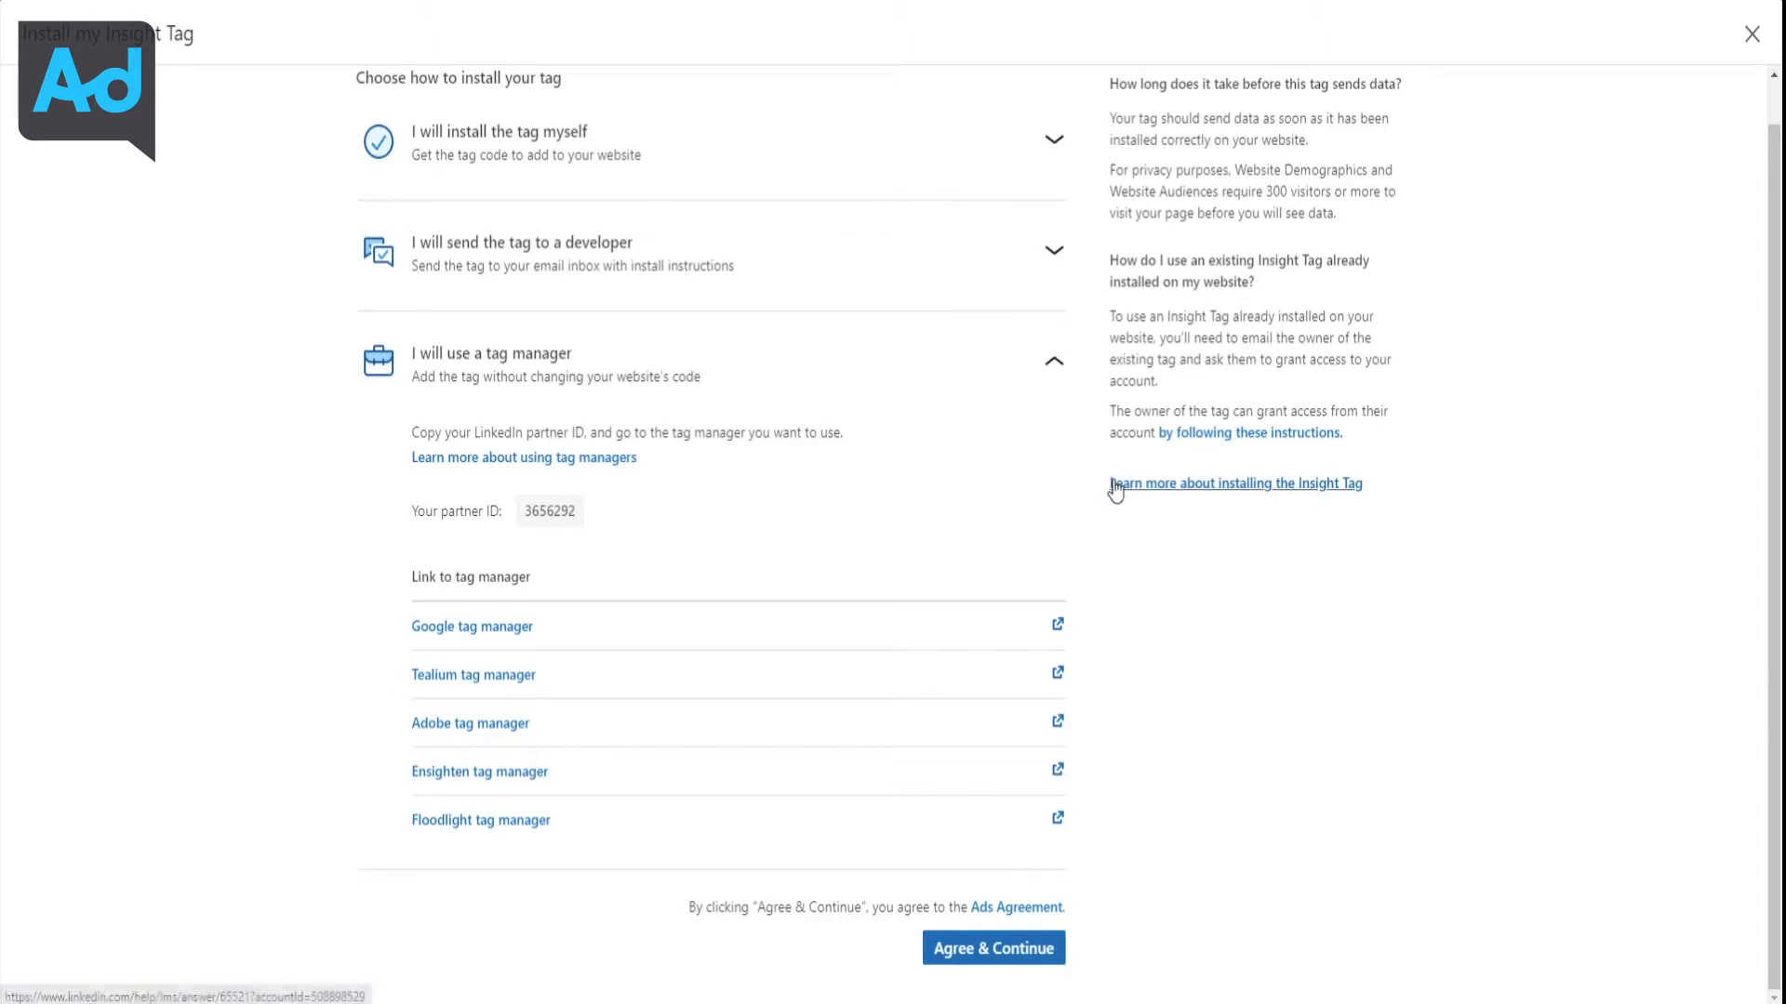
pyautogui.click(568, 516)
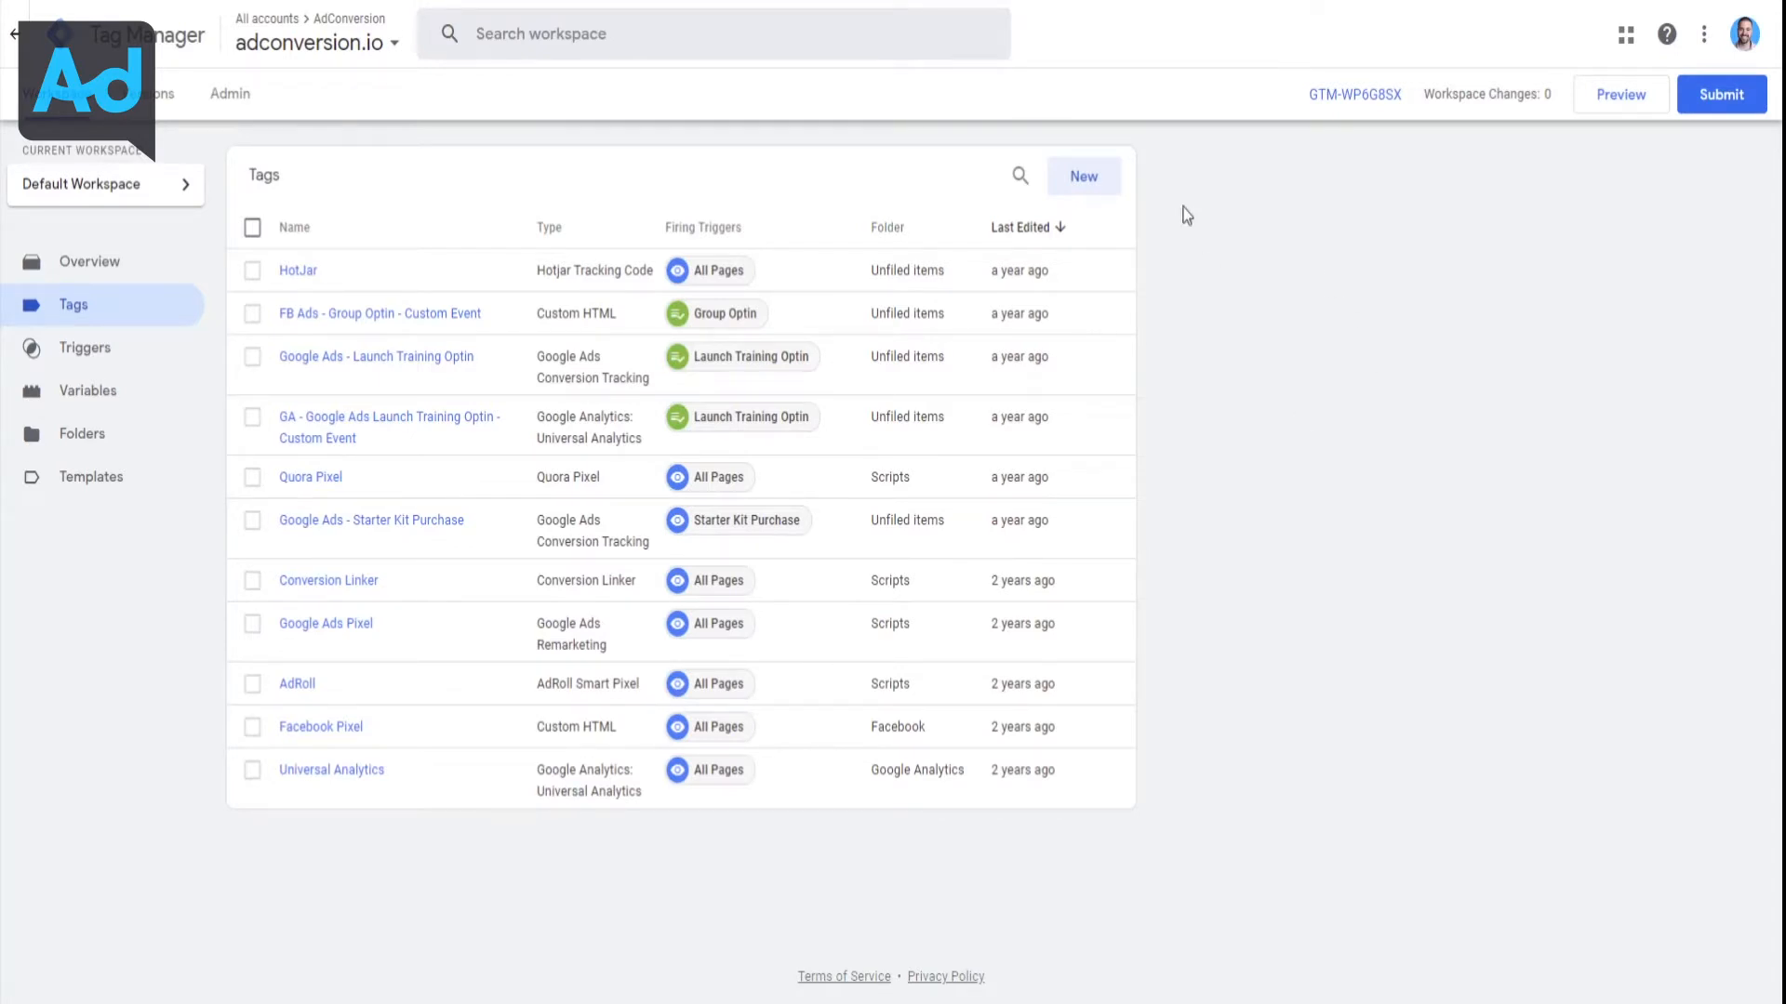
# Create a new tag in the adconversion.io Google Tag Manager workspace and name it "LI - Insight Tag"
pyautogui.click(1088, 182)
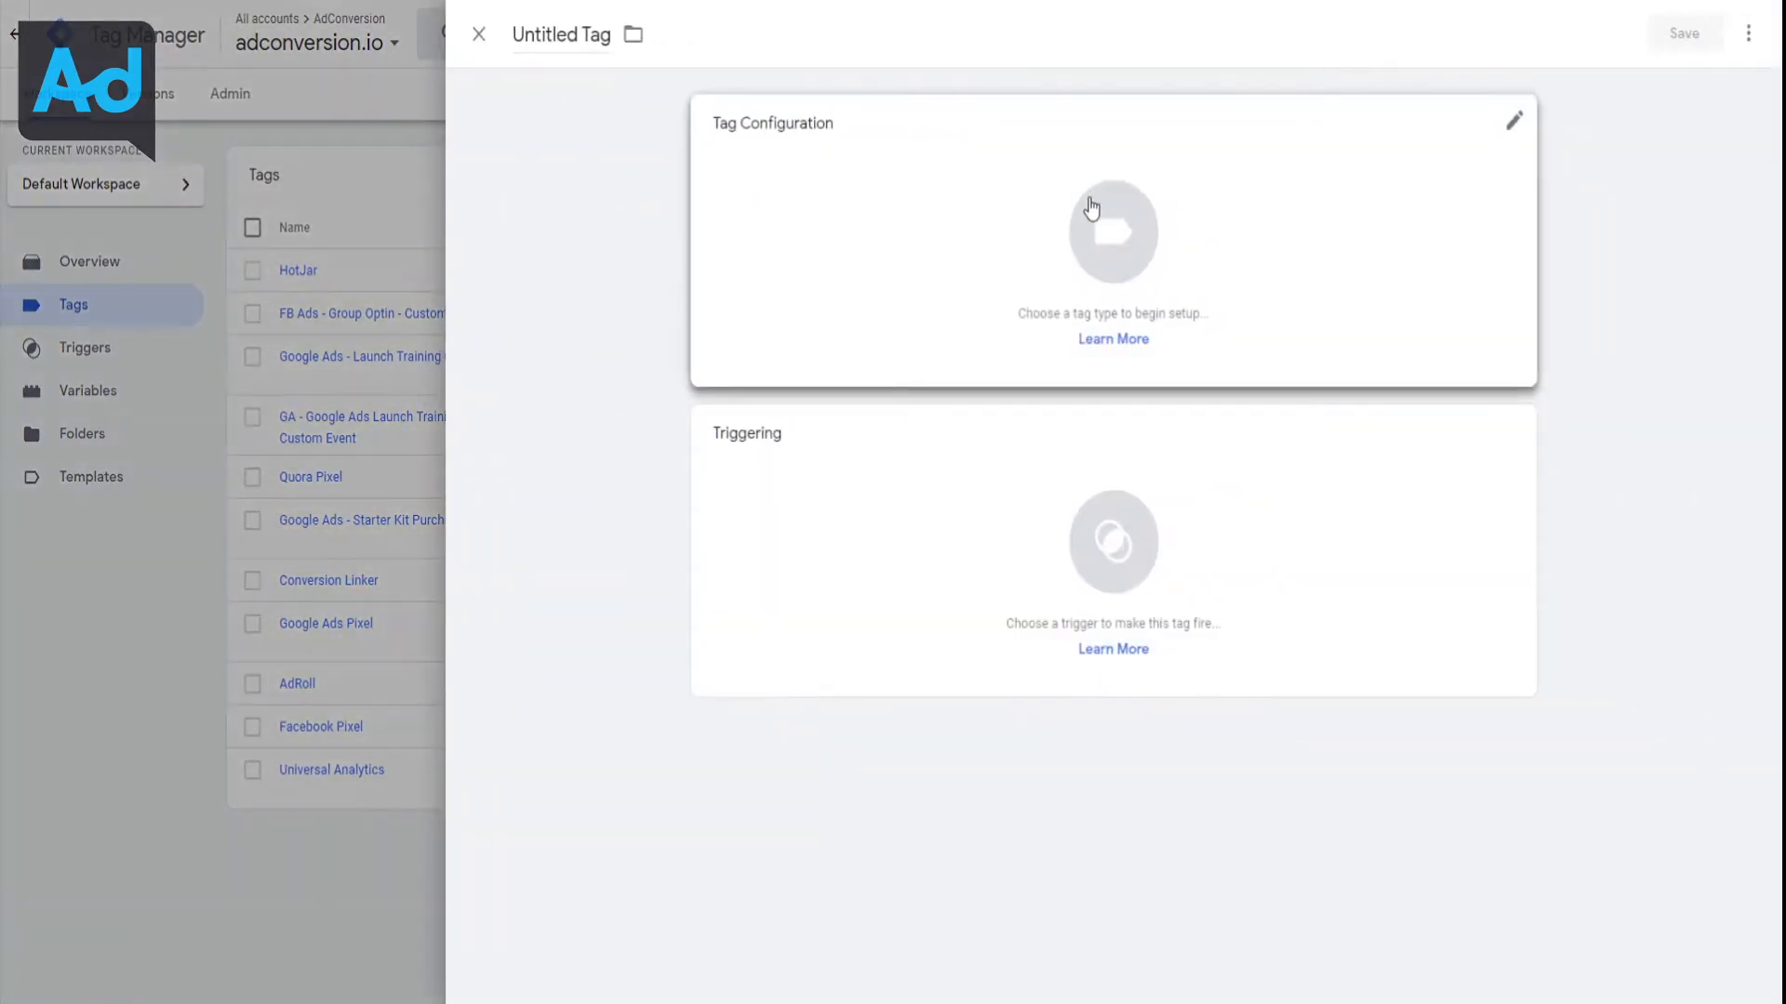
pyautogui.click(584, 37)
pyautogui.write('LI - Ins')
pyautogui.press('BackSpace')
pyautogui.write('sight Tag')
# Search the tag types for "linked", choose LinkedIn Insight, and paste the copied partner ID as the Insight Tag ID
pyautogui.click(761, 246)
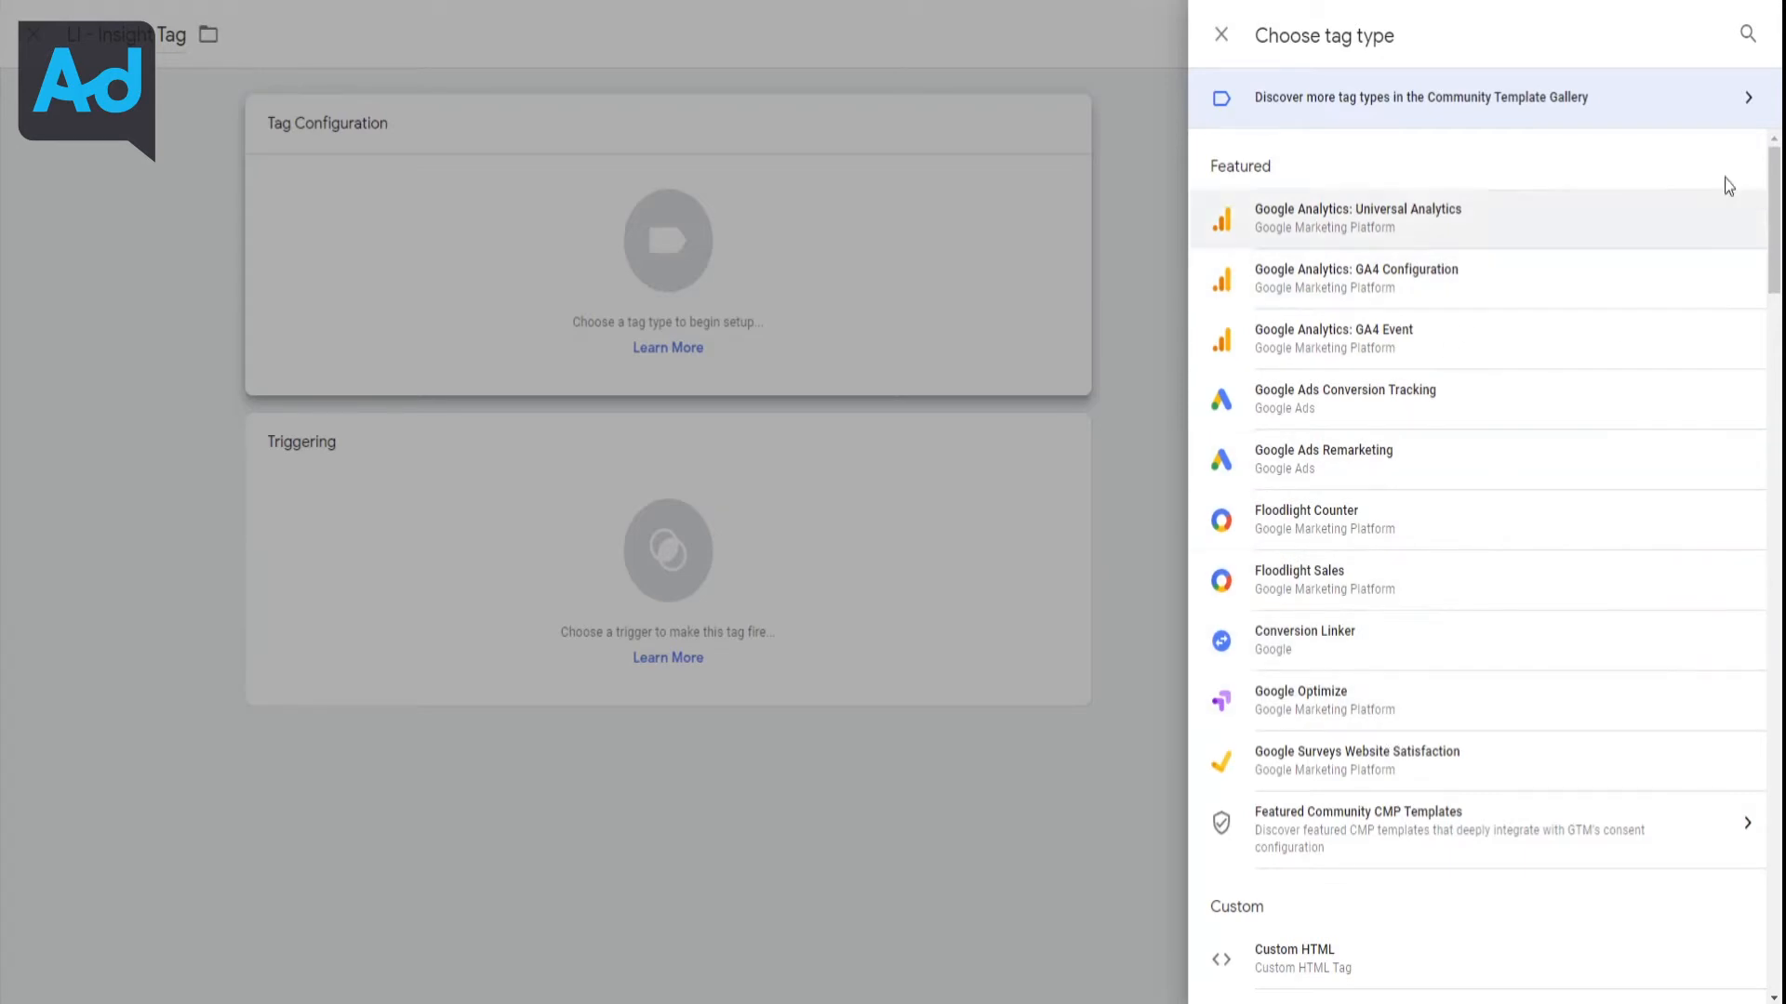
pyautogui.click(1745, 33)
pyautogui.write('linked')
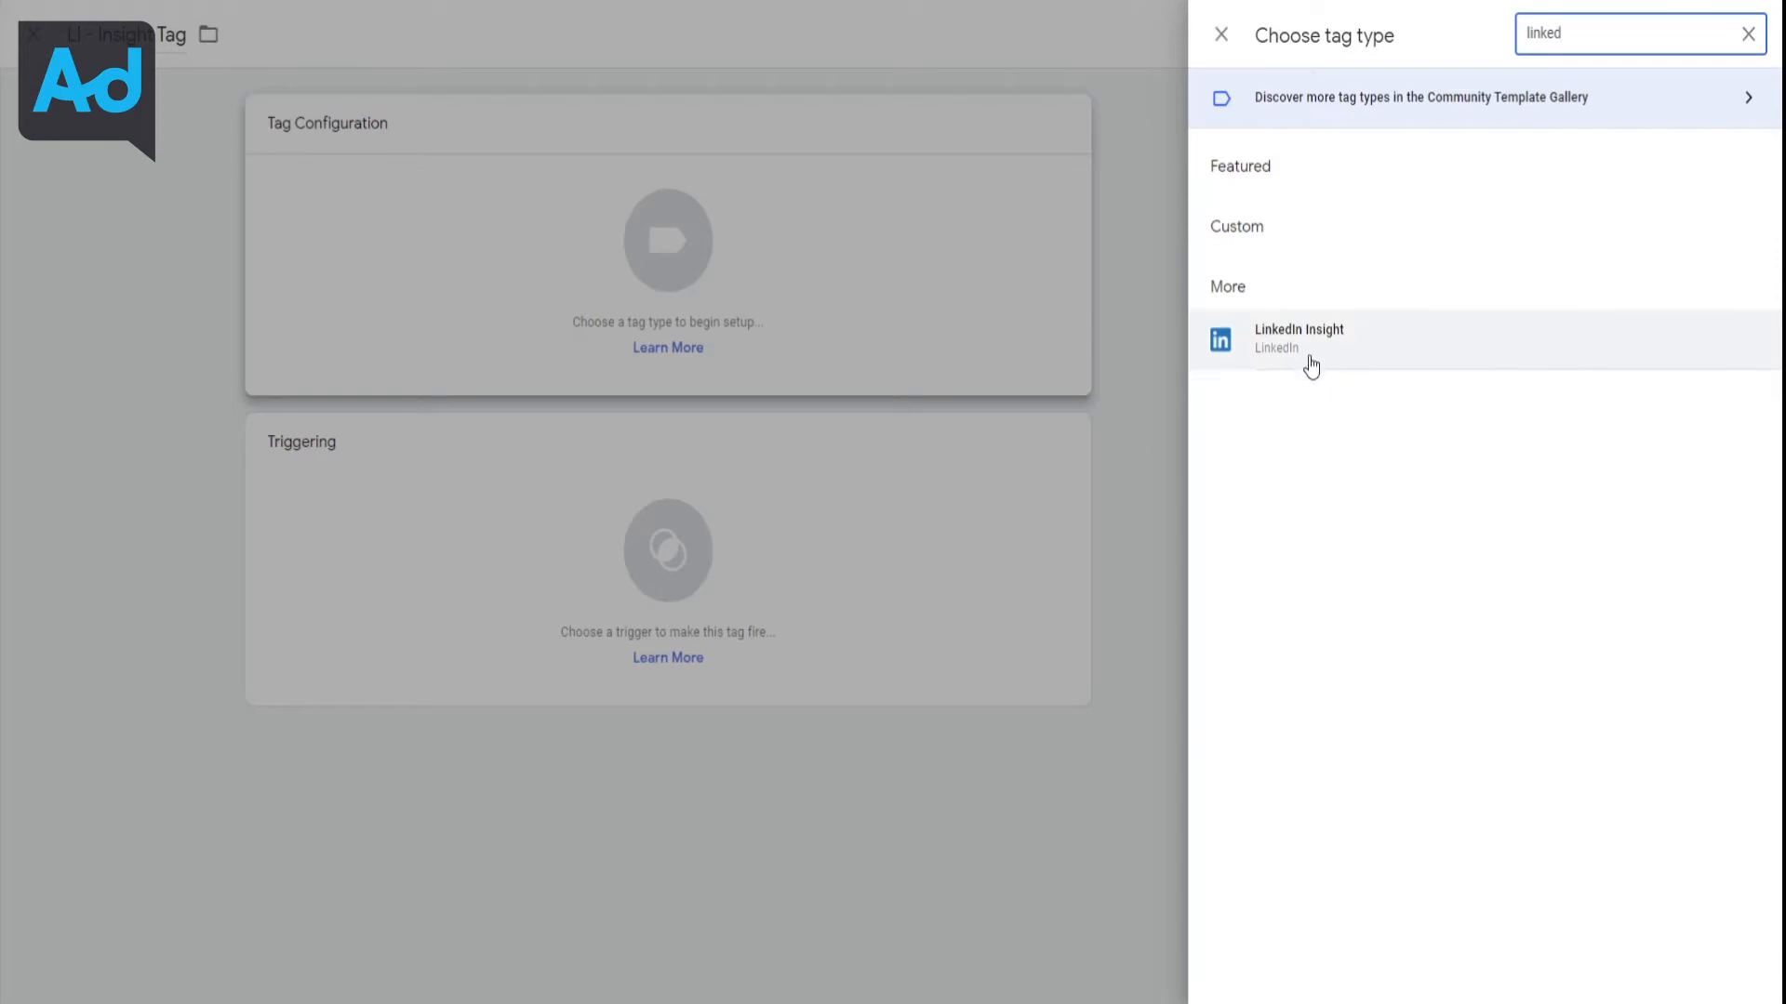
pyautogui.click(1343, 343)
pyautogui.click(813, 337)
pyautogui.hotkey('ctrl', 'v')
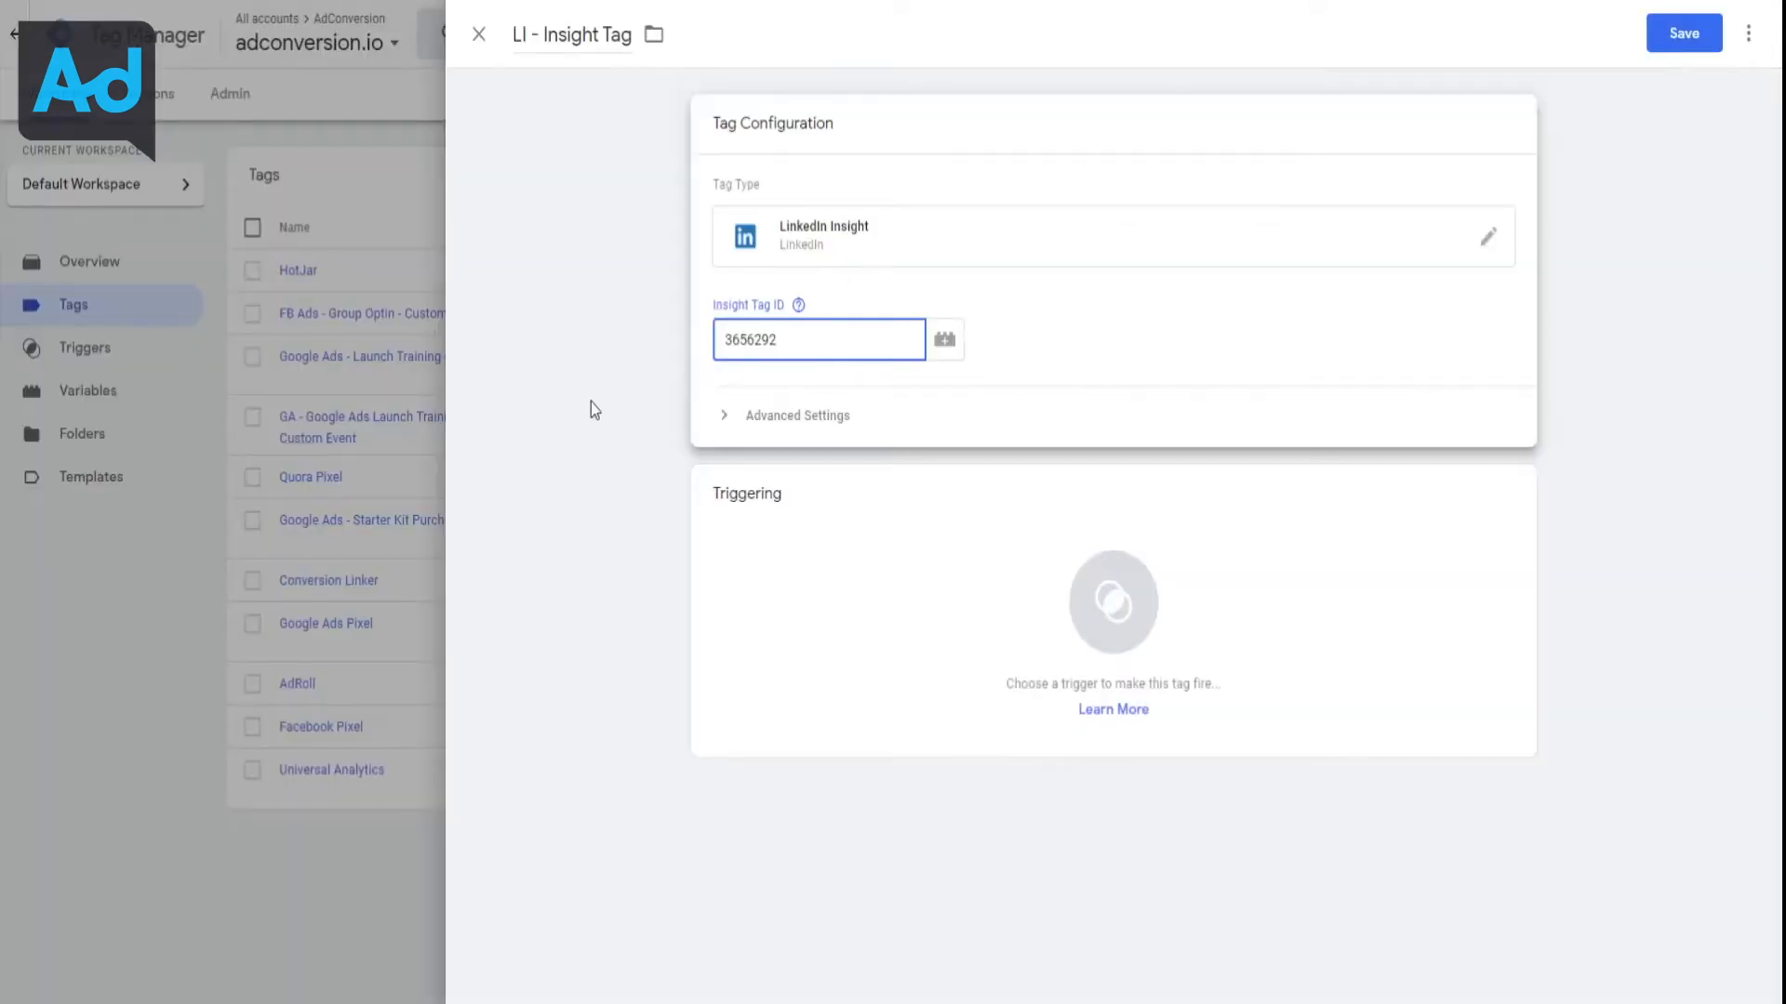
# Examine the Insight tag's advanced settings, collapse them and leave the tag configuration
pyautogui.click(771, 415)
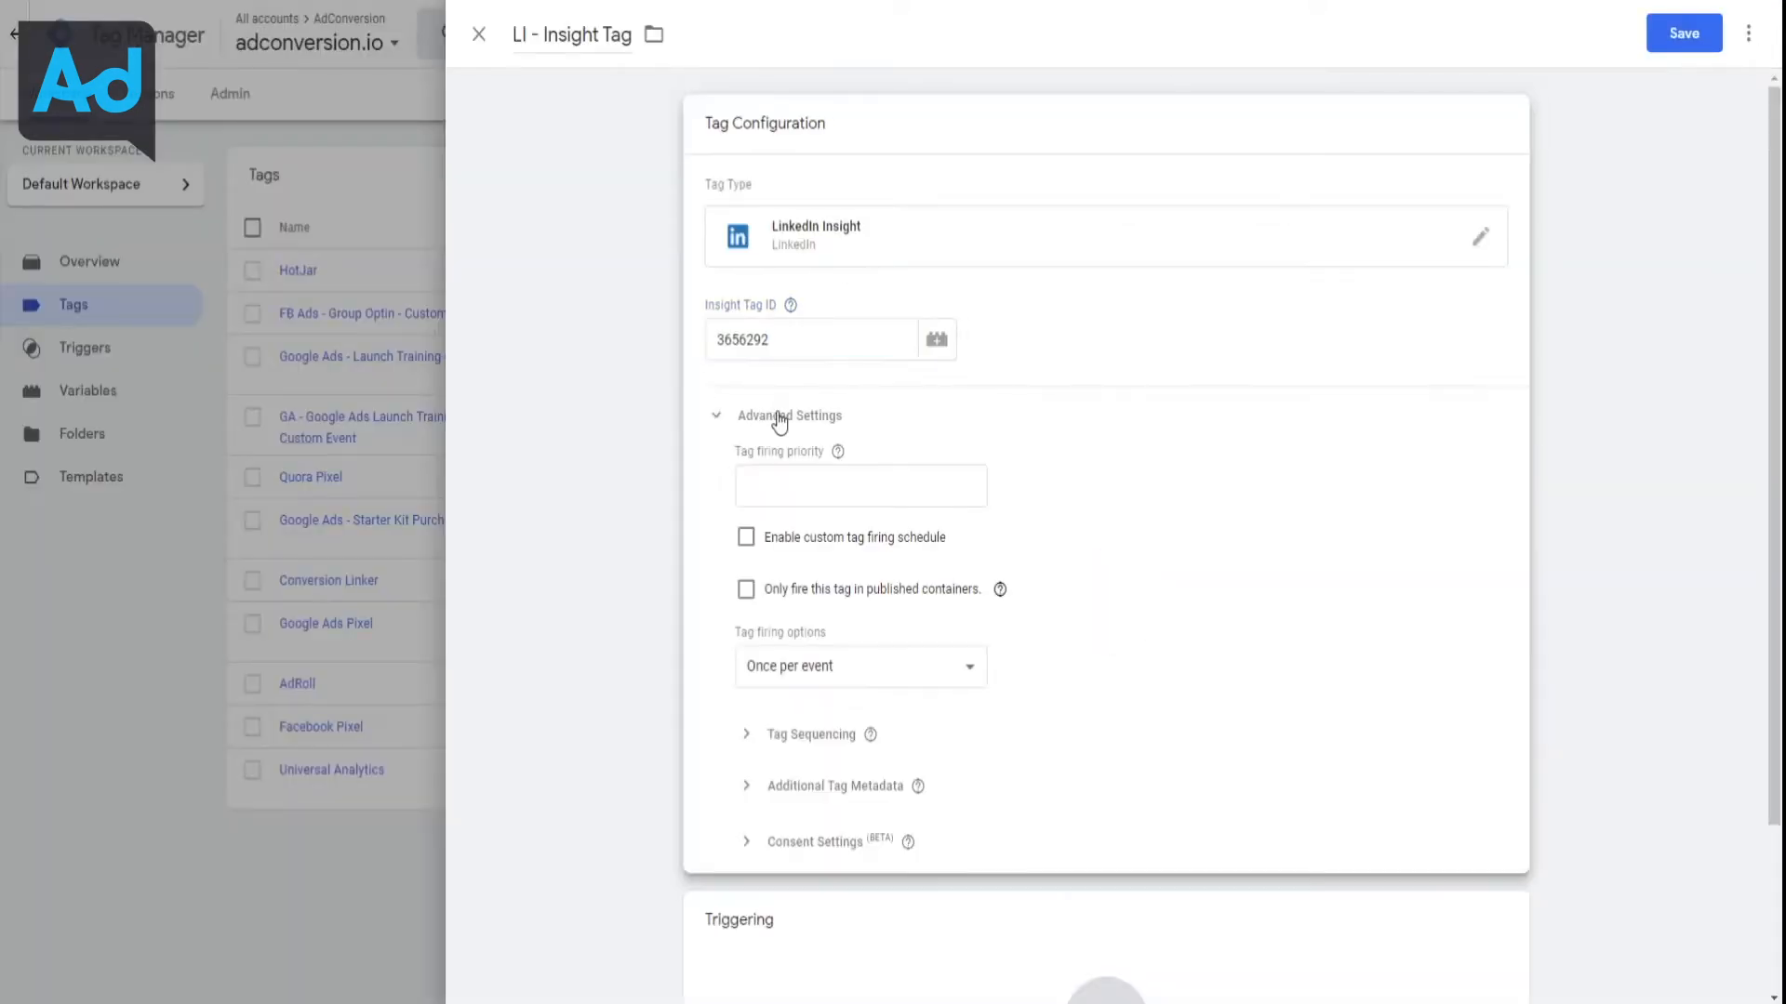
pyautogui.scroll(-2, 666, 411)
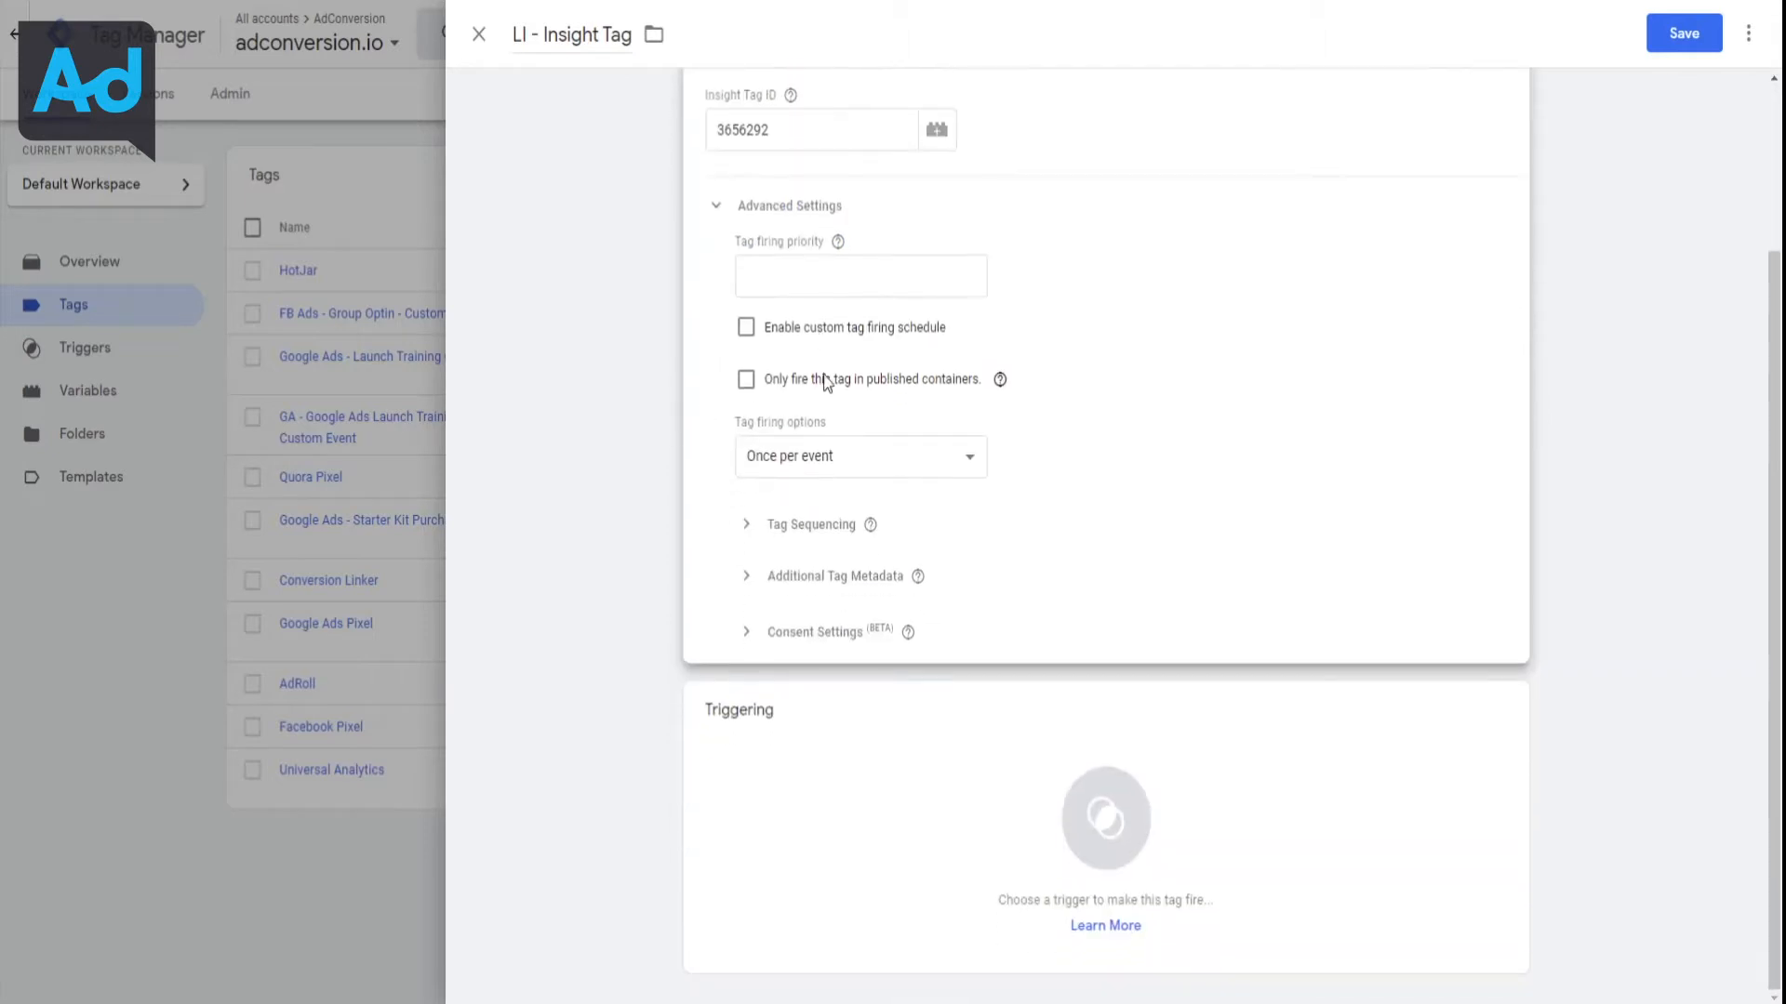
pyautogui.click(744, 215)
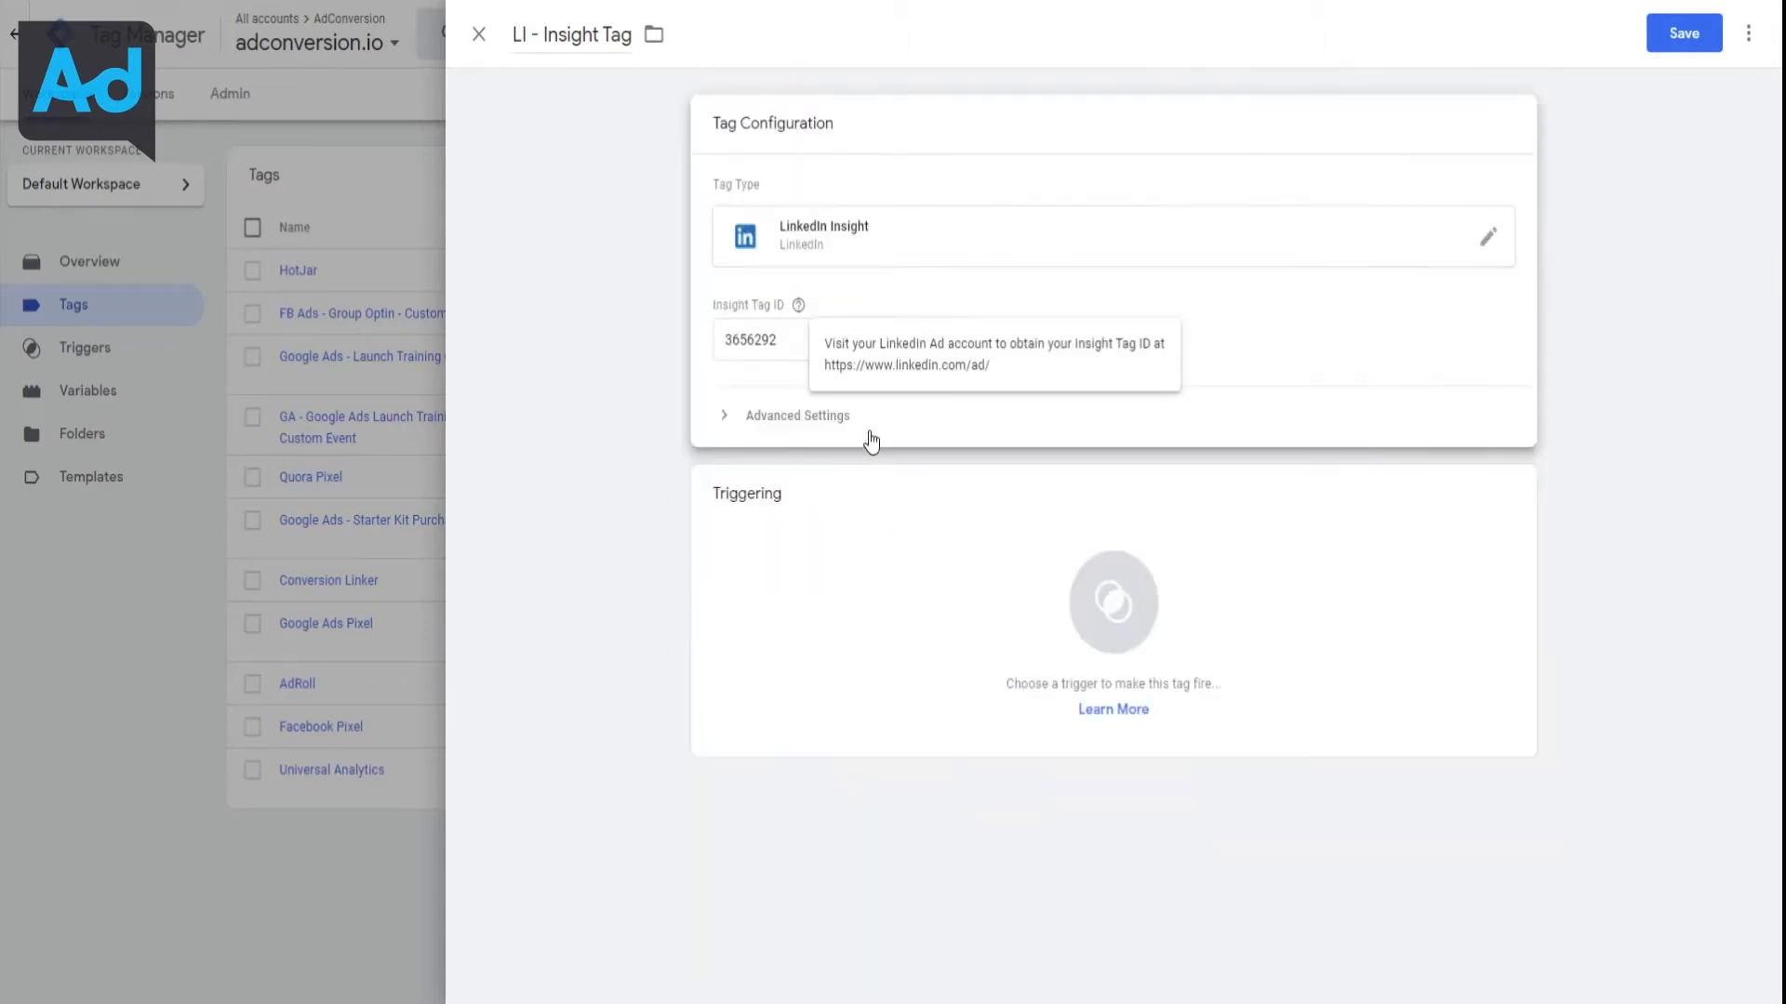
pyautogui.click(621, 455)
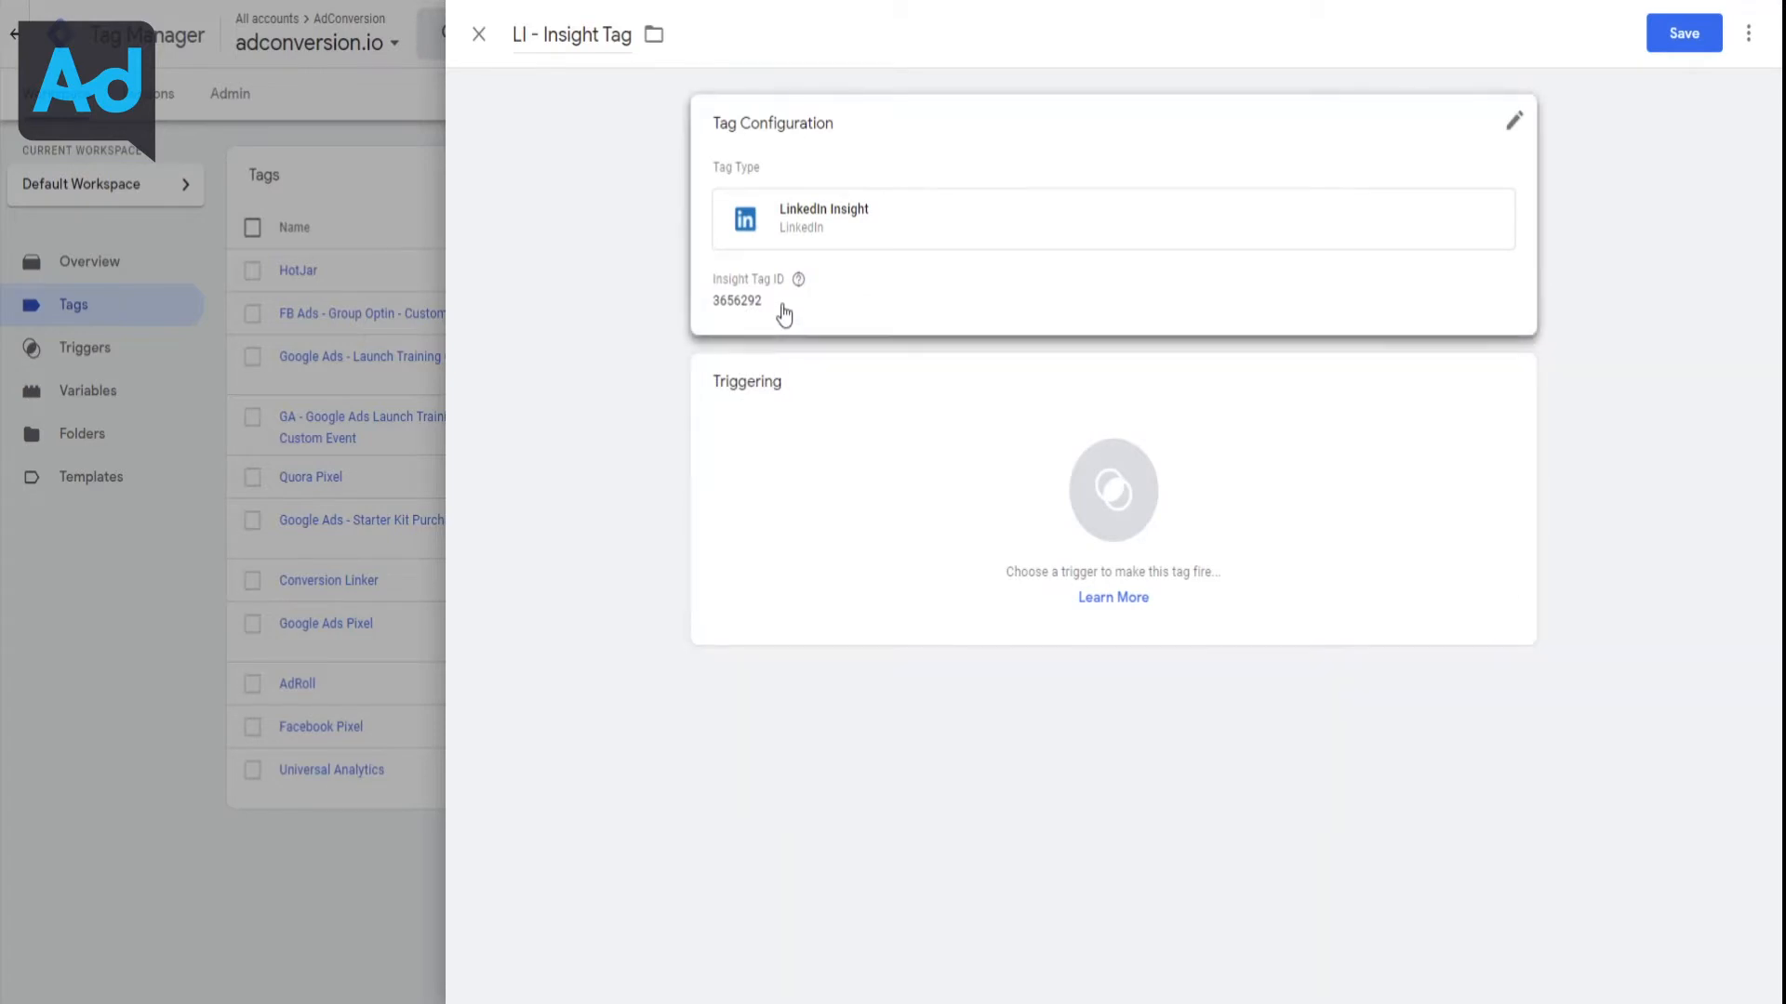
# Add the All Pages page view trigger to the LI - Insight Tag and save the tag
pyautogui.click(786, 492)
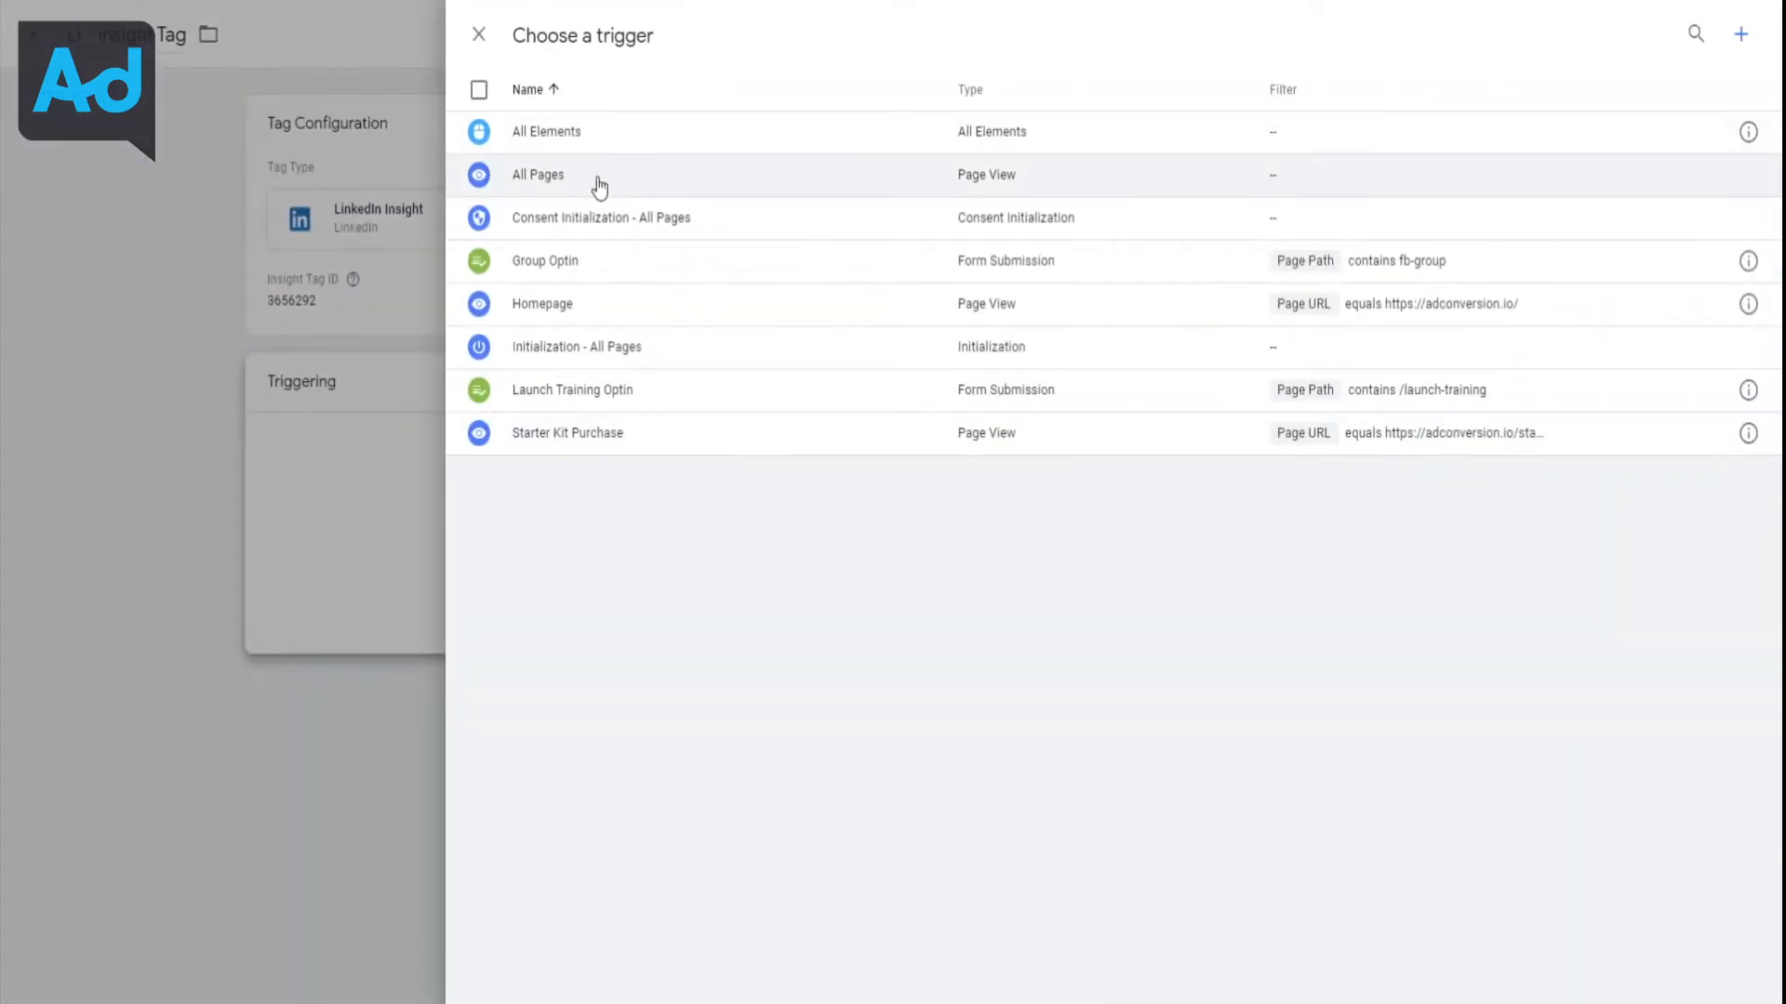
pyautogui.click(726, 177)
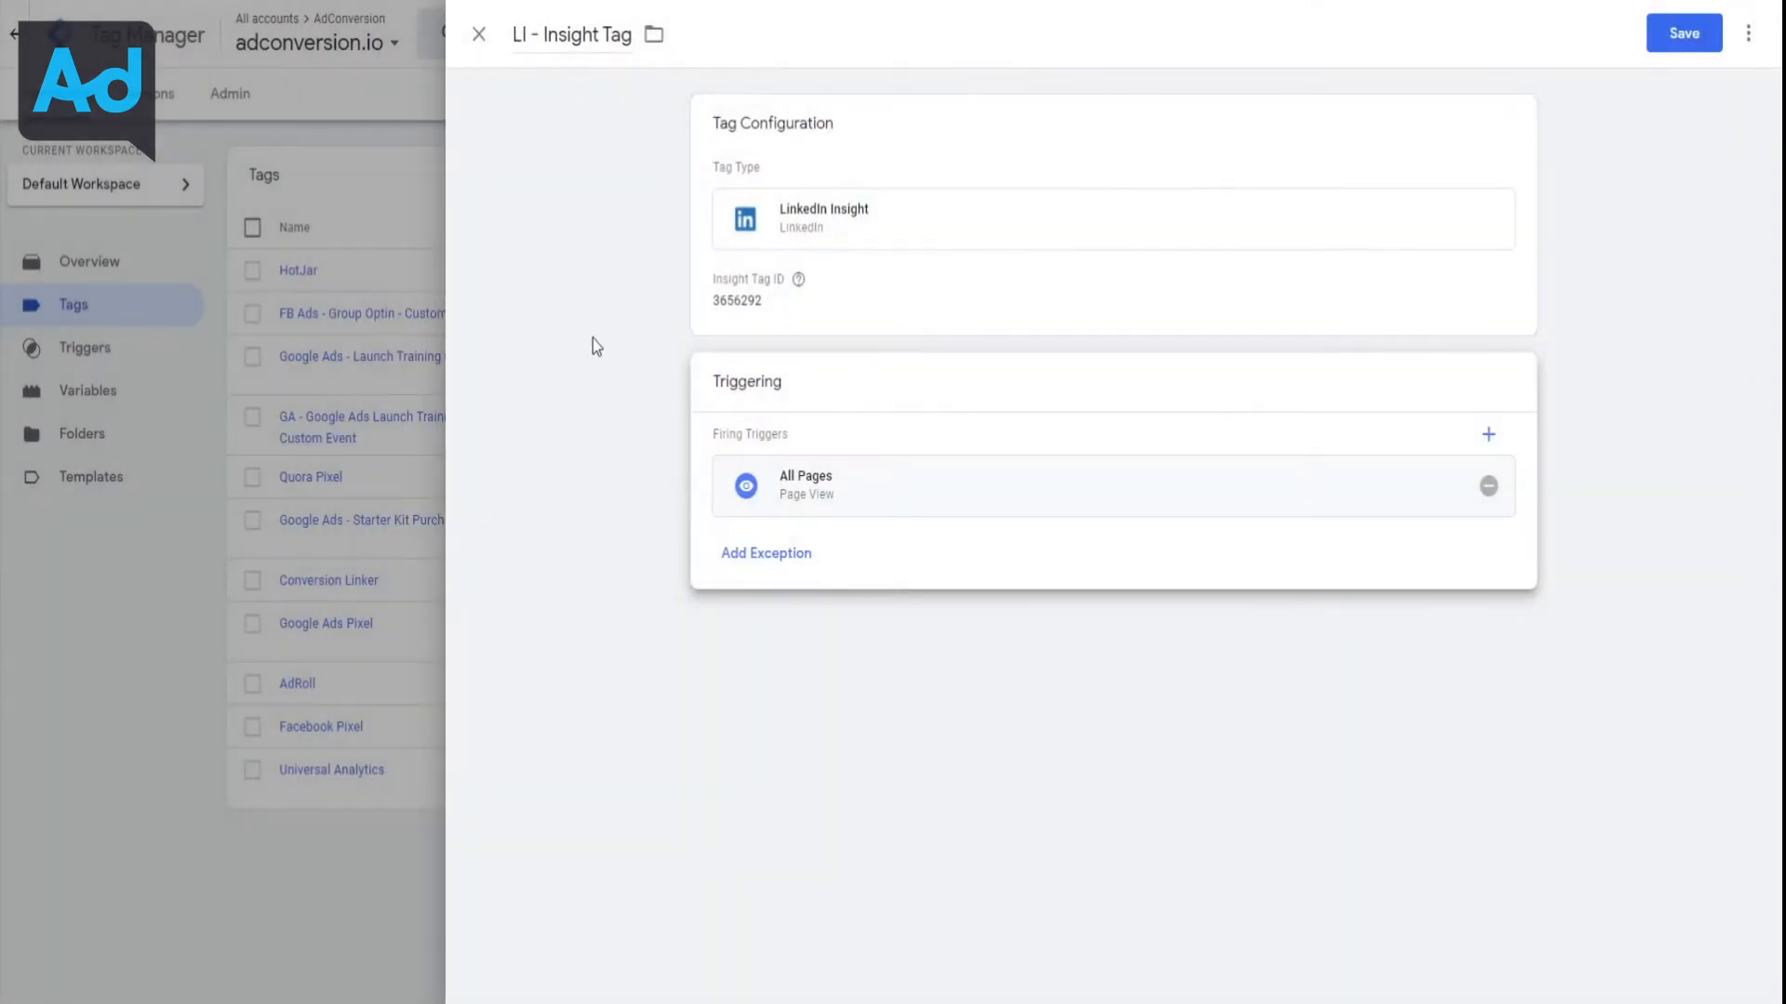
pyautogui.click(582, 339)
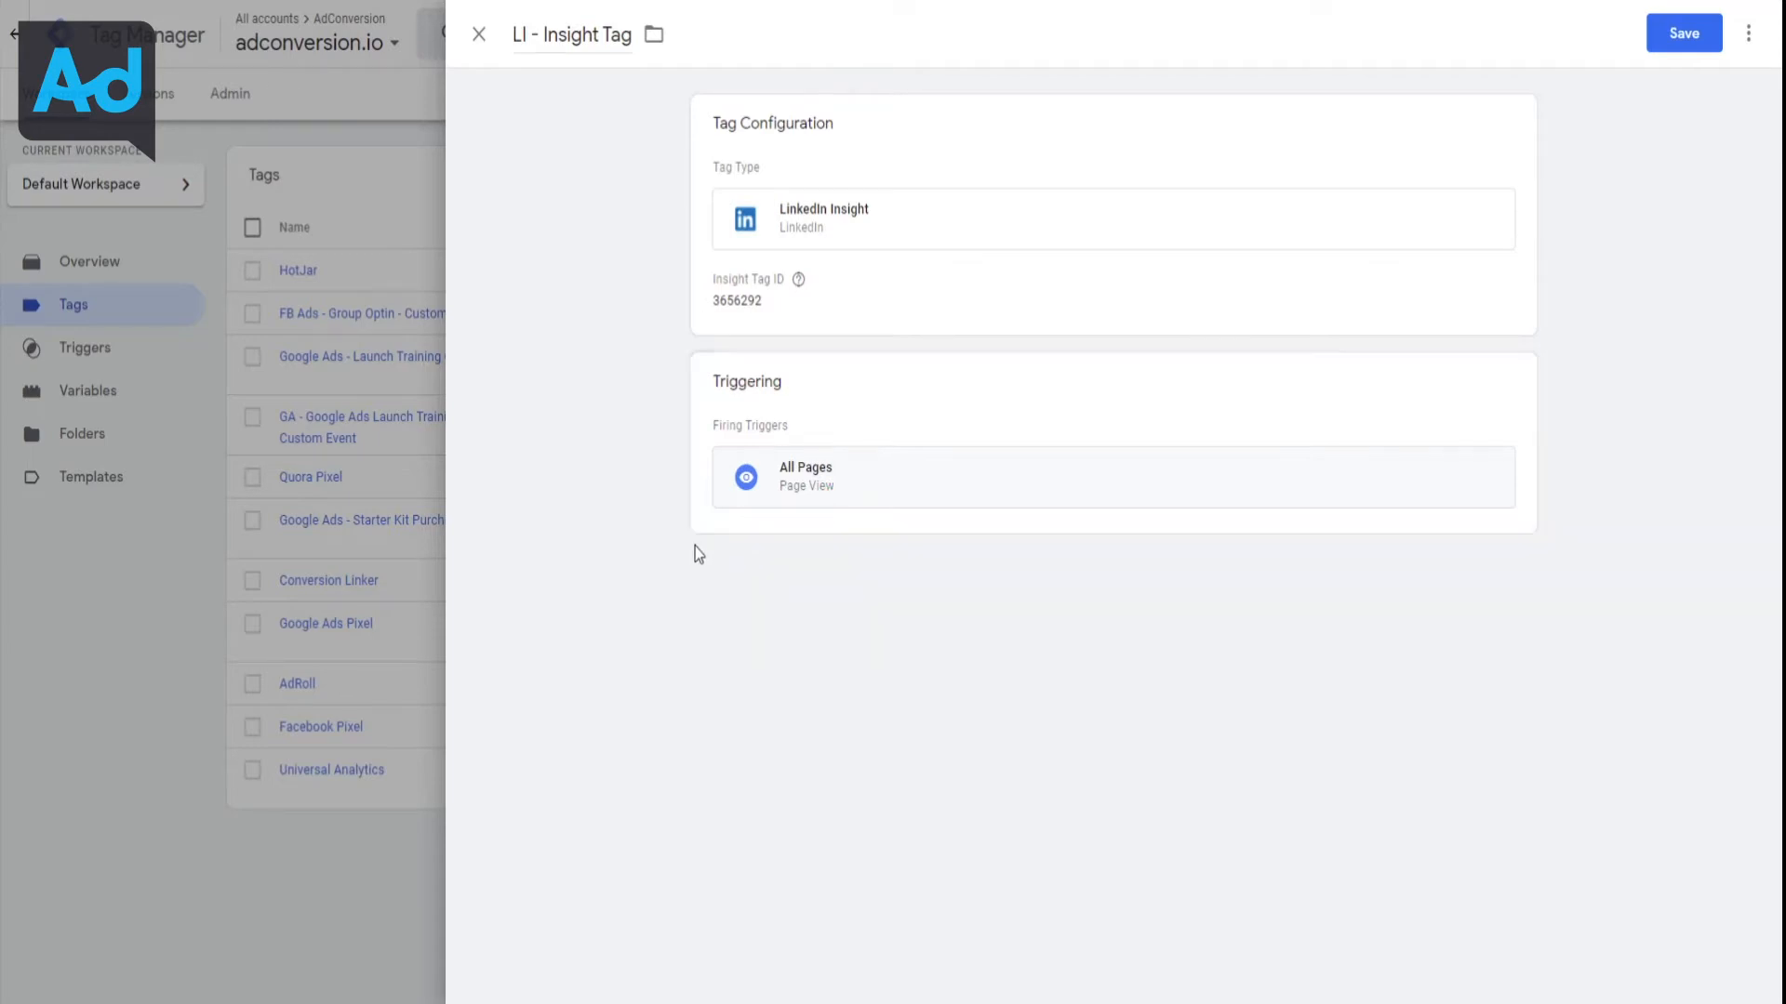
pyautogui.click(1679, 37)
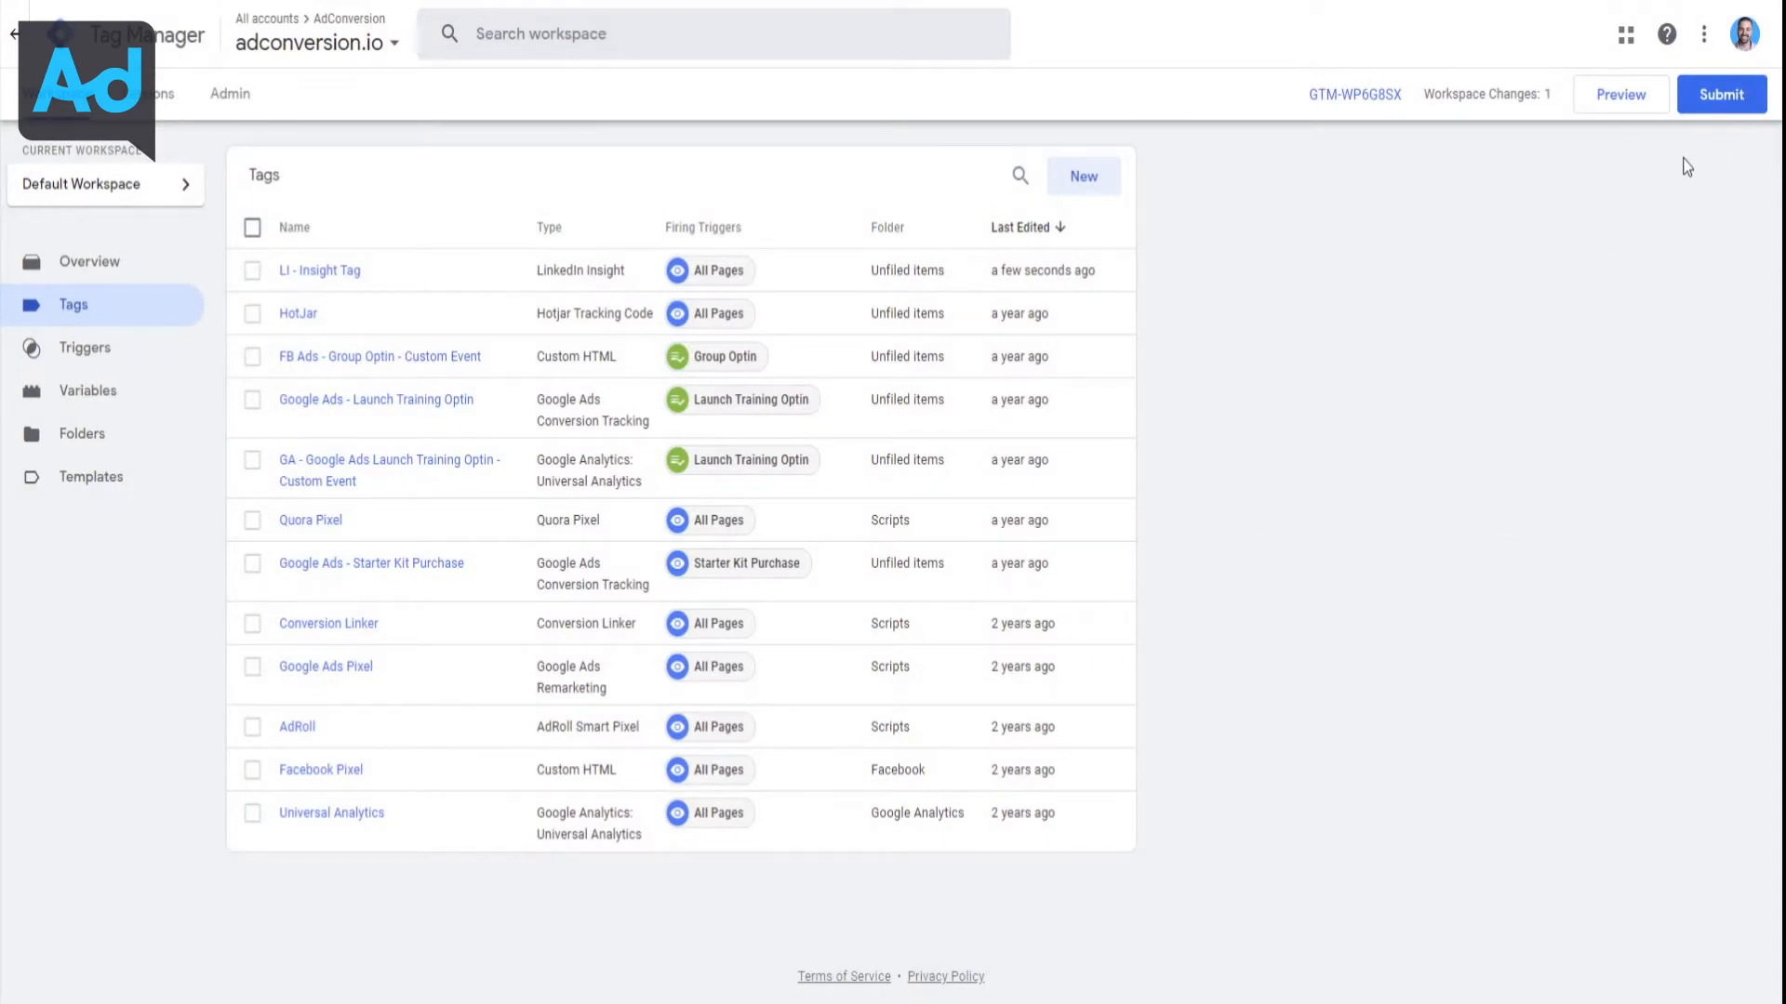
# Submit the workspace changes with the version name "Added LI Pixel" and publish them to the Live environment
pyautogui.click(1742, 100)
pyautogui.click(880, 274)
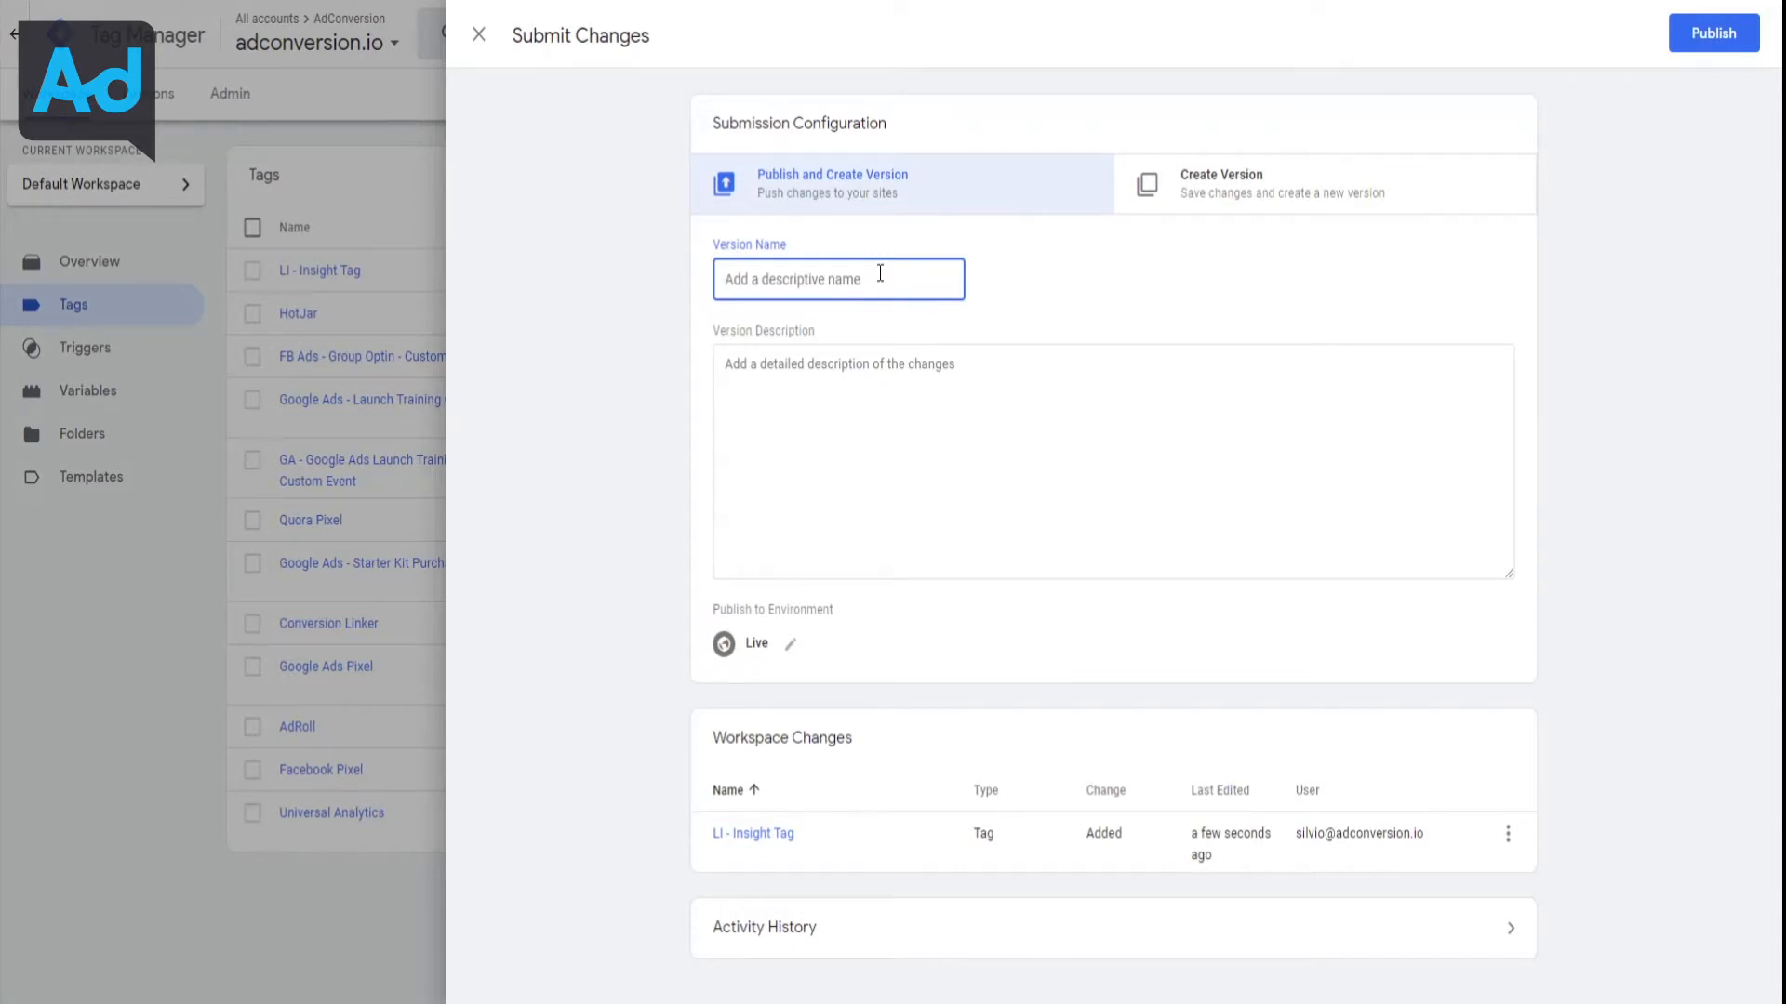
pyautogui.write('Added LI Pixel')
pyautogui.click(1711, 35)
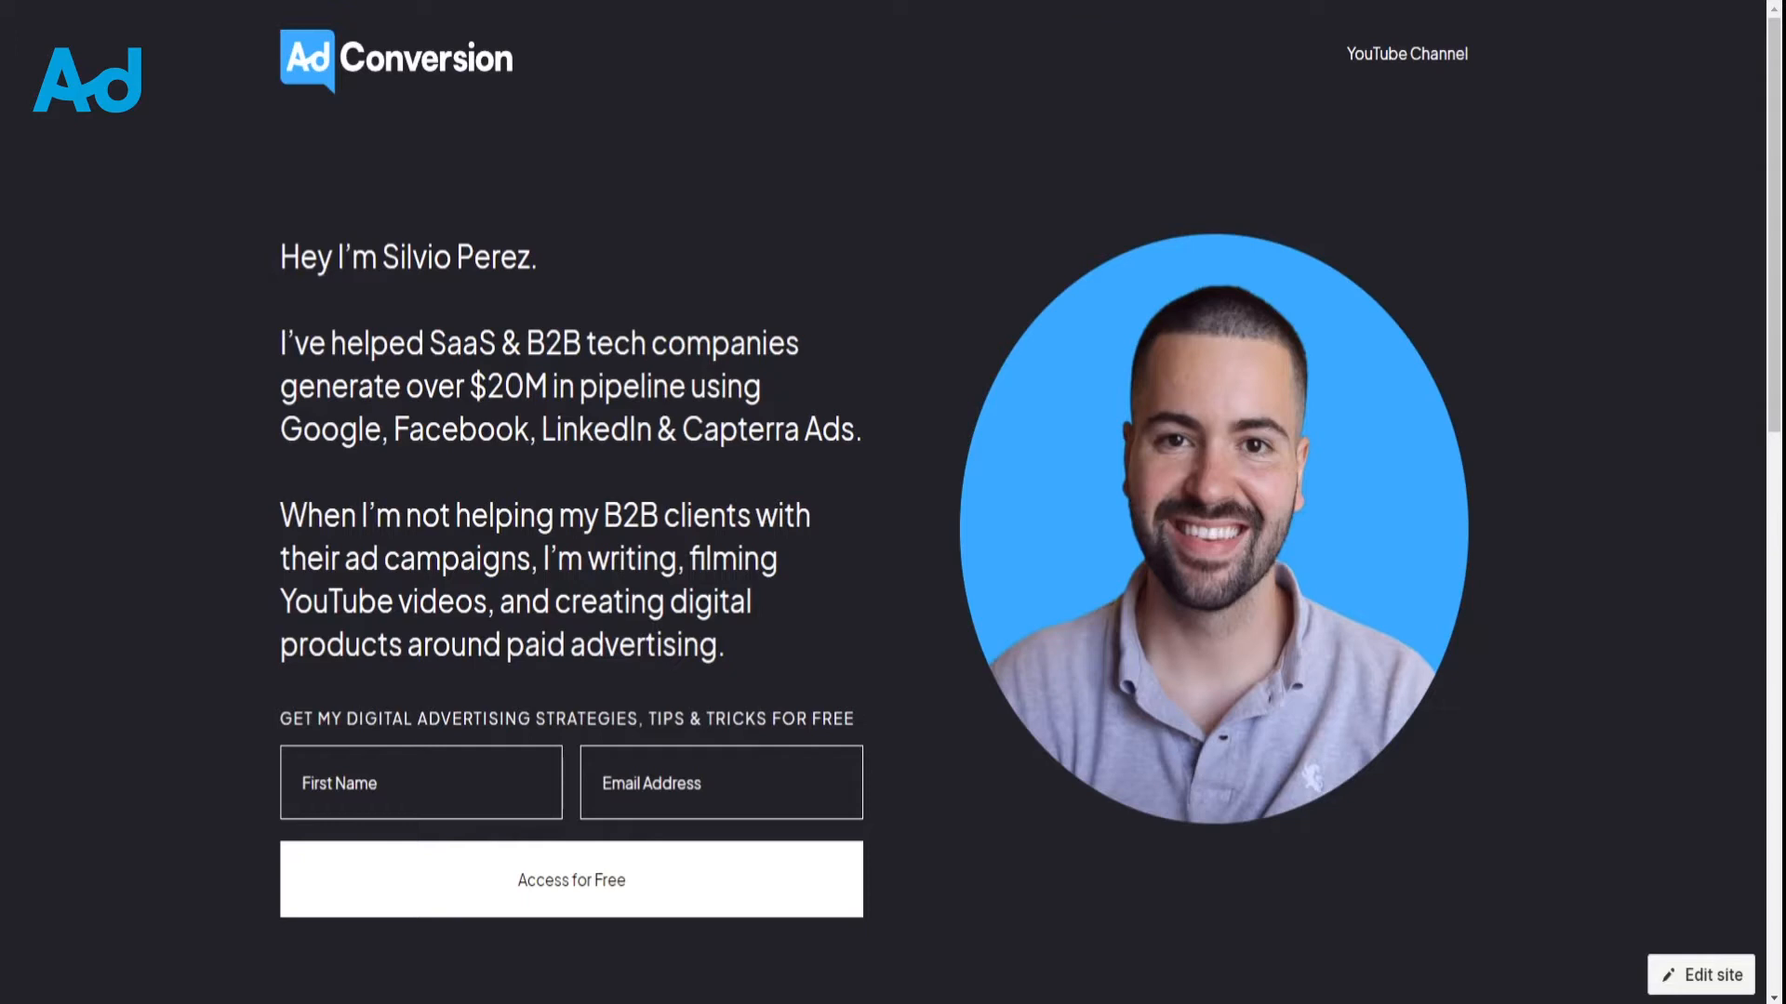
# Check the AdConversion website for the Insight Tag with the LinkedIn tag-checking browser extension
pyautogui.click(1046, 2)
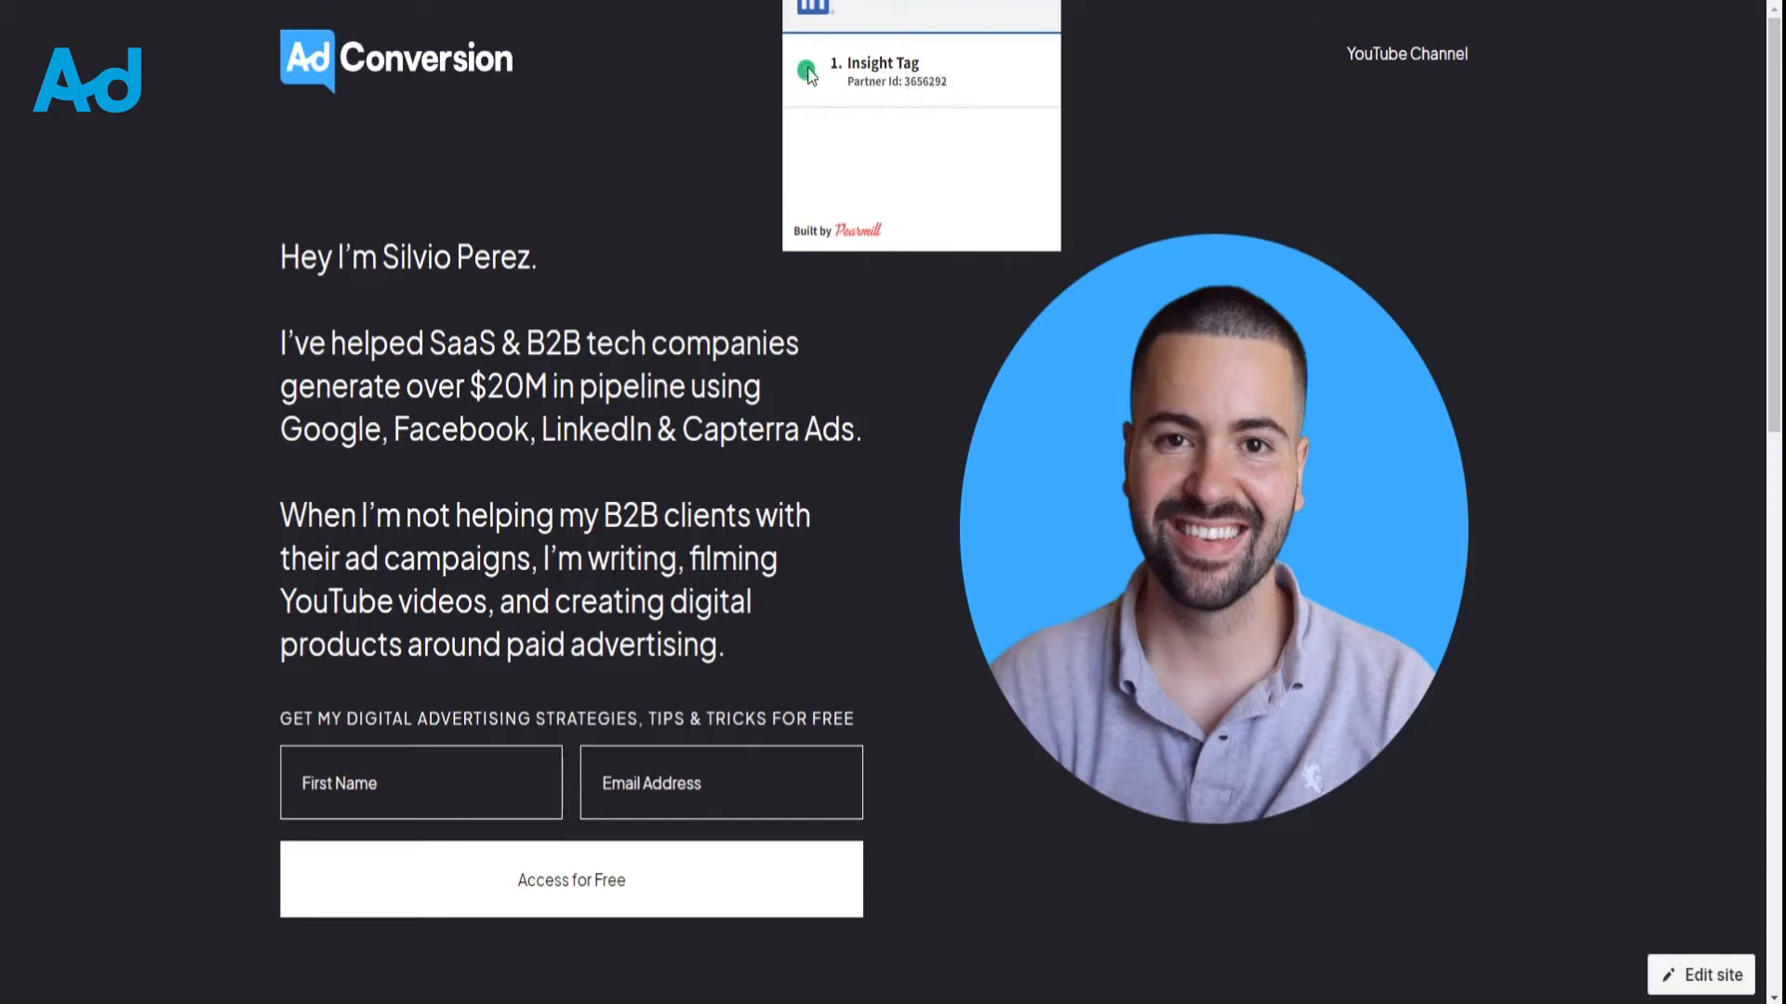
pyautogui.click(1204, 80)
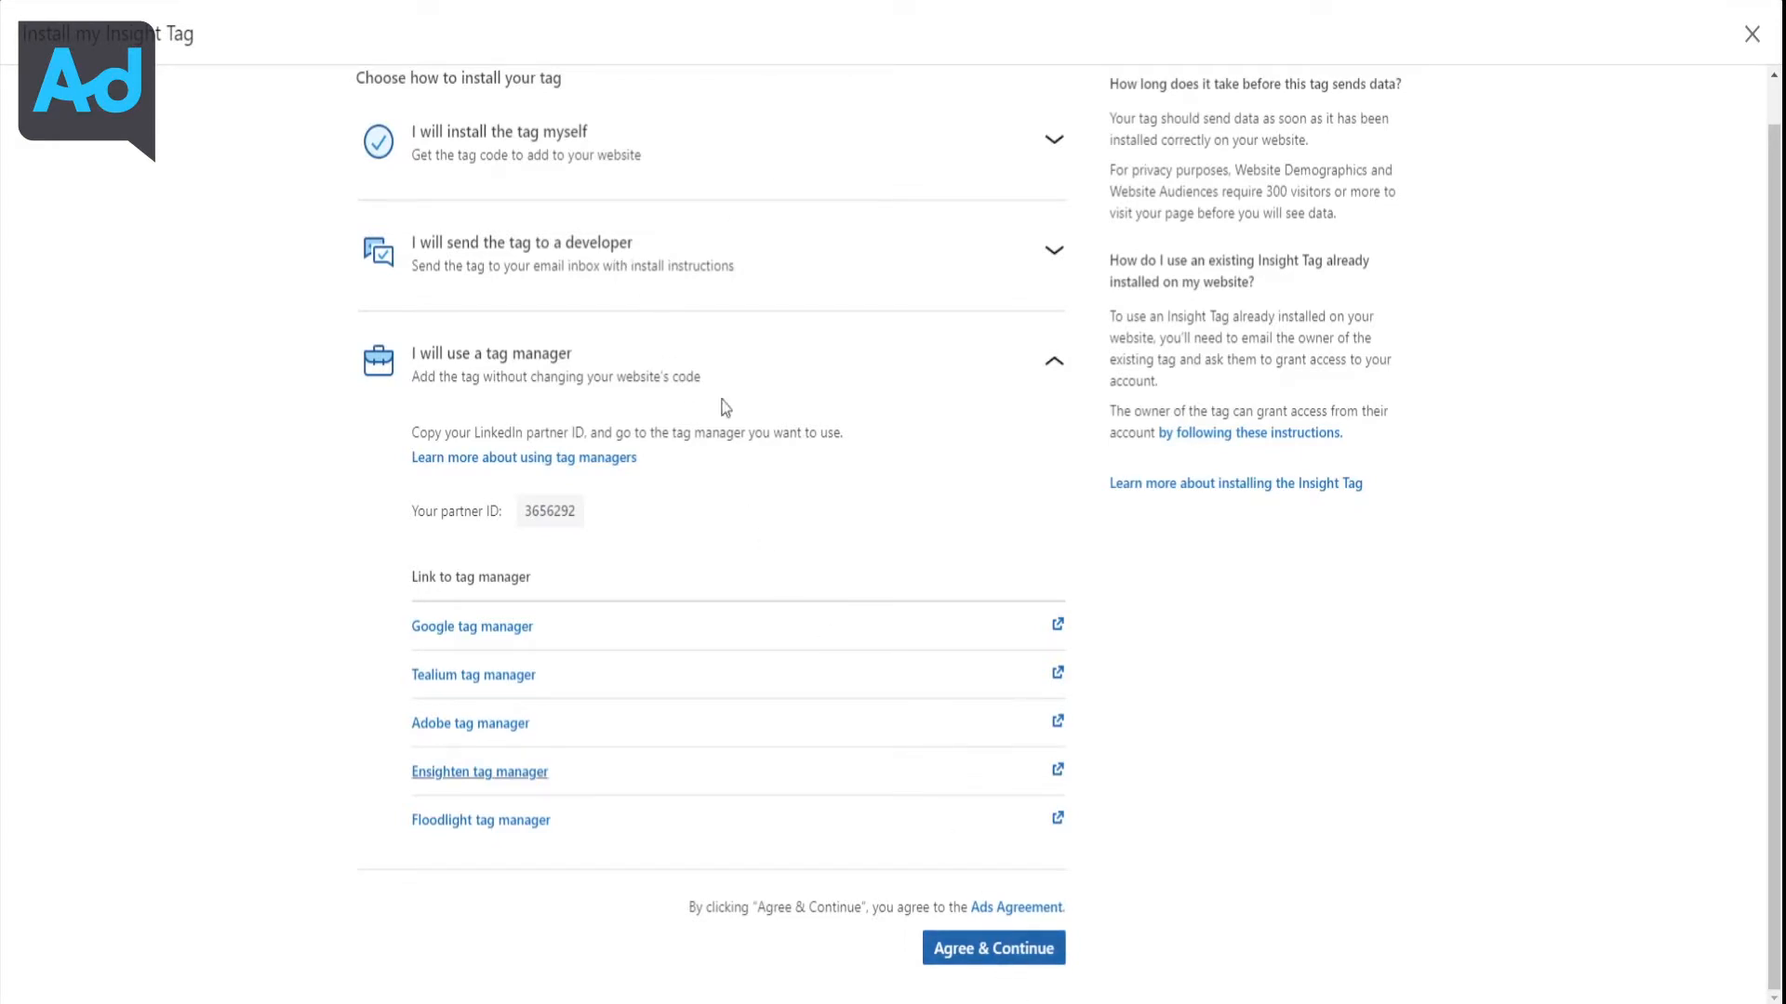
# Agree to the Ads Agreement in LinkedIn Campaign Manager to finish the Insight Tag installation, and view Website Demographics
pyautogui.click(979, 967)
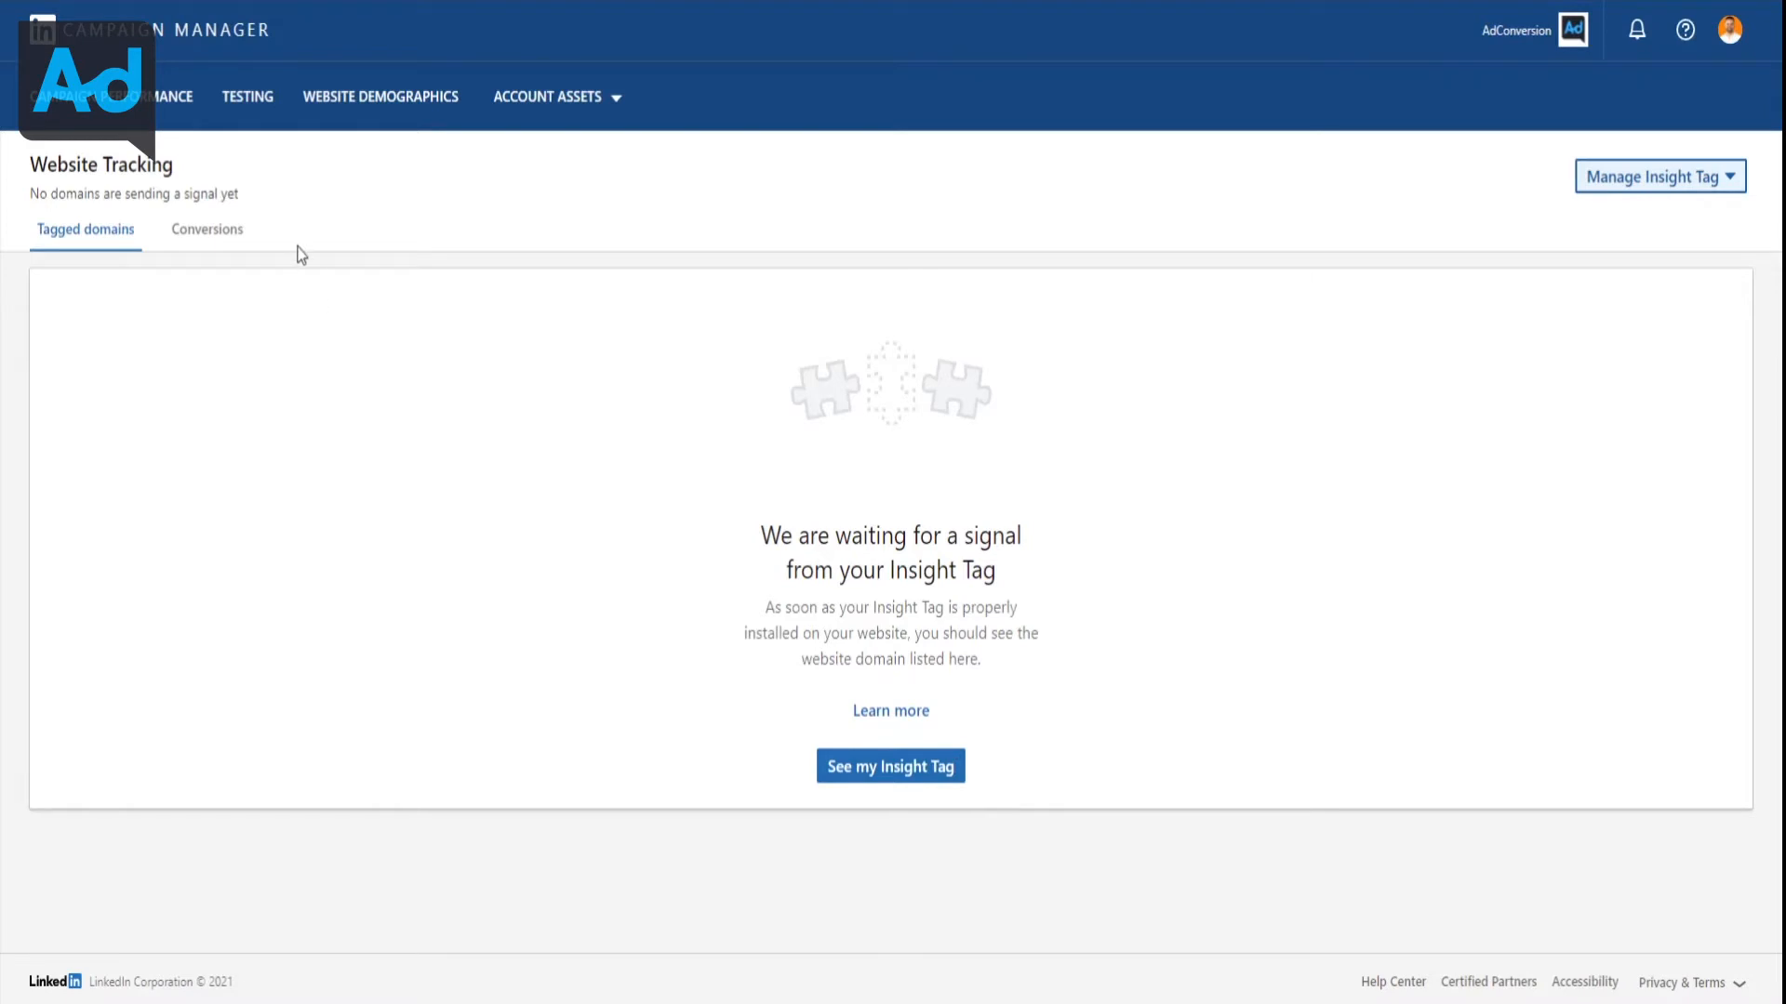
pyautogui.click(383, 100)
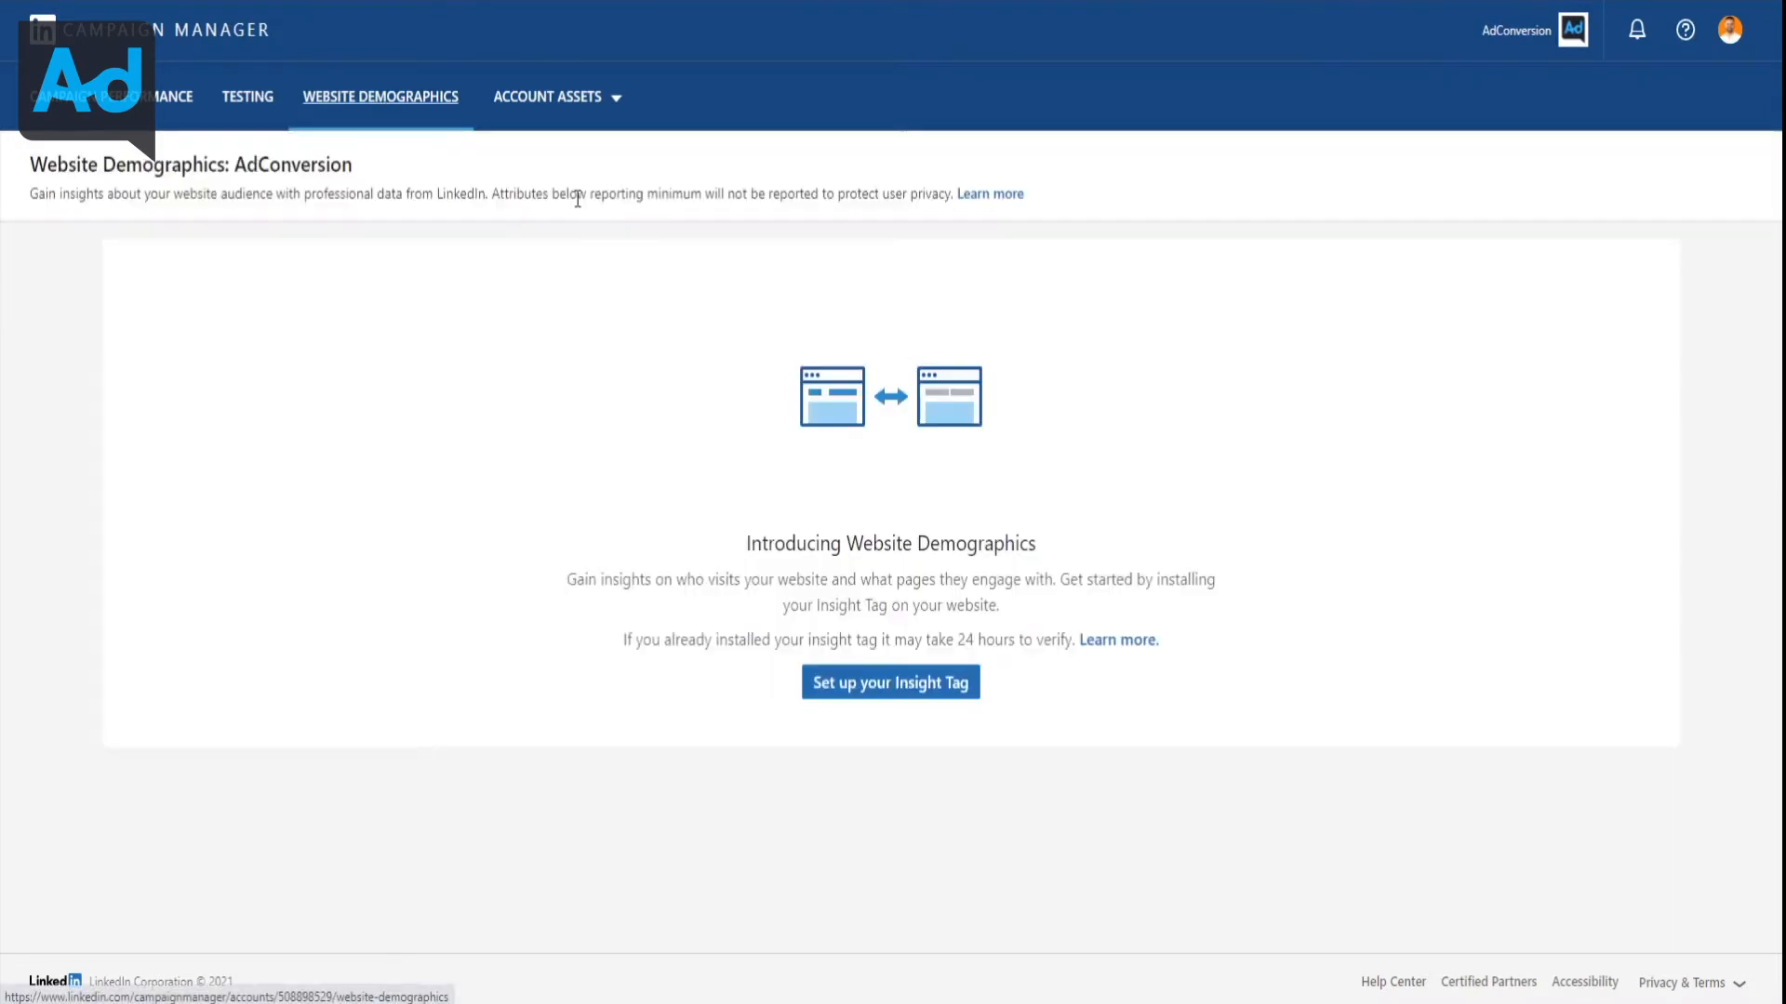
pyautogui.click(900, 693)
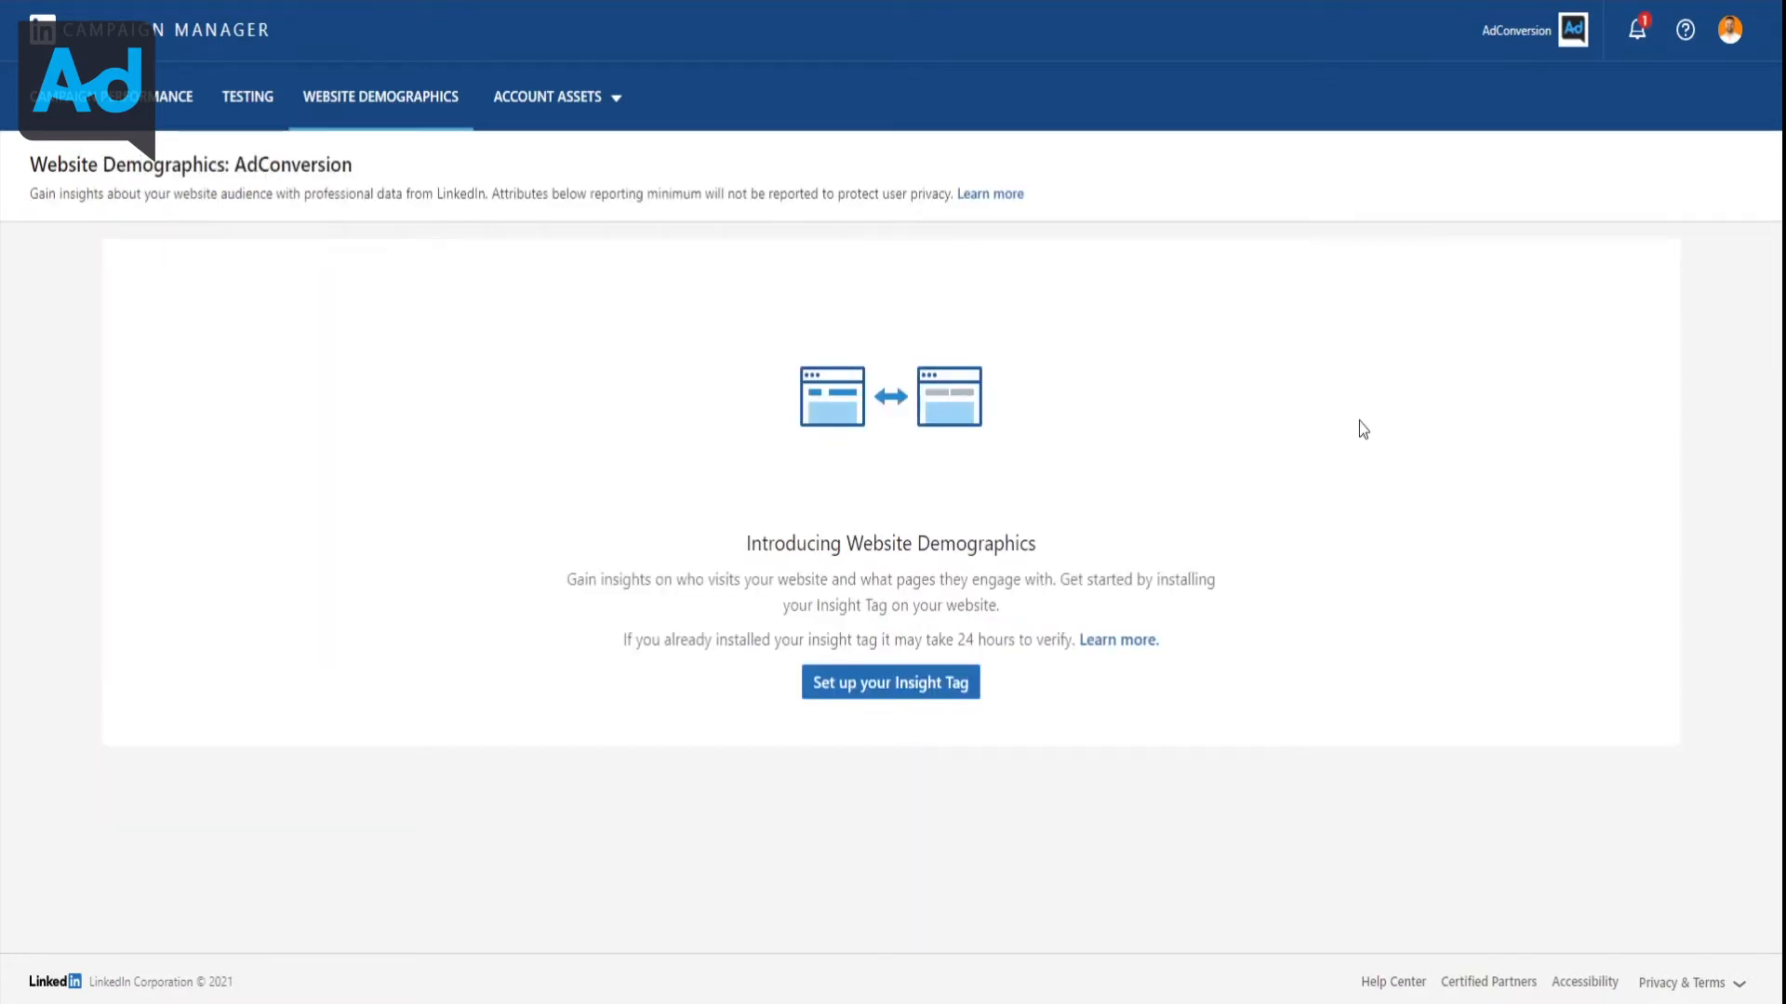
# Create a new conversion in the account's conversion tracking and name it "Newsletter Sign Up"
pyautogui.click(558, 99)
pyautogui.click(553, 189)
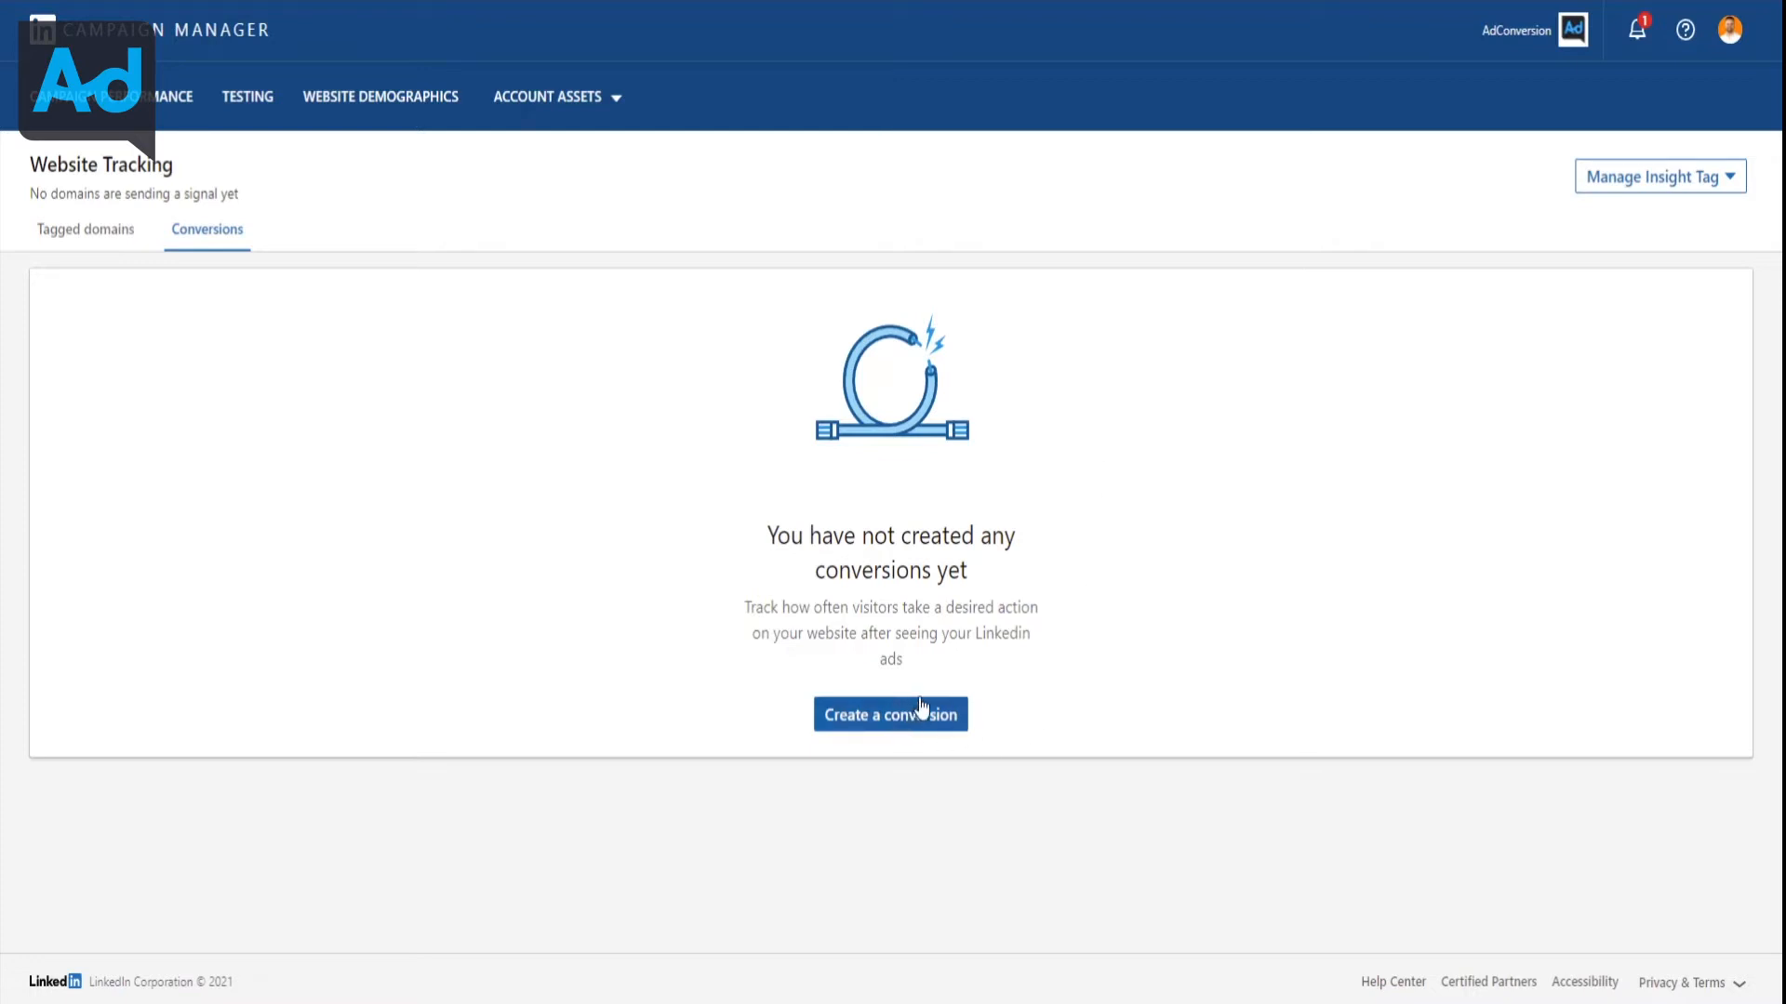
pyautogui.click(893, 722)
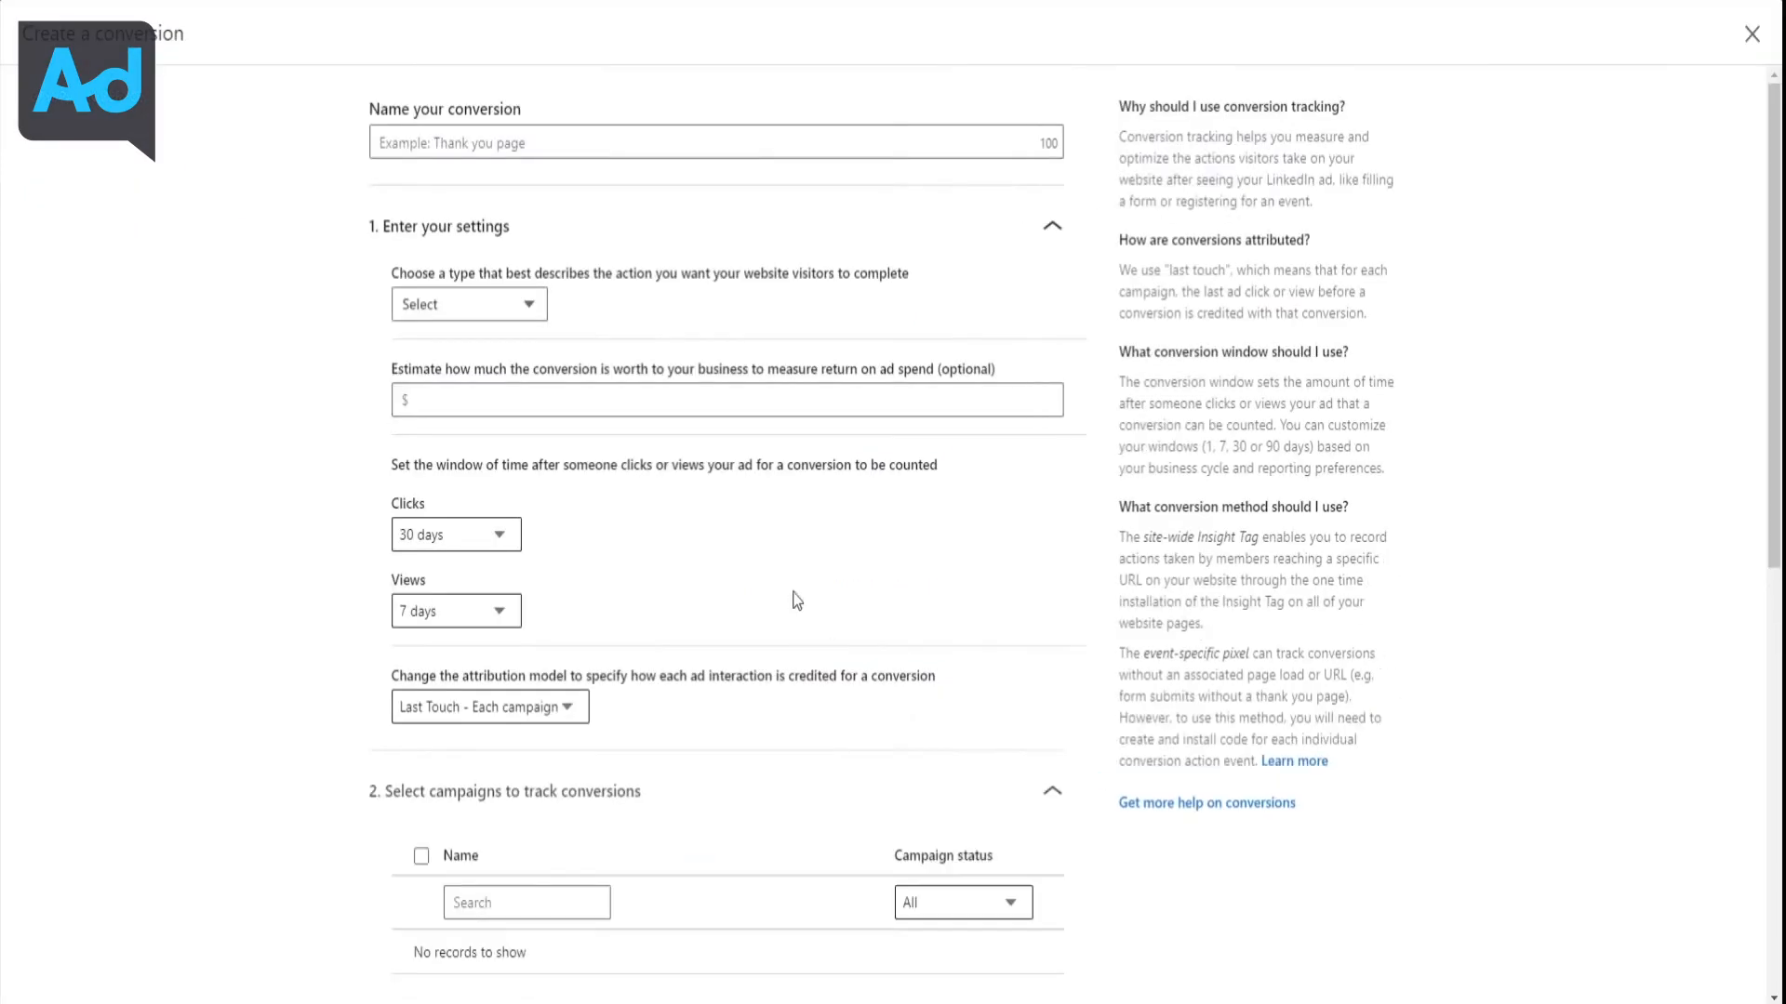
pyautogui.click(634, 149)
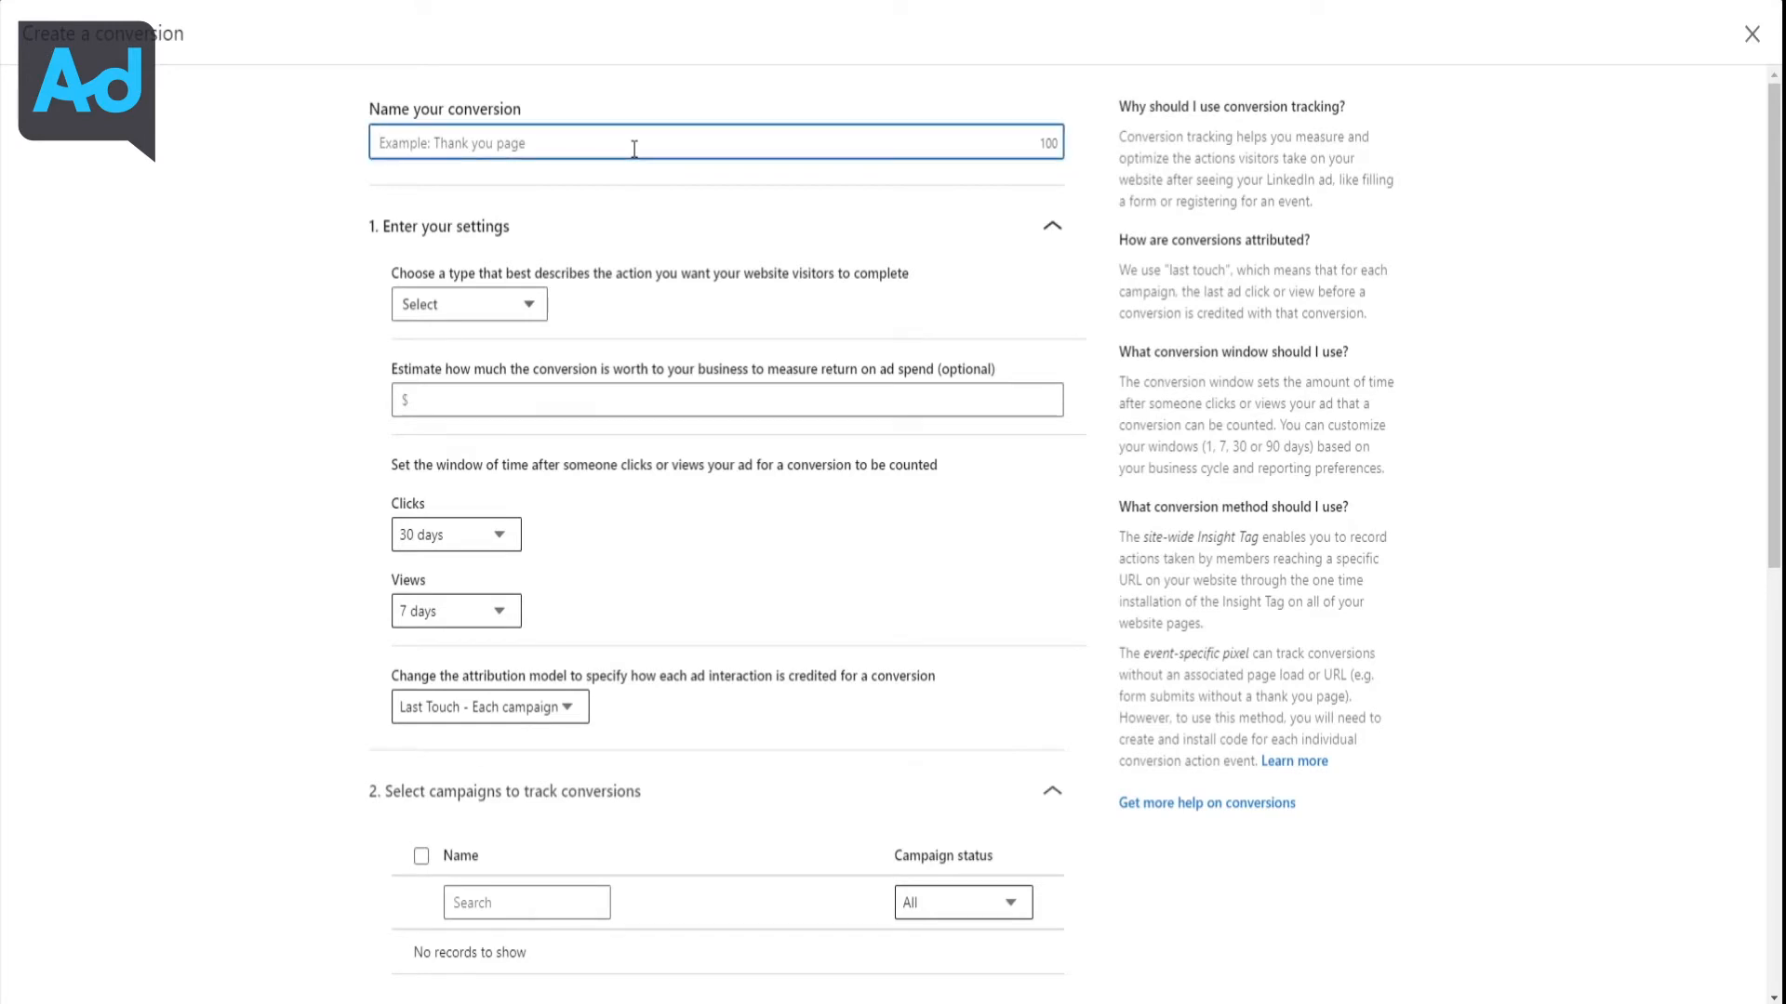
pyautogui.write('Newsletter Sign Up')
# Set the conversion's type to Sign Up and leave its estimated value empty
pyautogui.click(502, 304)
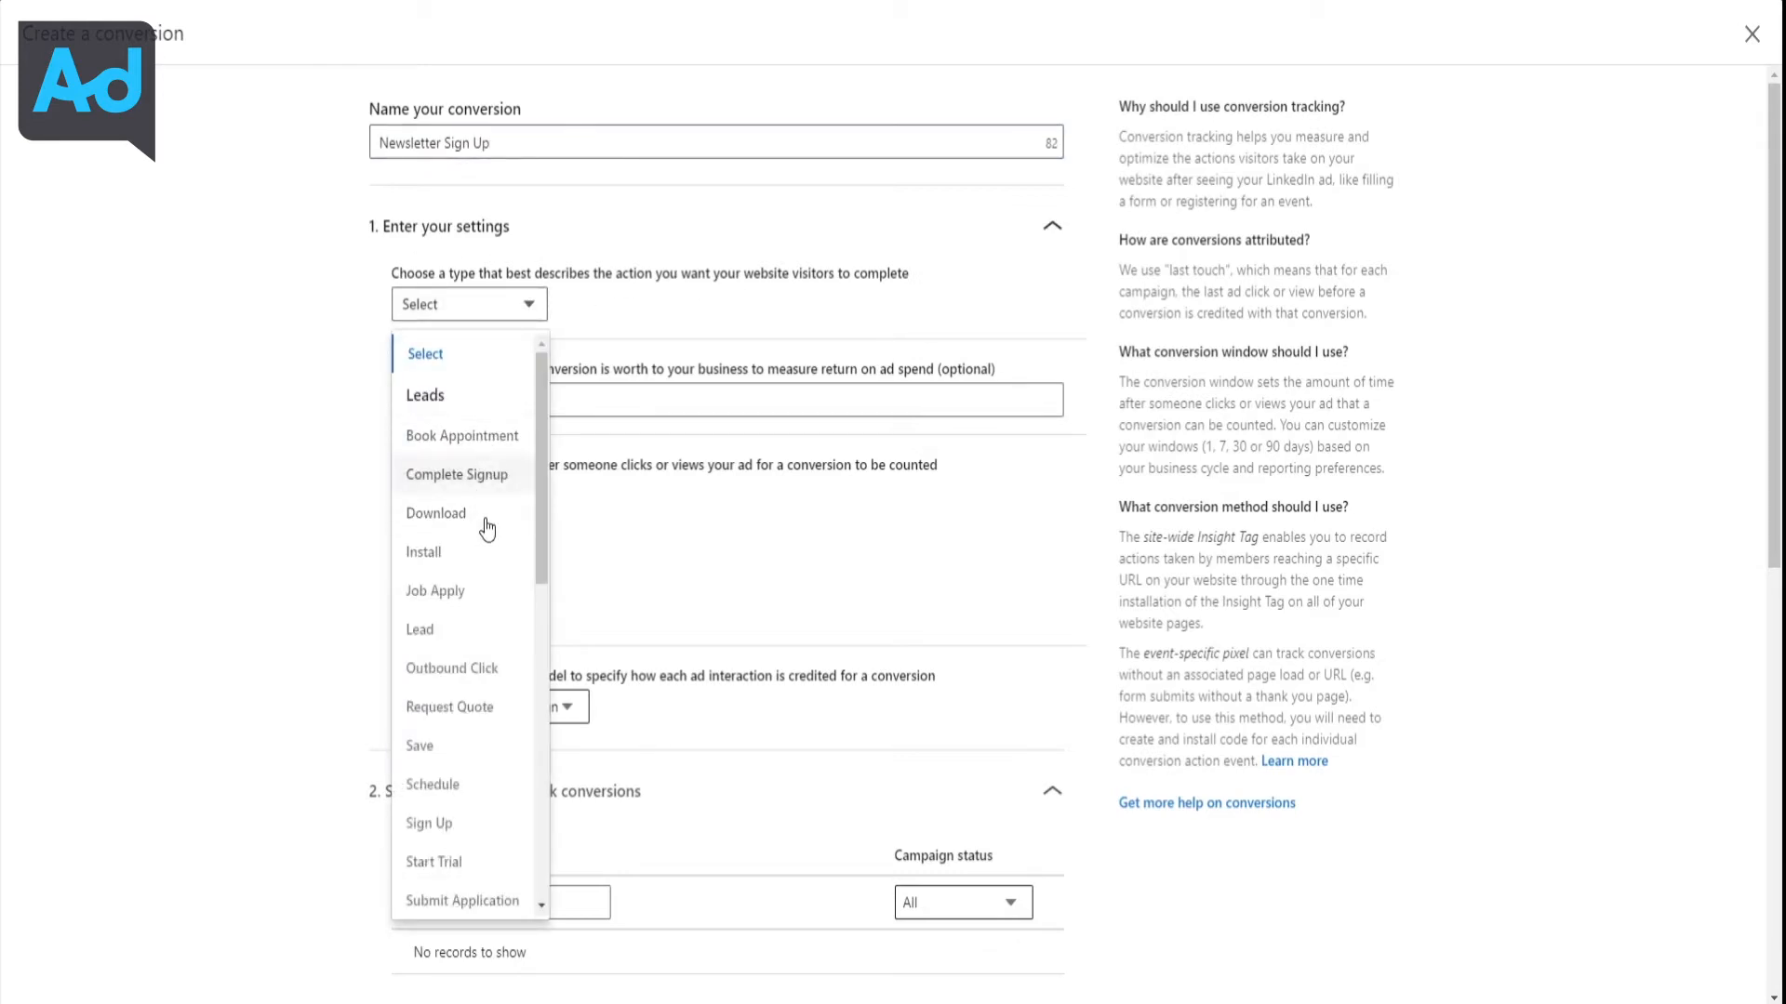
pyautogui.scroll(-3, 487, 530)
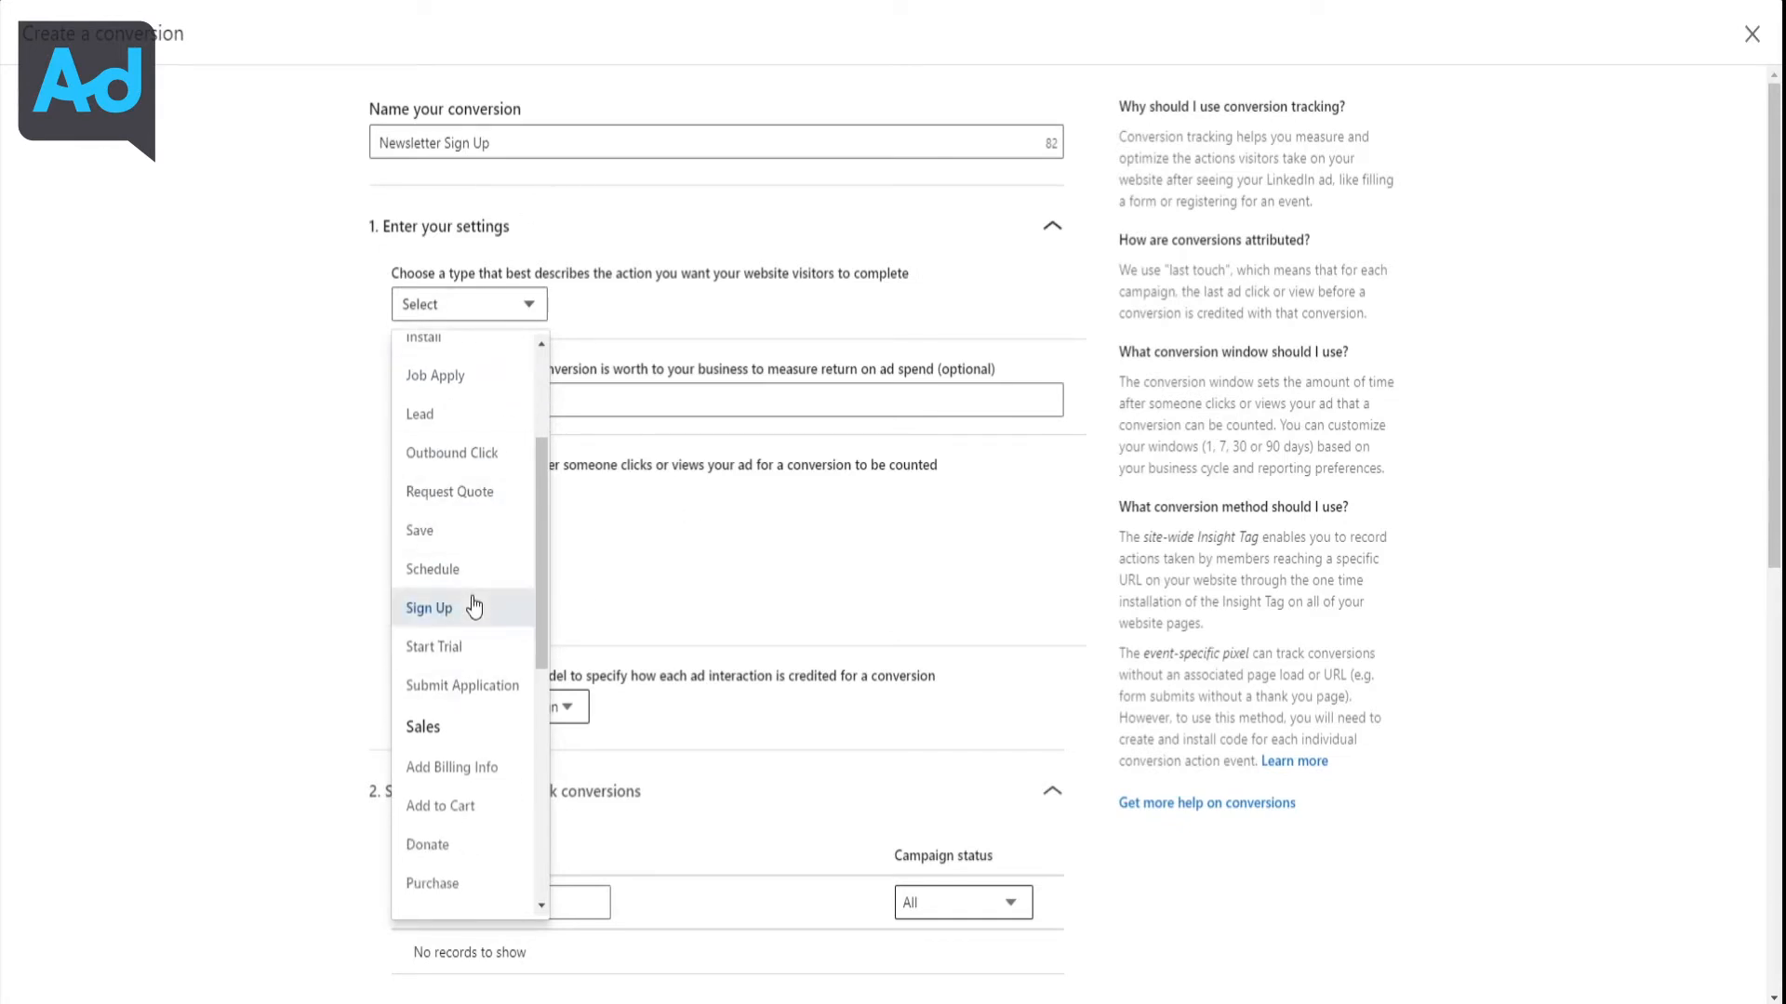
pyautogui.click(474, 607)
pyautogui.click(614, 406)
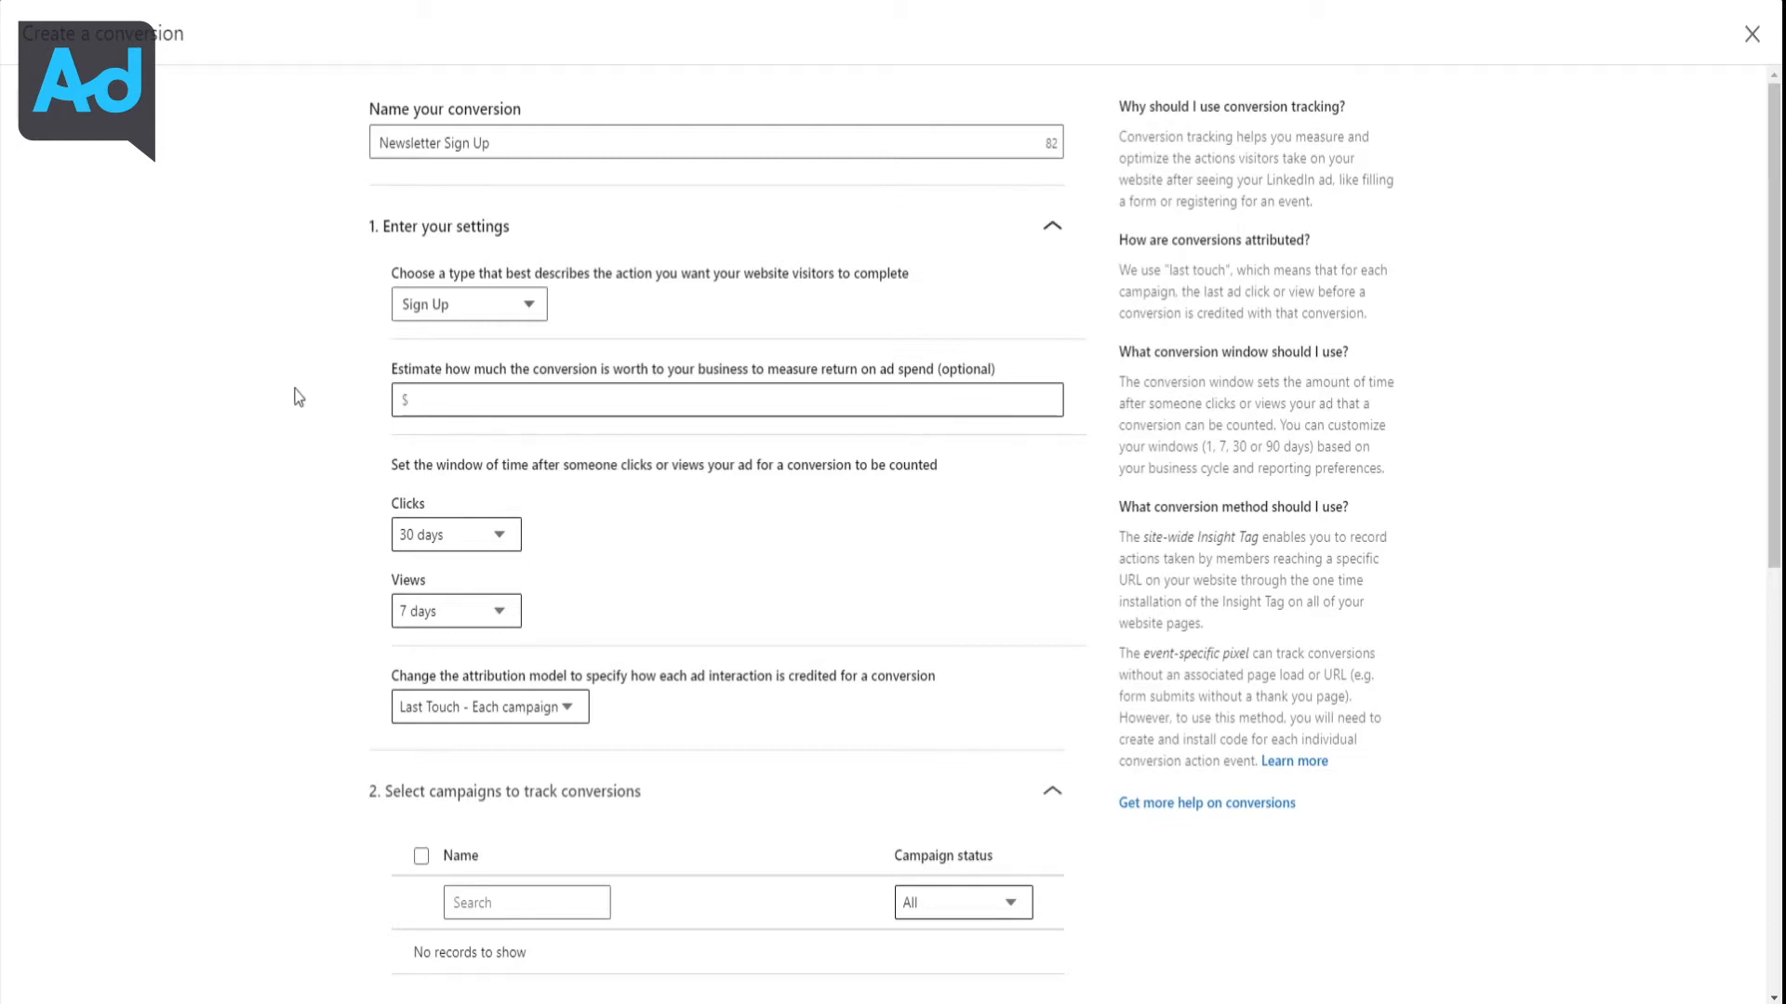
# Set the conversion's views window to 30 days
pyautogui.scroll(-1, 382, 399)
pyautogui.scroll(-1, 389, 393)
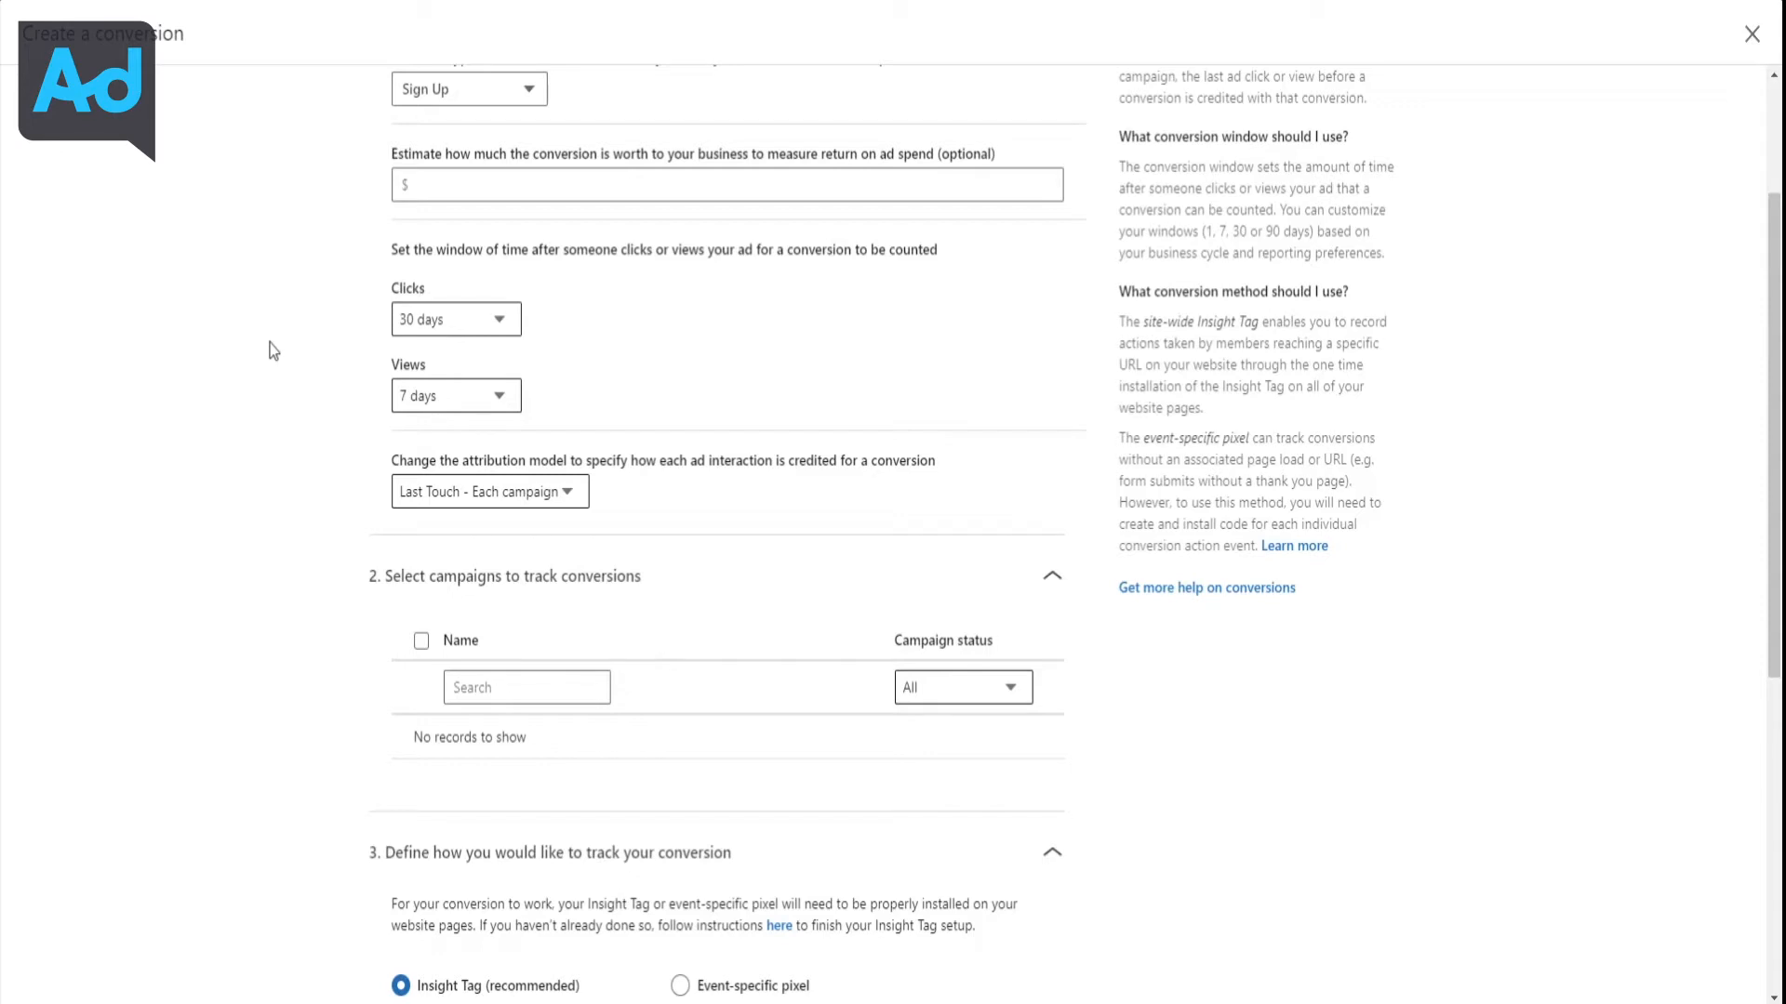
pyautogui.click(447, 397)
pyautogui.click(432, 418)
pyautogui.click(379, 392)
# Set both the clicks and views conversion windows to 1 day
pyautogui.click(465, 320)
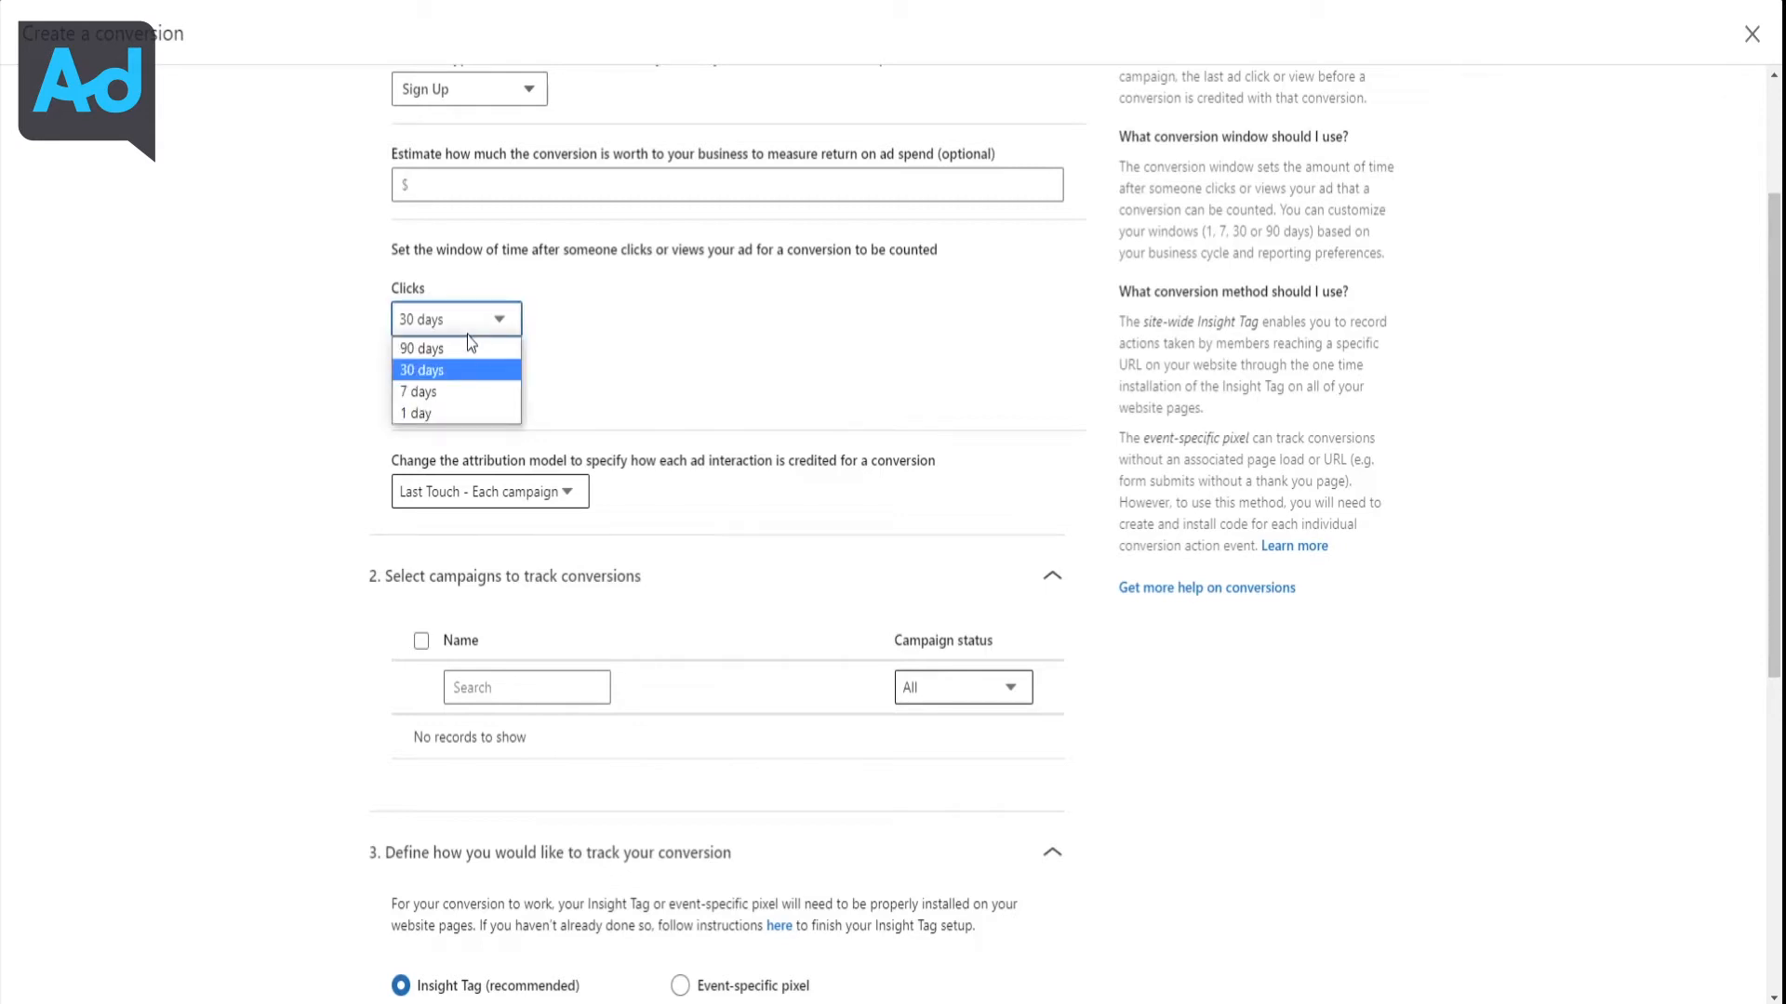
pyautogui.click(439, 415)
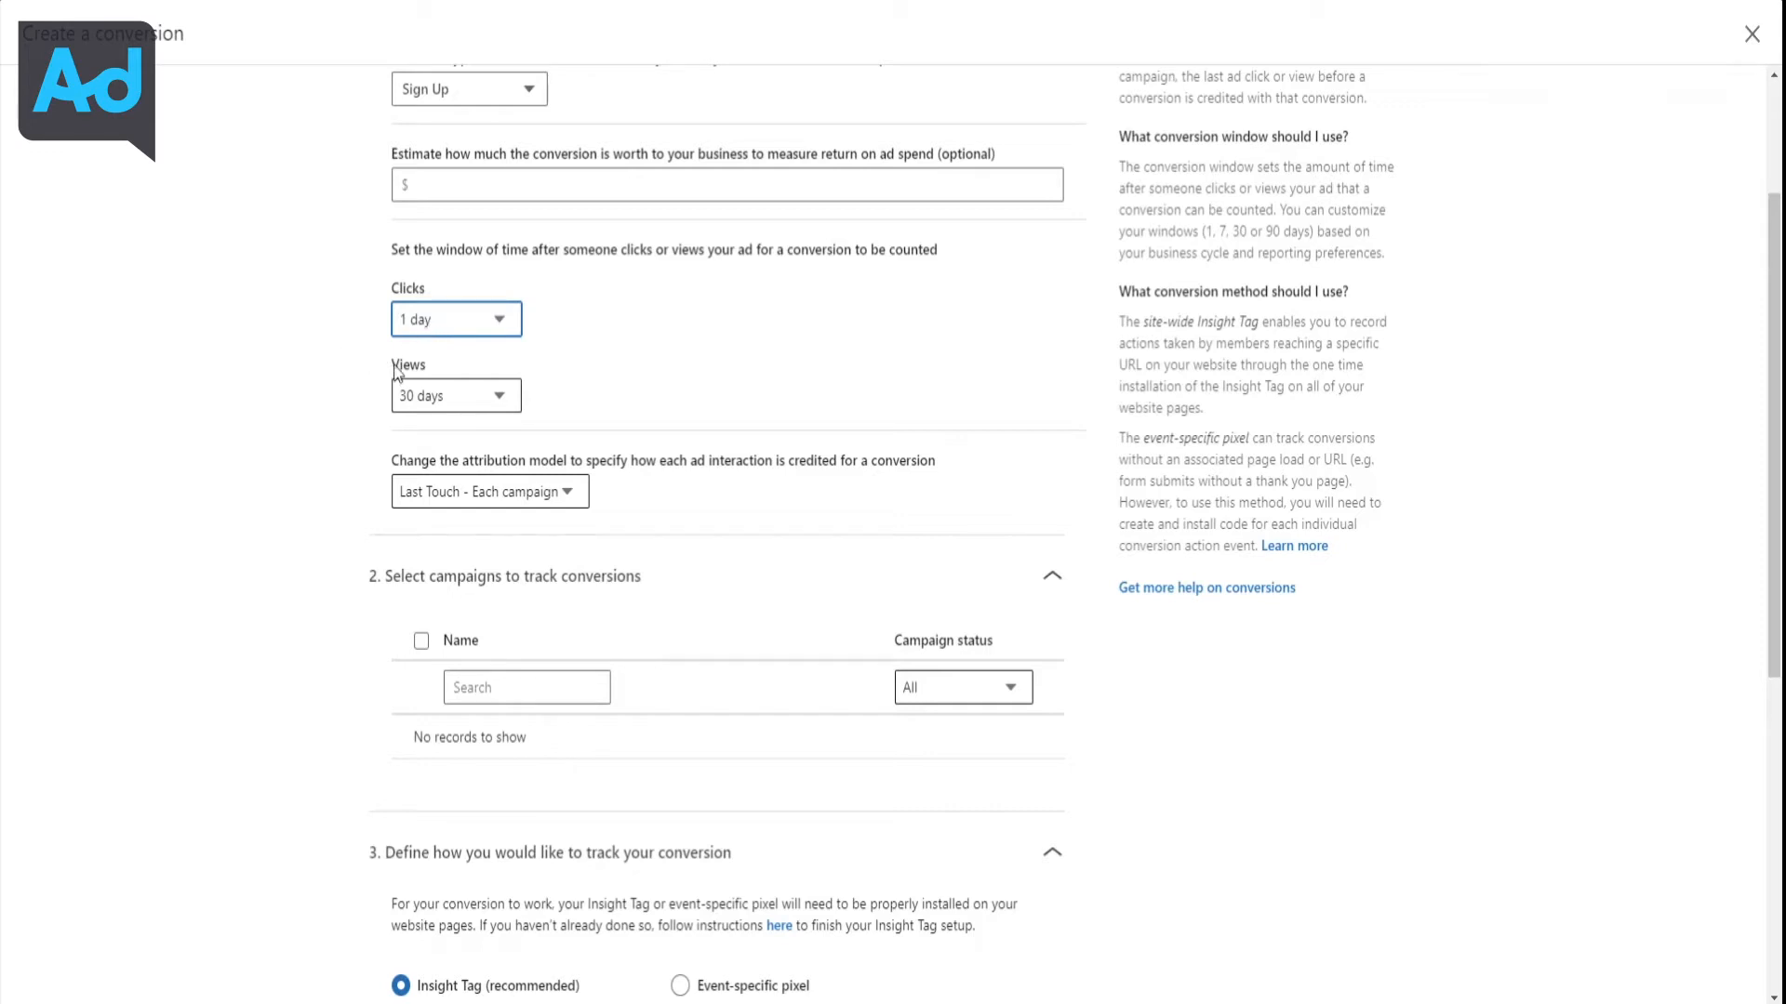
pyautogui.click(455, 397)
pyautogui.click(452, 486)
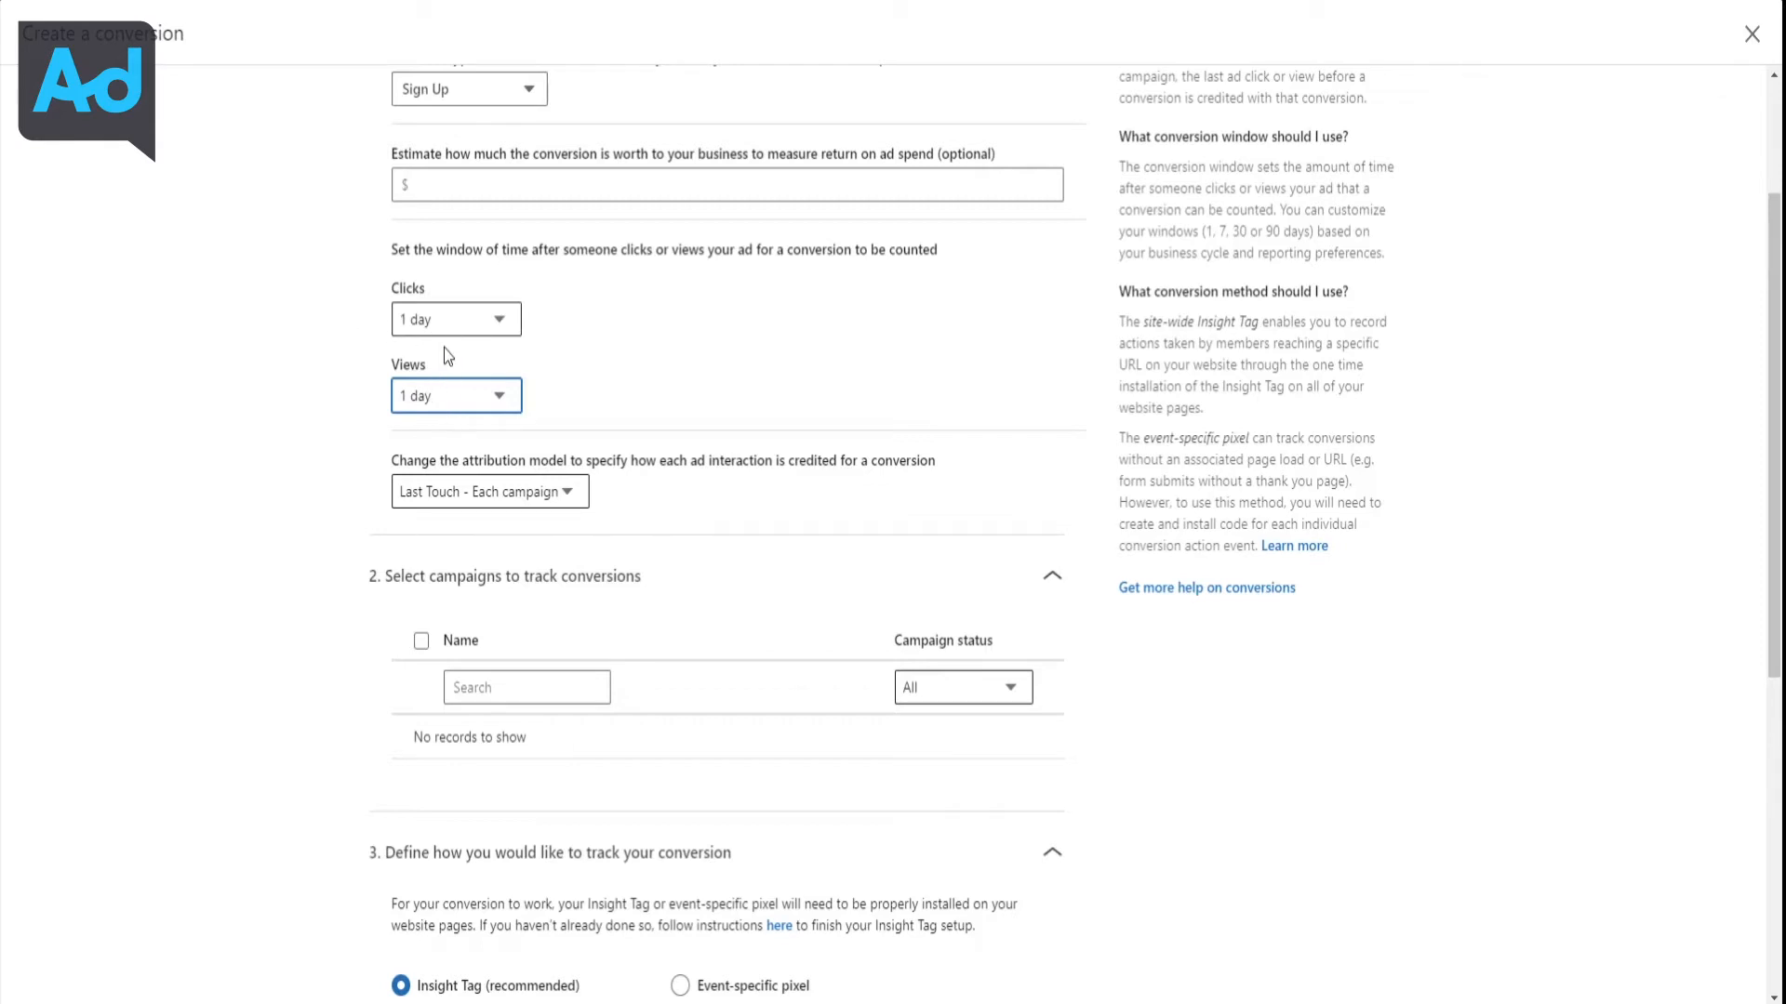
# Set both the clicks and views conversion windows to 30 days
pyautogui.click(477, 321)
pyautogui.click(467, 363)
pyautogui.click(475, 389)
pyautogui.click(470, 448)
pyautogui.click(355, 379)
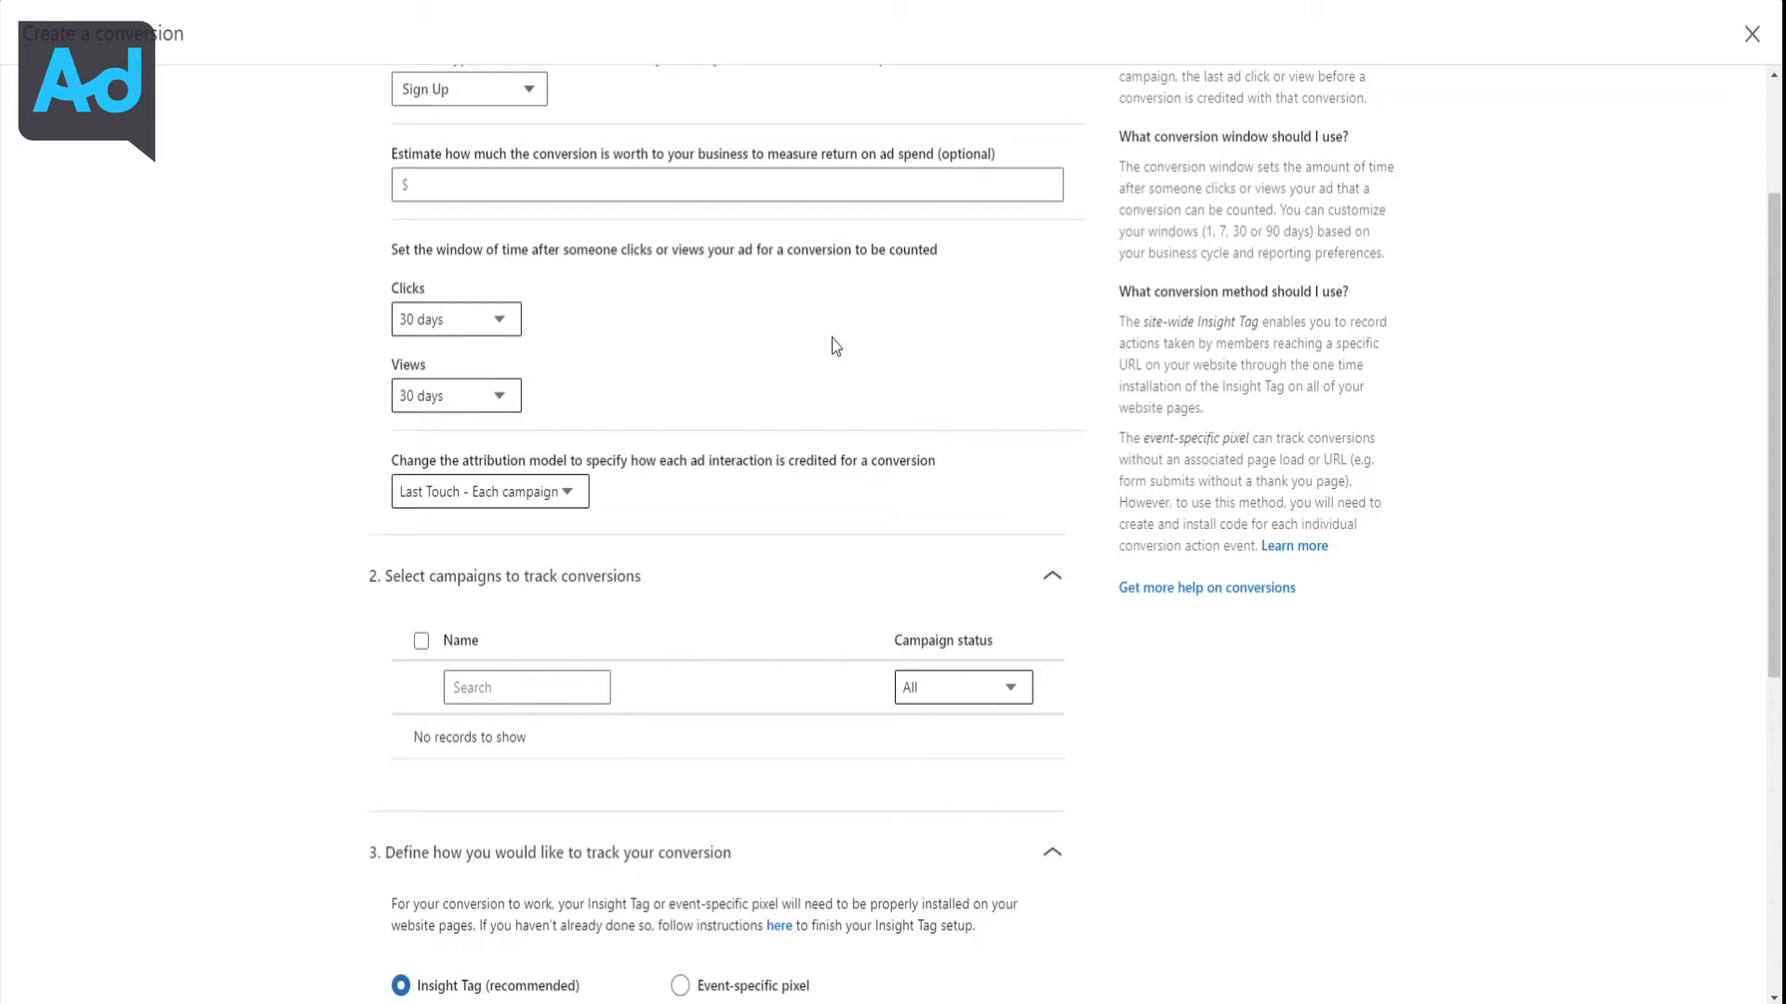
# Review the conversion's attribution model, campaign selection and tracking method settings
pyautogui.scroll(-1, 819, 336)
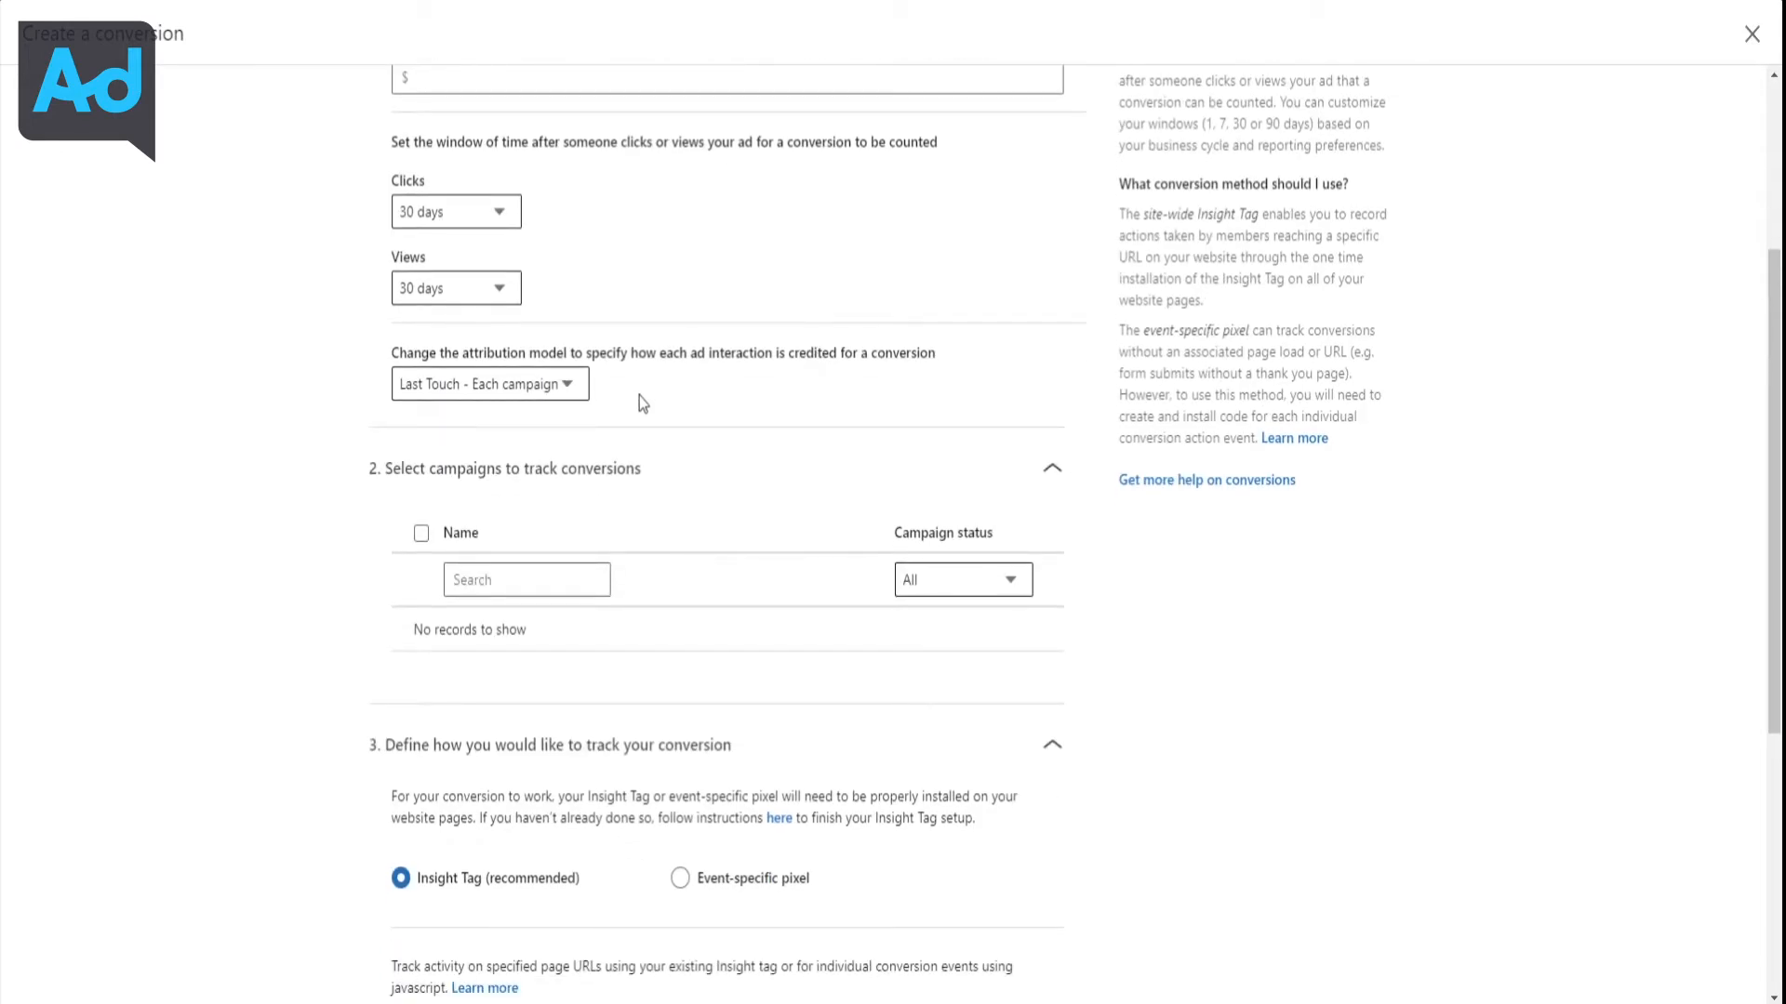
pyautogui.scroll(-1, 639, 395)
pyautogui.scroll(1, 638, 393)
pyautogui.scroll(-1, 631, 407)
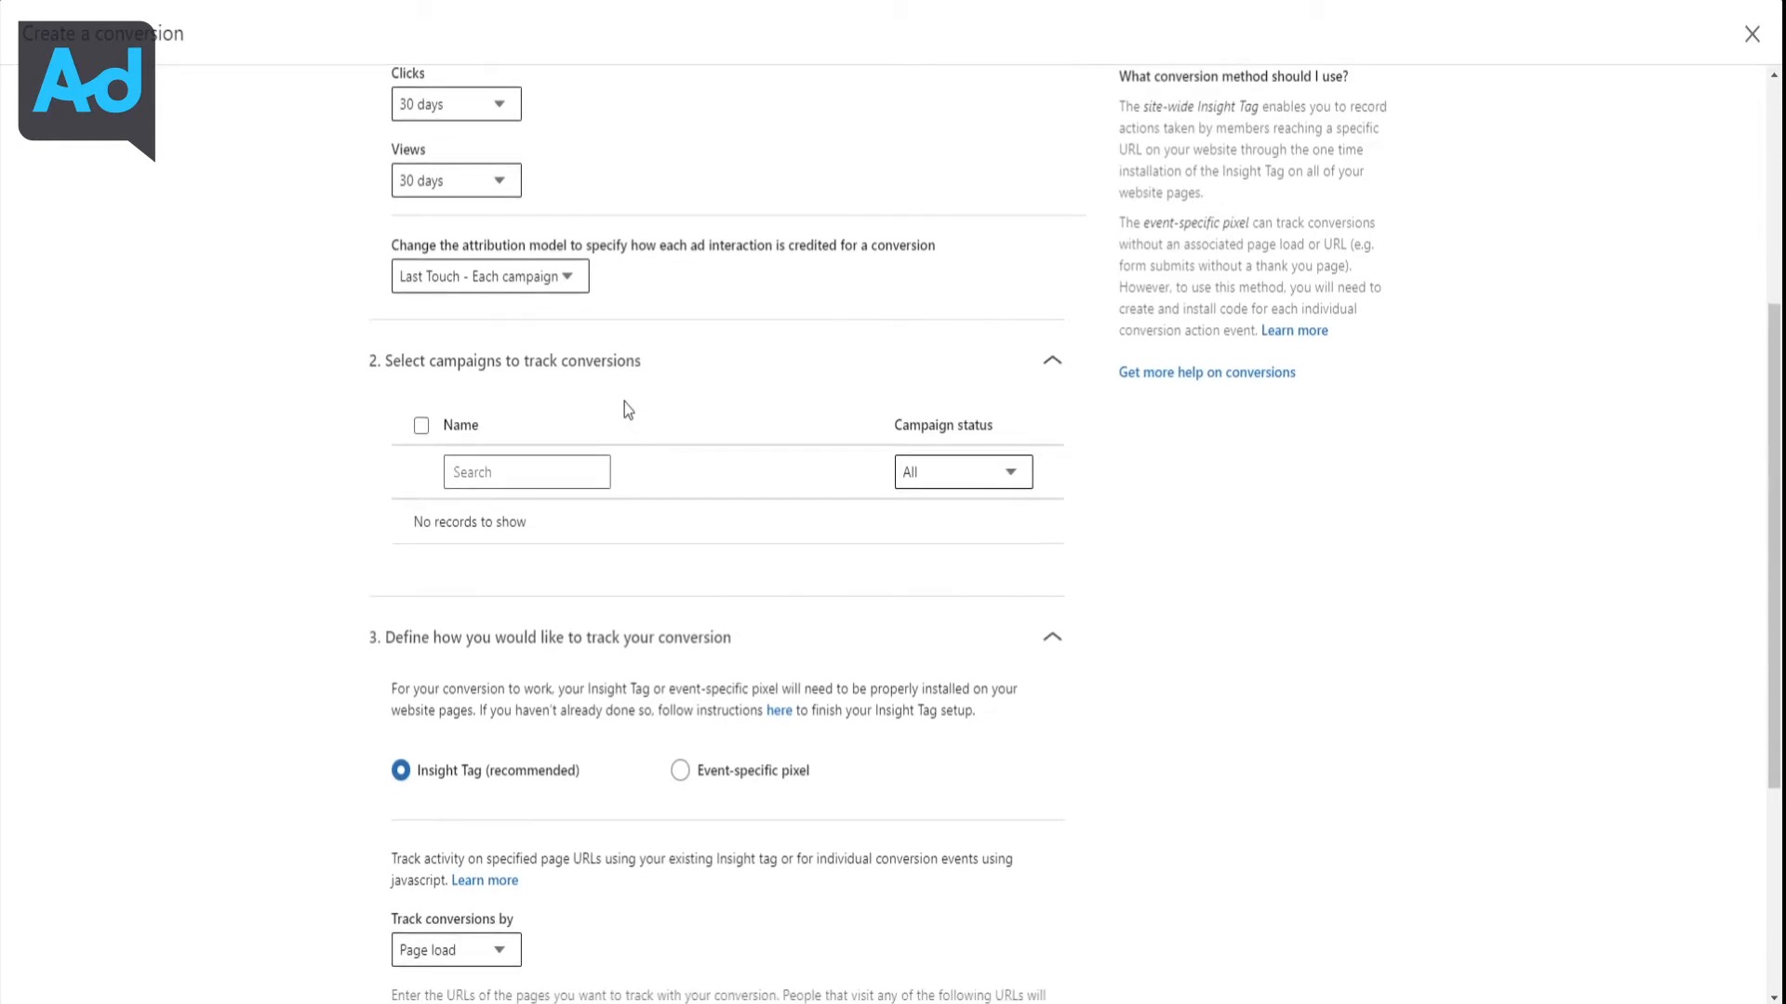
# Examine the attribution model options and the campaign selection section of the new conversion
pyautogui.click(549, 279)
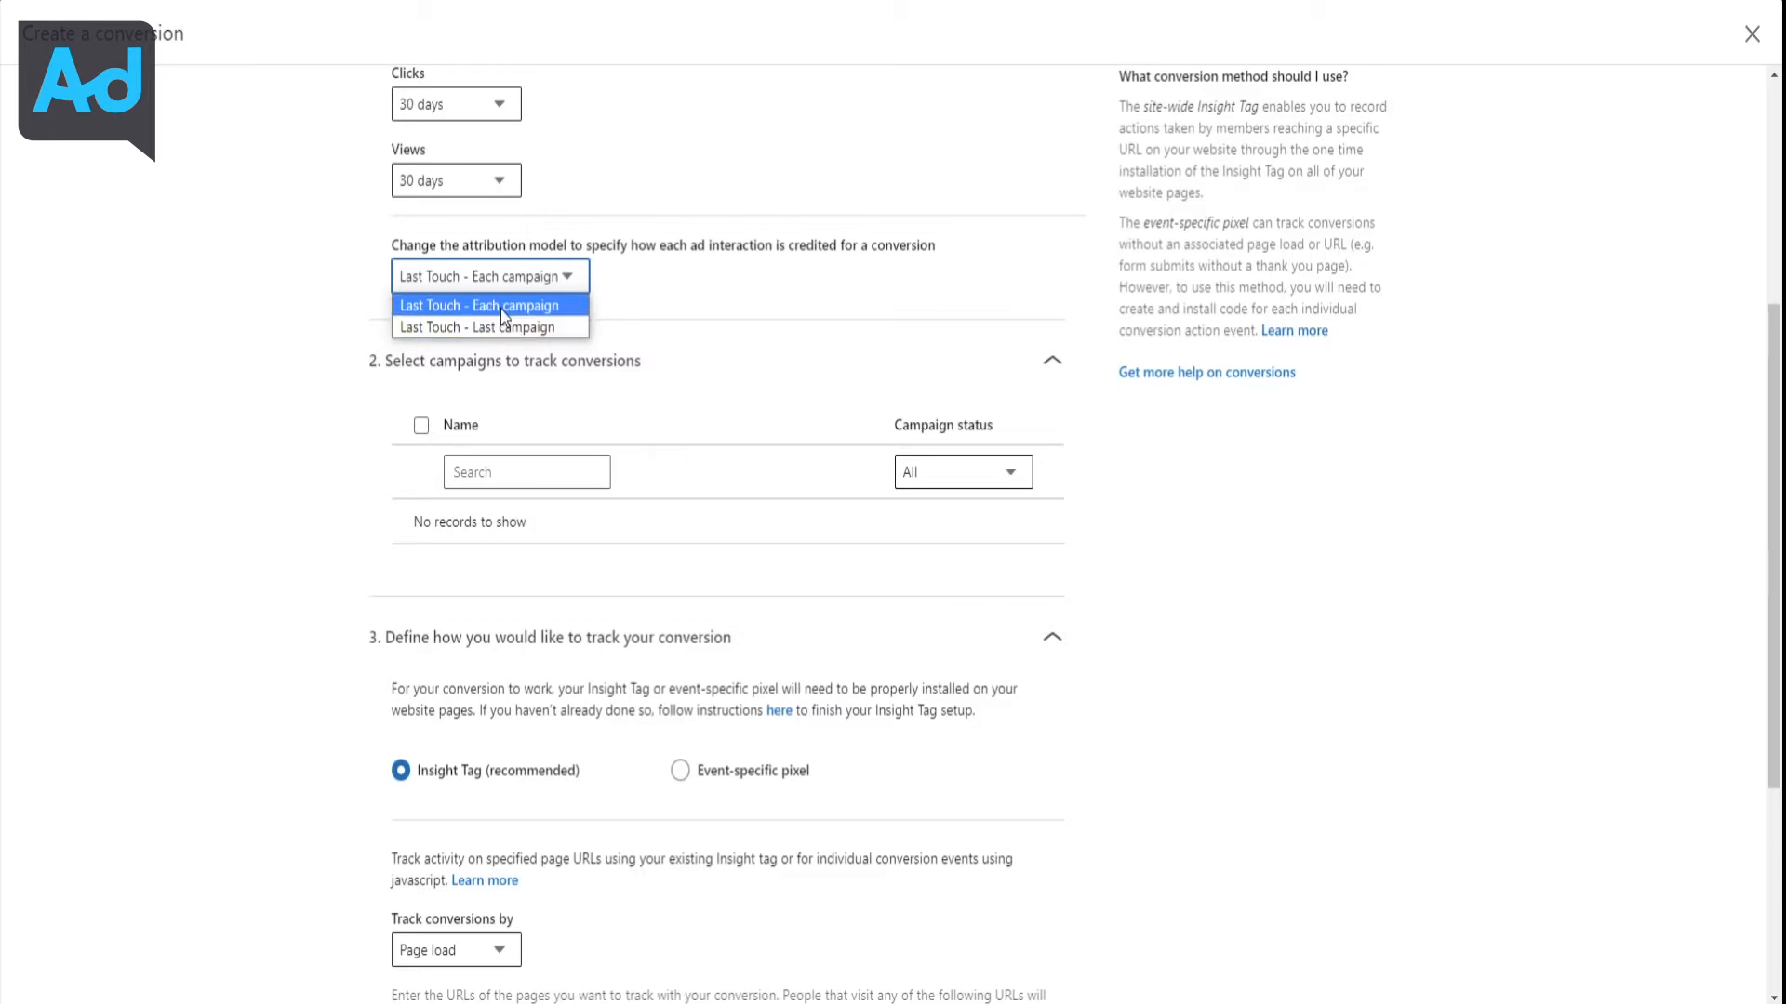
pyautogui.click(335, 283)
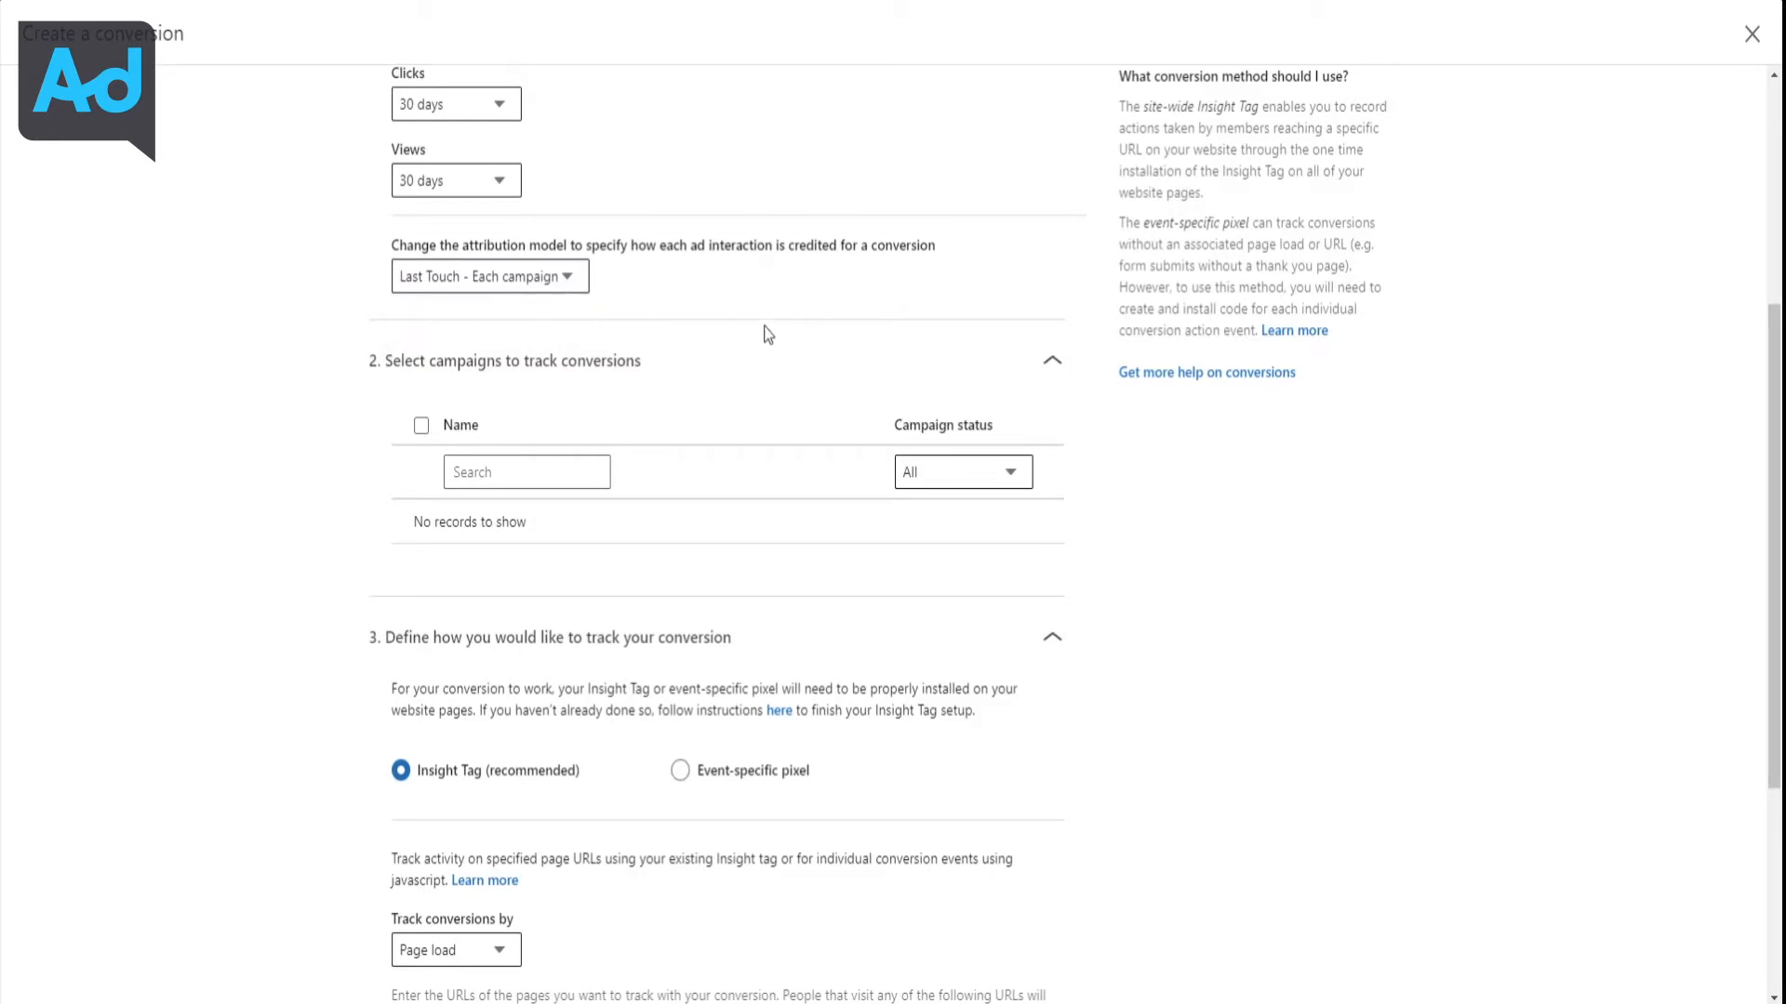
pyautogui.scroll(-1, 757, 351)
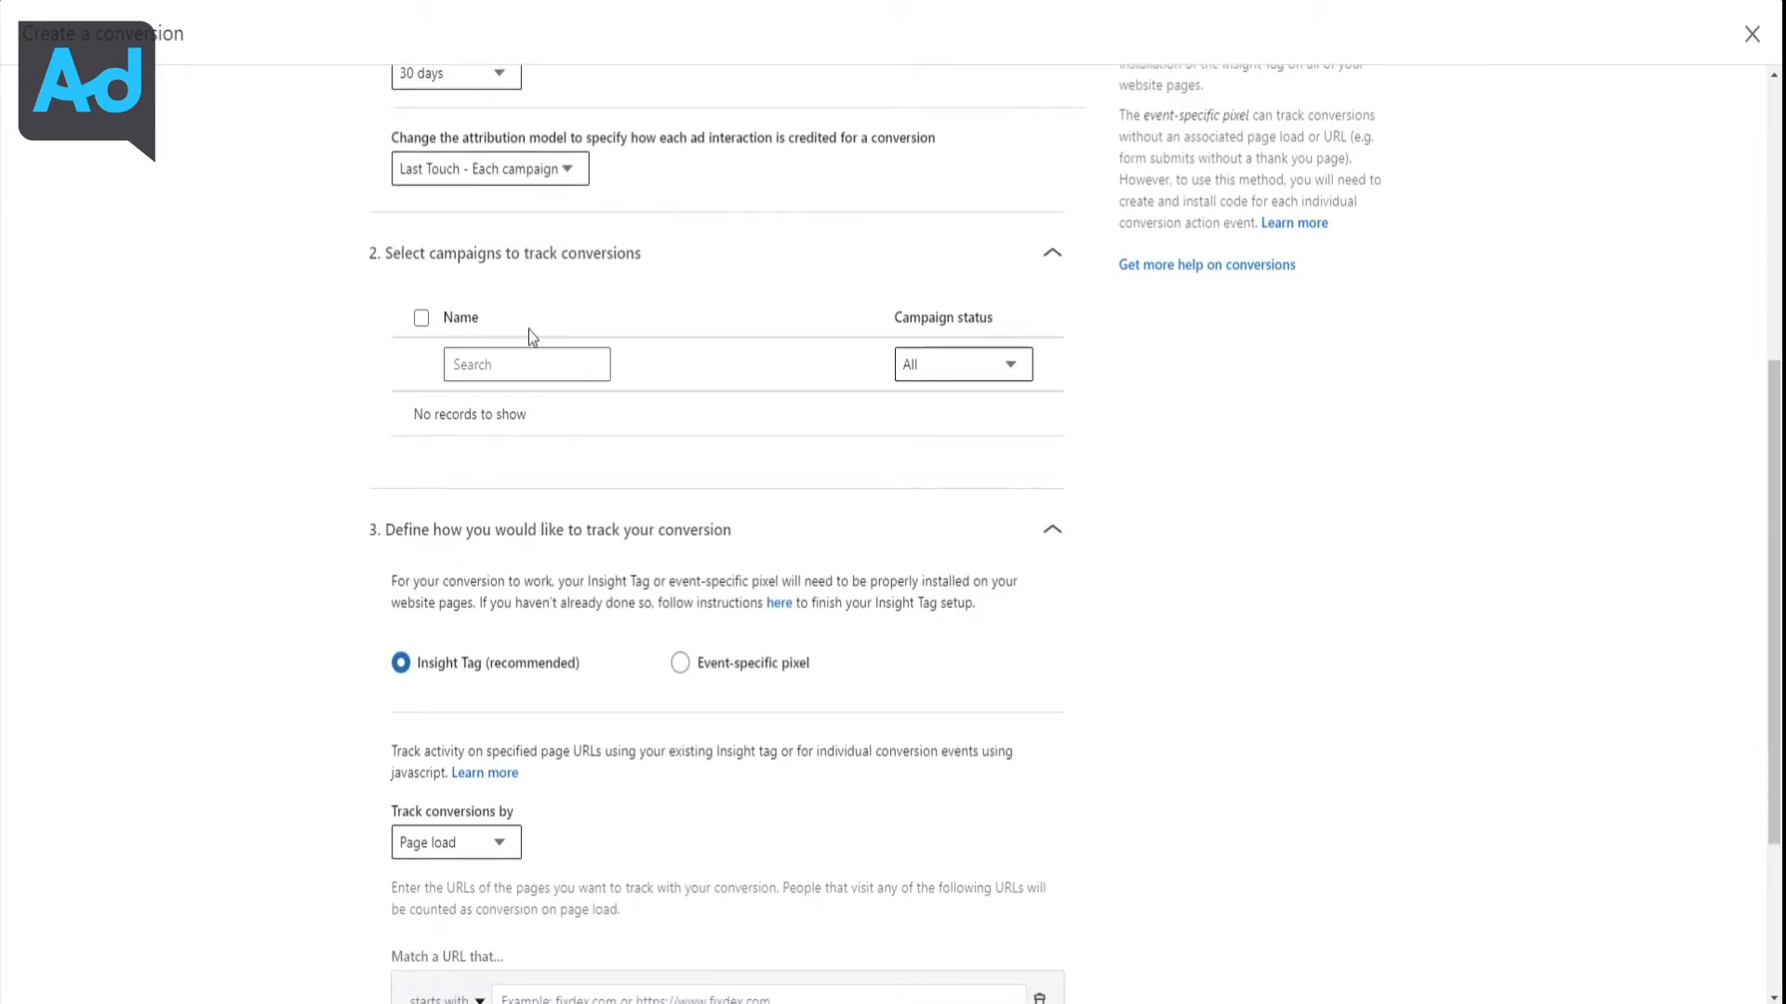
pyautogui.scroll(2, 529, 331)
pyautogui.scroll(-1, 545, 322)
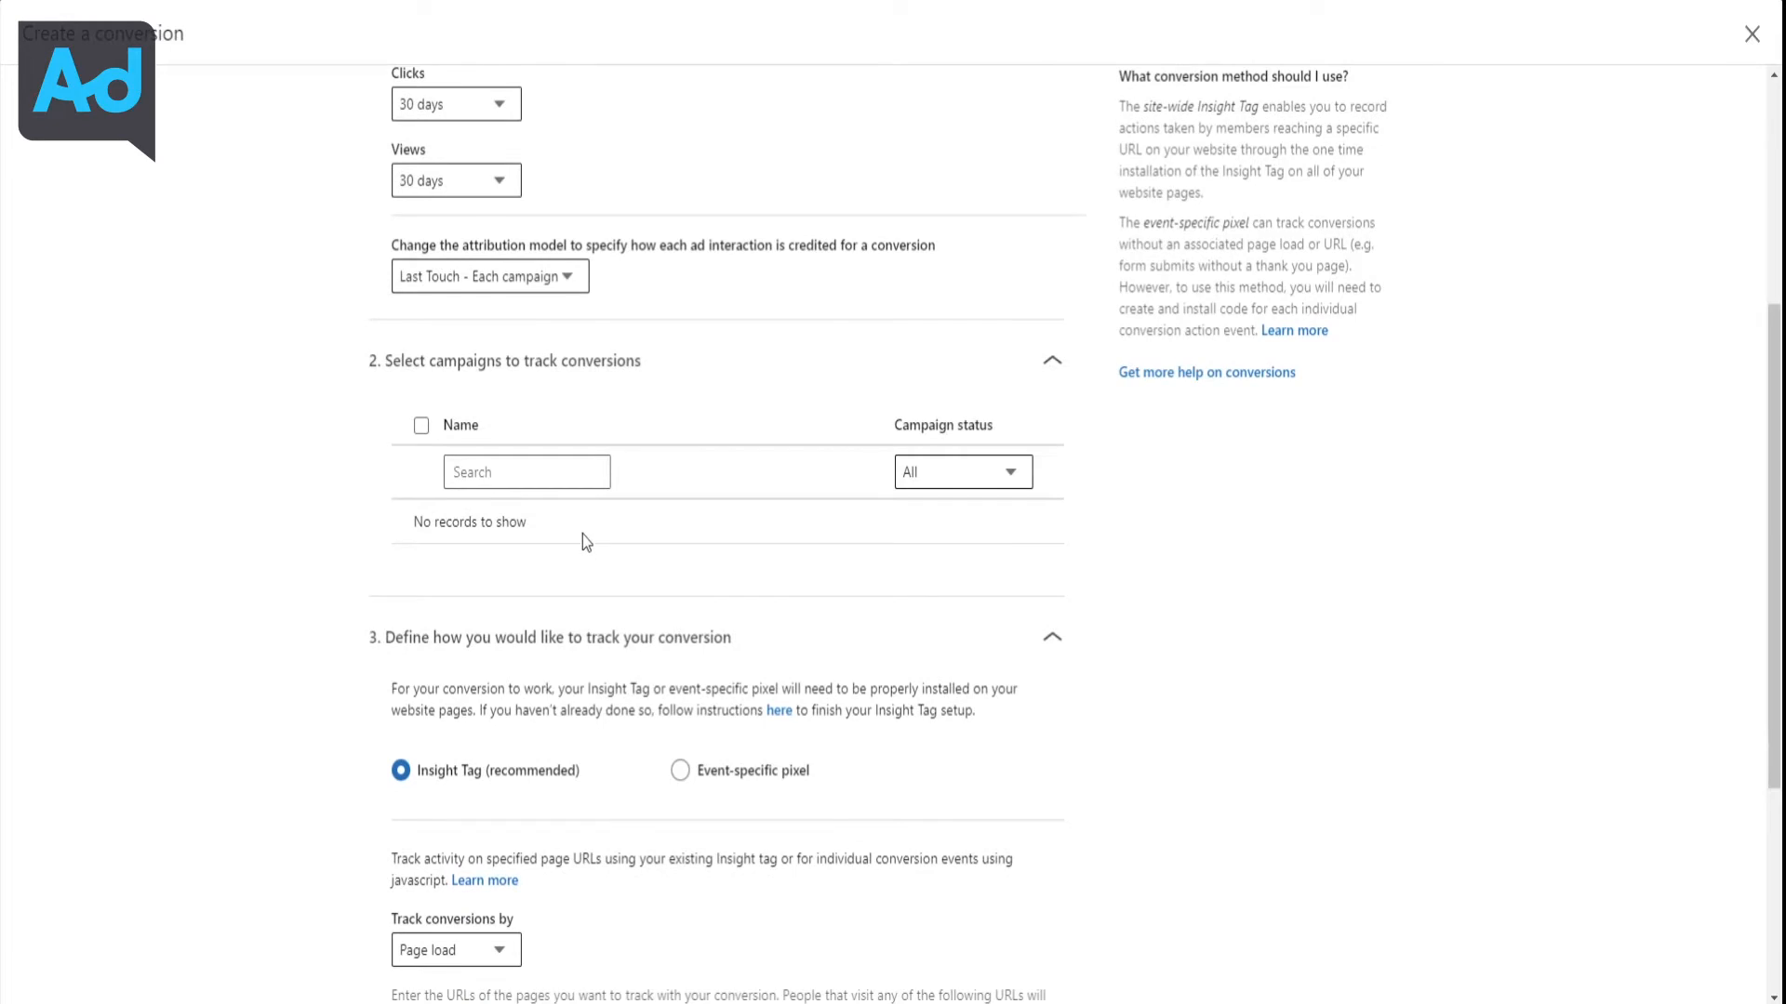
# Define the page-load rule as URLs that contain "thank-you" and create the conversion
pyautogui.scroll(-2, 737, 382)
pyautogui.scroll(-2, 674, 330)
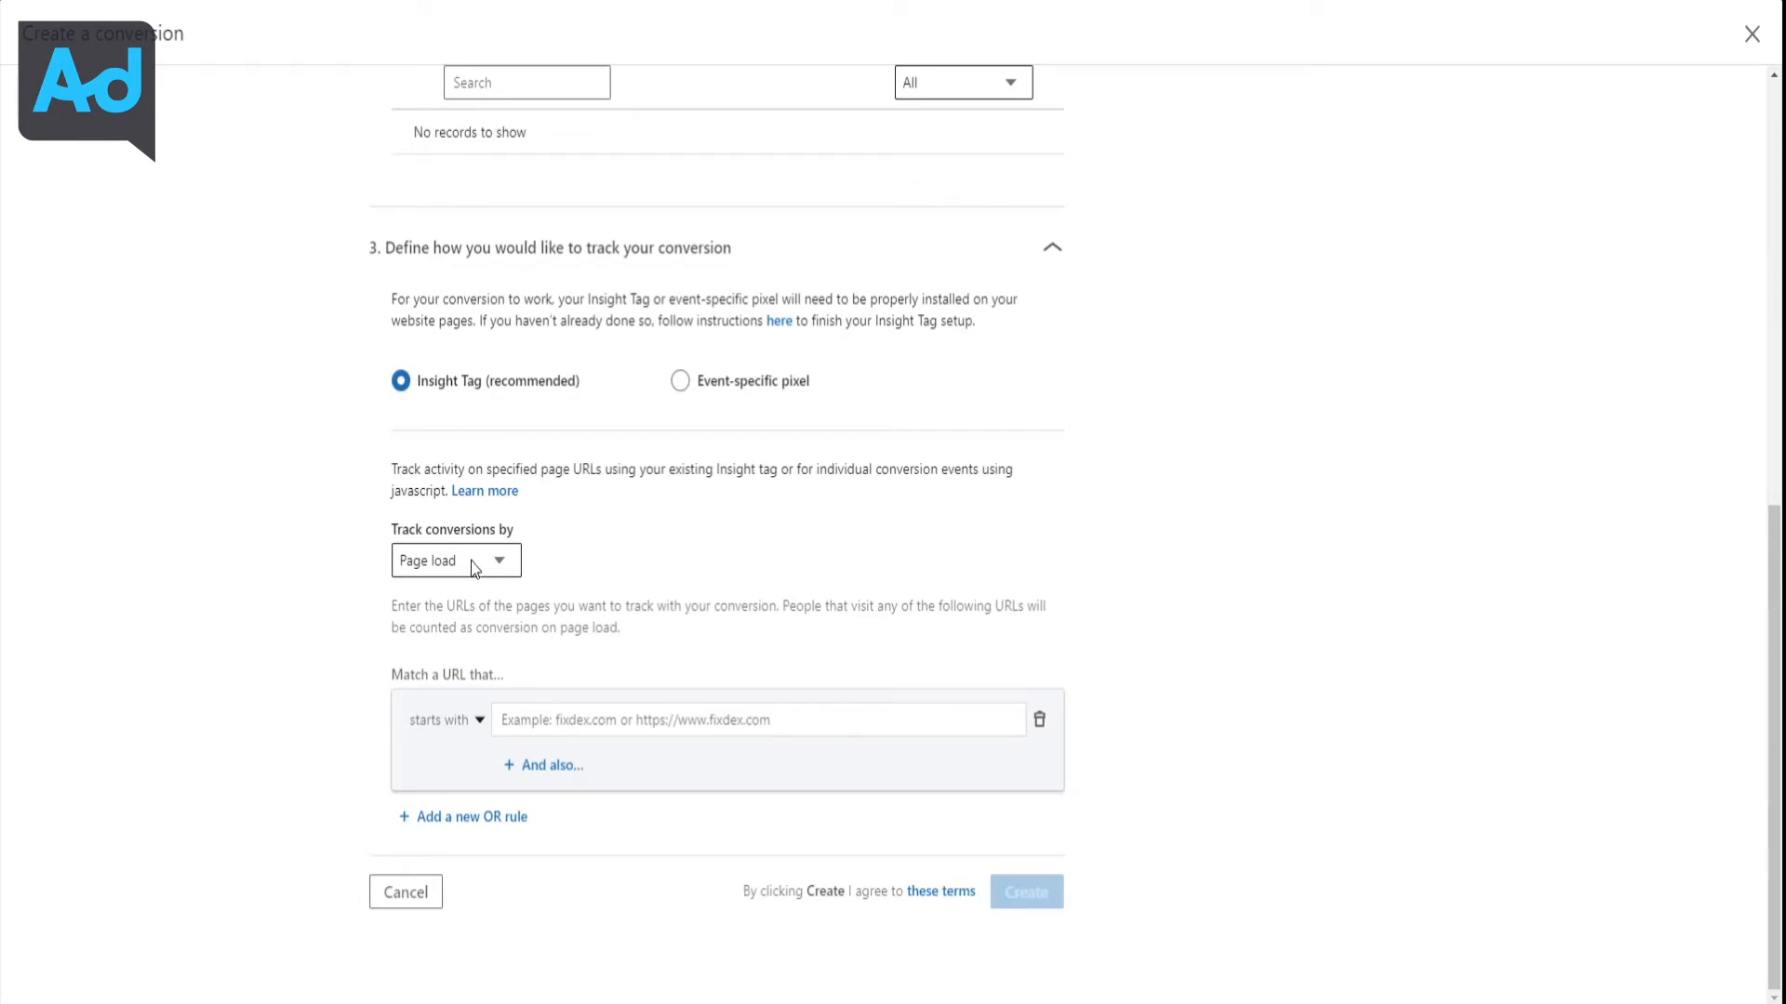
pyautogui.click(563, 719)
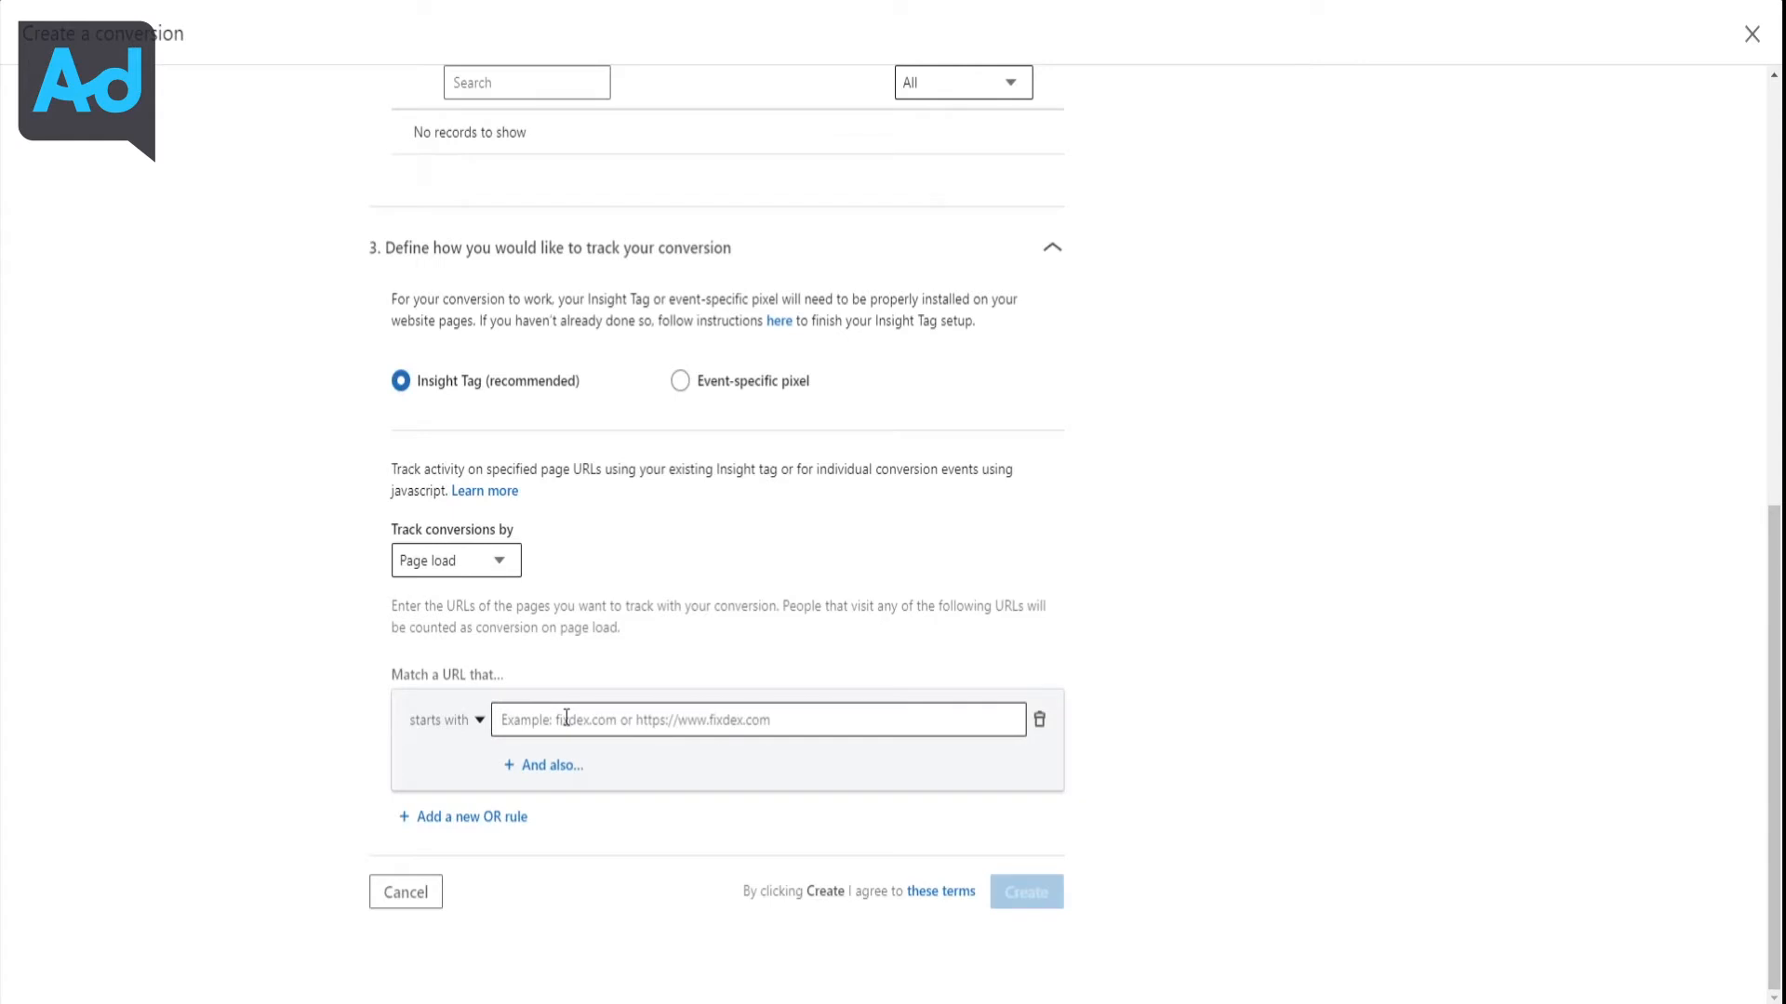
pyautogui.click(564, 733)
pyautogui.write('tha')
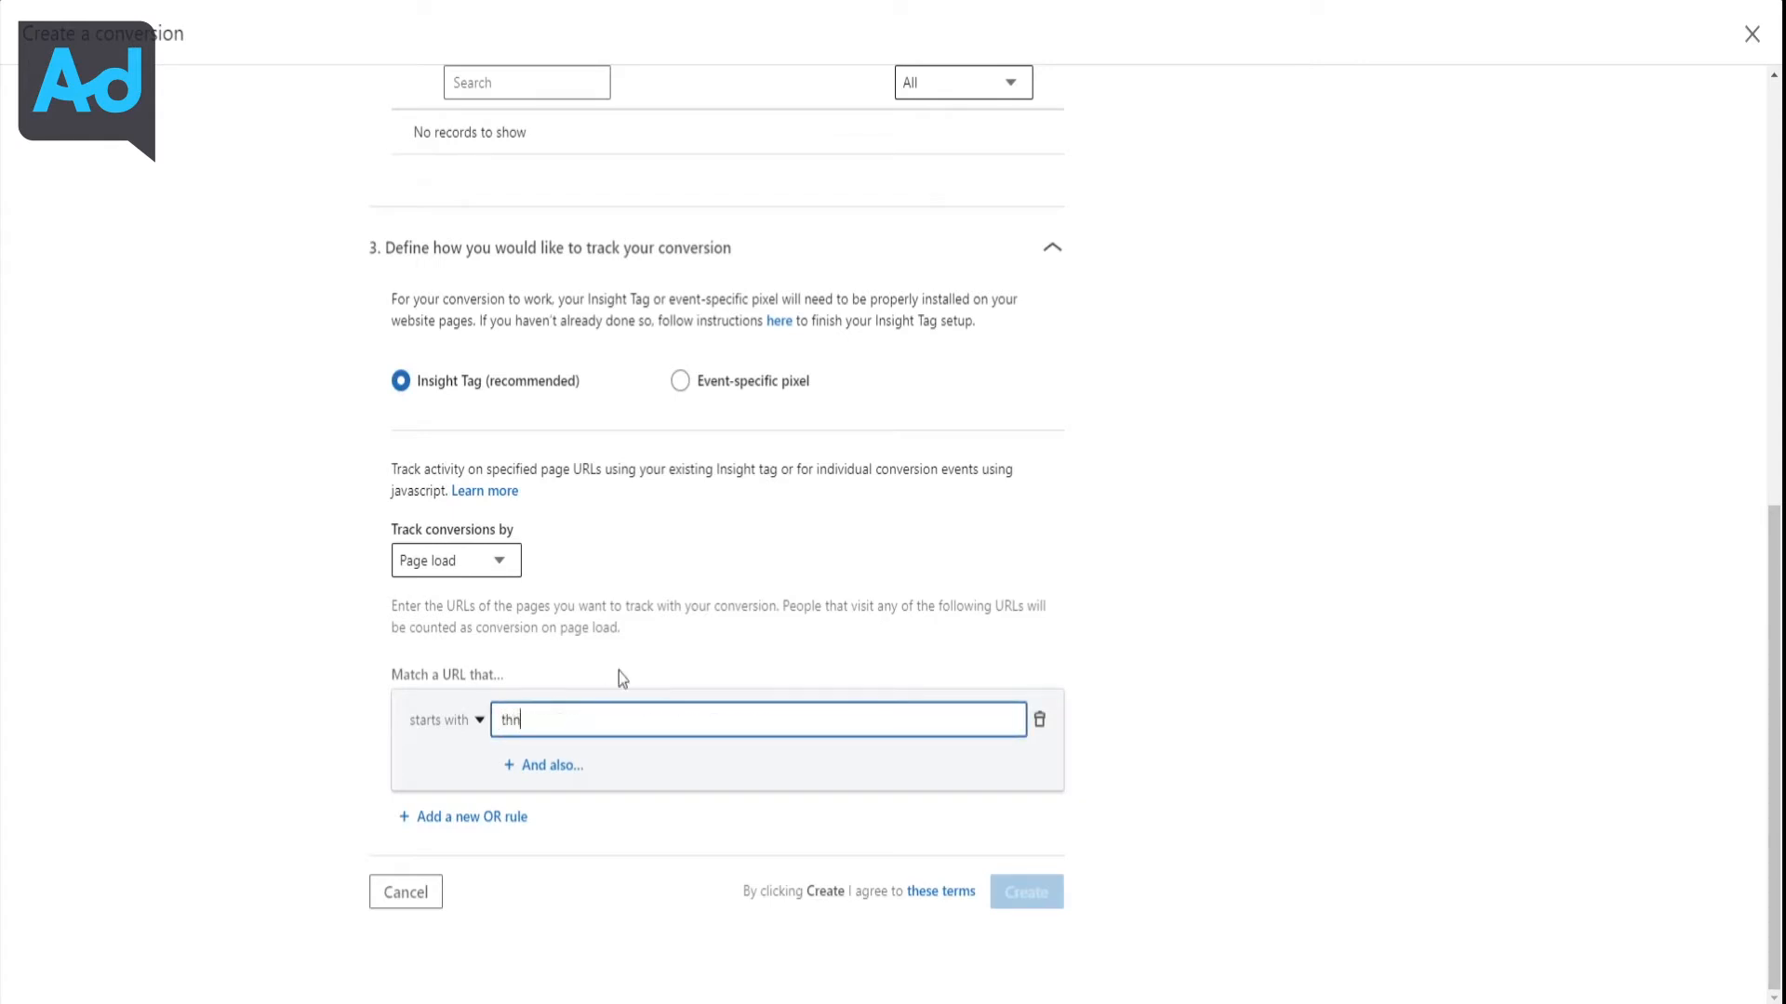
pyautogui.write('nk-you')
pyautogui.click(469, 723)
pyautogui.click(456, 859)
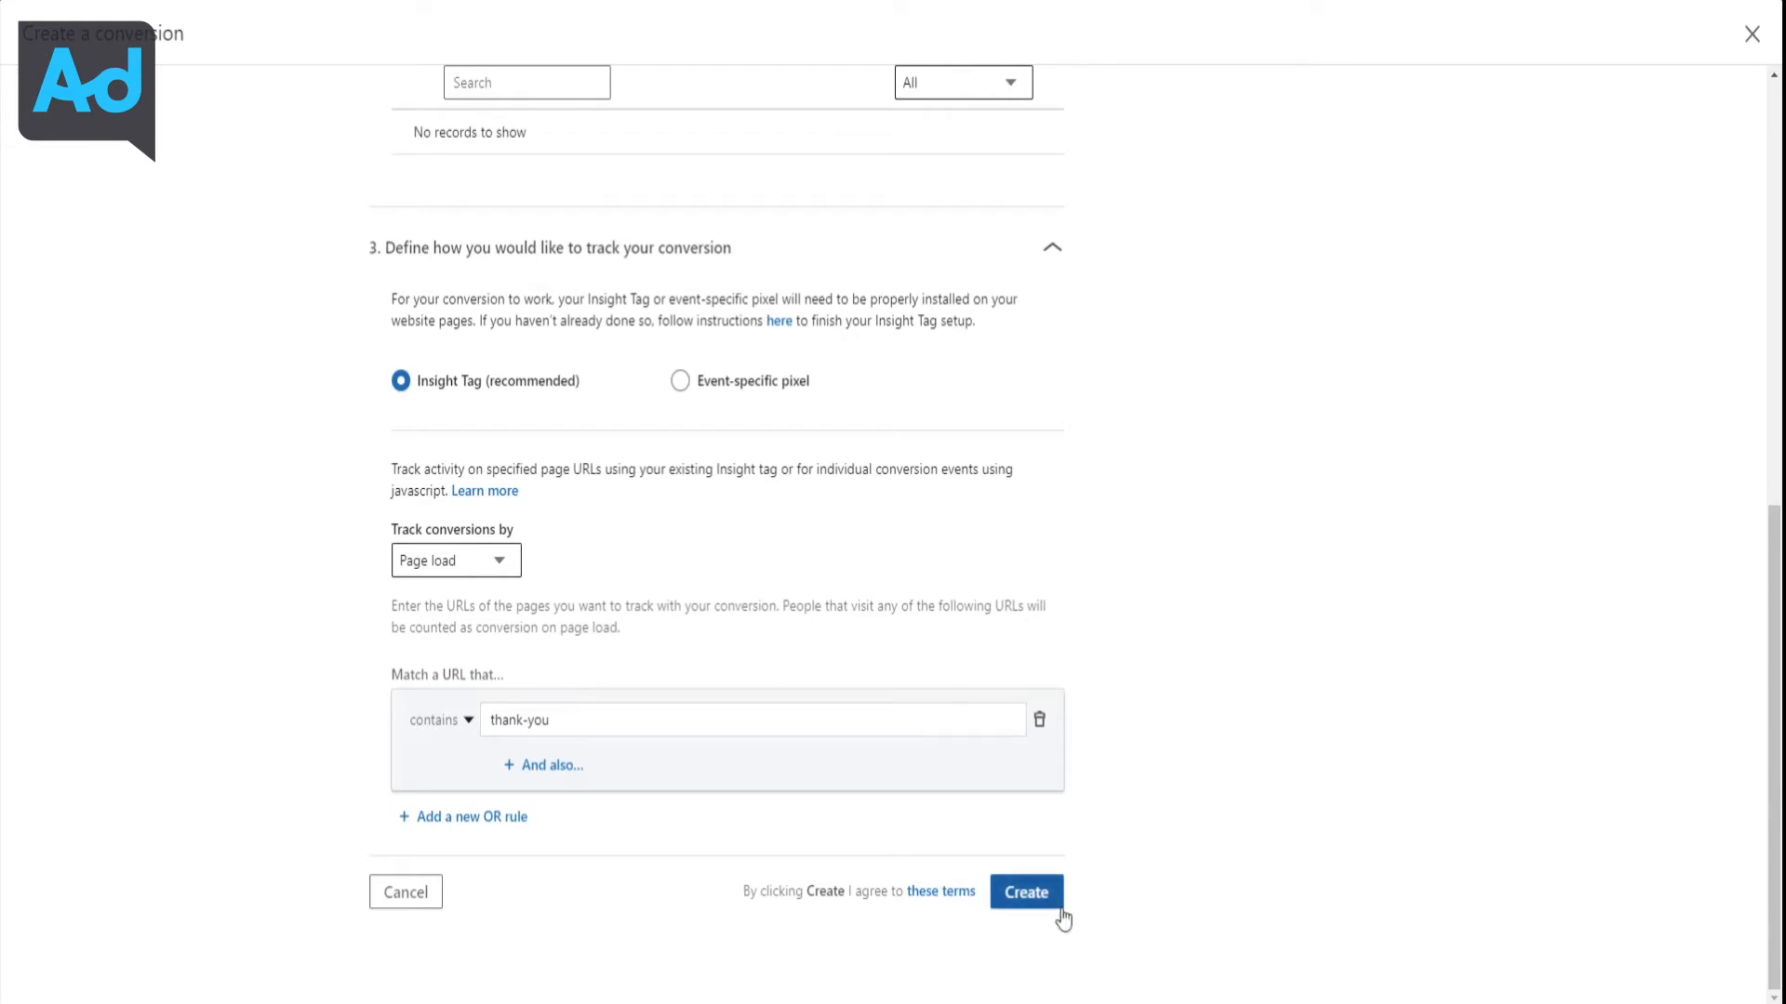
pyautogui.click(1026, 895)
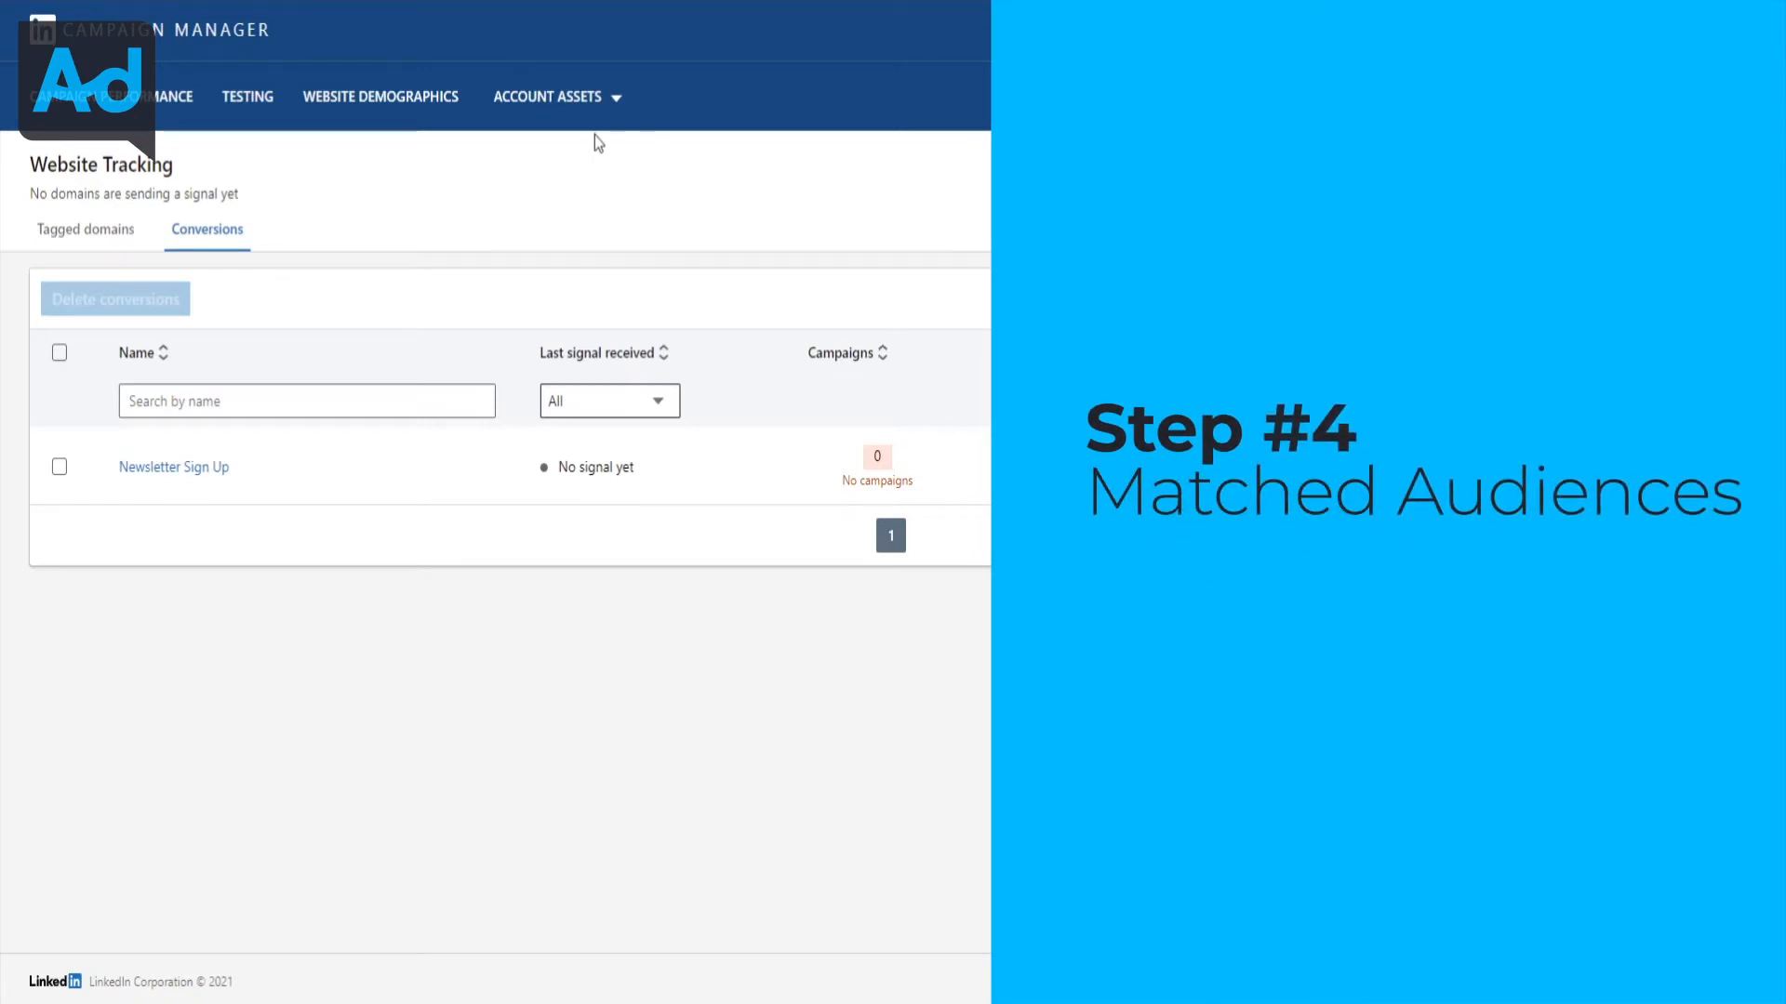
# Open the account's Matched Audiences and look over the company/contact list upload form
pyautogui.click(555, 106)
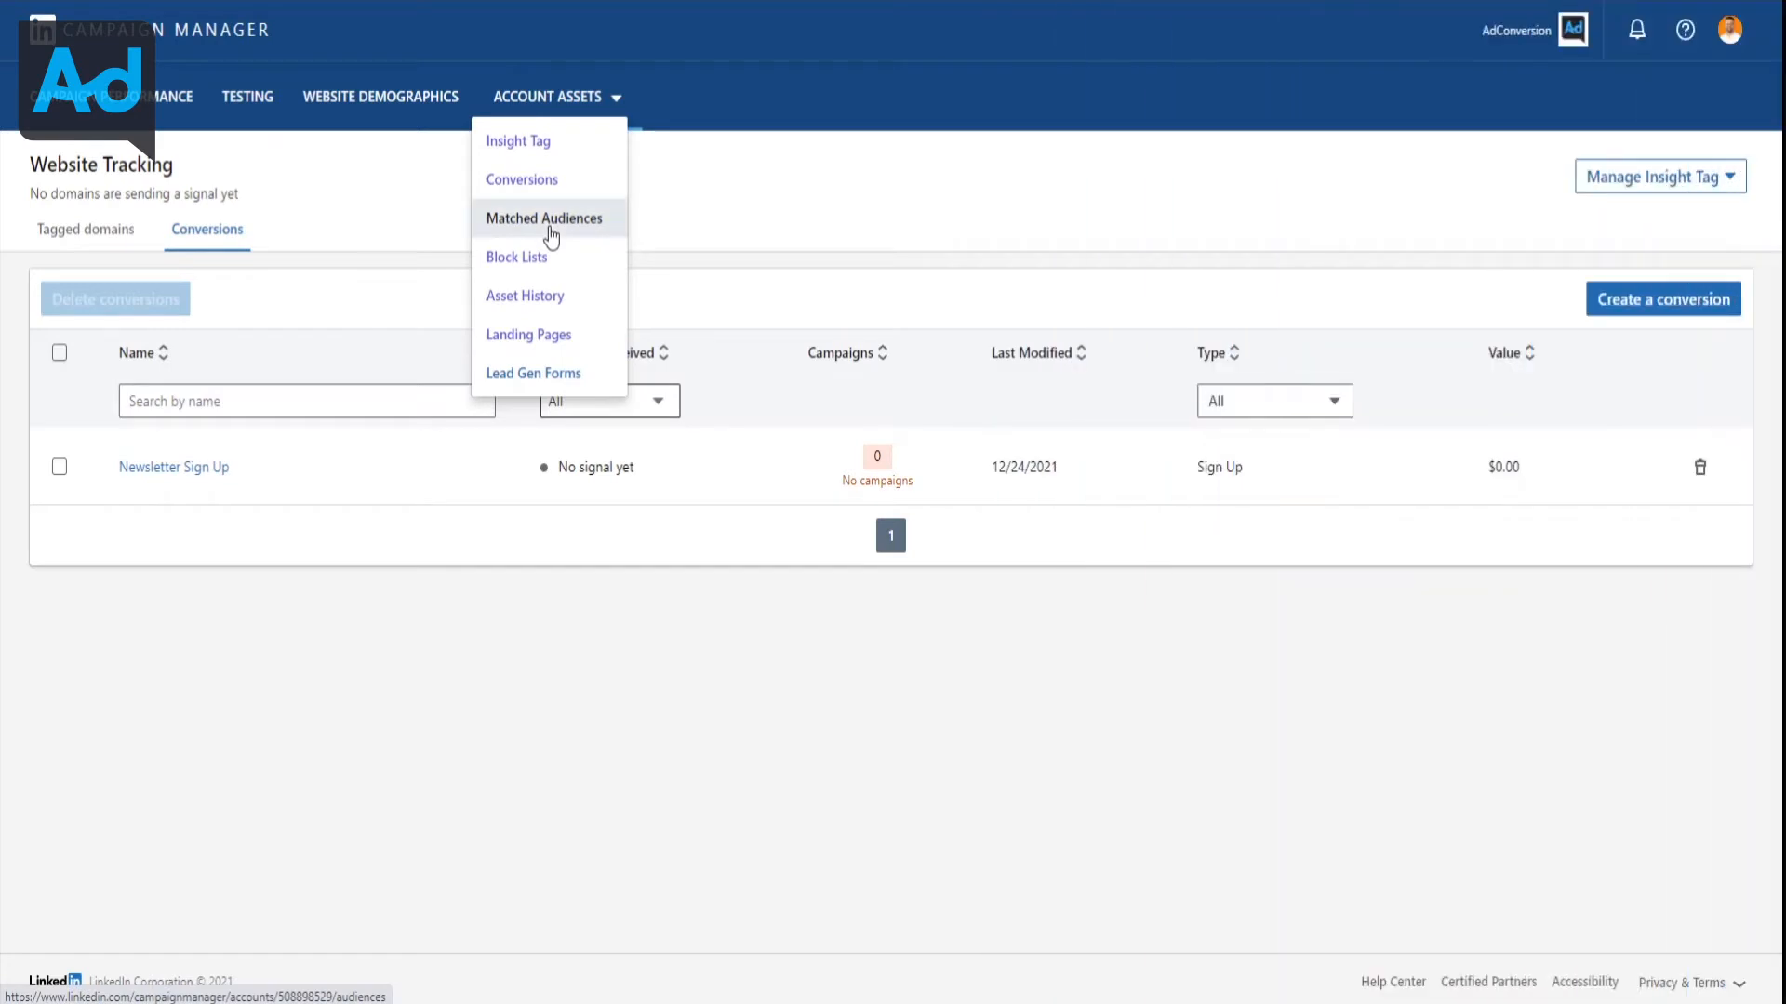
pyautogui.click(550, 235)
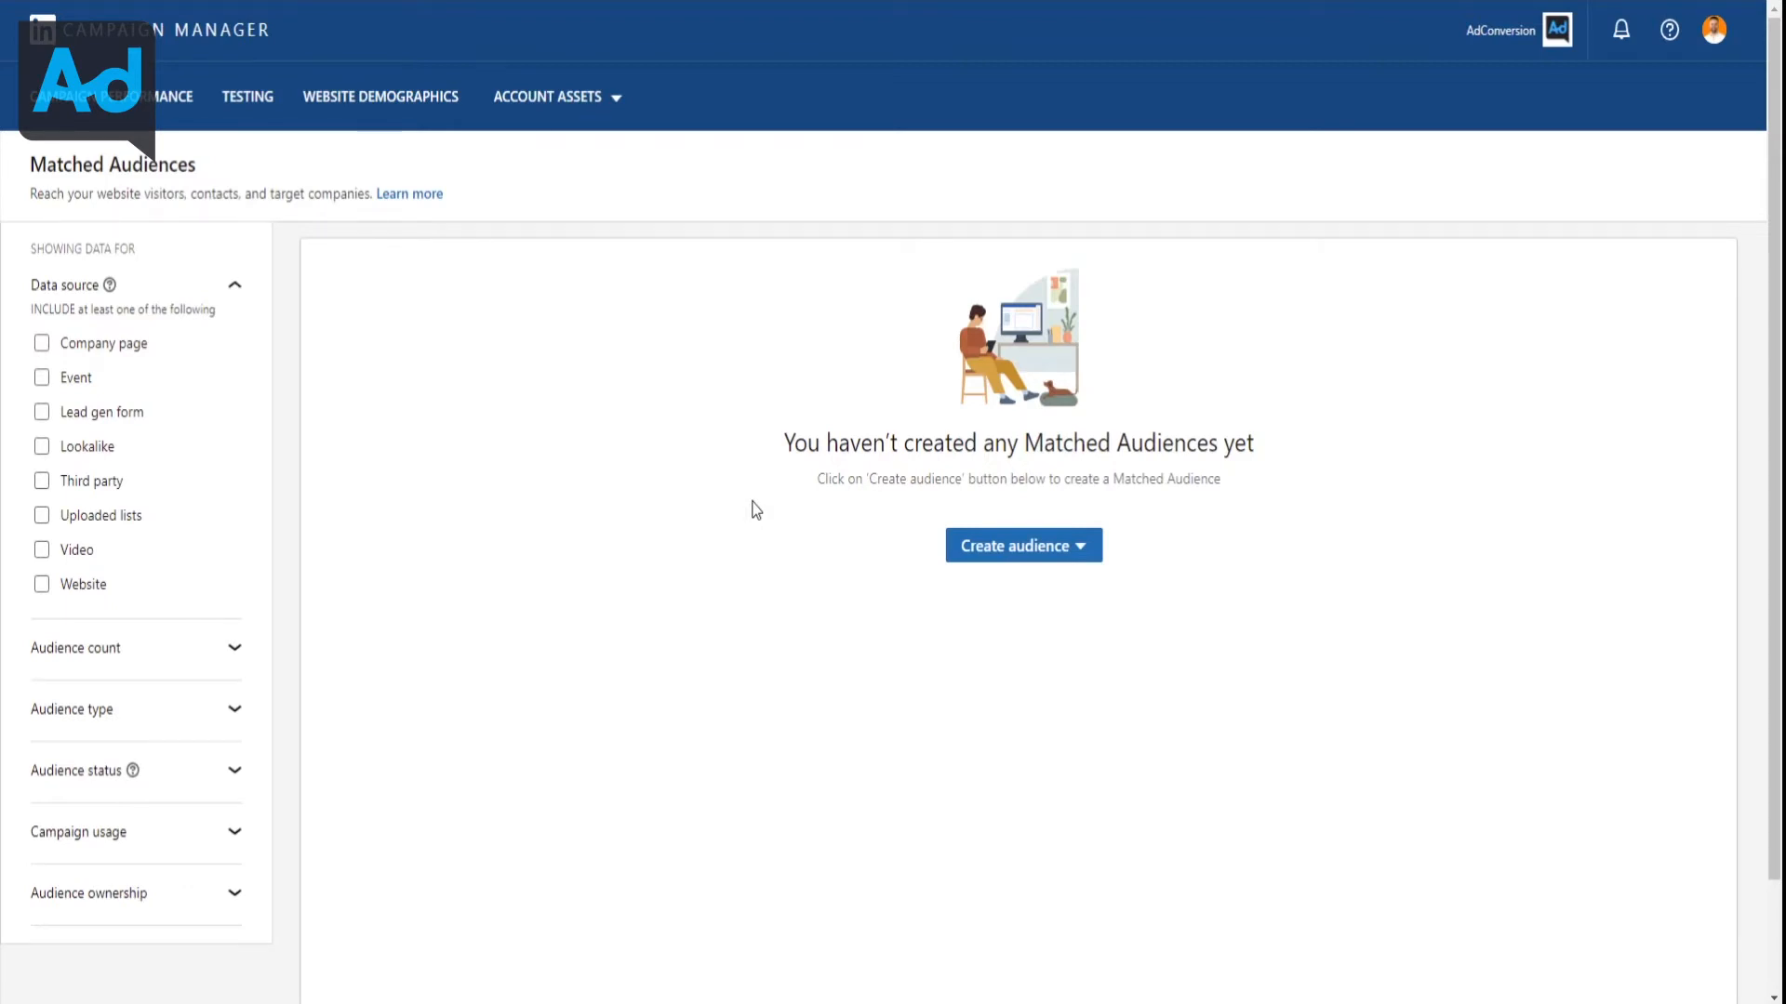
pyautogui.click(1019, 562)
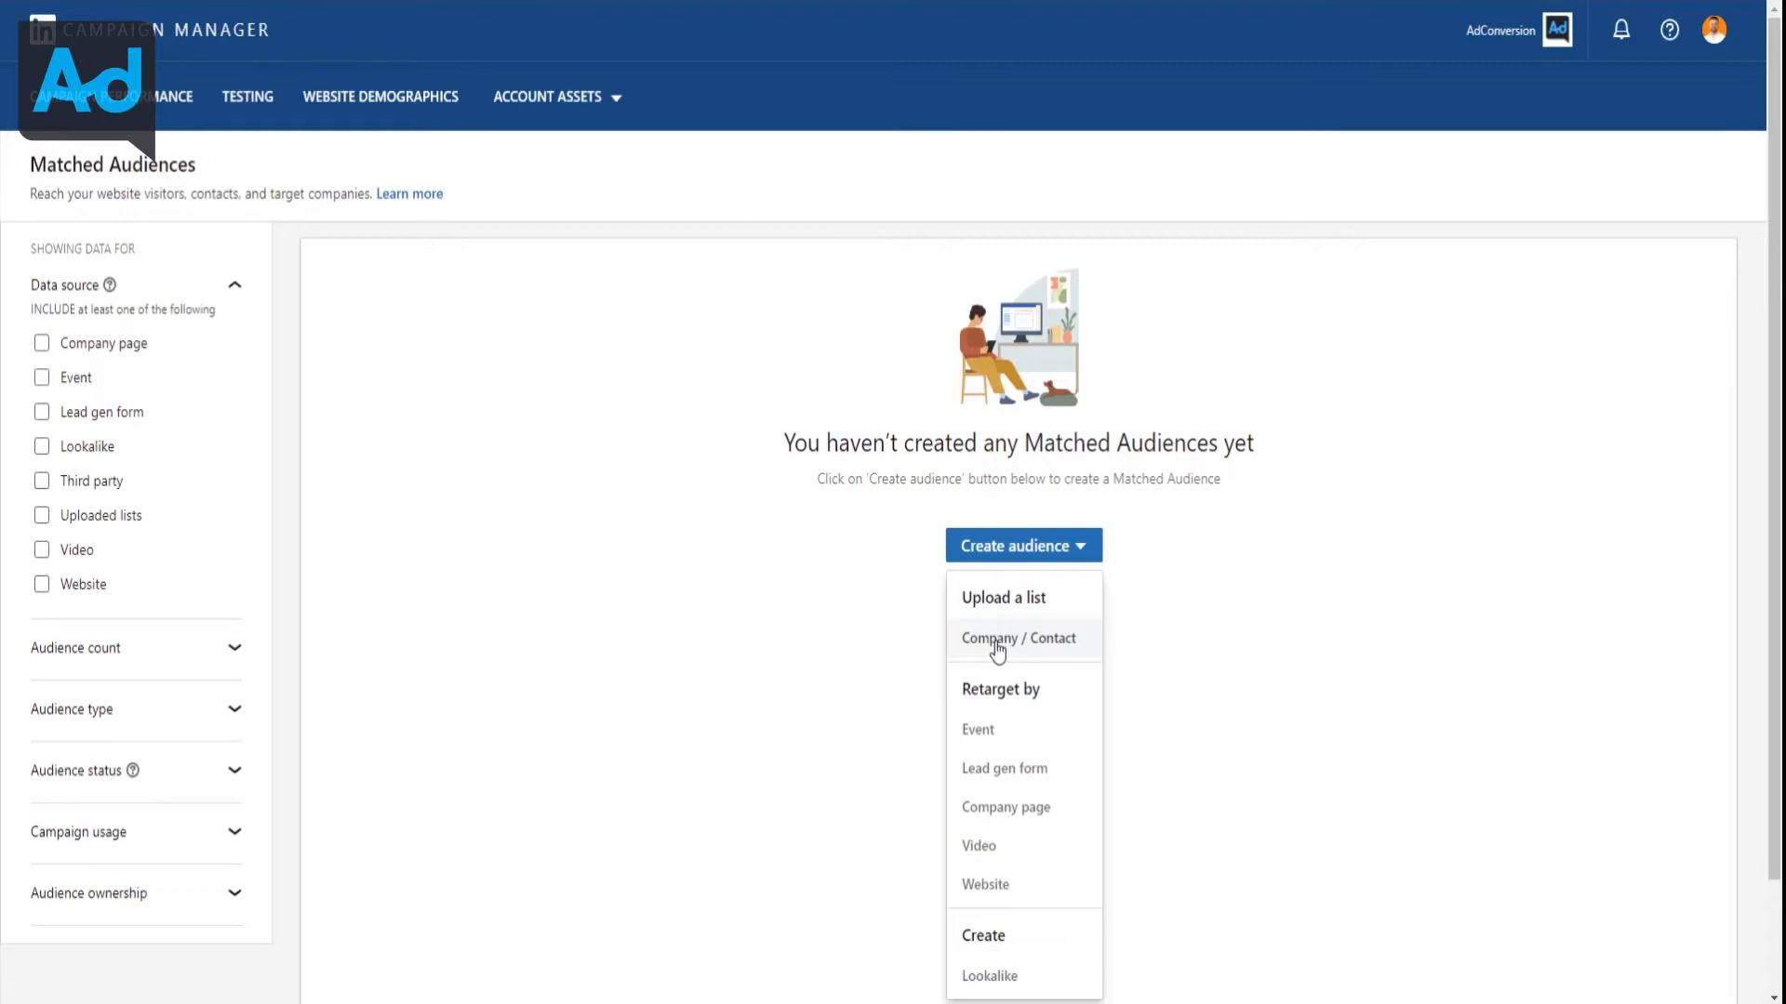
pyautogui.click(1053, 653)
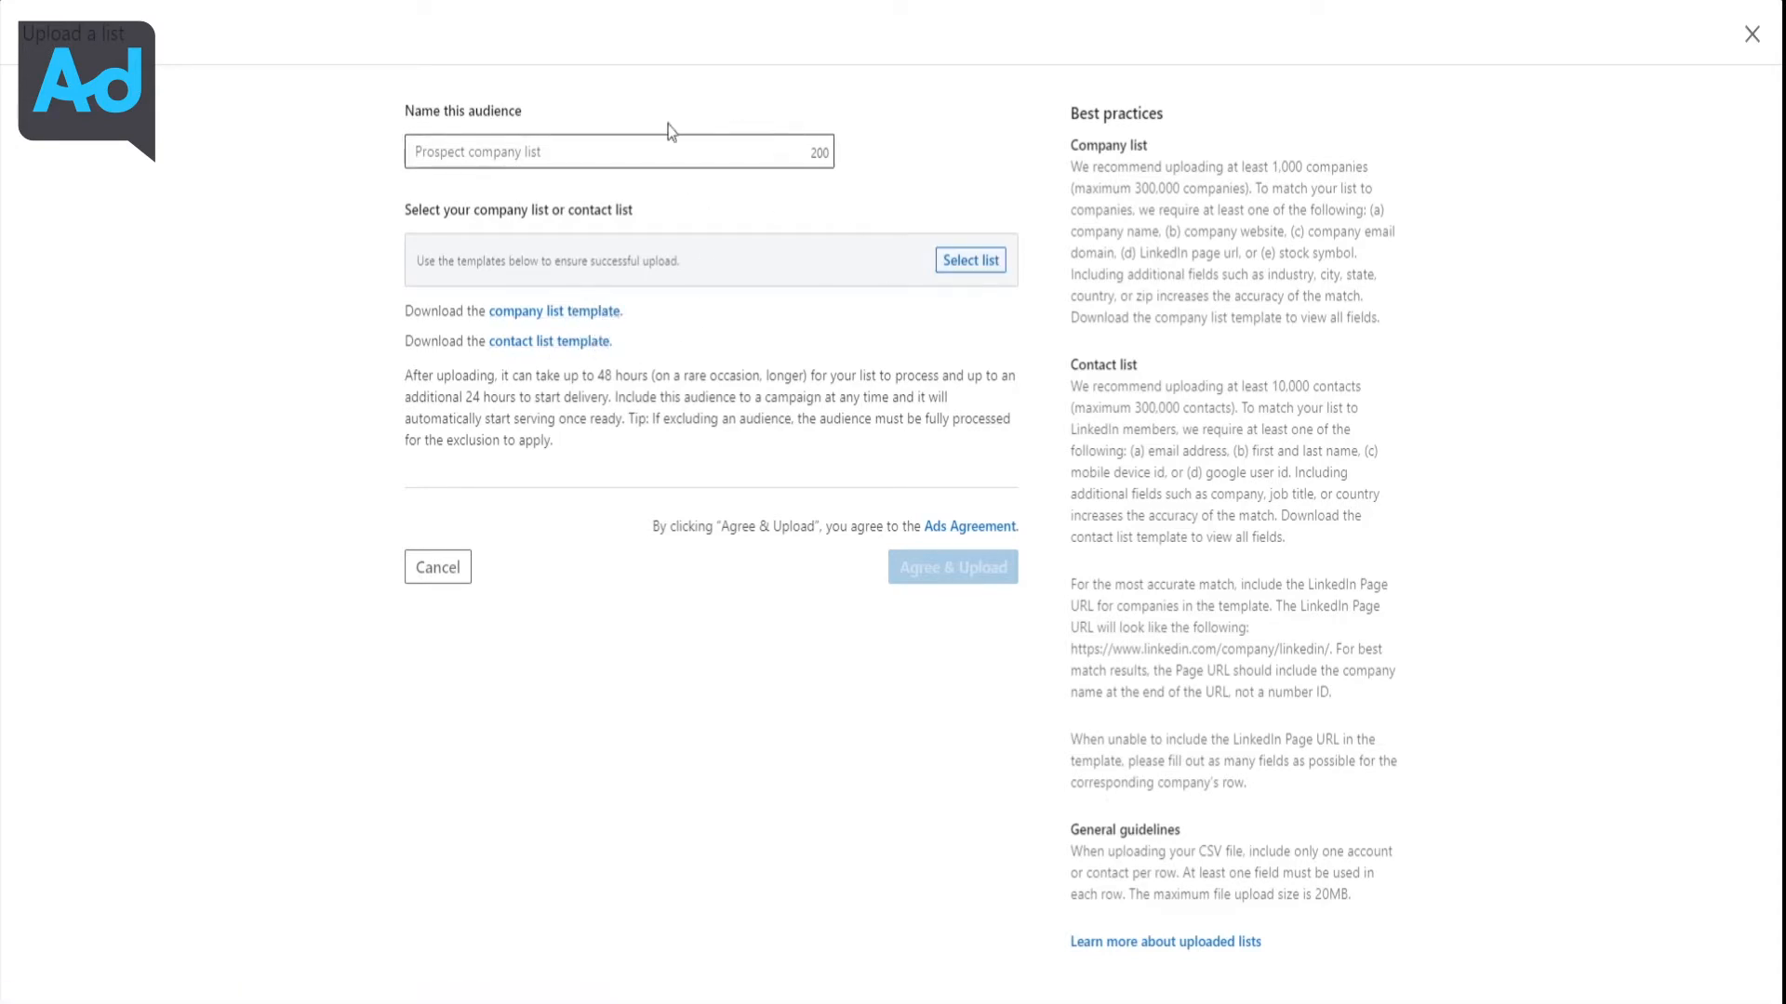
pyautogui.click(1741, 41)
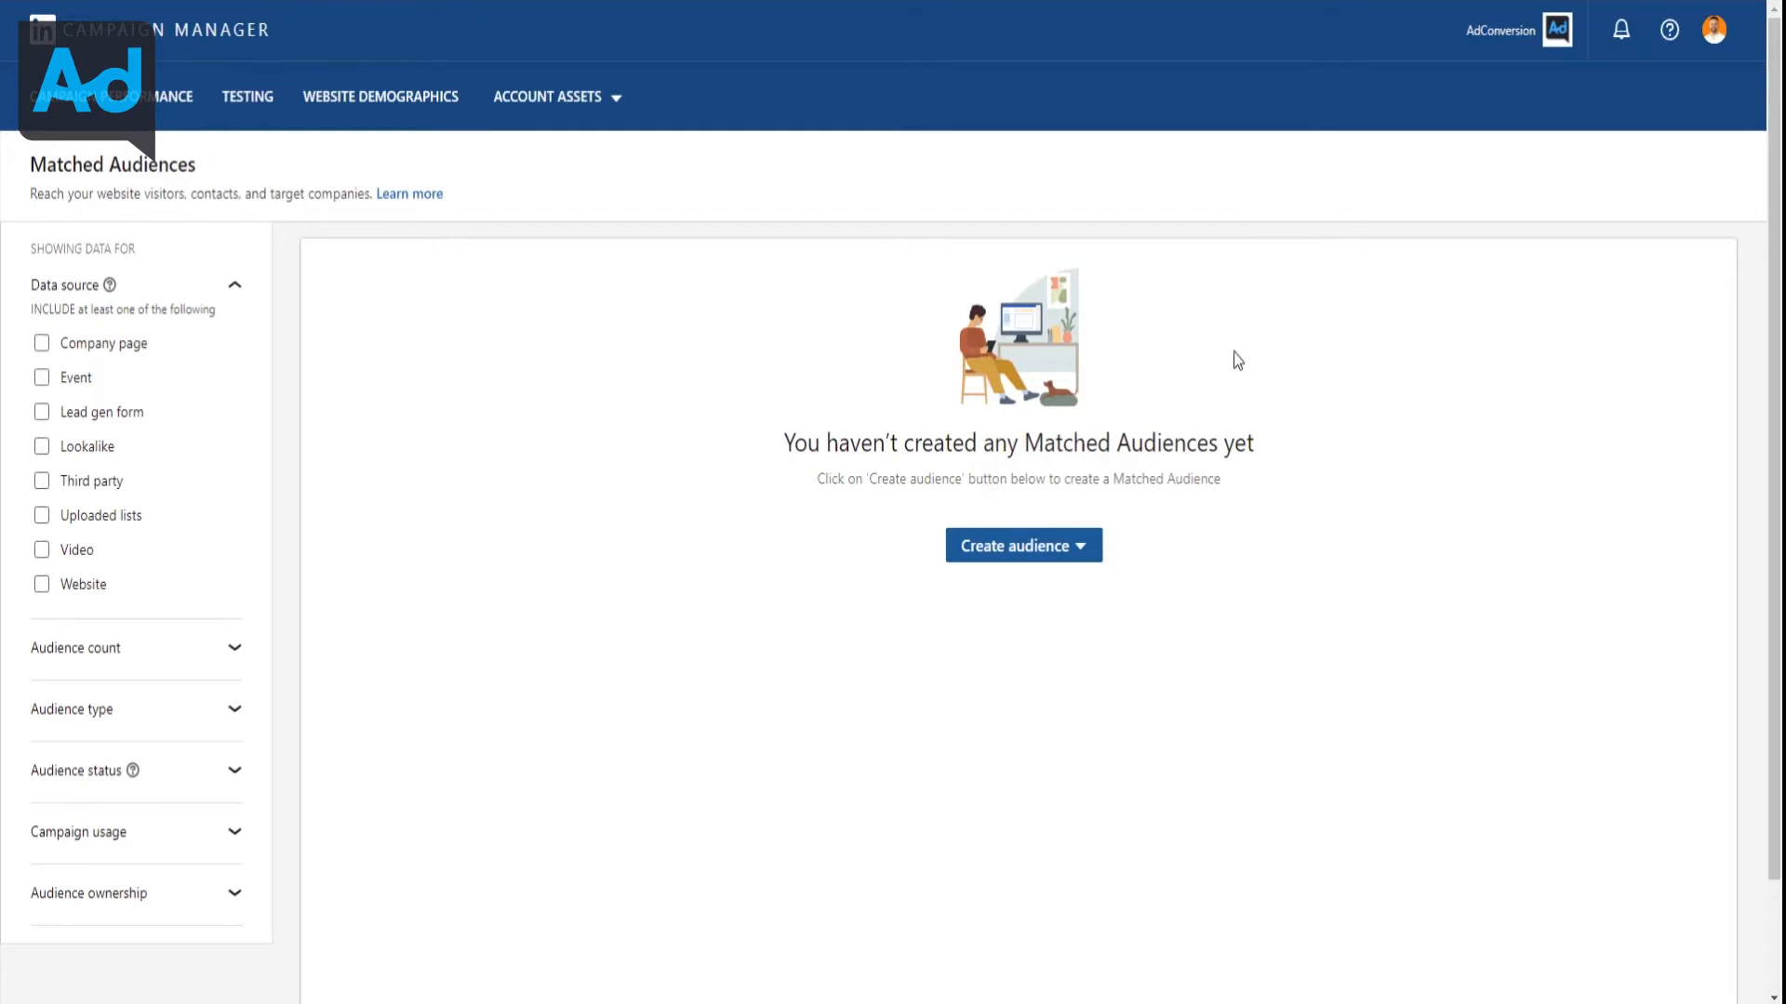
# Examine the viewing-percentage options for a video retargeting audience, then leave the form without creating one
pyautogui.click(1033, 556)
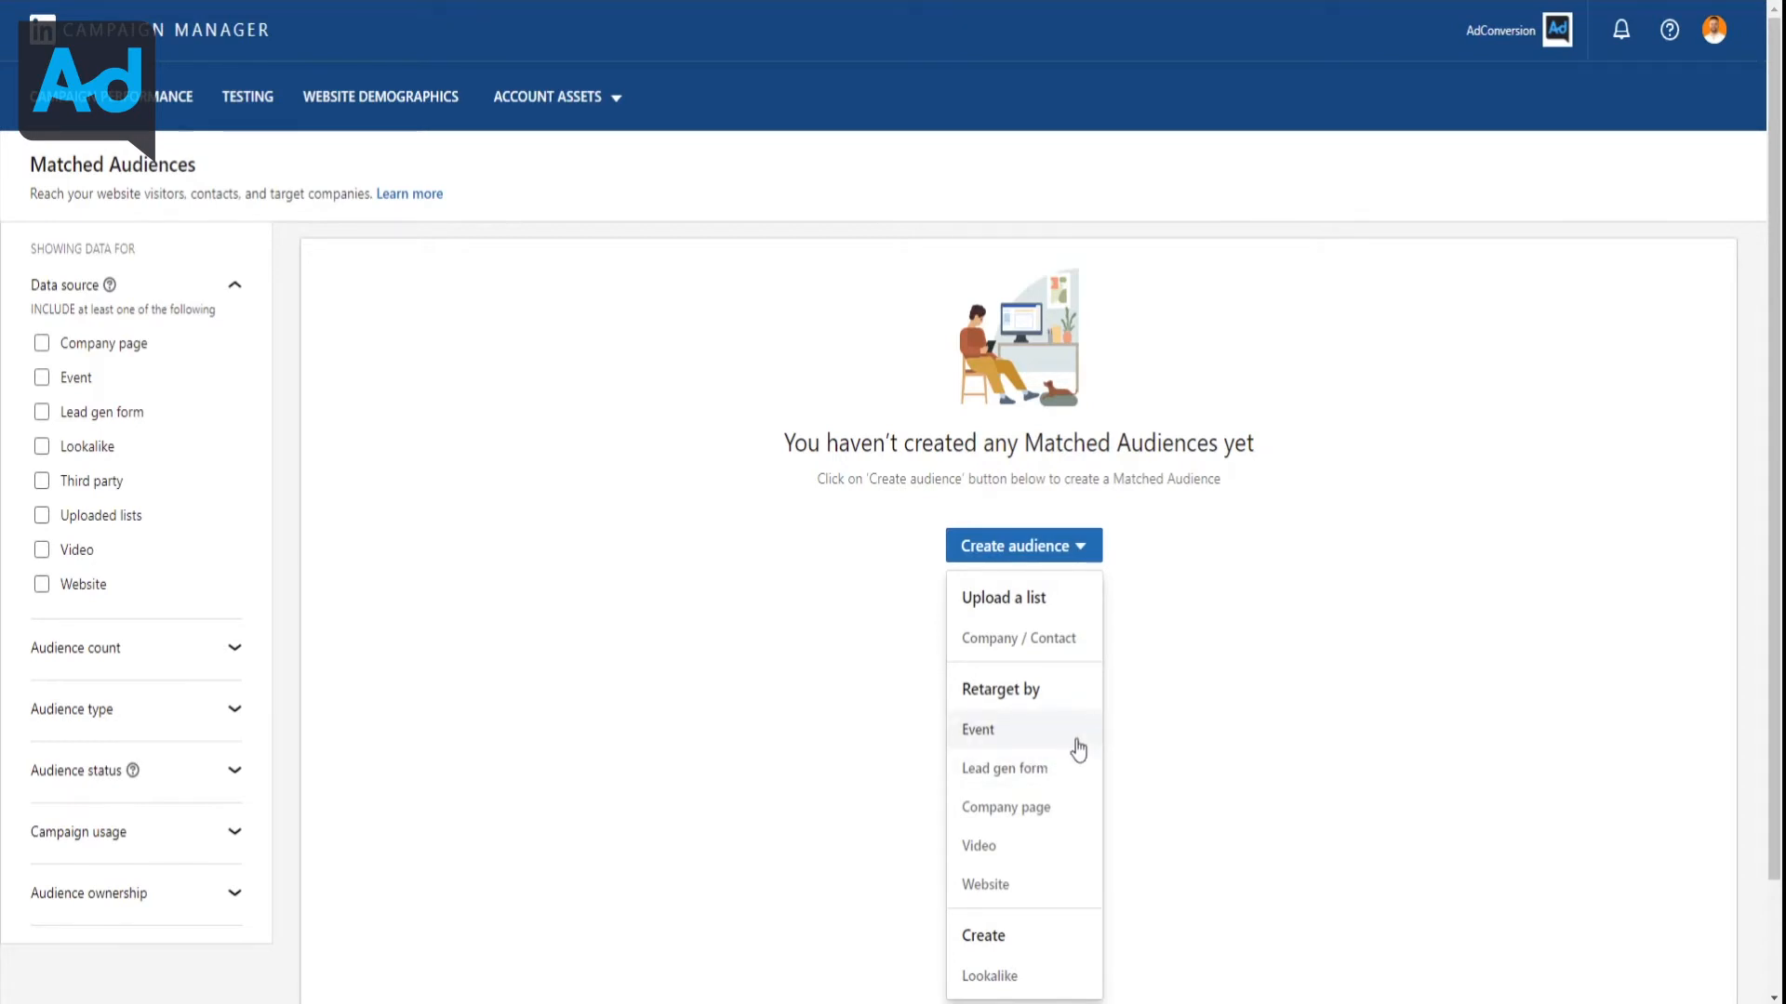
pyautogui.click(1029, 849)
pyautogui.click(583, 301)
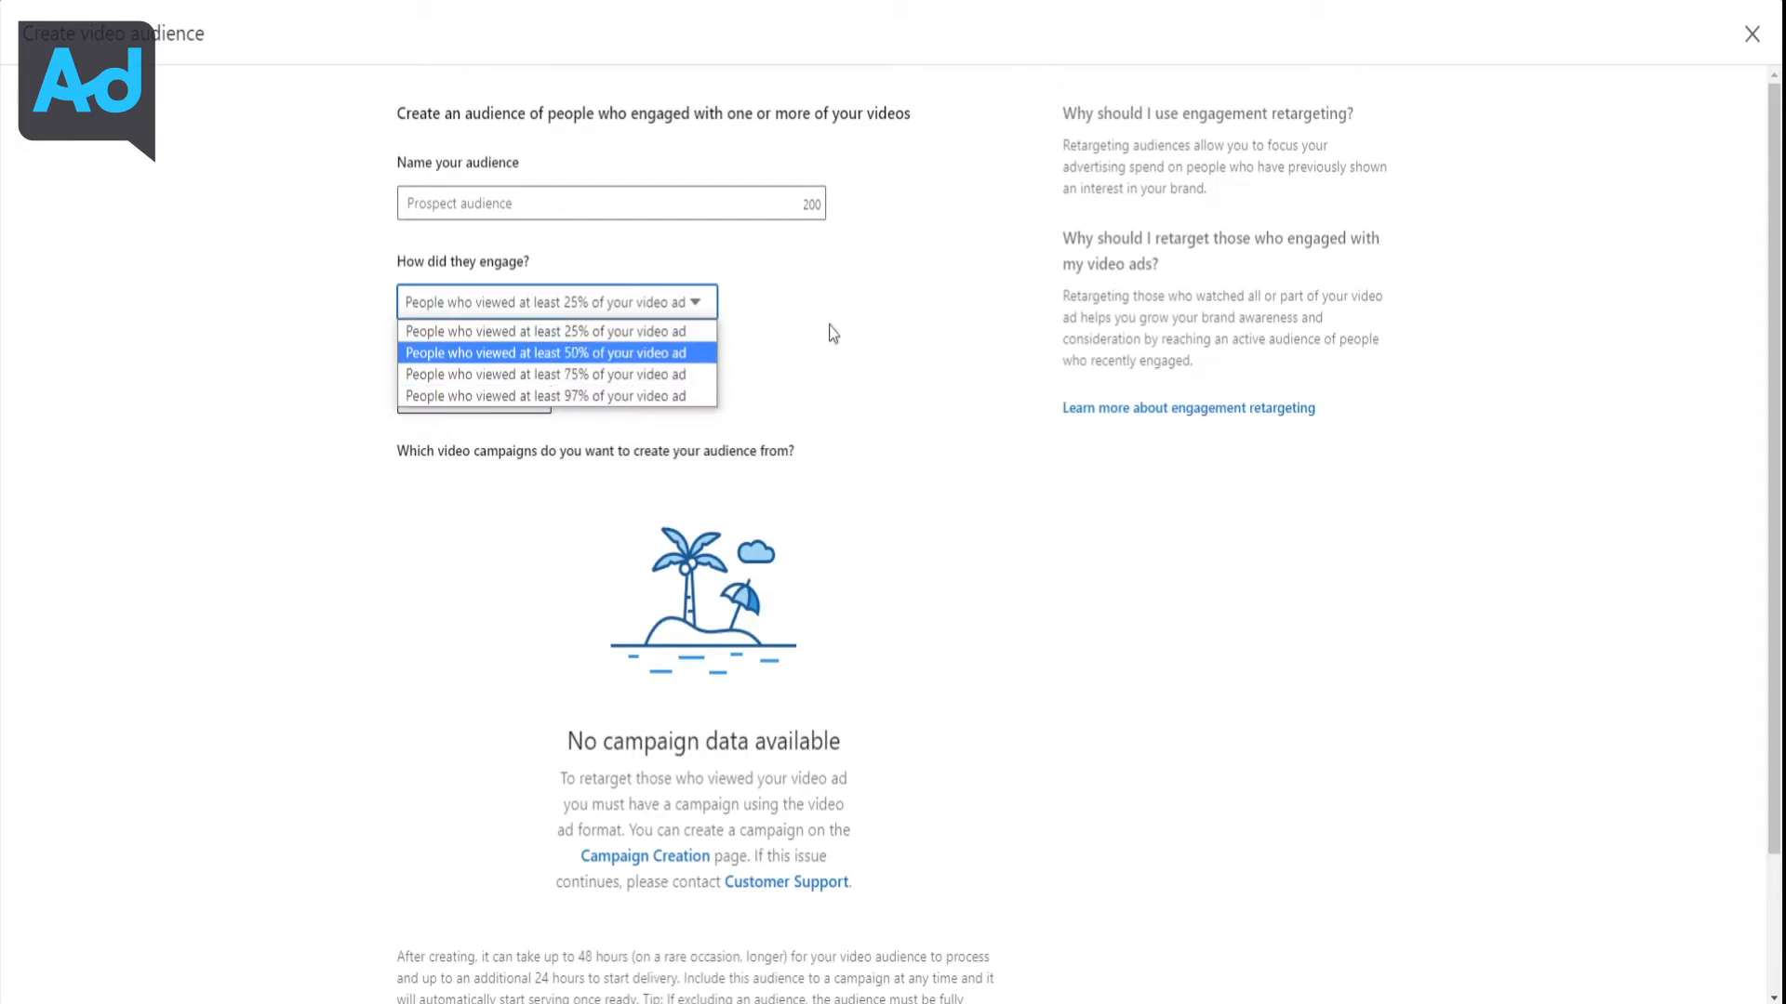
pyautogui.click(558, 331)
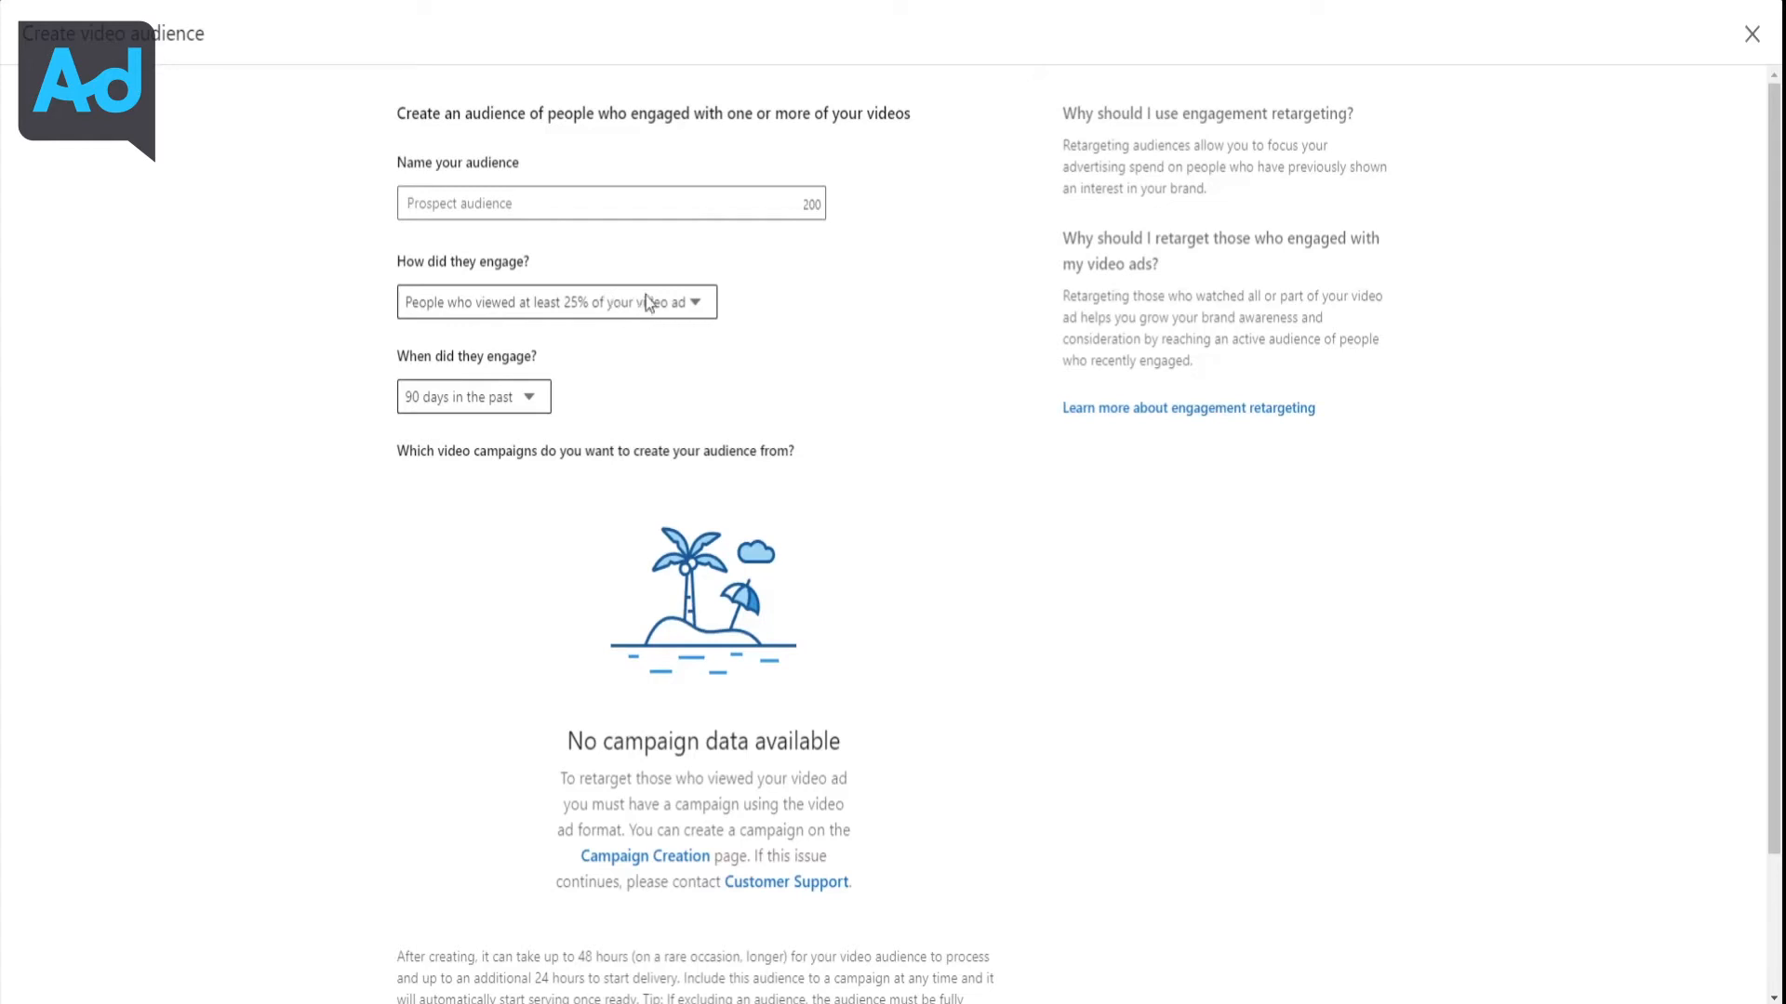
pyautogui.click(1751, 33)
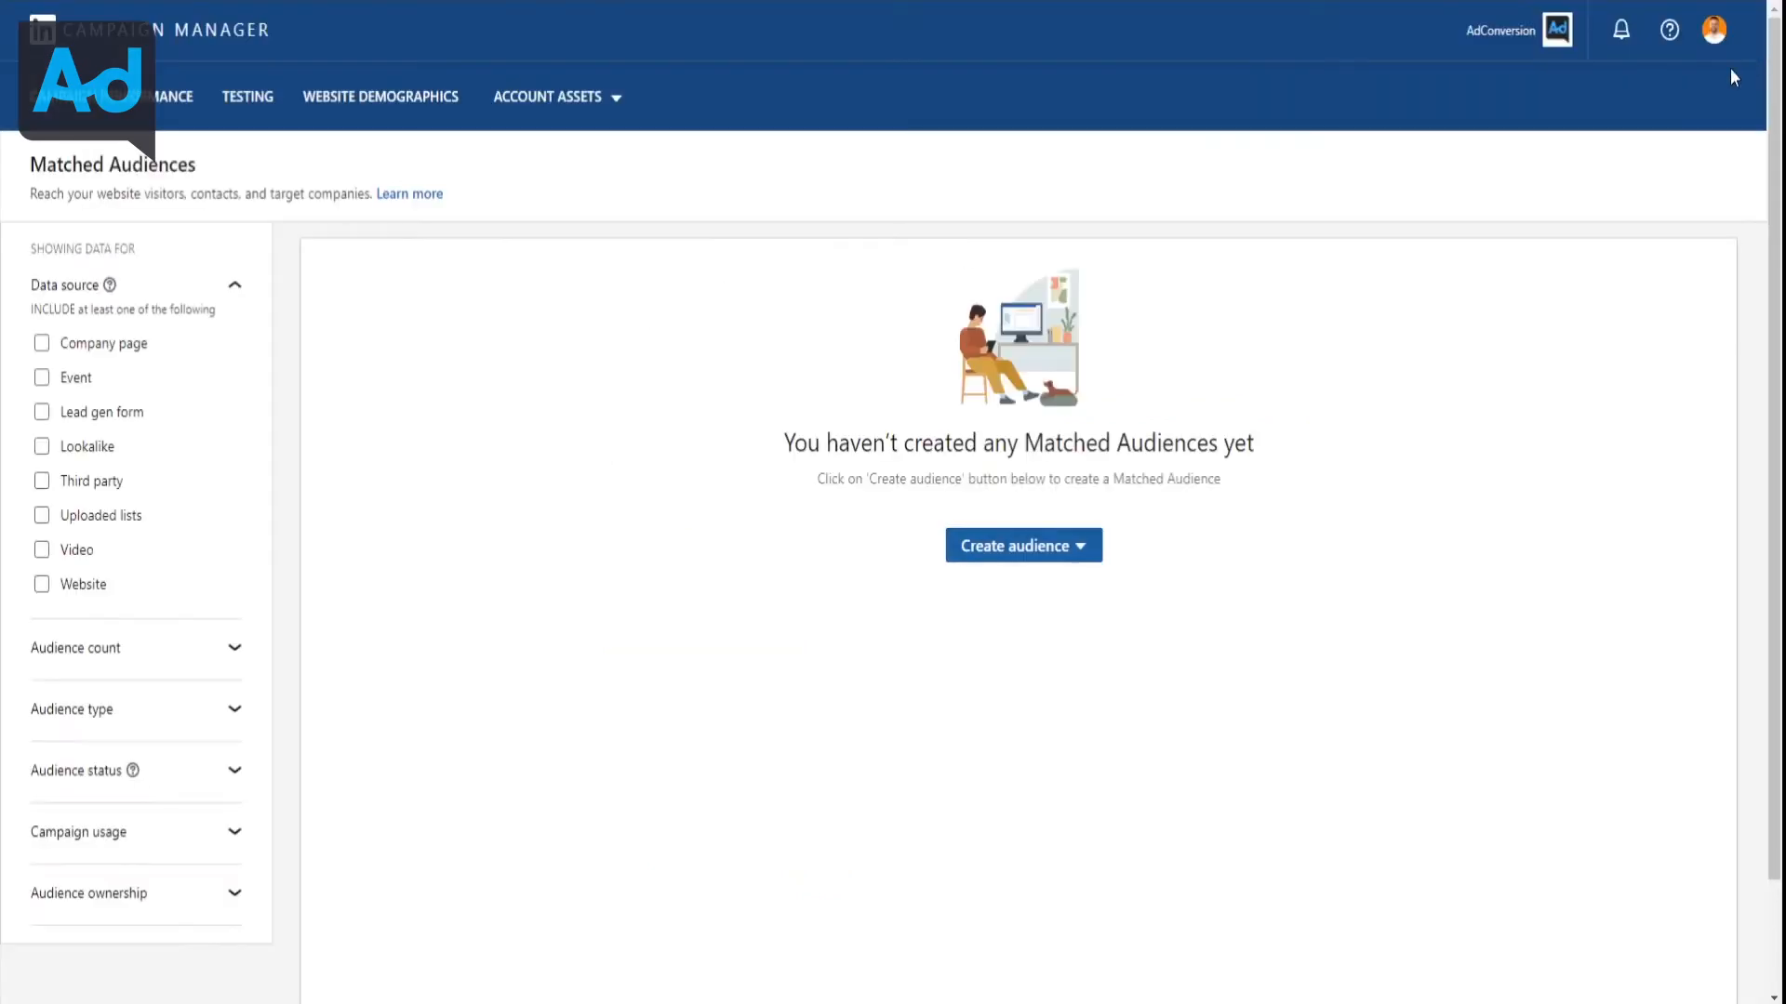
# Start a website retargeting audience named "[Remarketing] Site Visits - 180D"
pyautogui.click(1052, 553)
pyautogui.click(1022, 888)
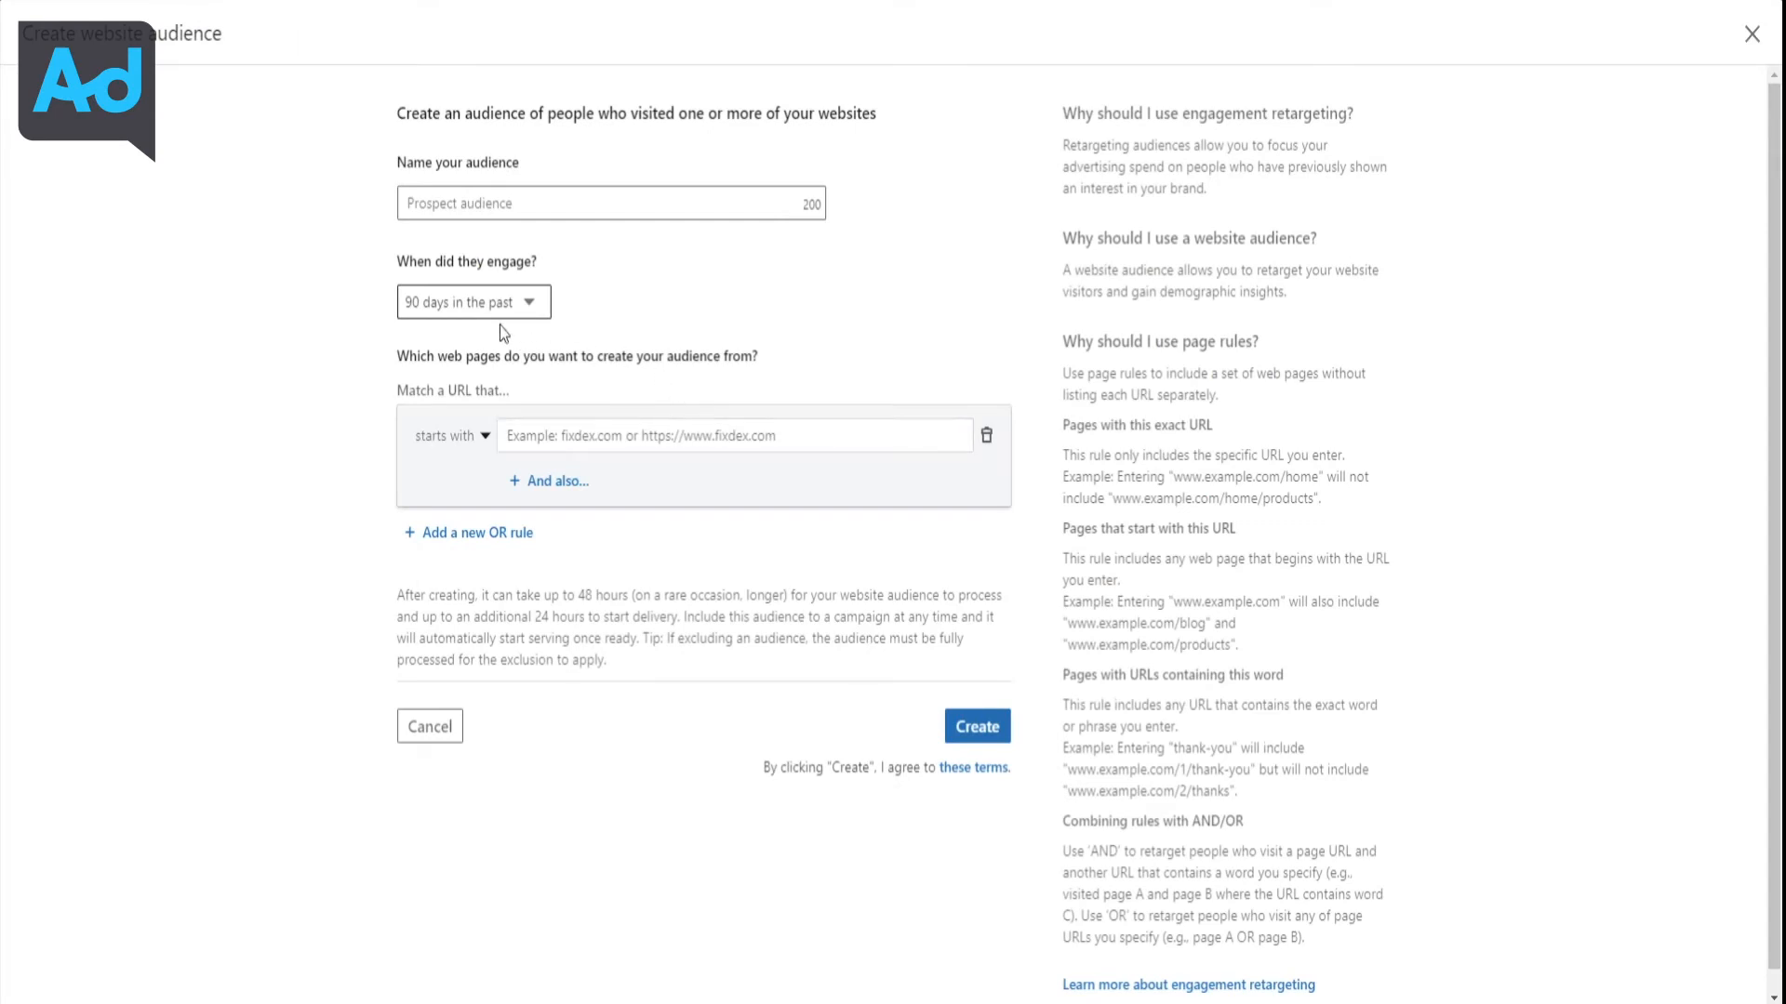
pyautogui.click(523, 205)
pyautogui.write('[Rem.a')
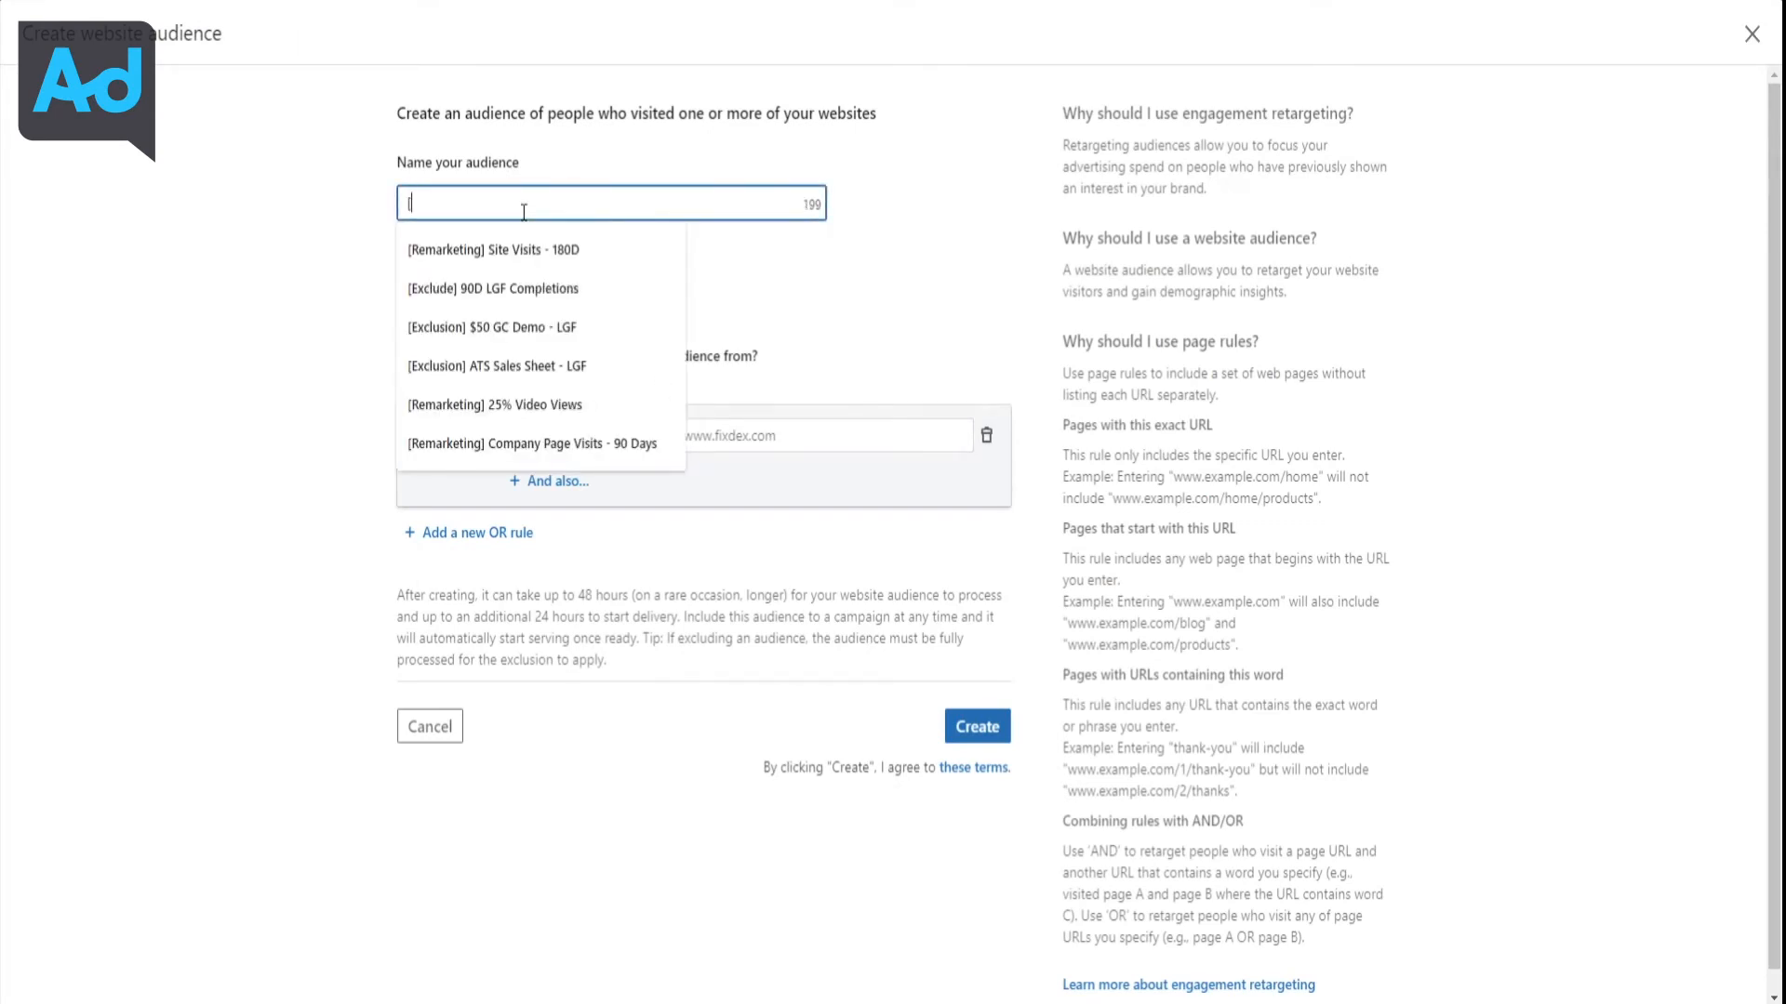
pyautogui.press('BackSpace')
pyautogui.press('BackSpace')
pyautogui.write('arketing] Site Visits - 180D')
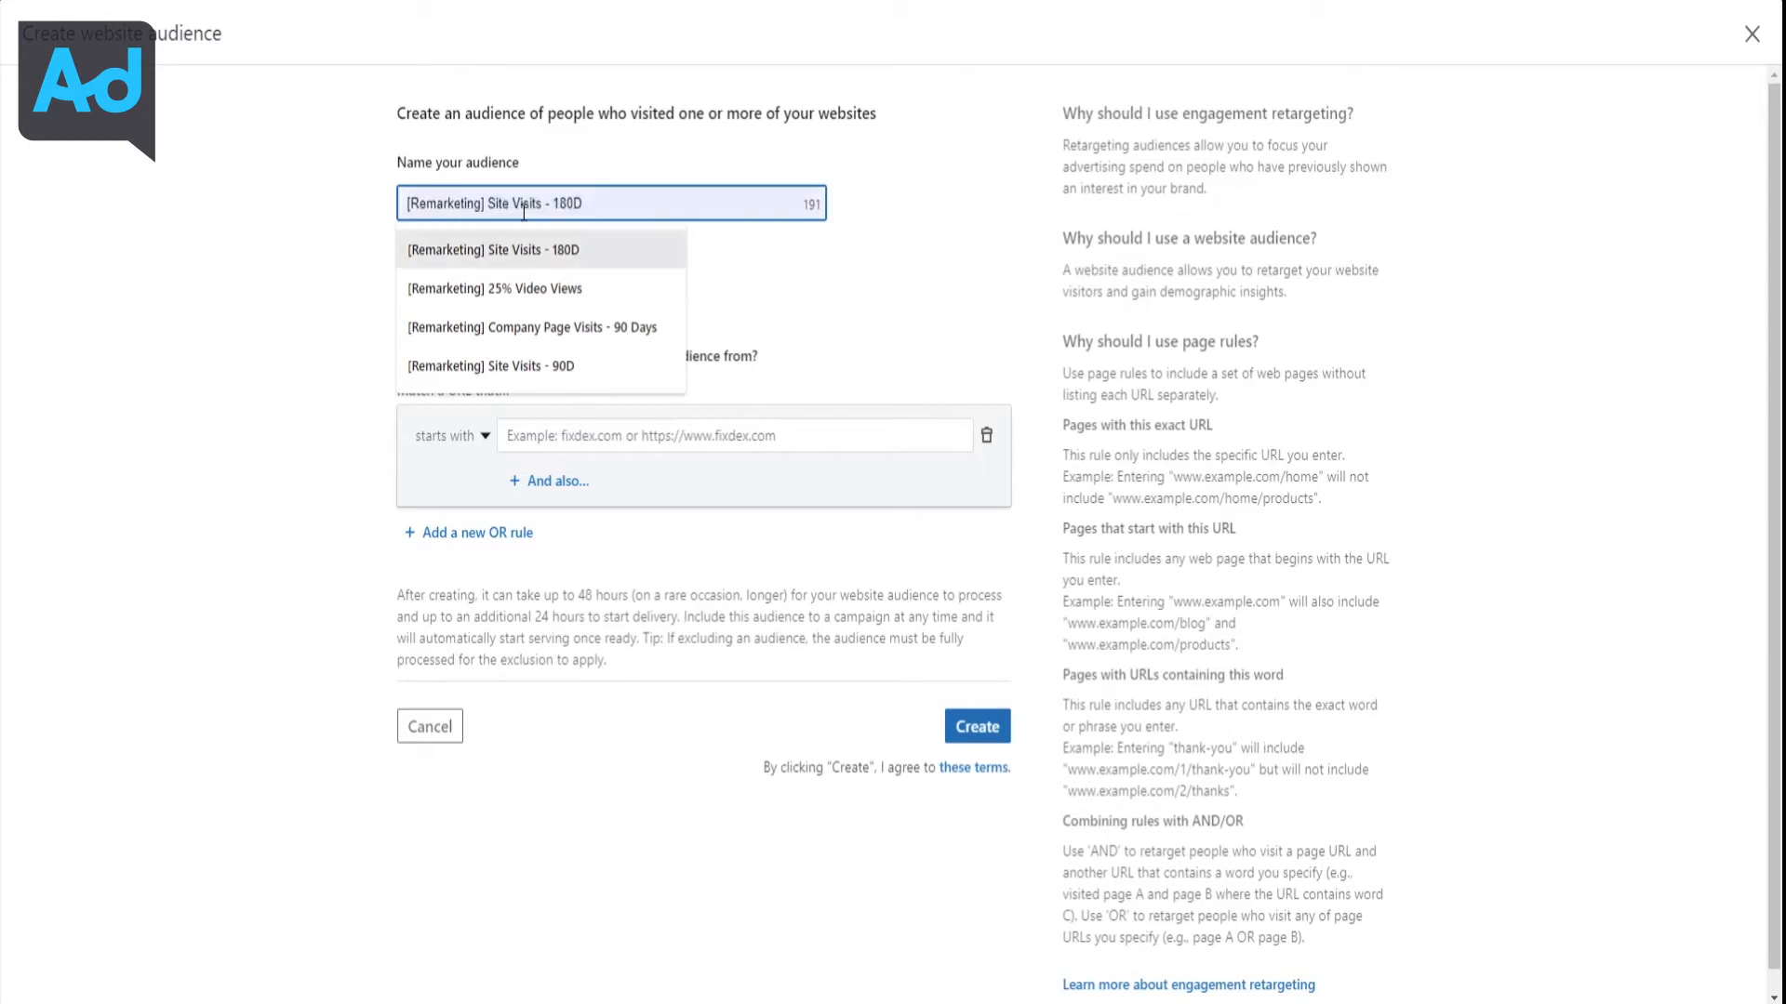
pyautogui.press('Return')
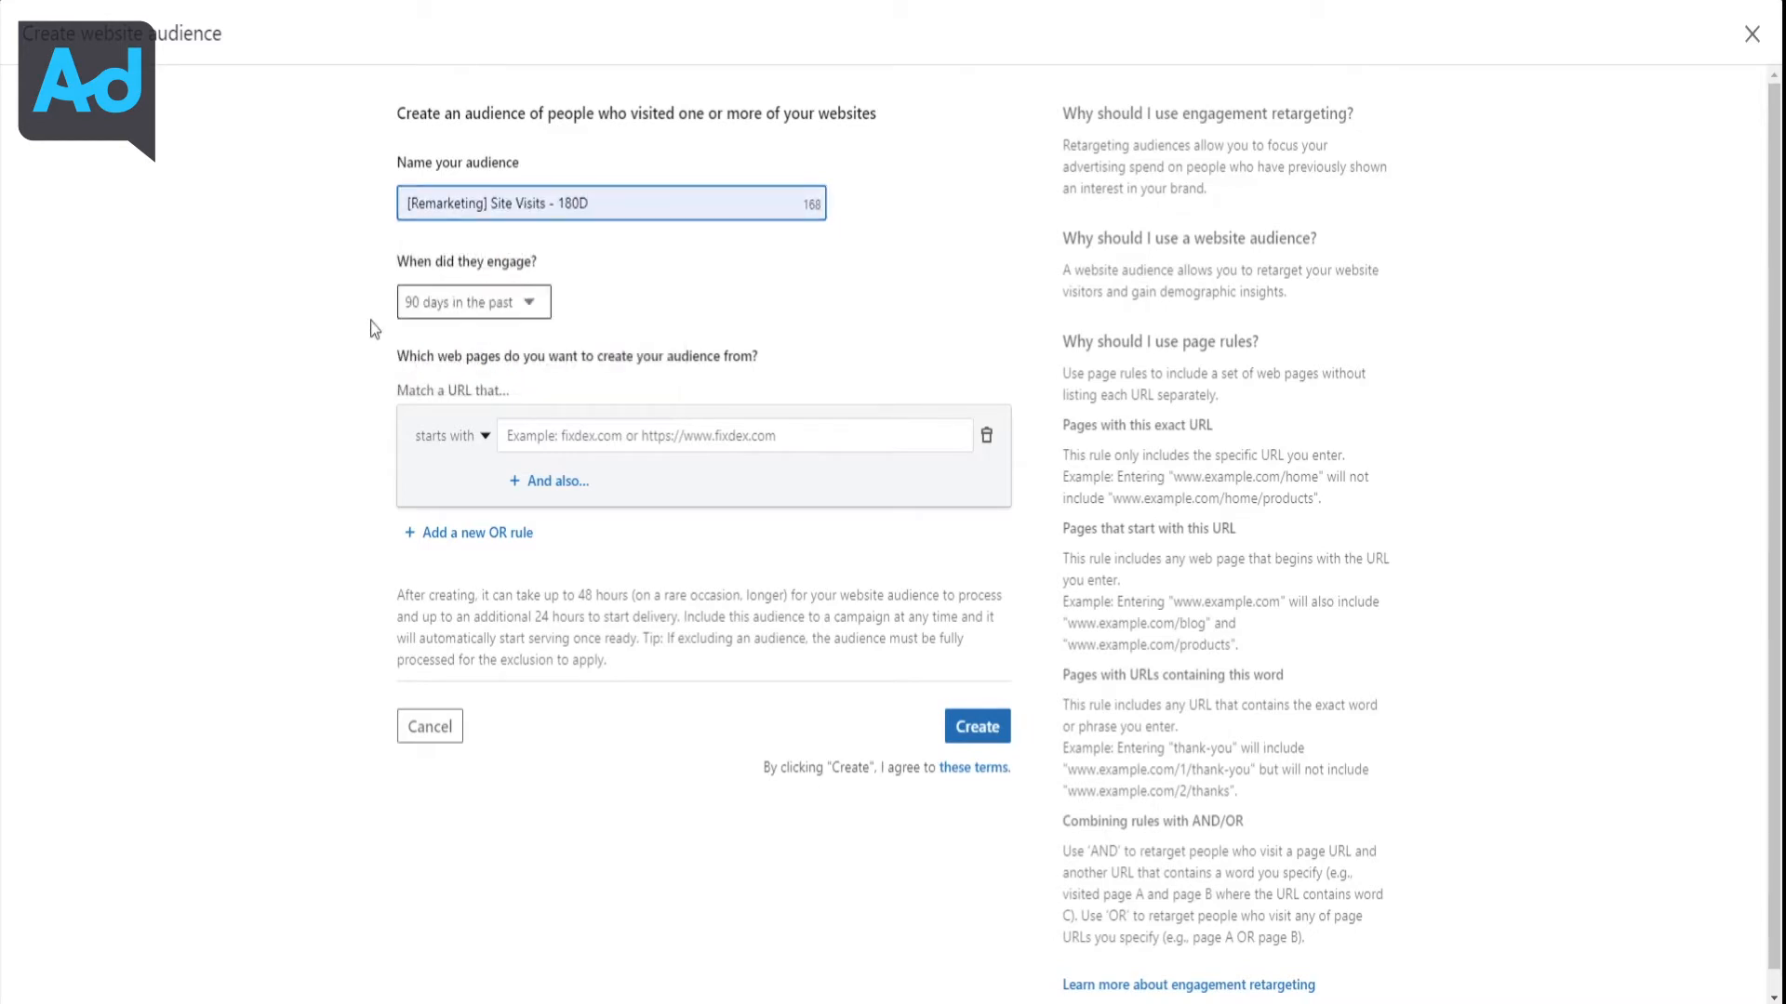
# Set the engagement period to 180 days in the past, match URLs starting with adconversion.io, and create the website audience
pyautogui.click(489, 303)
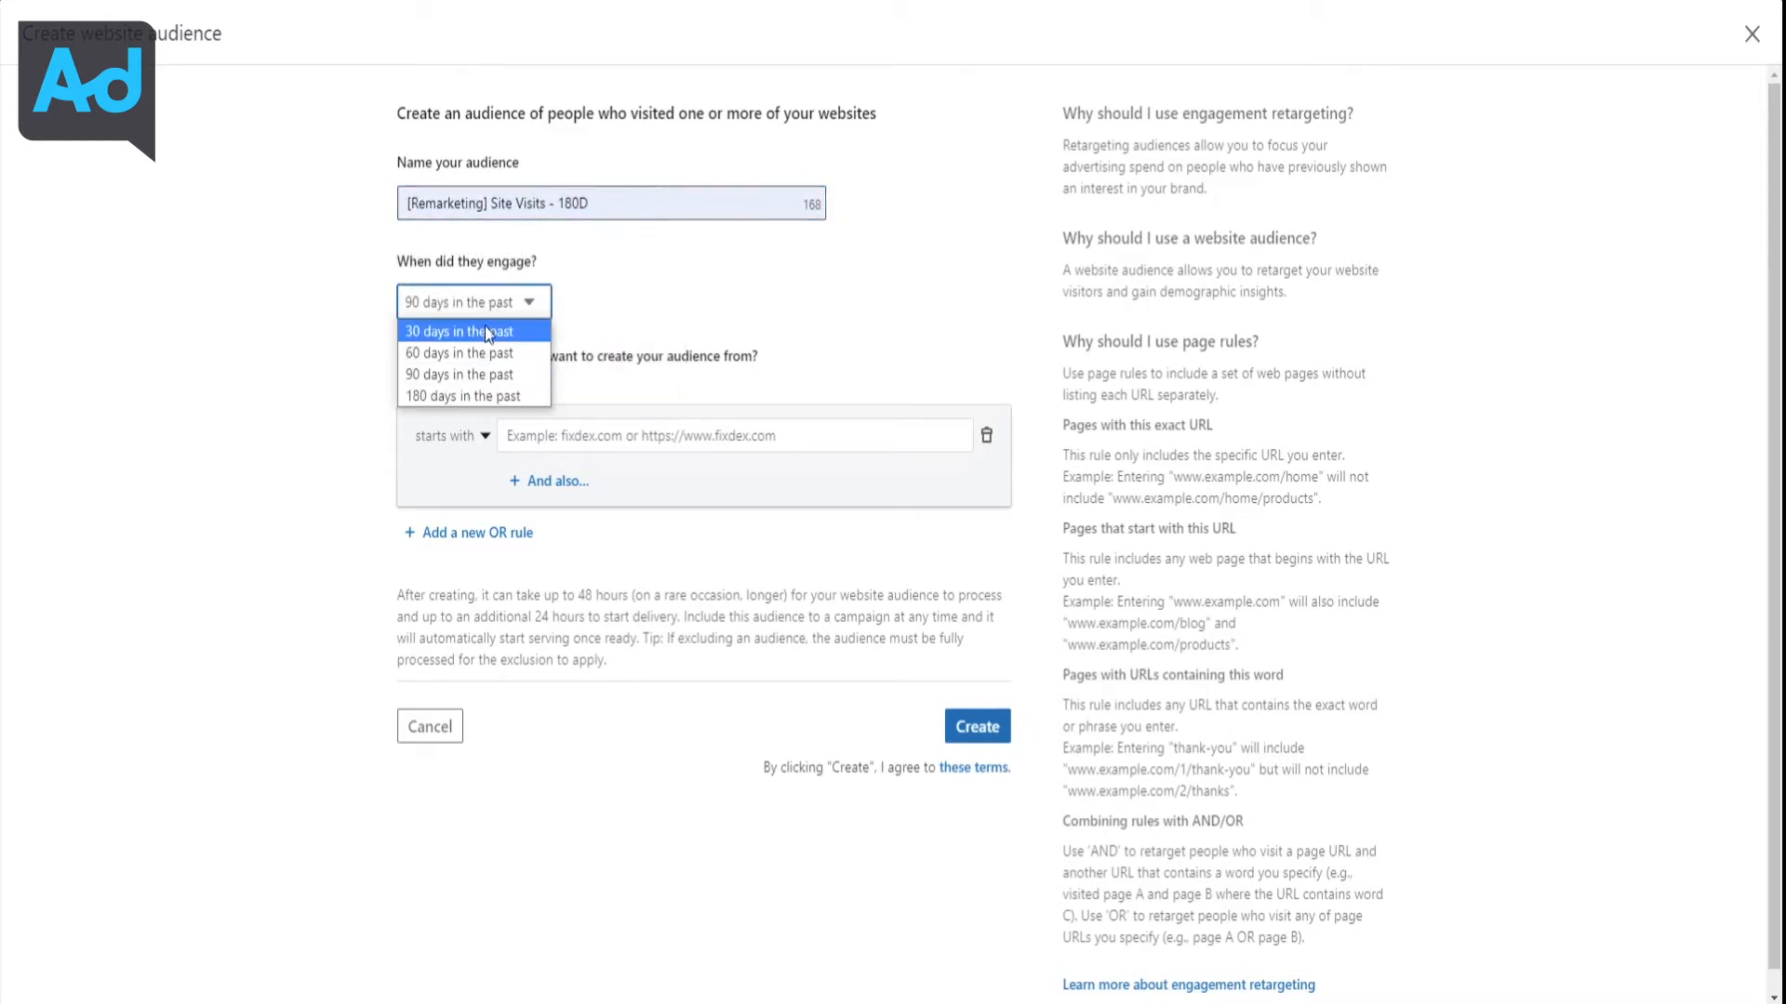
pyautogui.click(489, 392)
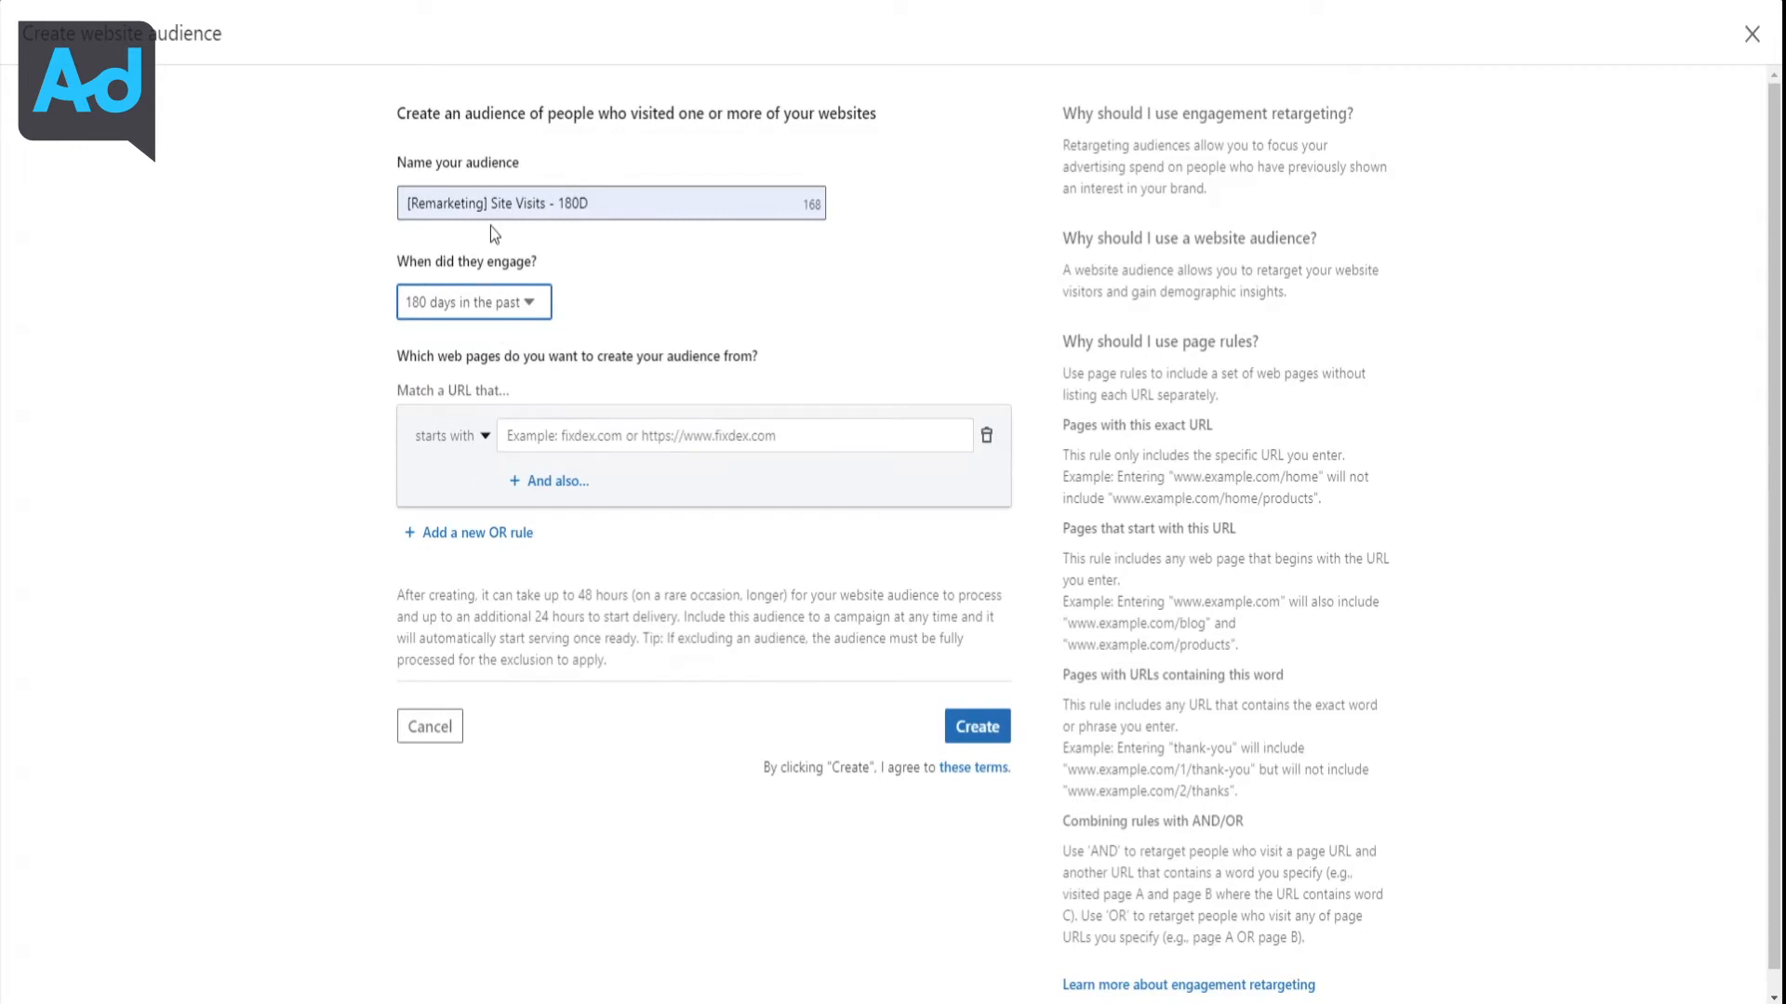
pyautogui.click(589, 446)
pyautogui.write('adconve')
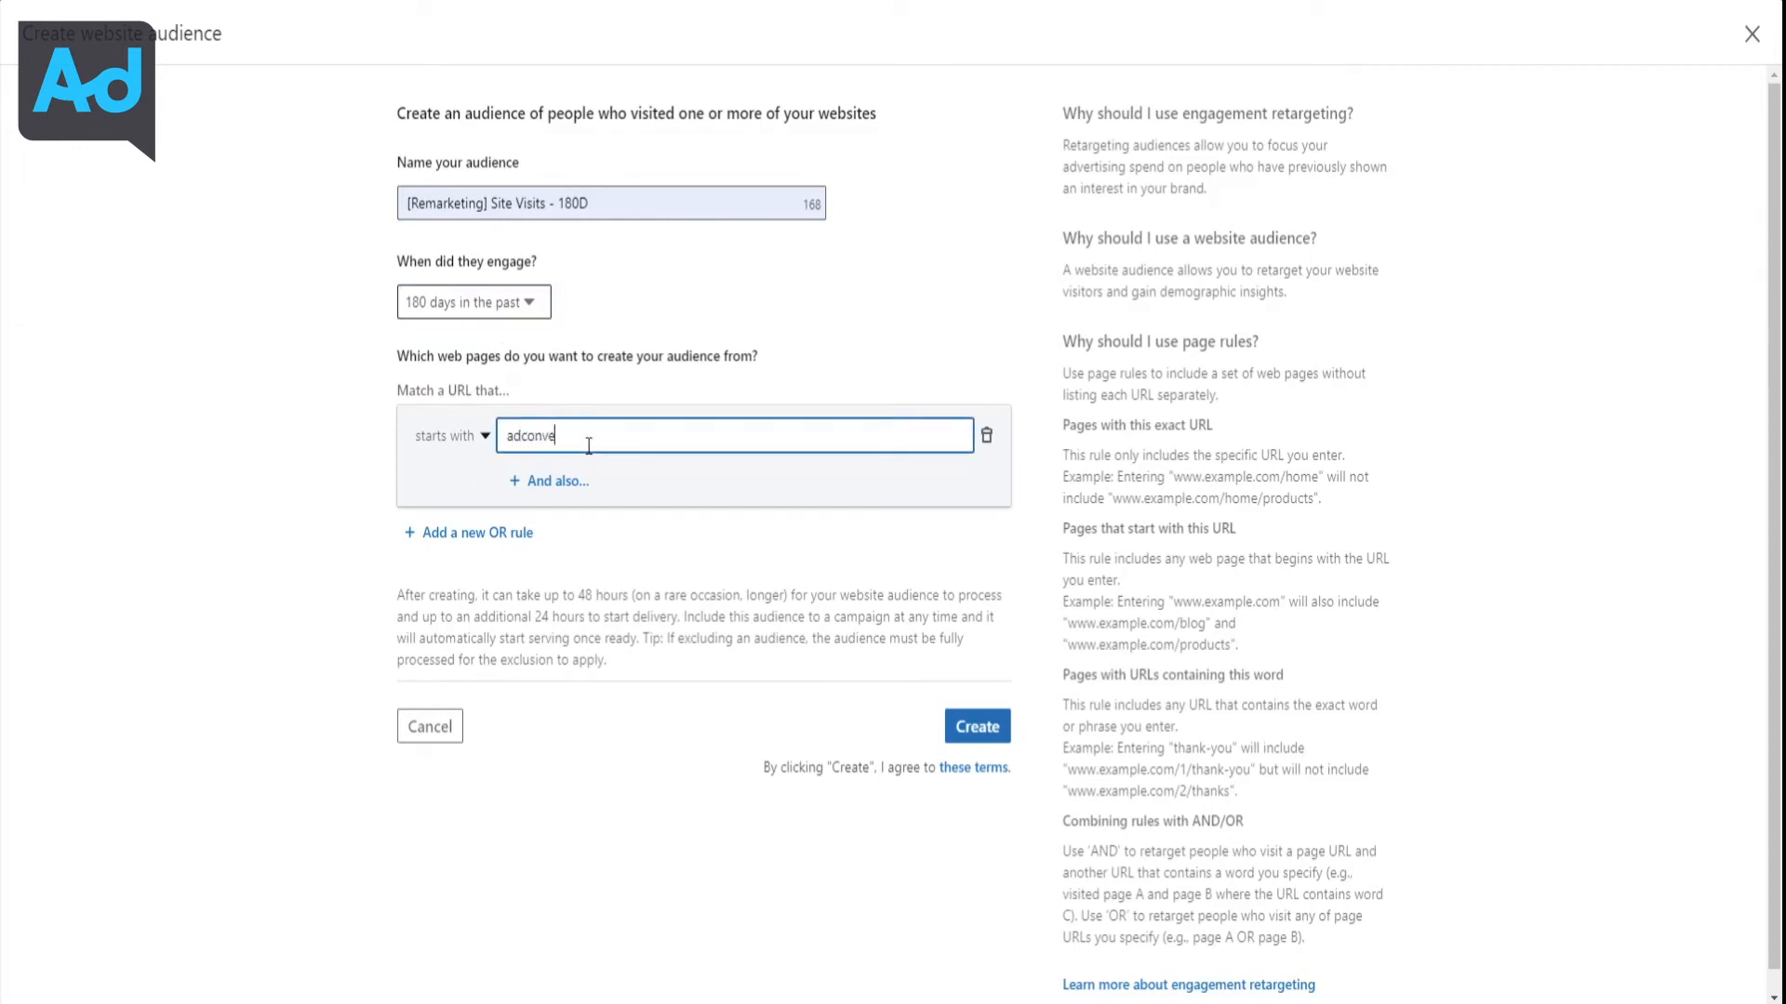
pyautogui.write('rsion.io')
pyautogui.click(430, 458)
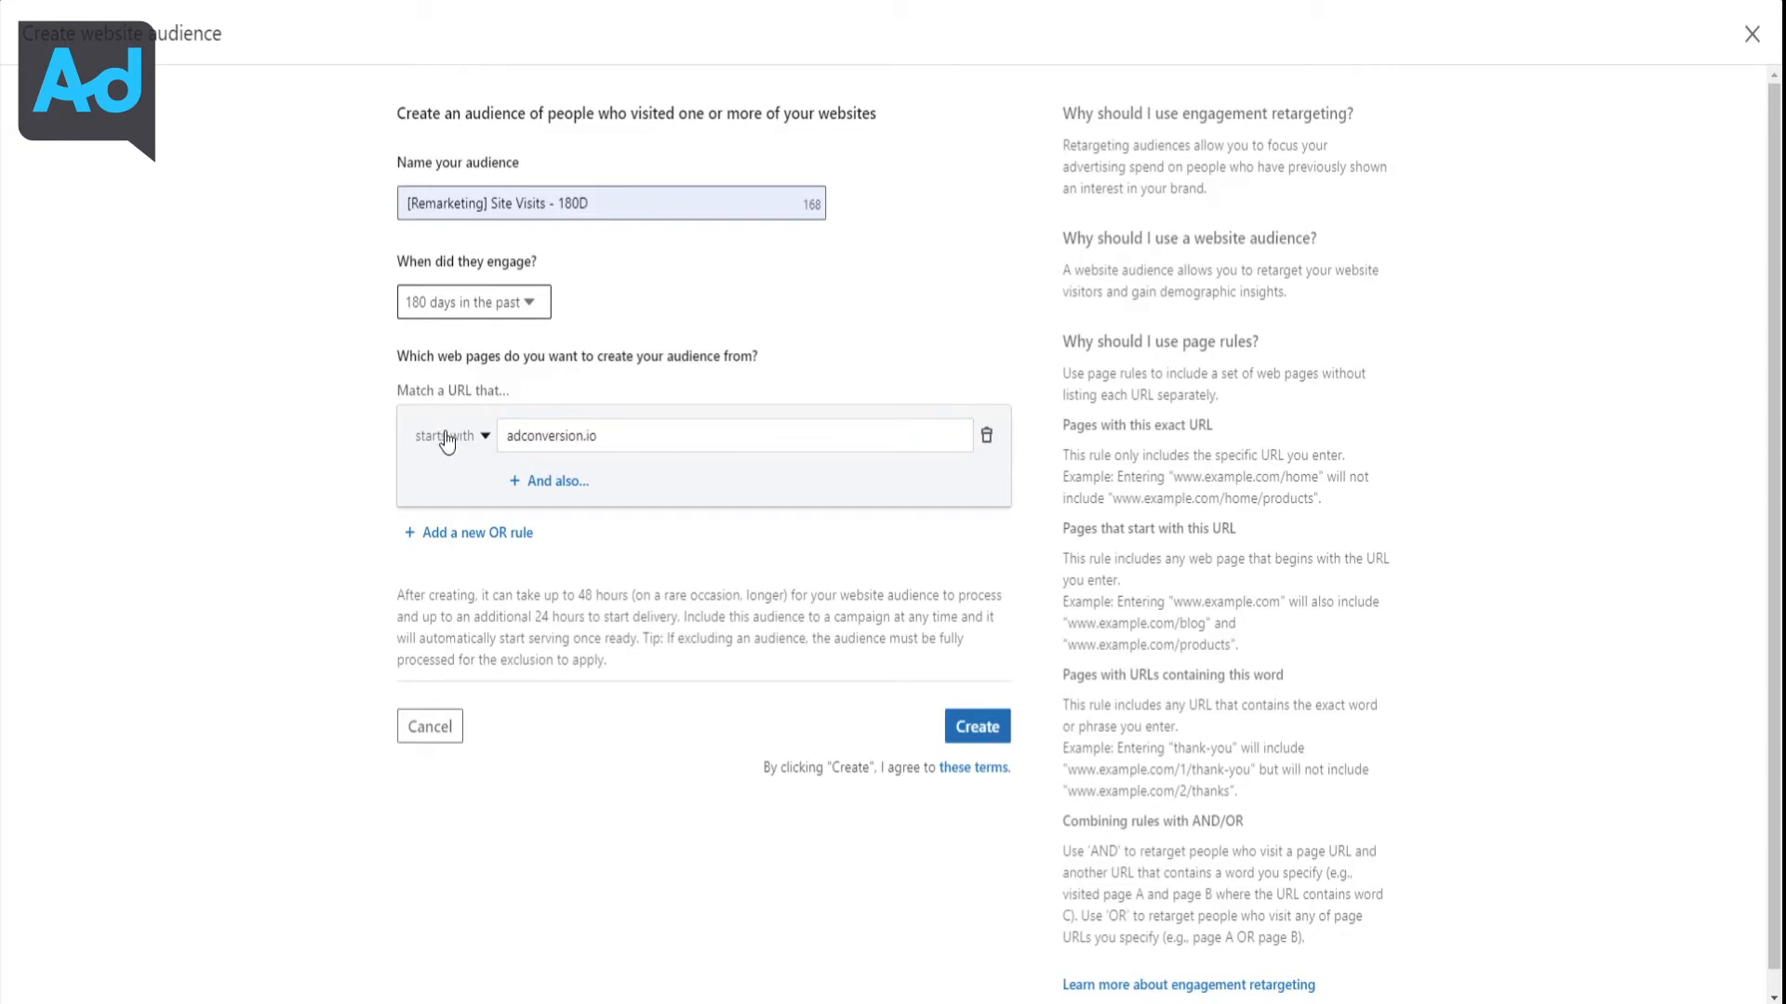
pyautogui.click(564, 430)
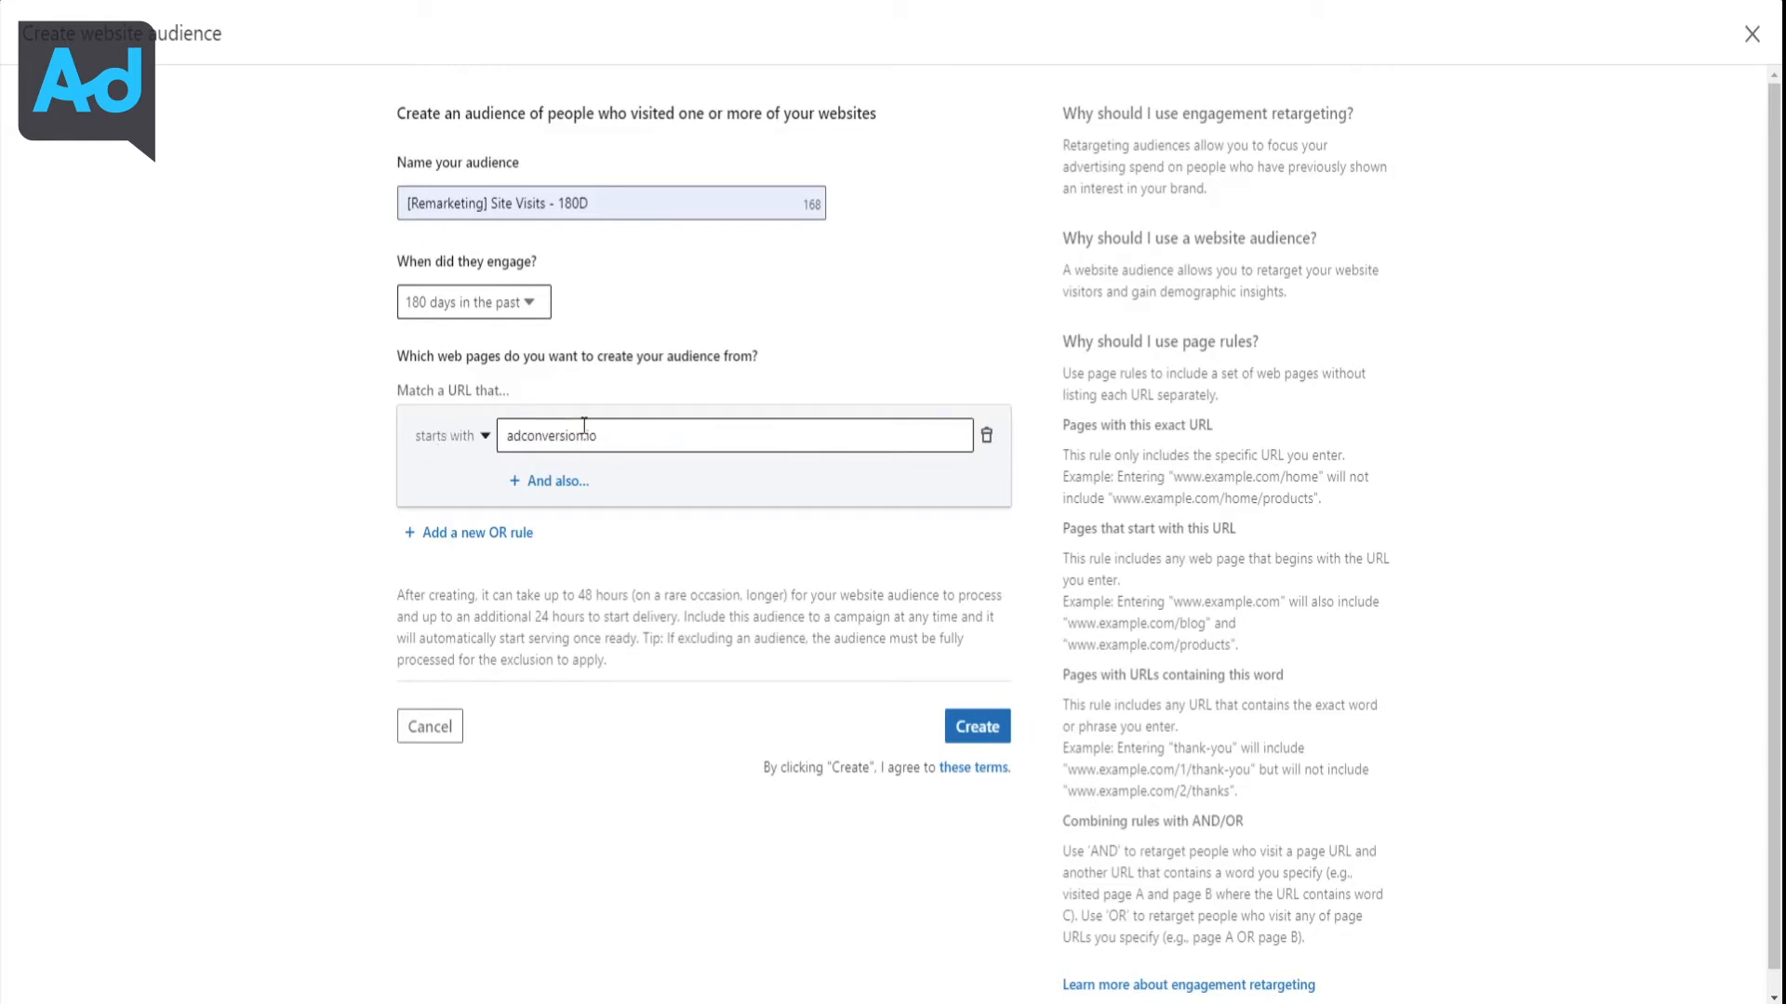
pyautogui.click(269, 406)
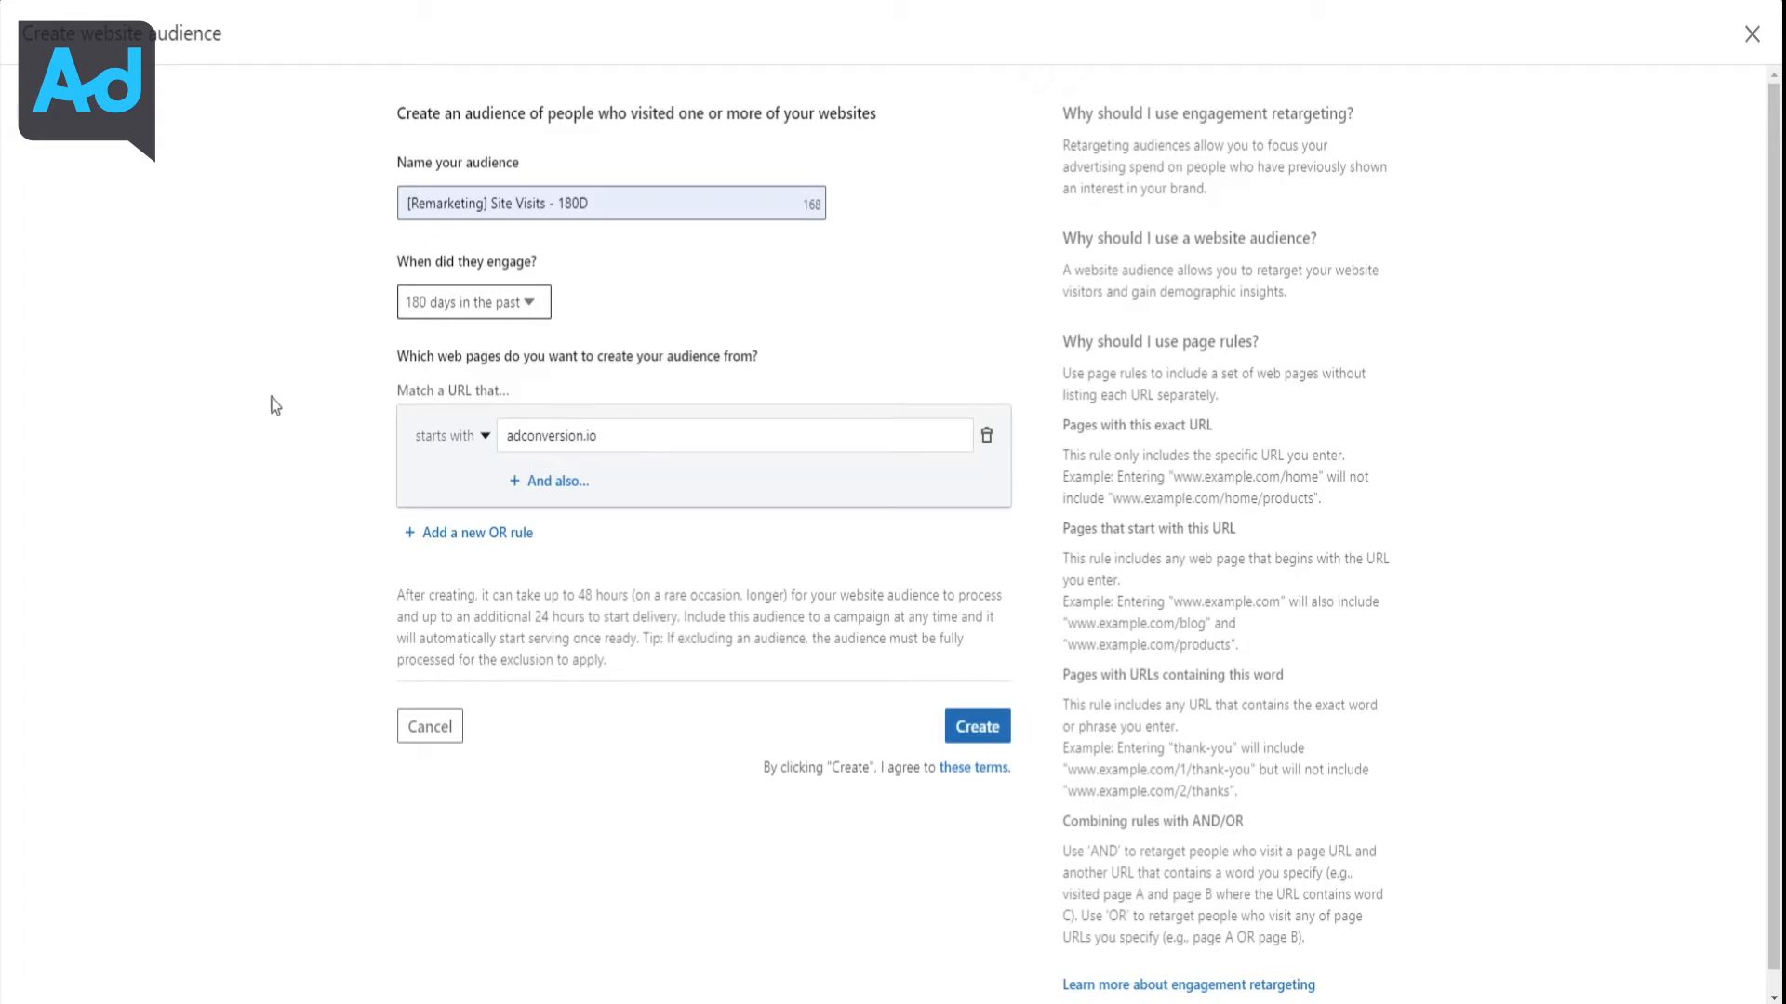
pyautogui.click(997, 733)
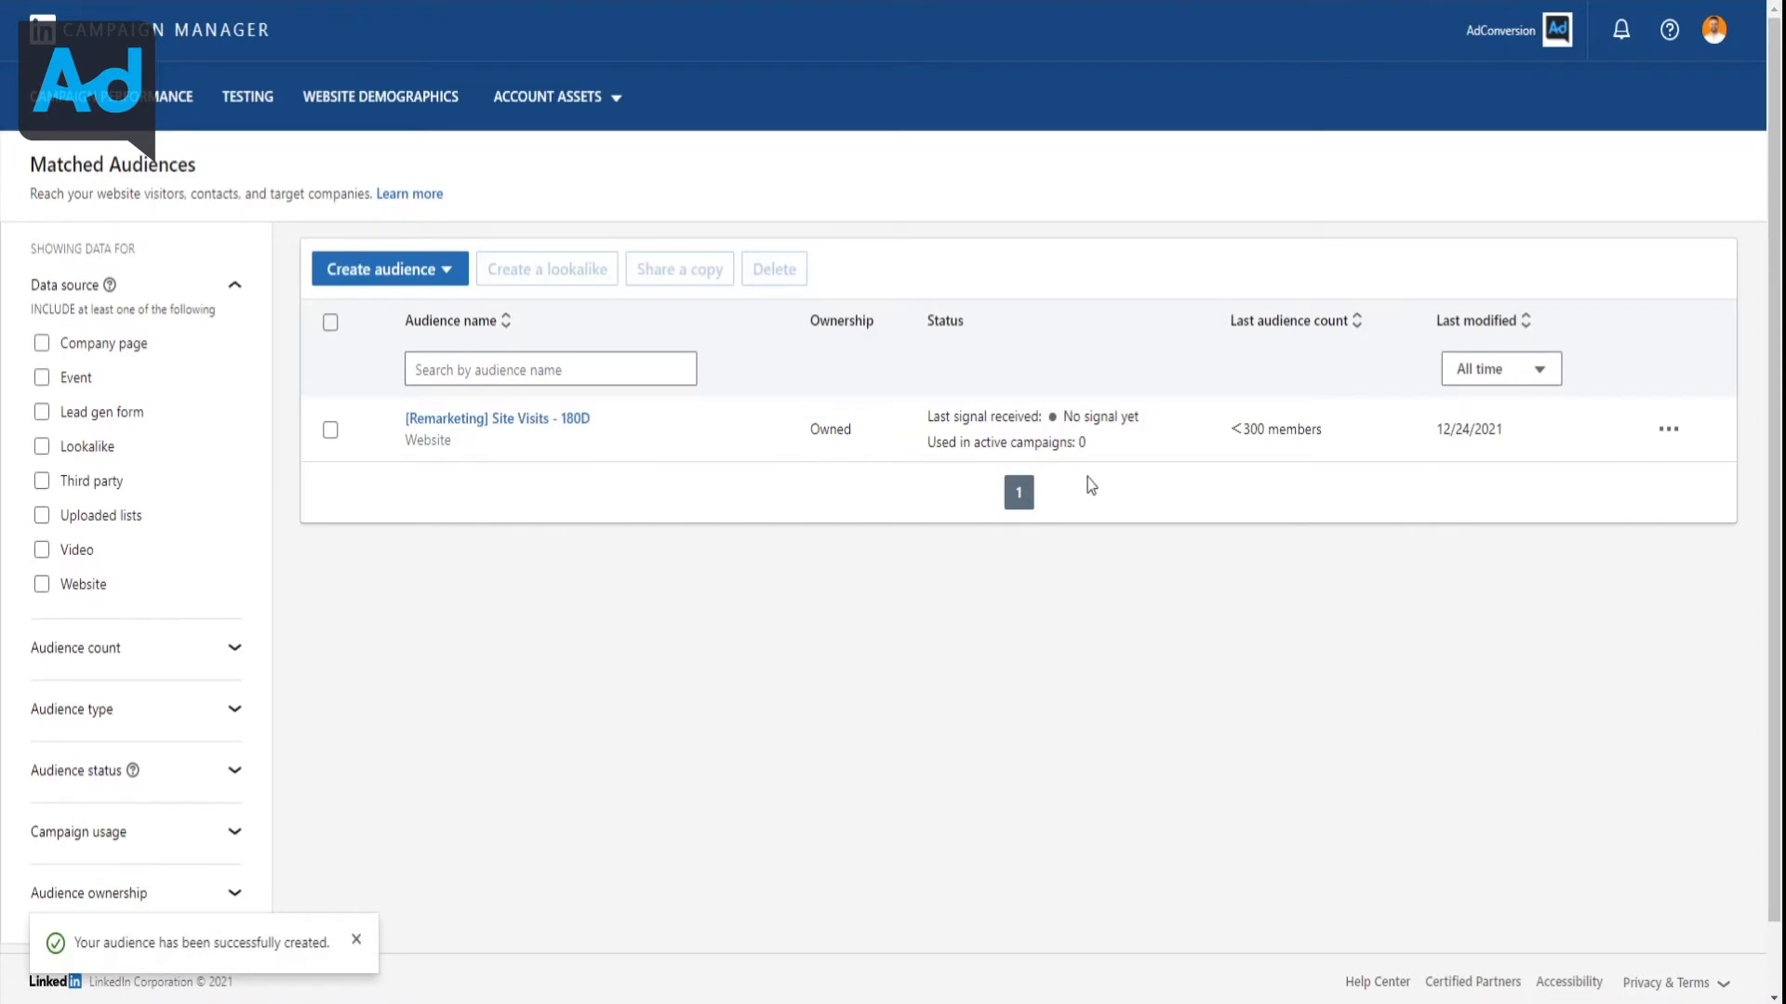
# Review the settings of the newly created website audience without changing them
pyautogui.click(556, 420)
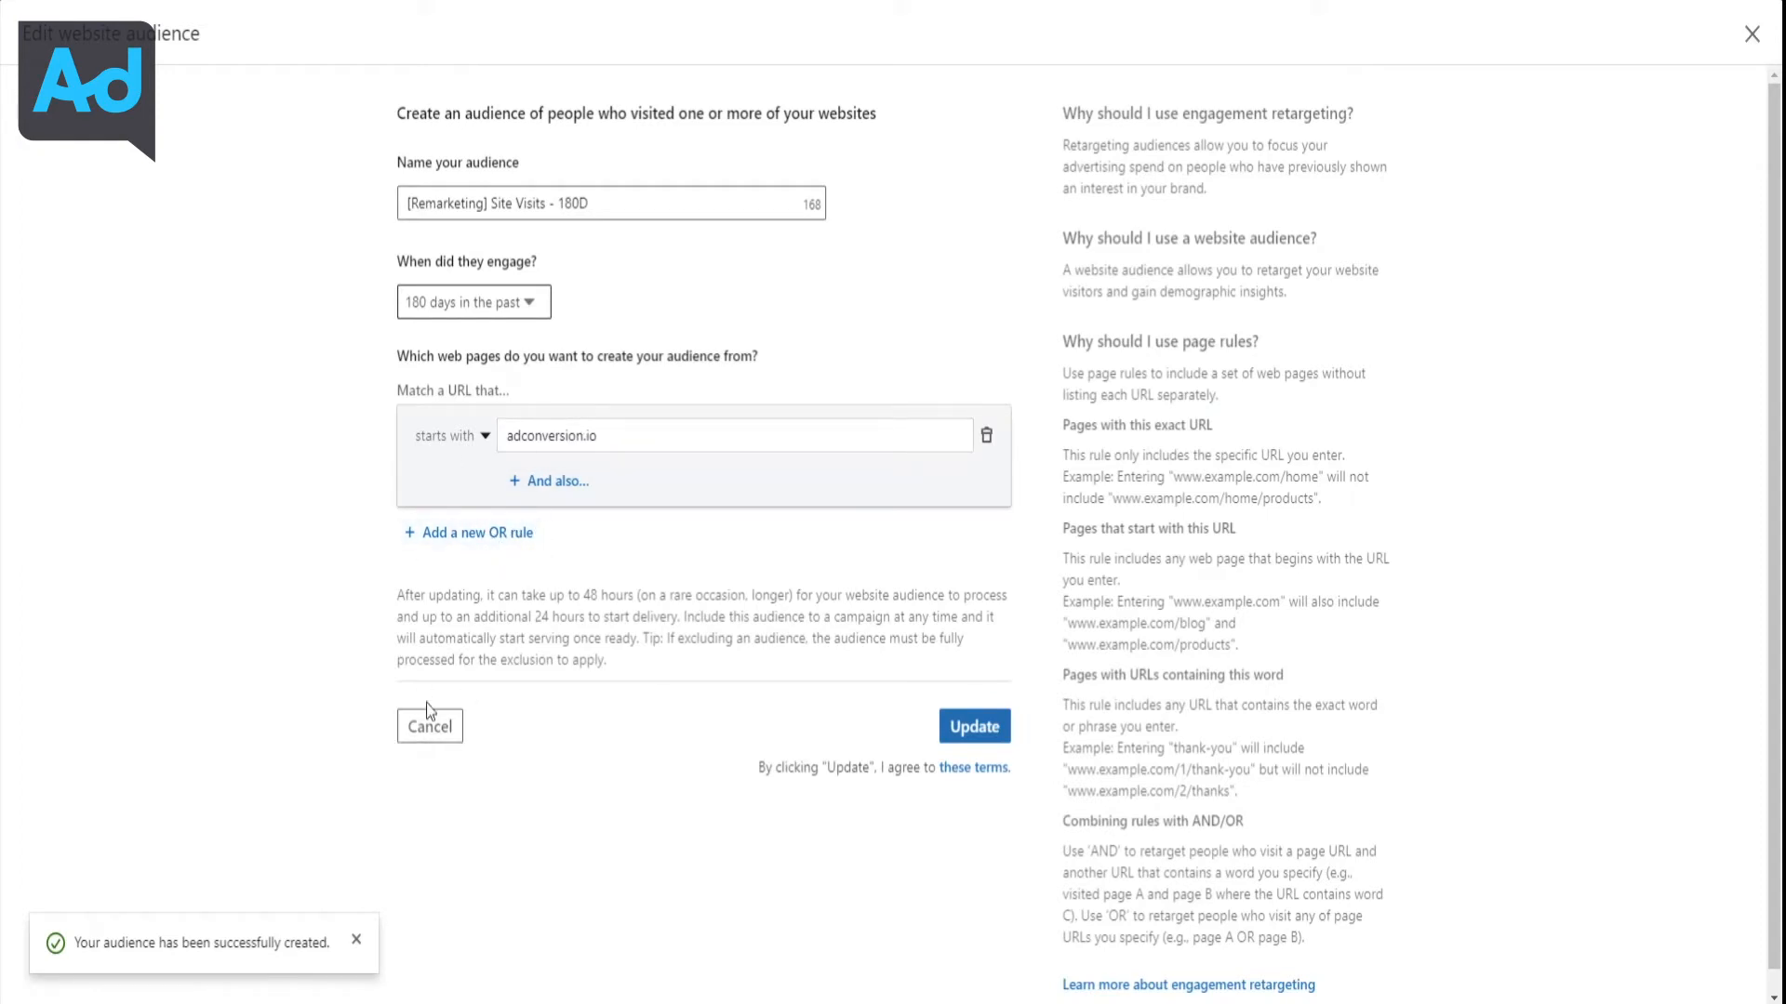
pyautogui.click(434, 735)
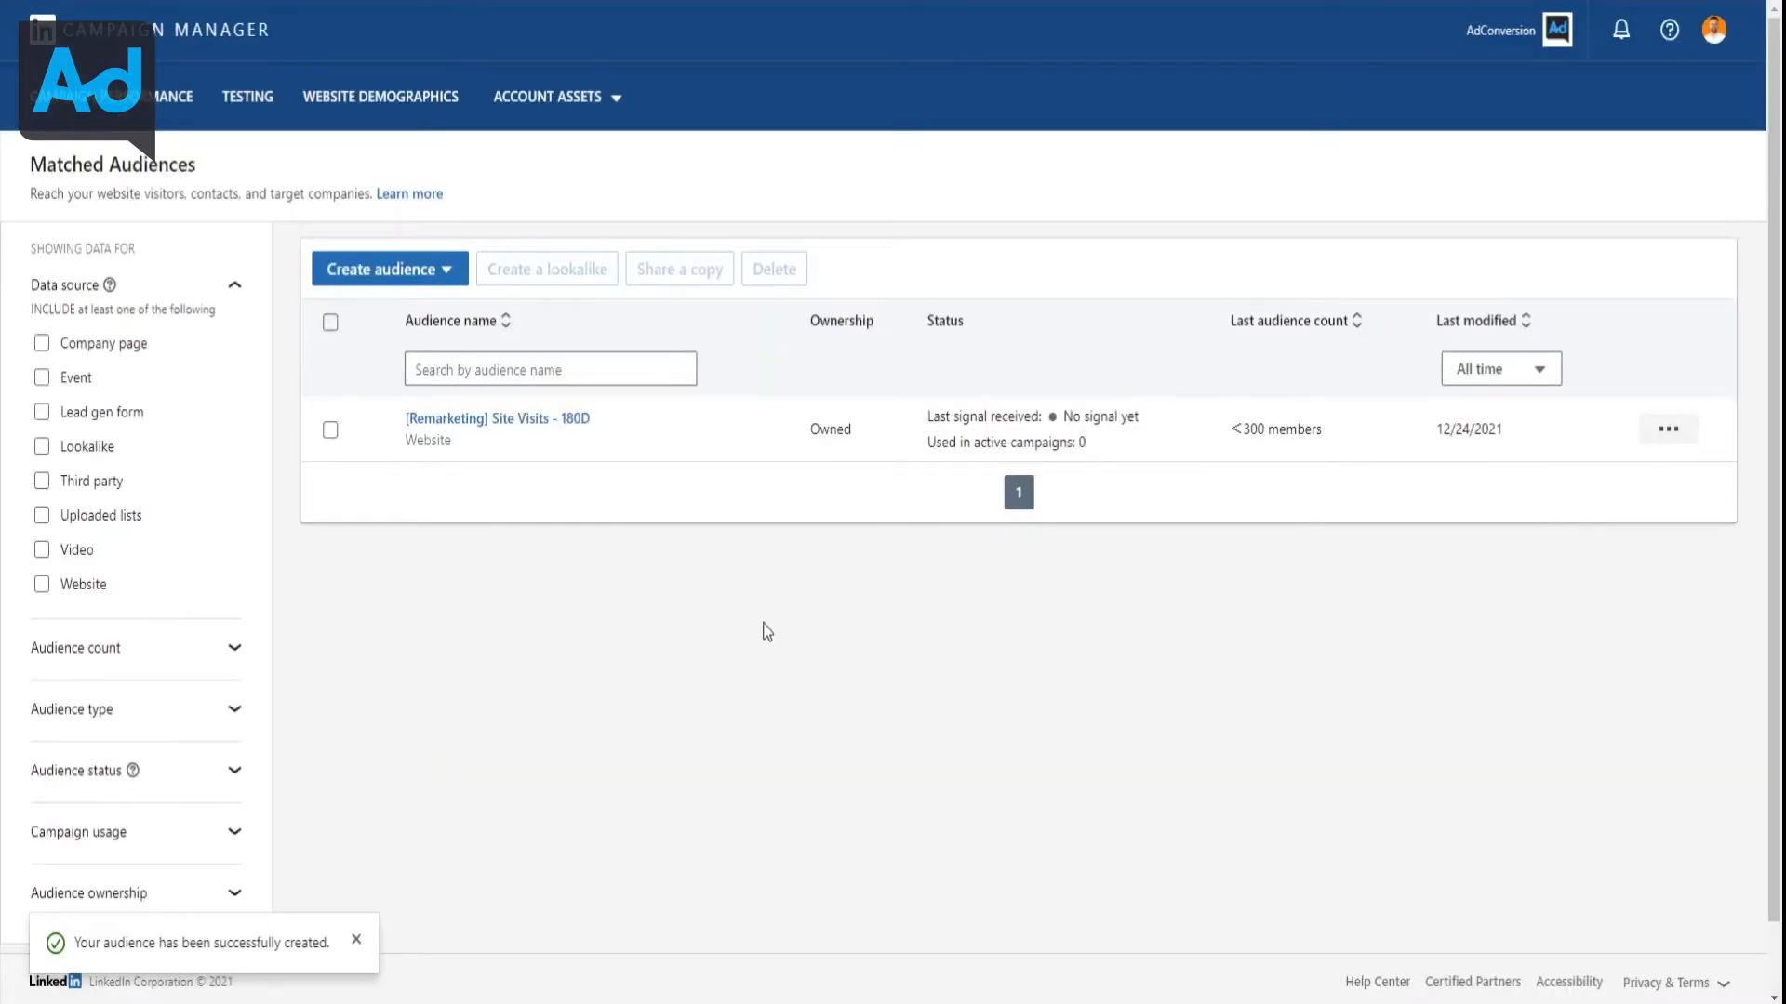
# Start a company page retargeting audience named "[Remarketing] Company Visits - 180D"
pyautogui.click(421, 271)
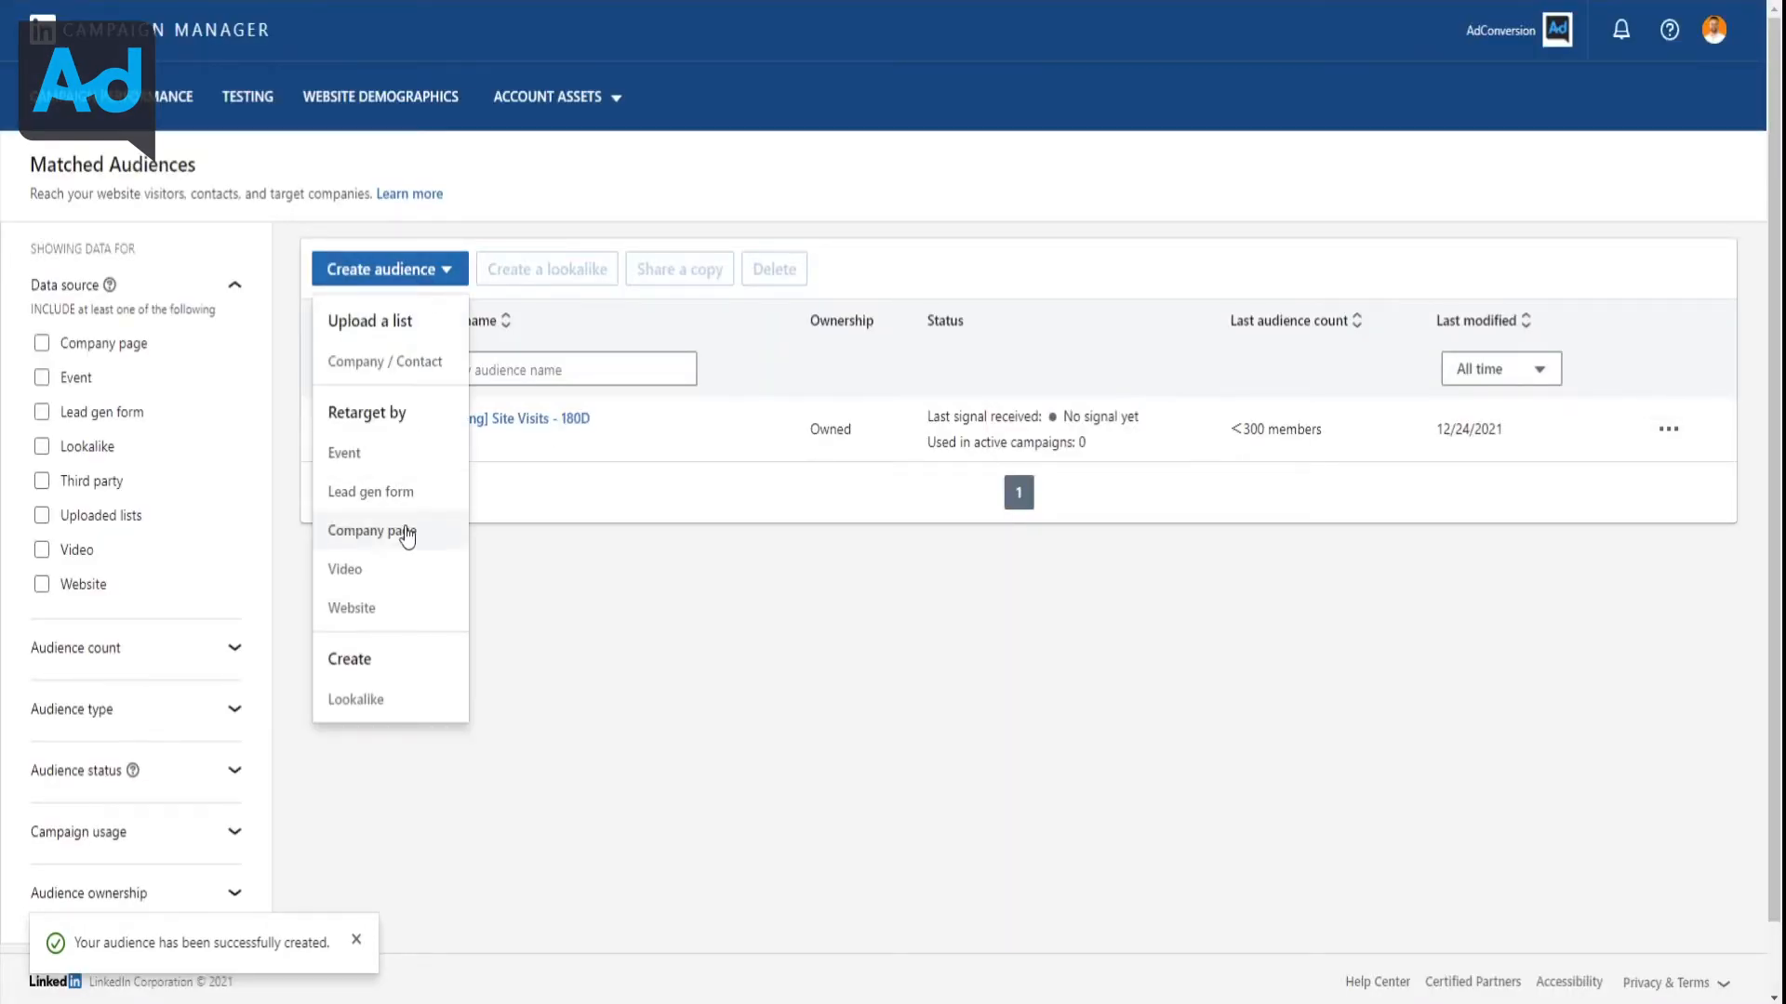
pyautogui.click(368, 528)
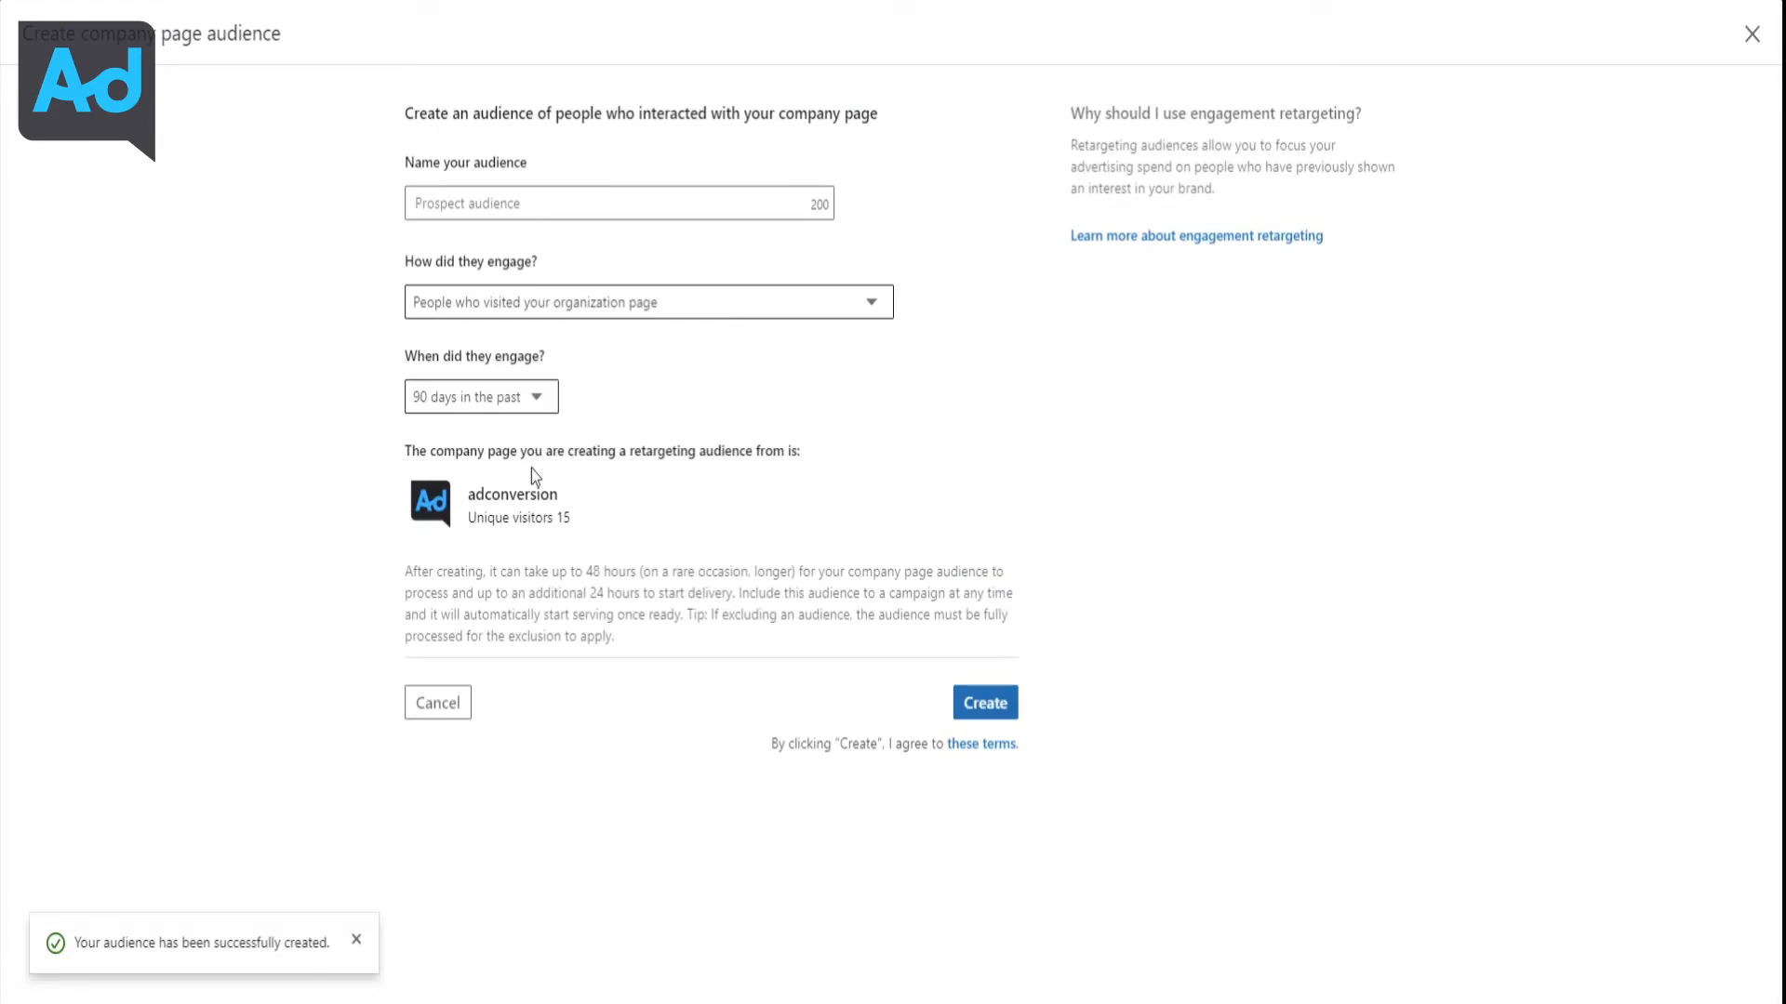
pyautogui.click(550, 193)
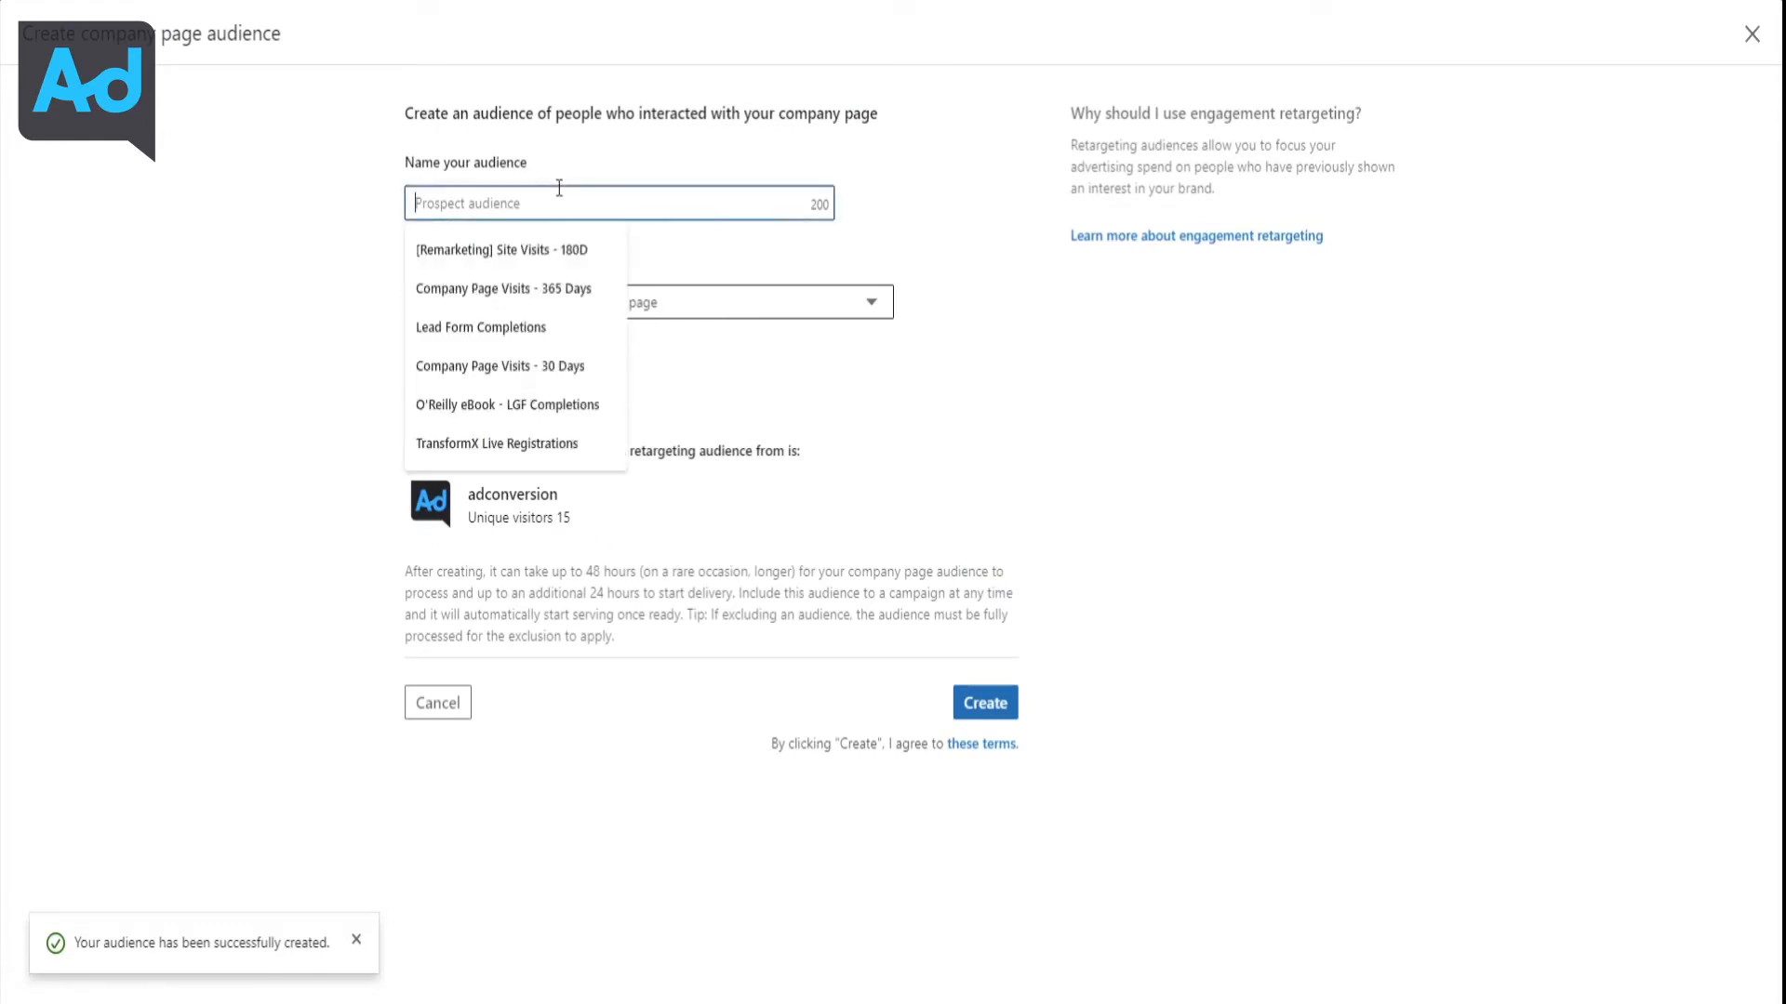
pyautogui.click(538, 251)
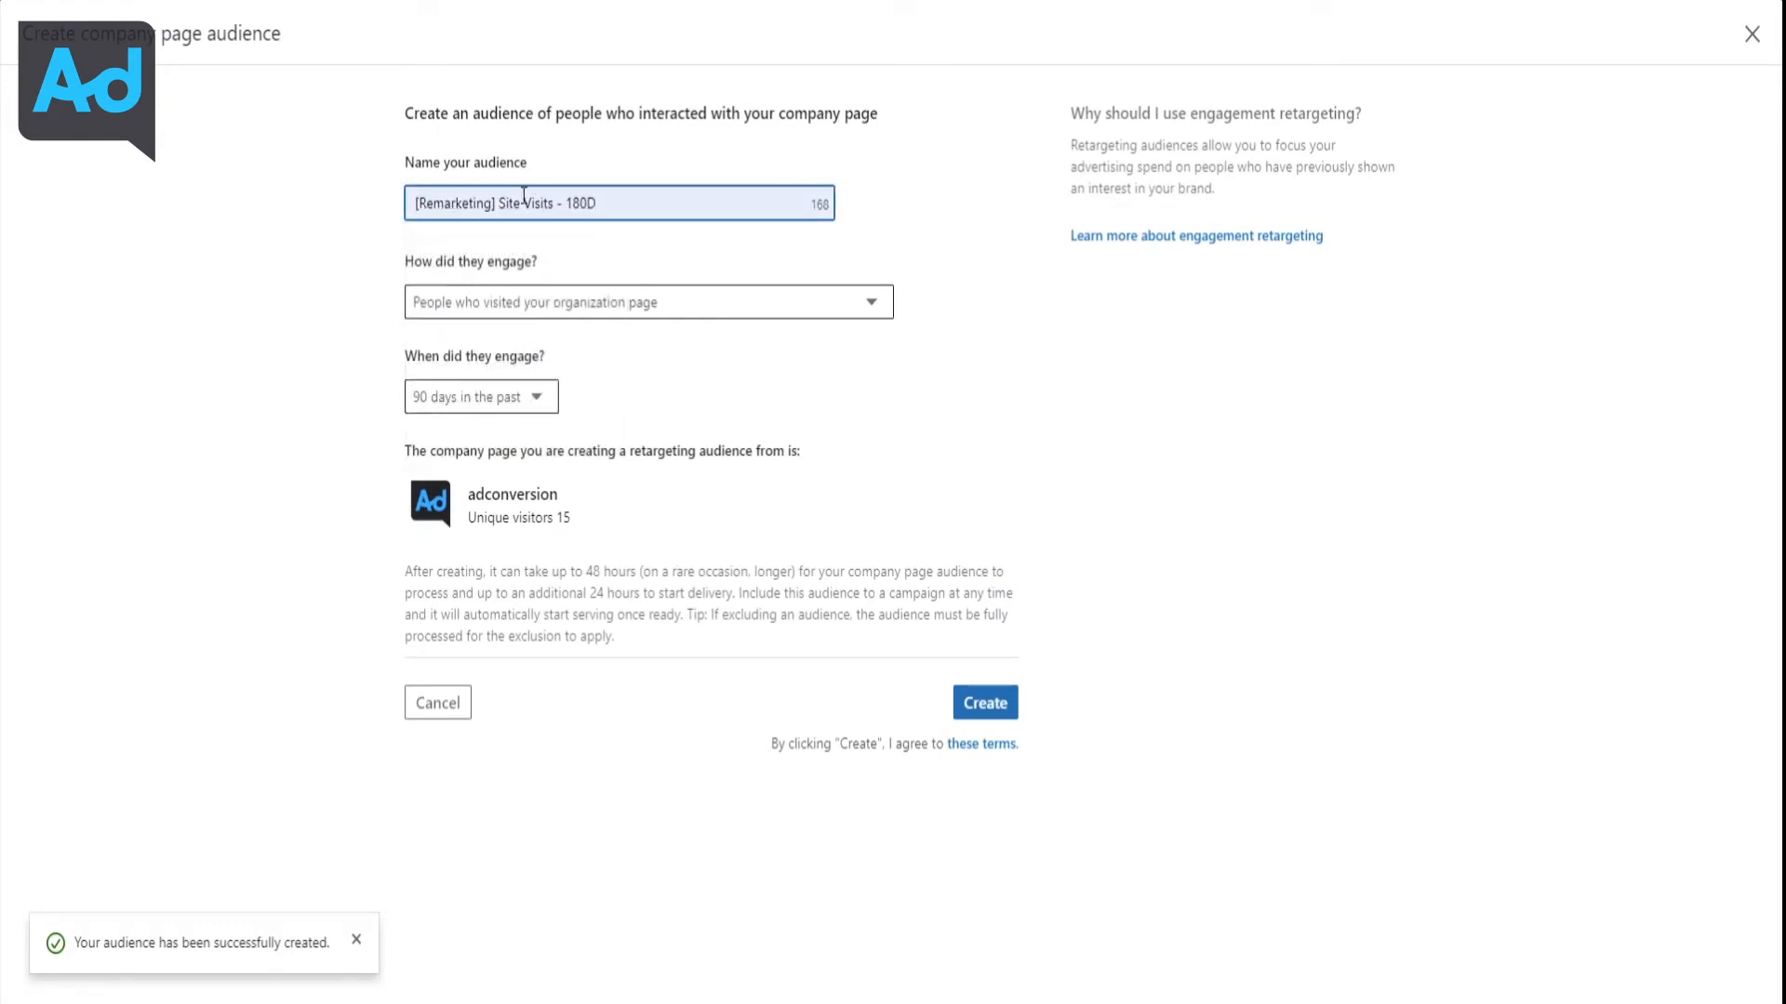
pyautogui.click(531, 195)
pyautogui.press('BackSpace')
pyautogui.press('BackSpace')
pyautogui.press('BackSpace')
pyautogui.press('BackSpace')
pyautogui.write('Com')
pyautogui.write('pany')
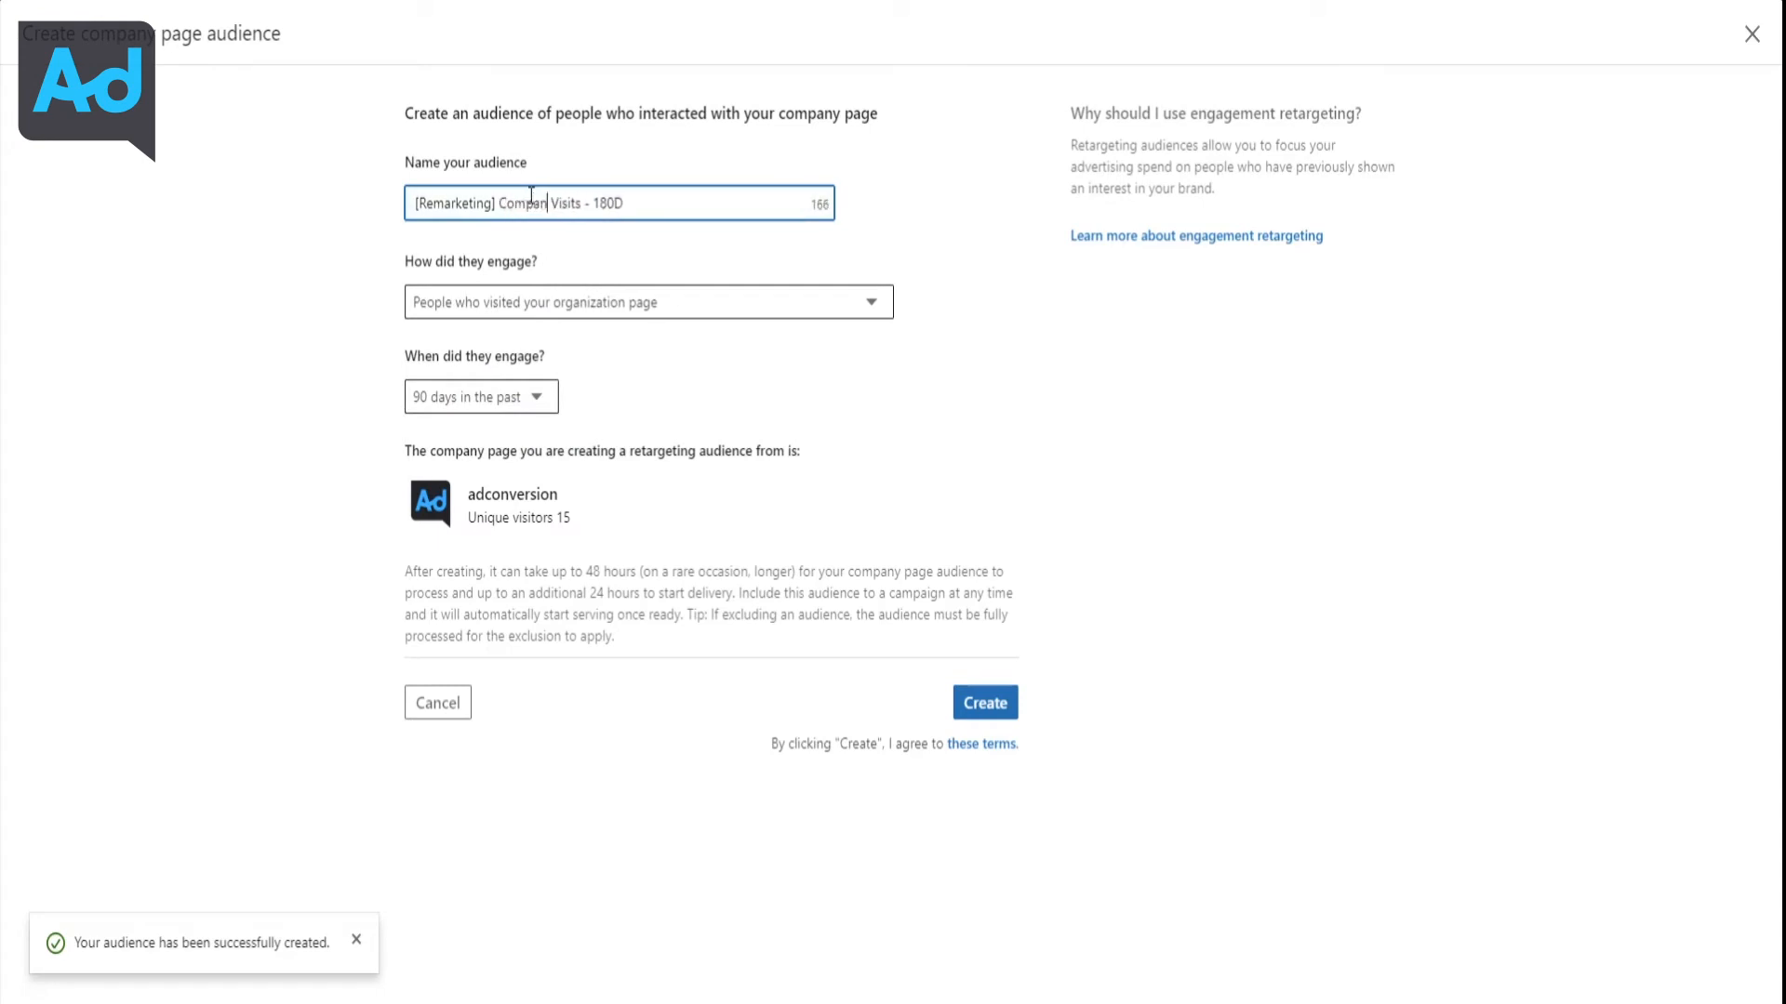
# Set the engagement period to 180 days in the past for people who visited the organization page, and create the company page audience
pyautogui.click(428, 402)
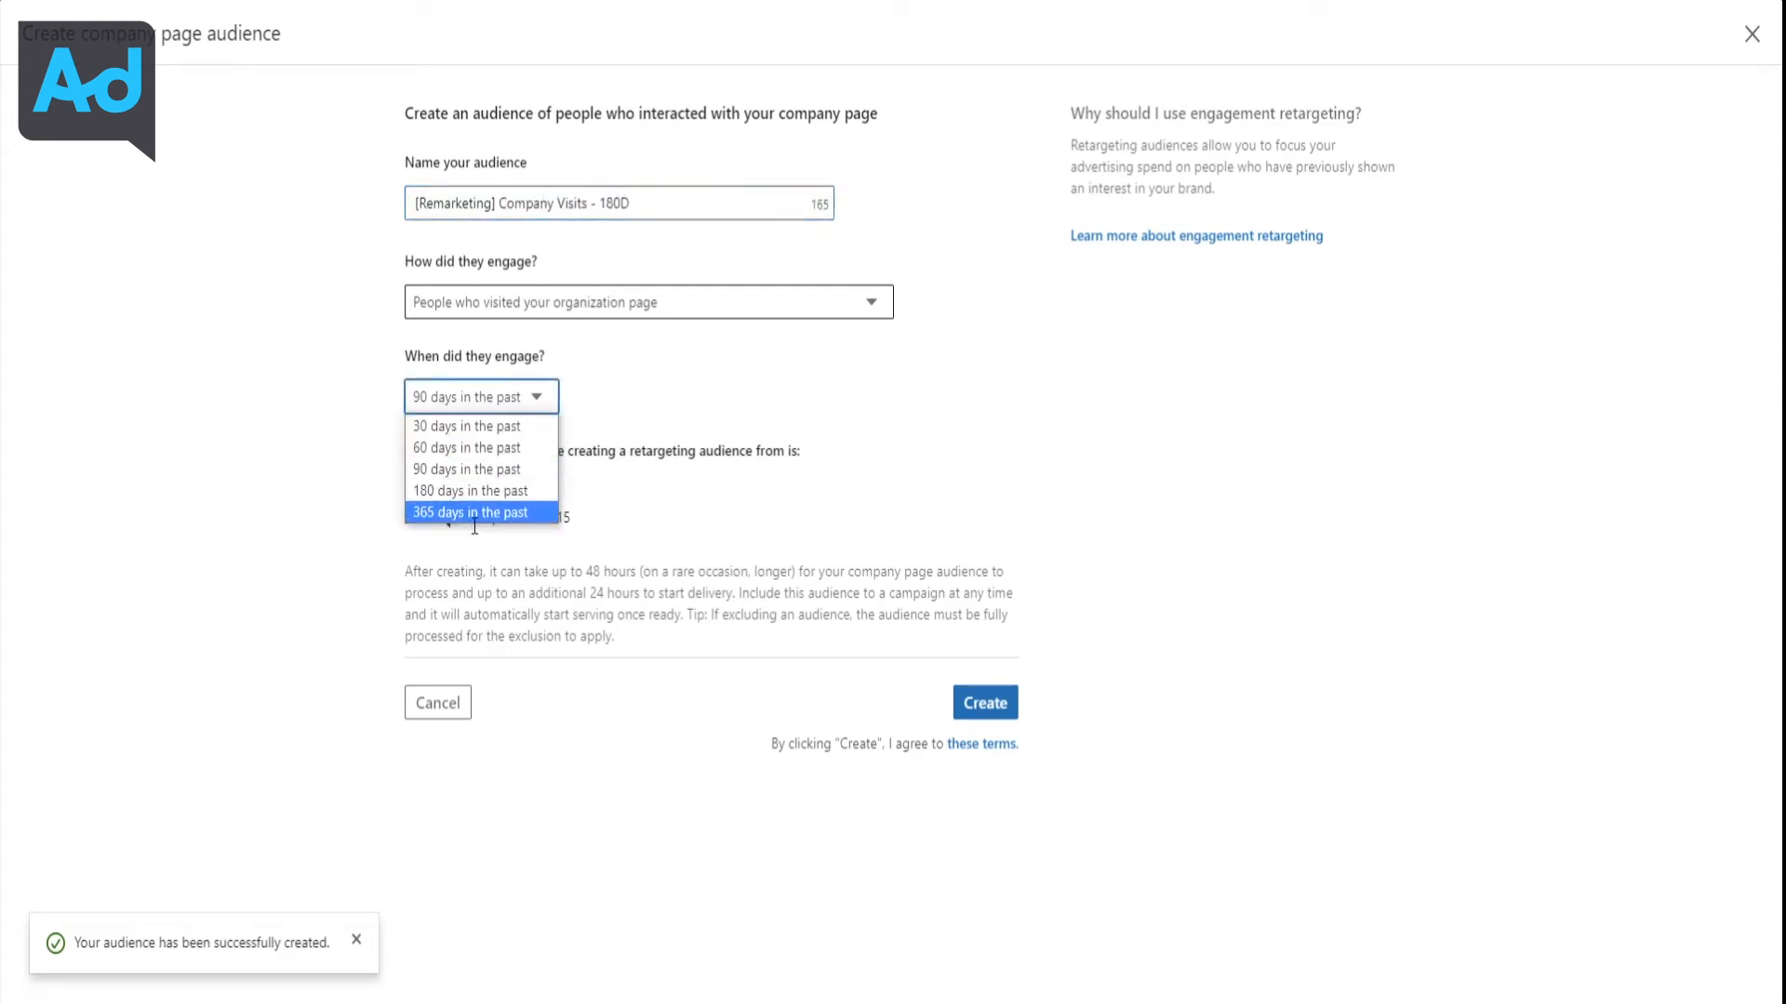
pyautogui.click(471, 492)
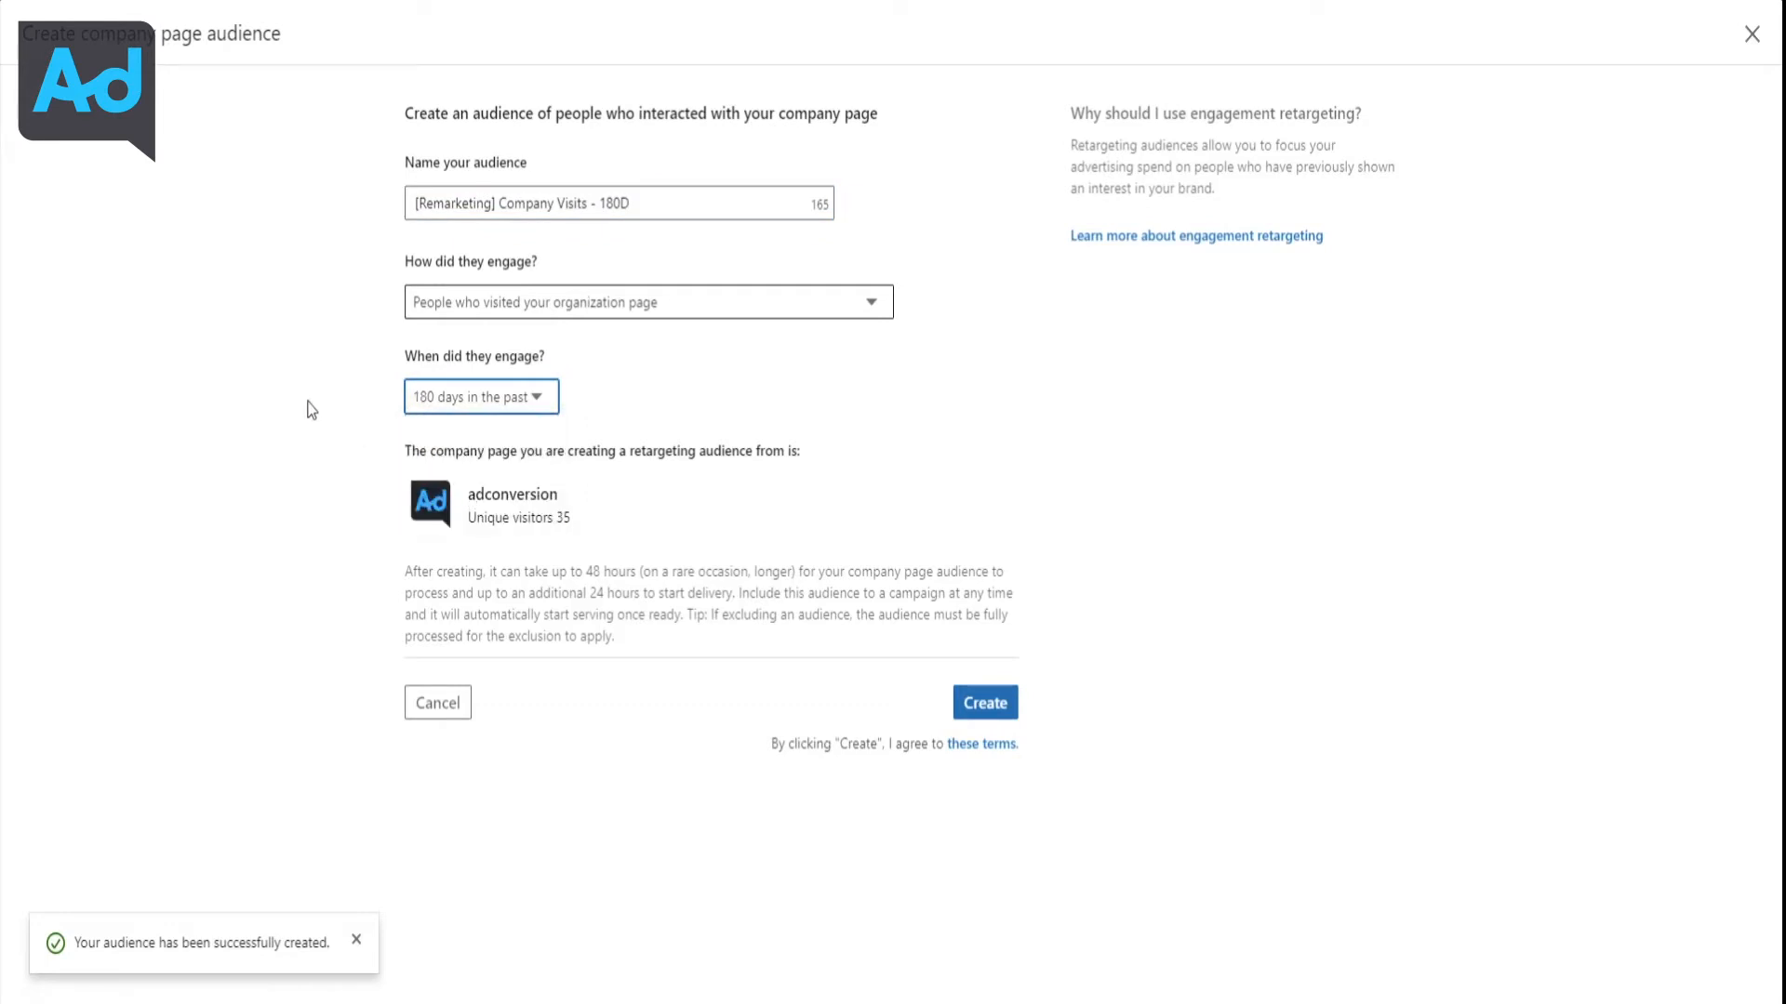
pyautogui.click(517, 304)
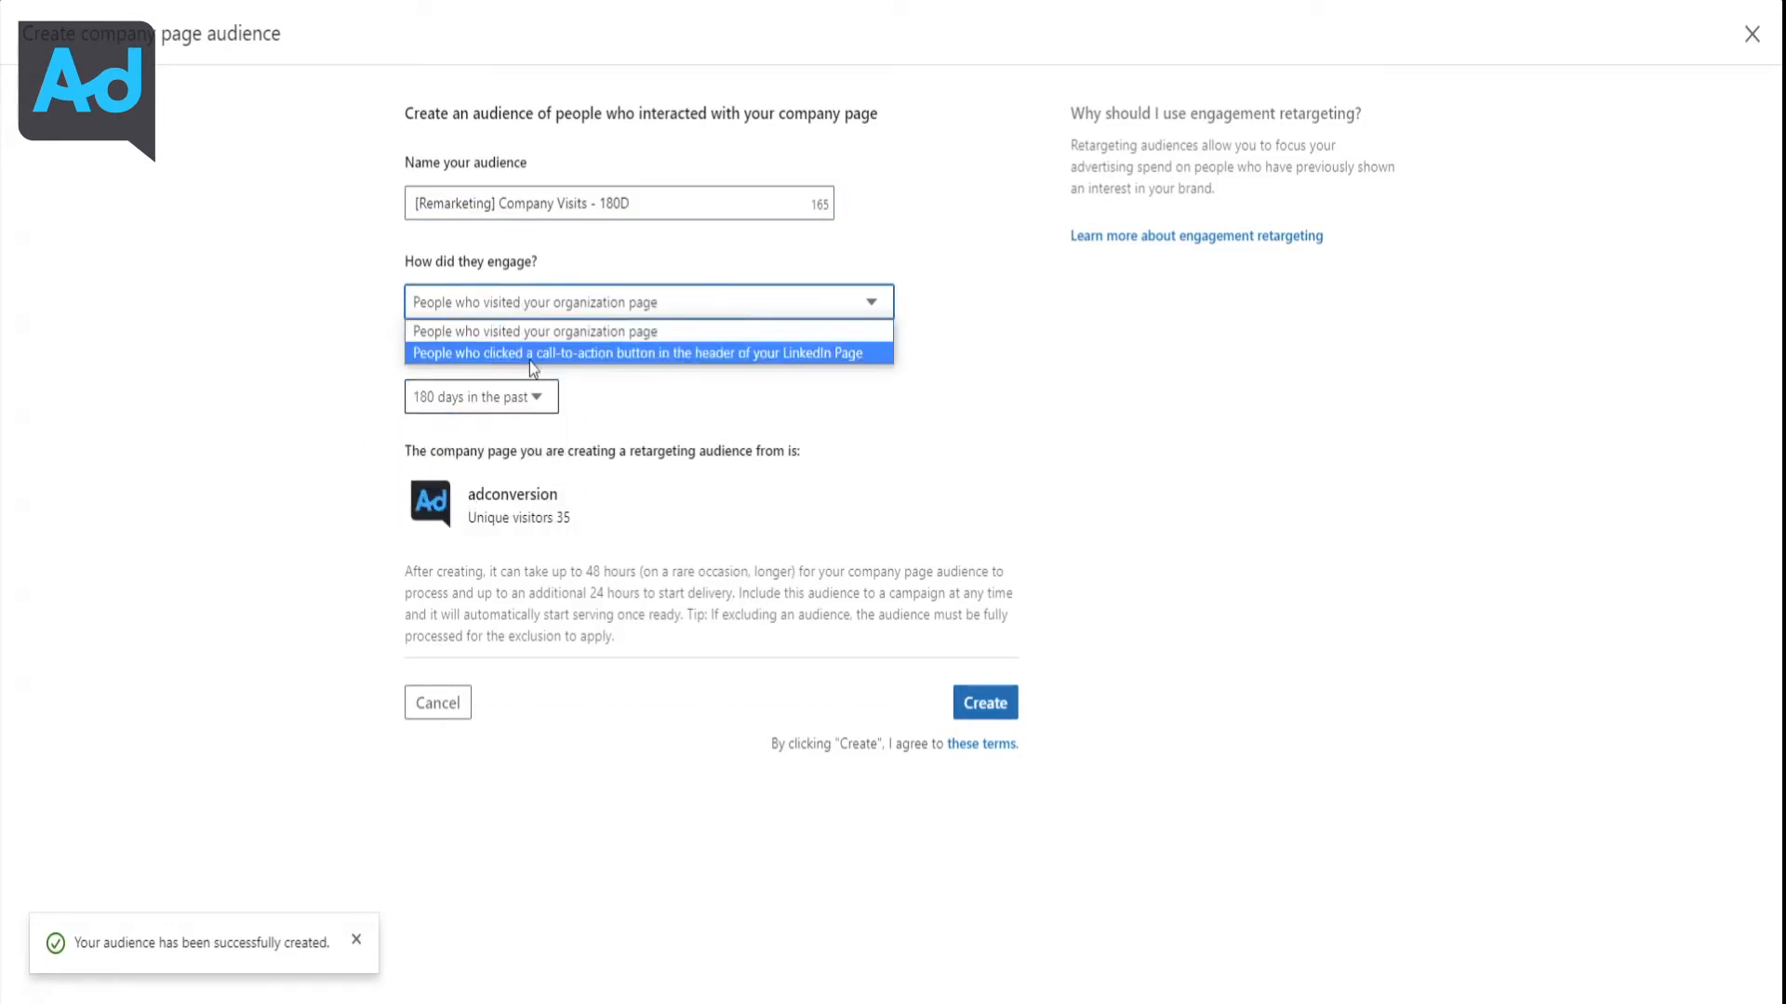
pyautogui.click(667, 331)
pyautogui.click(1004, 702)
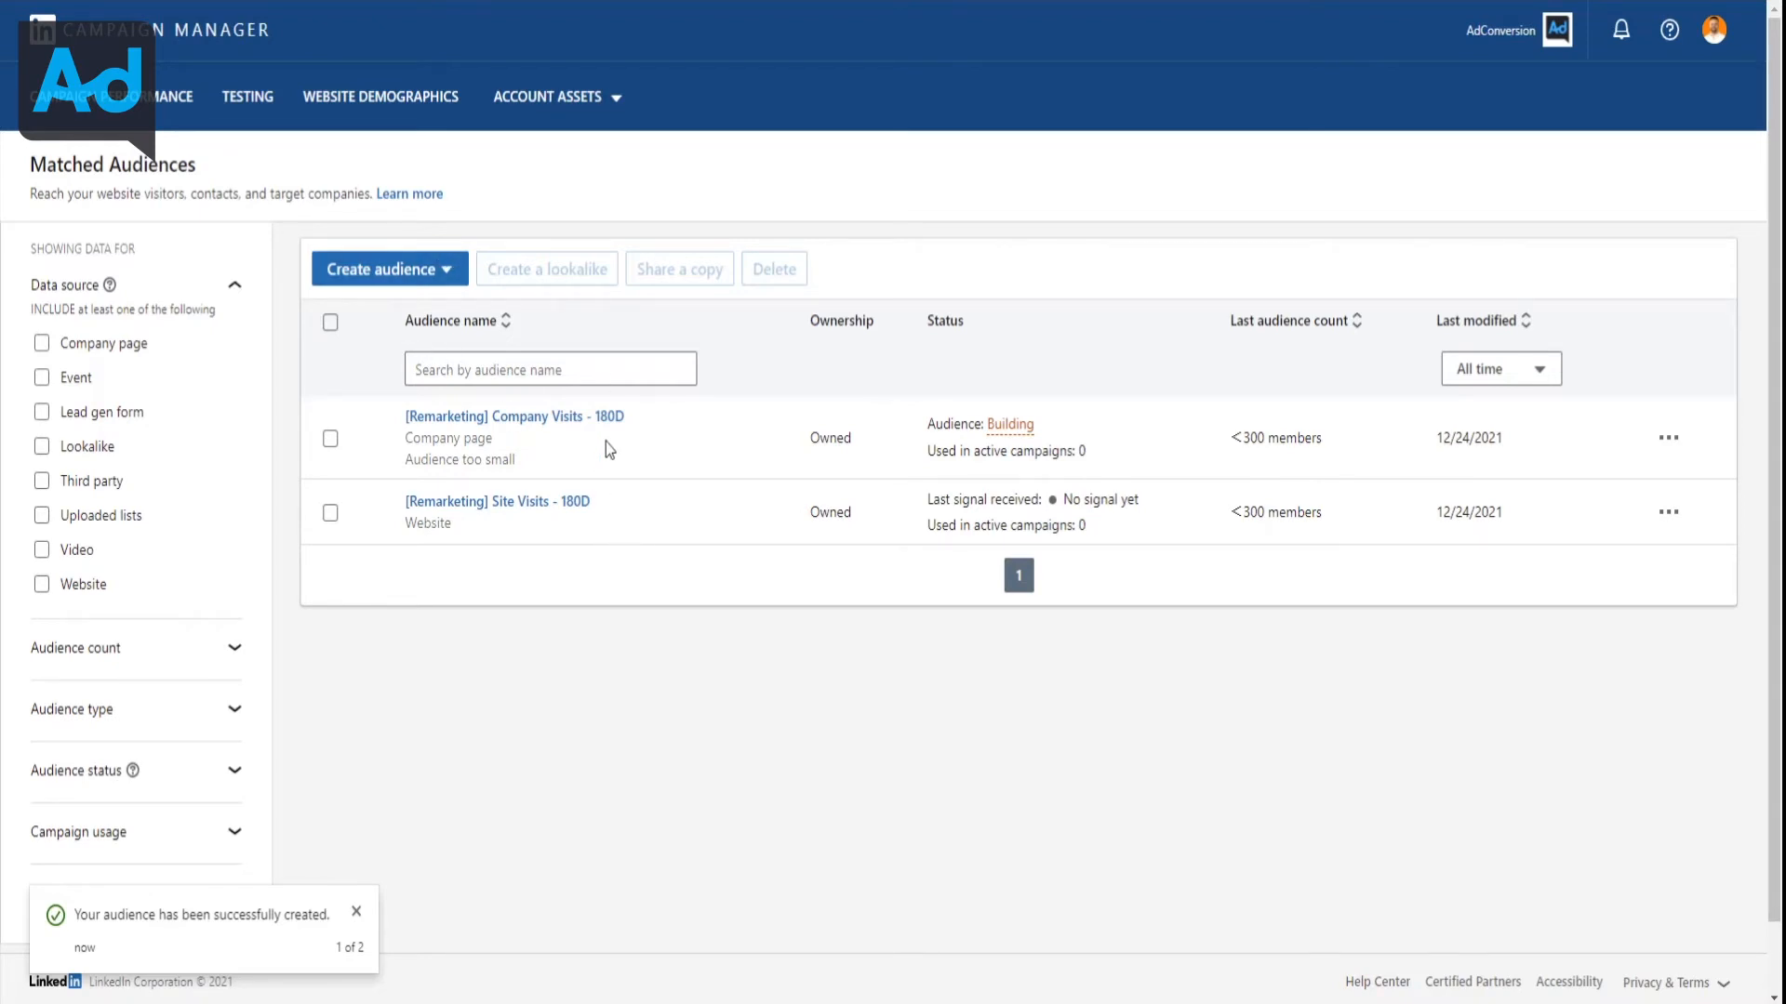
# Start another website retargeting audience and fill in the suggested name "[Exclude] 90D LGF Completions"
pyautogui.click(438, 276)
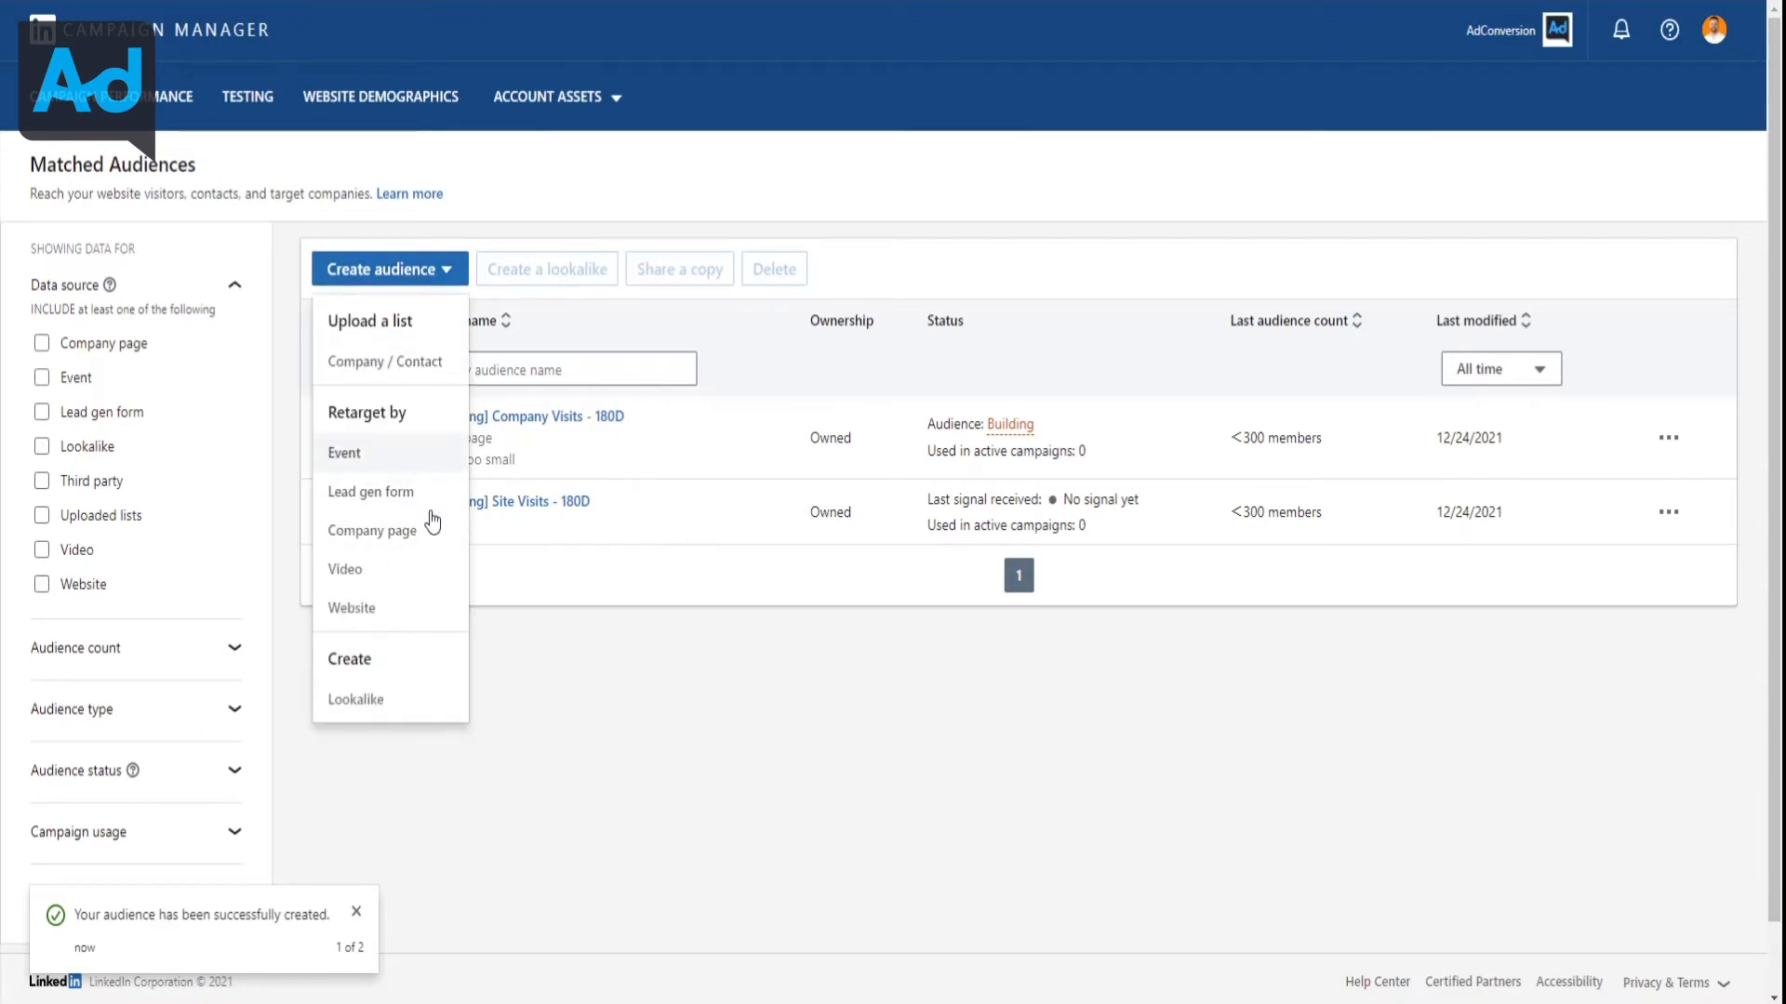
pyautogui.click(437, 607)
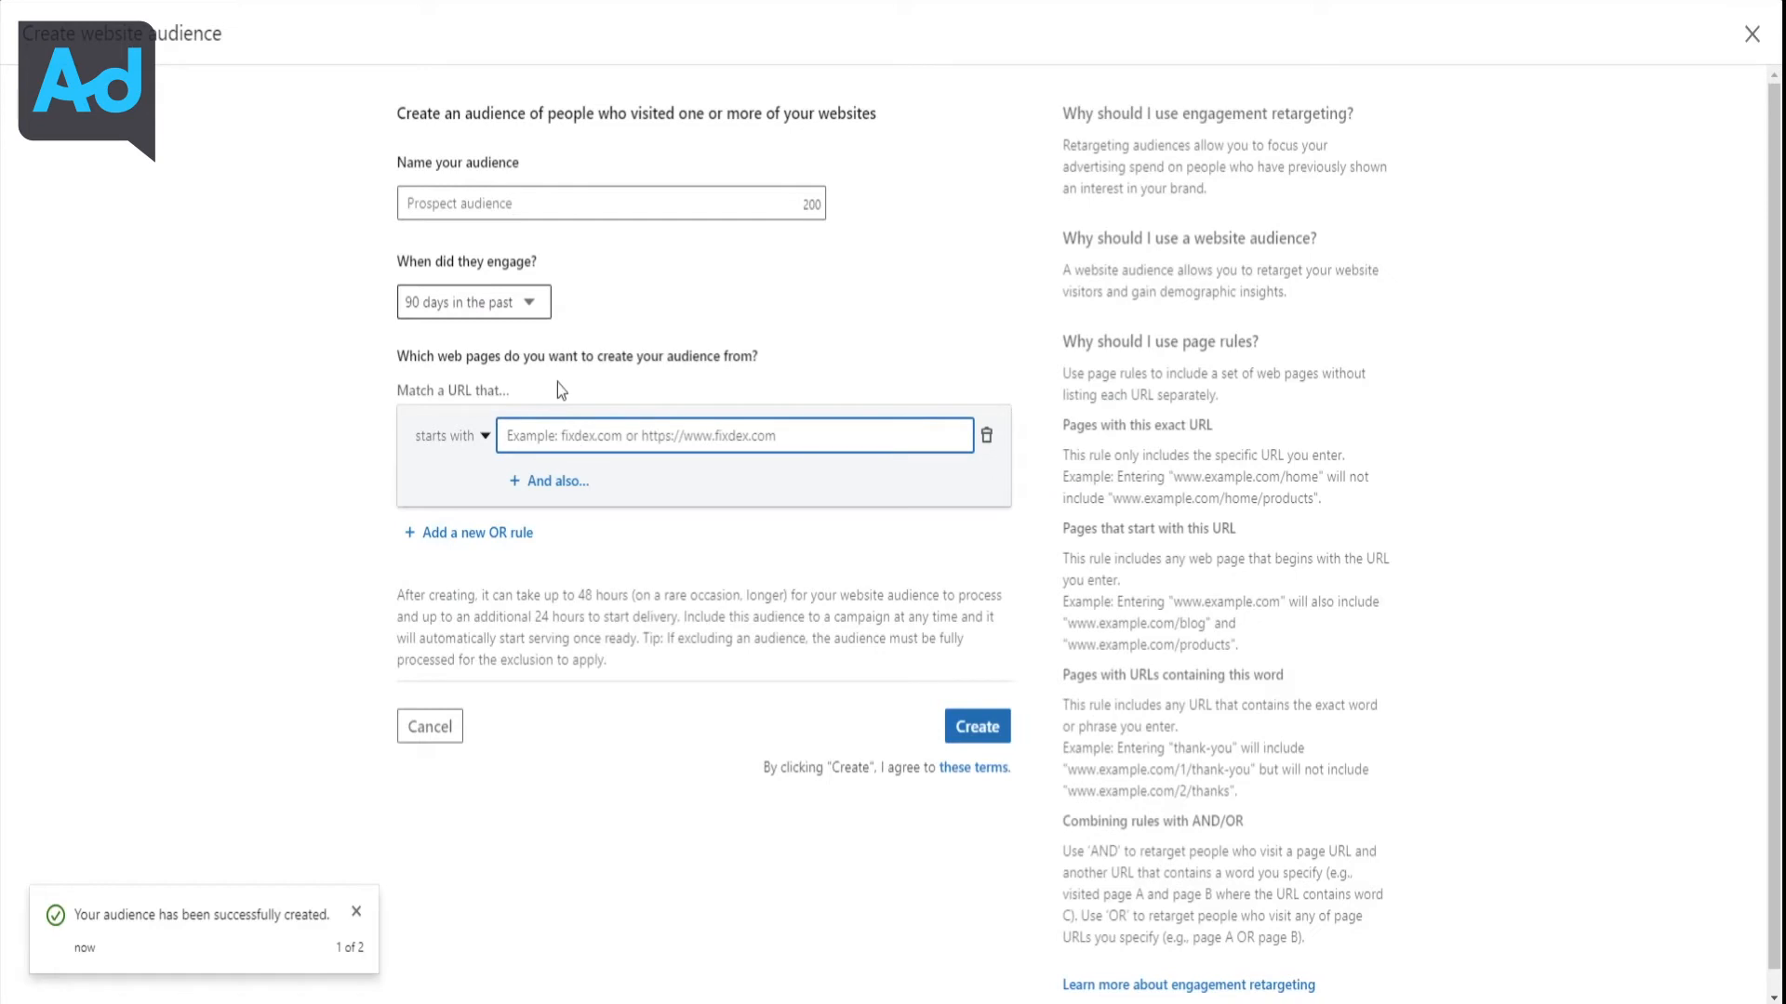
pyautogui.click(439, 205)
pyautogui.write('[Exclude')
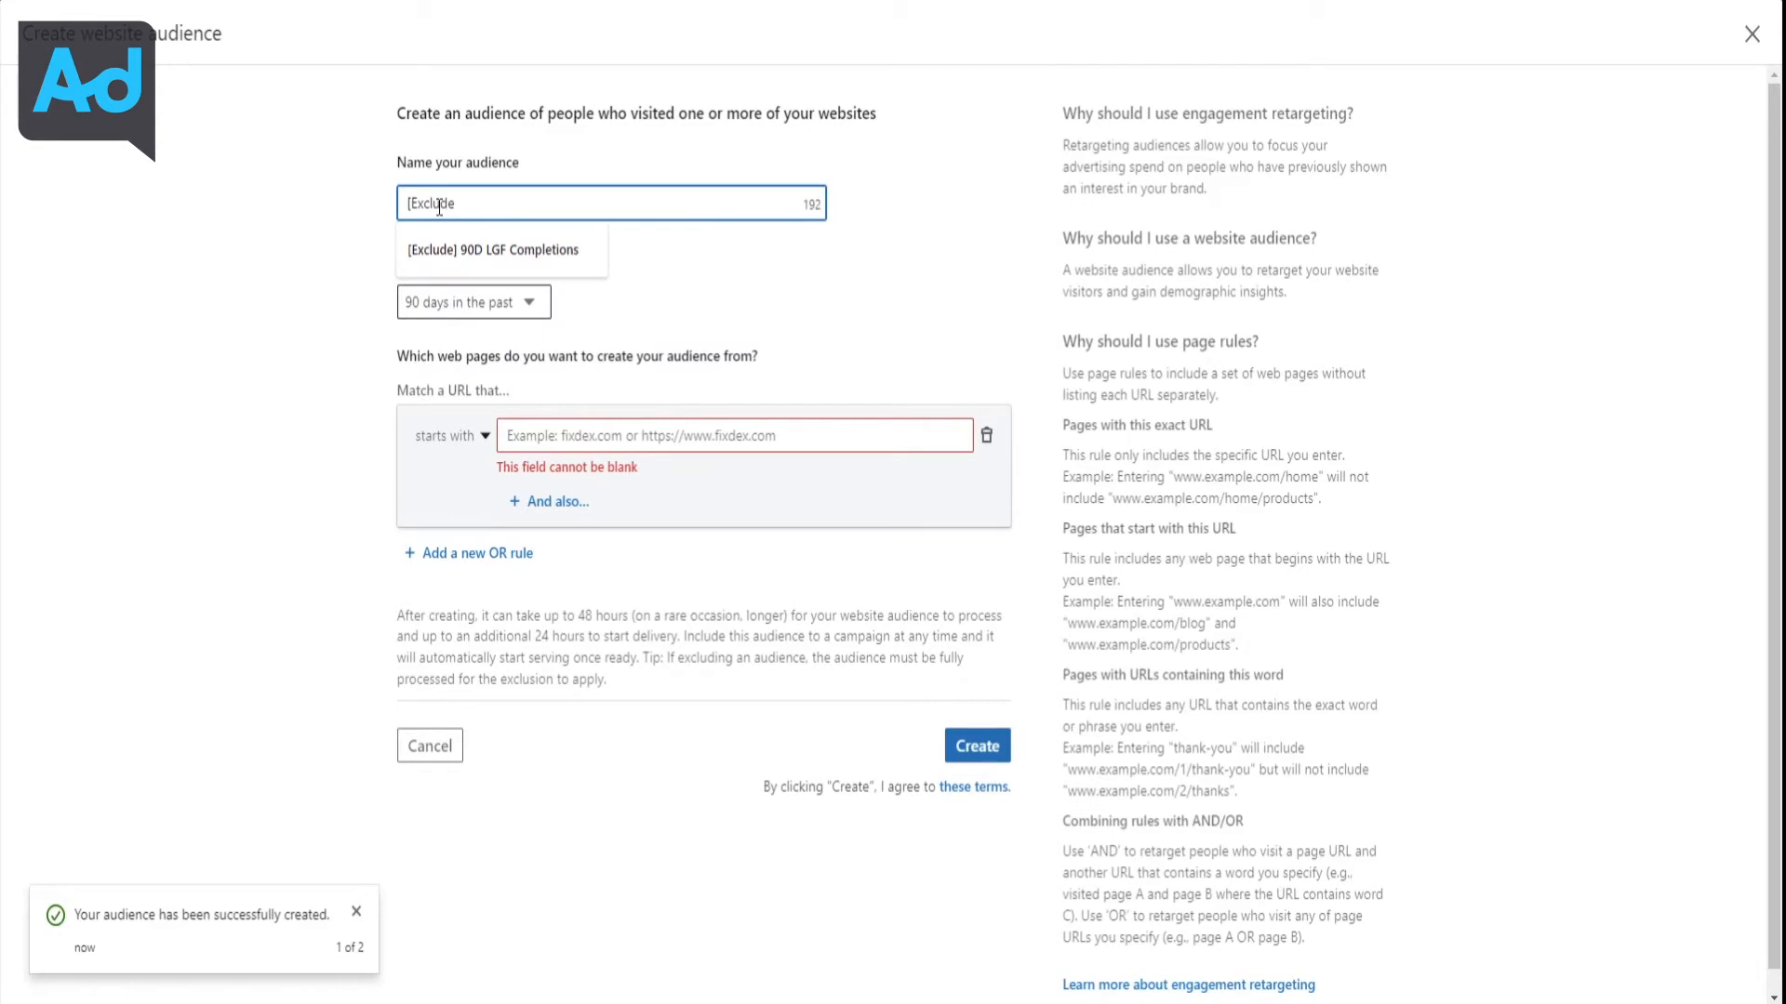
pyautogui.press('Down')
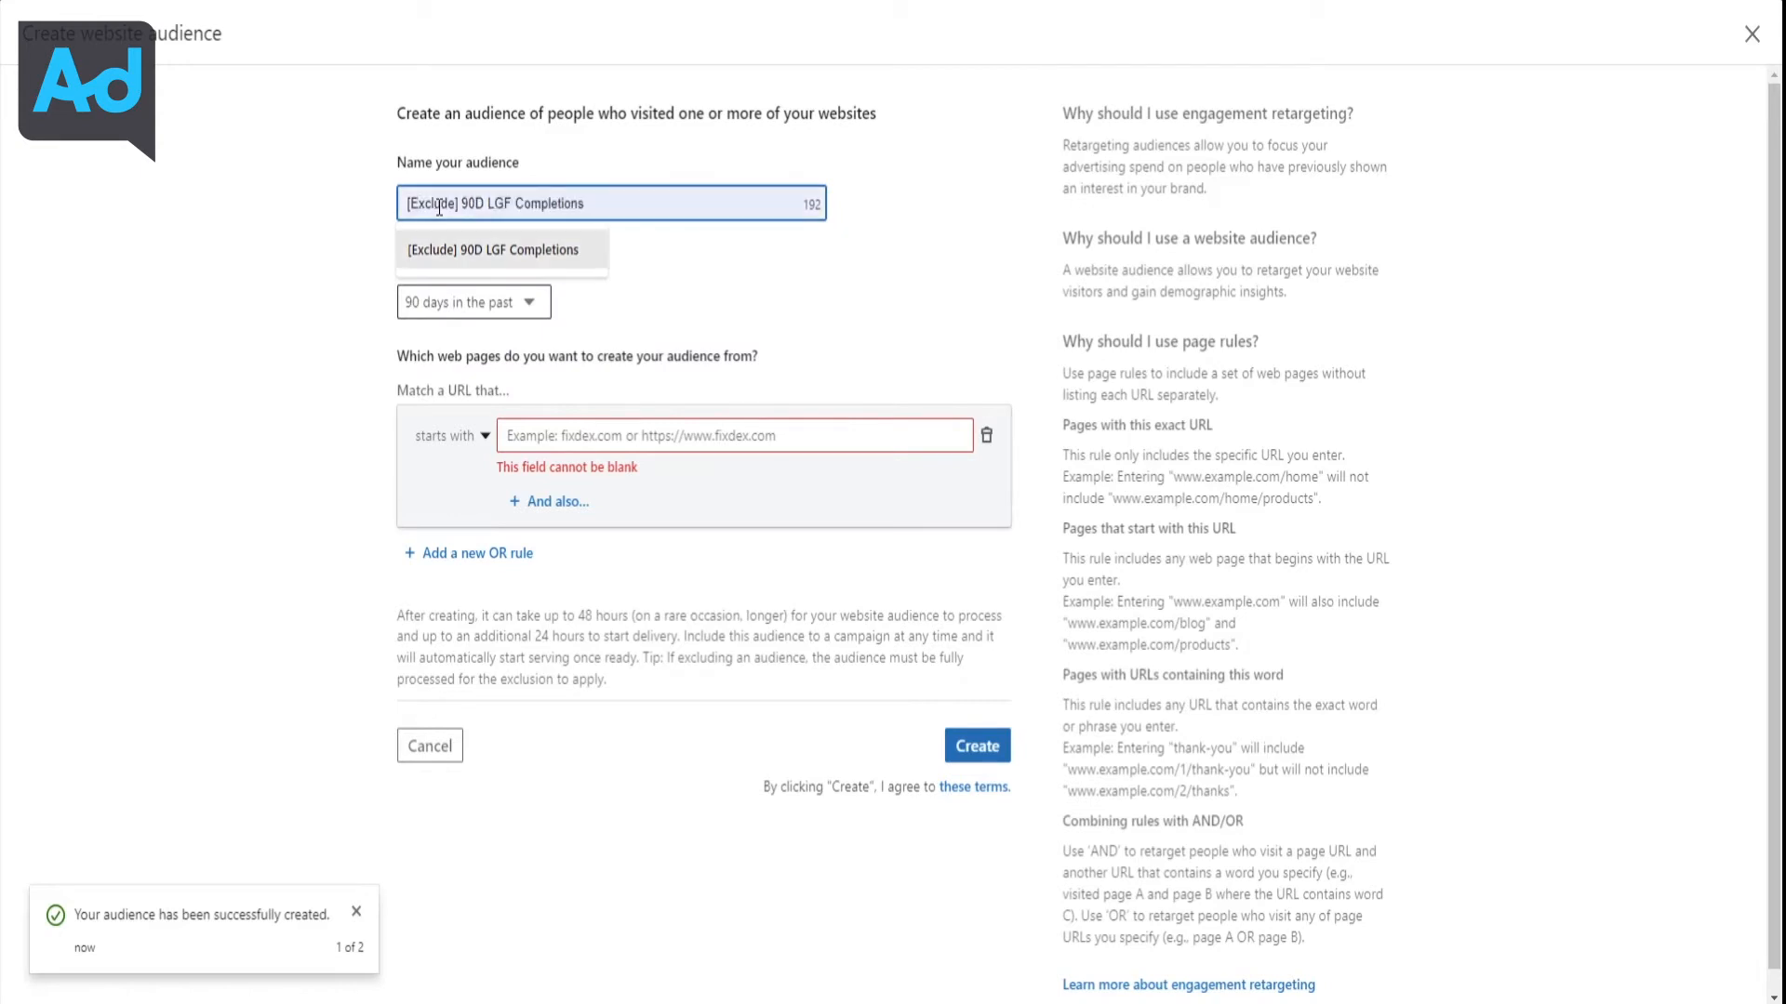
pyautogui.click(494, 250)
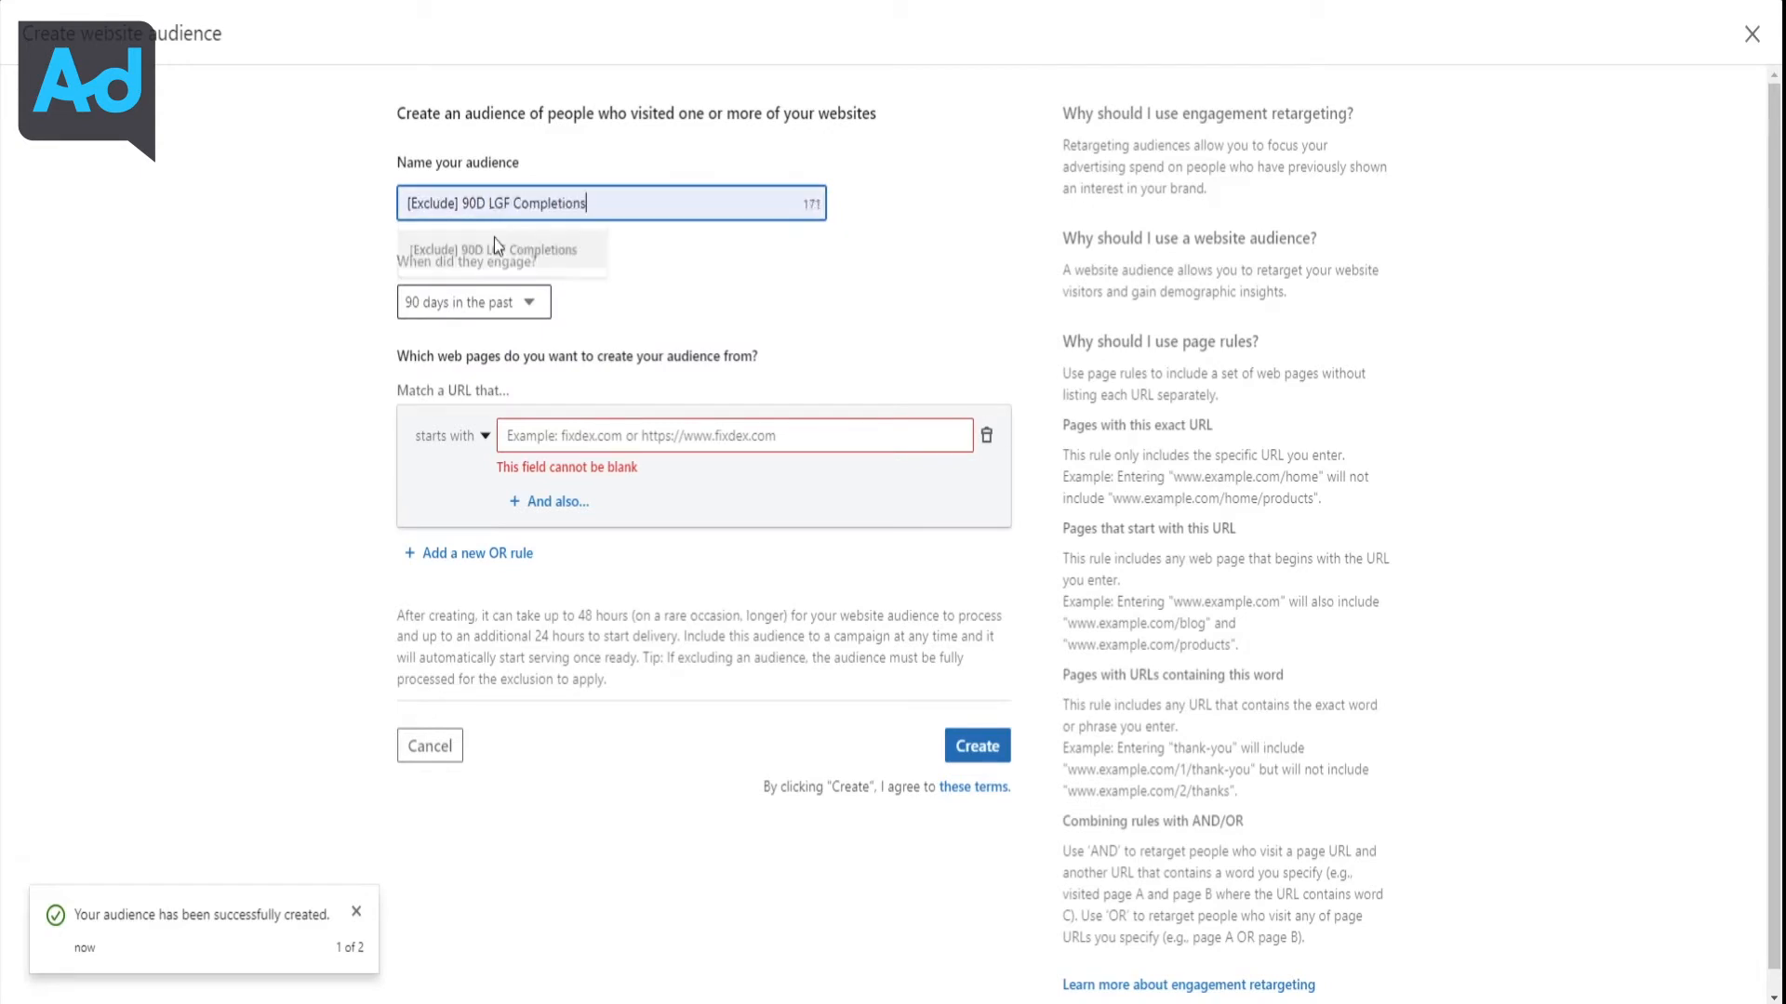
# Change the website audience's name to "[Exclude] Demo Completions - 90D"
pyautogui.press('BackSpace')
pyautogui.press('BackSpace')
pyautogui.press('BackSpace')
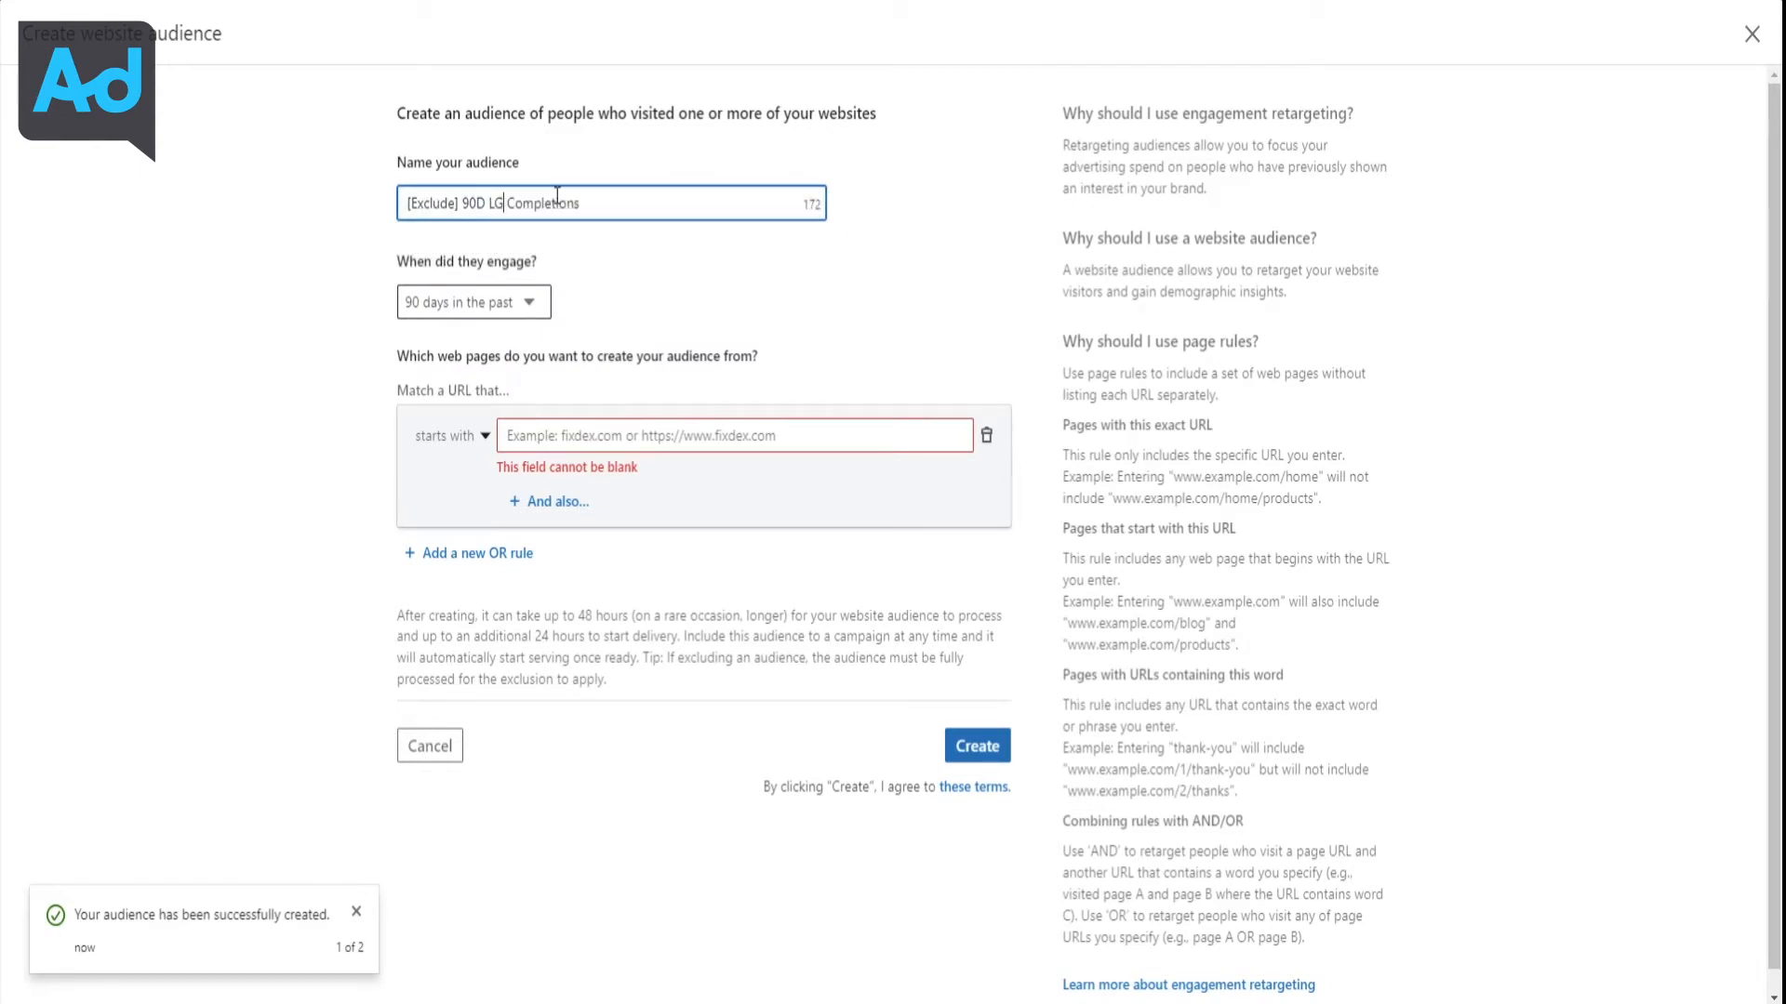
pyautogui.write('Demo')
pyautogui.hotkey('ctrl', 'shift', 'Left')
pyautogui.hotkey('ctrl', 'c')
pyautogui.press('BackSpace')
pyautogui.hotkey('ctrl', 'v')
pyautogui.press('Left')
pyautogui.press('Left')
pyautogui.press('Left')
pyautogui.press('Left')
pyautogui.write('-')
pyautogui.click(206, 275)
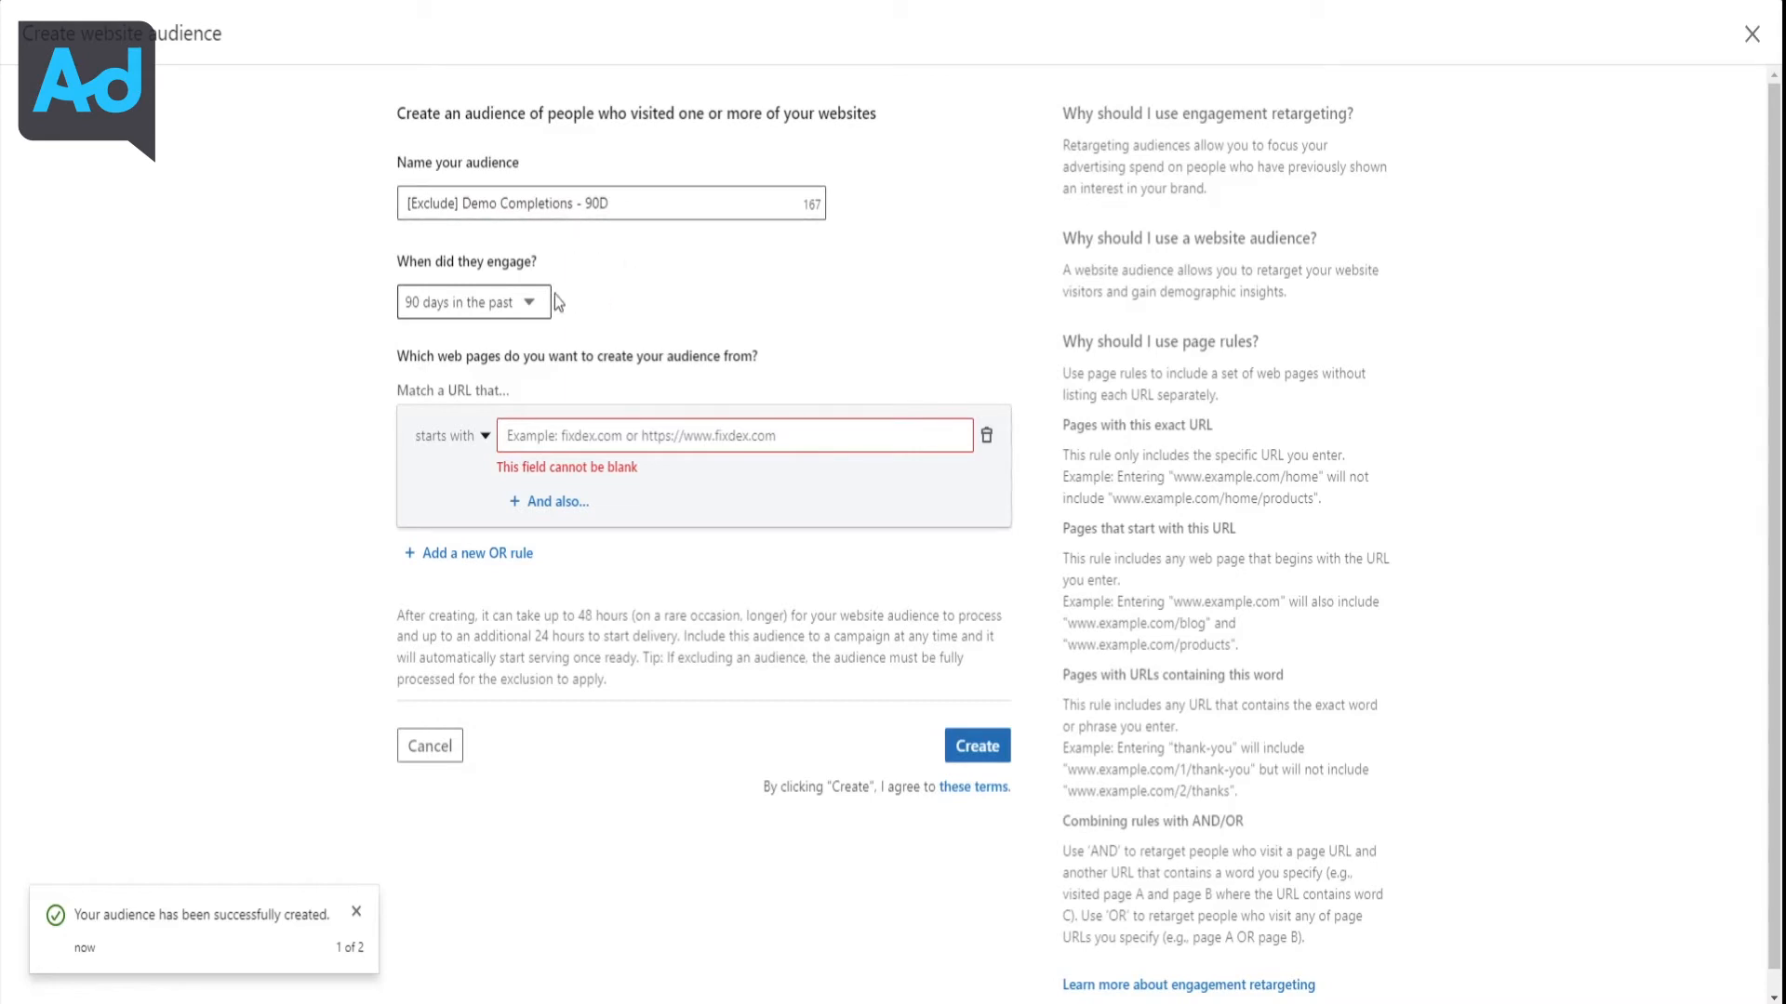
# Set the website audience's engagement period to 180 days in the past
pyautogui.click(510, 304)
pyautogui.click(463, 395)
pyautogui.click(456, 310)
pyautogui.click(302, 316)
pyautogui.scroll(-1, 470, 390)
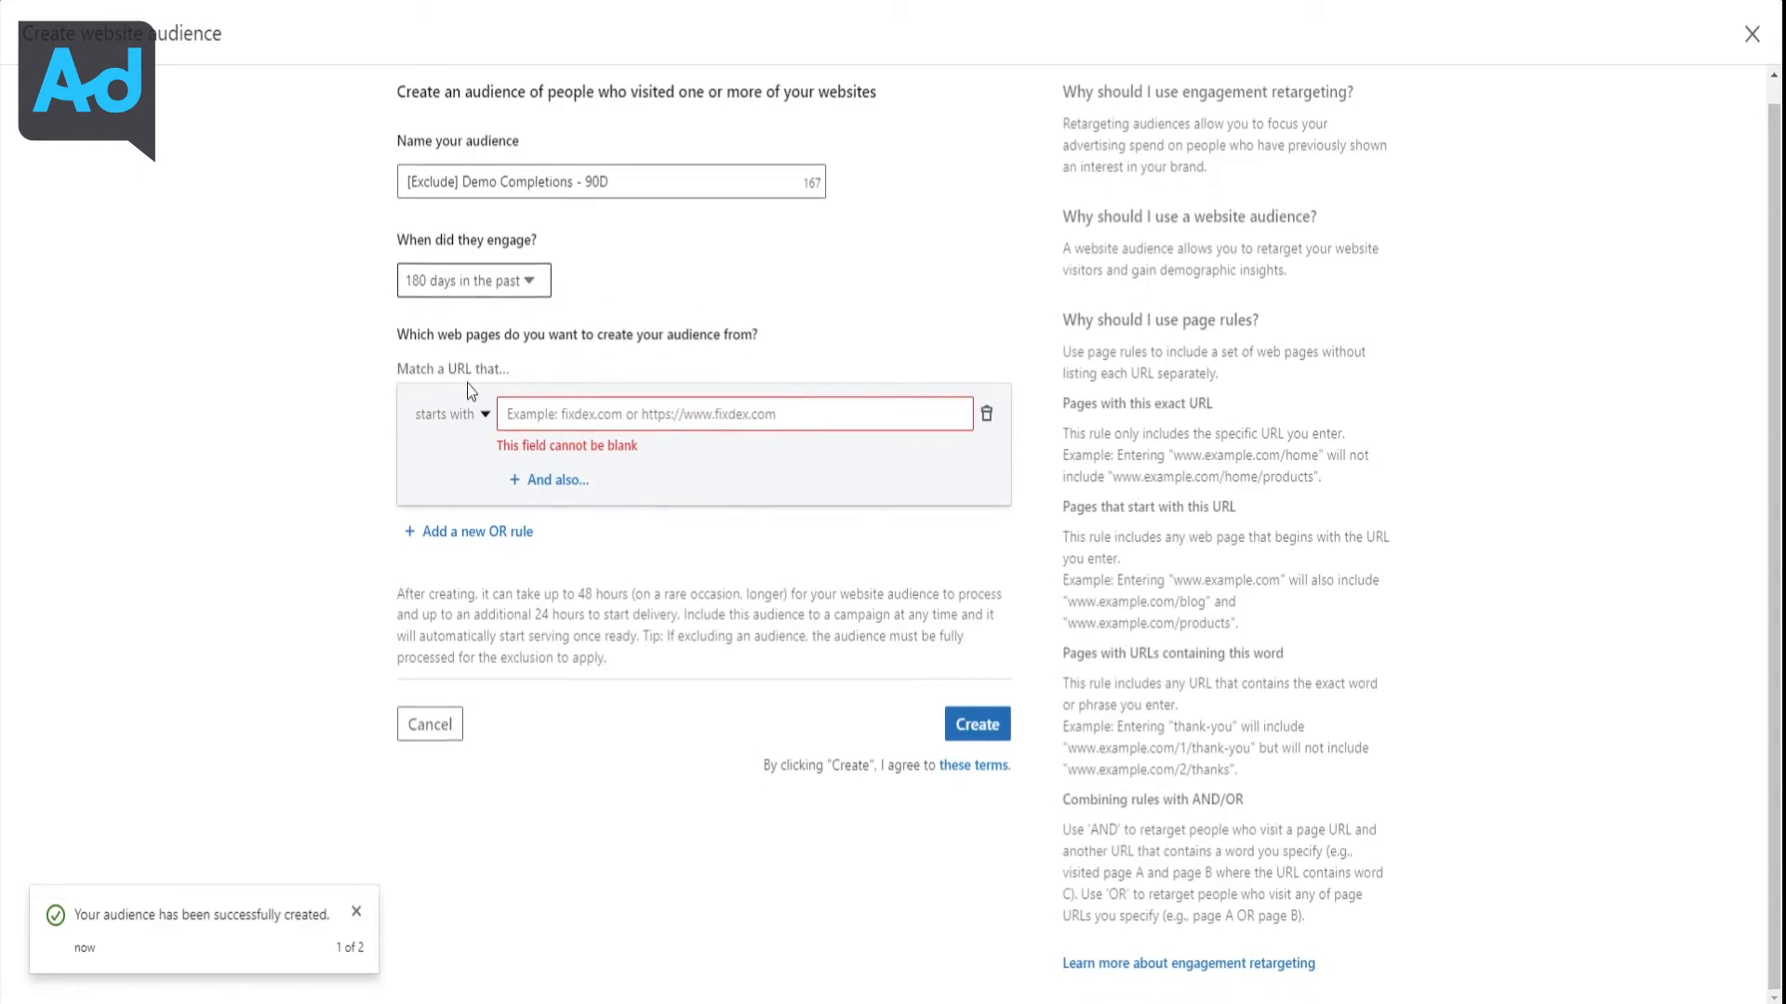
pyautogui.click(573, 419)
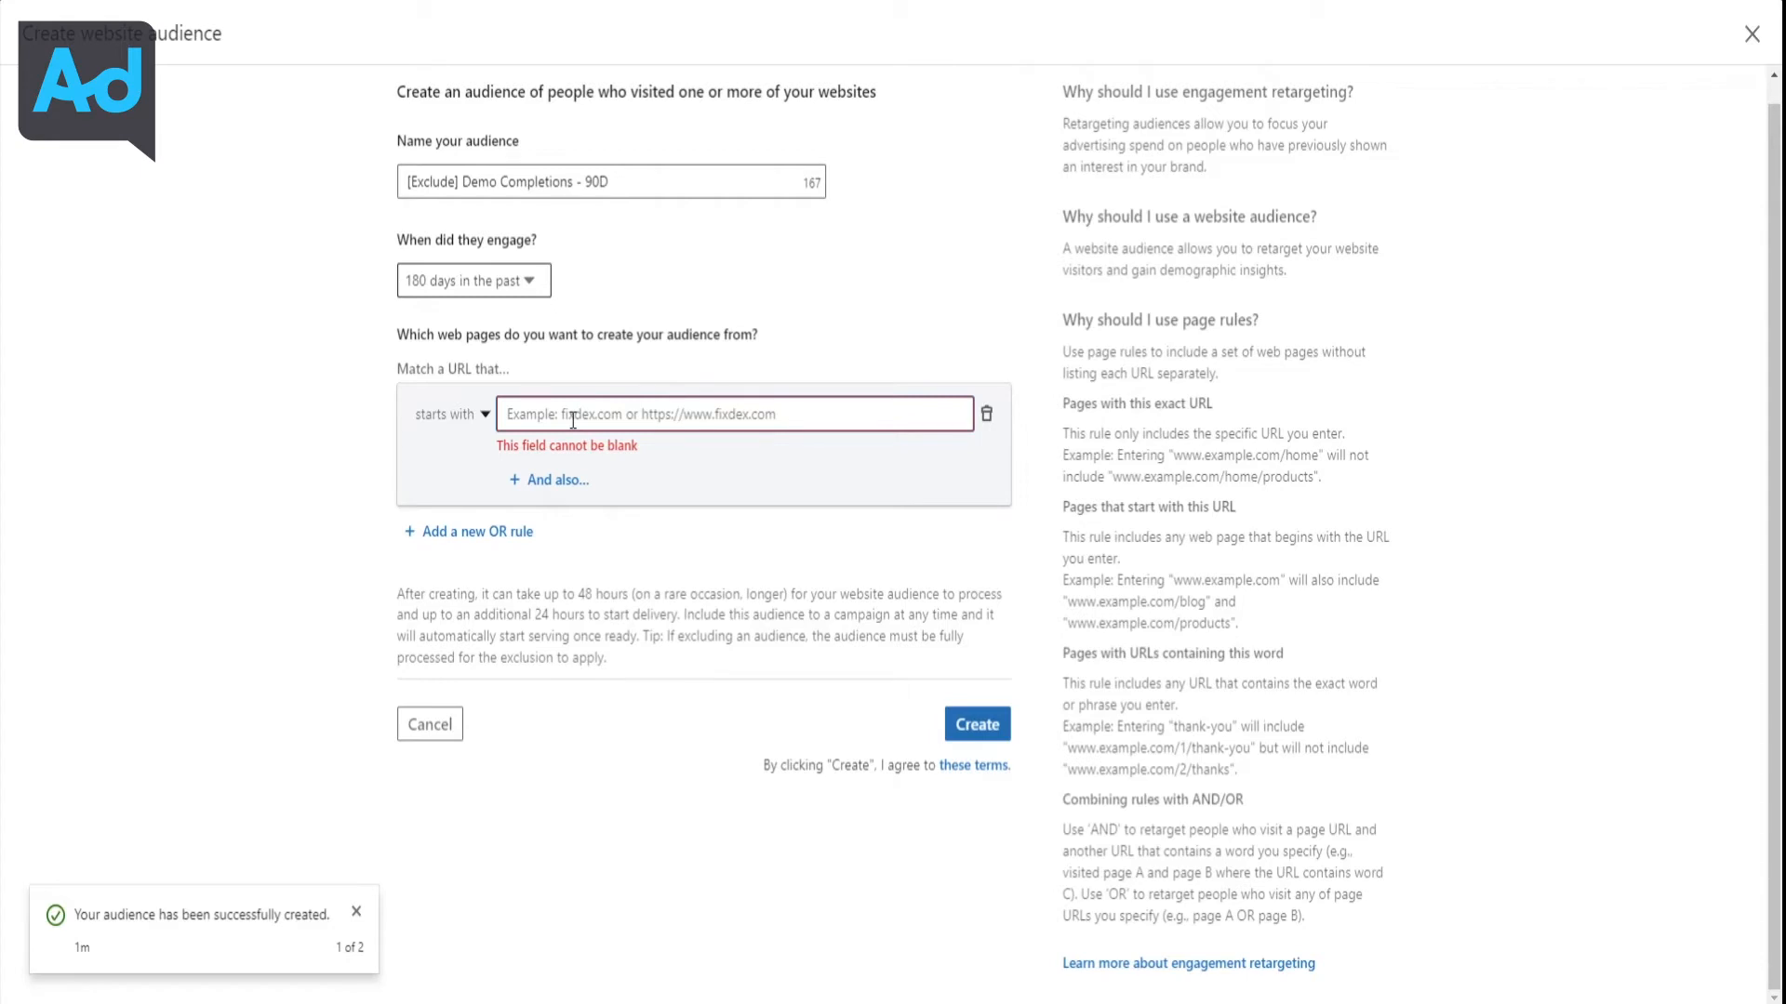
# Rename the website audience as "[Exclude] Newsletter Sign Ups"
pyautogui.moveTo(616, 181); pyautogui.dragTo(464, 181)
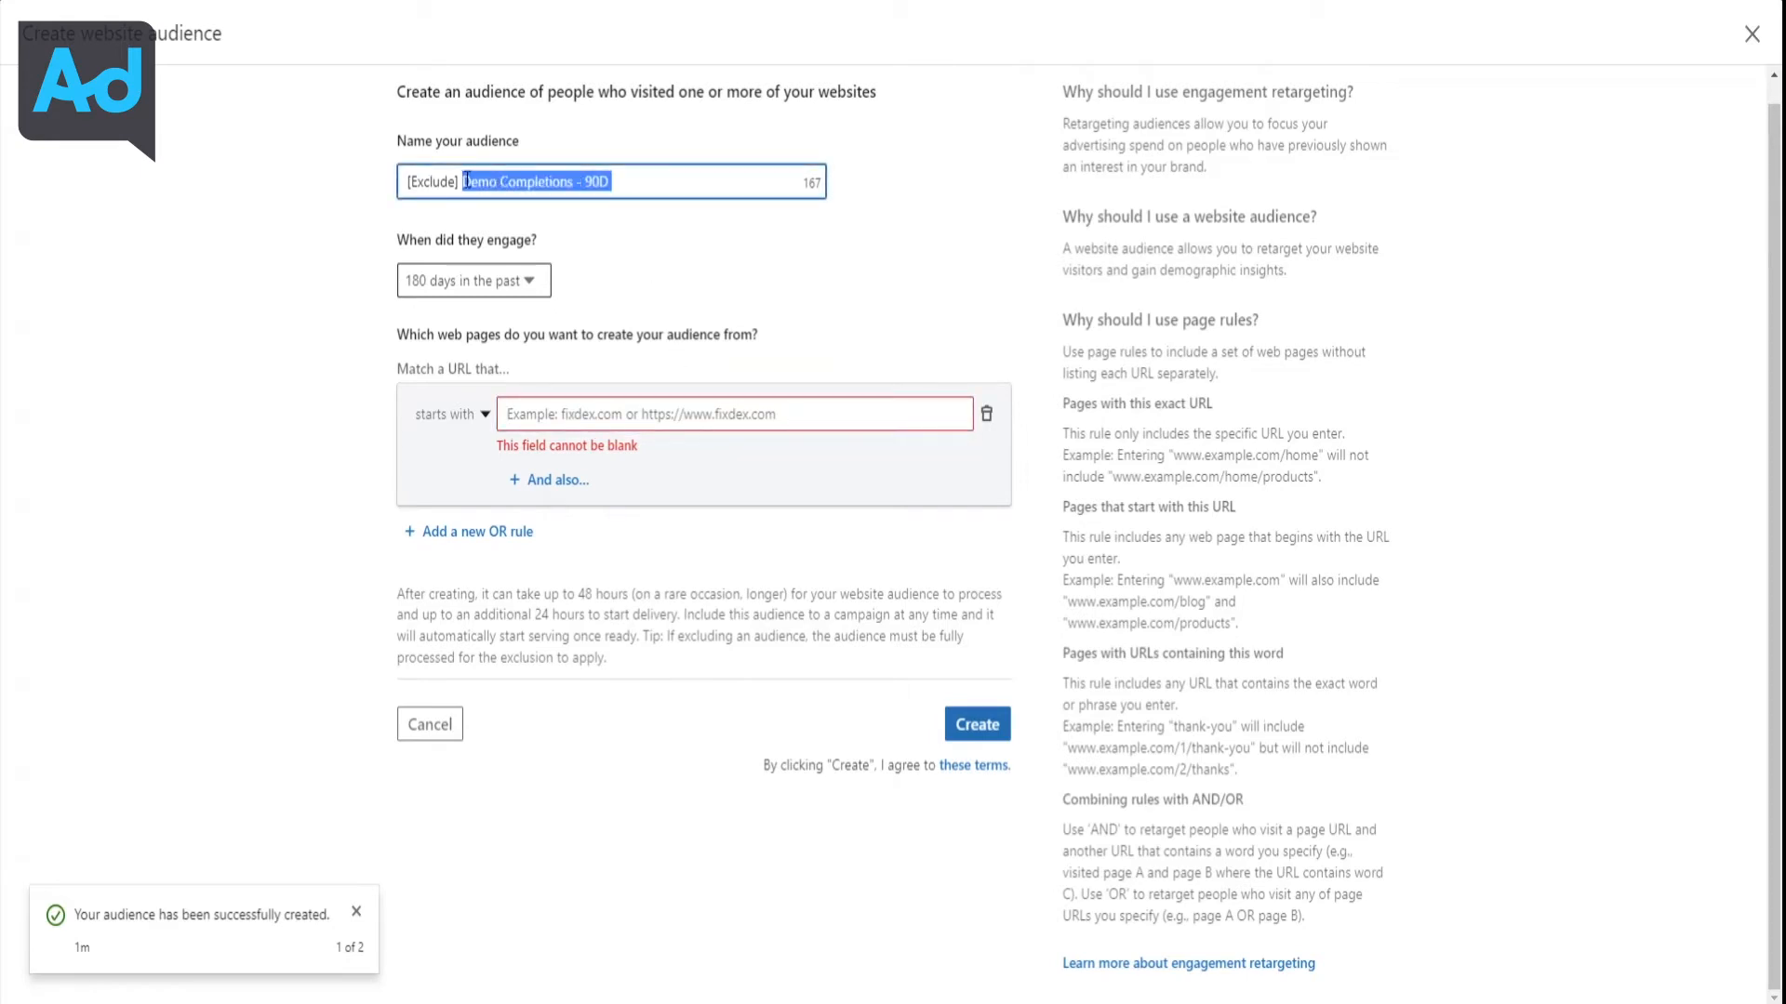
pyautogui.write('Newsle')
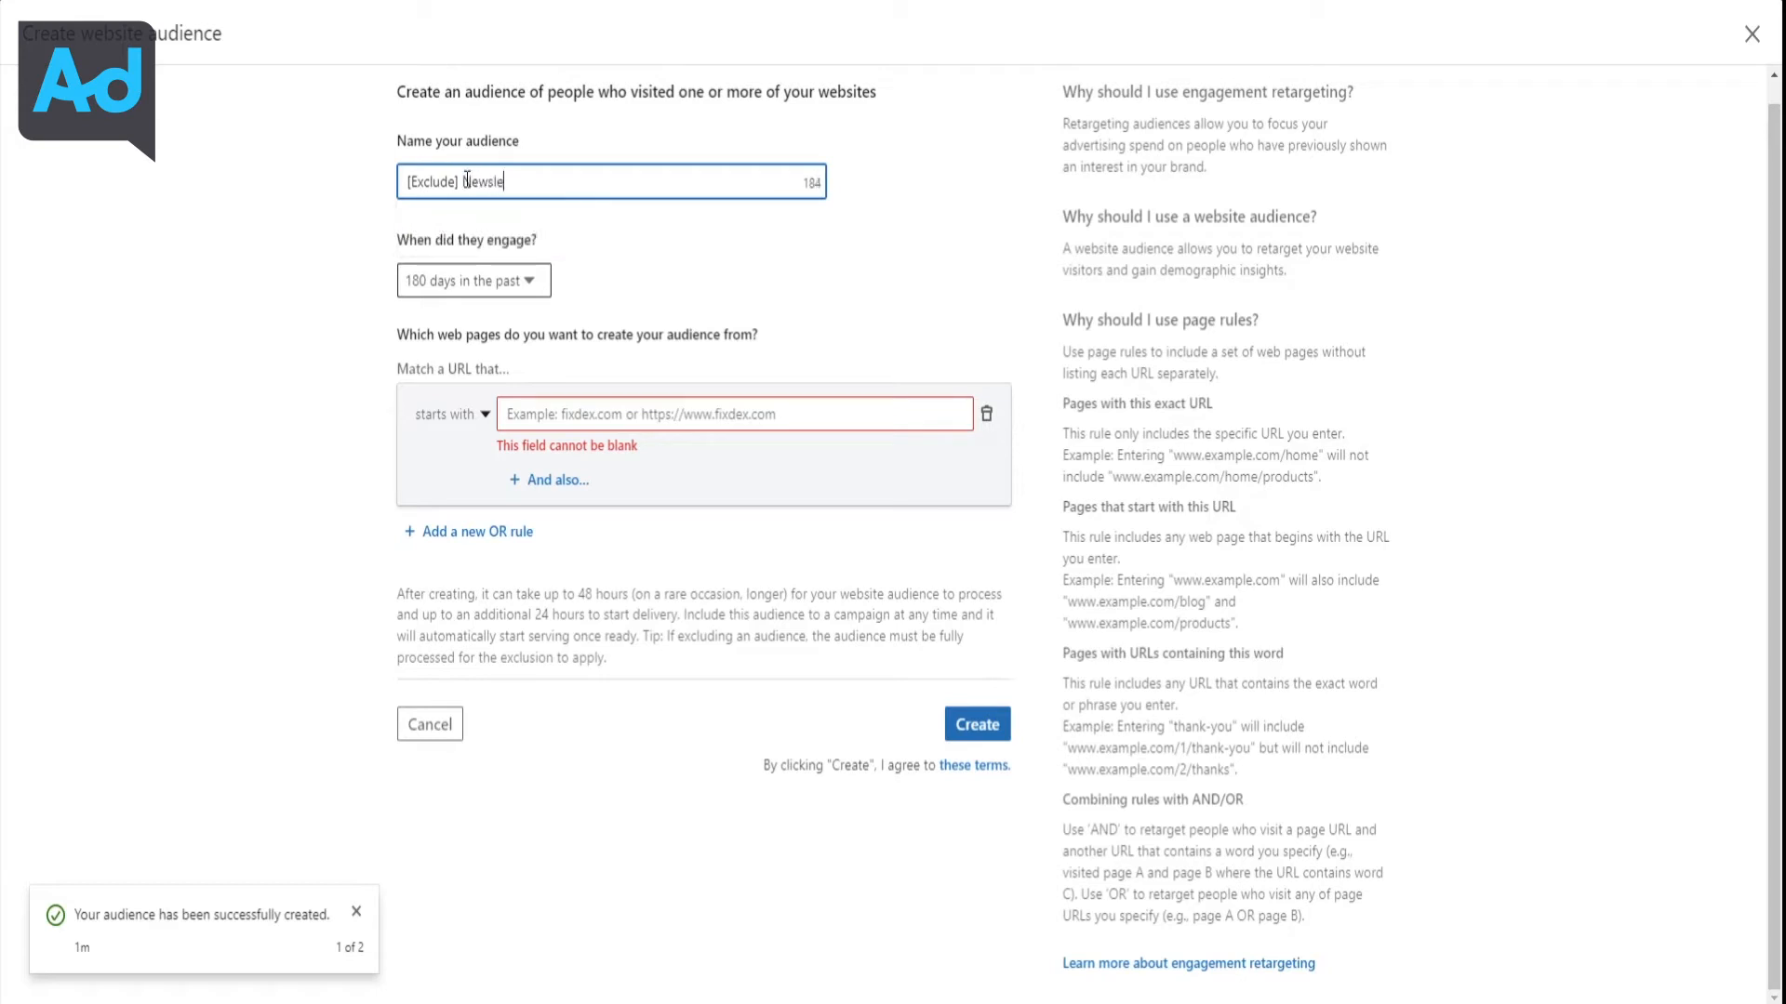
pyautogui.write('tter Sign Ups')
pyautogui.click(268, 270)
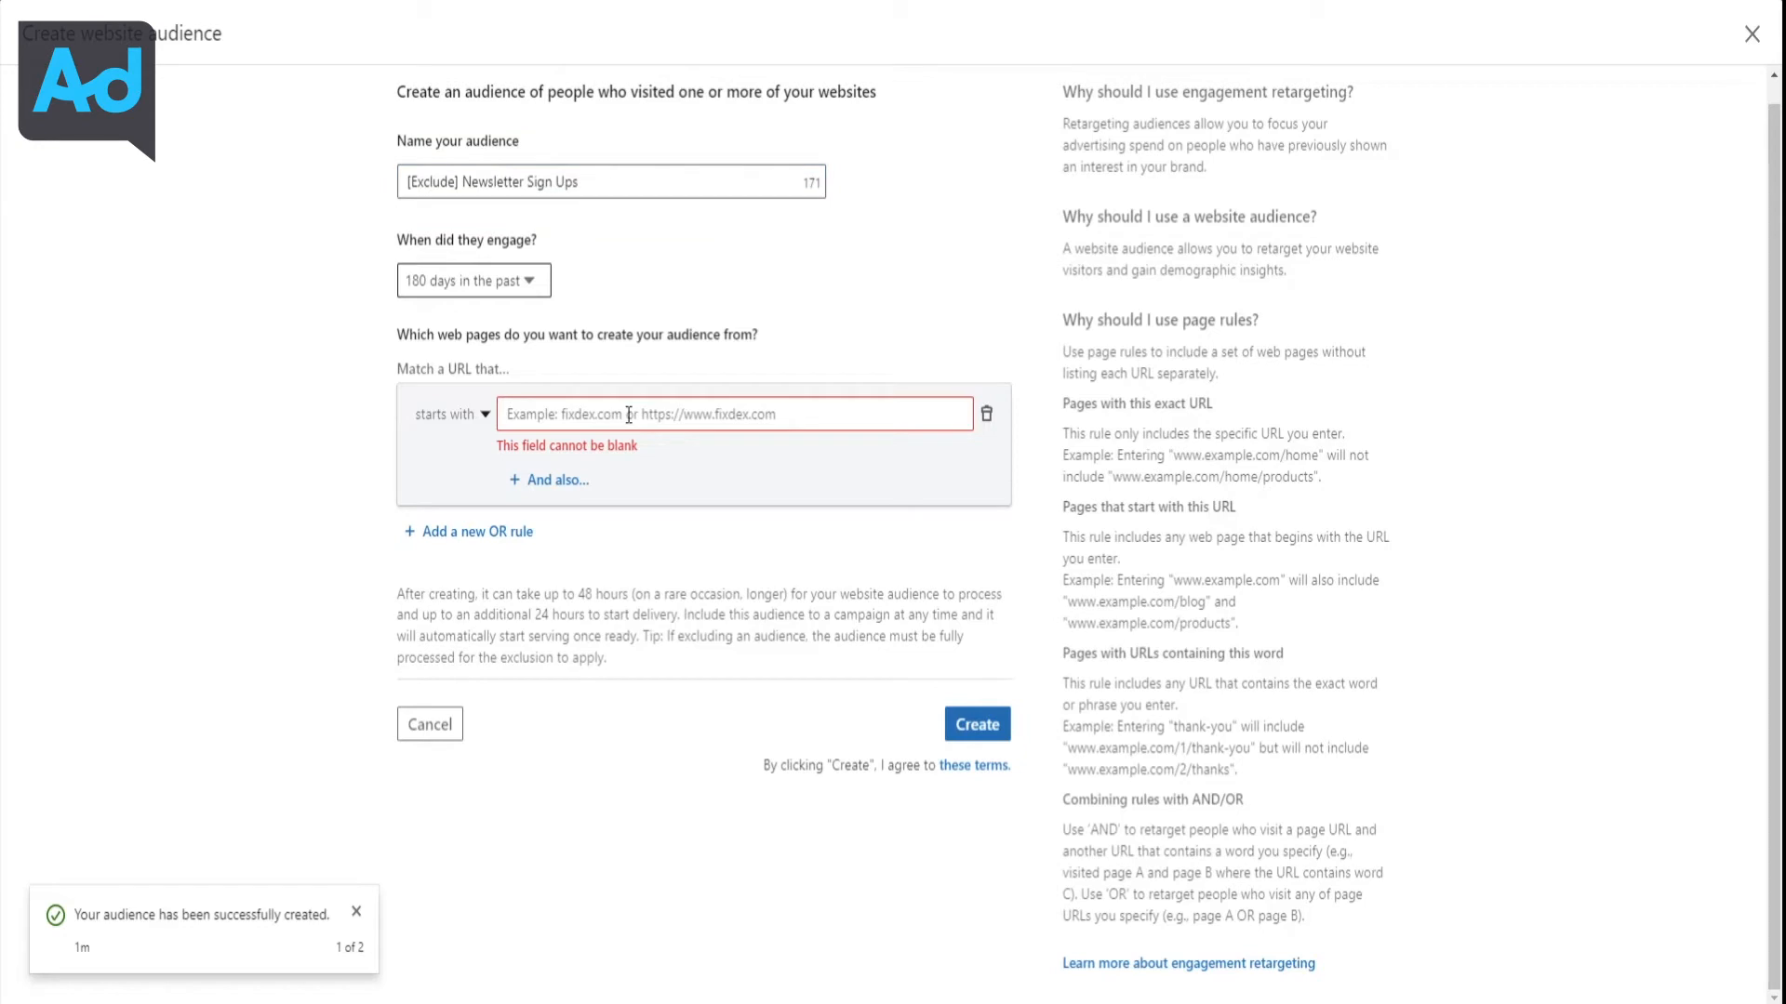
# Match page URLs that contain "thank-you" and create the exclusion audience
pyautogui.click(629, 415)
pyautogui.click(462, 415)
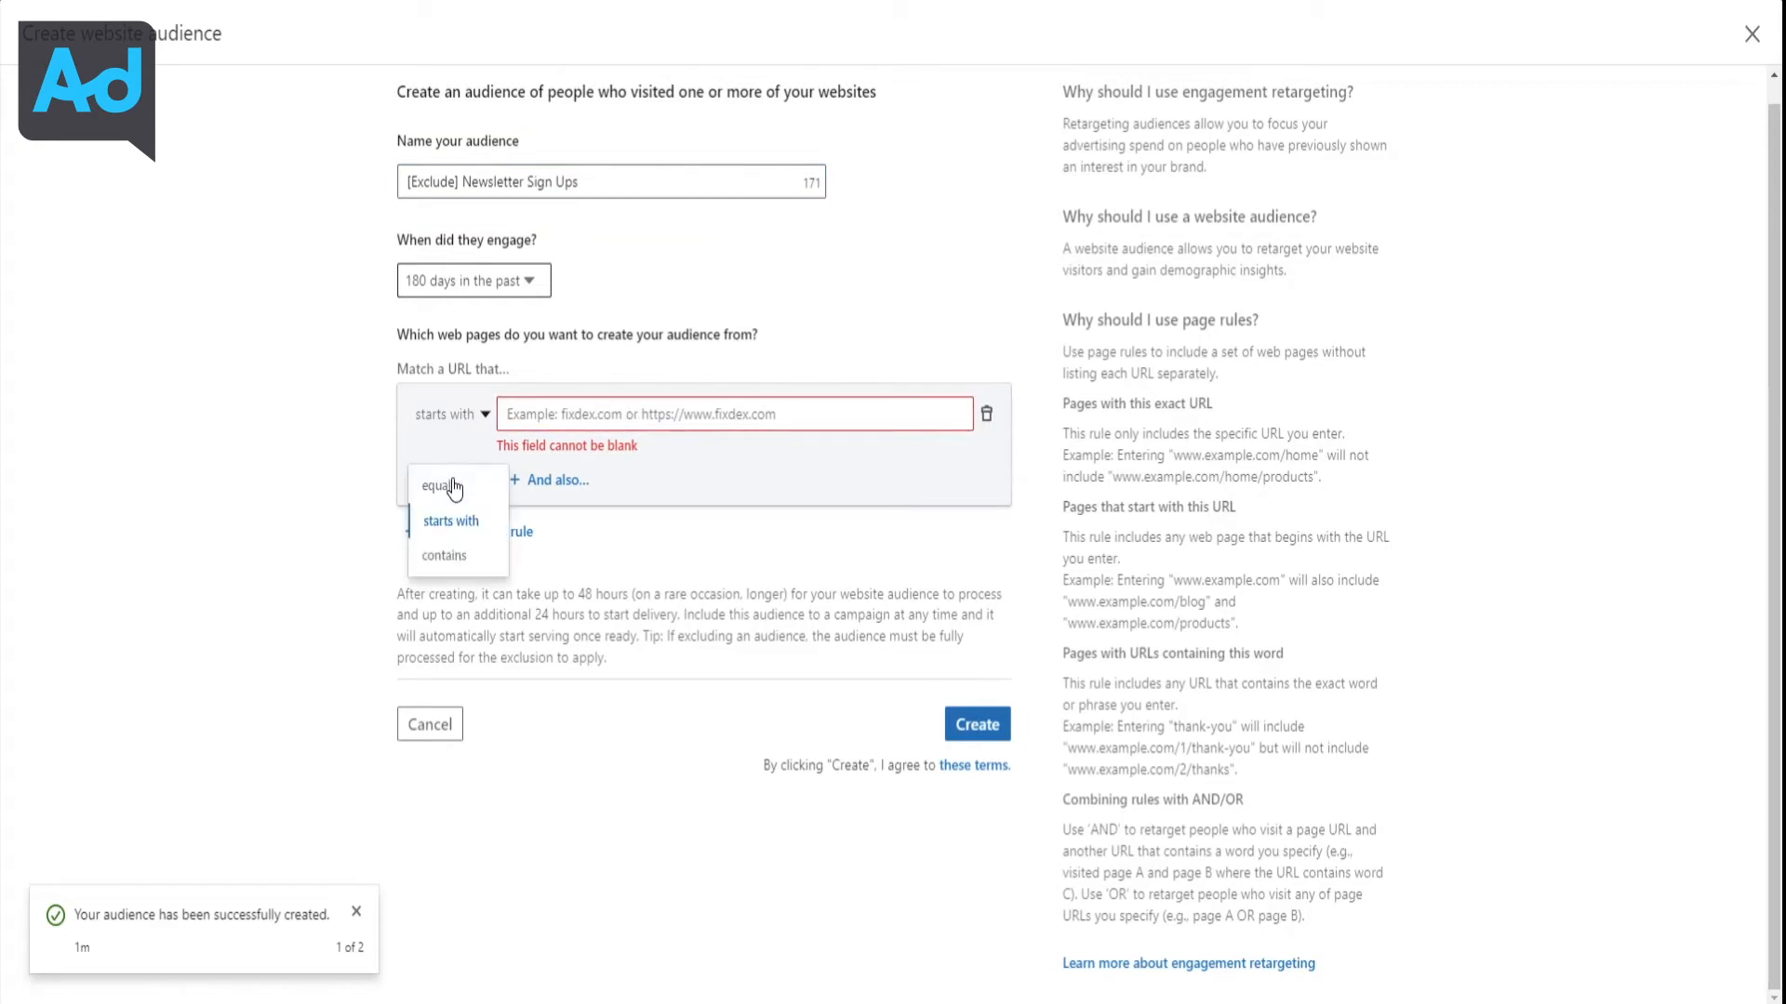
pyautogui.click(441, 555)
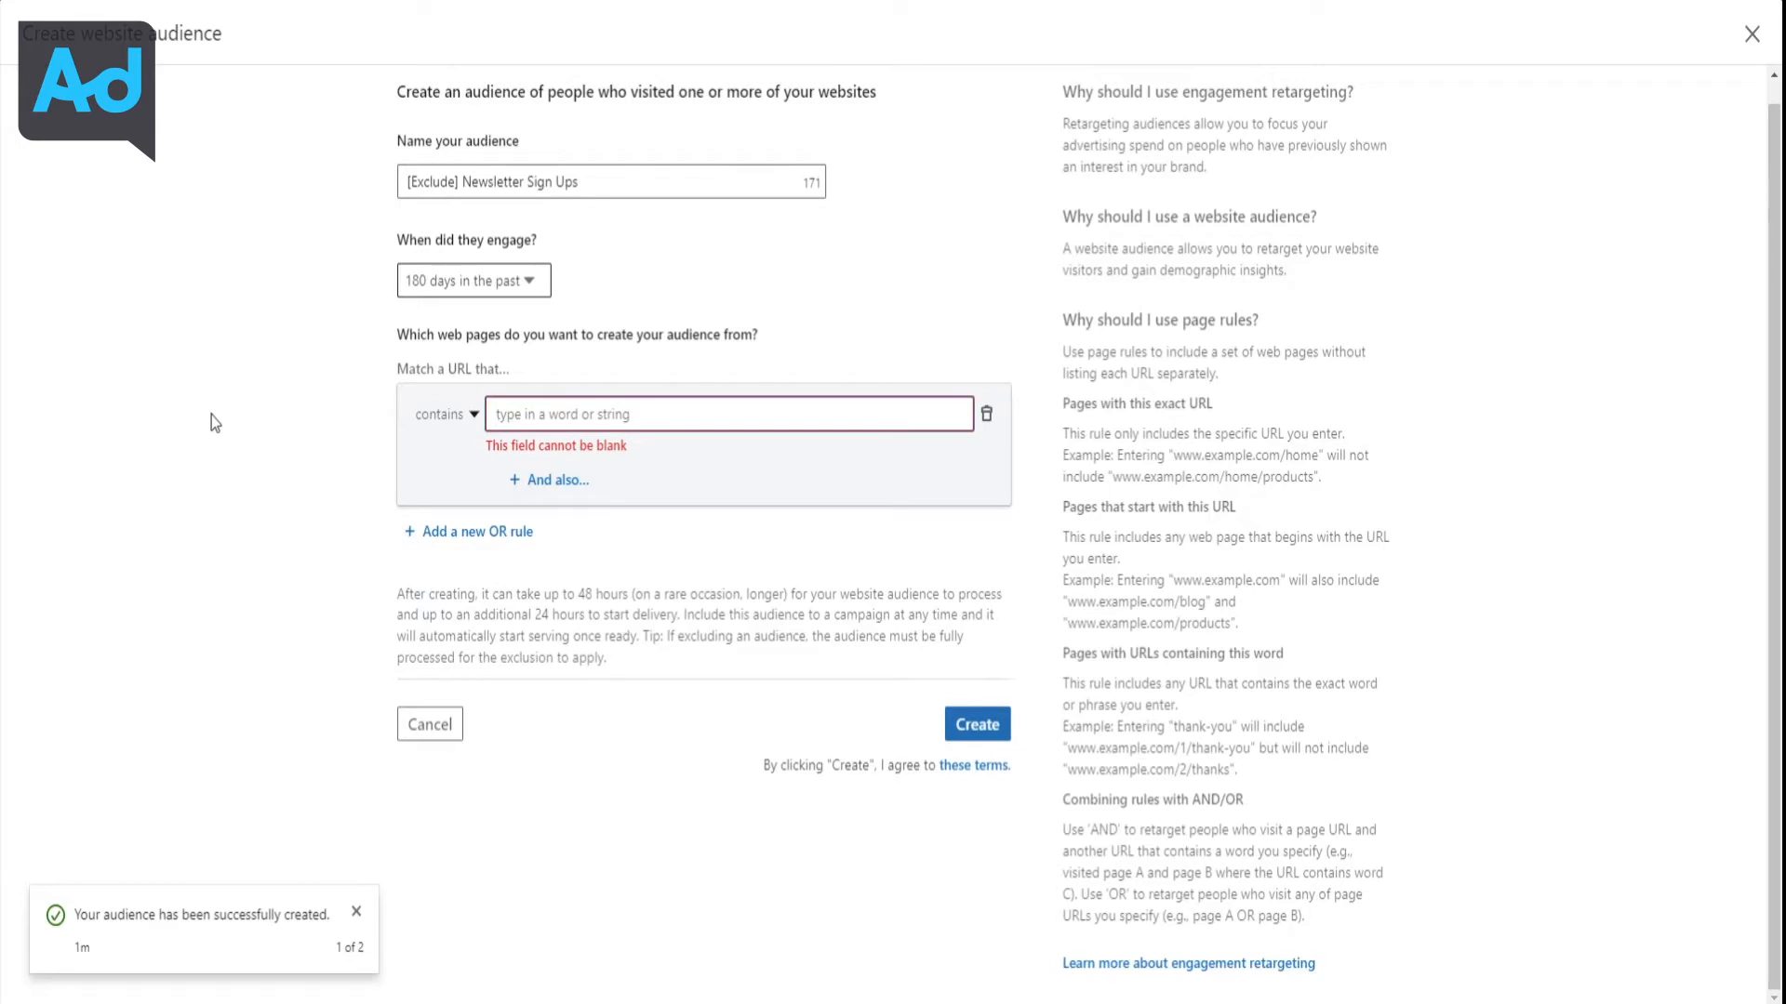
pyautogui.write('thank-you')
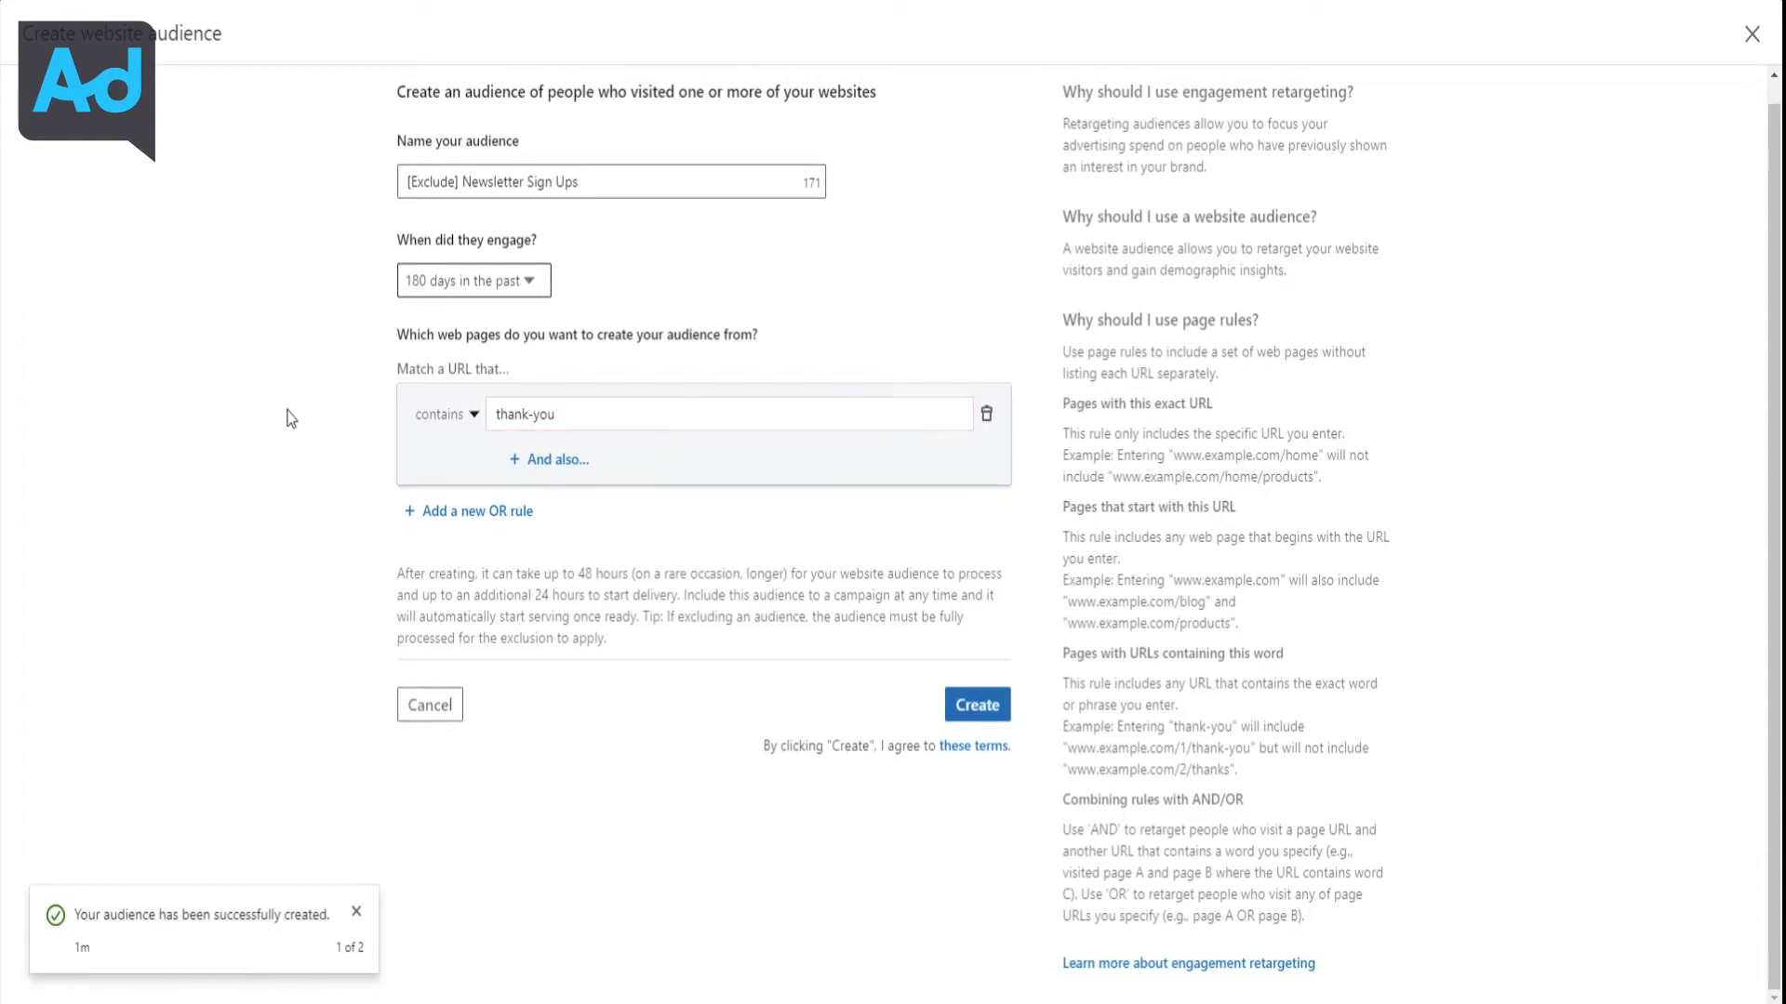
pyautogui.click(972, 711)
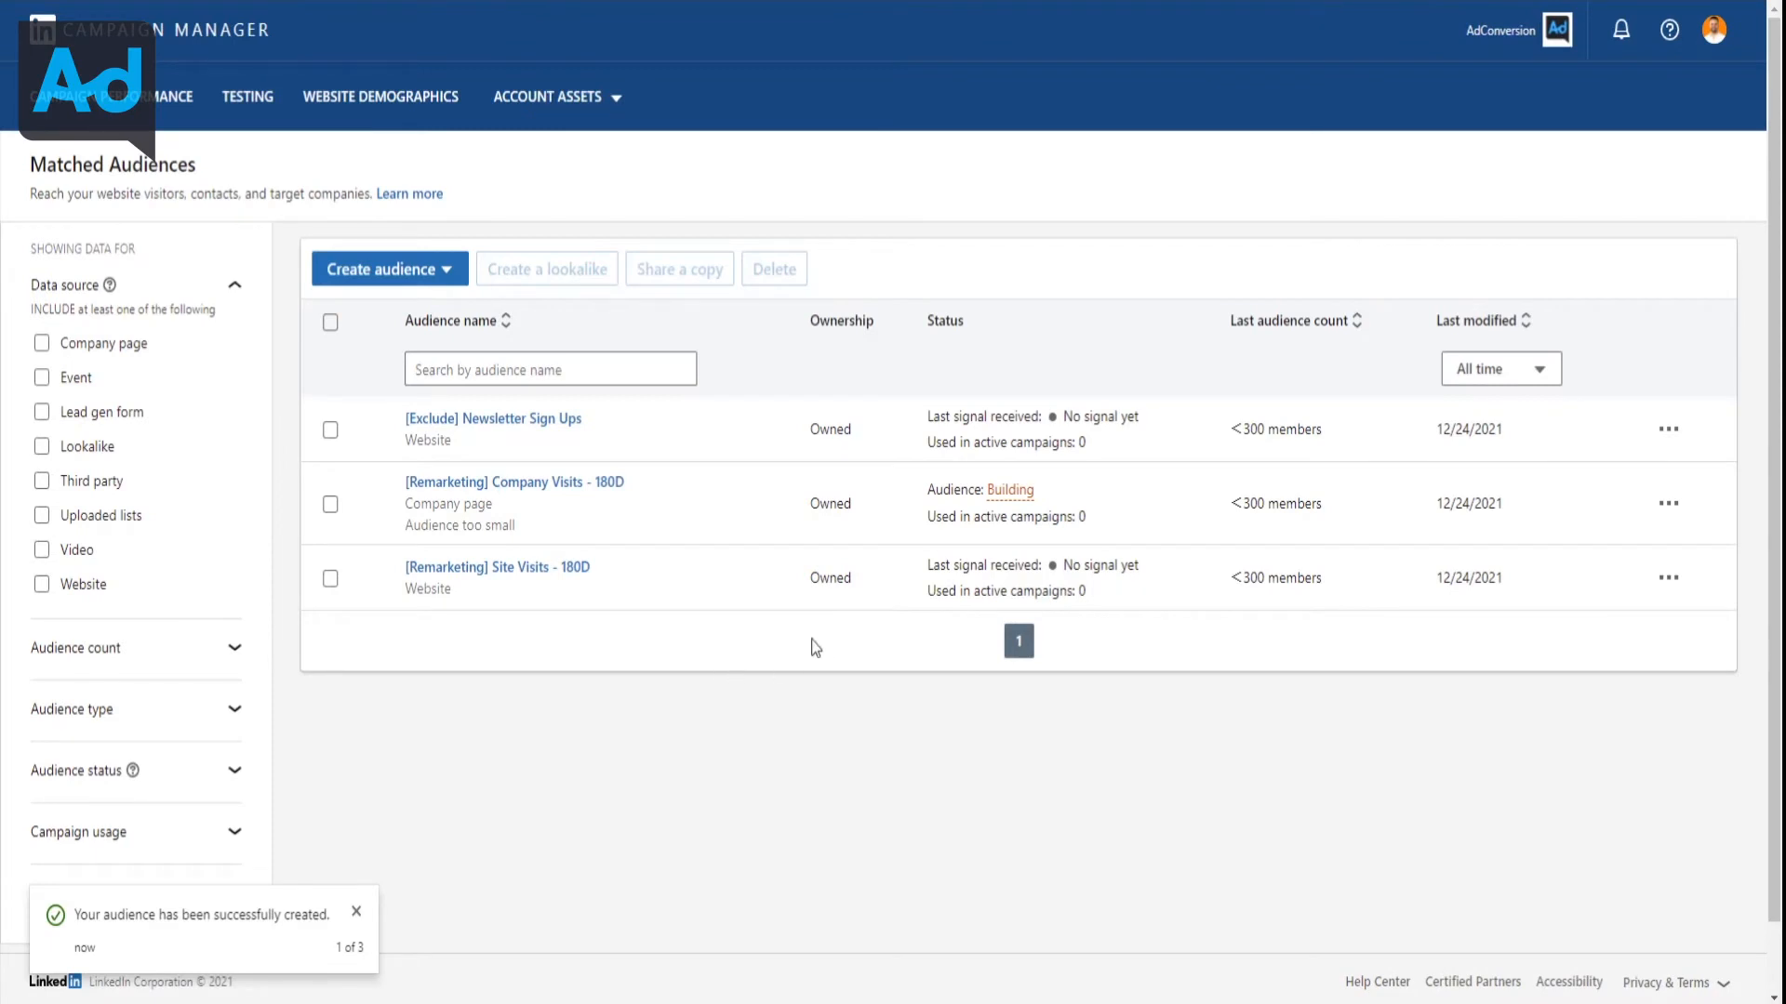
pyautogui.click(435, 285)
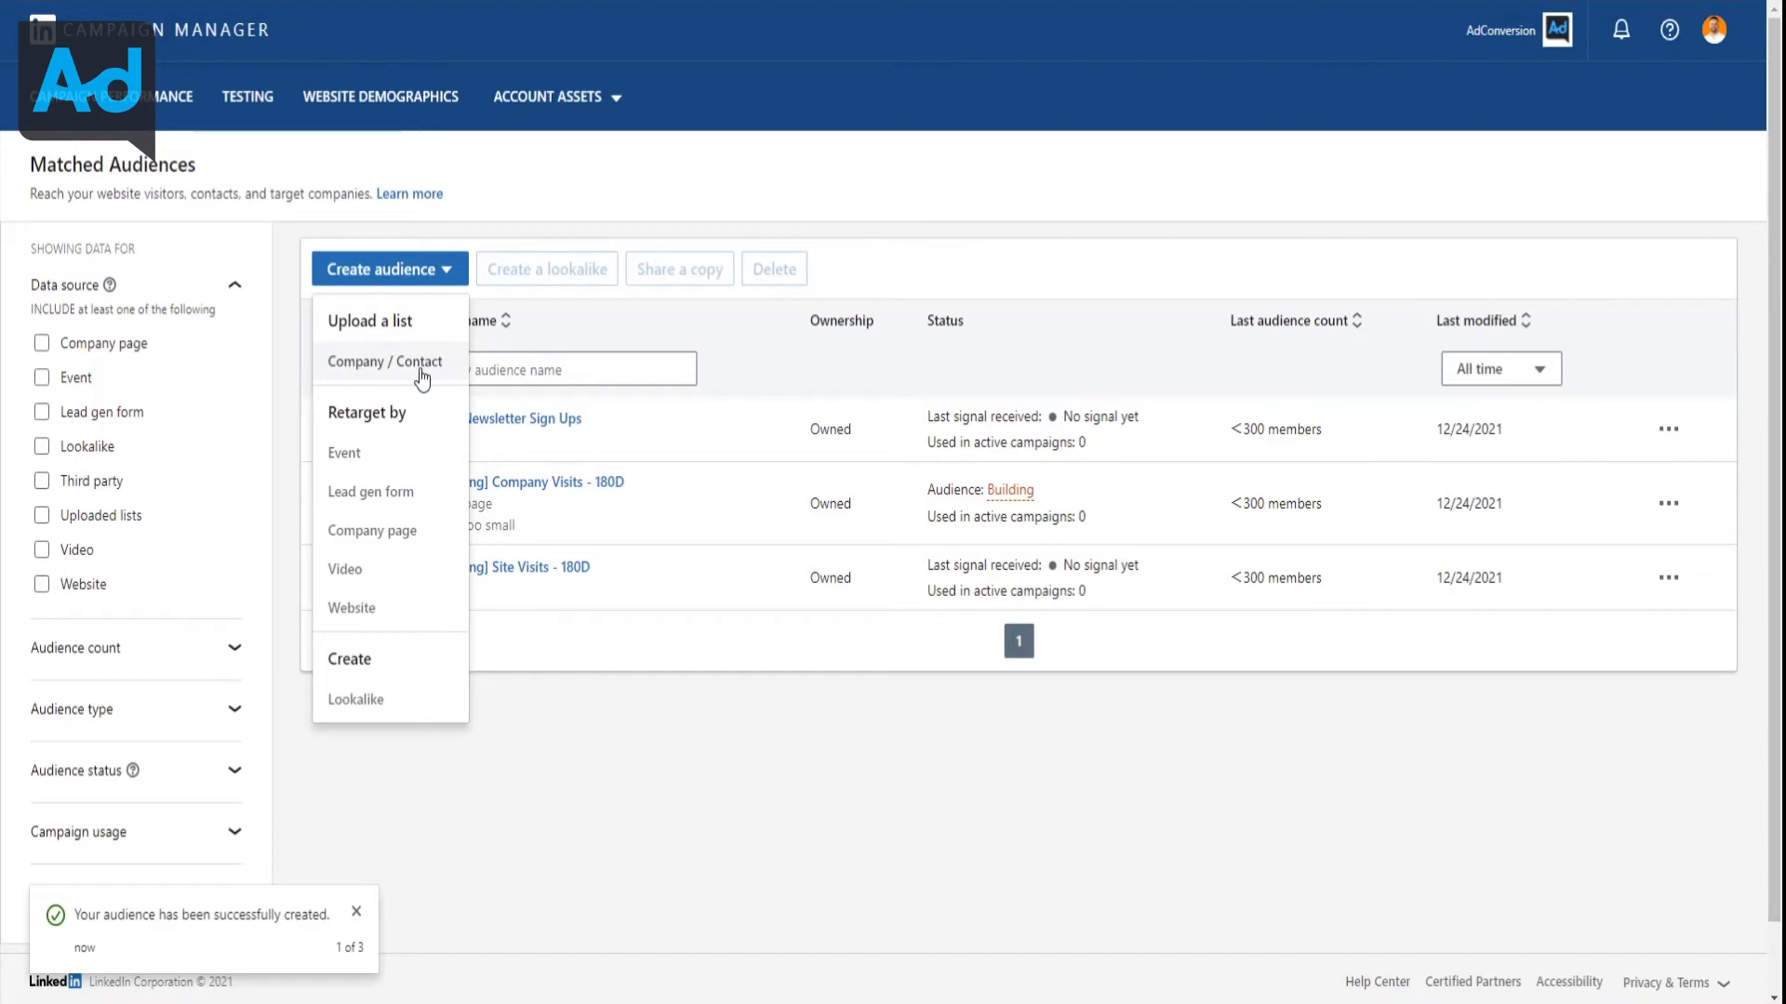
pyautogui.click(558, 647)
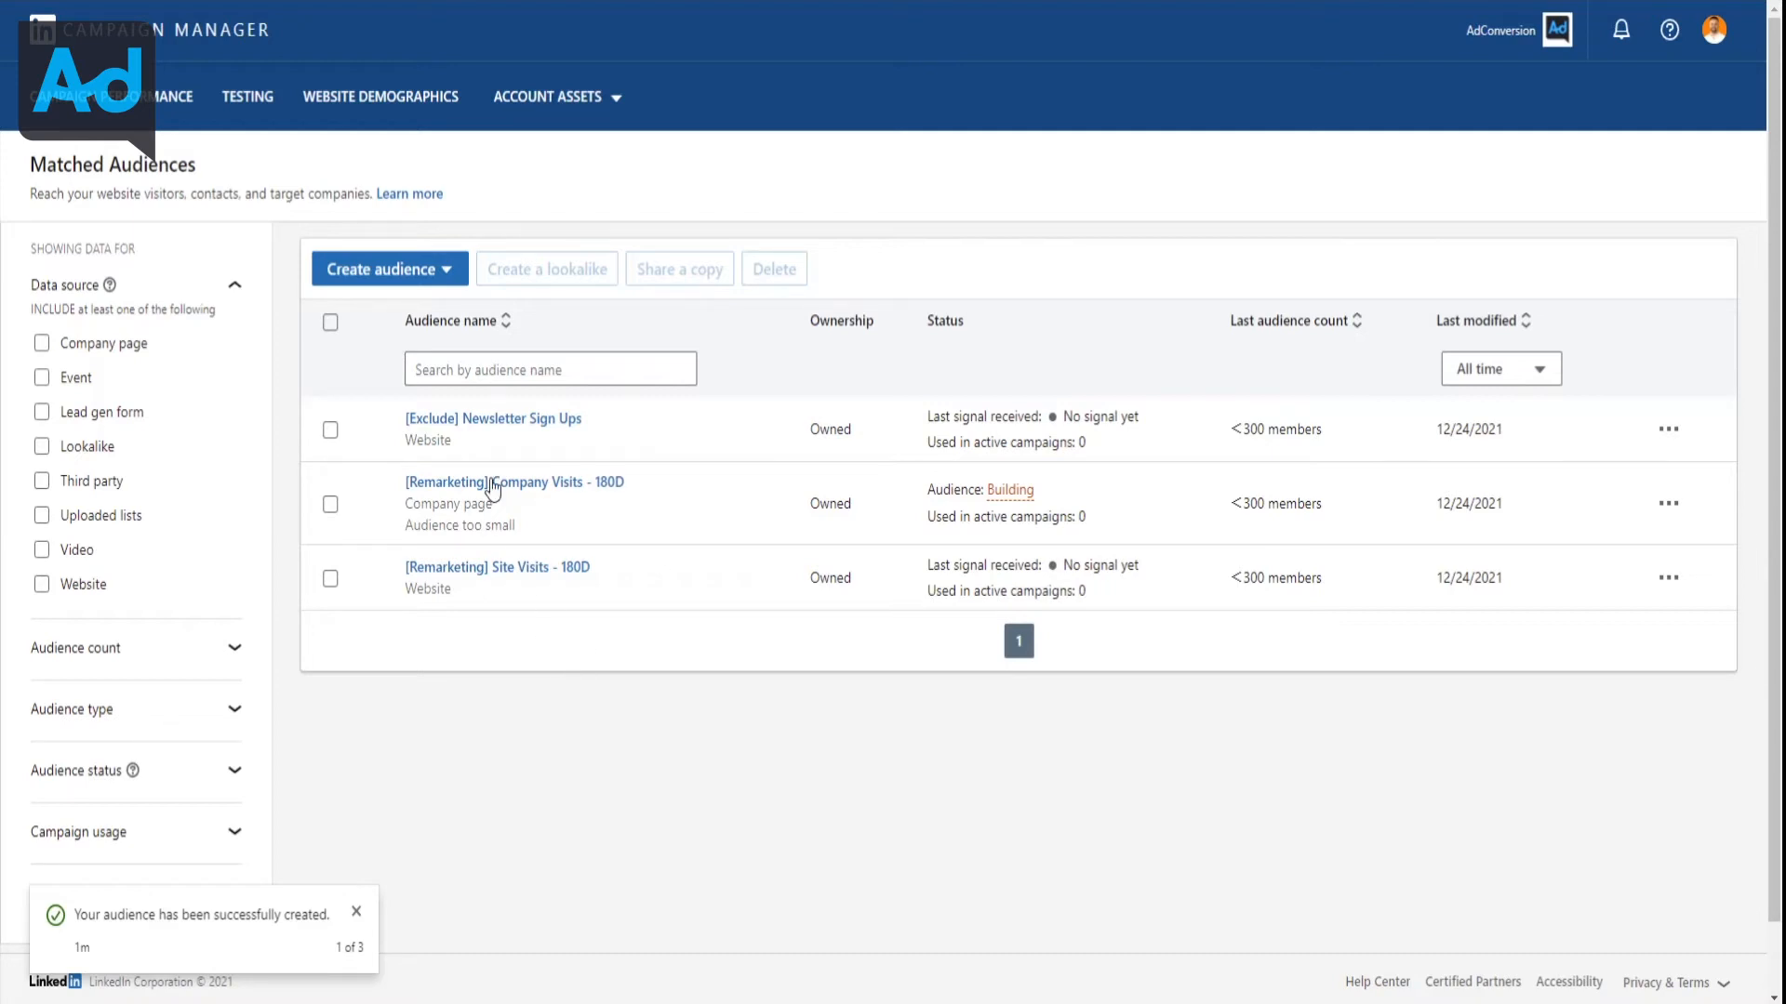
pyautogui.click(578, 100)
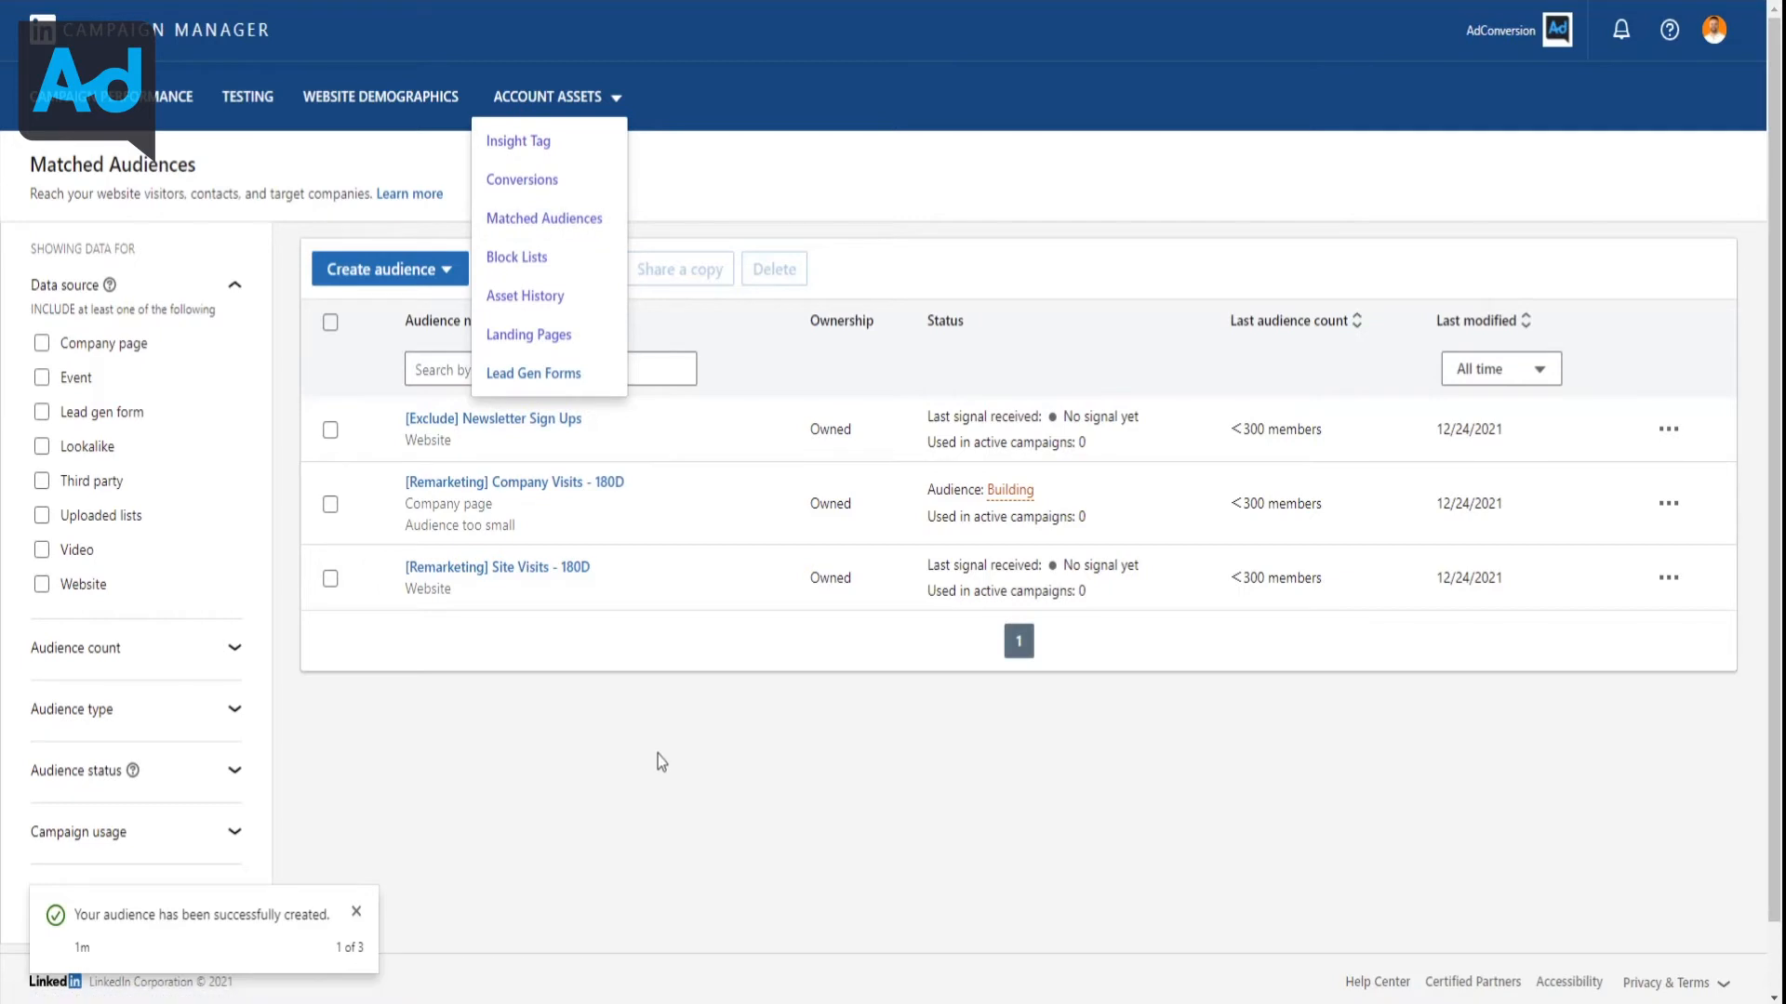
pyautogui.click(645, 722)
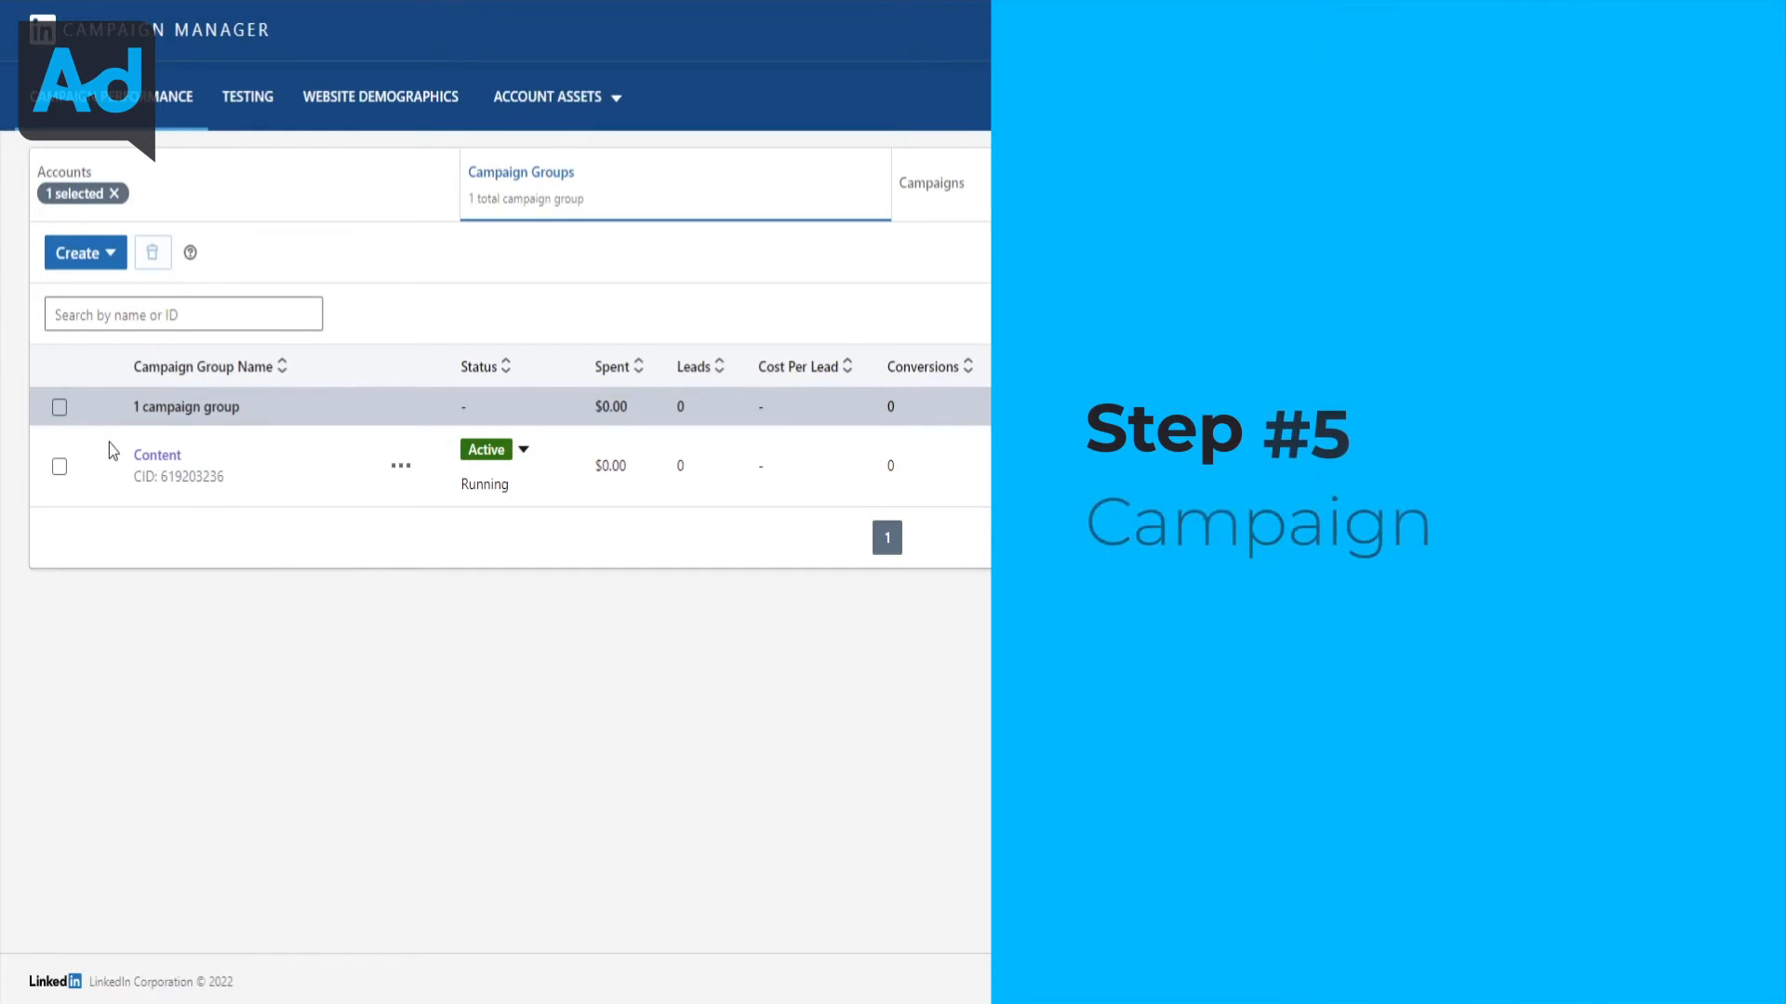
# Open the Content campaign group and start a new campaign in it
pyautogui.click(159, 455)
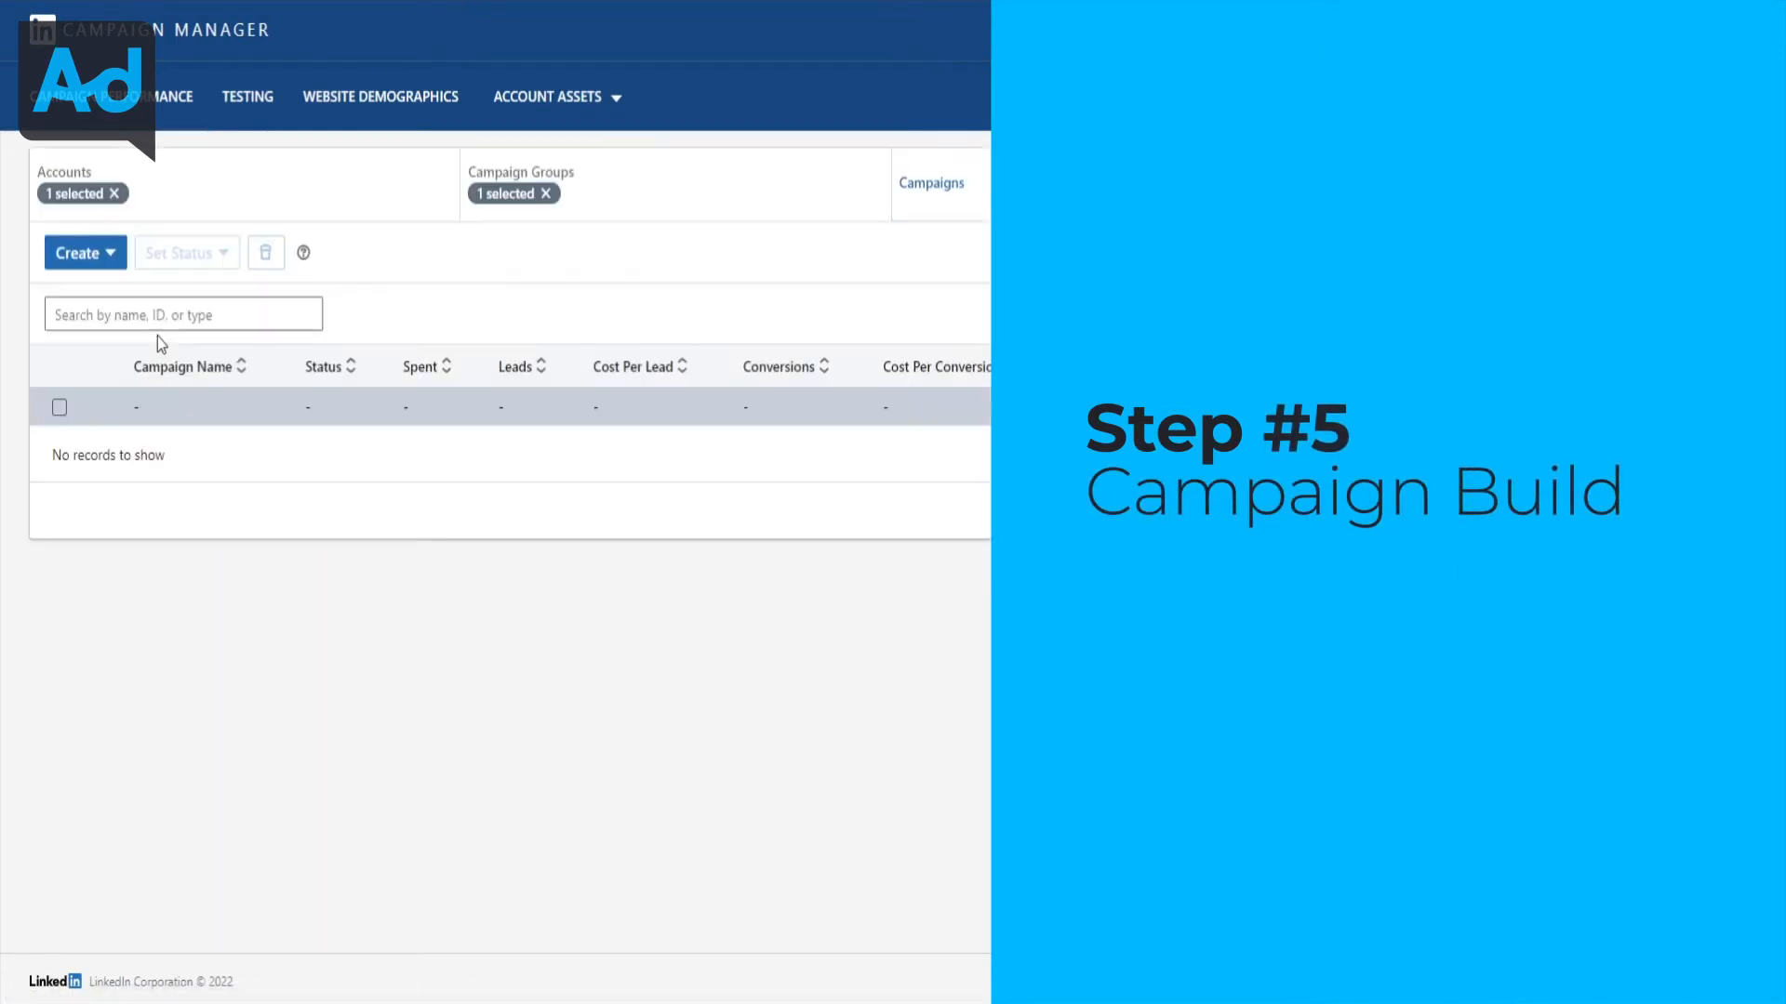
pyautogui.click(104, 260)
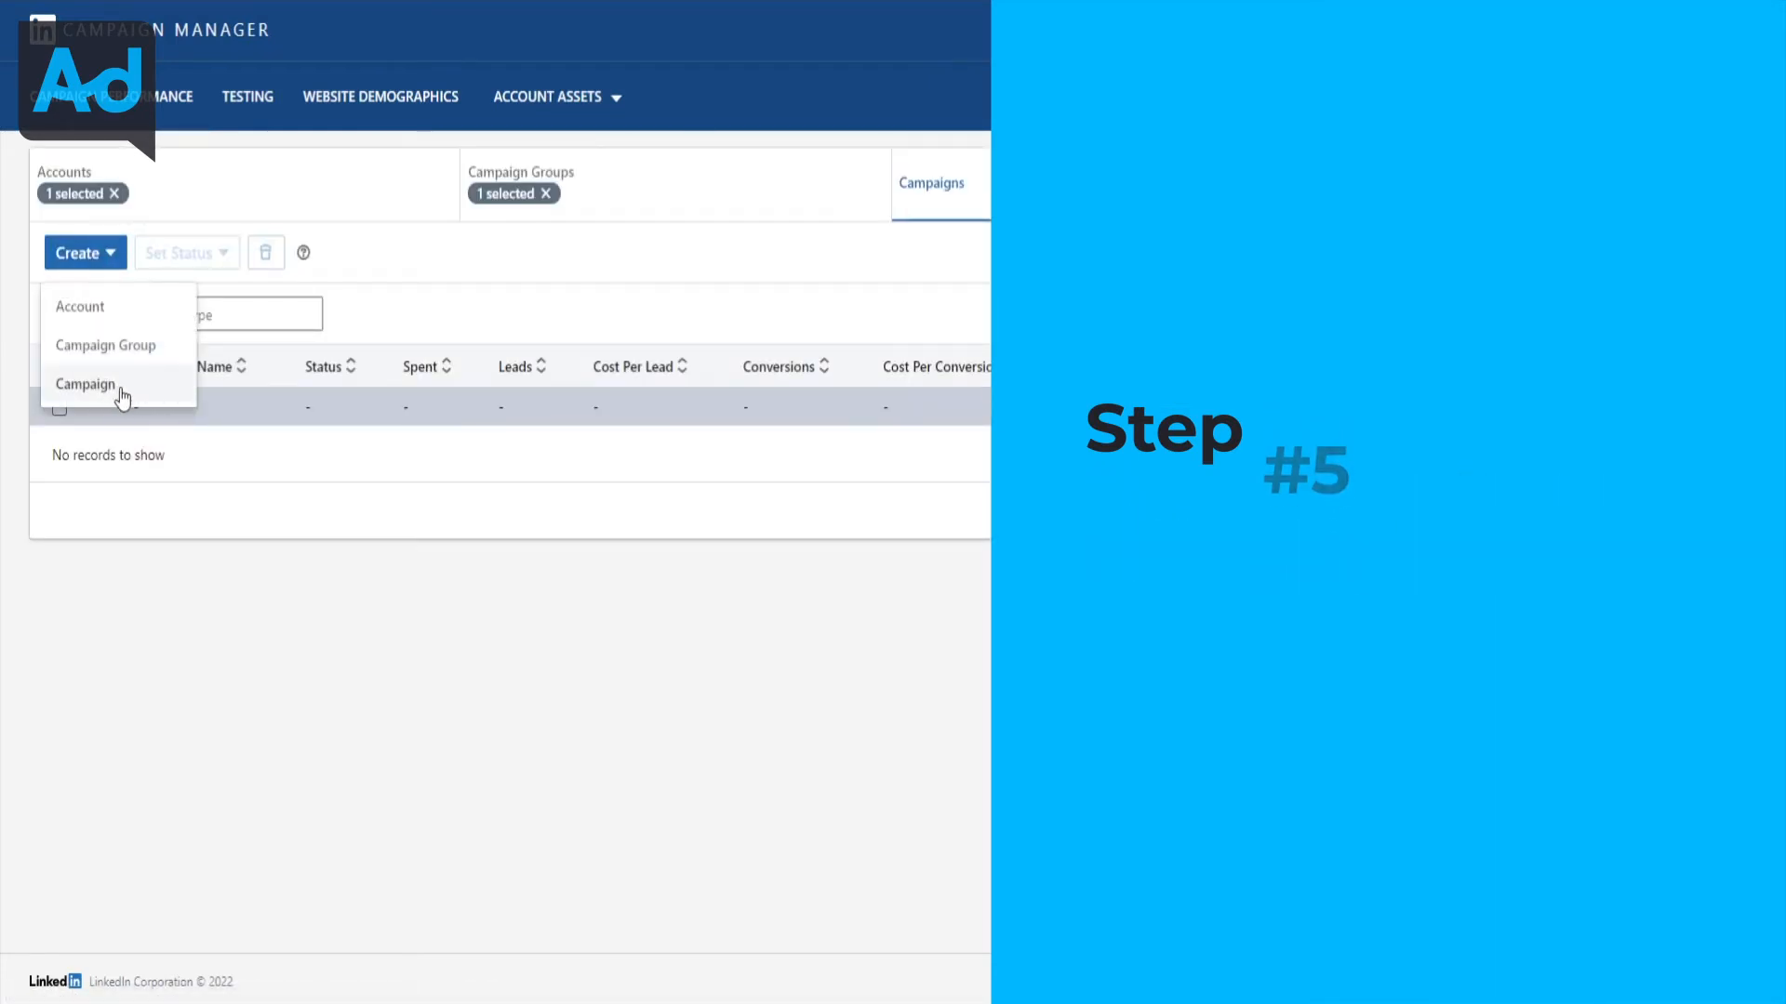
pyautogui.click(88, 384)
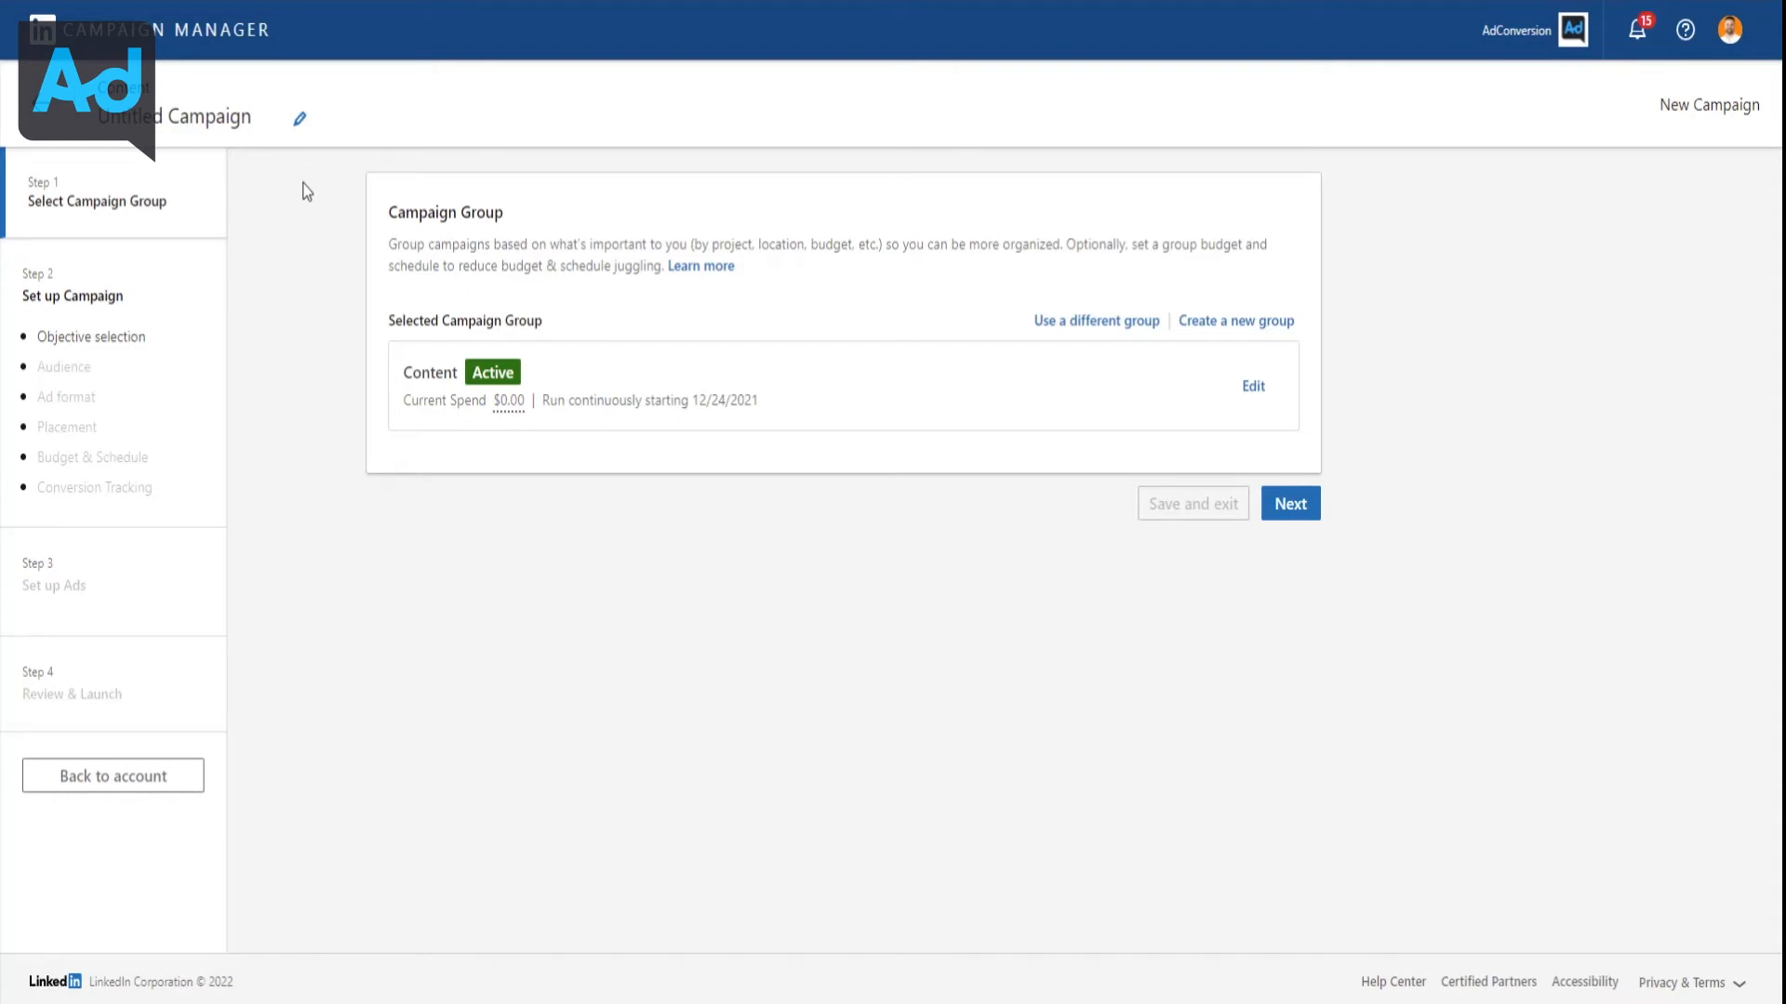
# Name the new campaign "USA | LinkedIn Ads Tutorial | Titles & Skills | Video"
pyautogui.click(203, 119)
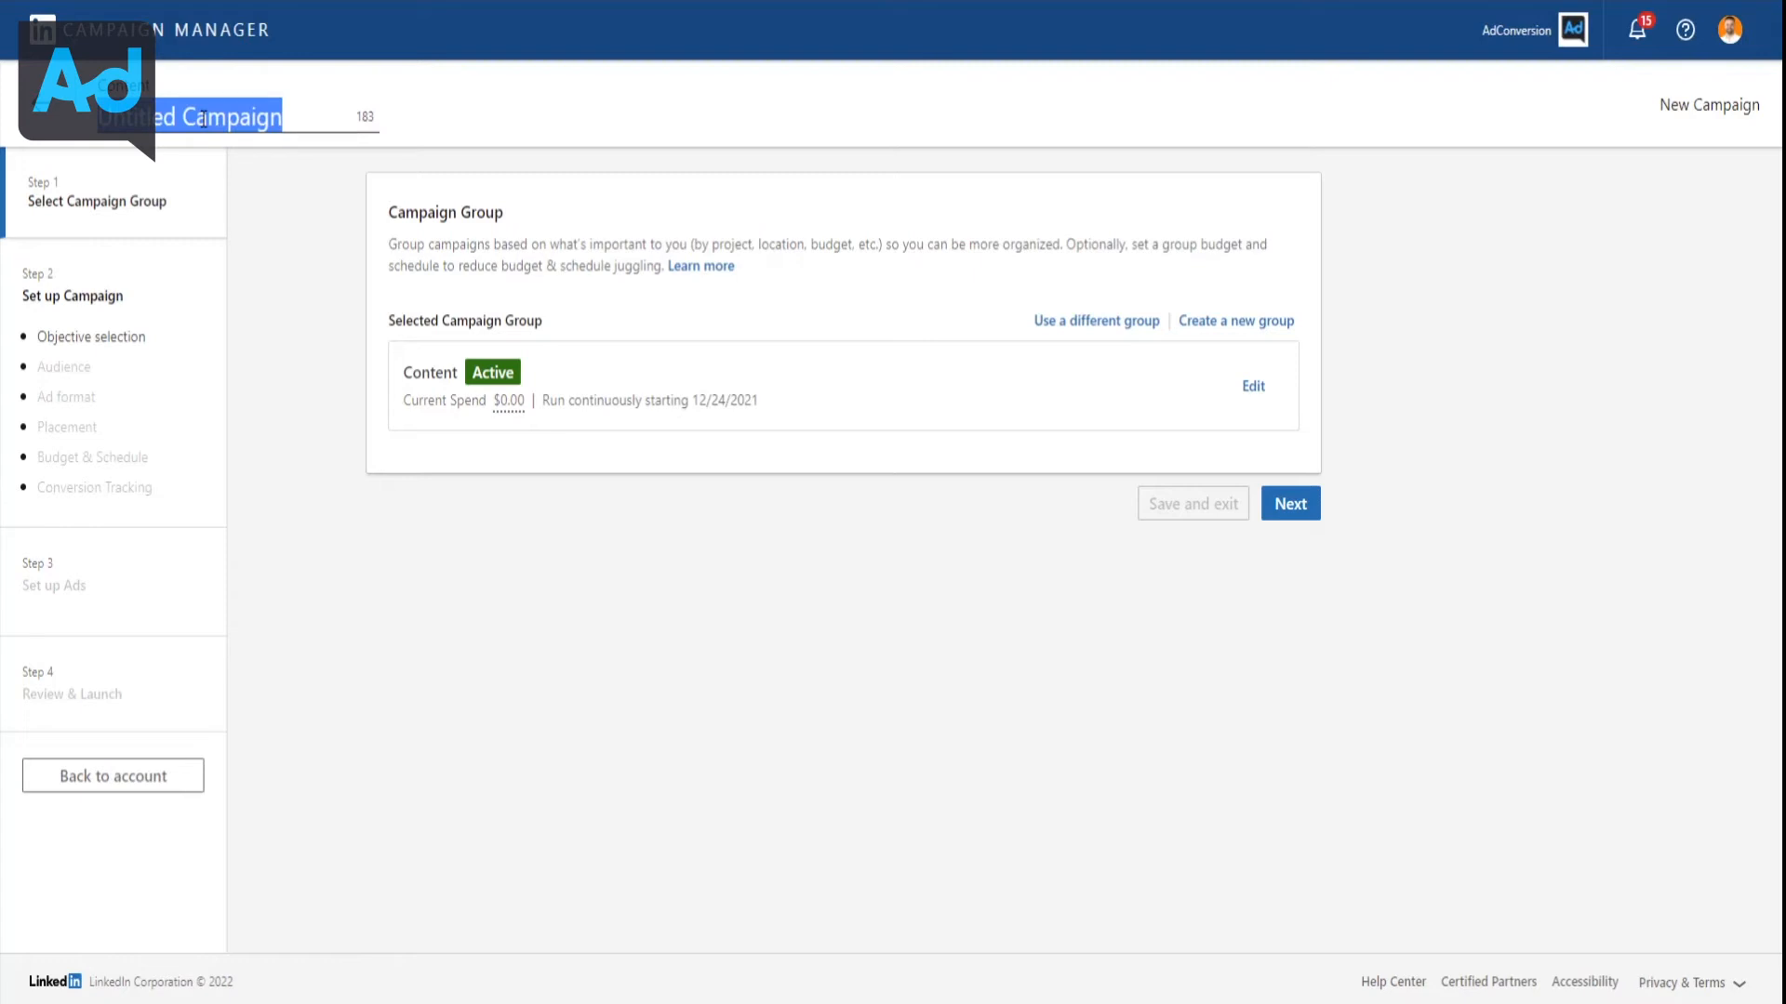
pyautogui.write('USA |')
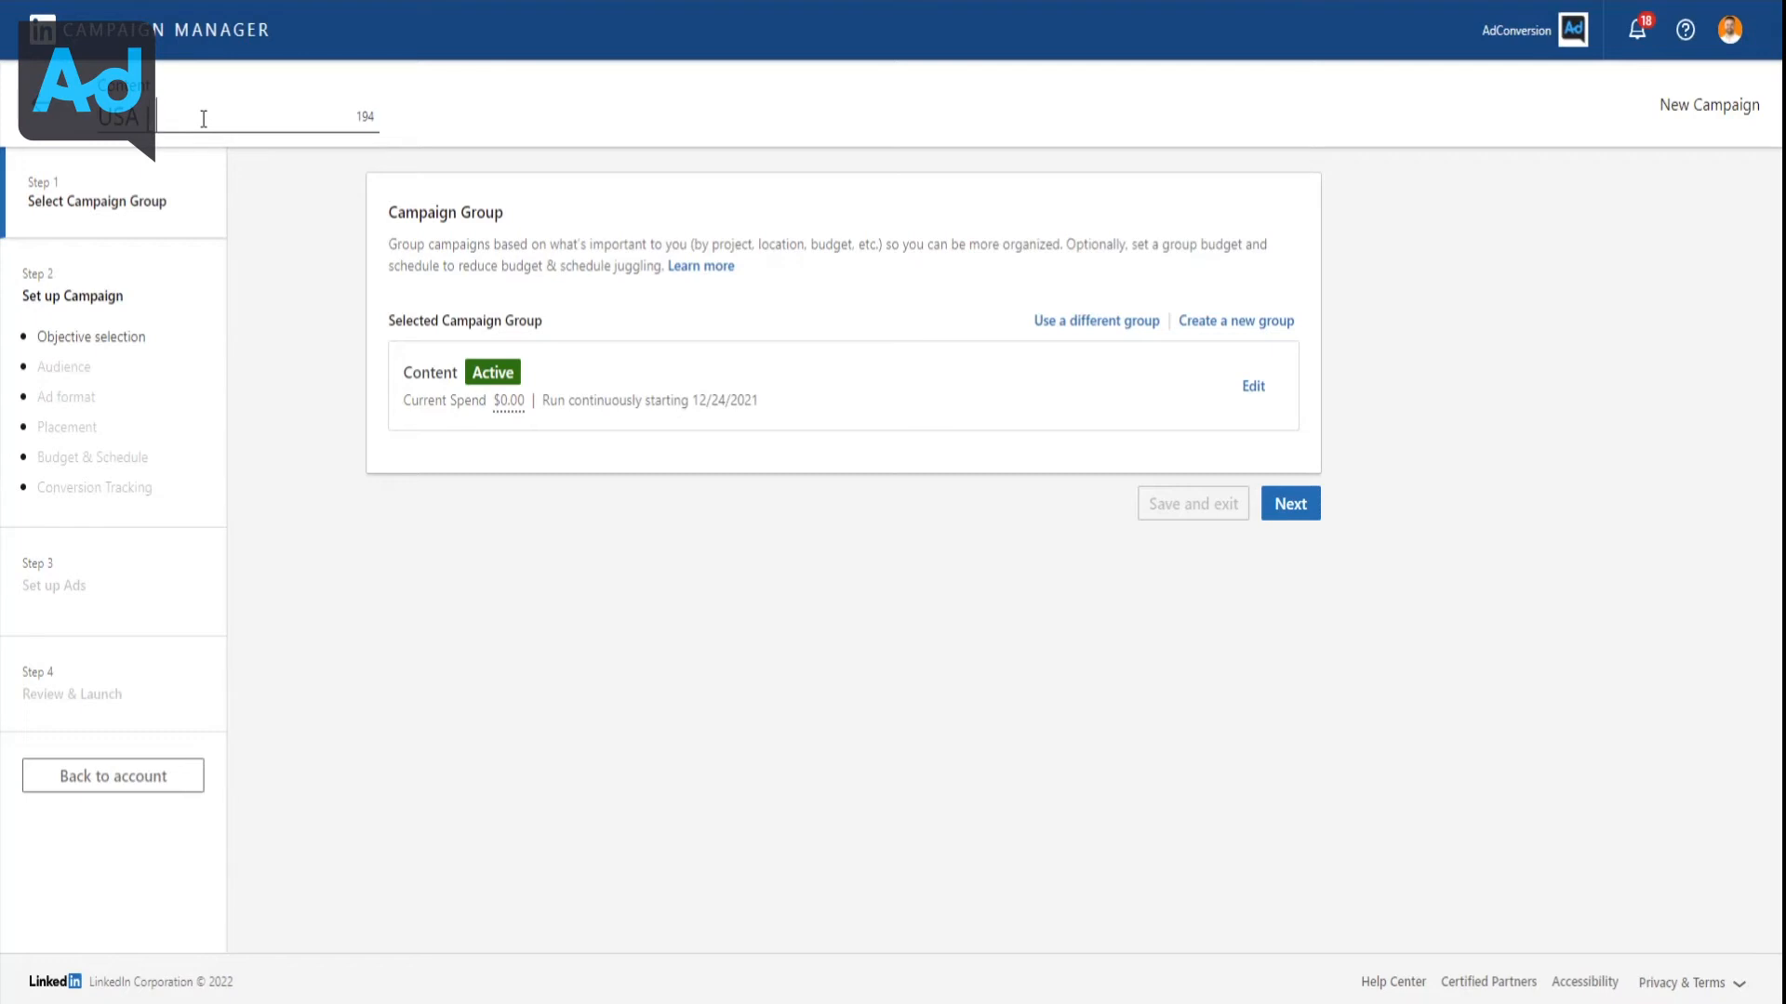
pyautogui.write('LinkedIn Ads Tu')
pyautogui.write('torial |')
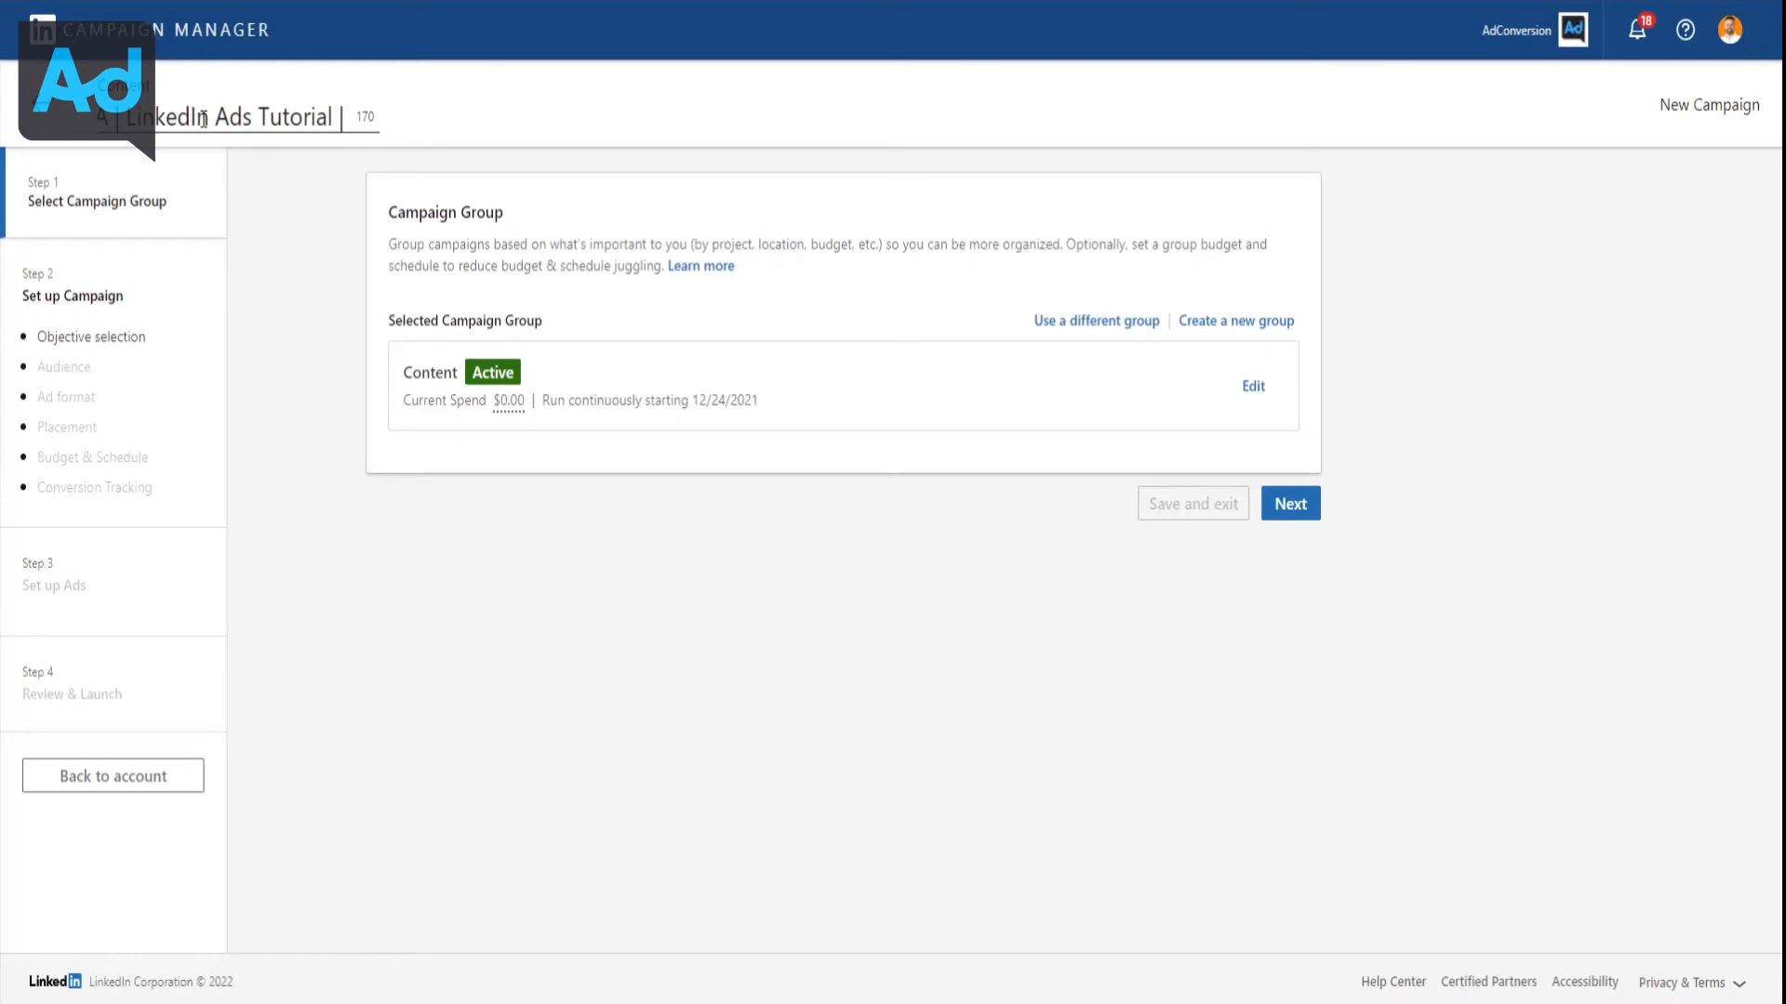
pyautogui.write('Title')
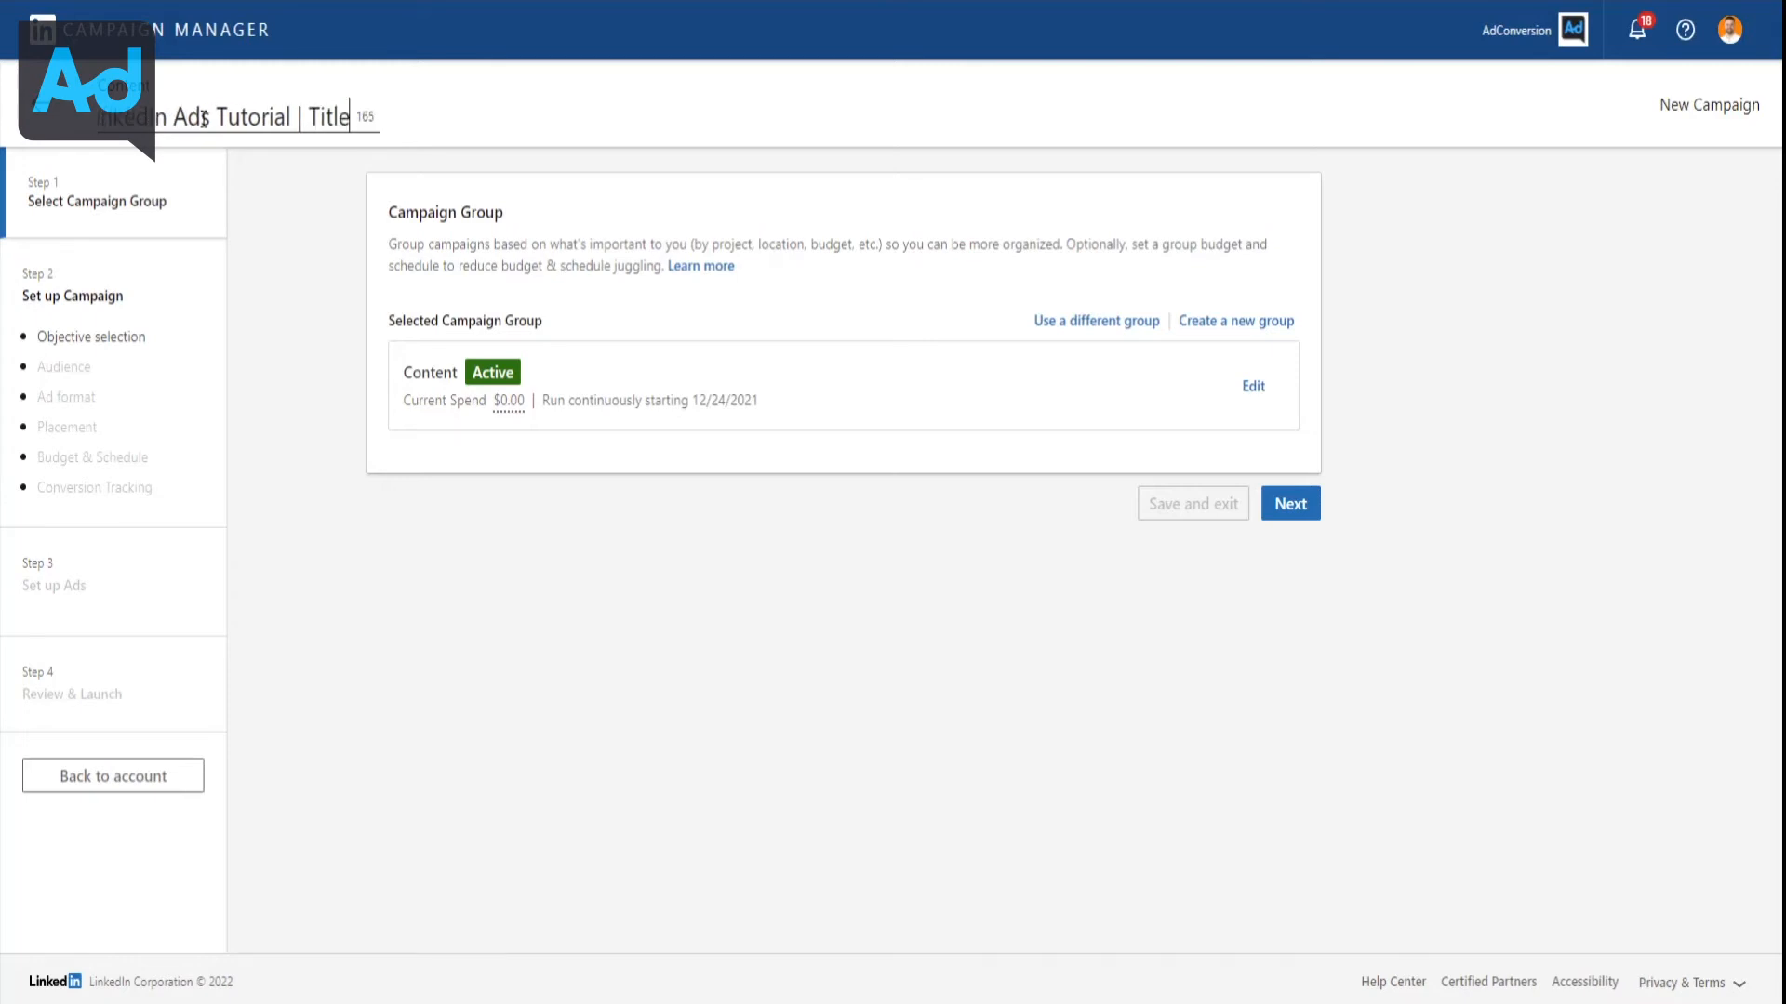
pyautogui.write('s & Skills')
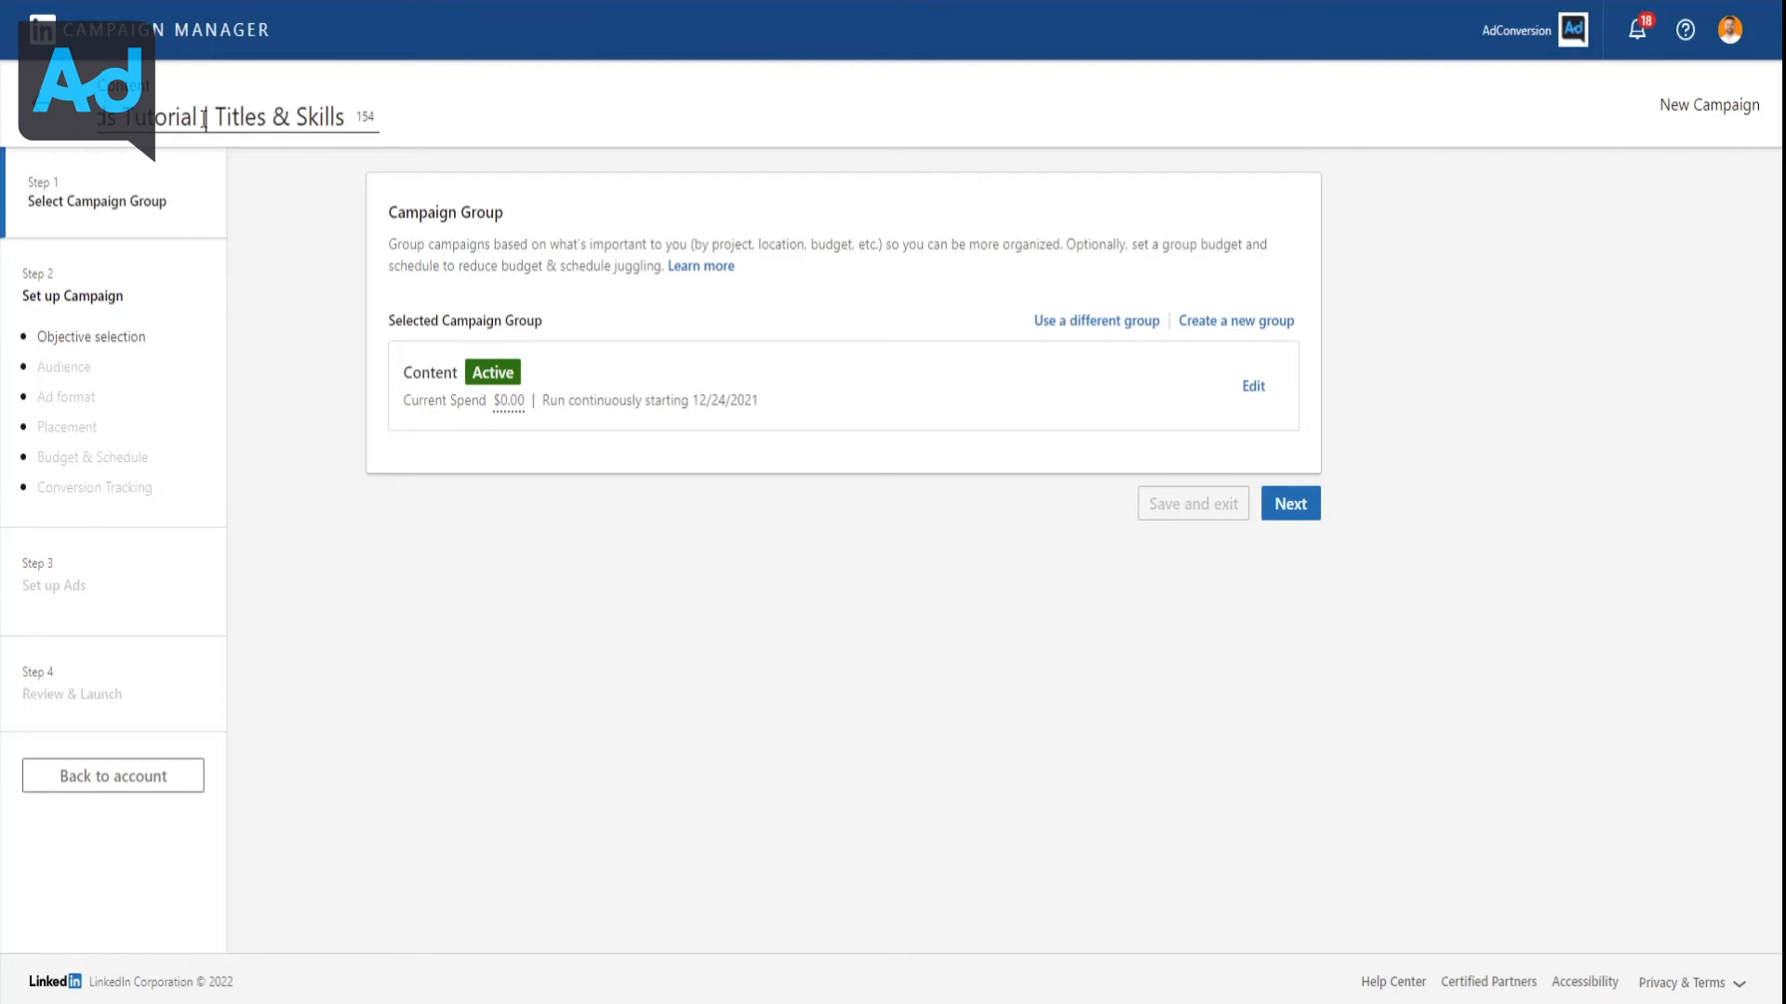
pyautogui.write('|')
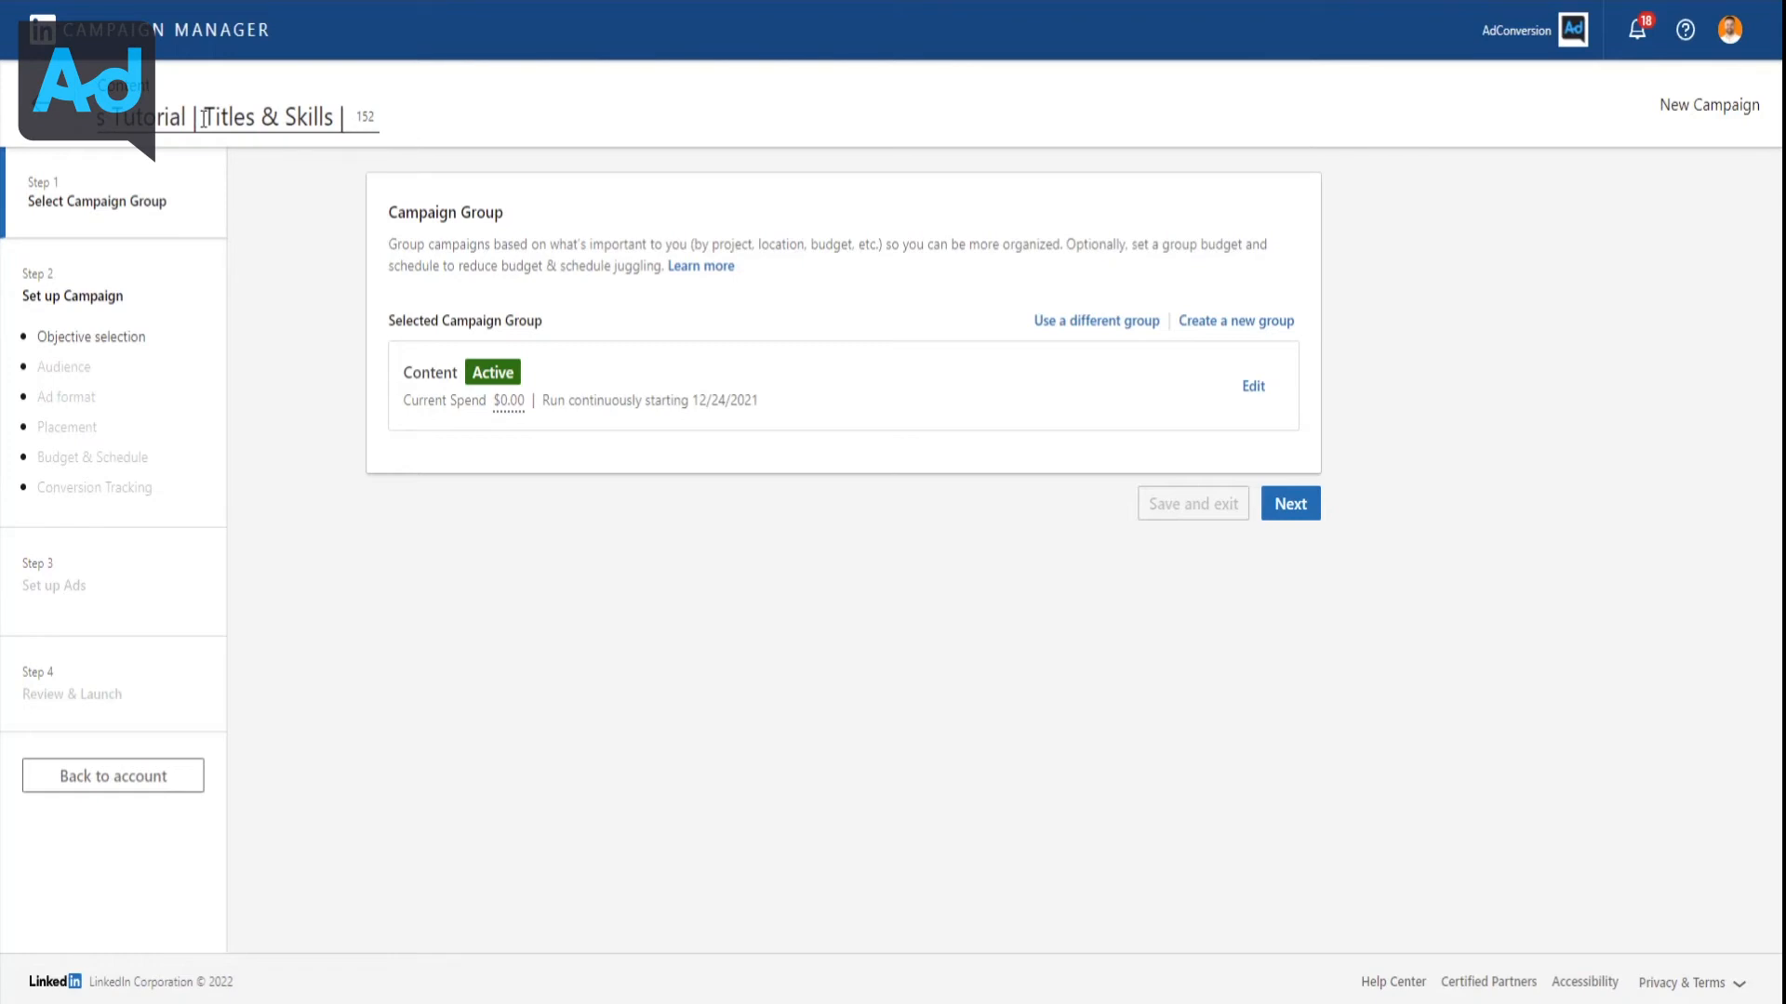
pyautogui.write('Video')
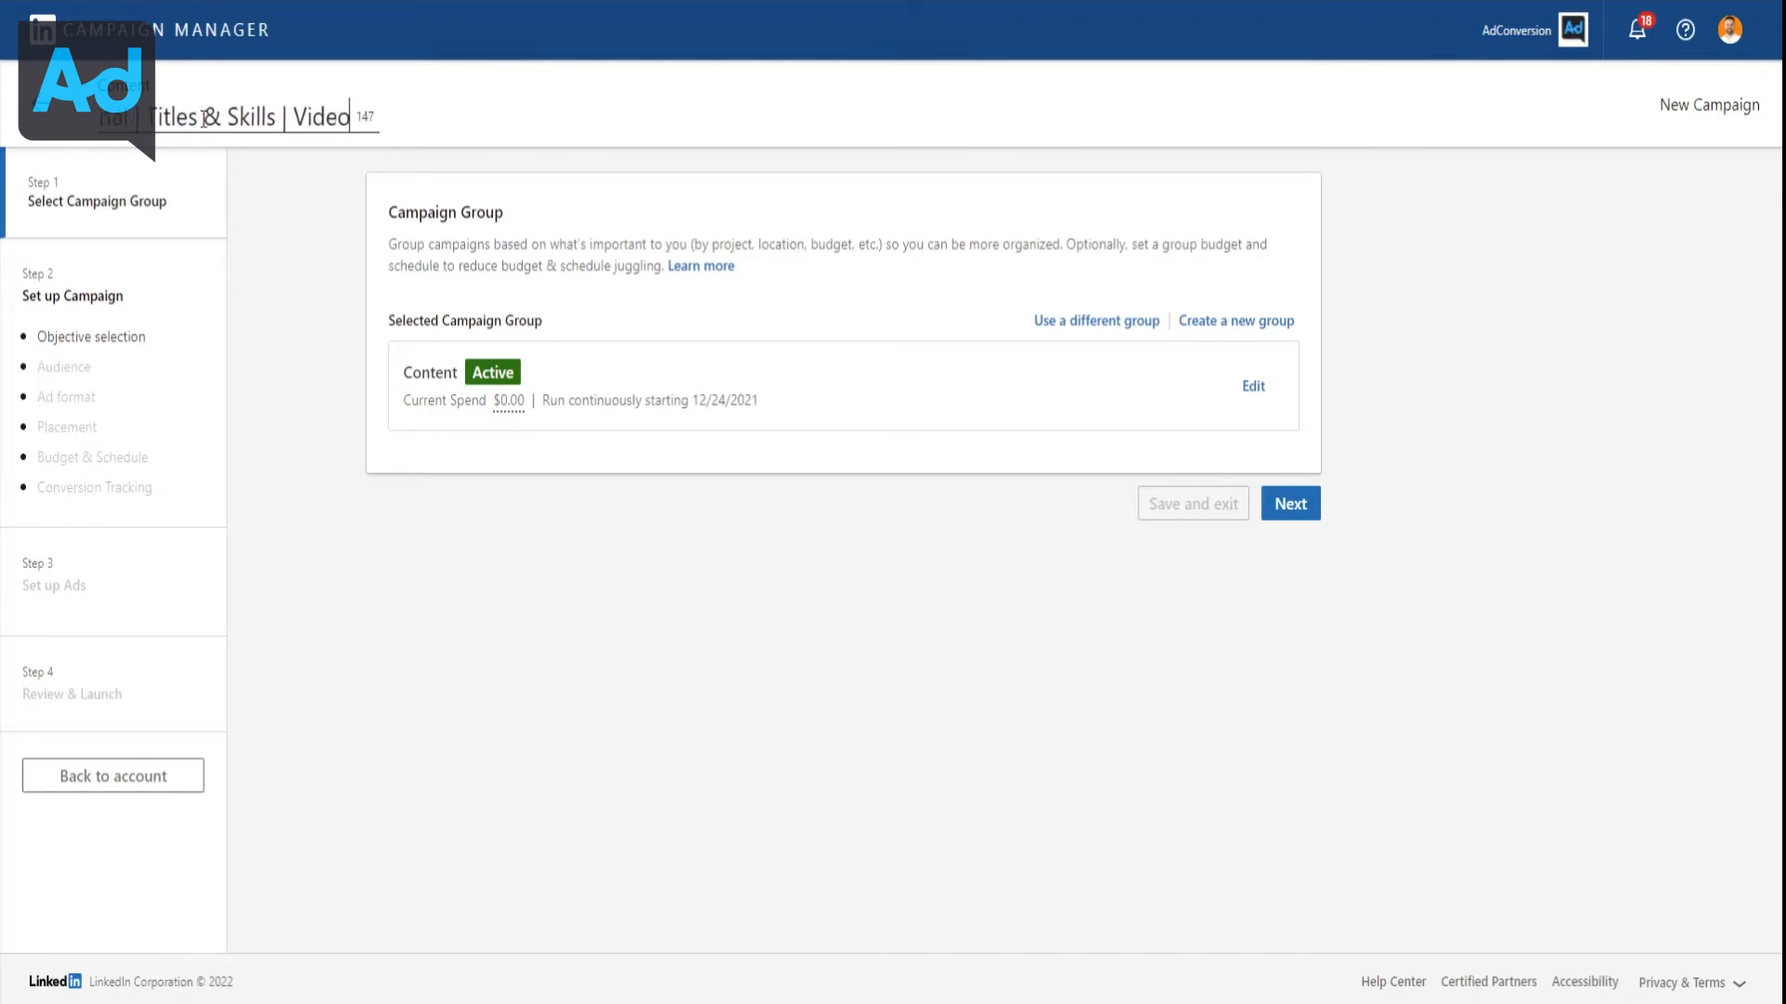
pyautogui.click(308, 367)
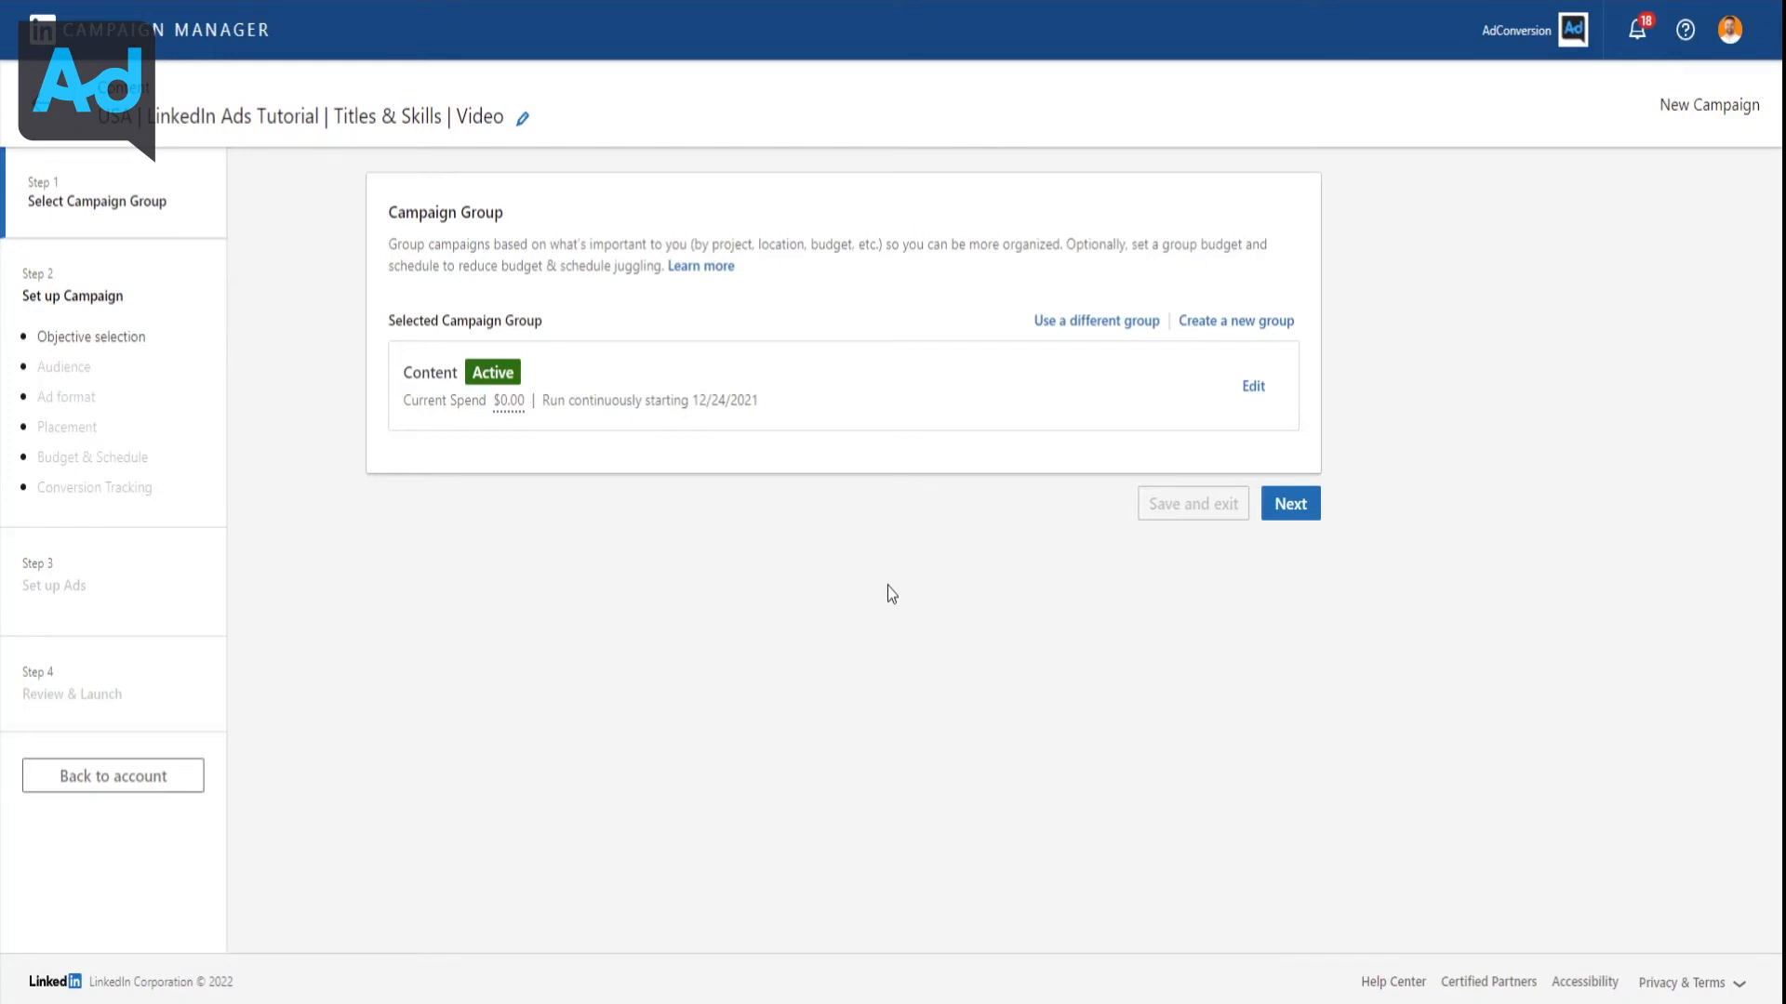
# Keep the Content campaign group, continue to the campaign setup and choose Video views as the objective
pyautogui.click(1292, 507)
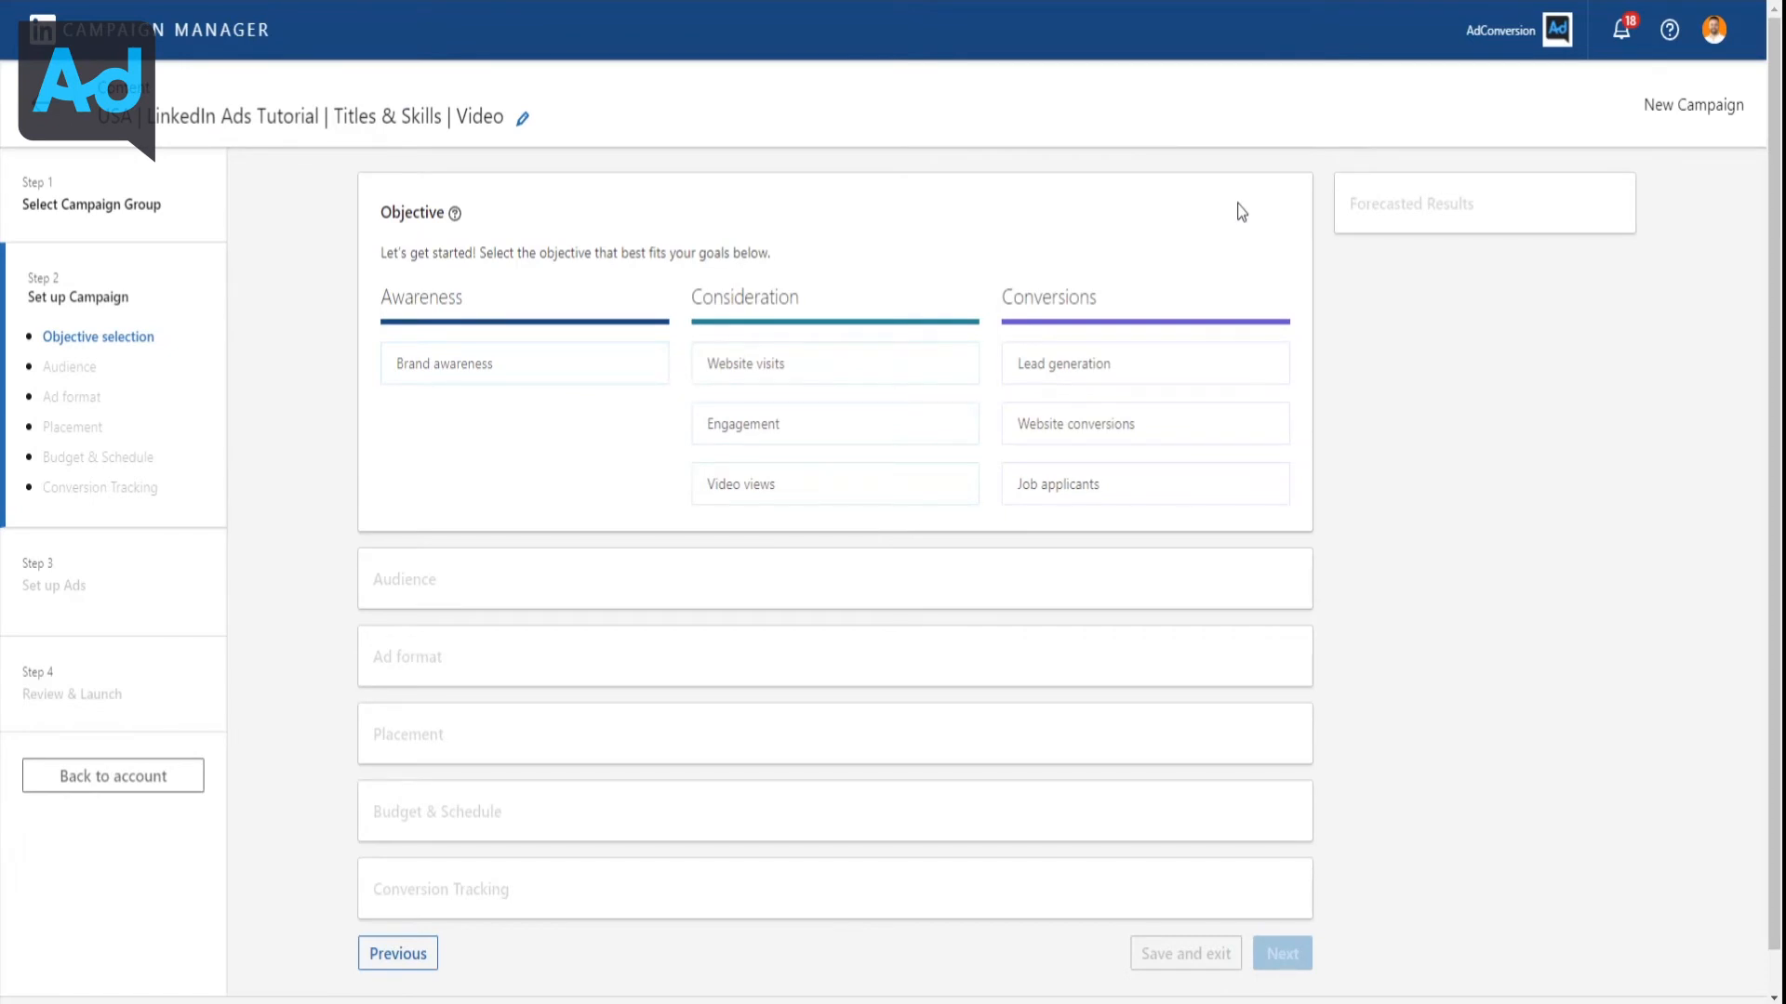
pyautogui.moveTo(493, 374)
pyautogui.moveTo(1135, 439)
pyautogui.moveTo(1200, 378)
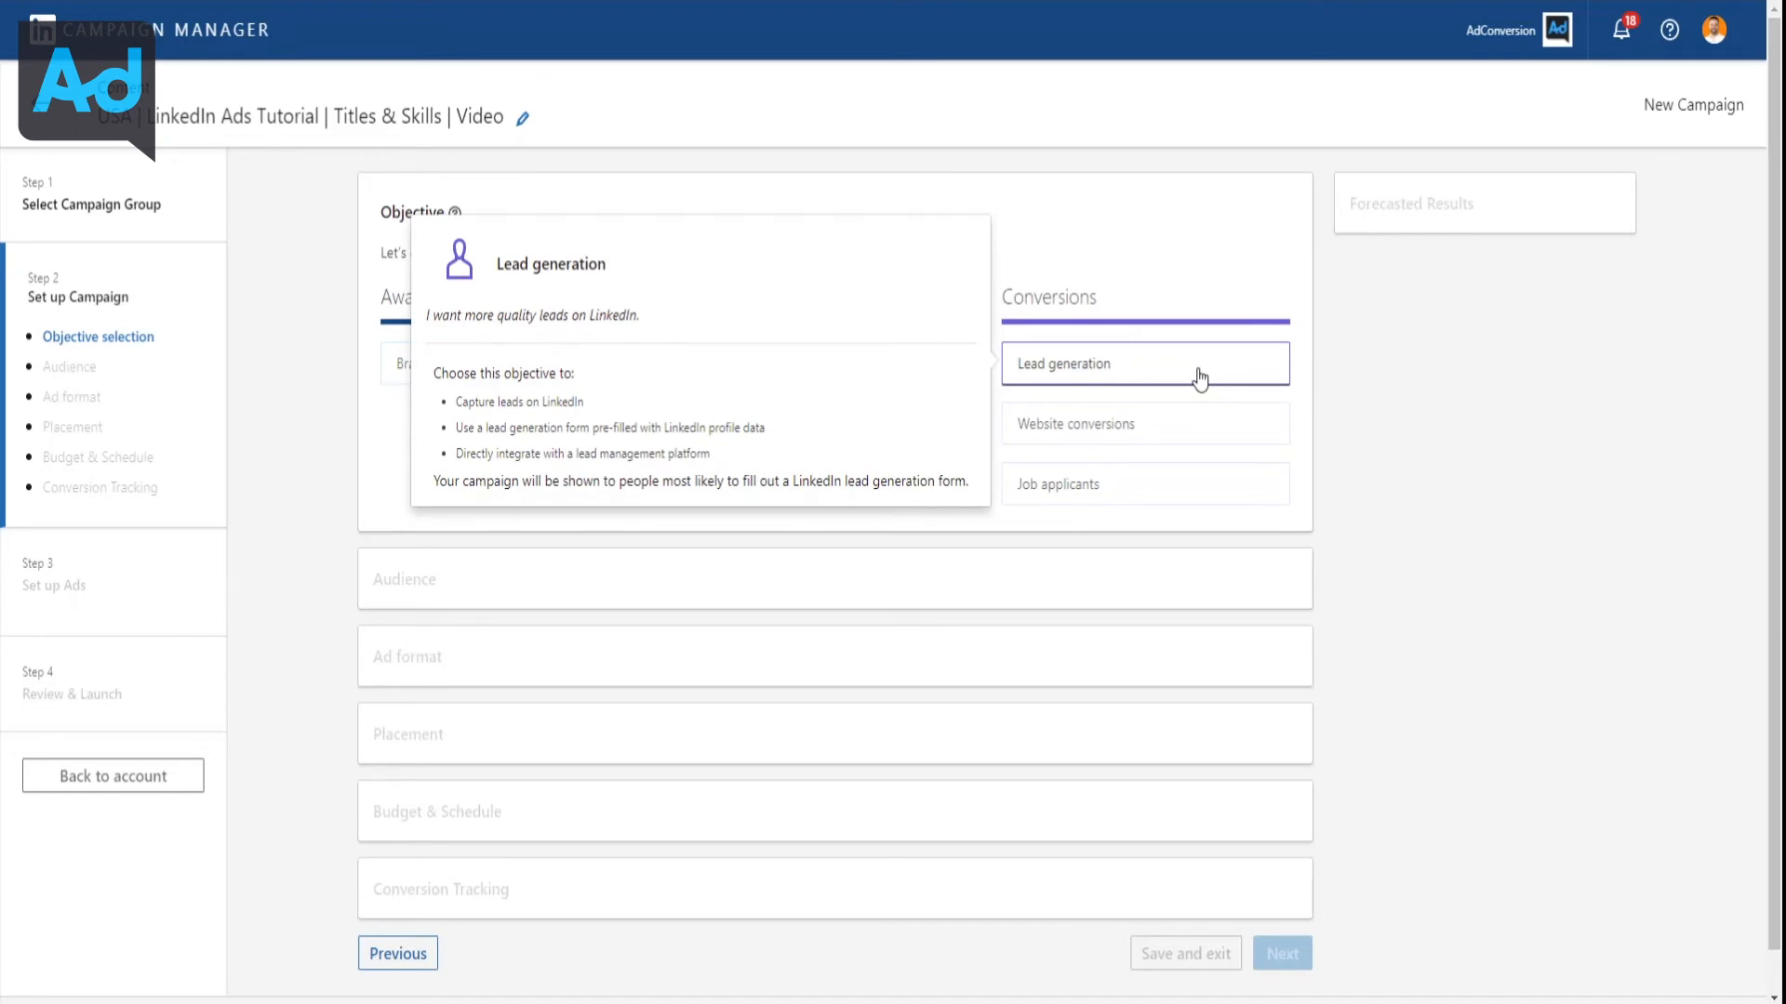
pyautogui.moveTo(1205, 437)
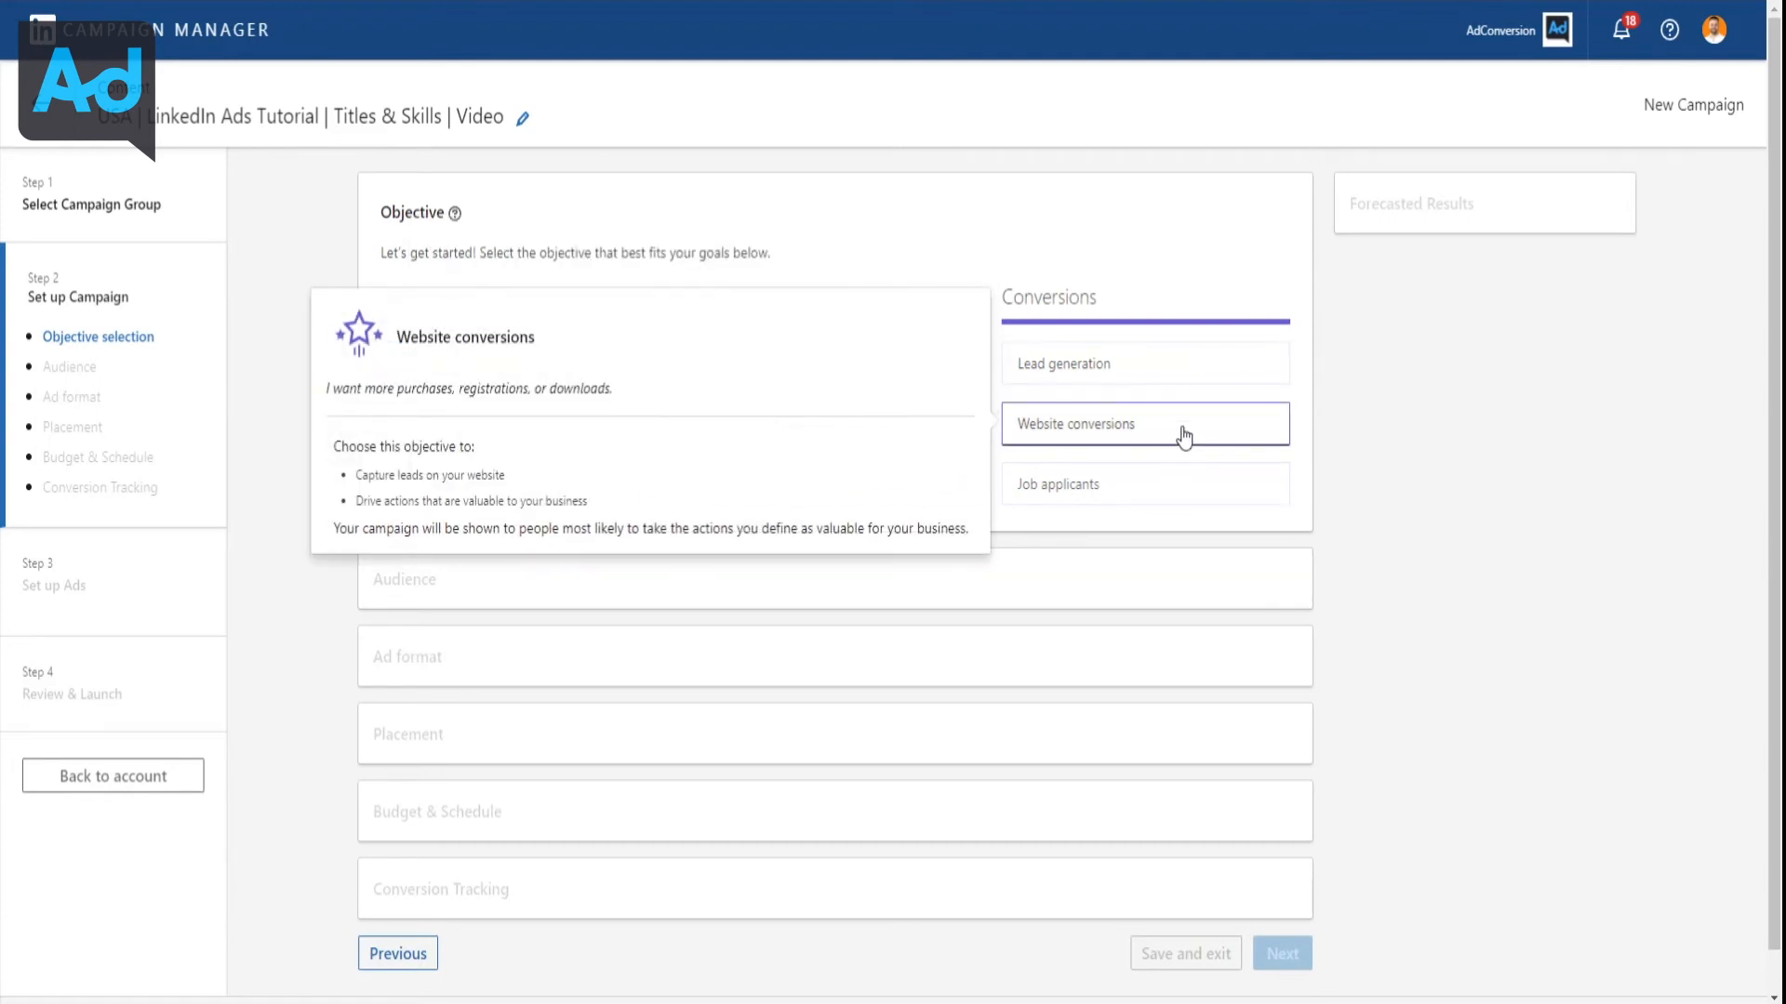
pyautogui.moveTo(1224, 380)
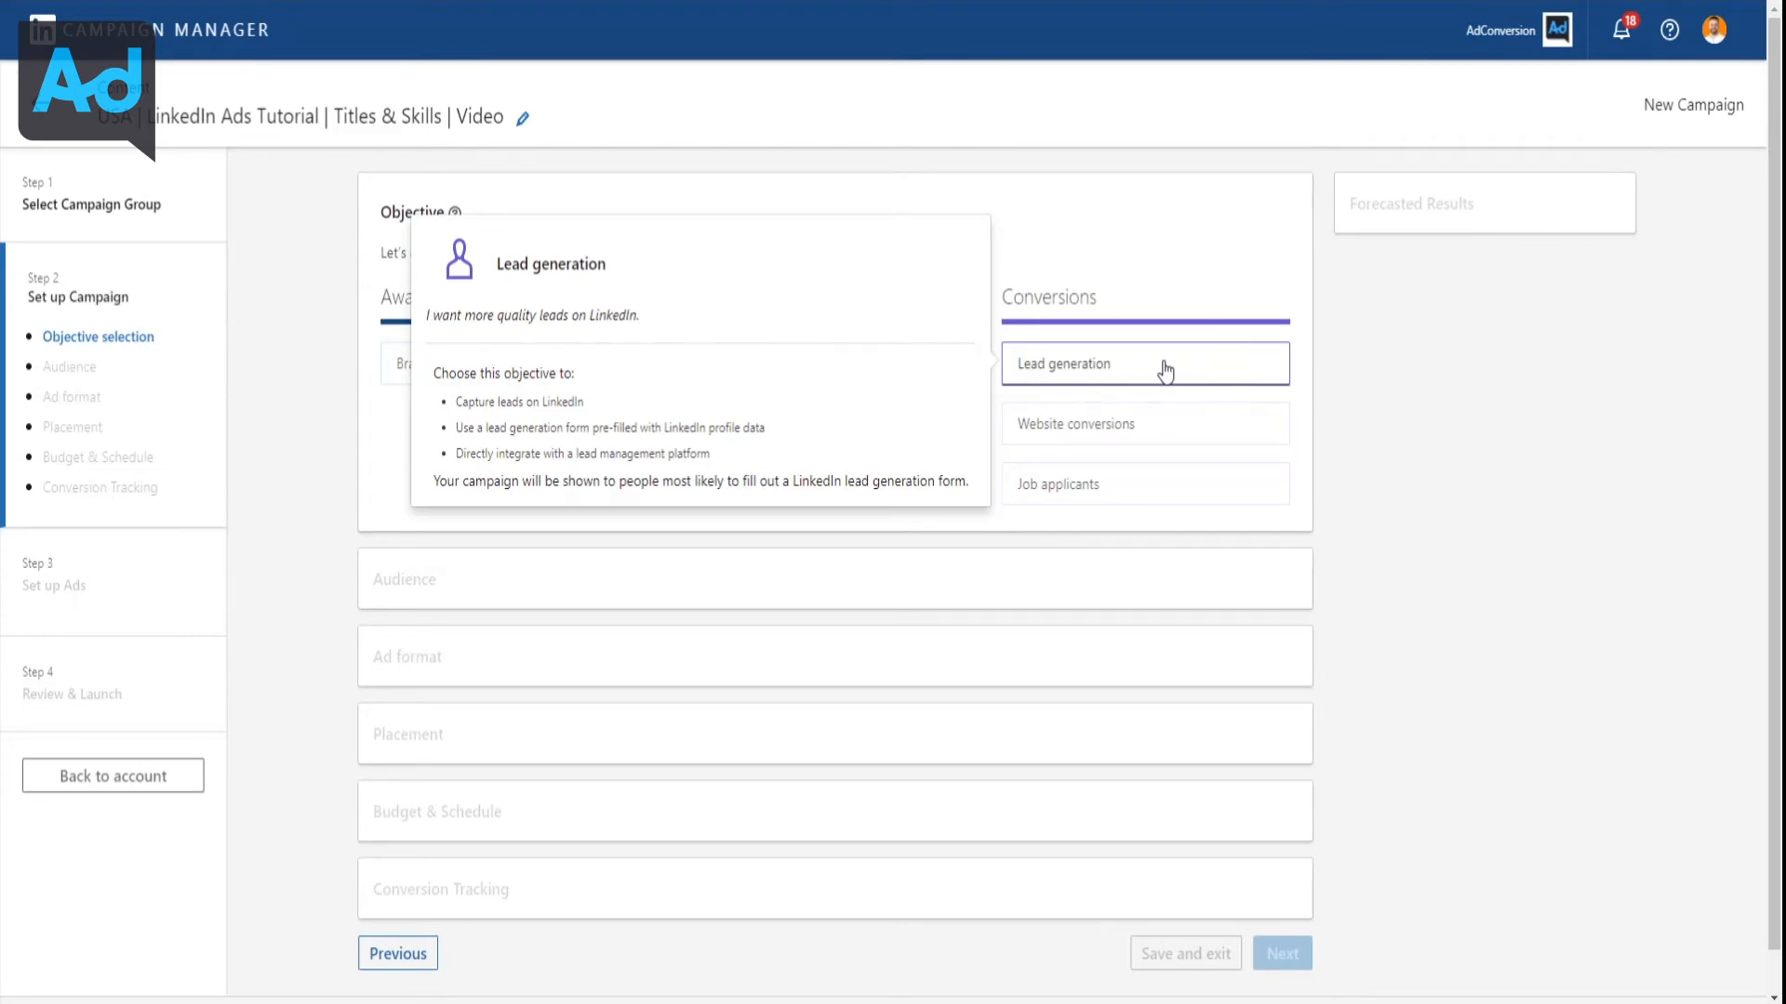
pyautogui.moveTo(1163, 427)
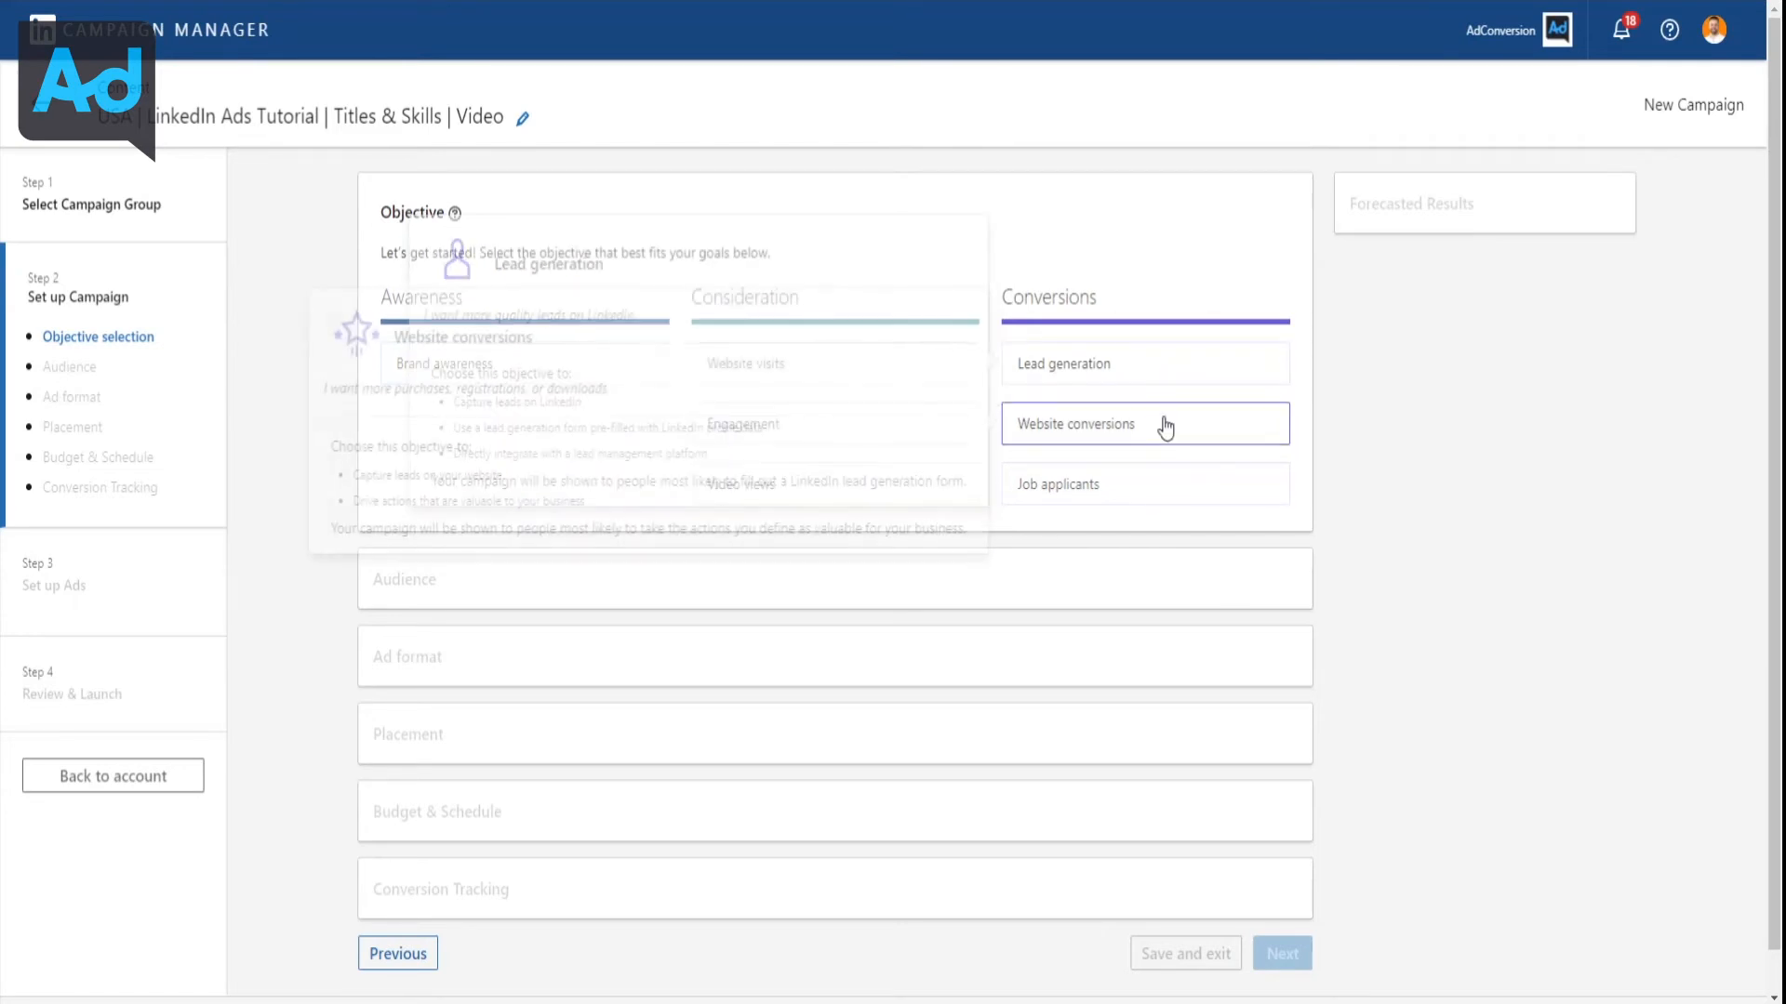
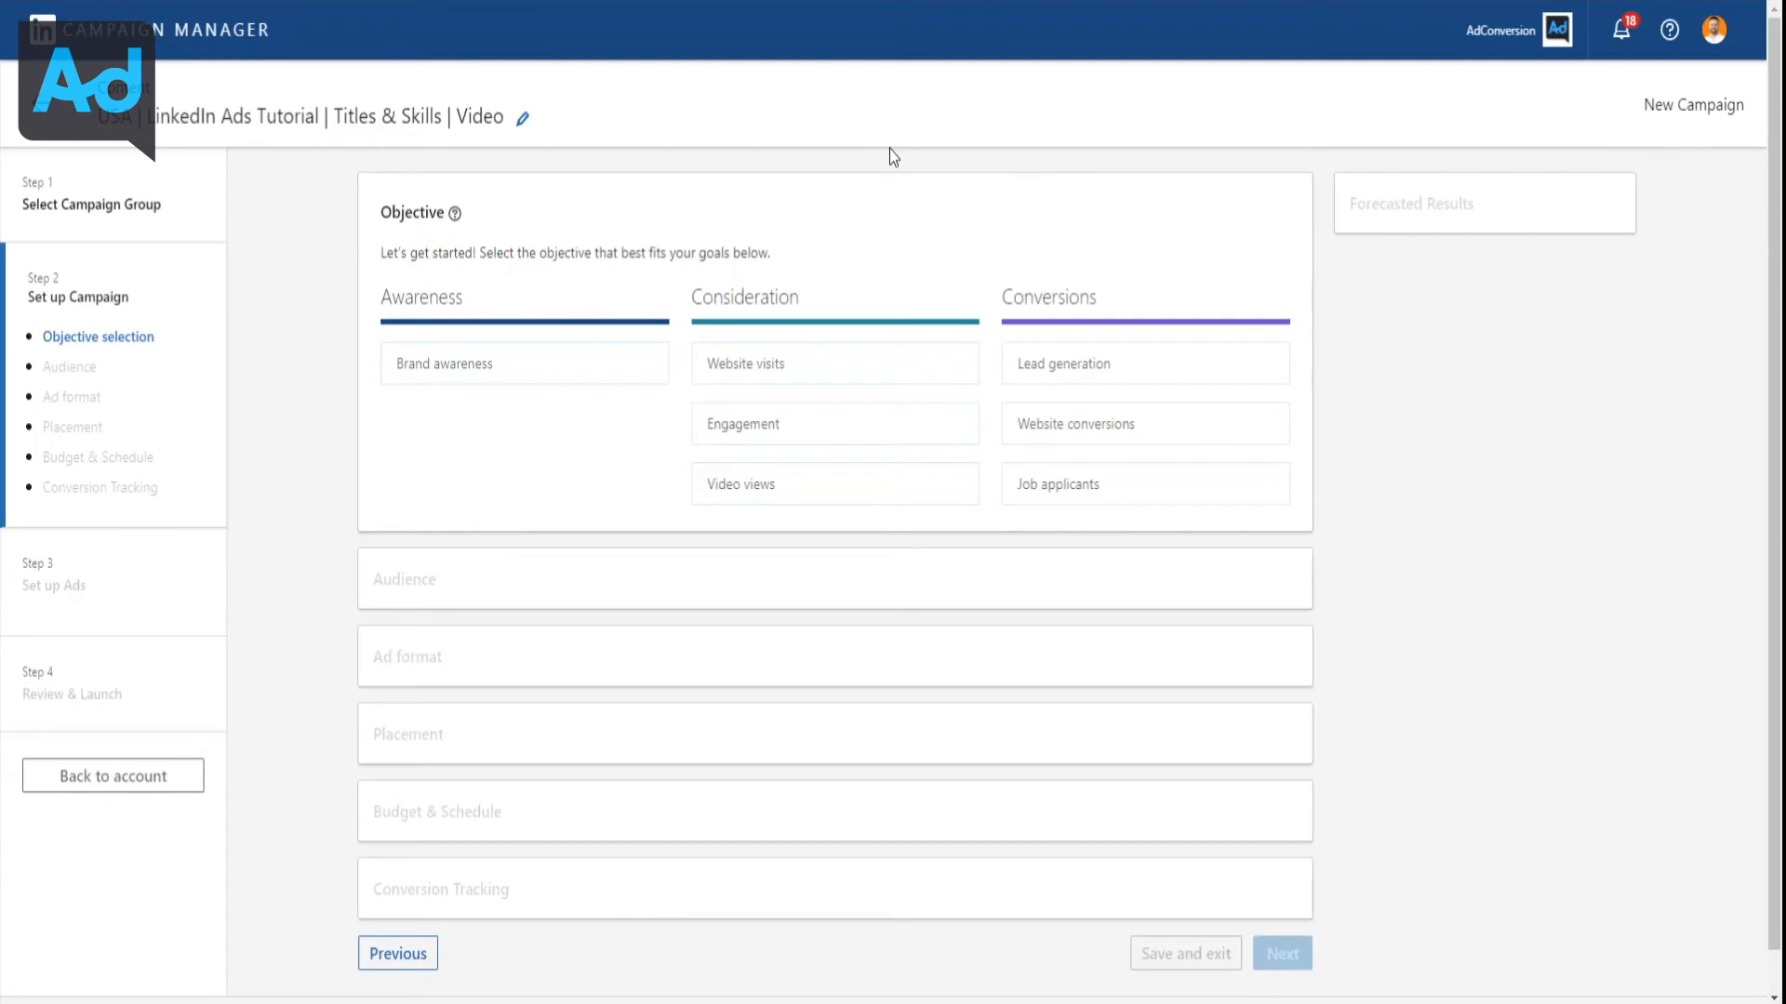
pyautogui.moveTo(840, 498)
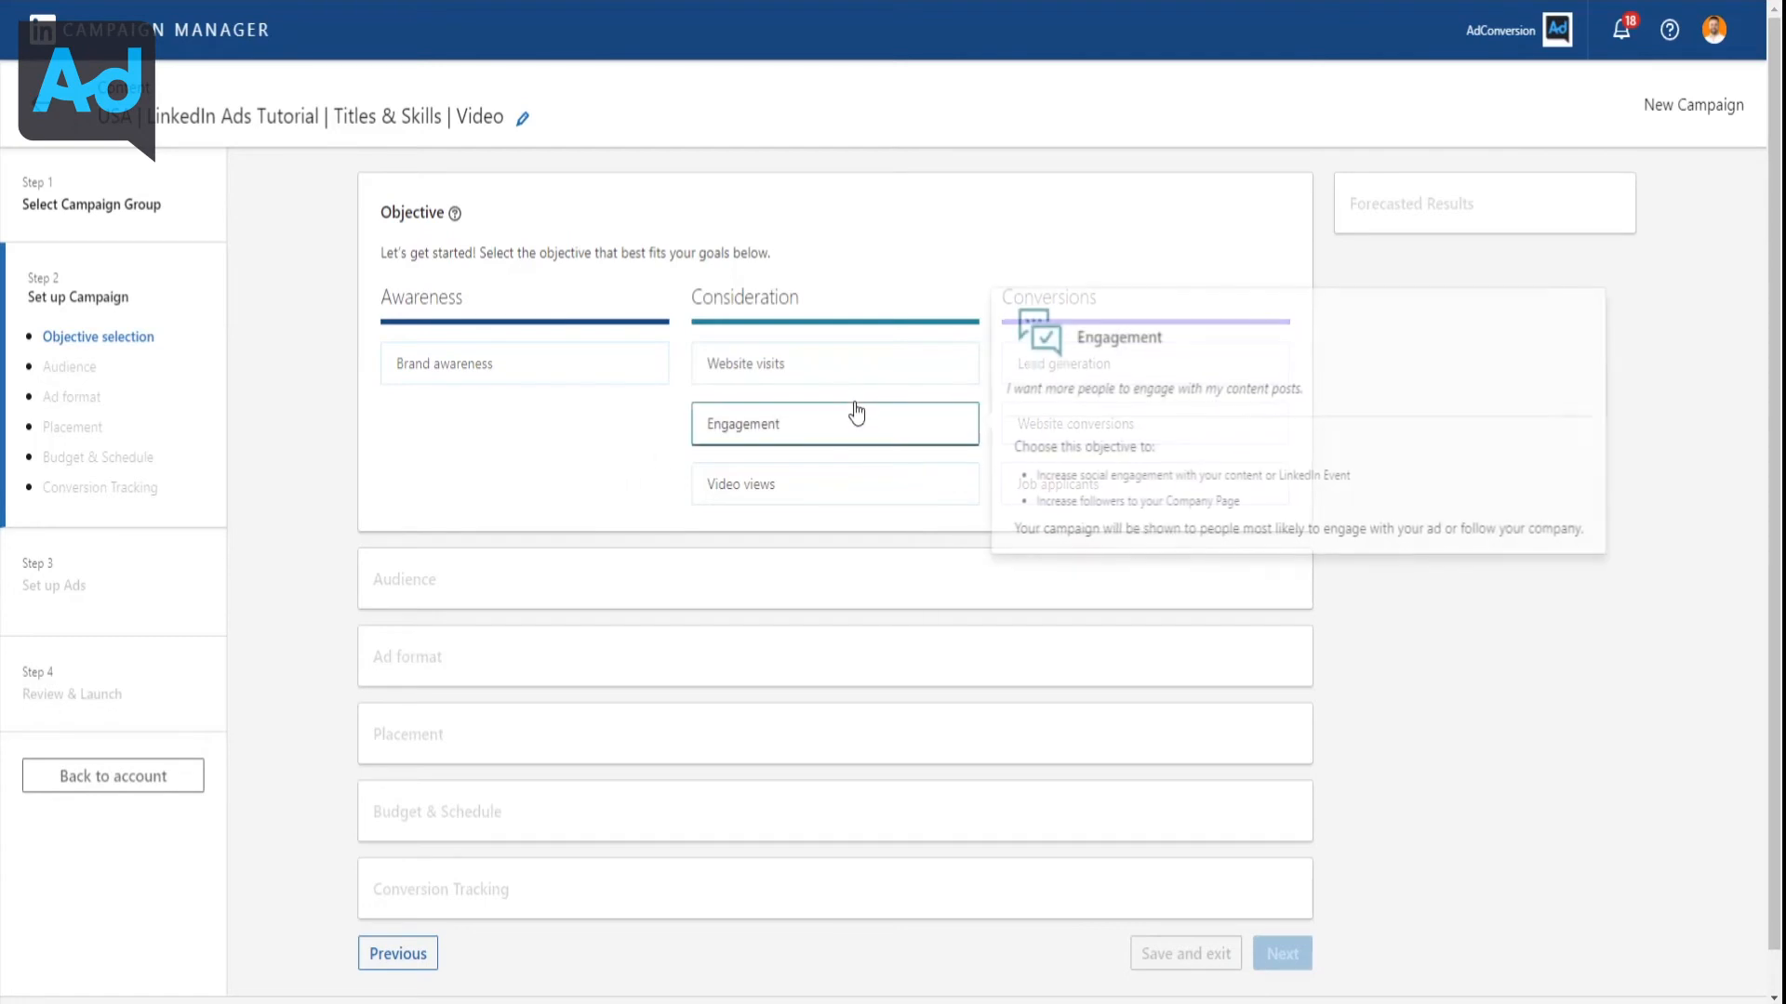
pyautogui.moveTo(818, 370)
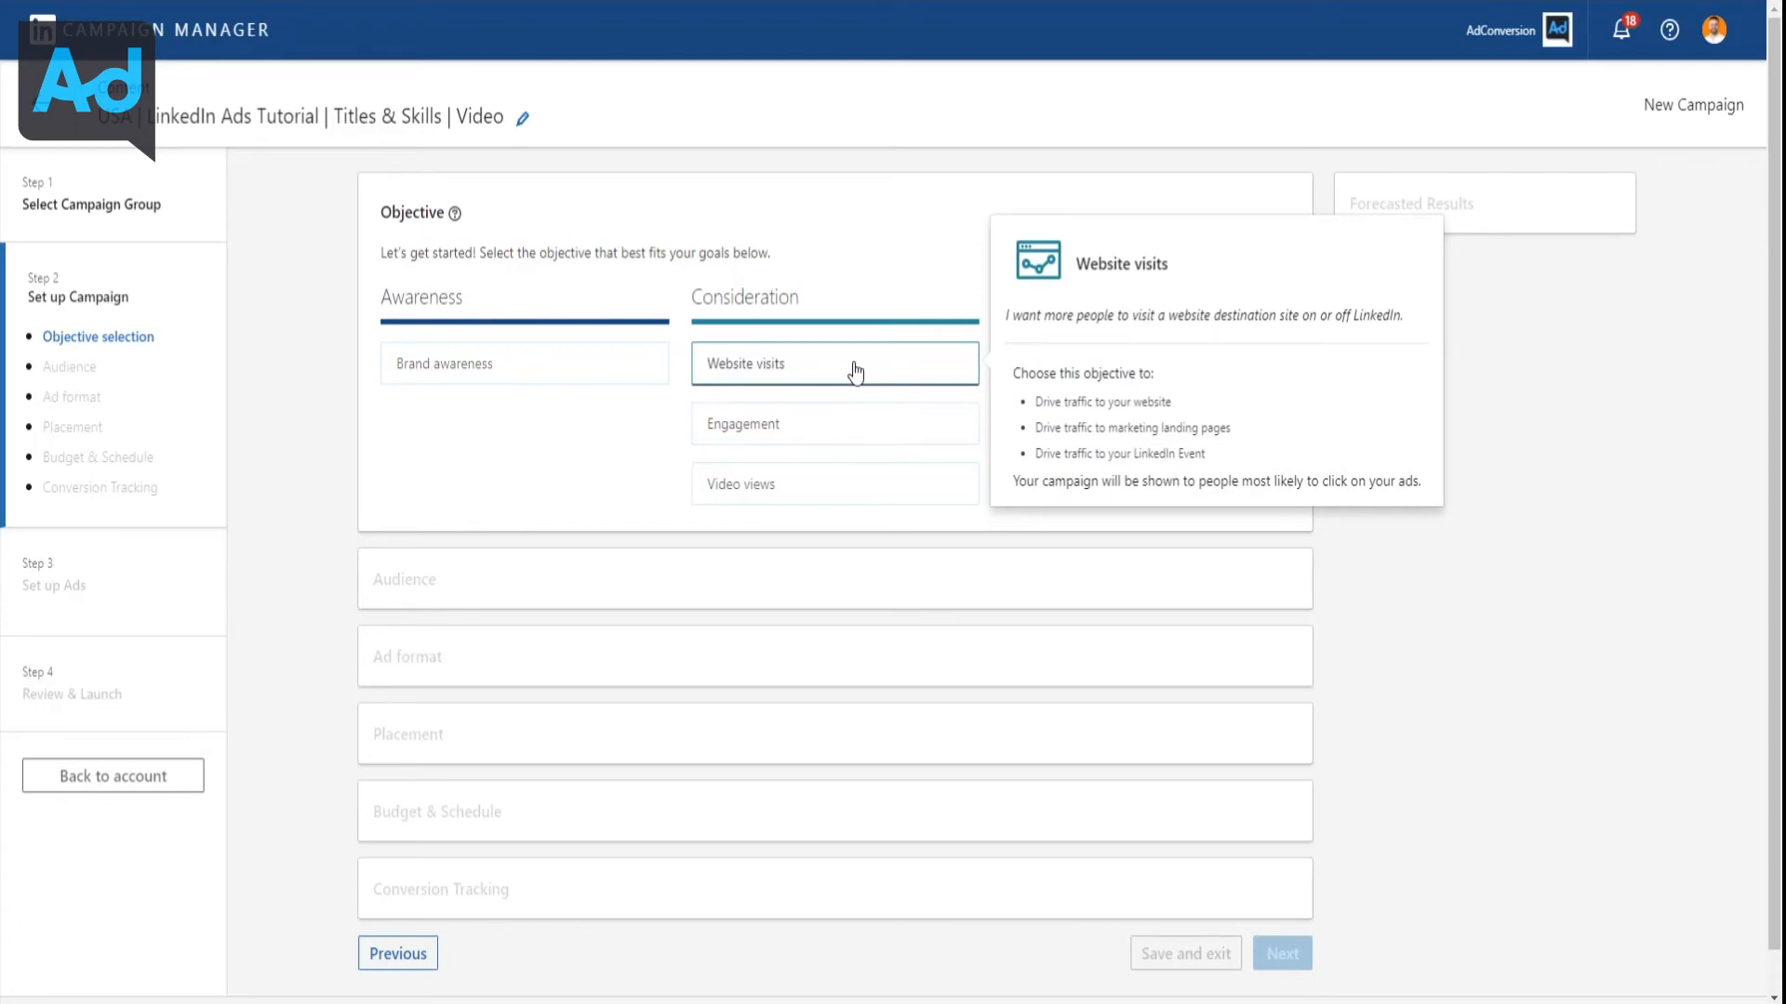
pyautogui.moveTo(816, 432)
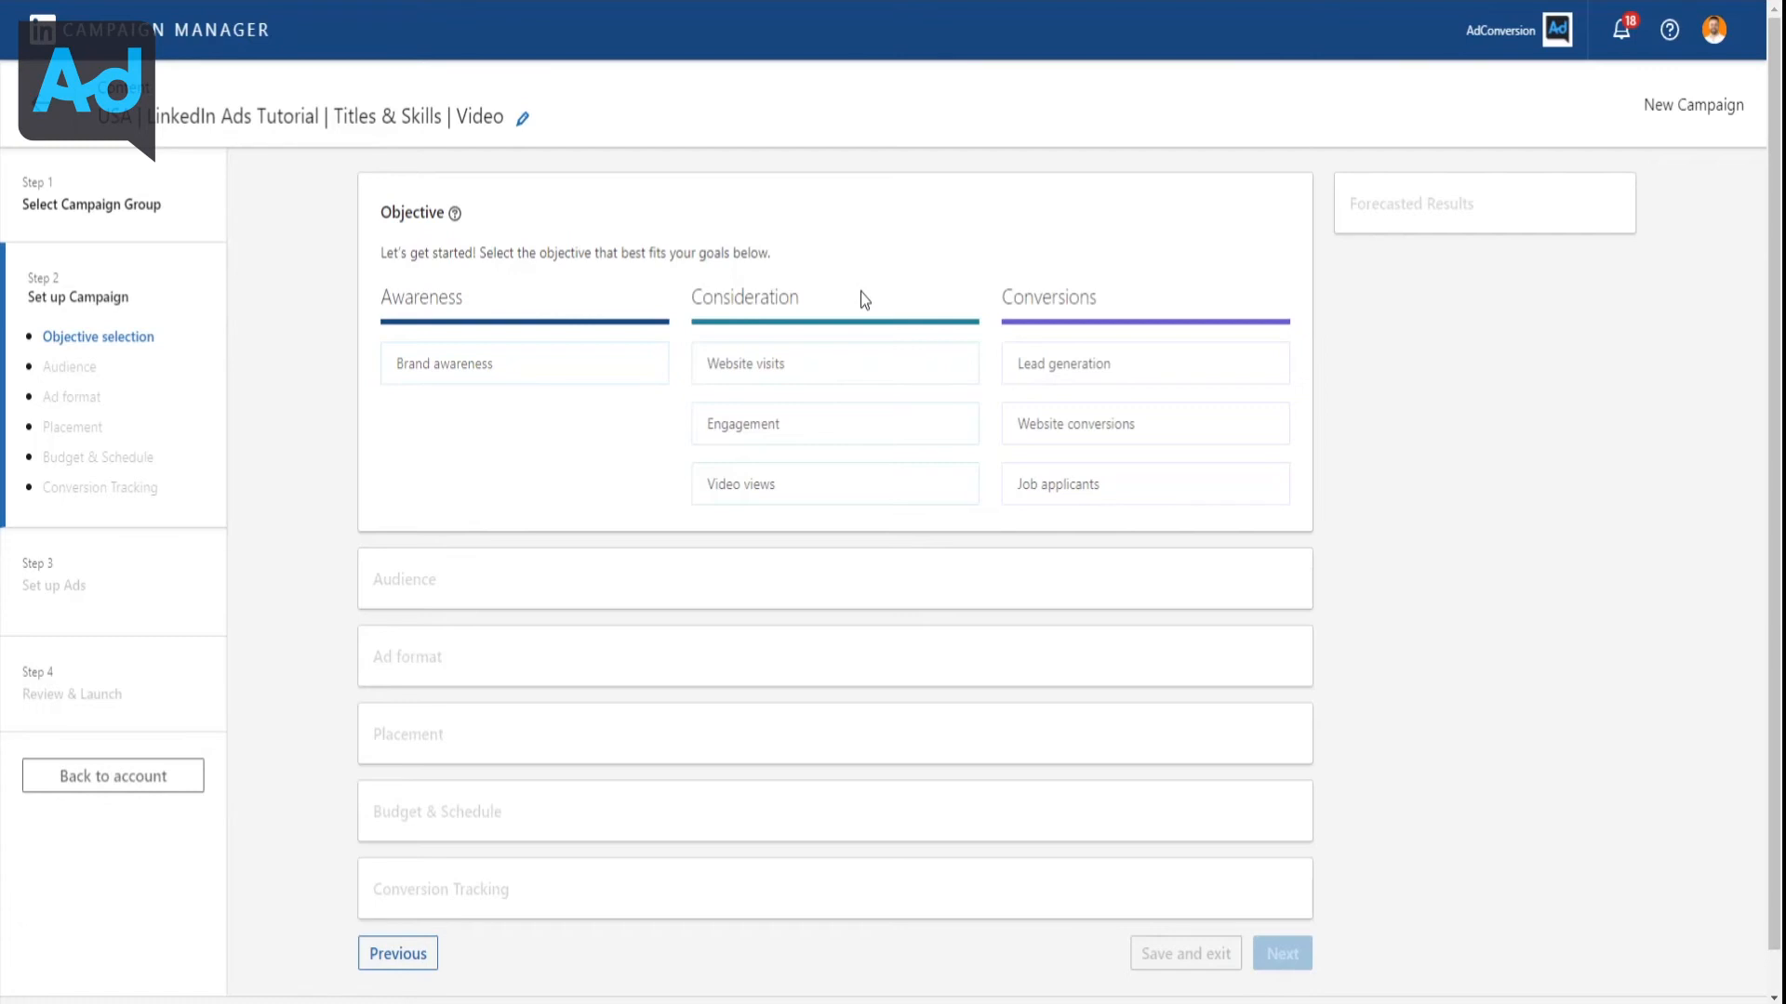
pyautogui.moveTo(786, 507)
pyautogui.moveTo(421, 382)
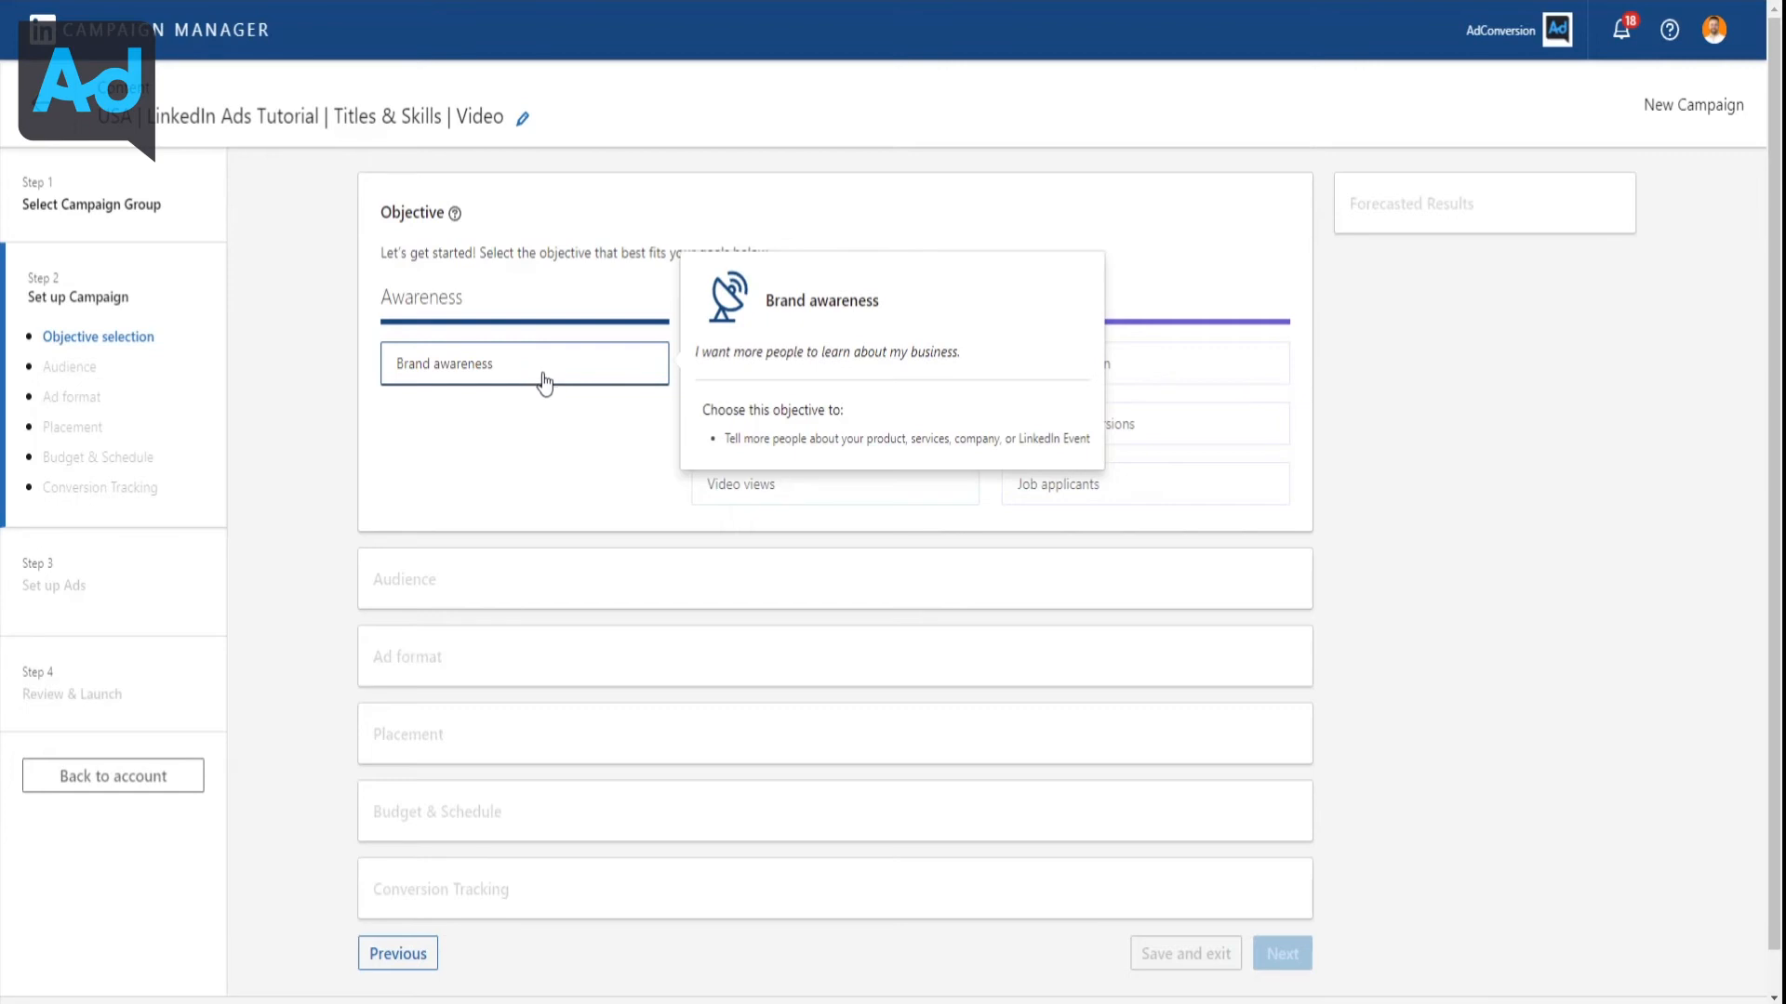
pyautogui.click(795, 484)
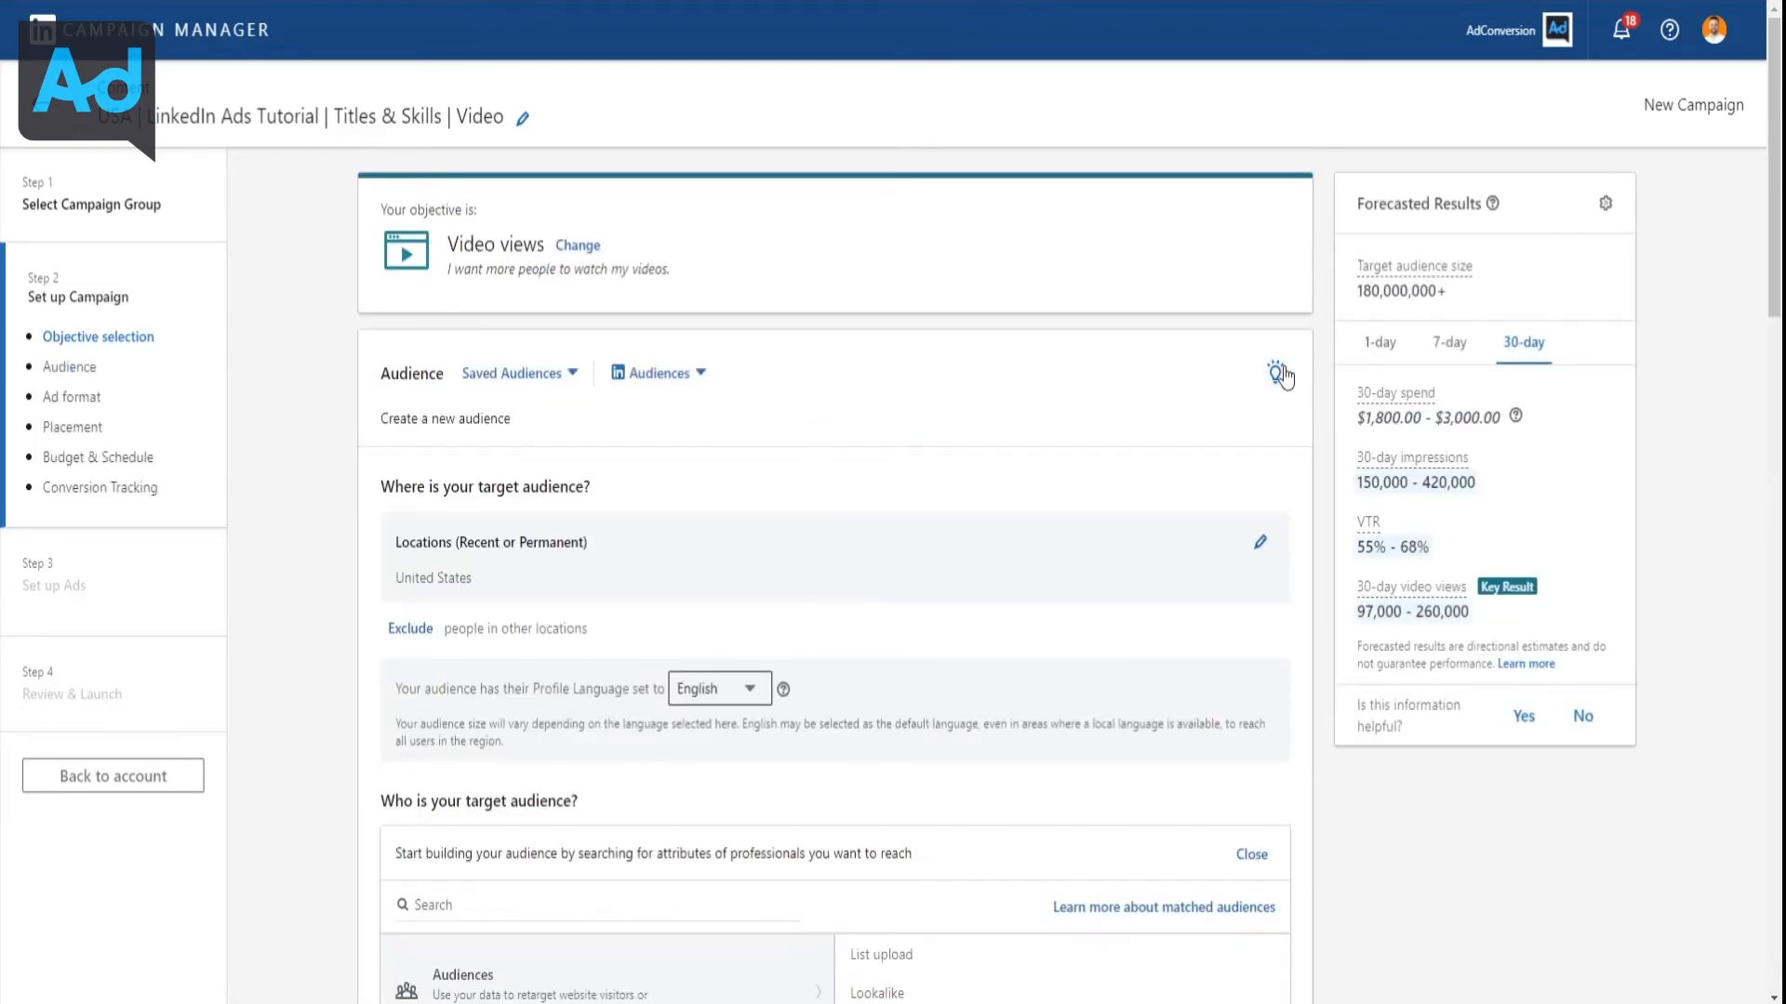
# Restrict the audience's United States location targeting to Permanent location and close the location editor
pyautogui.scroll(-1, 1287, 376)
pyautogui.scroll(-1, 1245, 356)
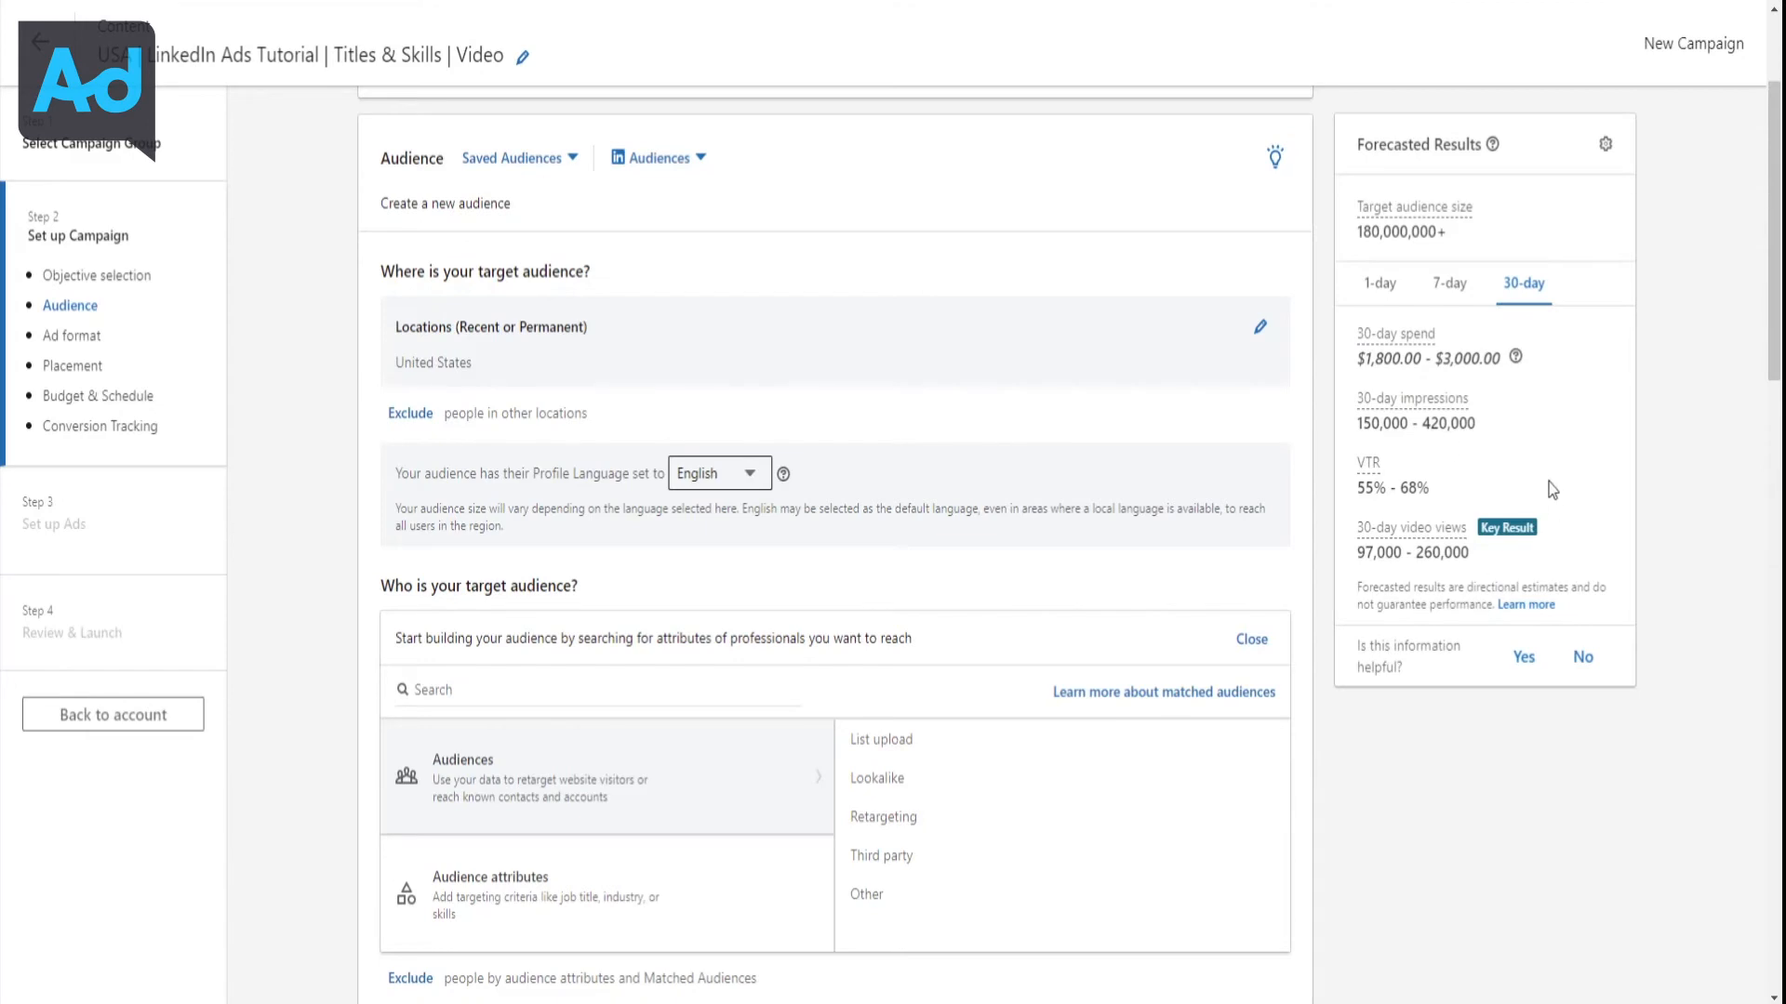
pyautogui.tripleClick(1390, 232)
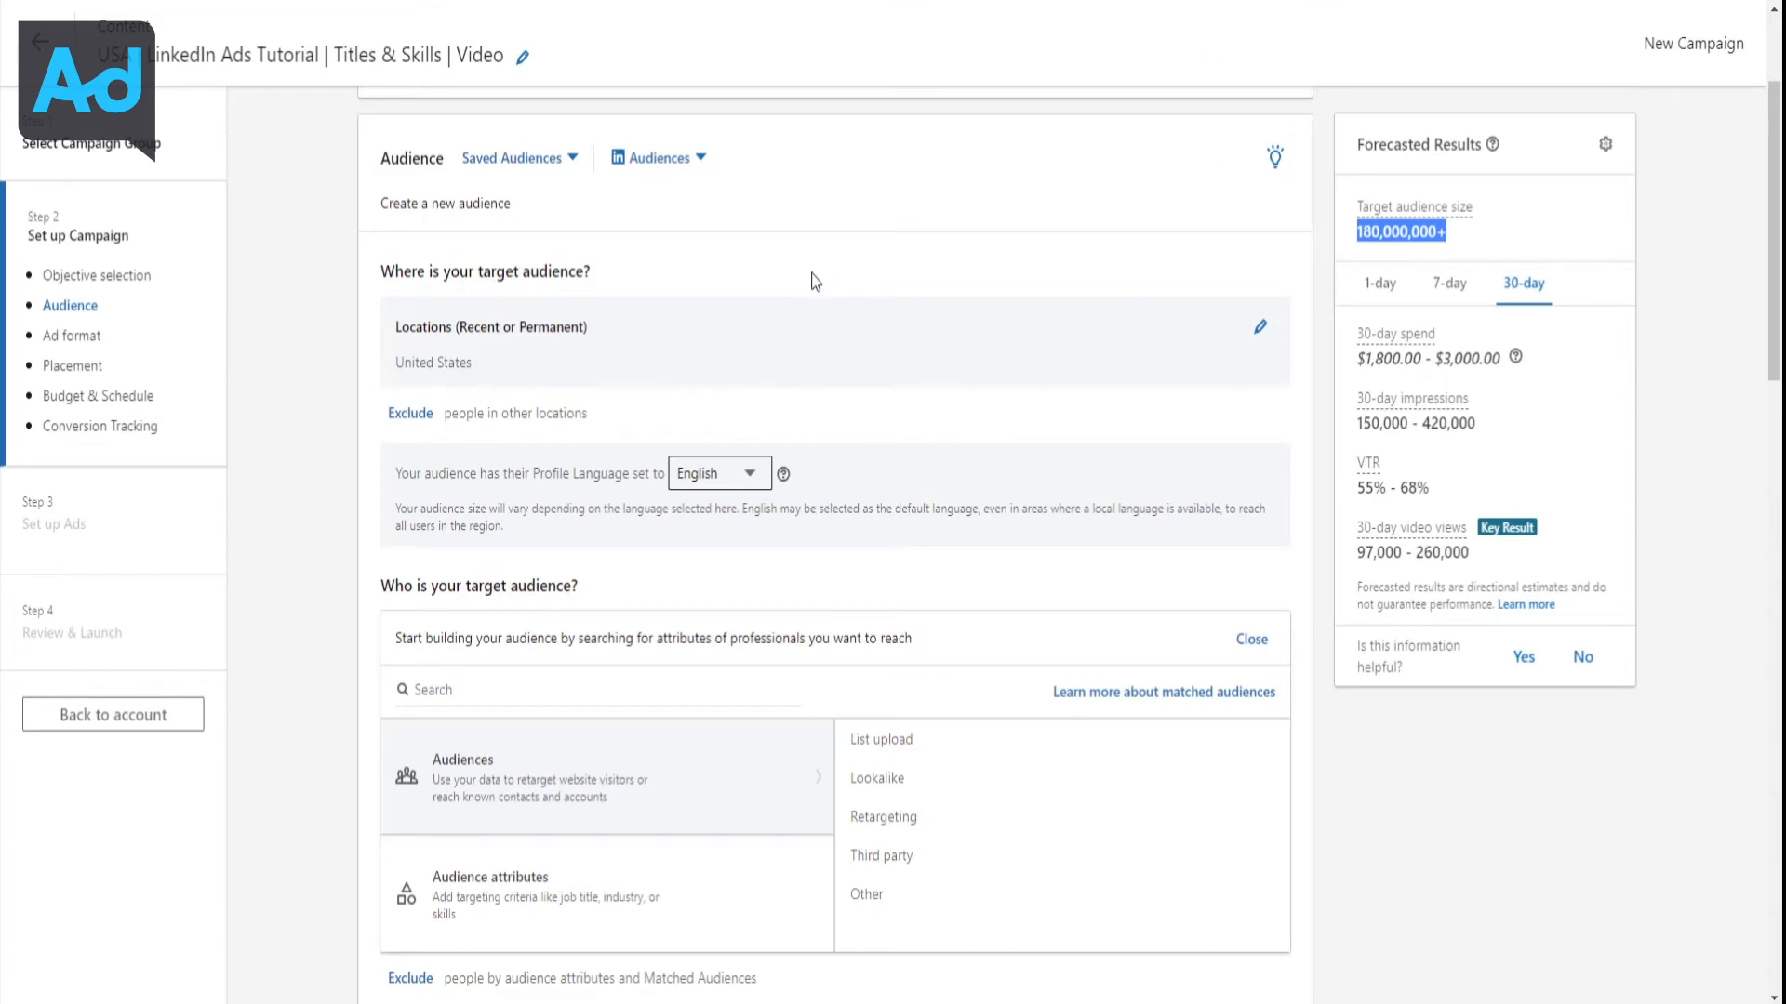
pyautogui.click(761, 283)
pyautogui.scroll(-1, 761, 283)
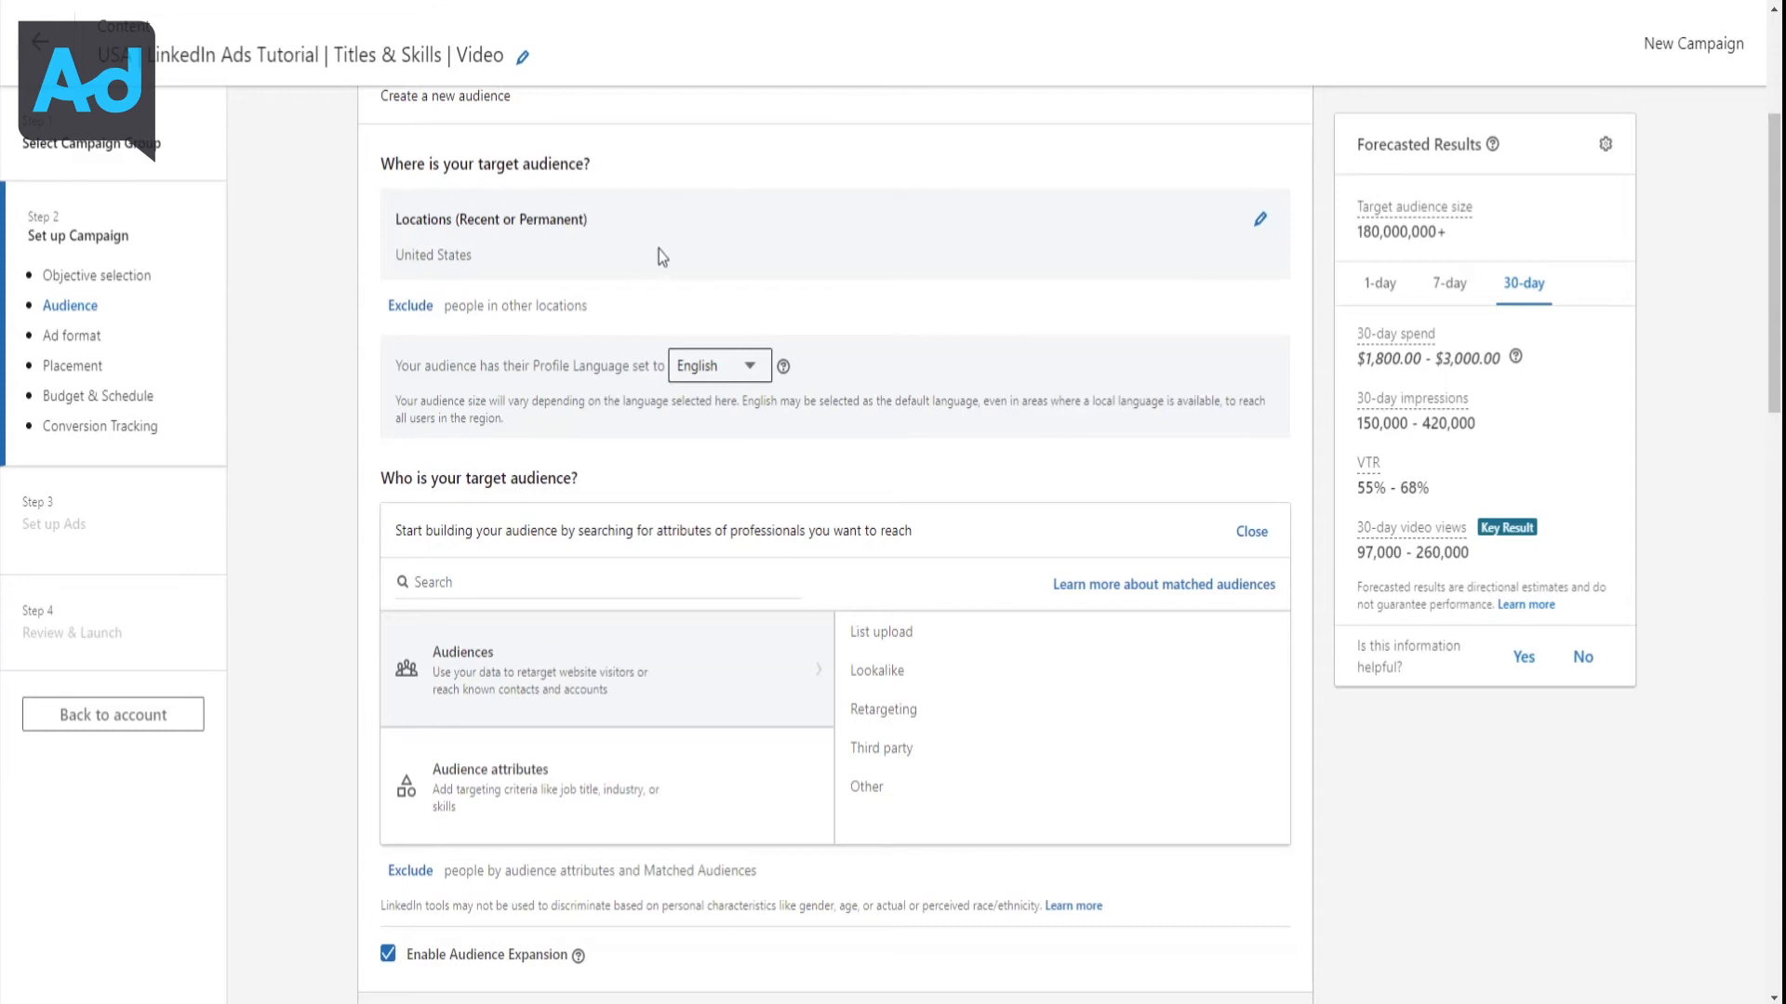
pyautogui.moveTo(459, 219); pyautogui.dragTo(627, 220)
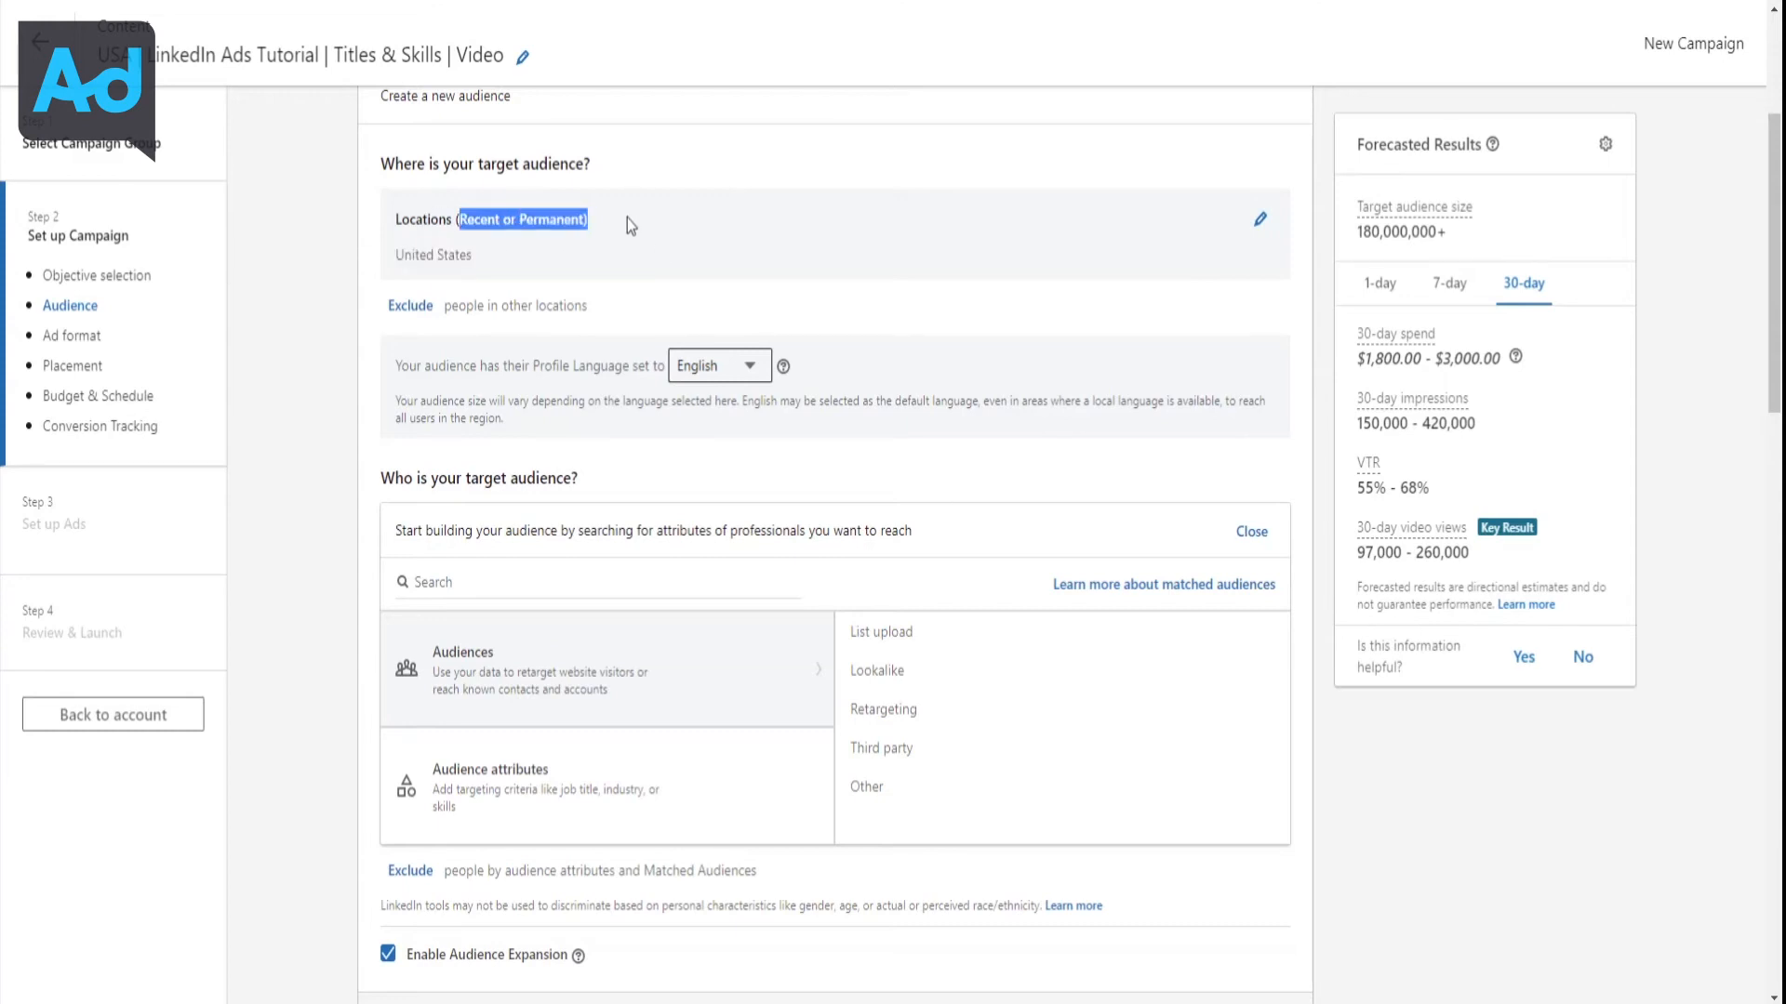
pyautogui.click(627, 218)
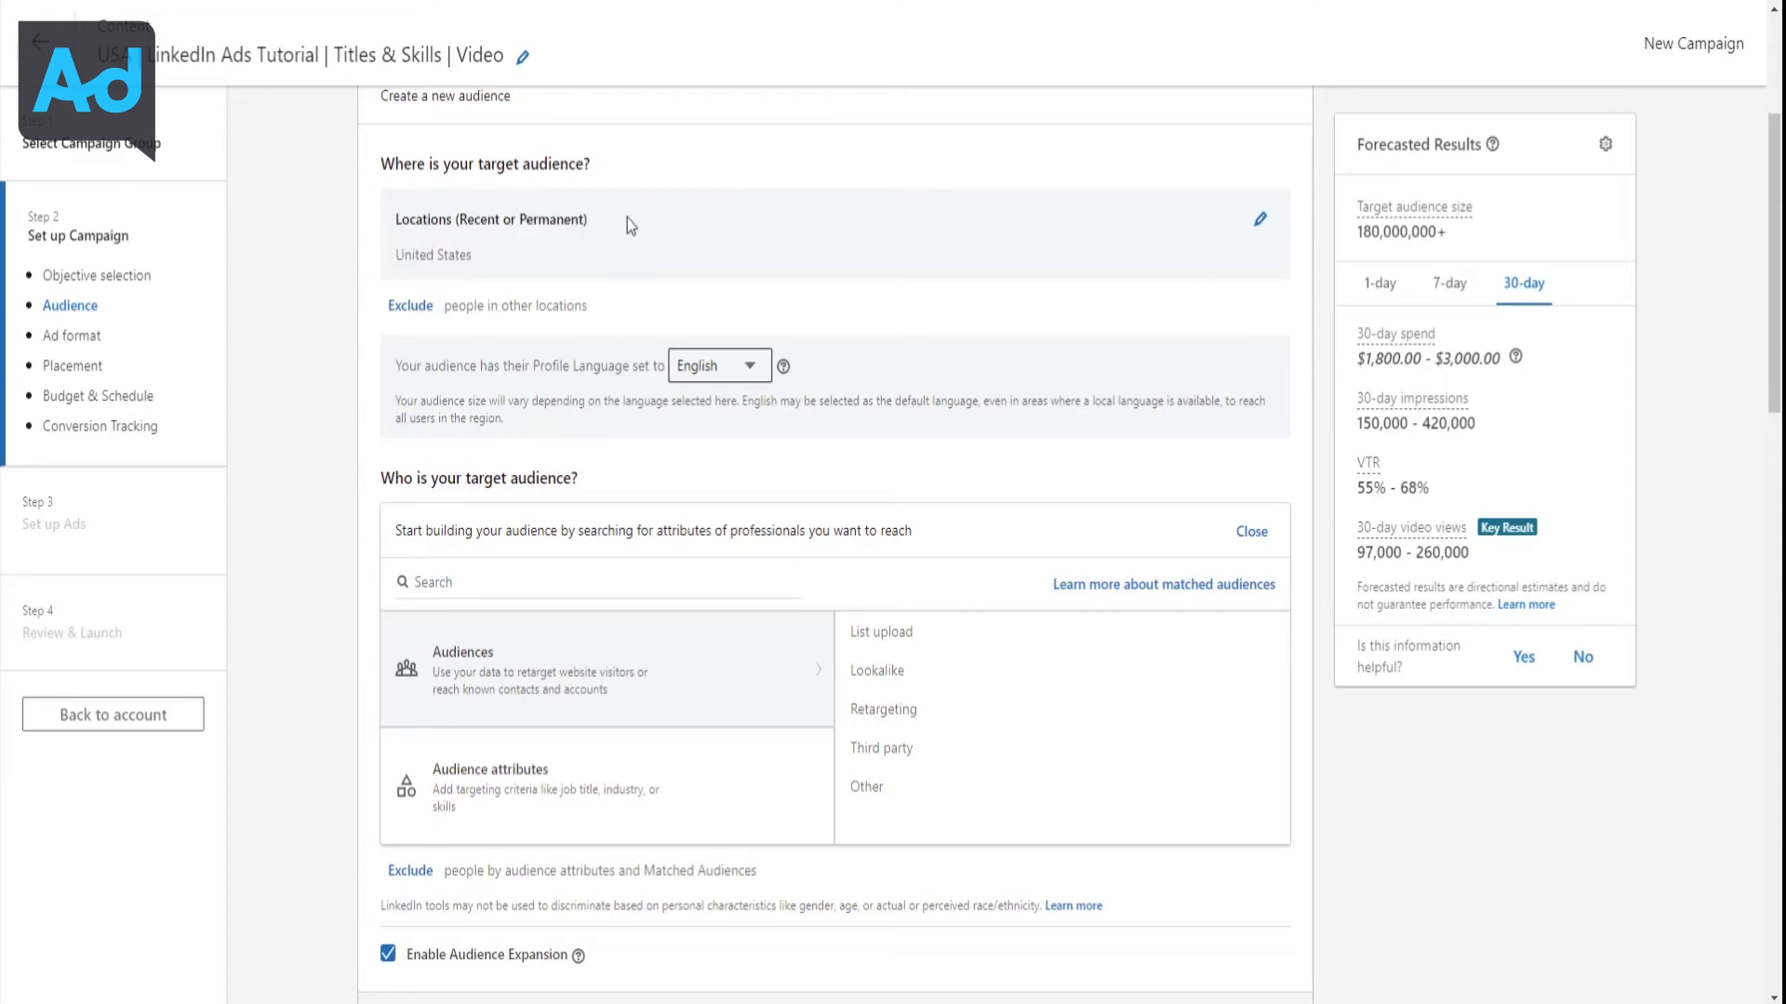
pyautogui.click(1262, 223)
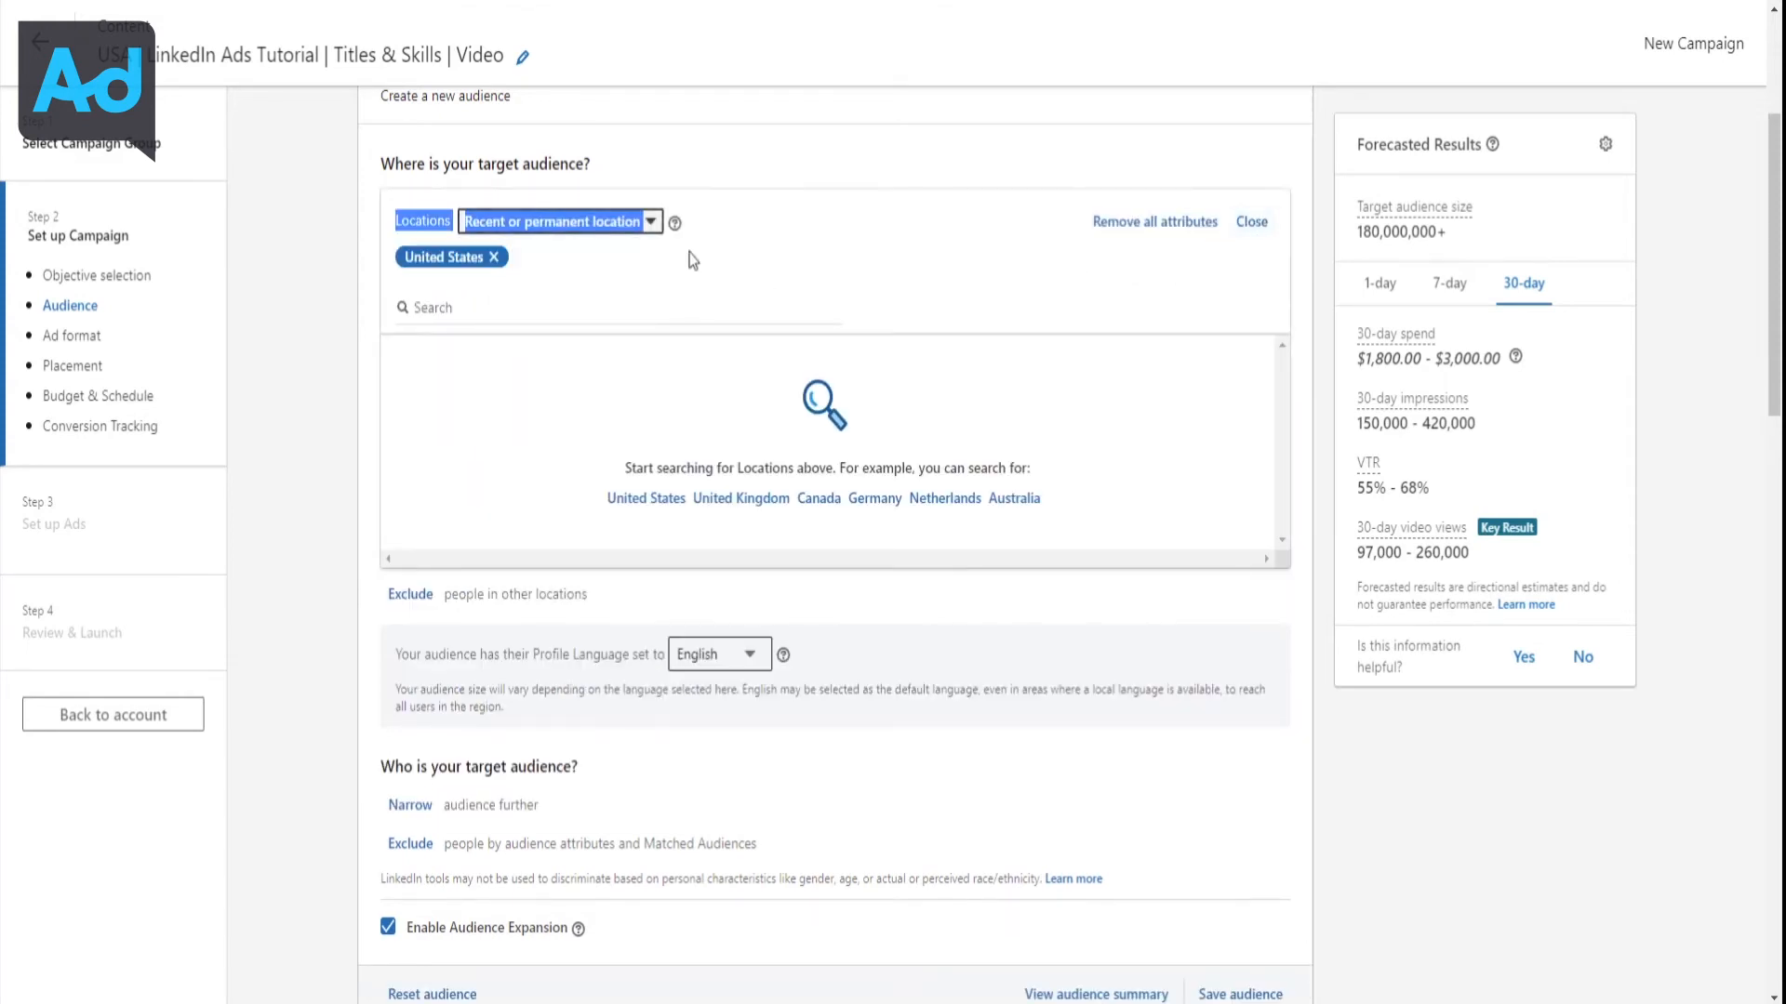
pyautogui.click(592, 224)
pyautogui.click(600, 359)
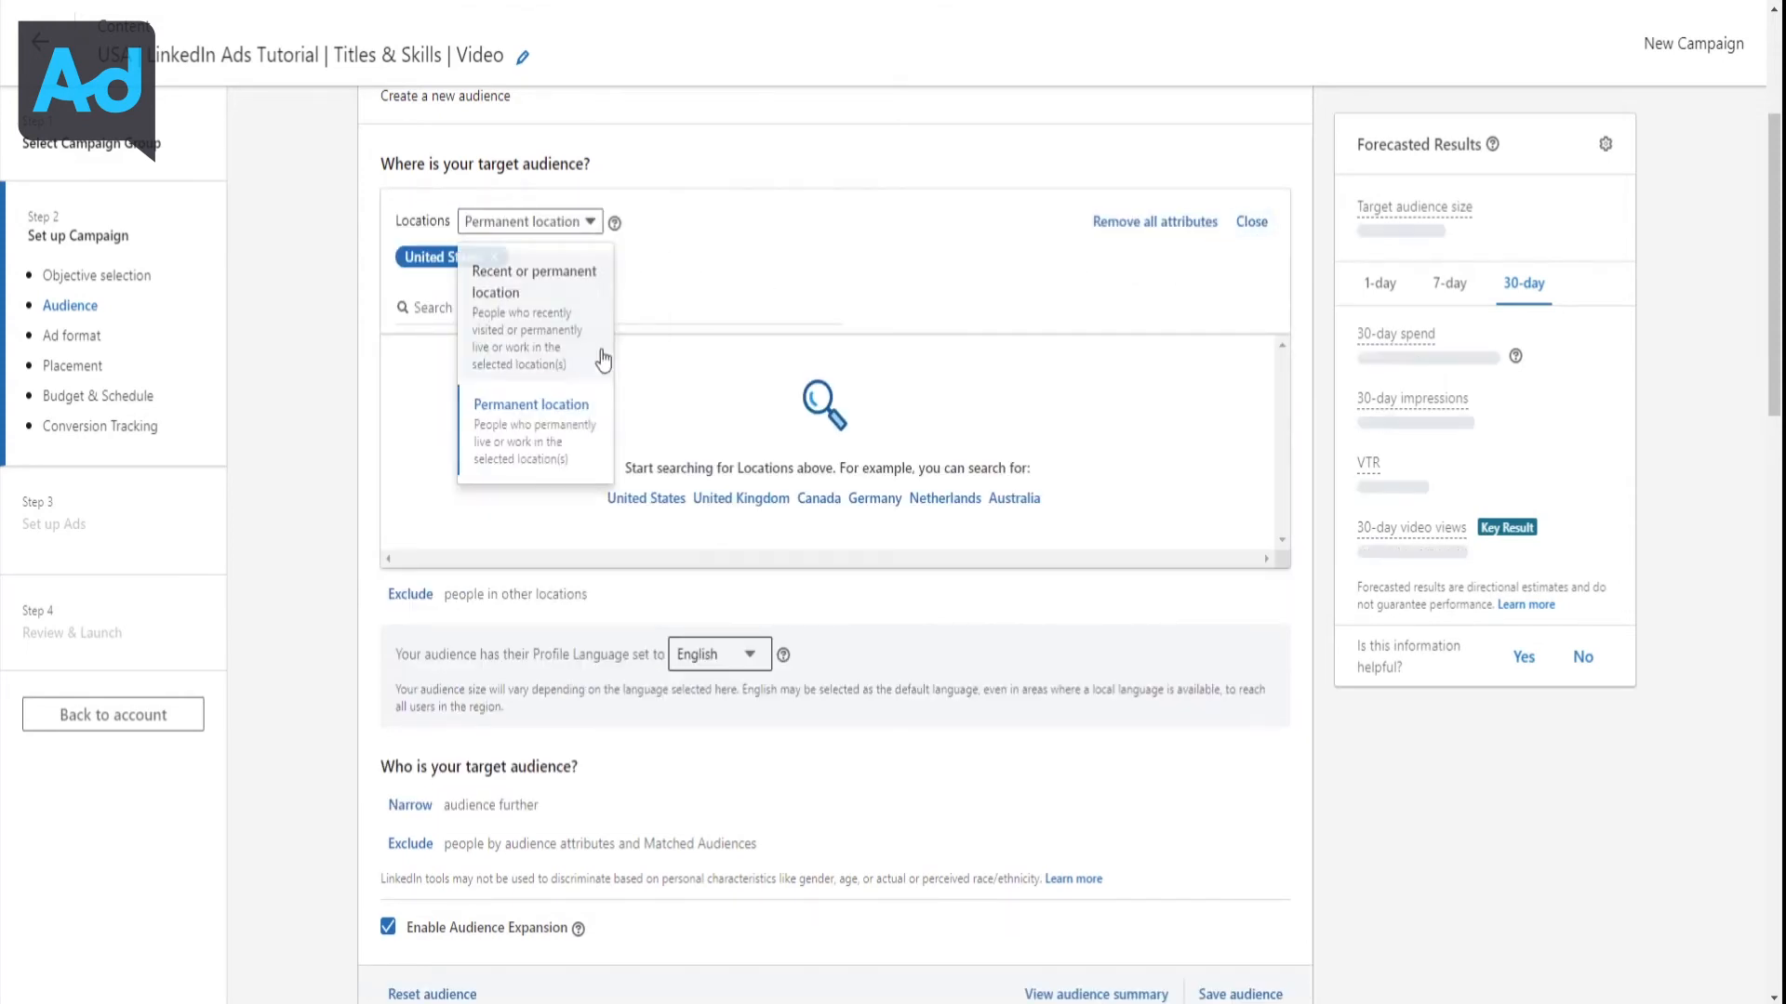
pyautogui.click(575, 223)
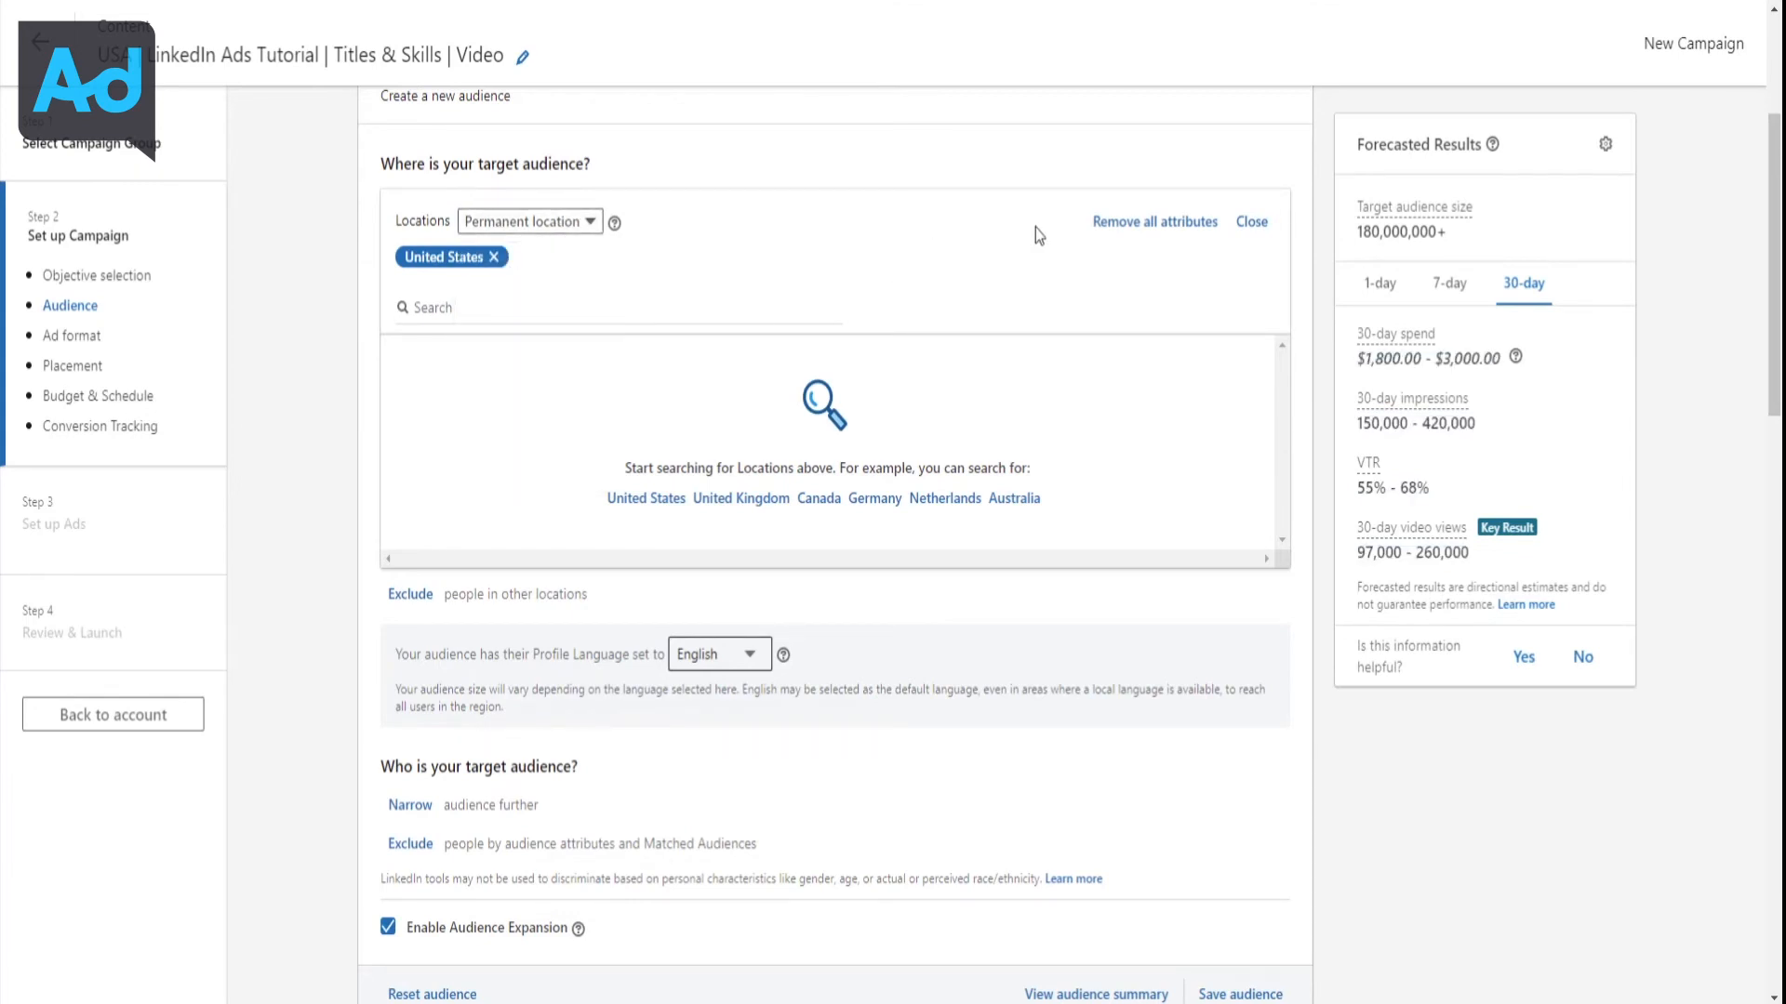
pyautogui.click(1248, 223)
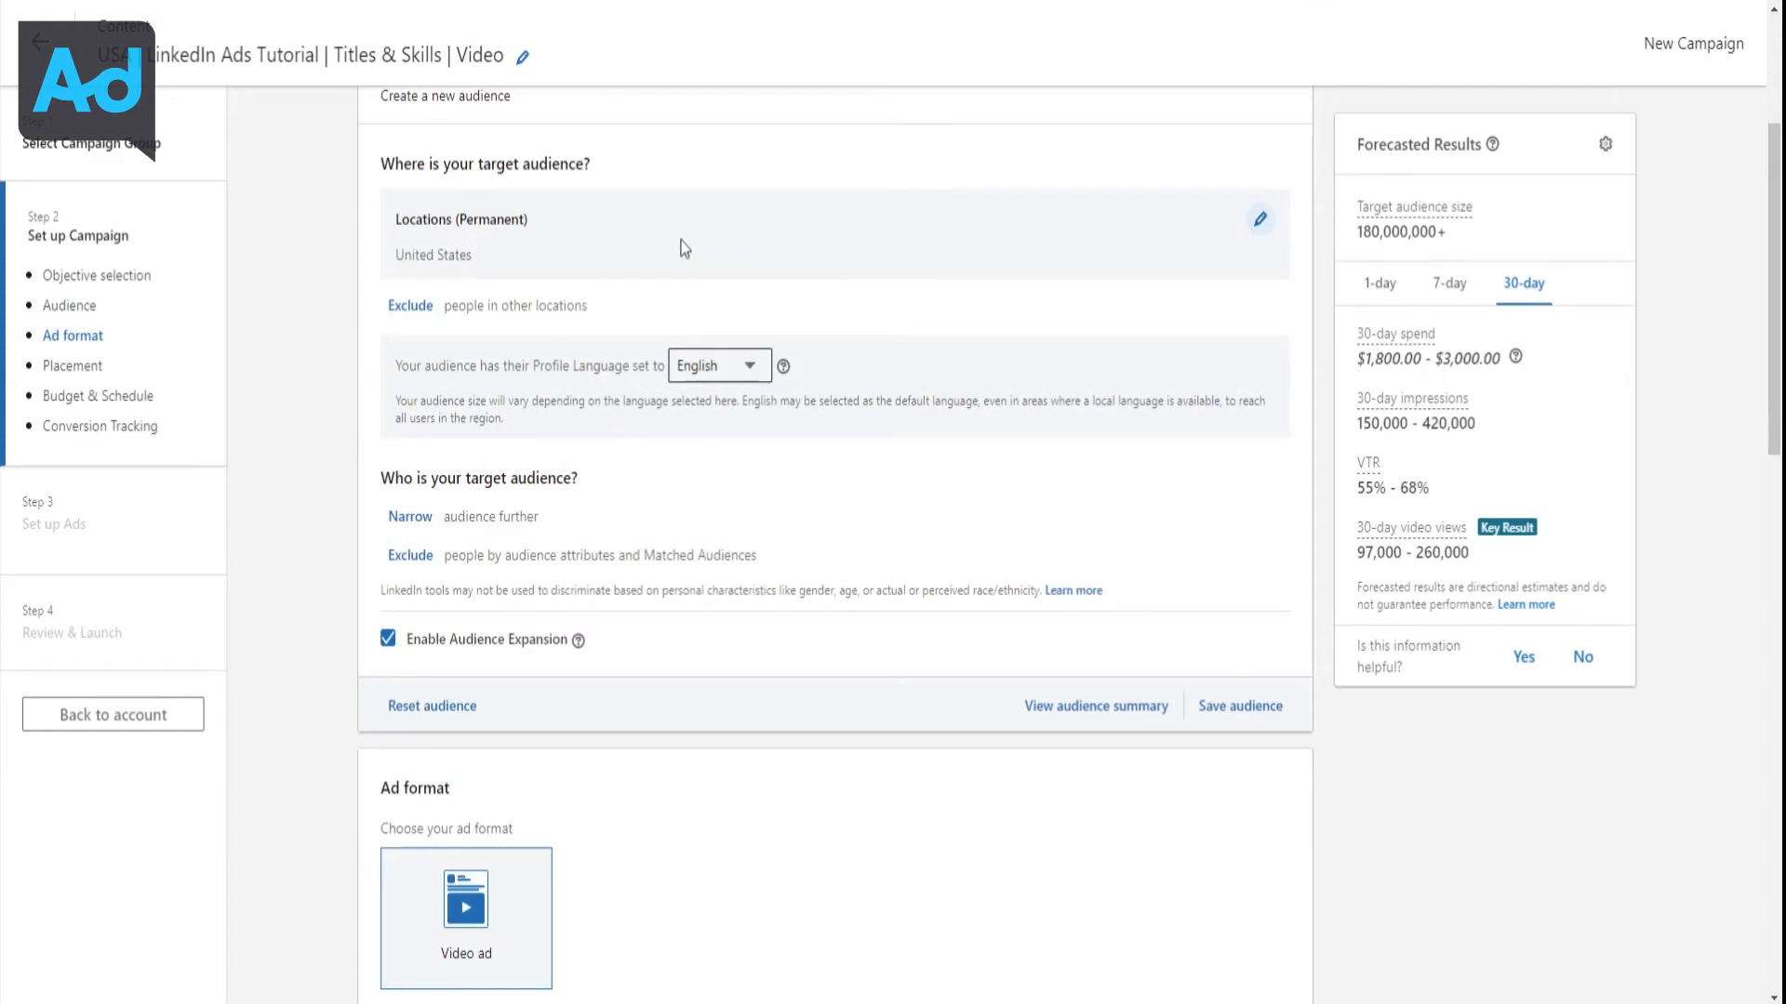
# Review the audience's location settings and the available profile language options, leaving the language on English
pyautogui.scroll(-1, 642, 253)
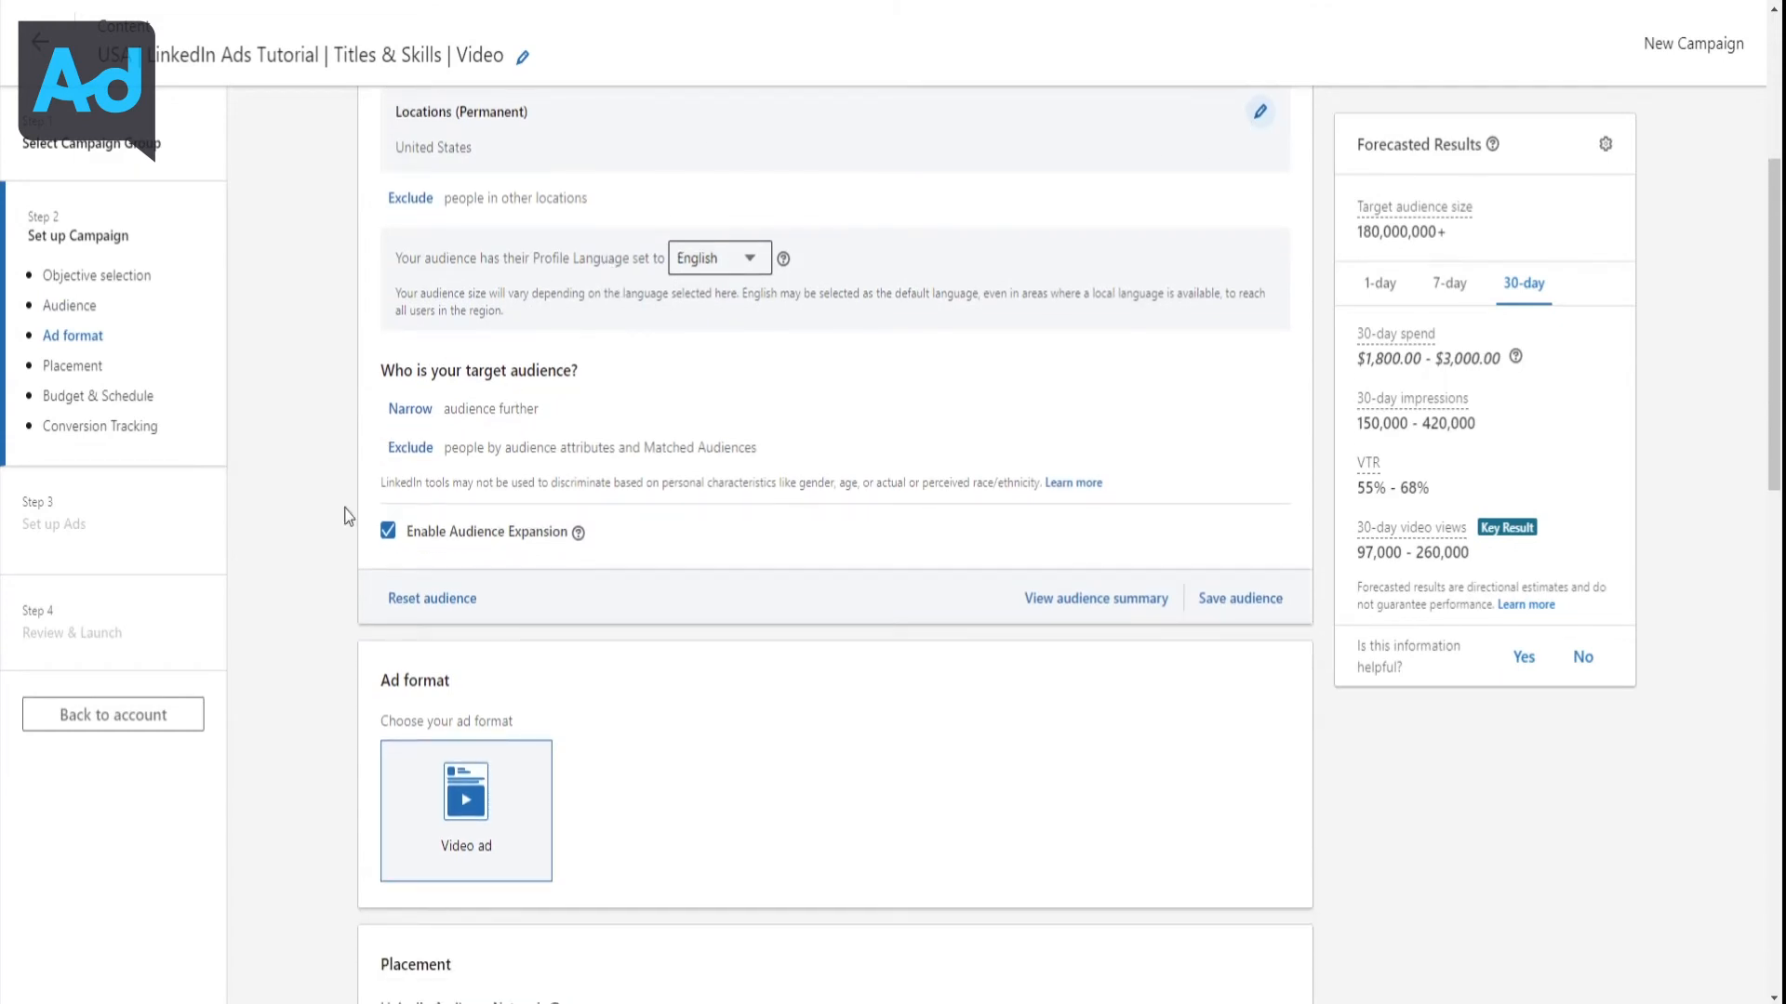
pyautogui.scroll(1, 607, 422)
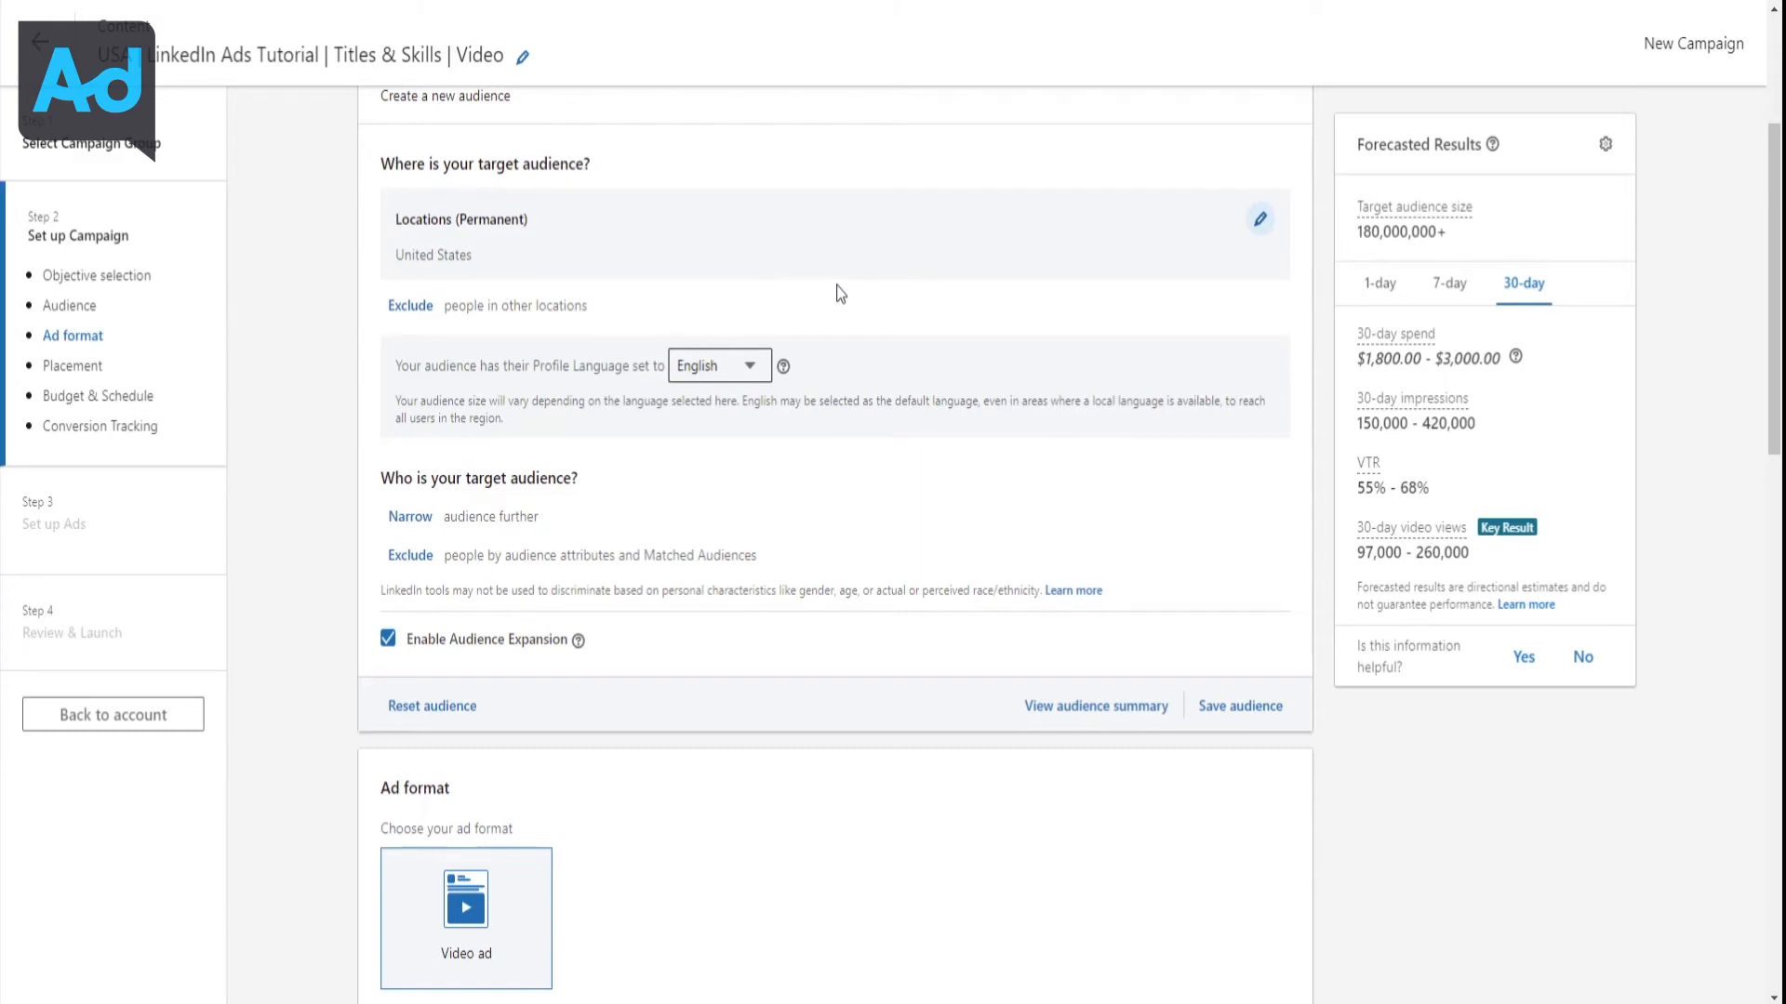
pyautogui.scroll(-1, 841, 289)
pyautogui.click(734, 263)
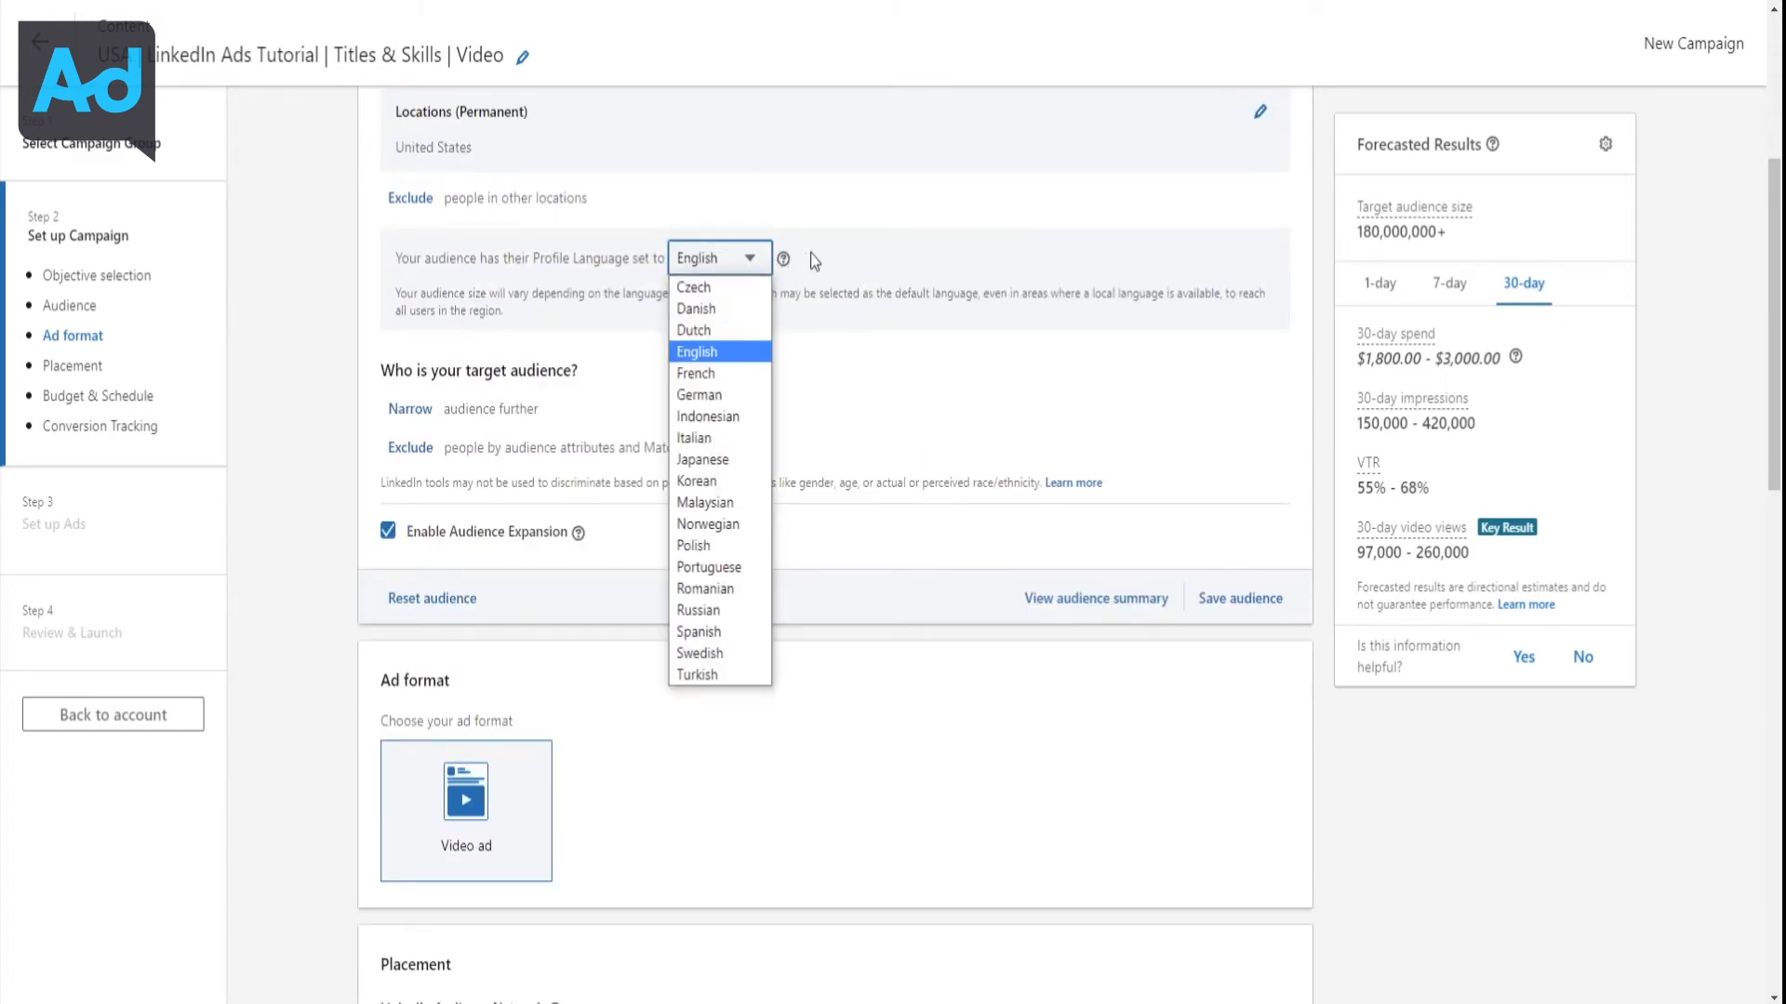
pyautogui.click(861, 246)
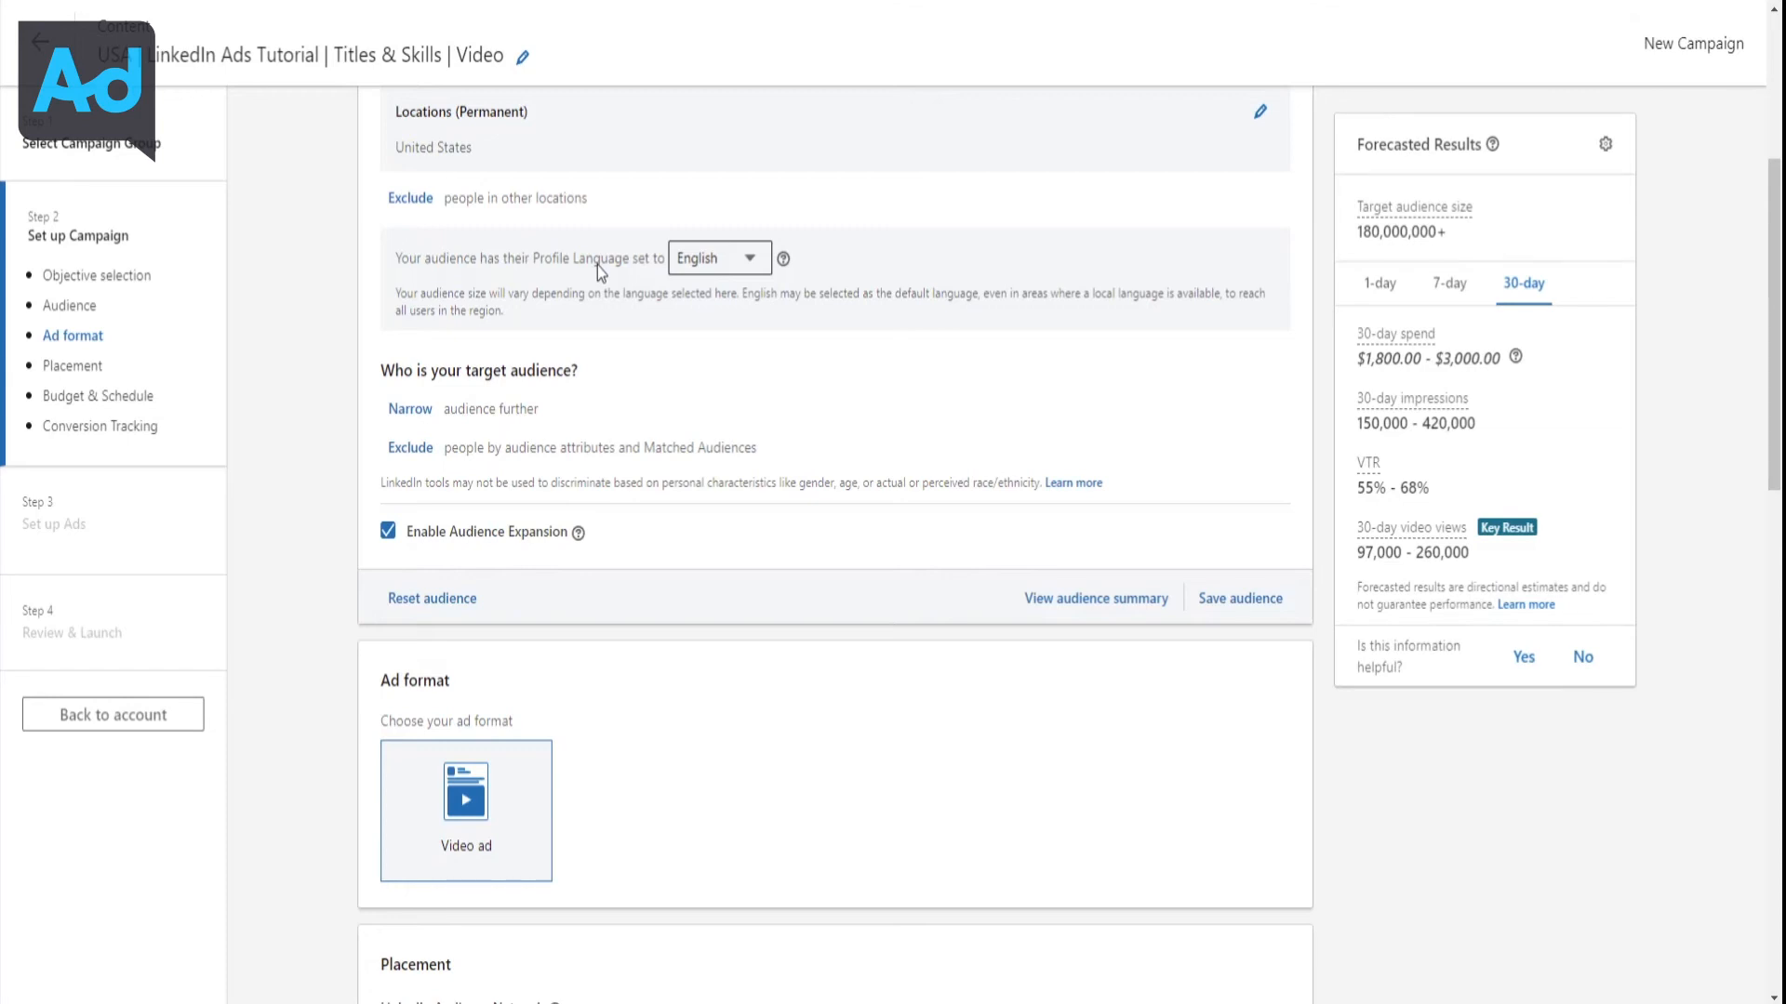
pyautogui.click(733, 269)
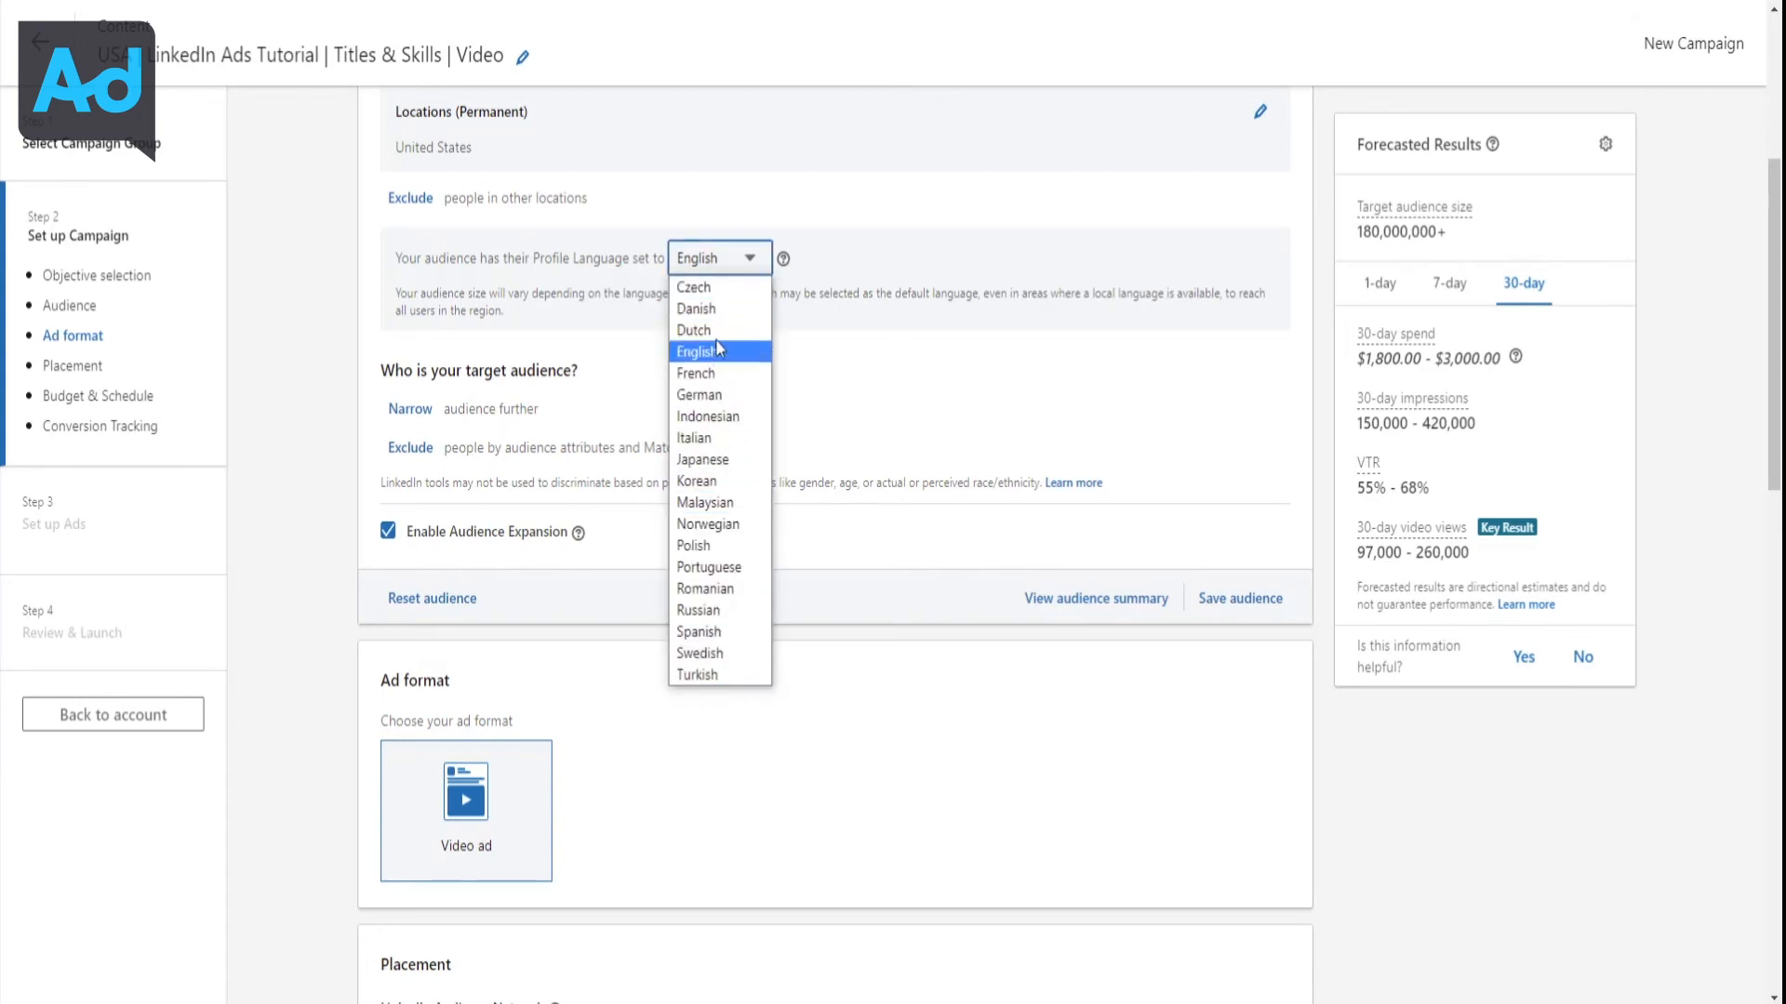
pyautogui.click(596, 248)
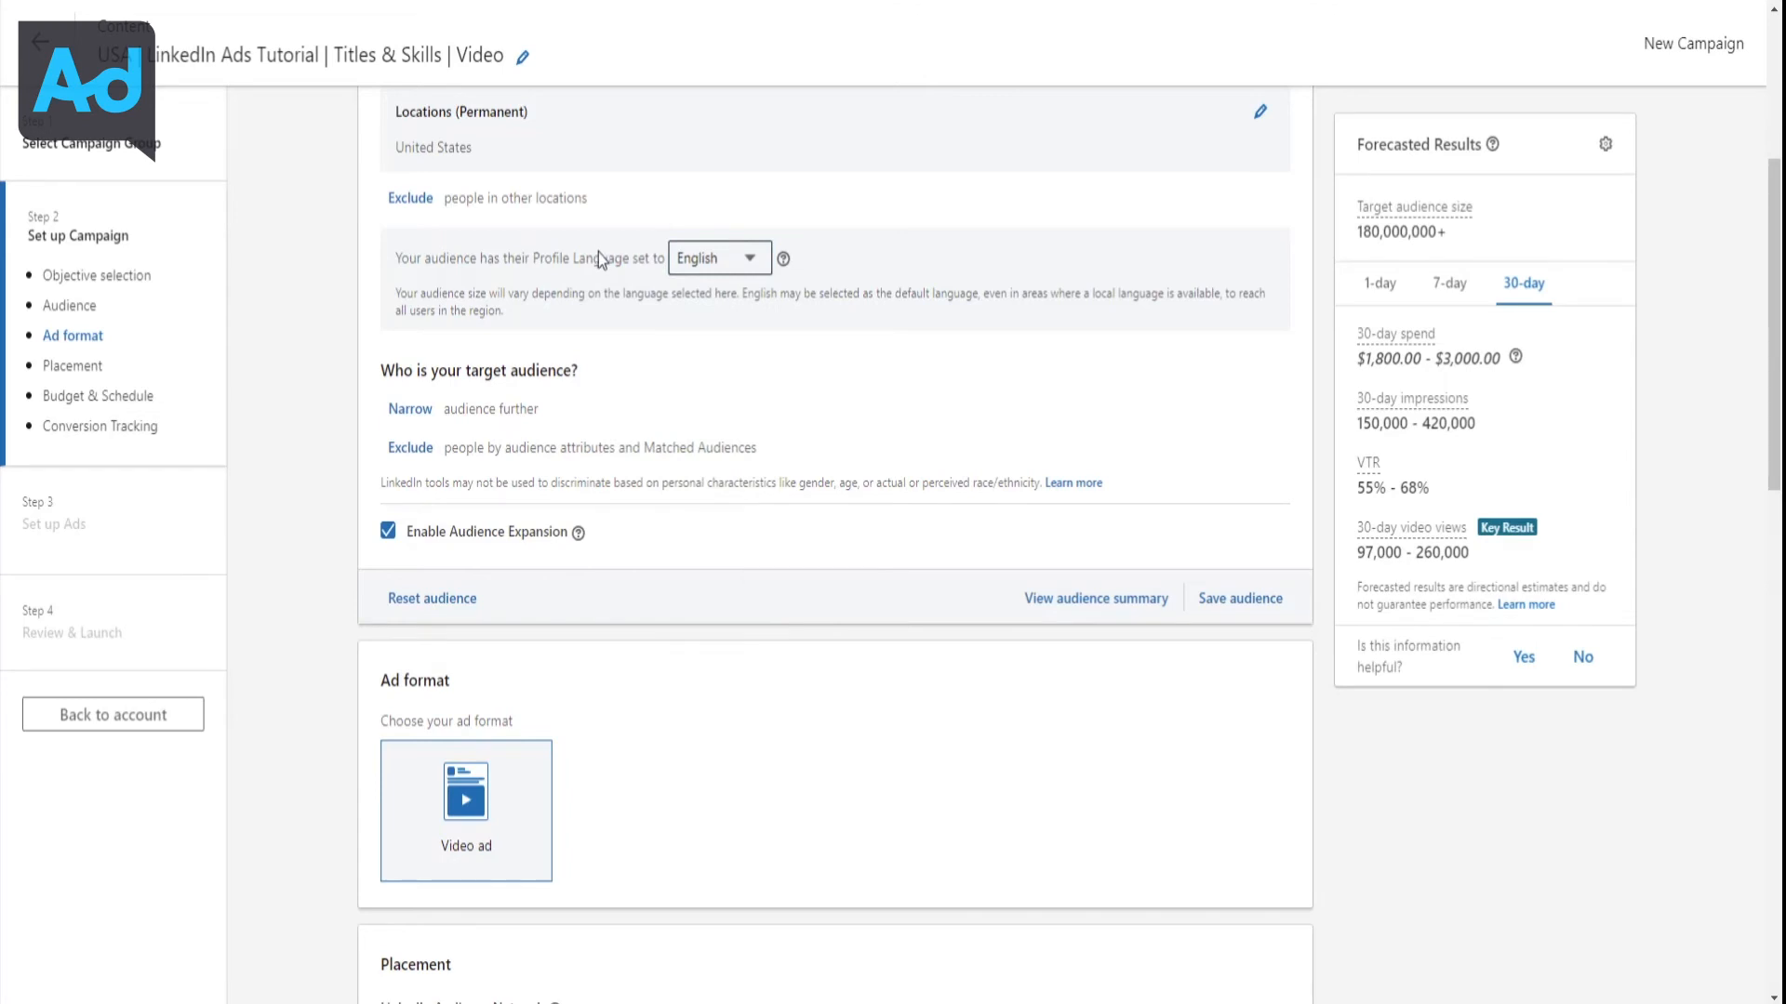
pyautogui.click(723, 262)
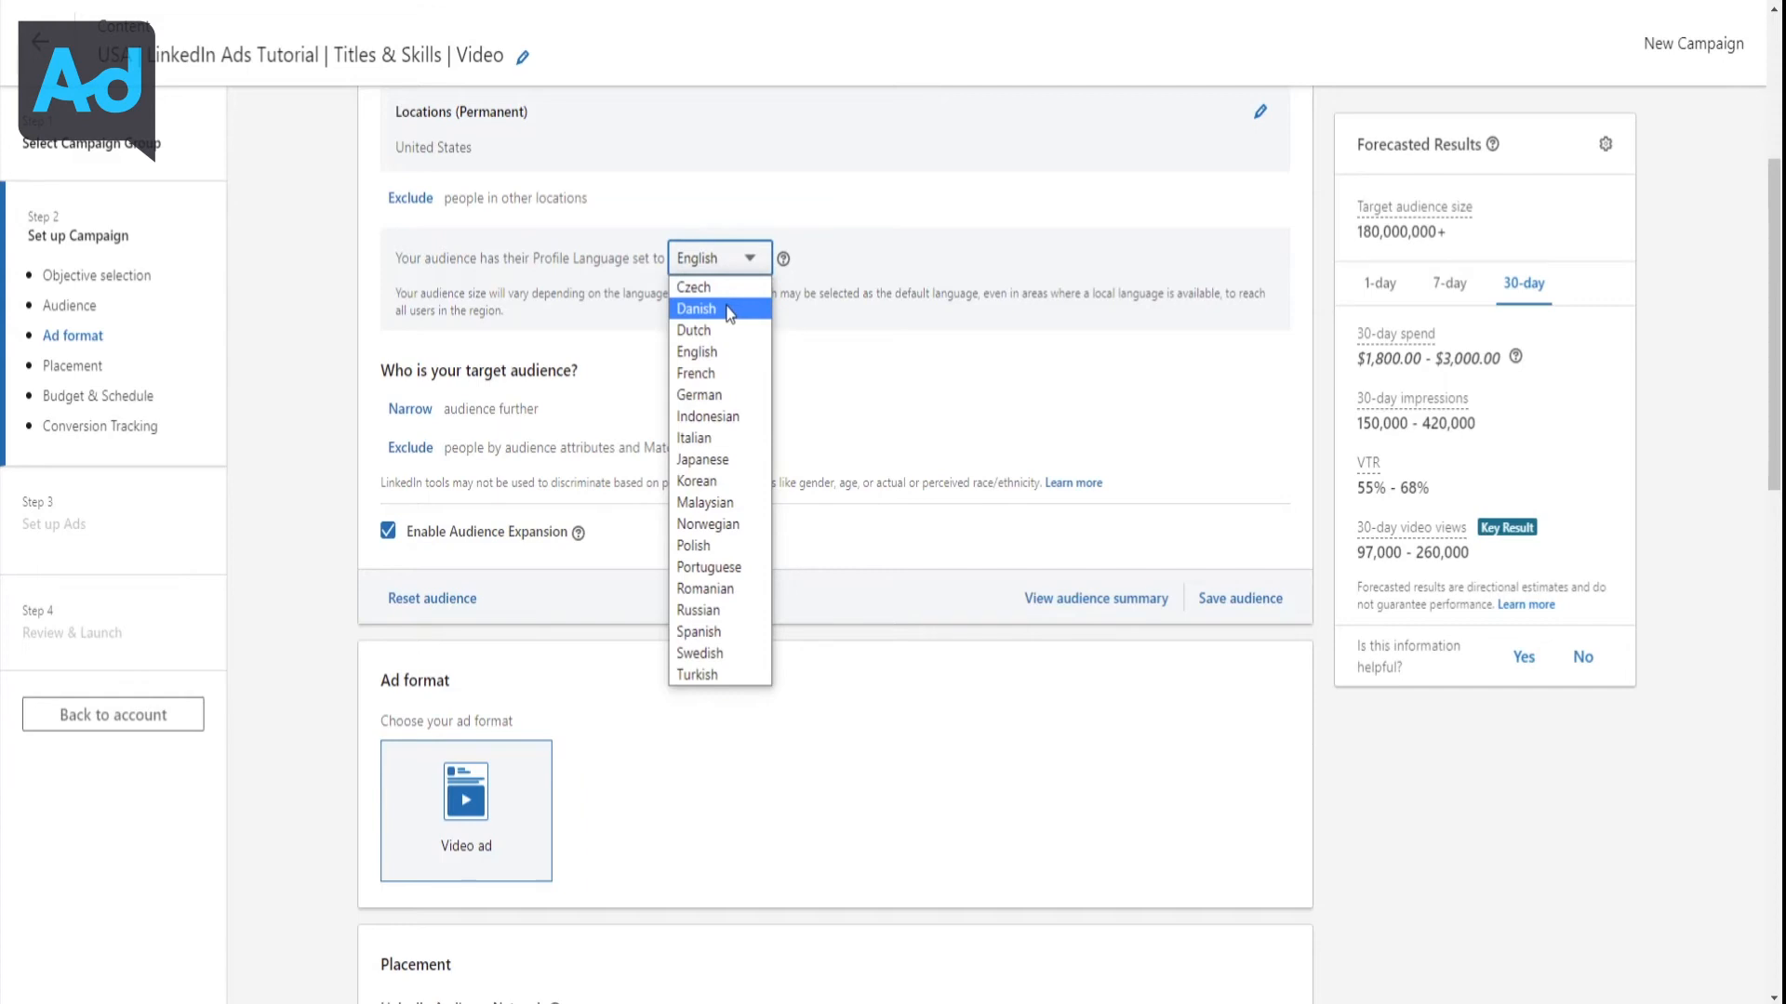
pyautogui.click(576, 274)
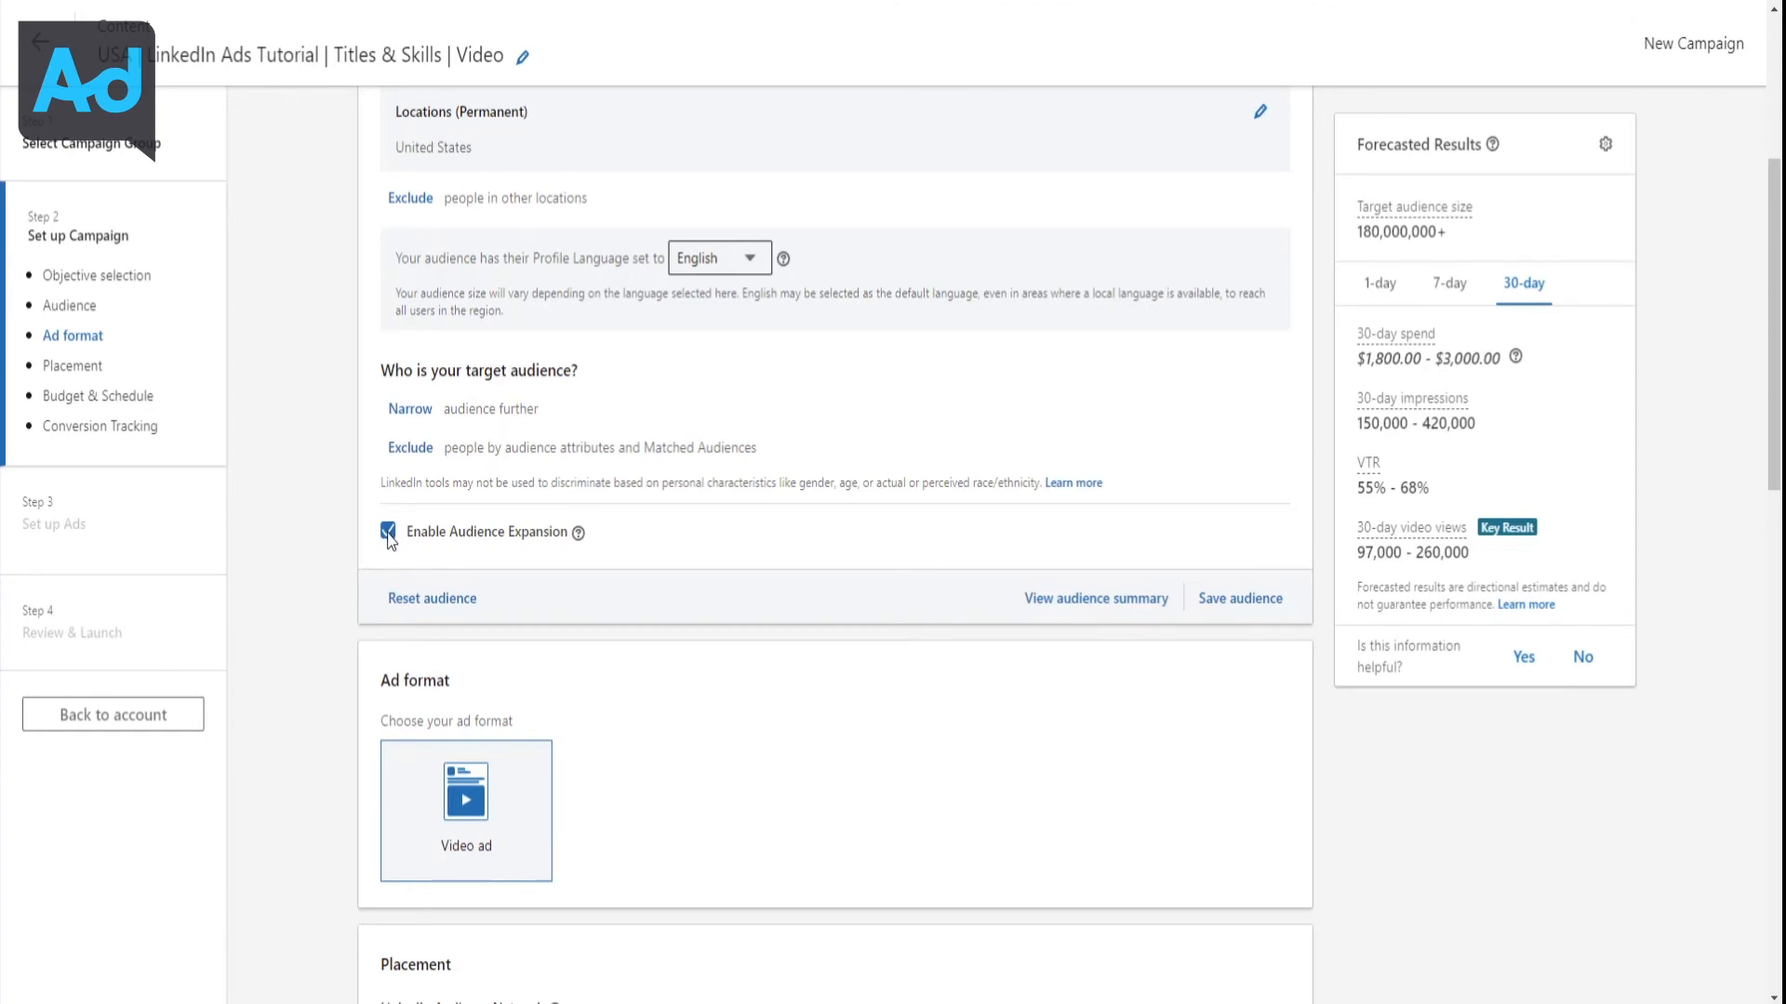
# Turn off Audience Expansion and open the options for narrowing the target audience further
pyautogui.click(388, 531)
pyautogui.scroll(1, 398, 354)
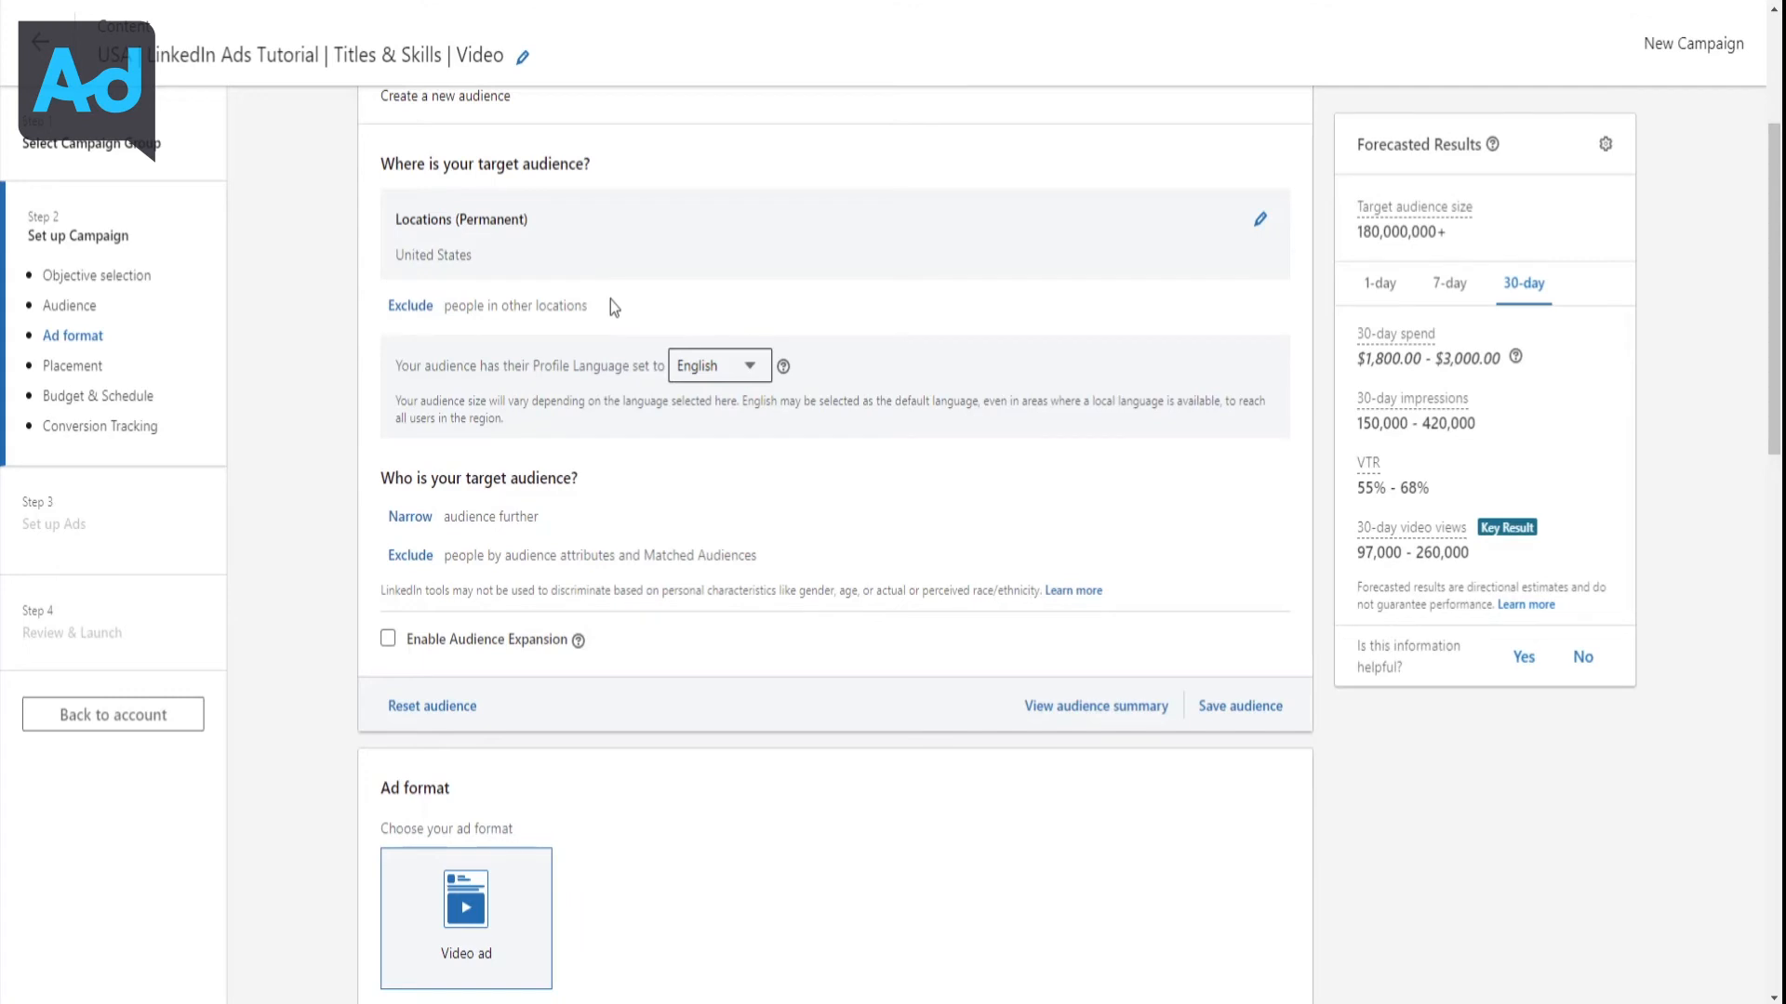
pyautogui.scroll(-1, 662, 333)
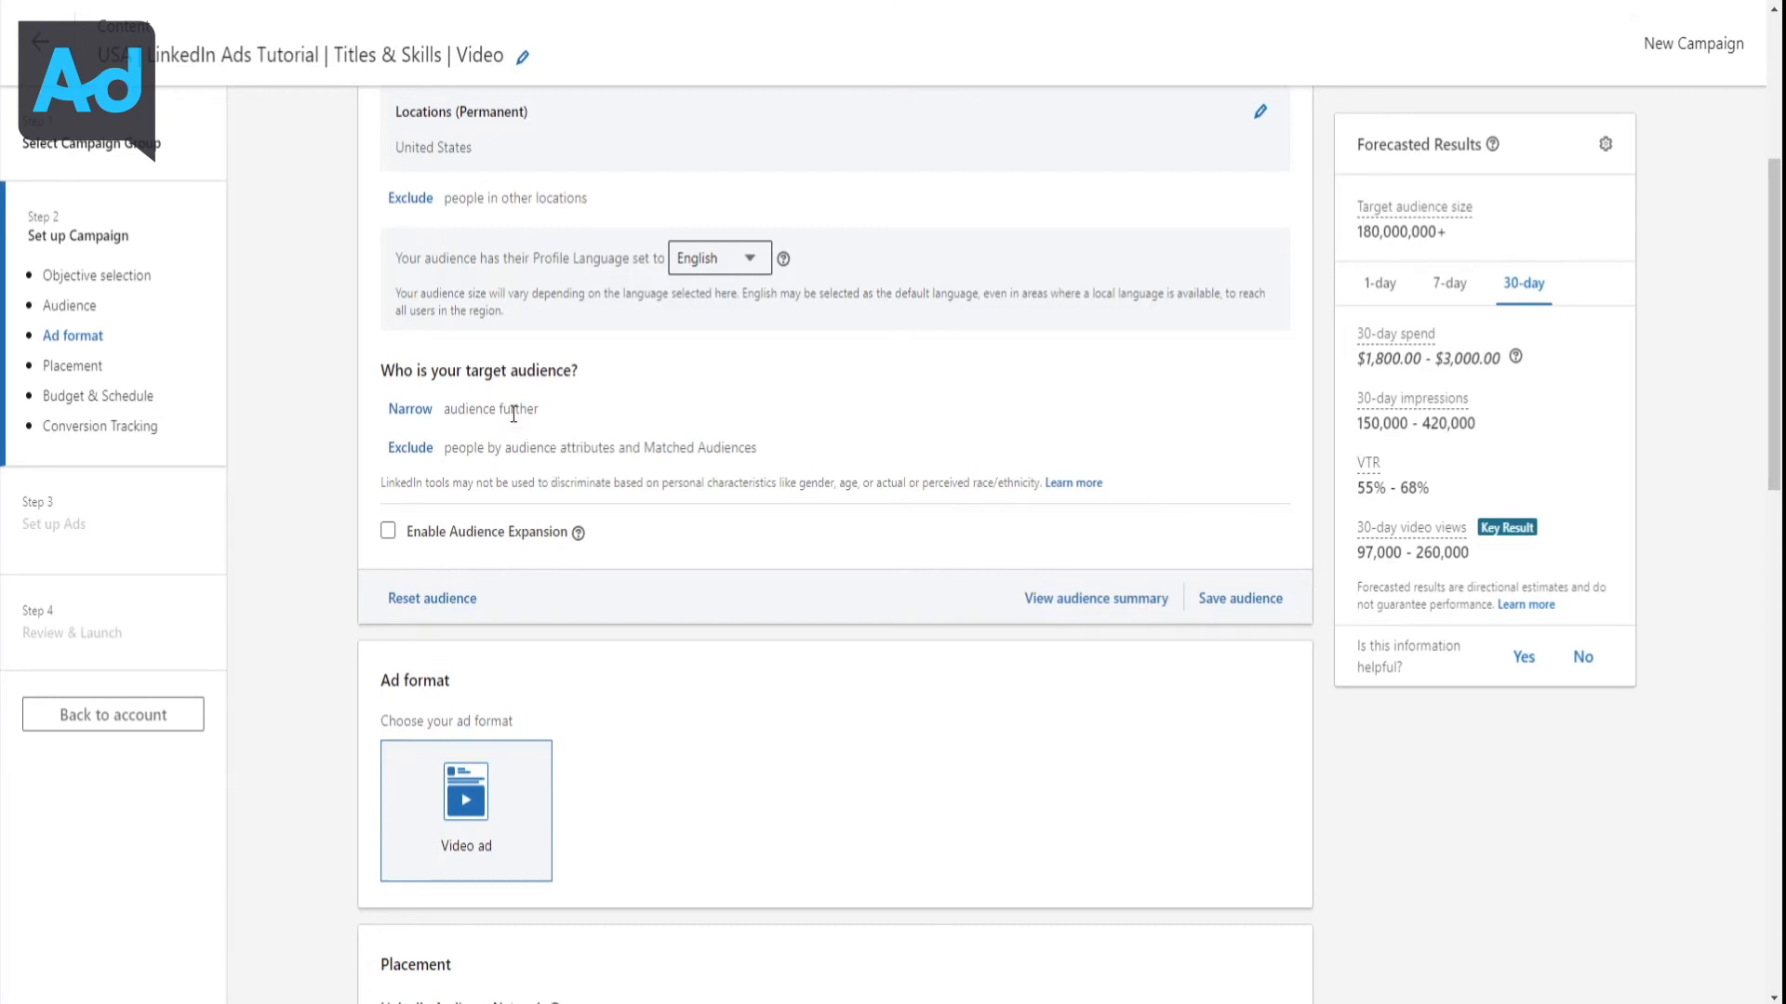
pyautogui.click(413, 411)
pyautogui.scroll(-1, 976, 351)
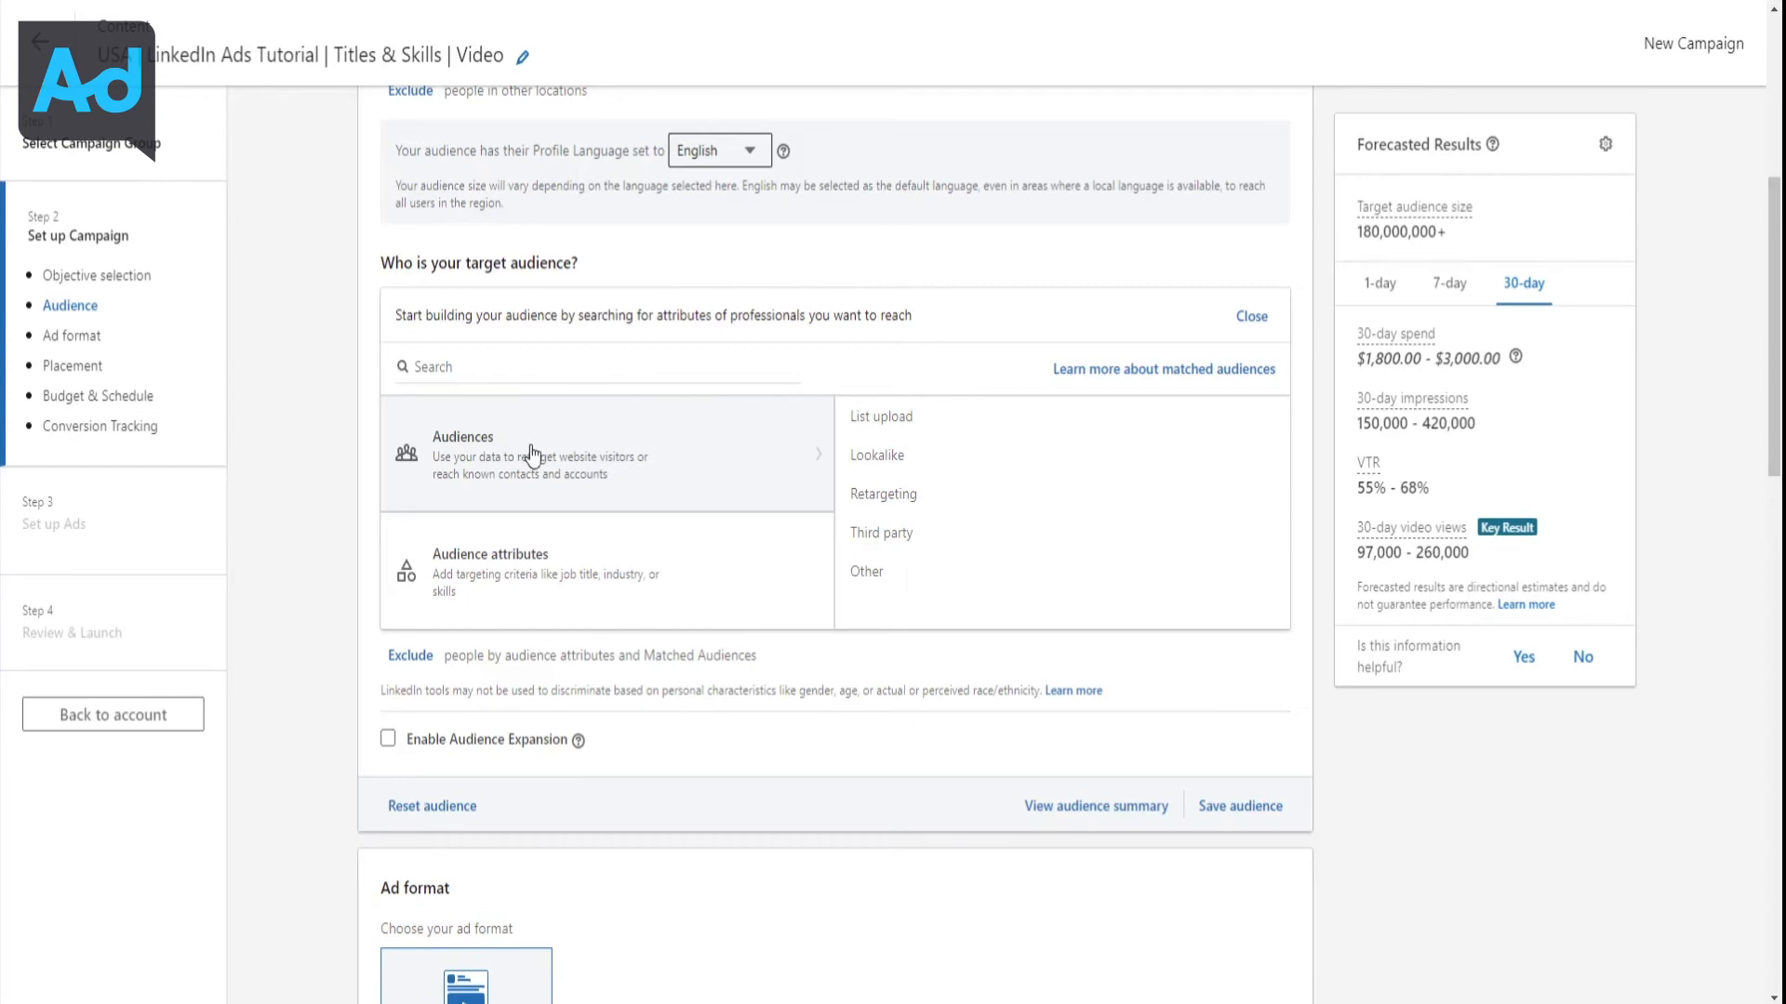
# Try the "[Remarketing] Site Visits - 180D" website retargeting audience, remove it, and return to the main targeting categories
pyautogui.click(1003, 426)
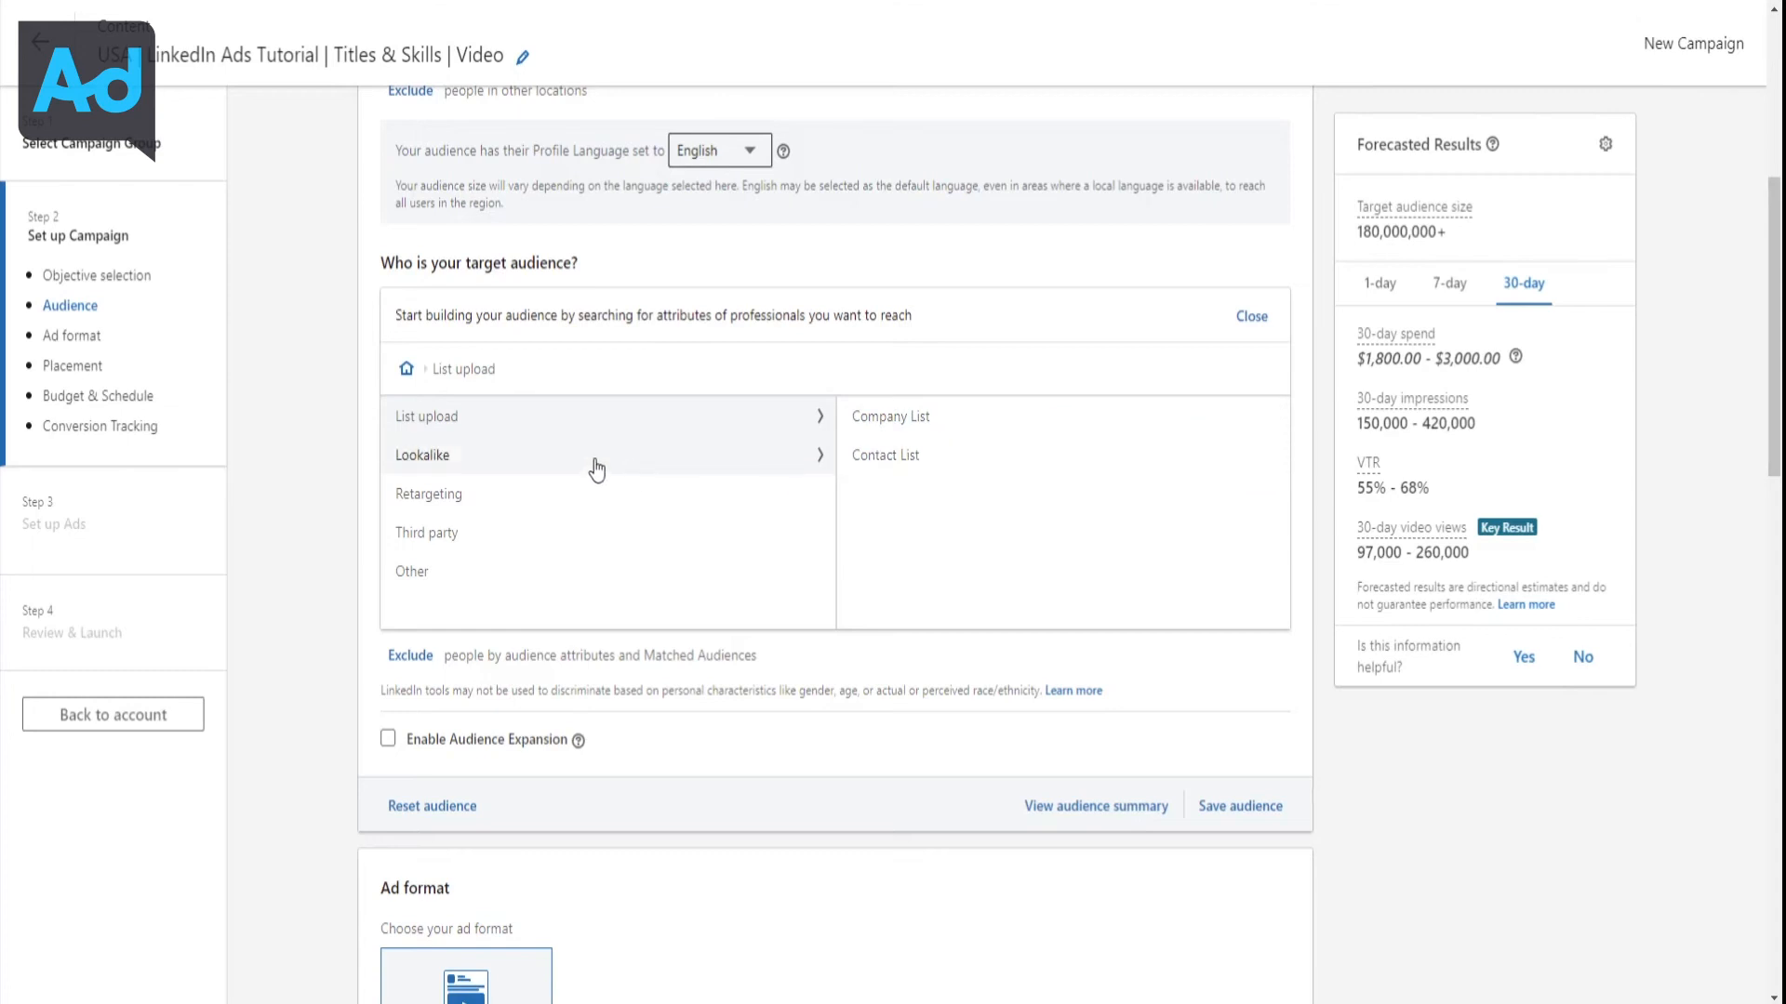
pyautogui.click(601, 496)
pyautogui.click(907, 574)
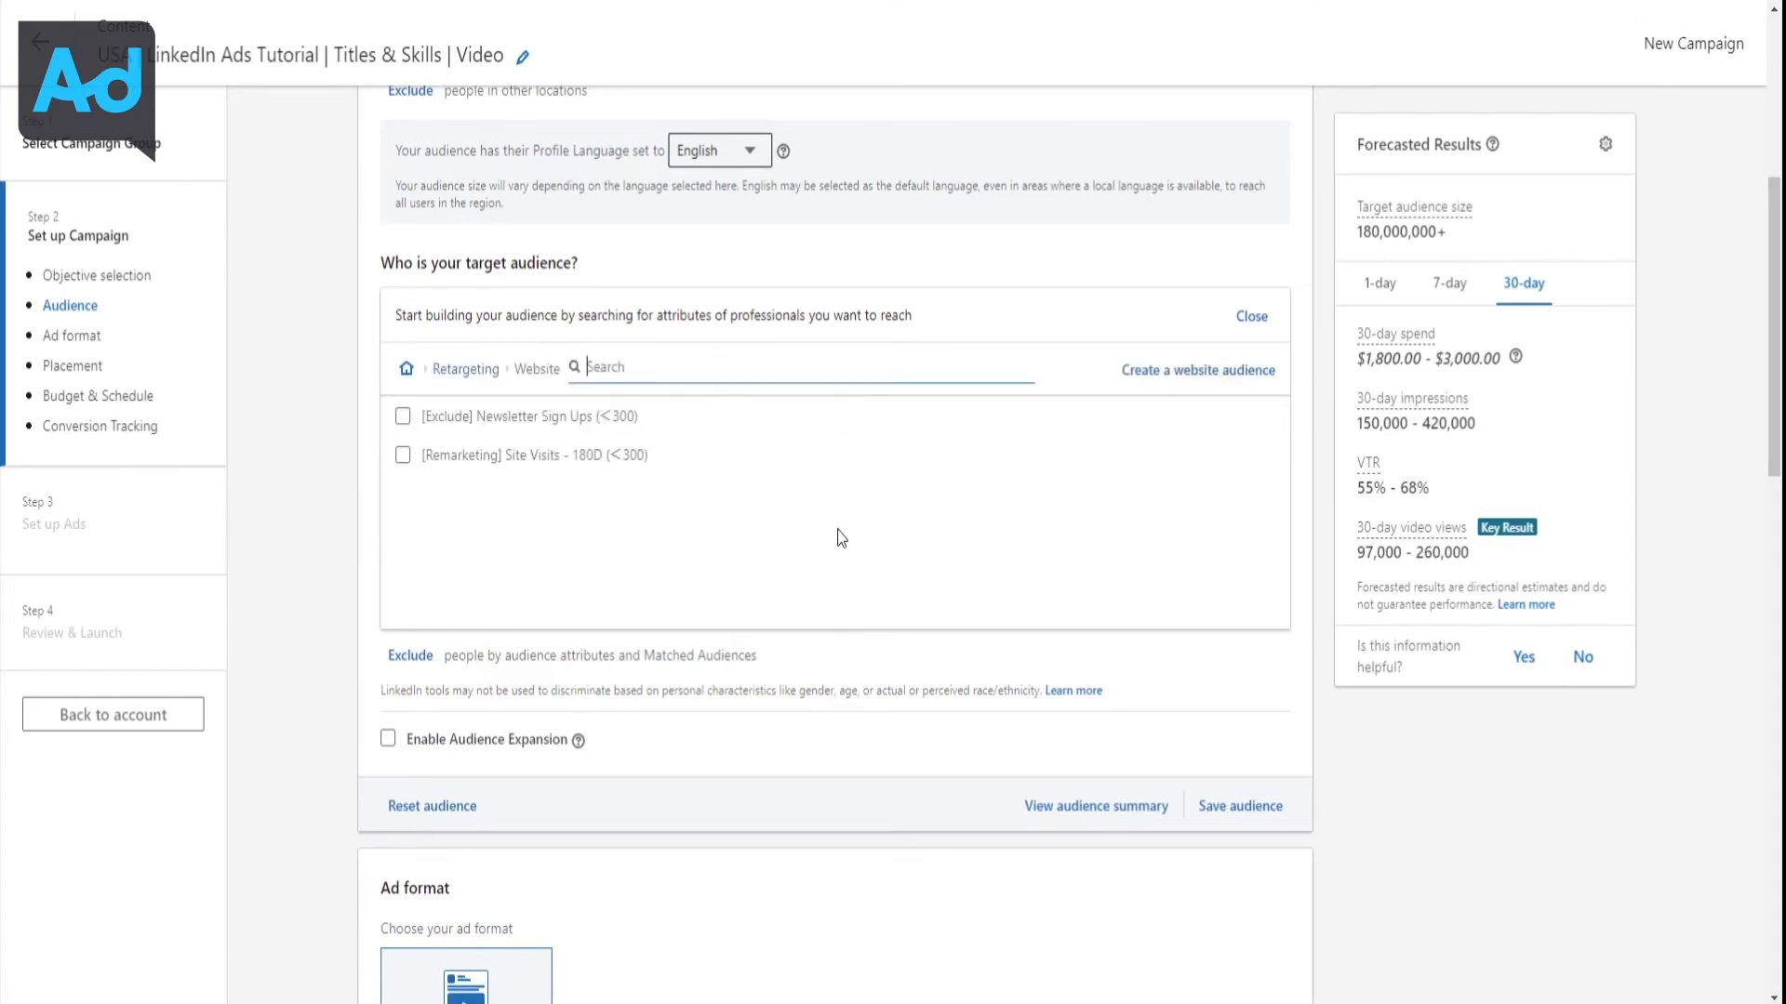
pyautogui.click(500, 465)
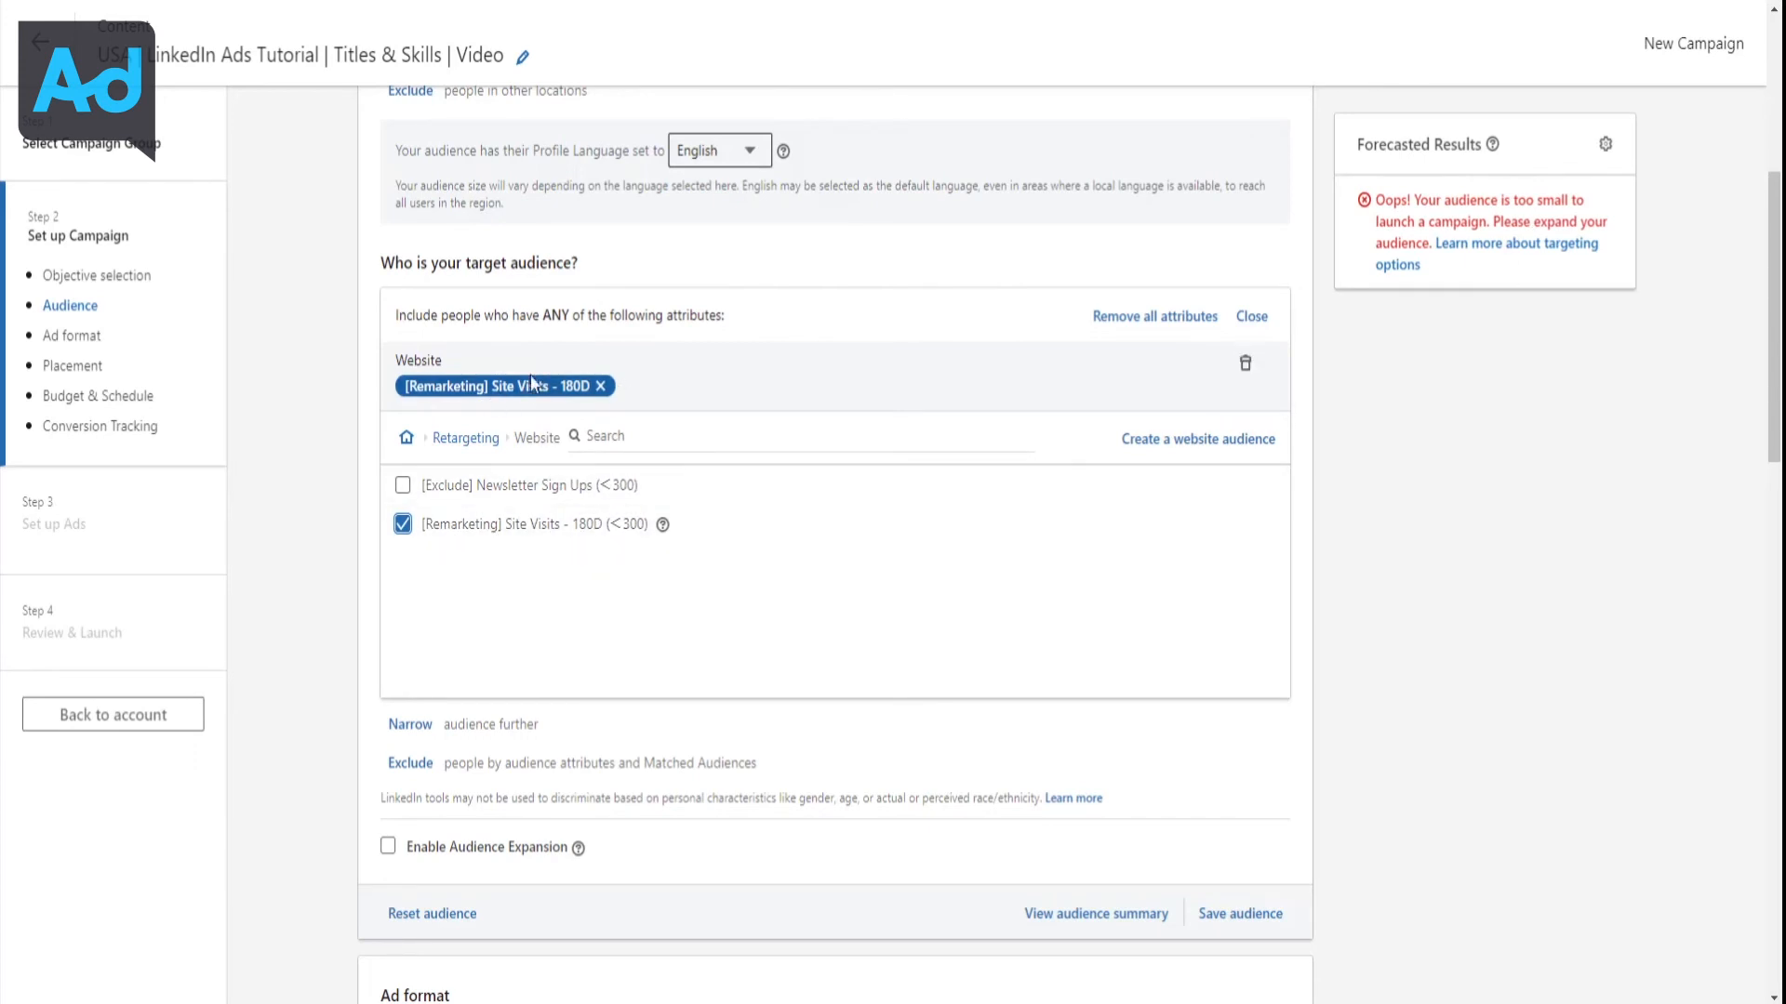
pyautogui.click(492, 532)
pyautogui.click(451, 370)
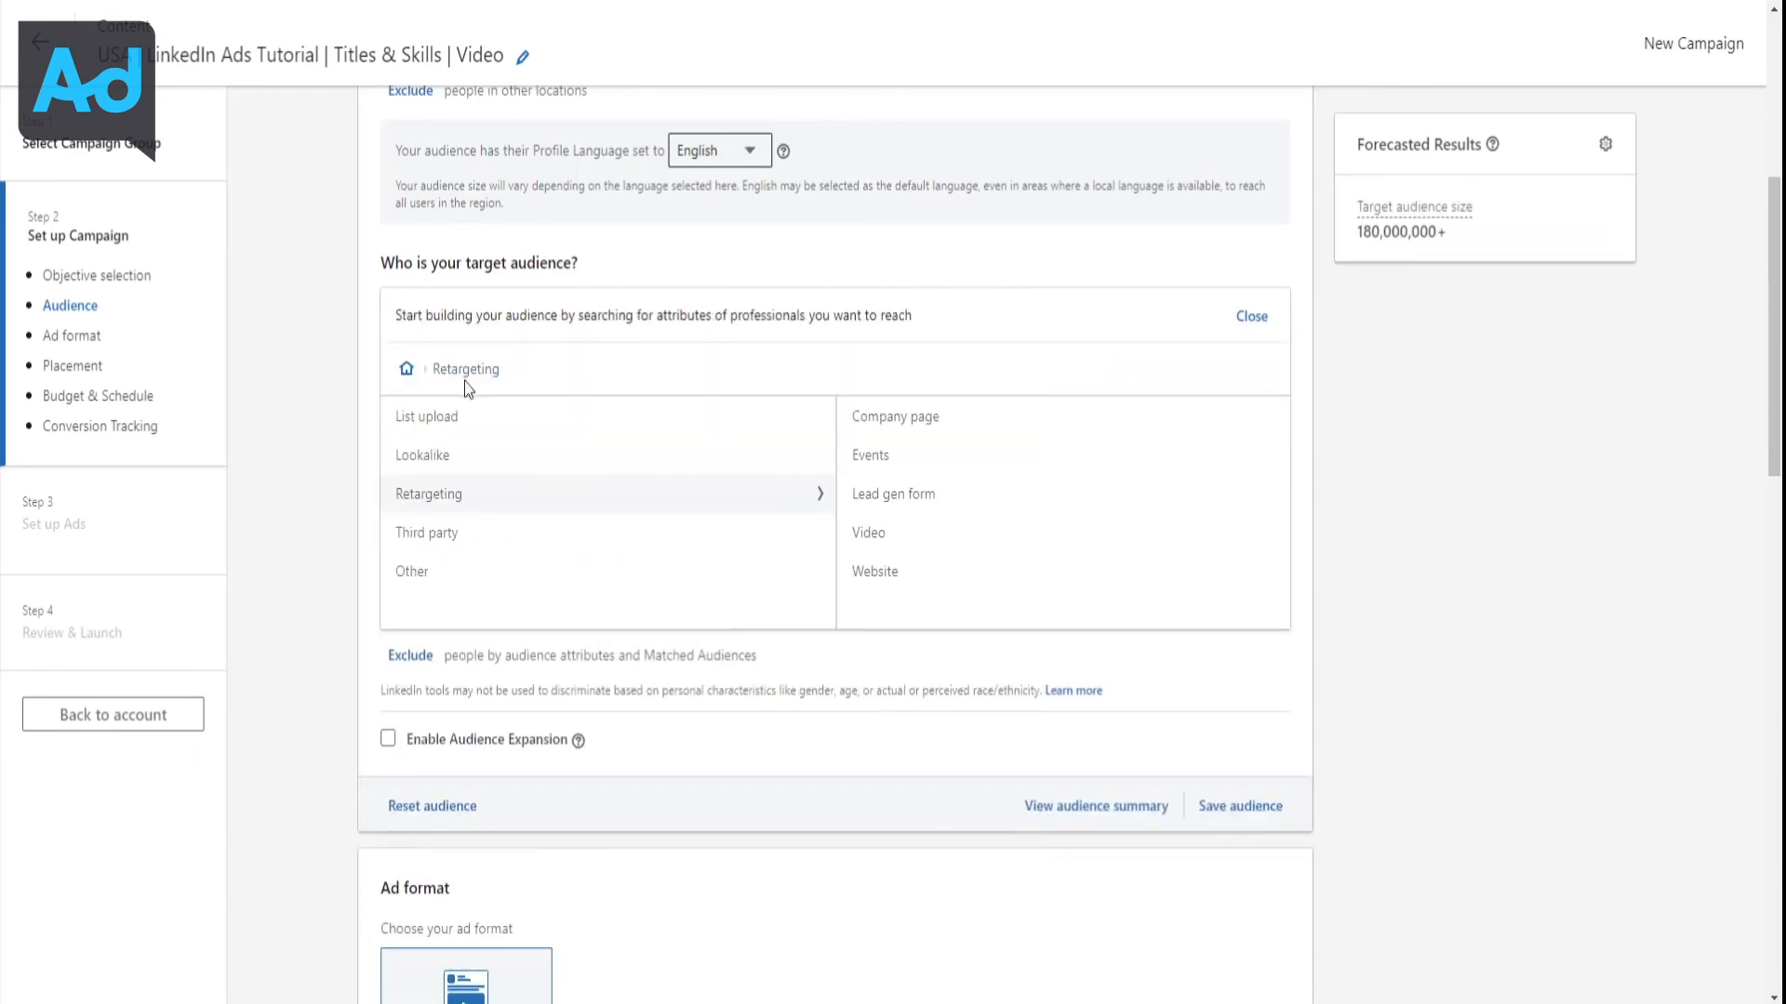
pyautogui.click(481, 543)
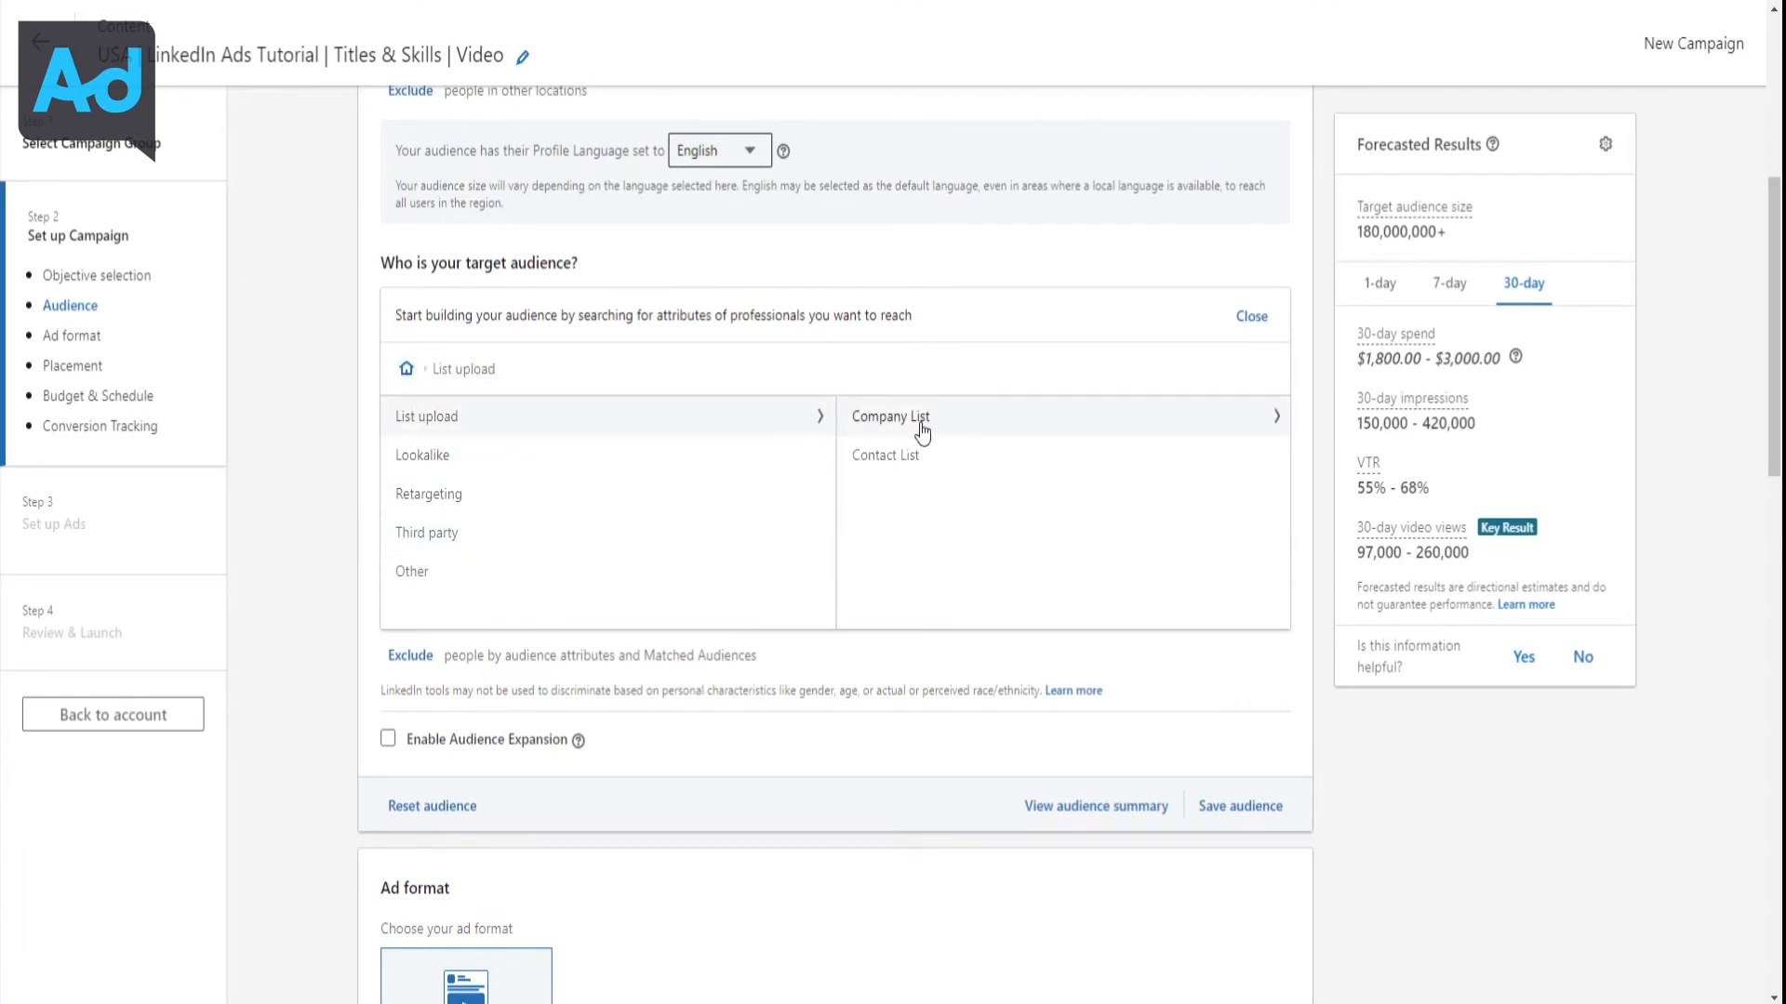
pyautogui.click(407, 370)
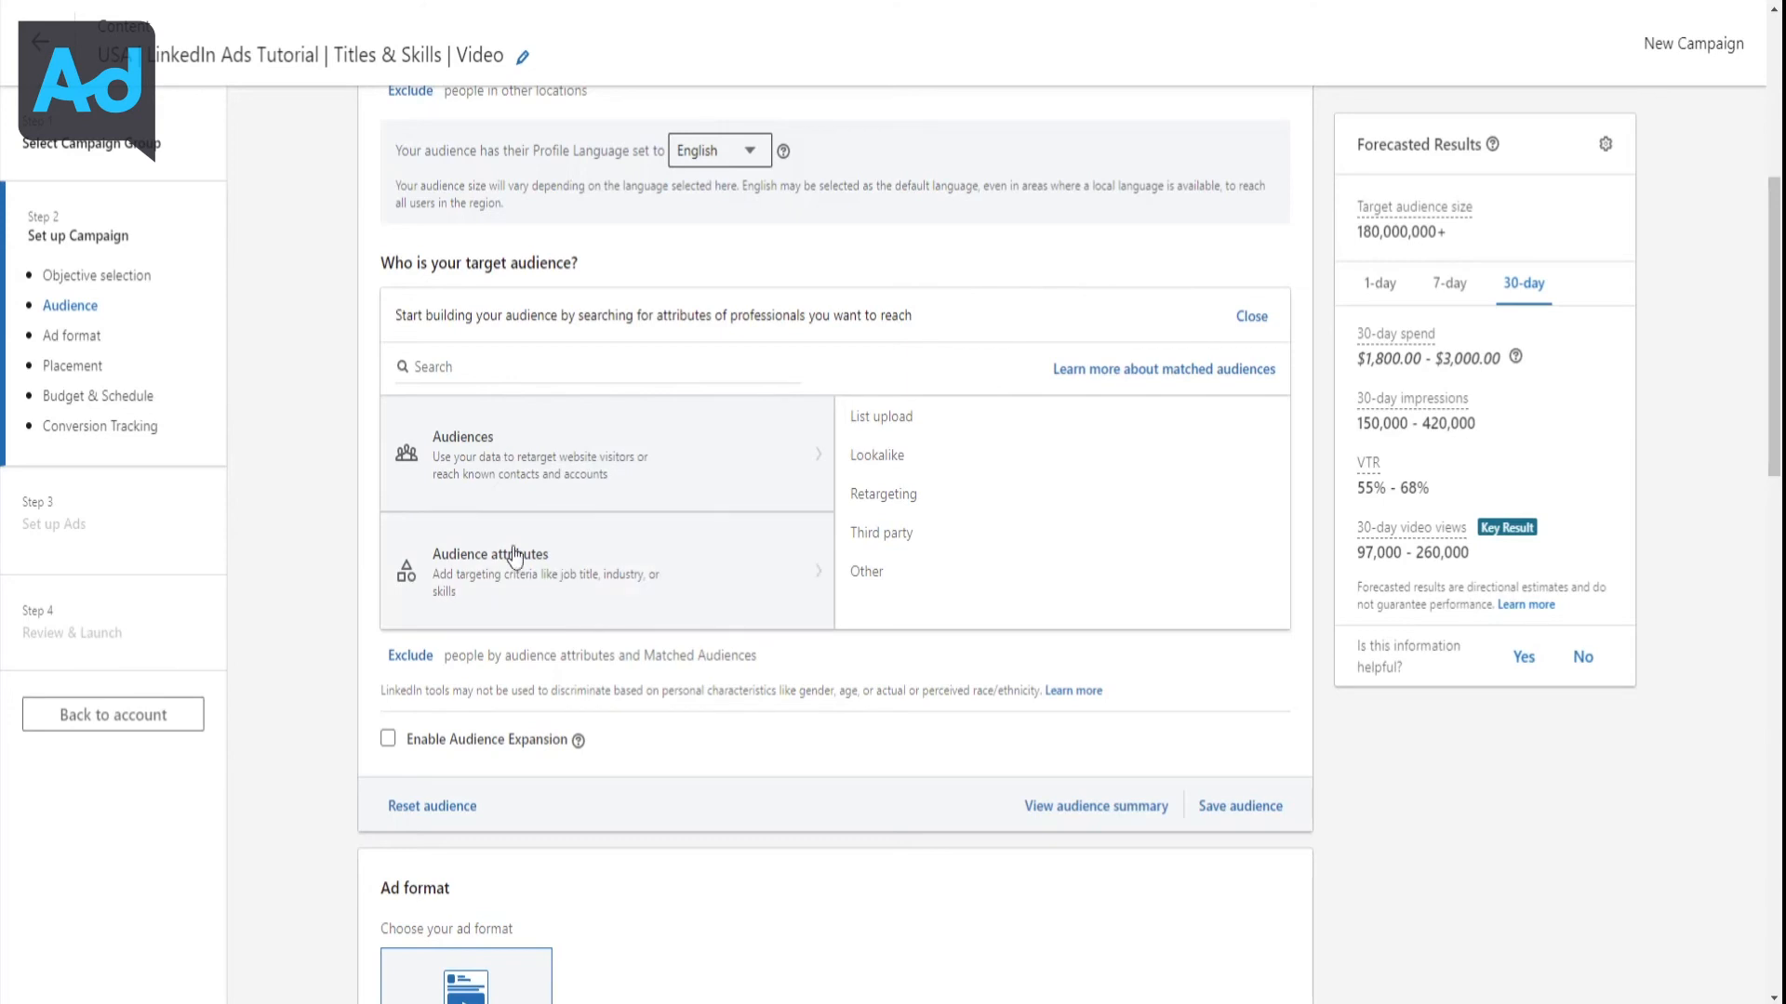
# Examine the Company and Job Experience audience attributes, including the Job Seniorities options, and check the forecasted target audience size
pyautogui.click(560, 585)
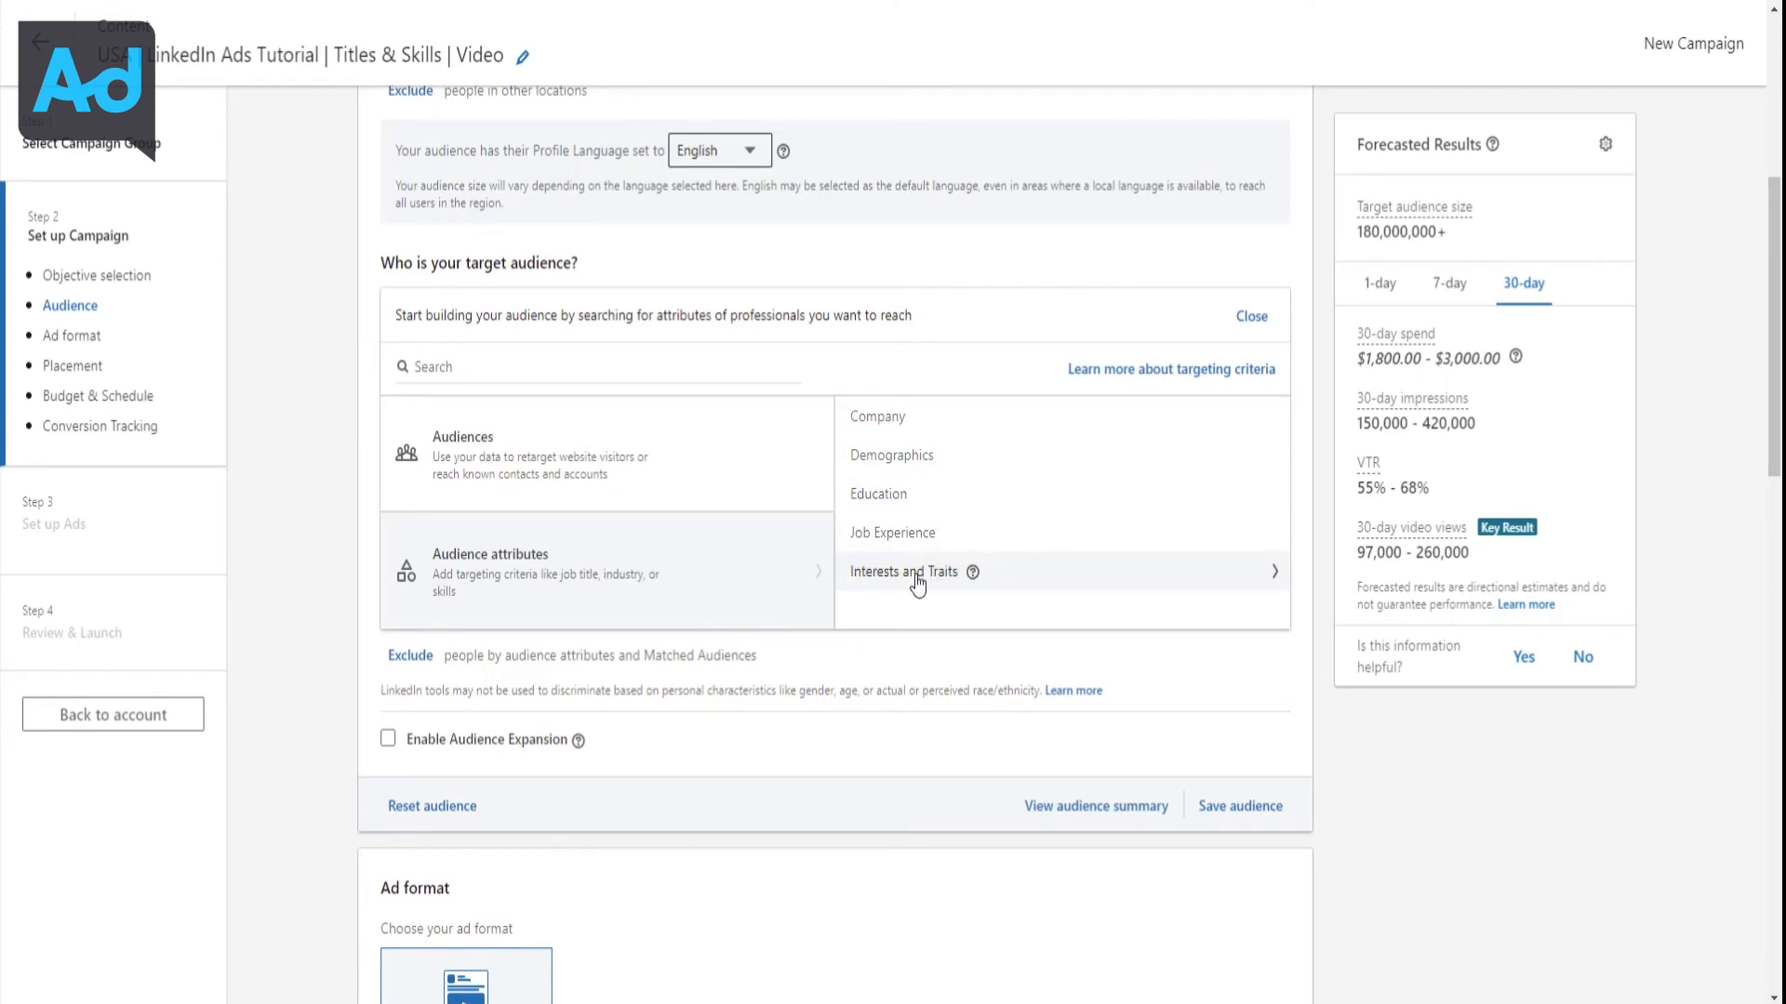
pyautogui.click(879, 426)
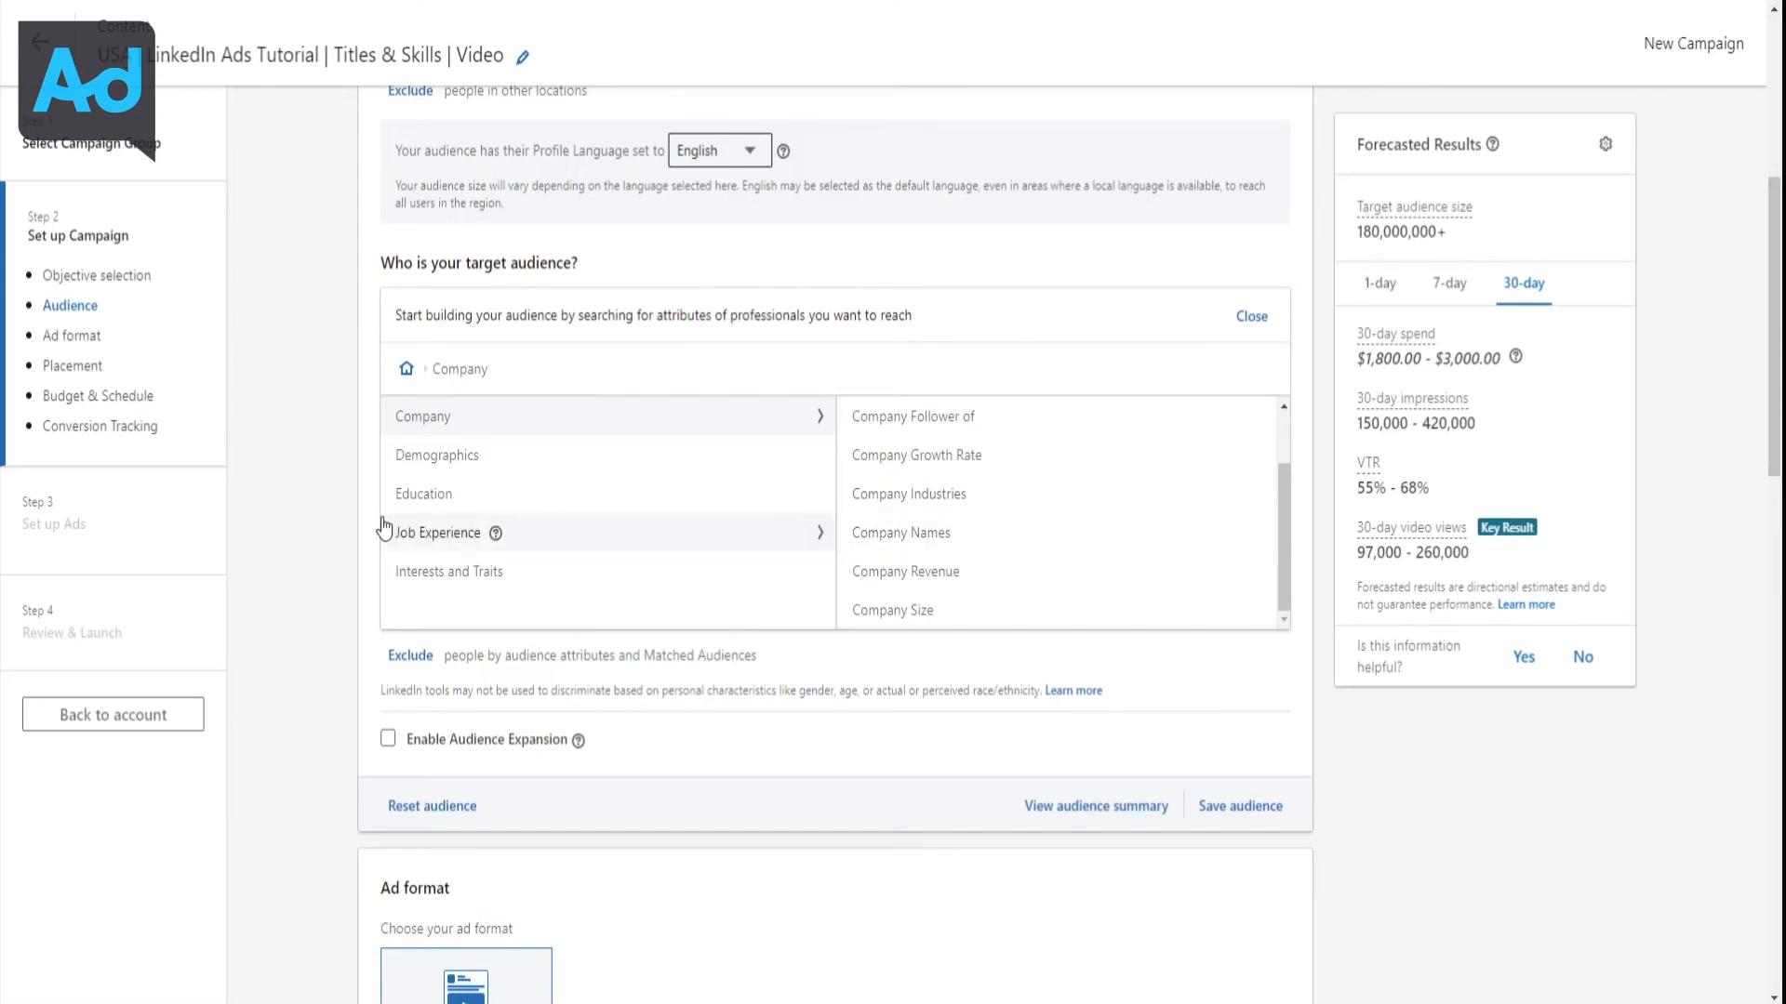
pyautogui.click(432, 544)
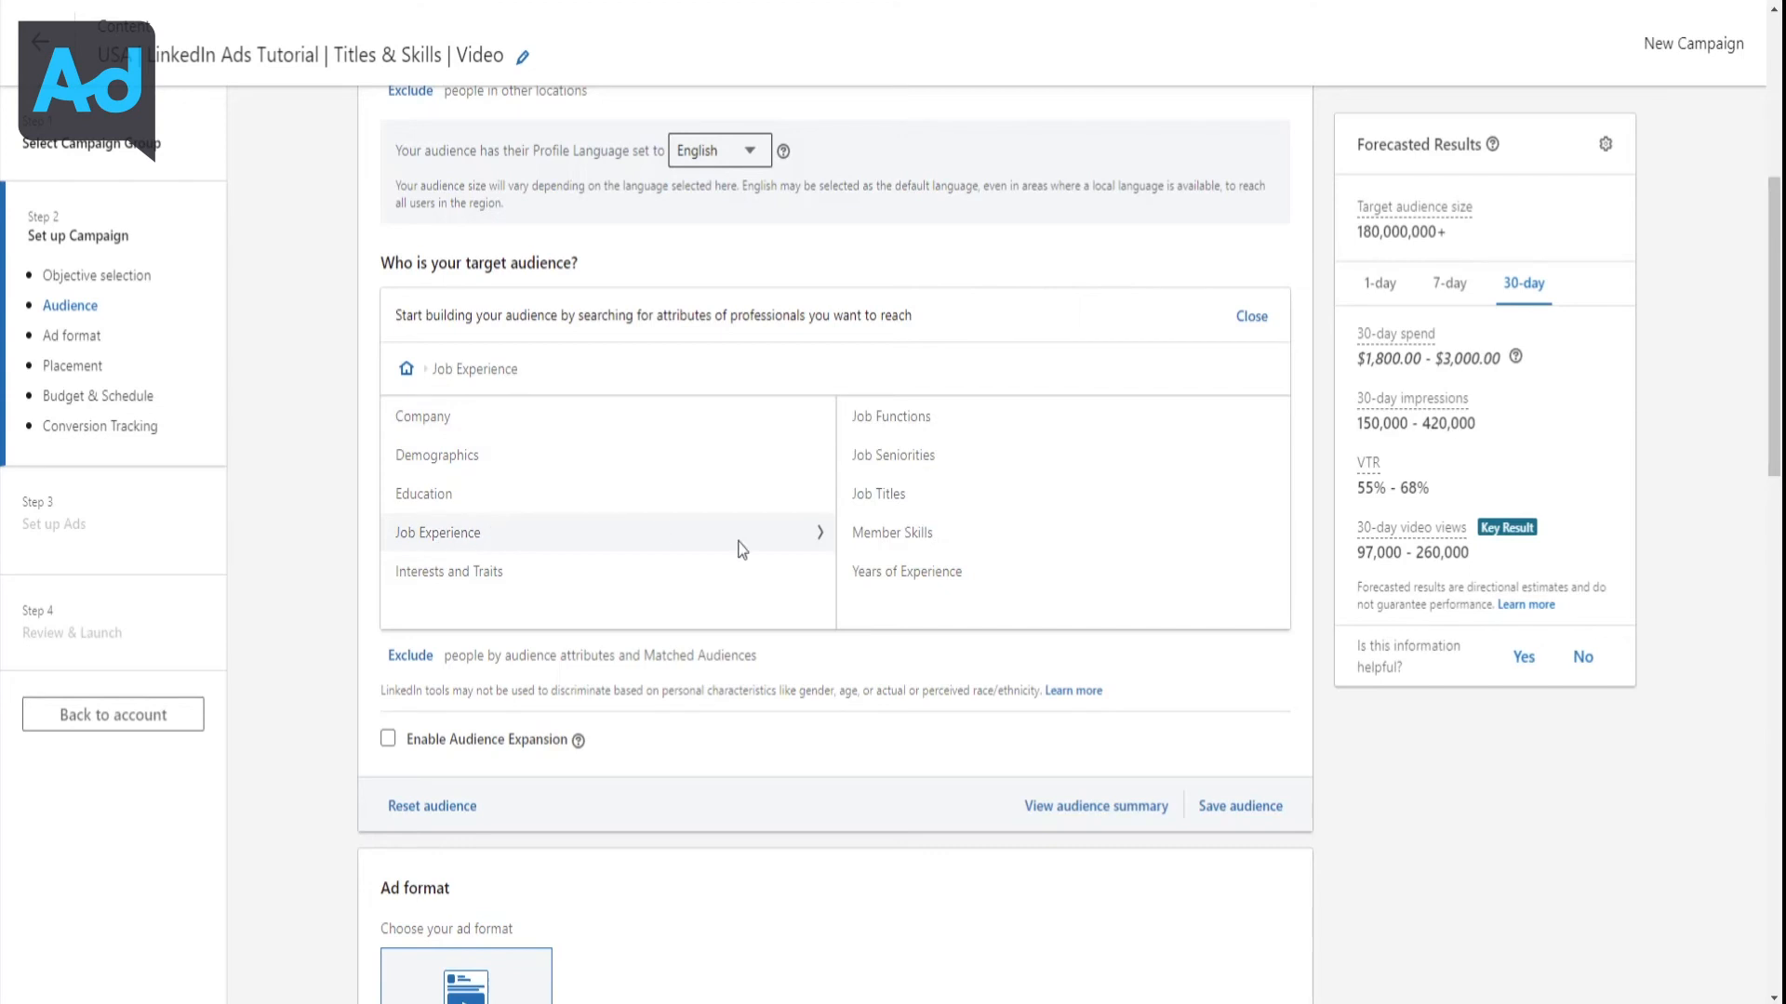
pyautogui.click(887, 461)
pyautogui.scroll(-2, 470, 512)
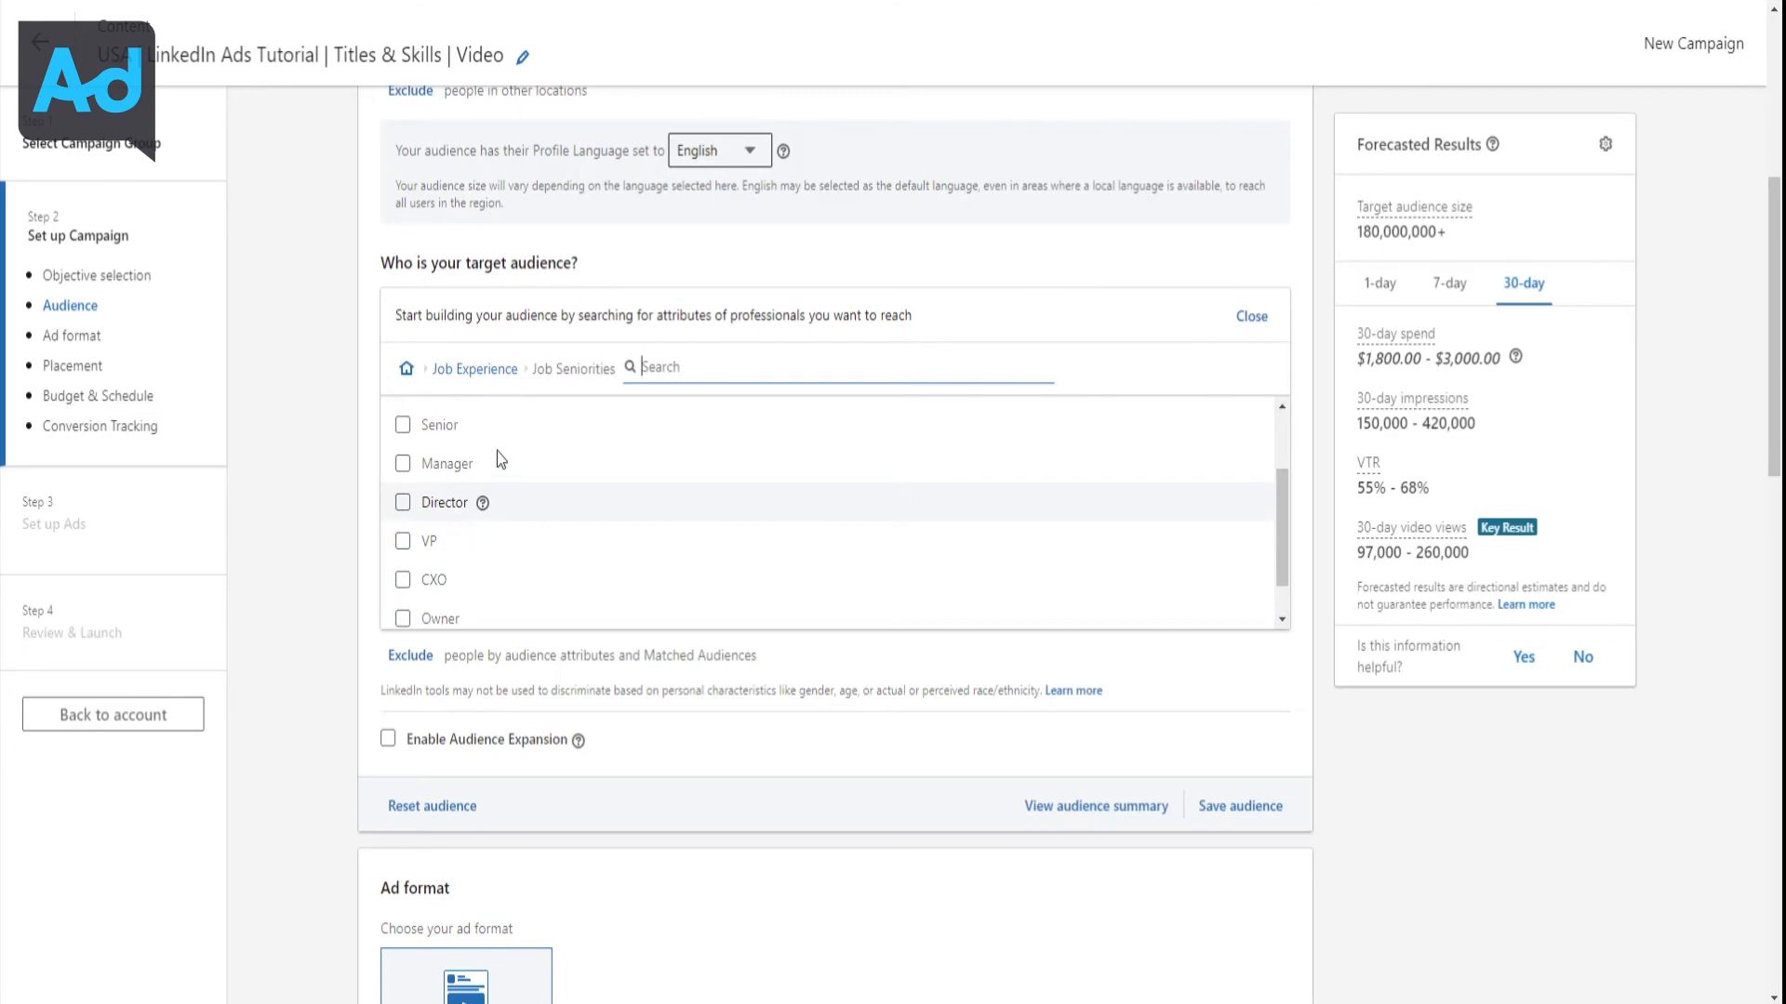
pyautogui.click(493, 376)
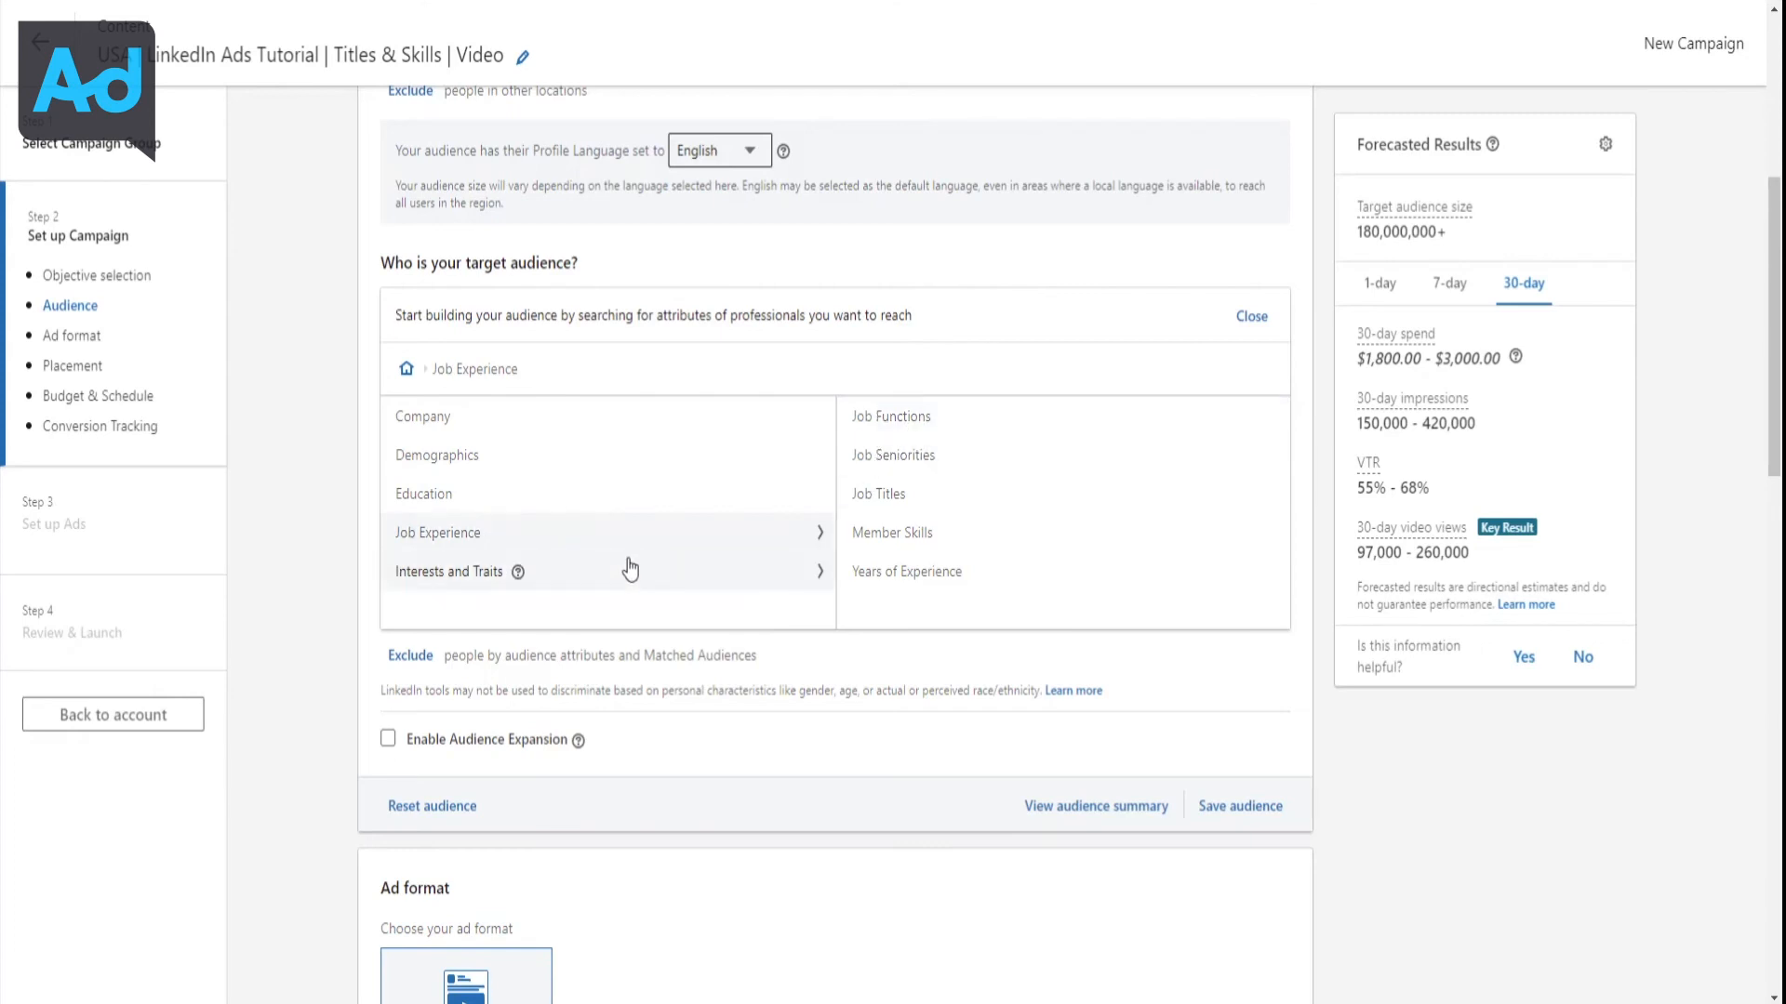
pyautogui.doubleClick(1415, 231)
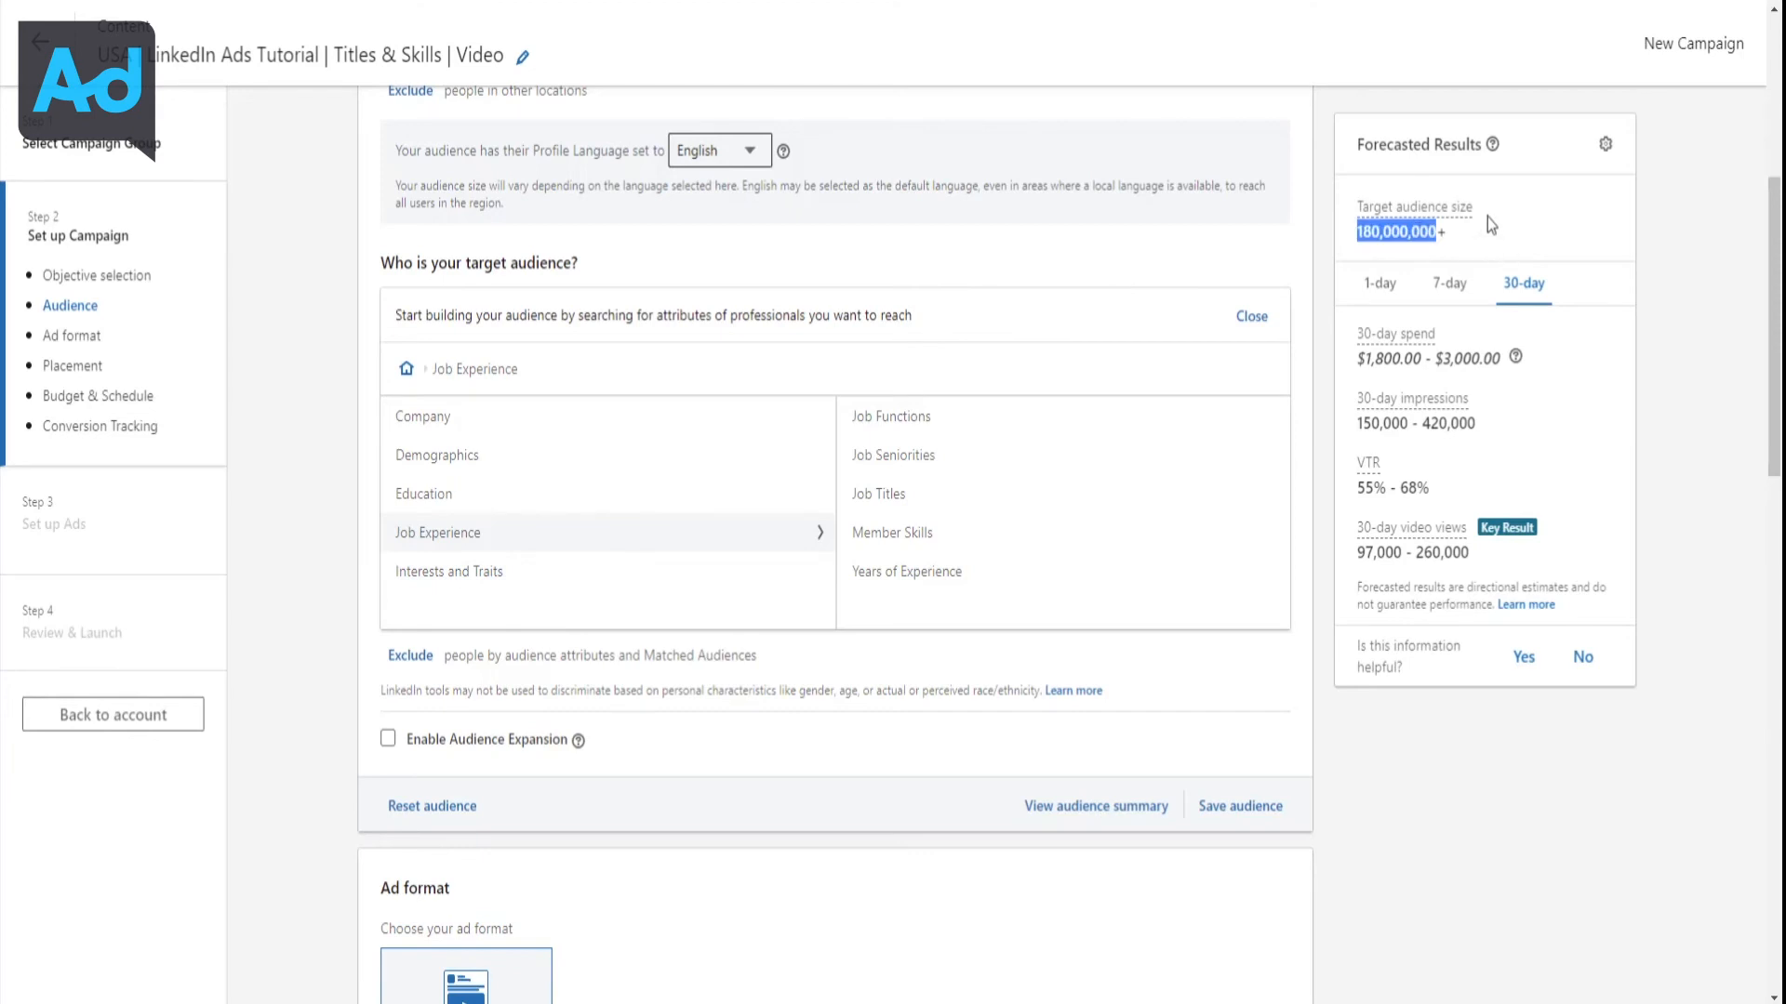
pyautogui.click(326, 444)
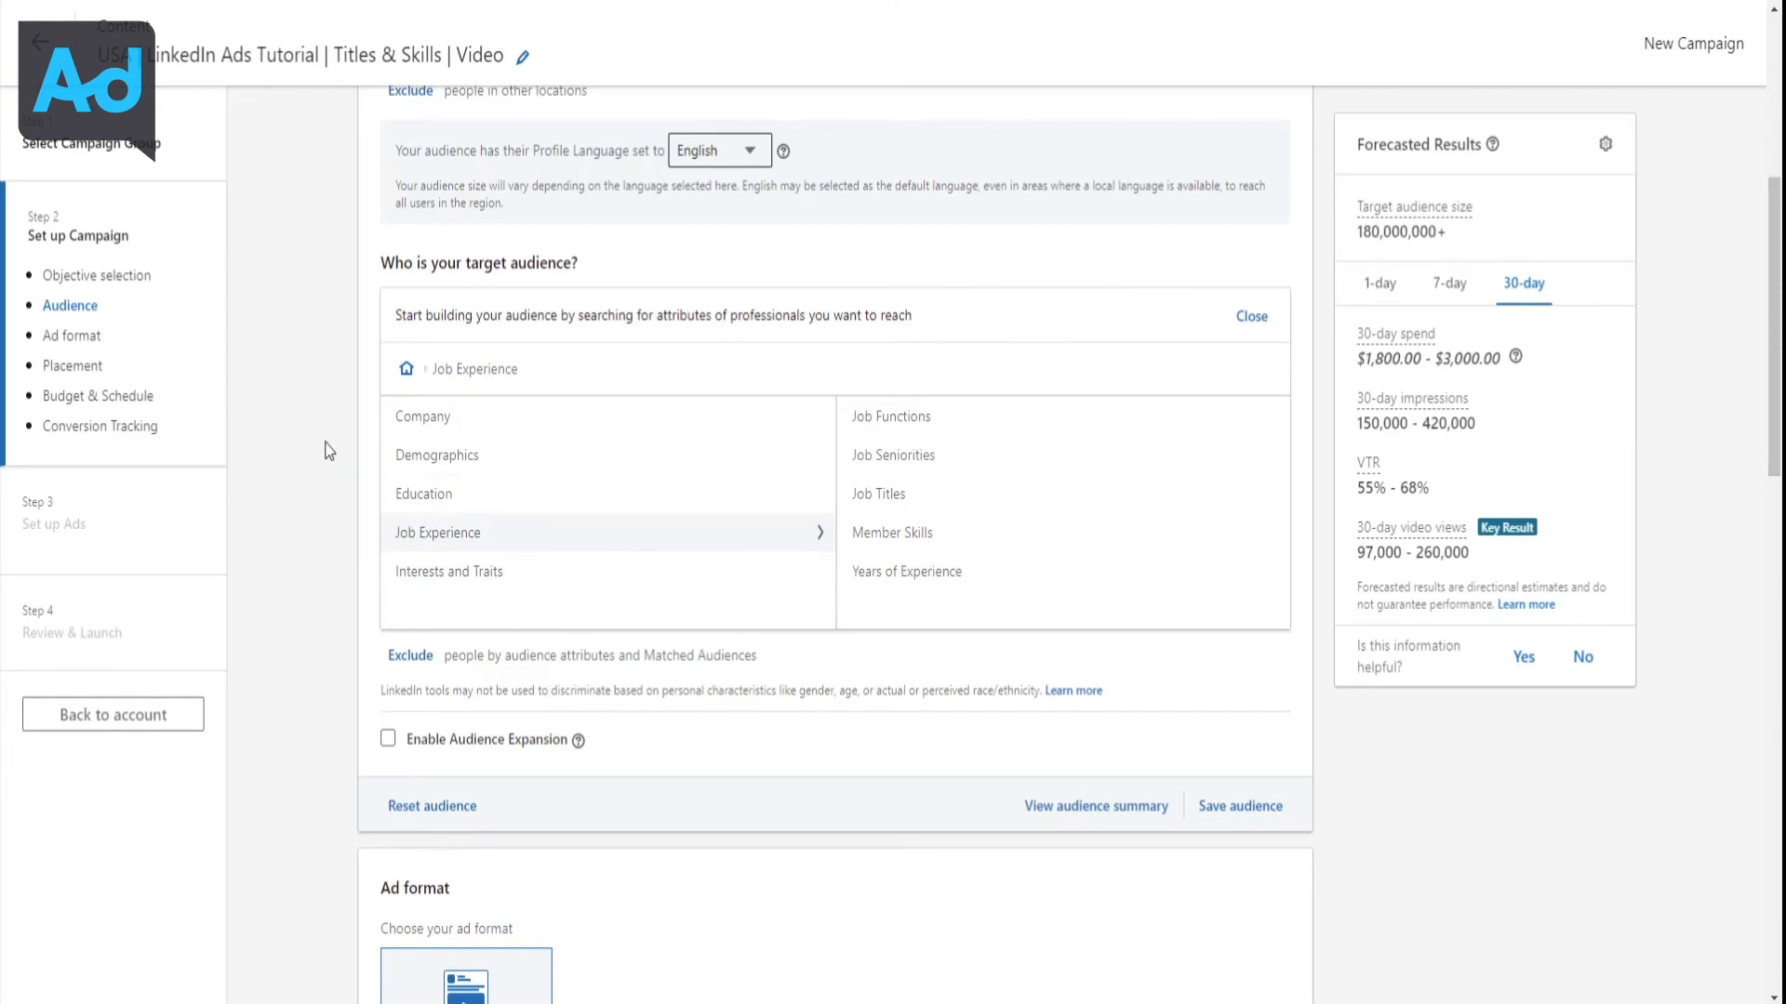
# Add the job titles Head Of Marketing and Chief Marketing Officer to the target audience
pyautogui.click(890, 505)
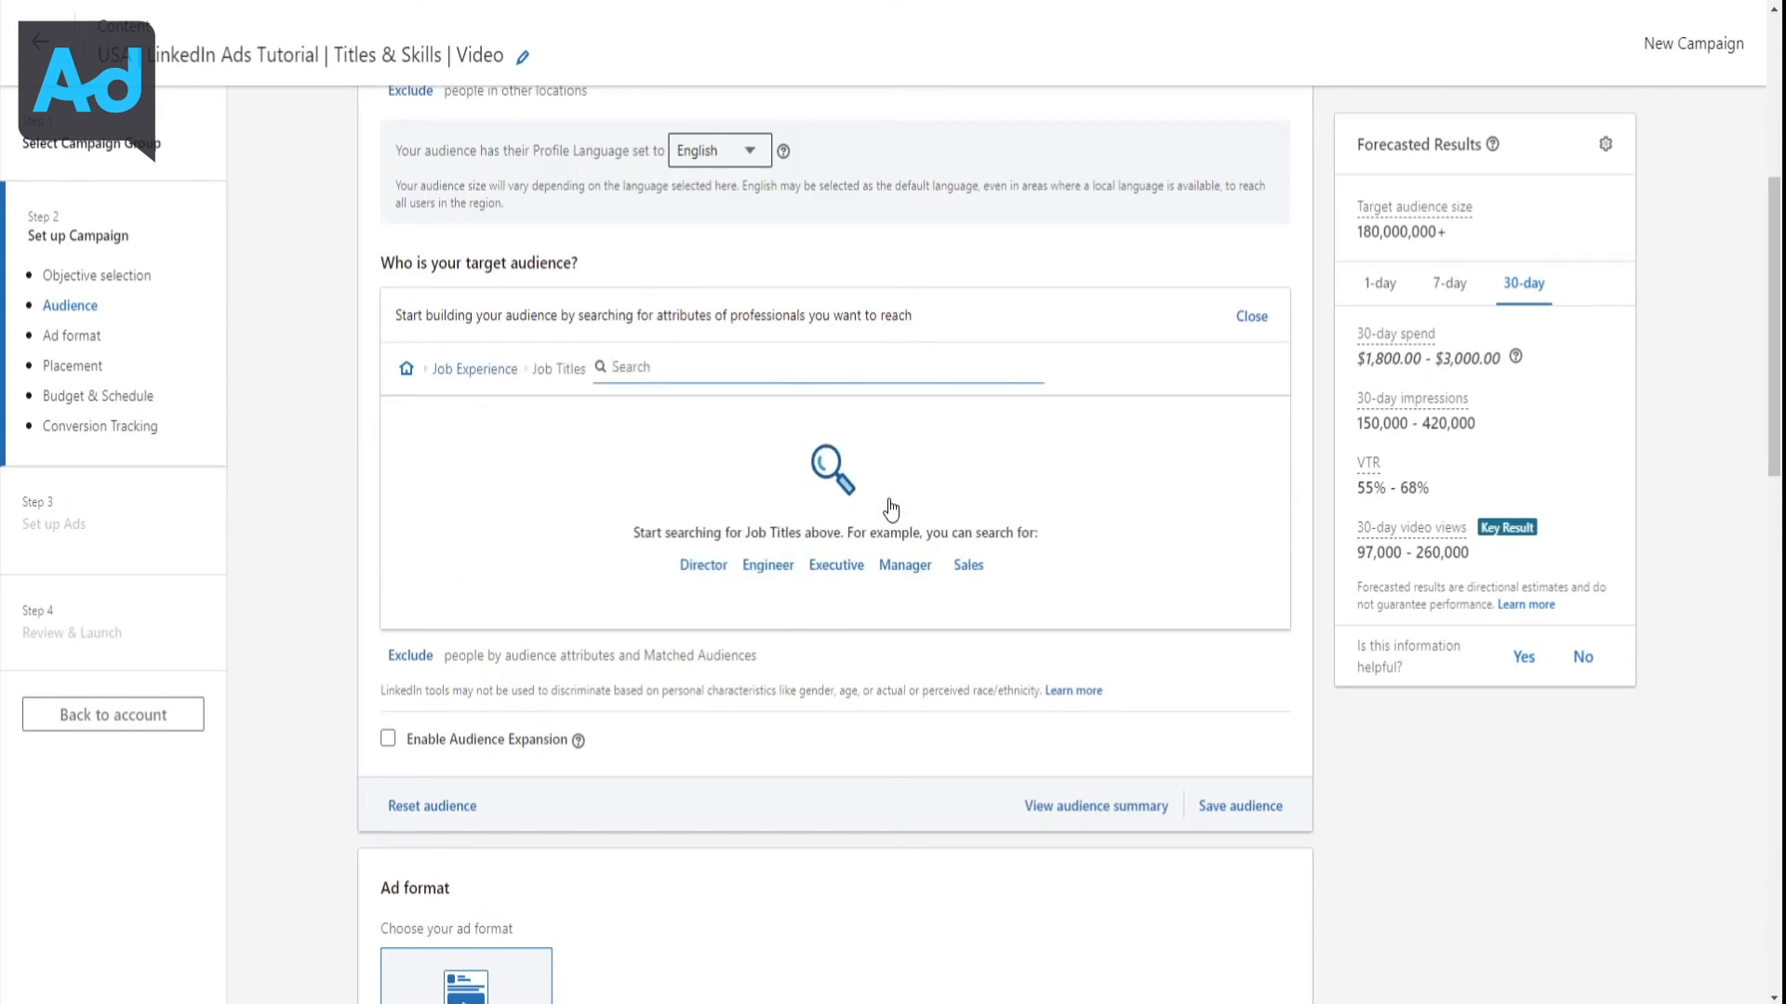
pyautogui.write('head of marketing')
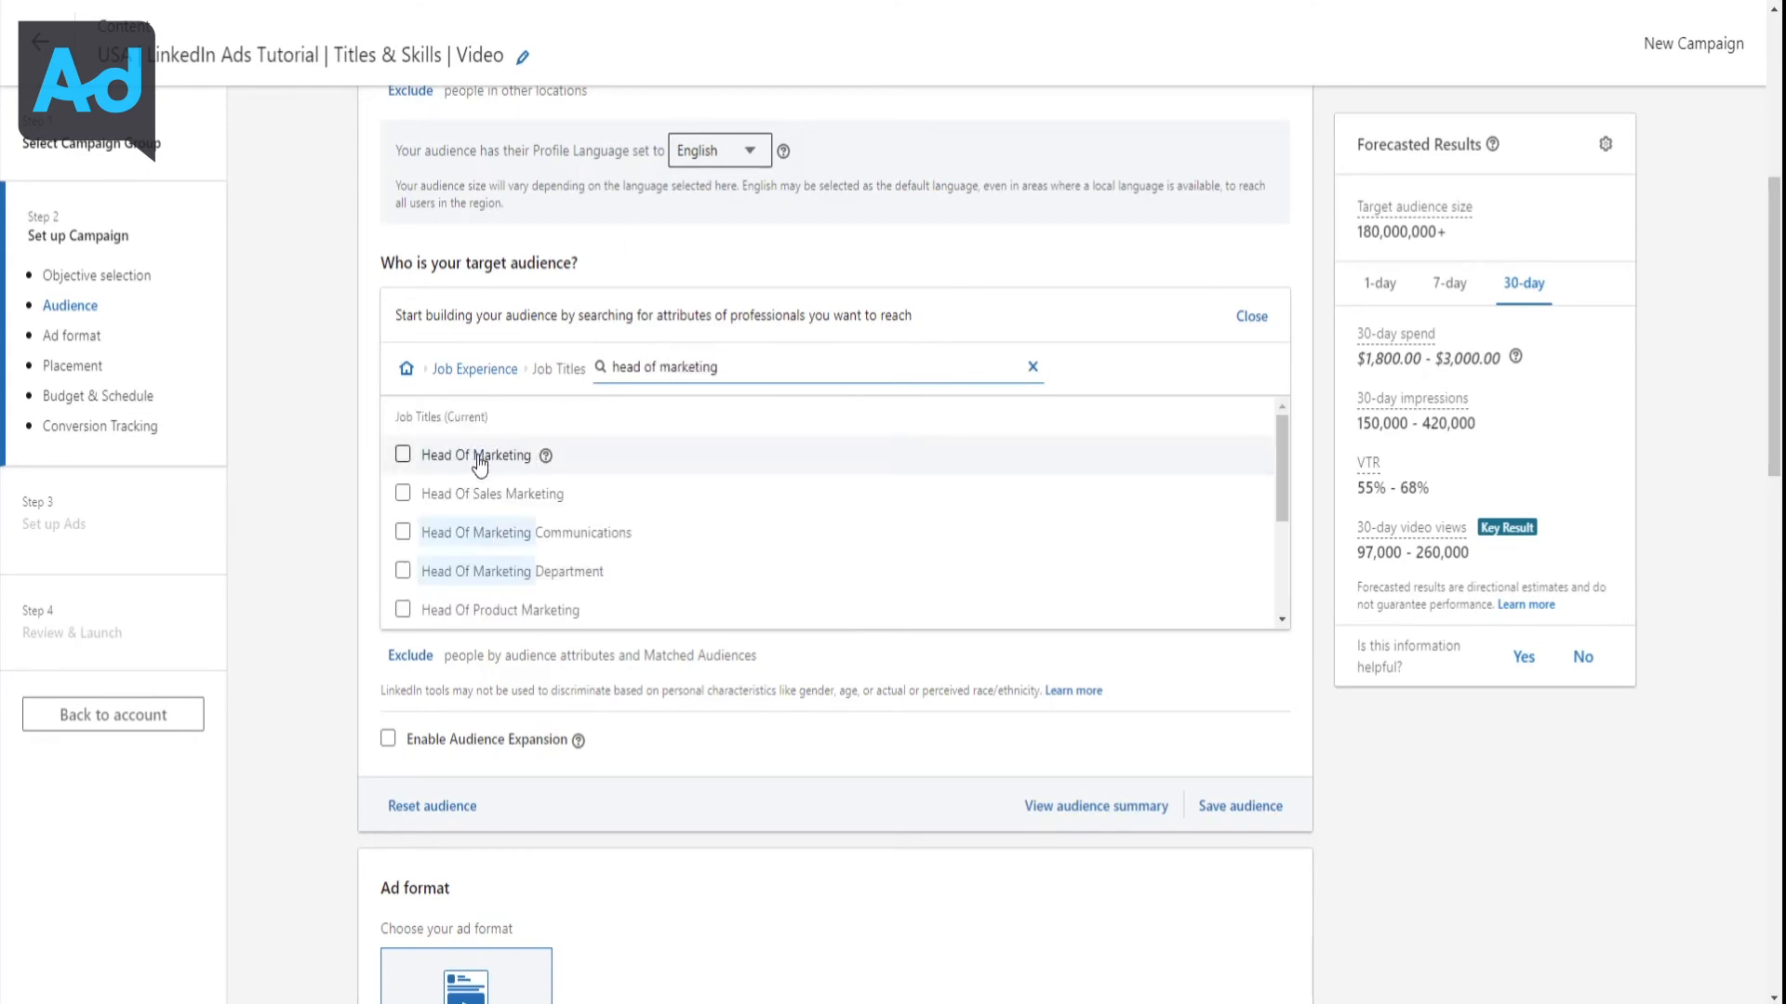
pyautogui.click(530, 460)
pyautogui.write('chie')
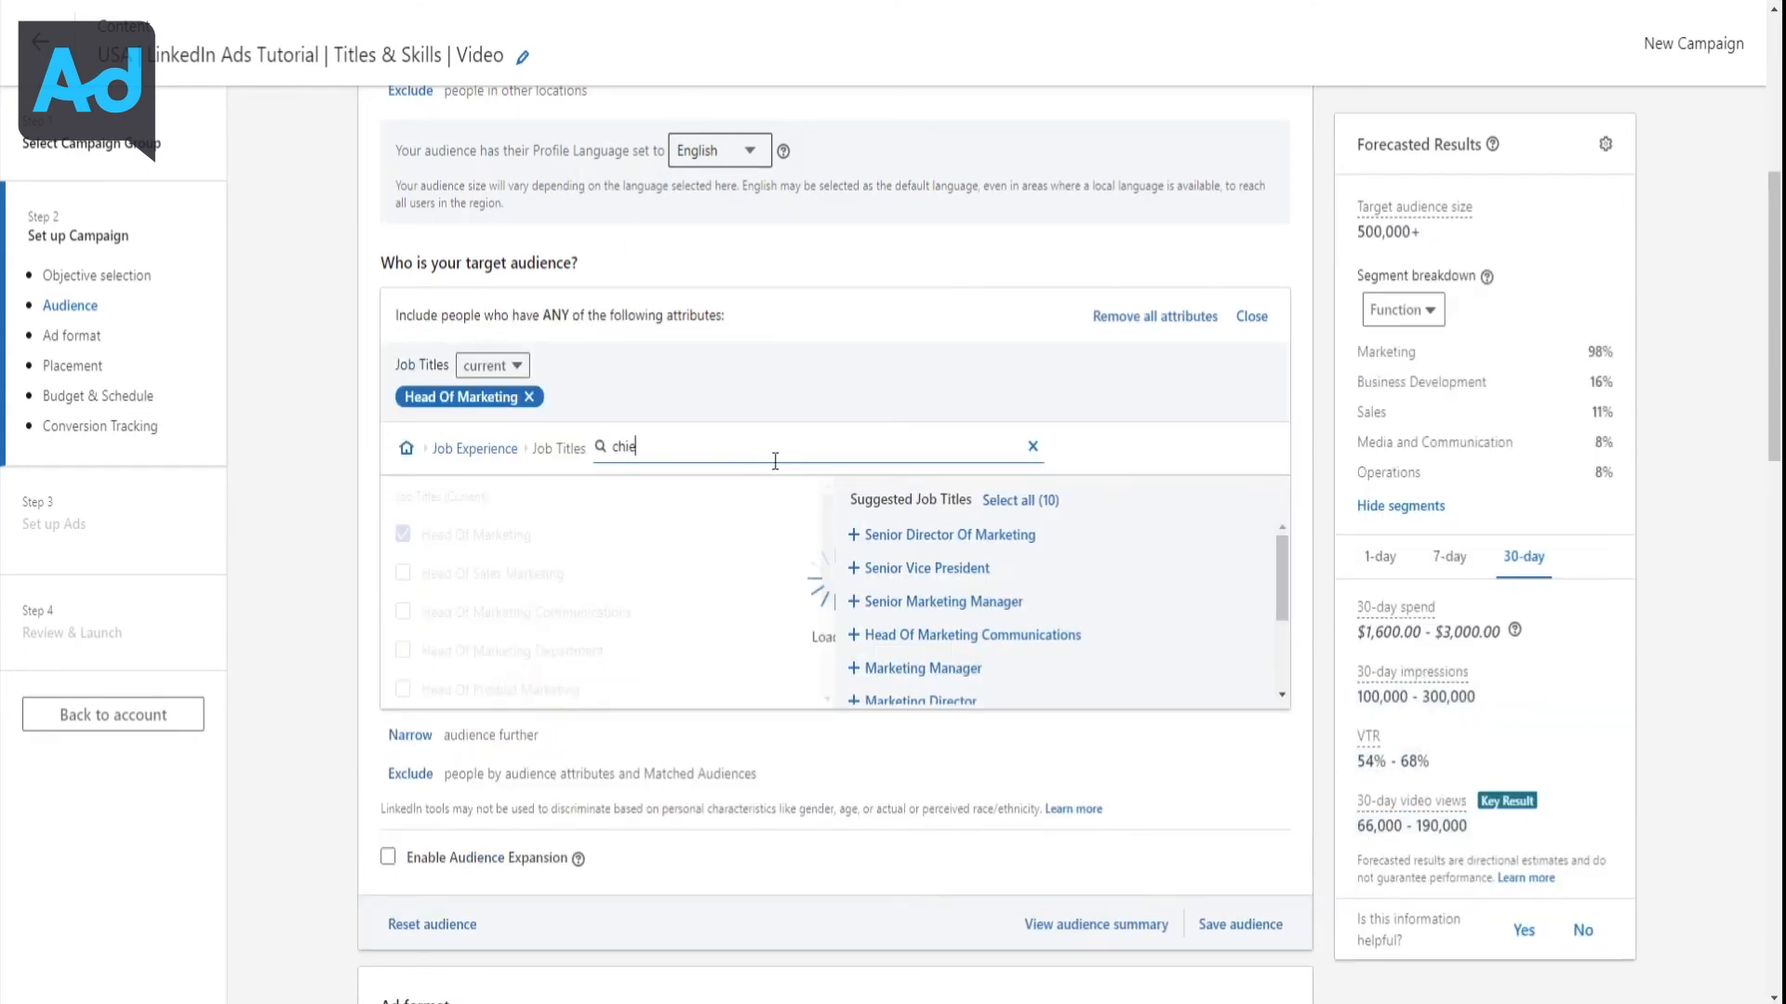
pyautogui.write('f marketing off')
pyautogui.click(517, 538)
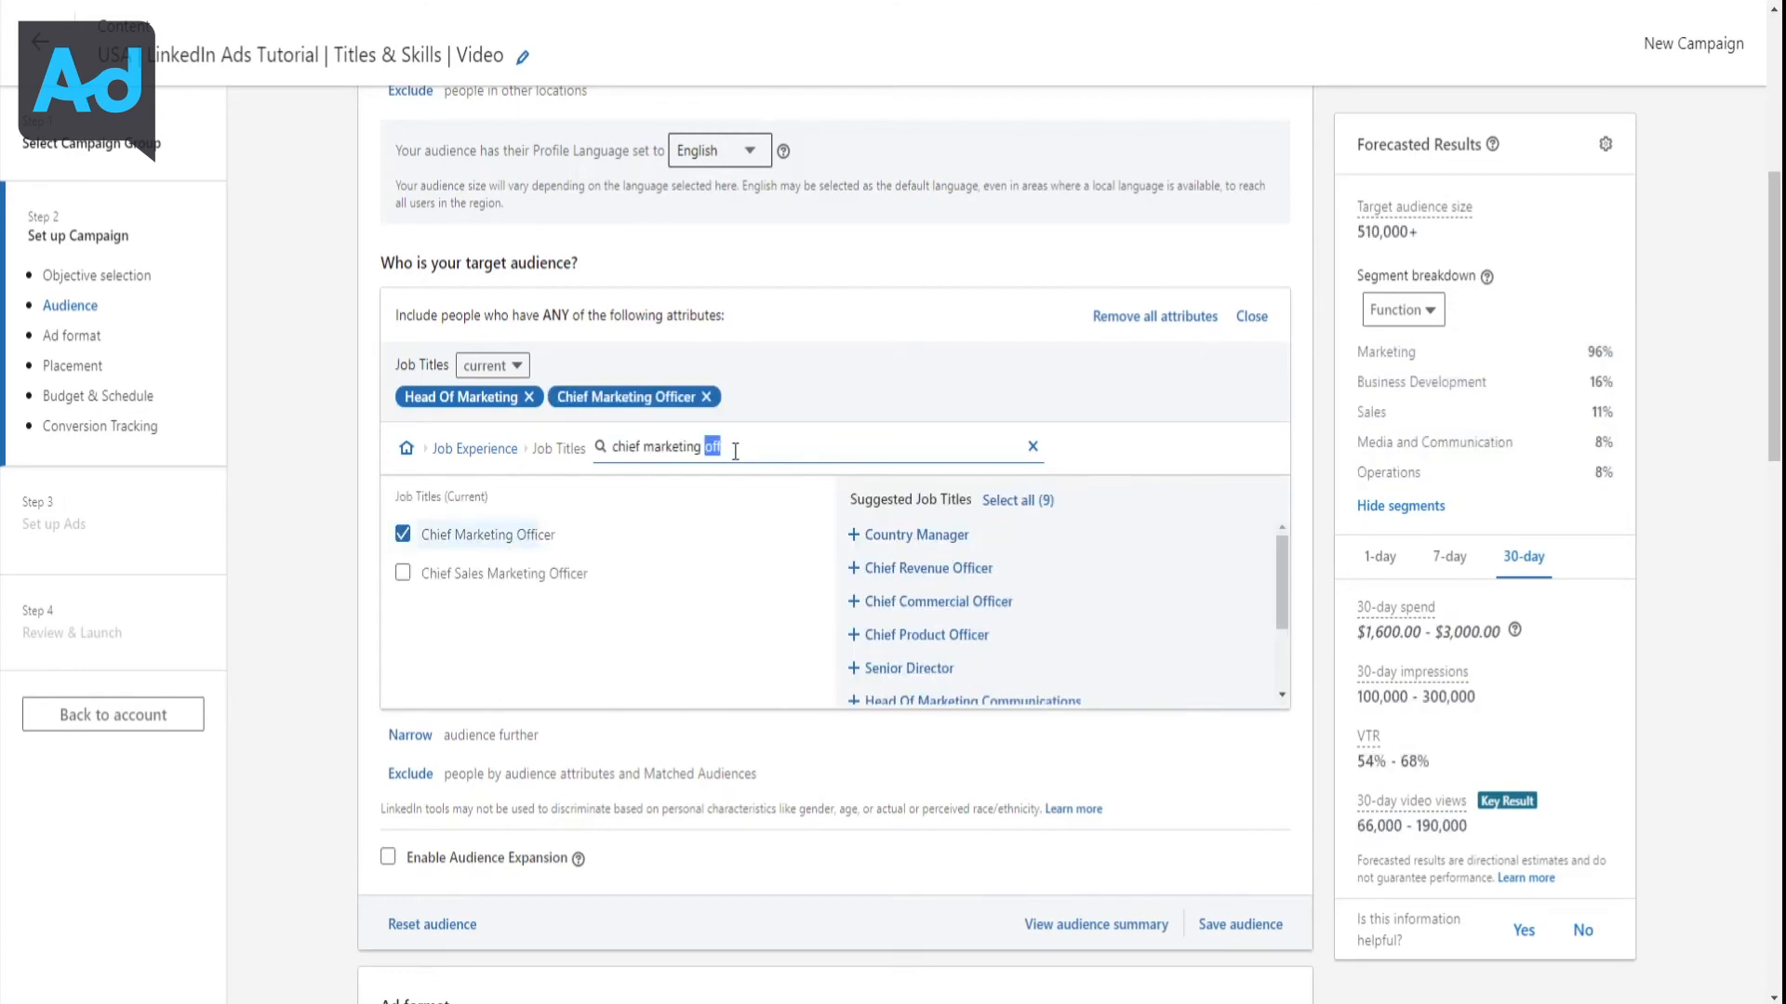
# Search job titles for "demand gen" and add Demand Generation Specialist, Demand Generation Manager, Head of Demand Generation and Demand Generation Associate
pyautogui.write('eeman')
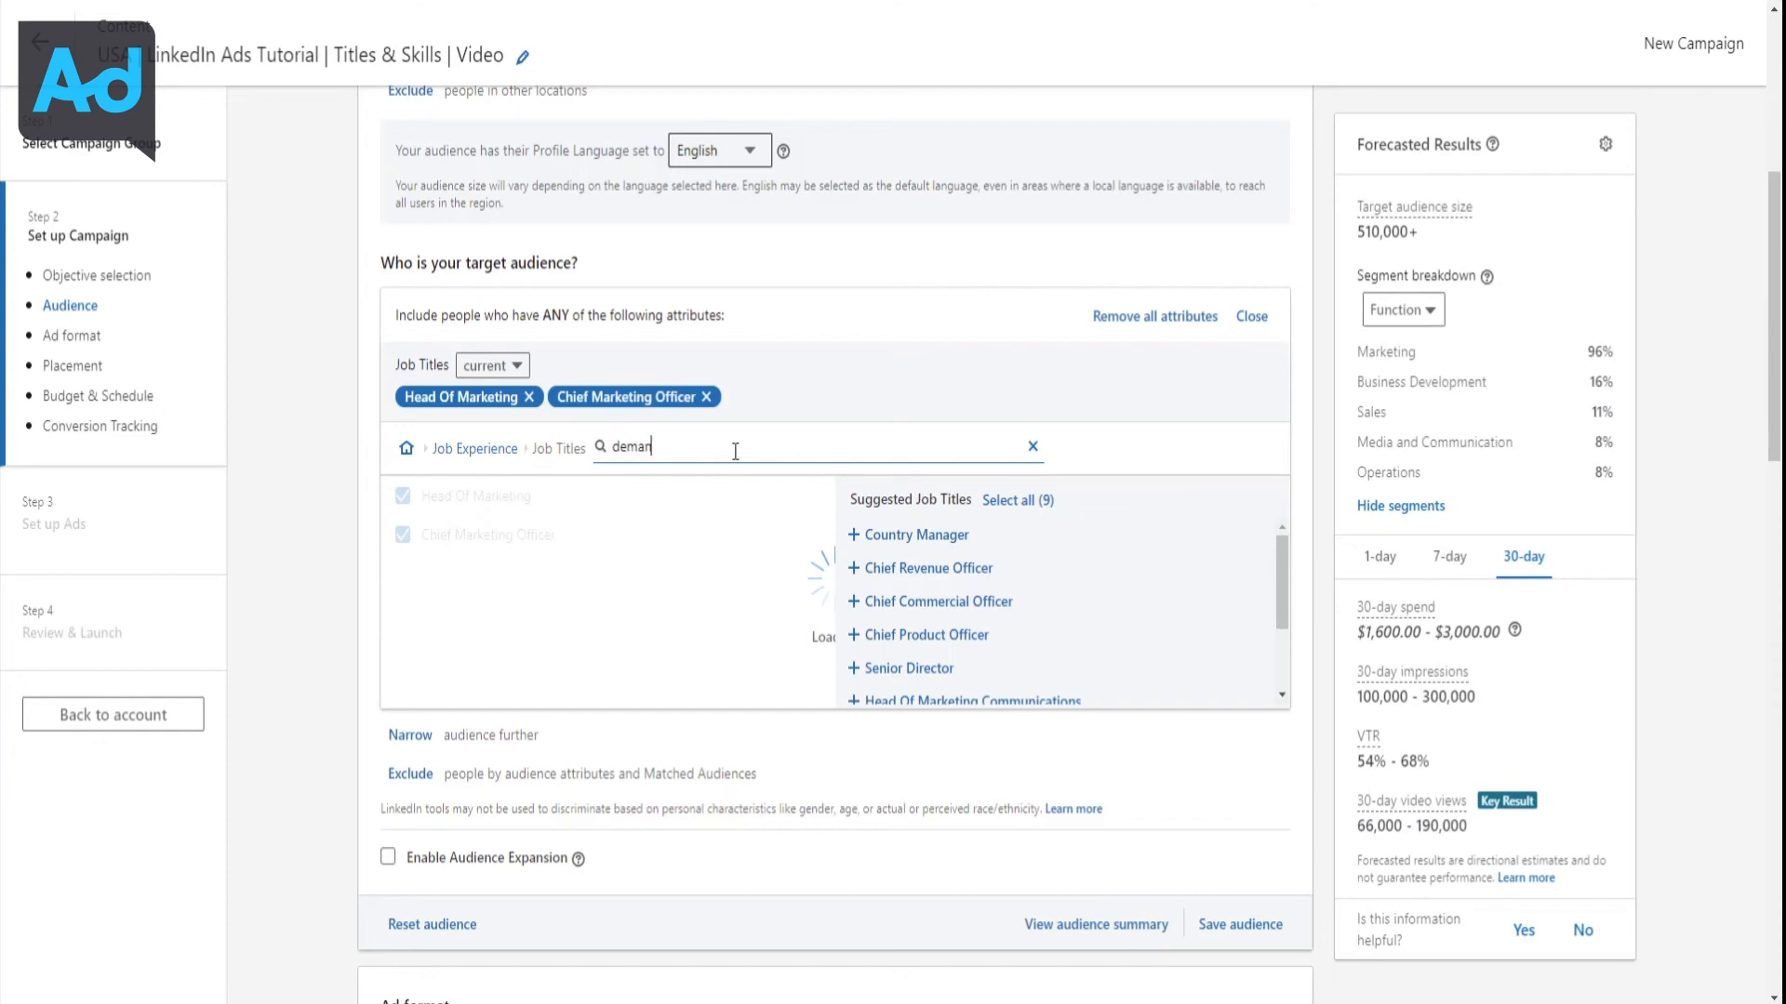
pyautogui.write('d gen')
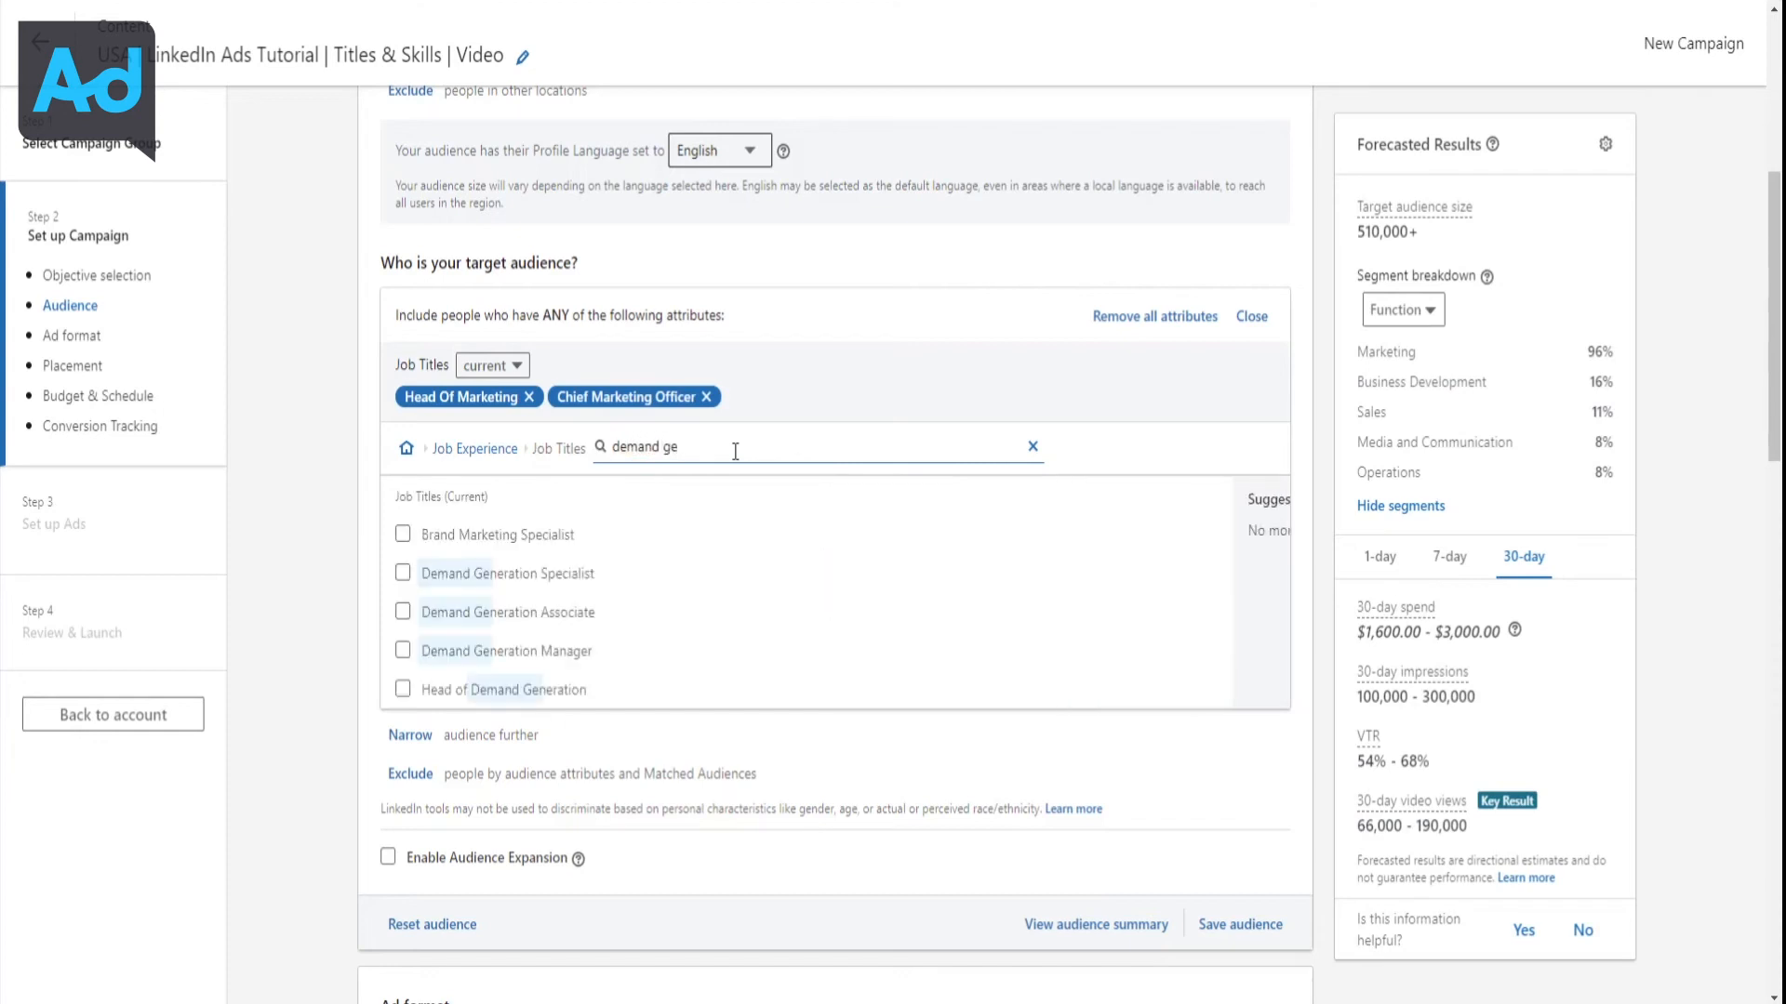
pyautogui.click(579, 574)
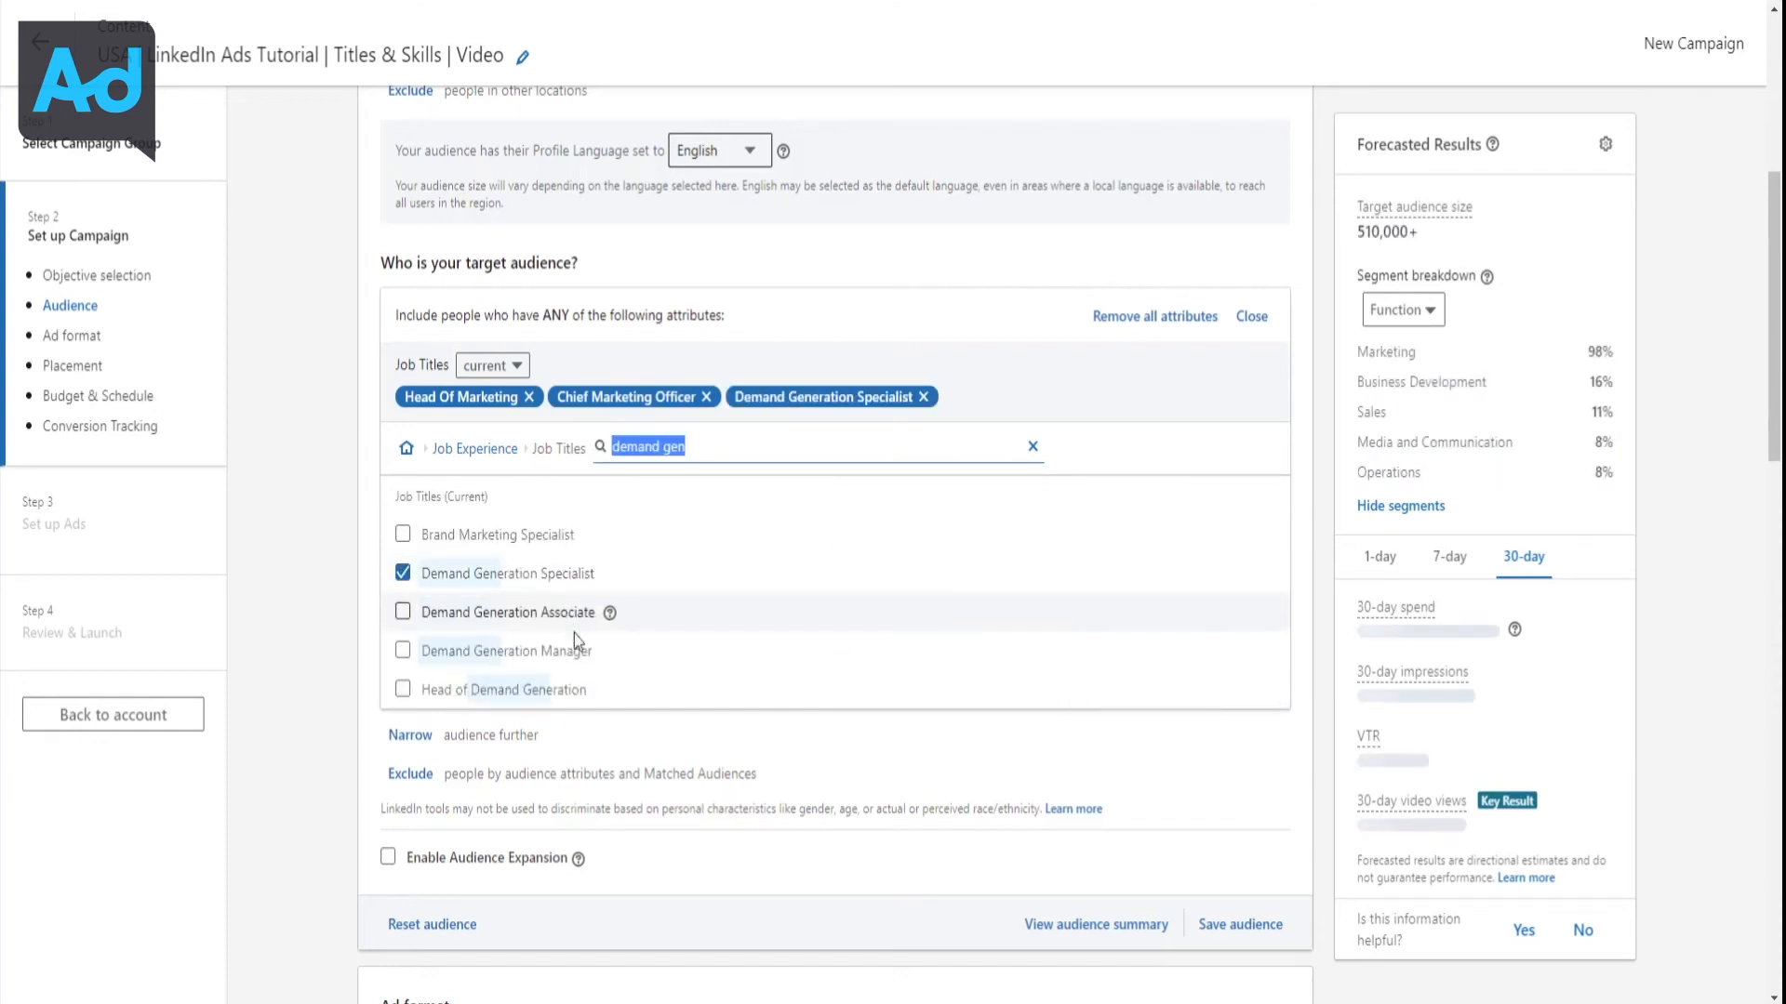
pyautogui.click(581, 651)
pyautogui.scroll(-1, 573, 642)
pyautogui.click(530, 476)
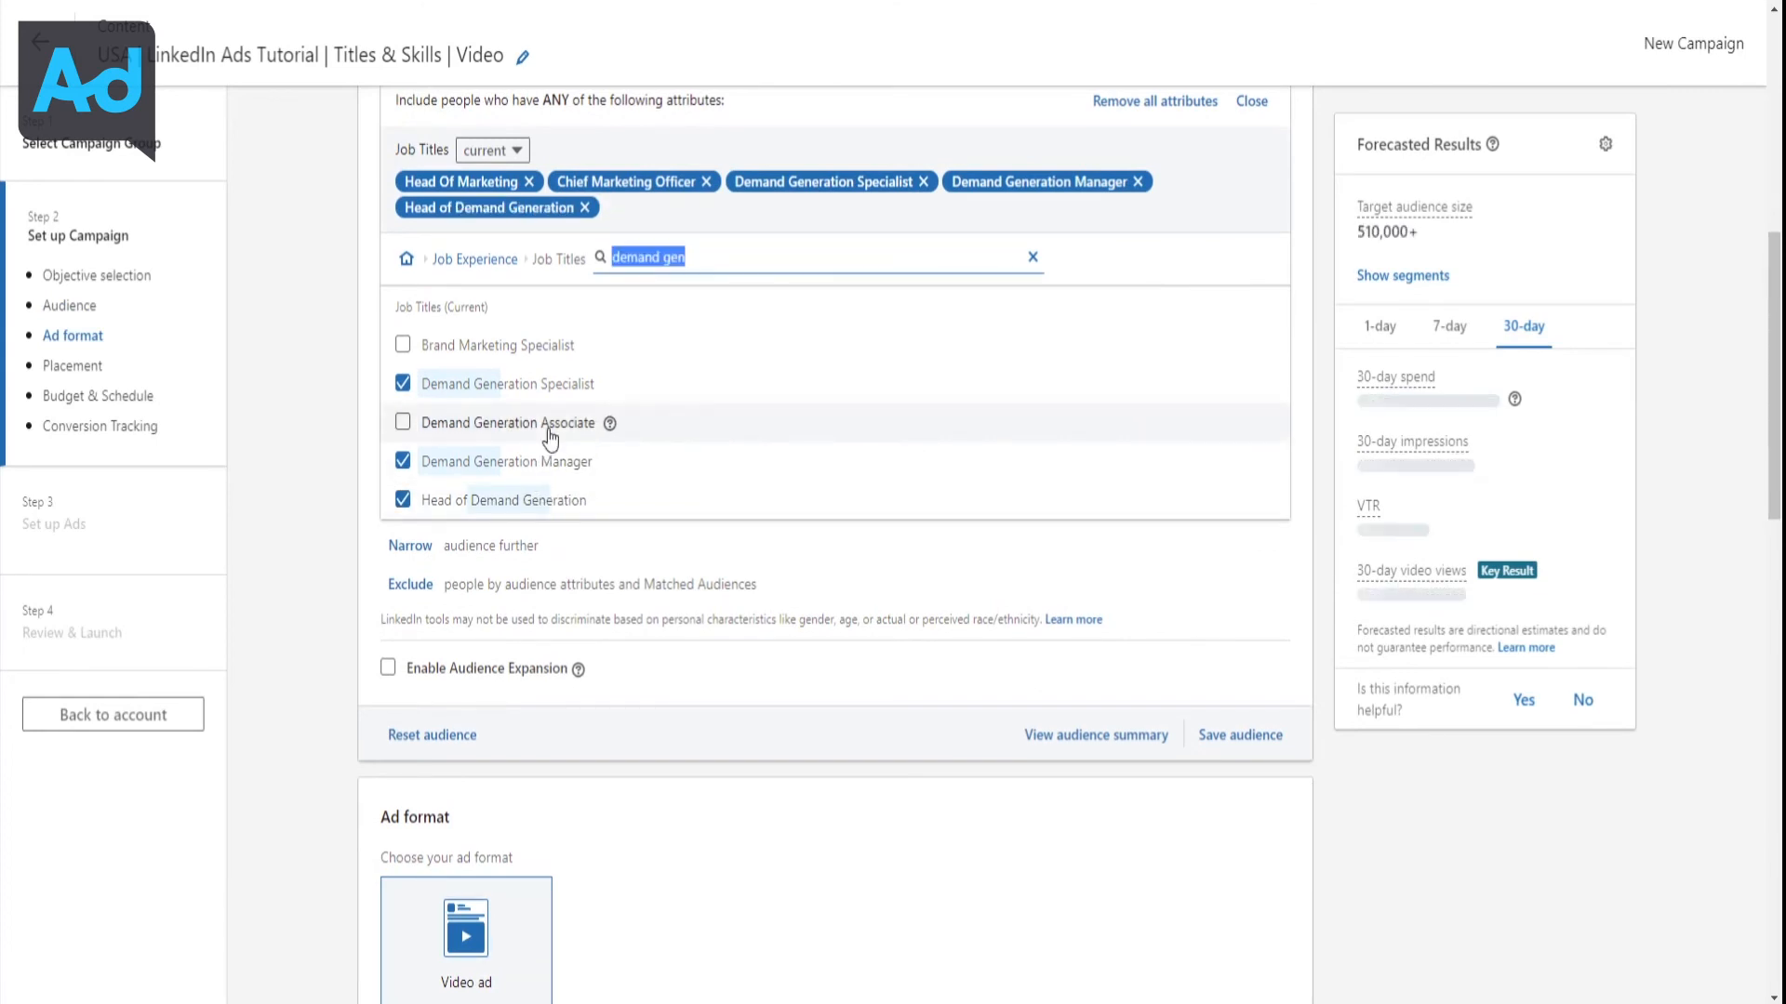
pyautogui.click(554, 430)
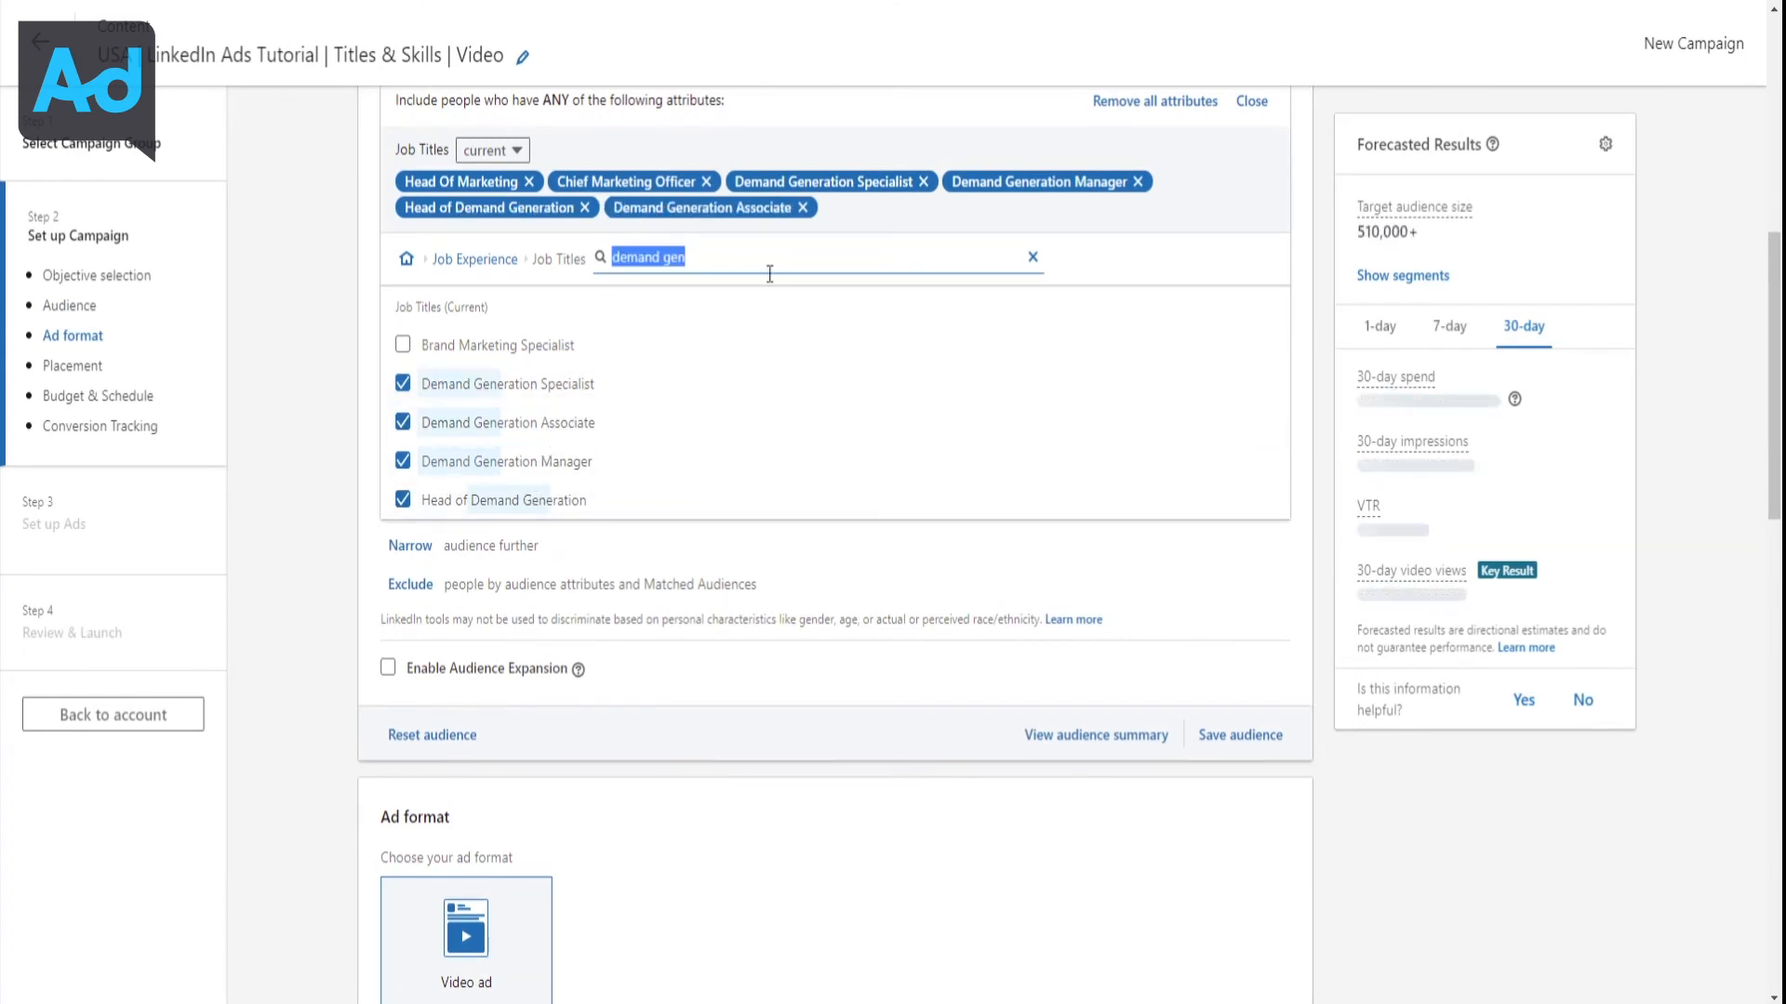
# Search job titles for "growth marketing", add Growth Marketing Manager and Marketing Director, and finish editing the included job titles
pyautogui.press('BackSpace')
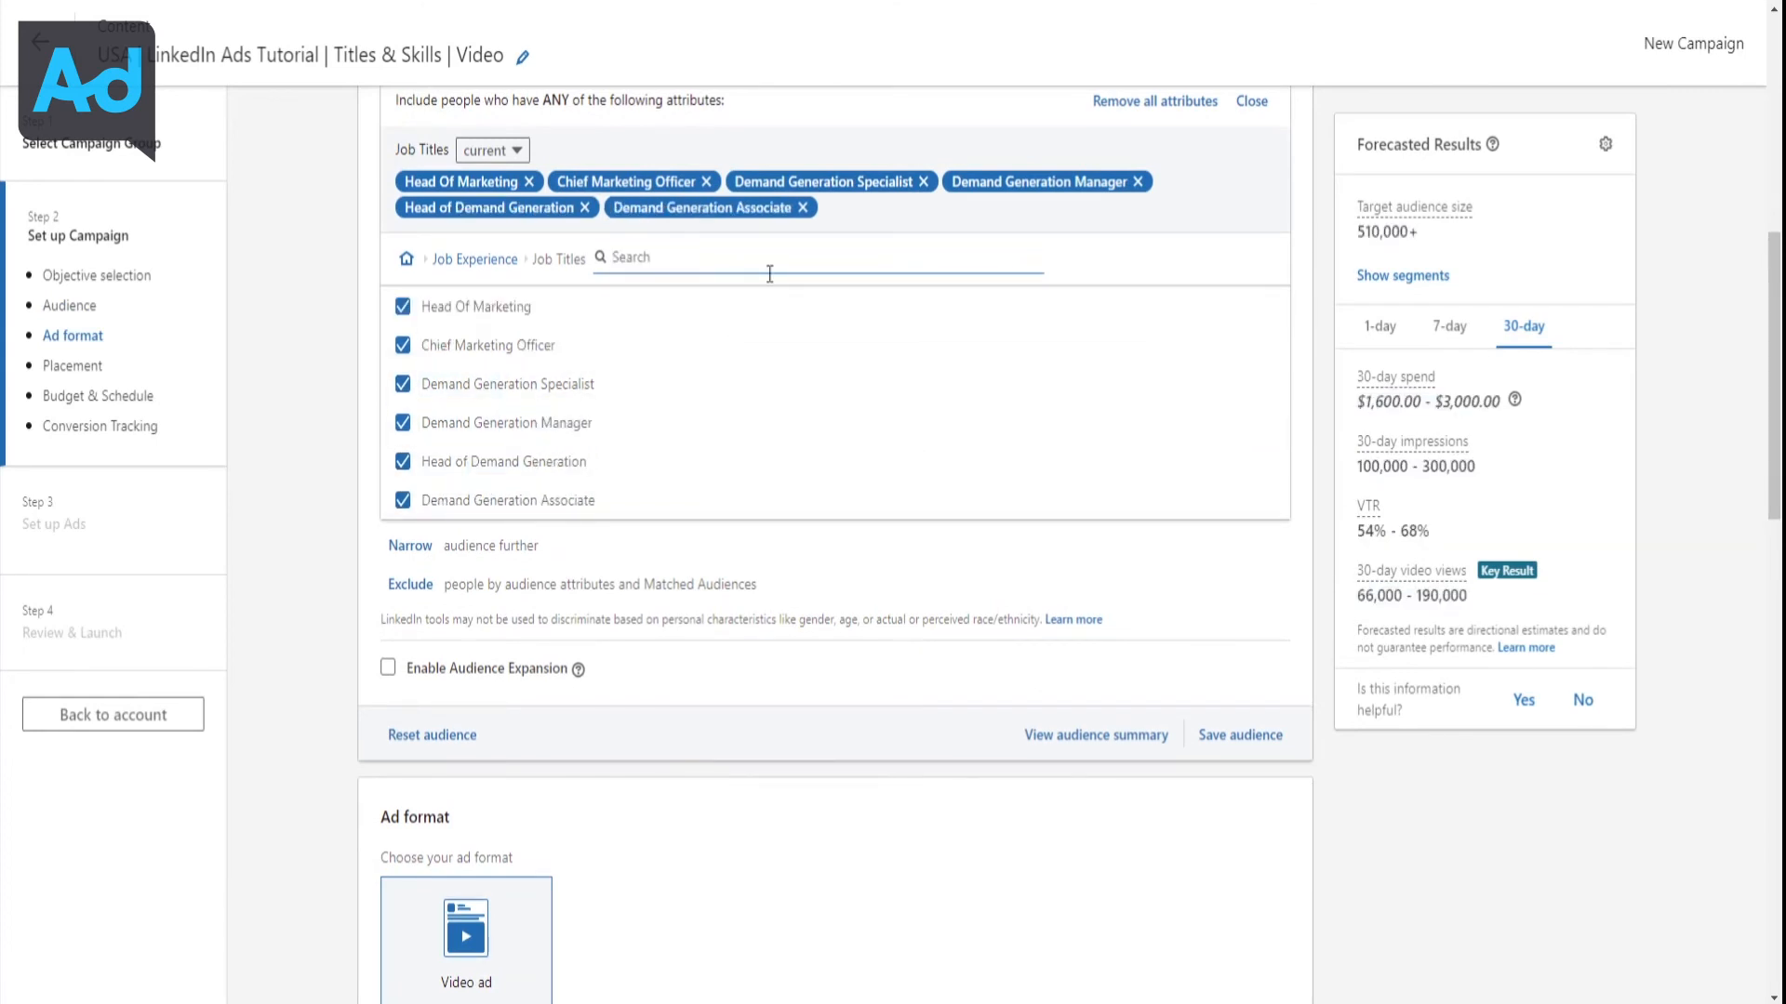
pyautogui.write('growth marketing')
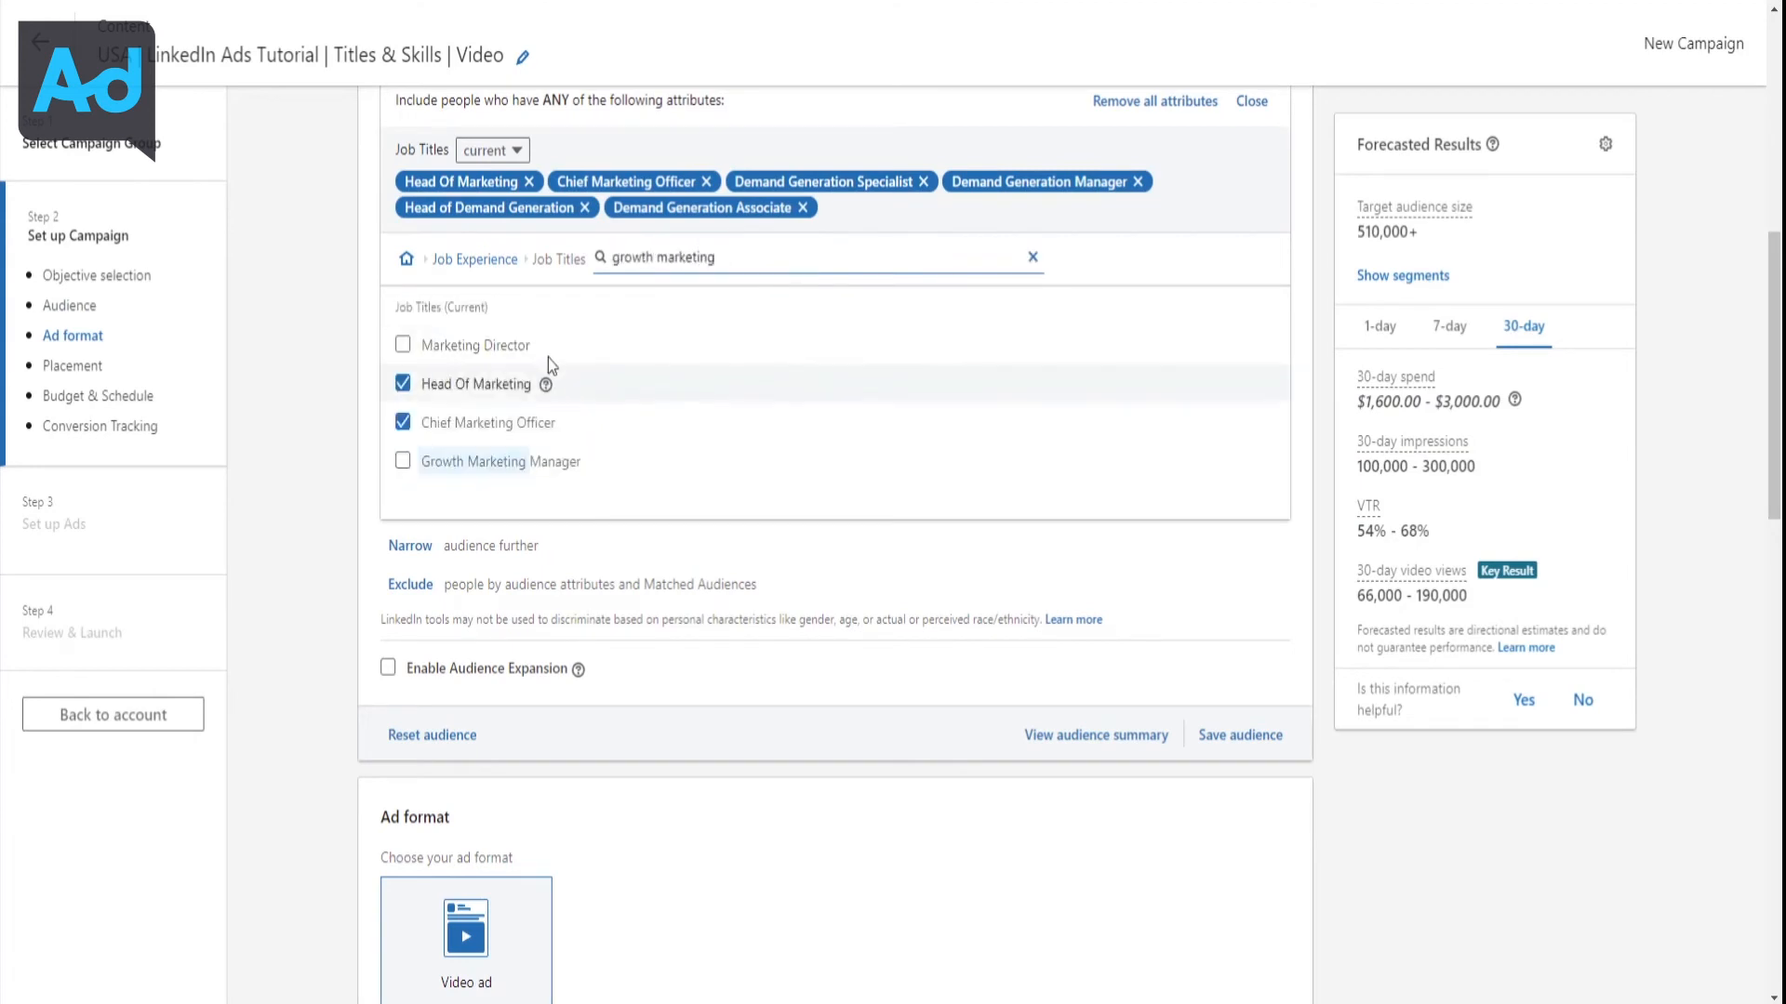
pyautogui.click(518, 462)
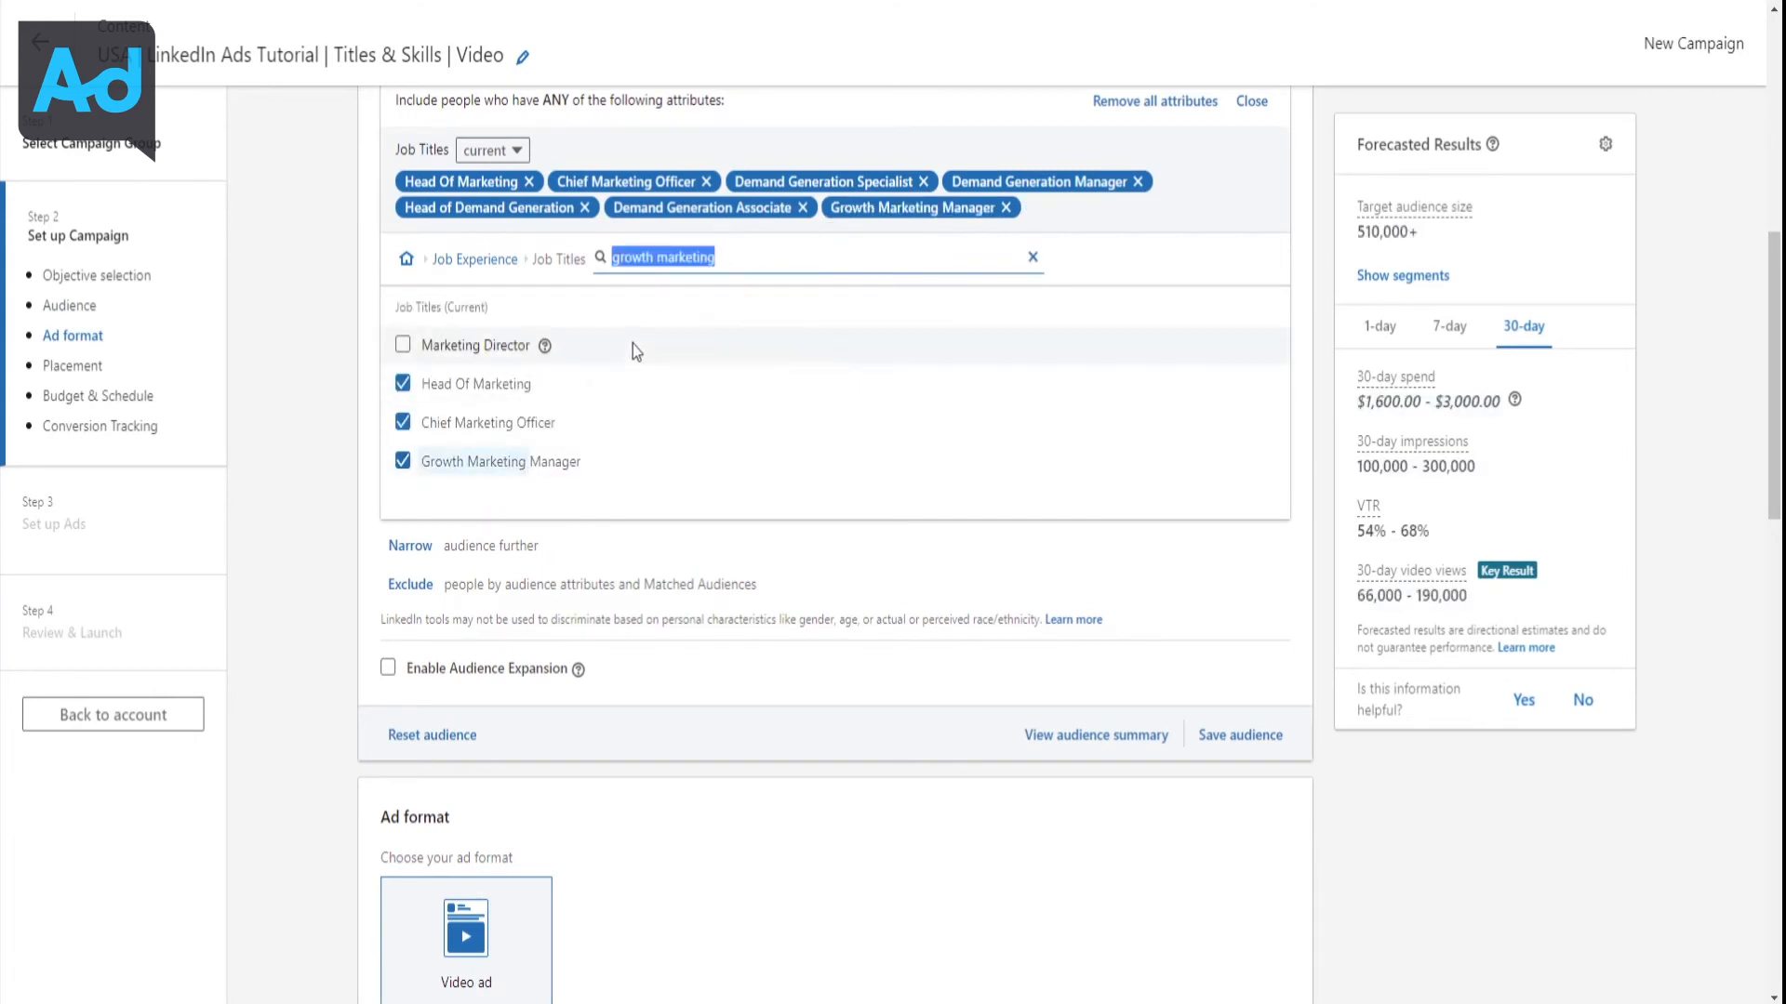
pyautogui.click(476, 346)
pyautogui.scroll(1, 529, 279)
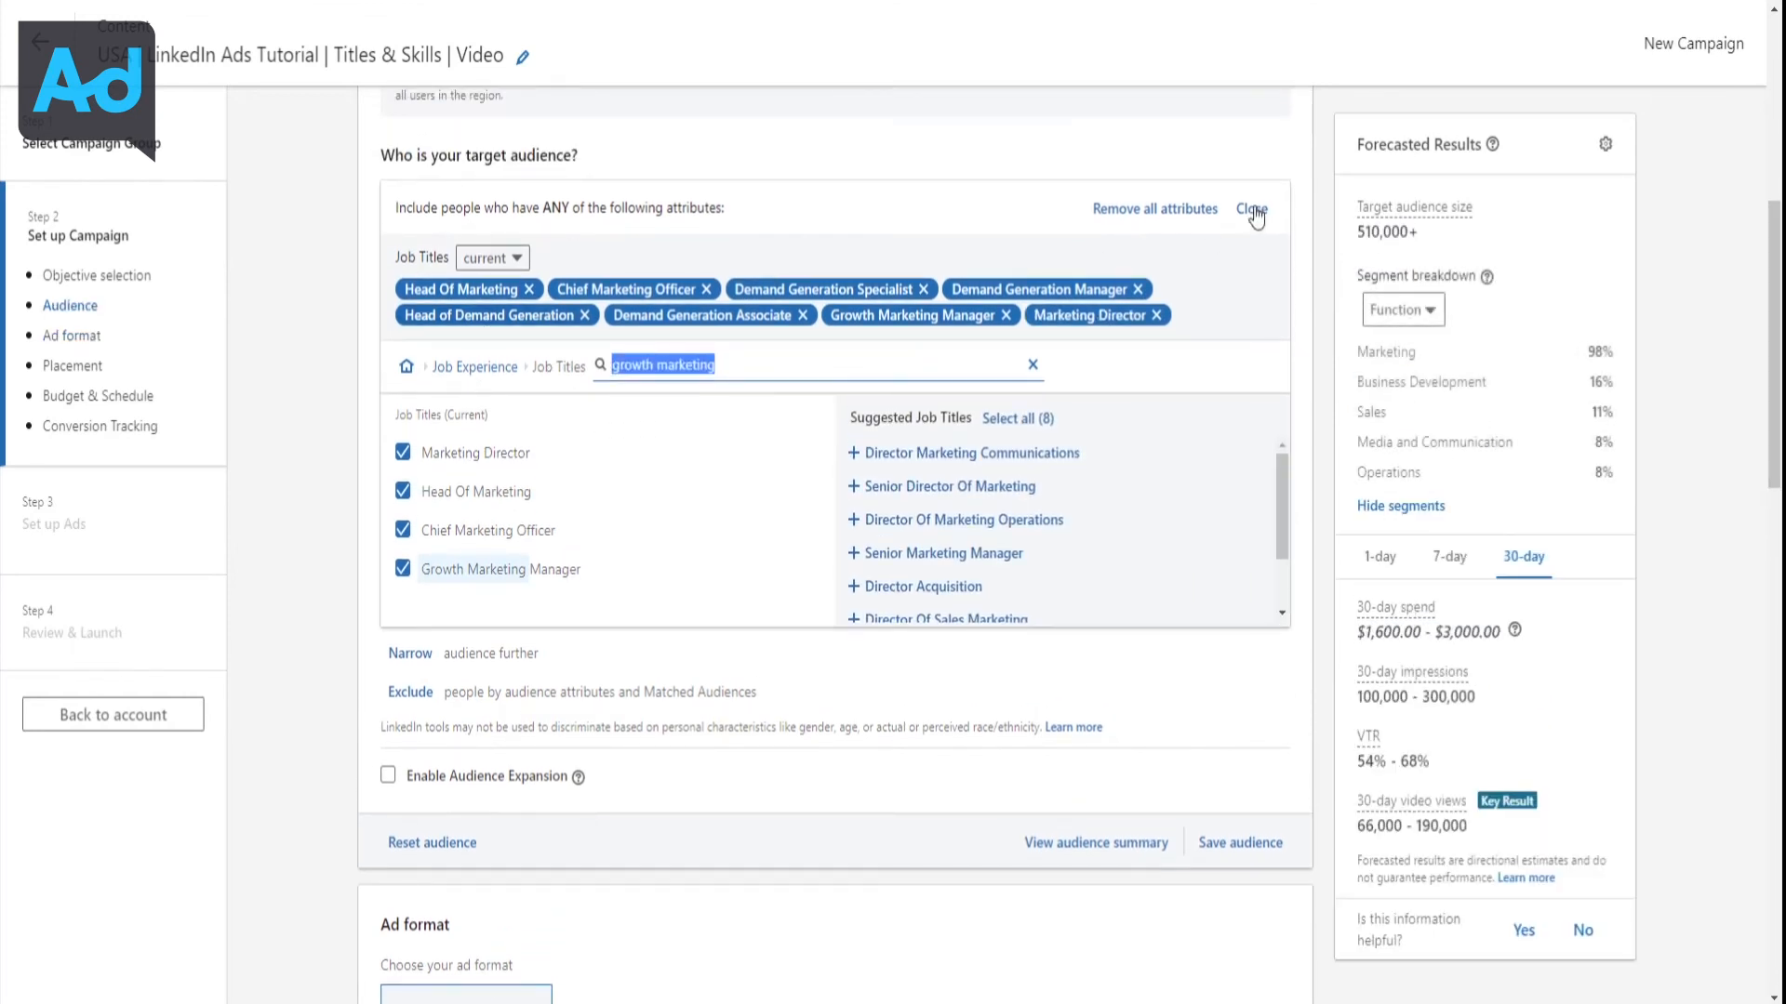
pyautogui.click(1251, 210)
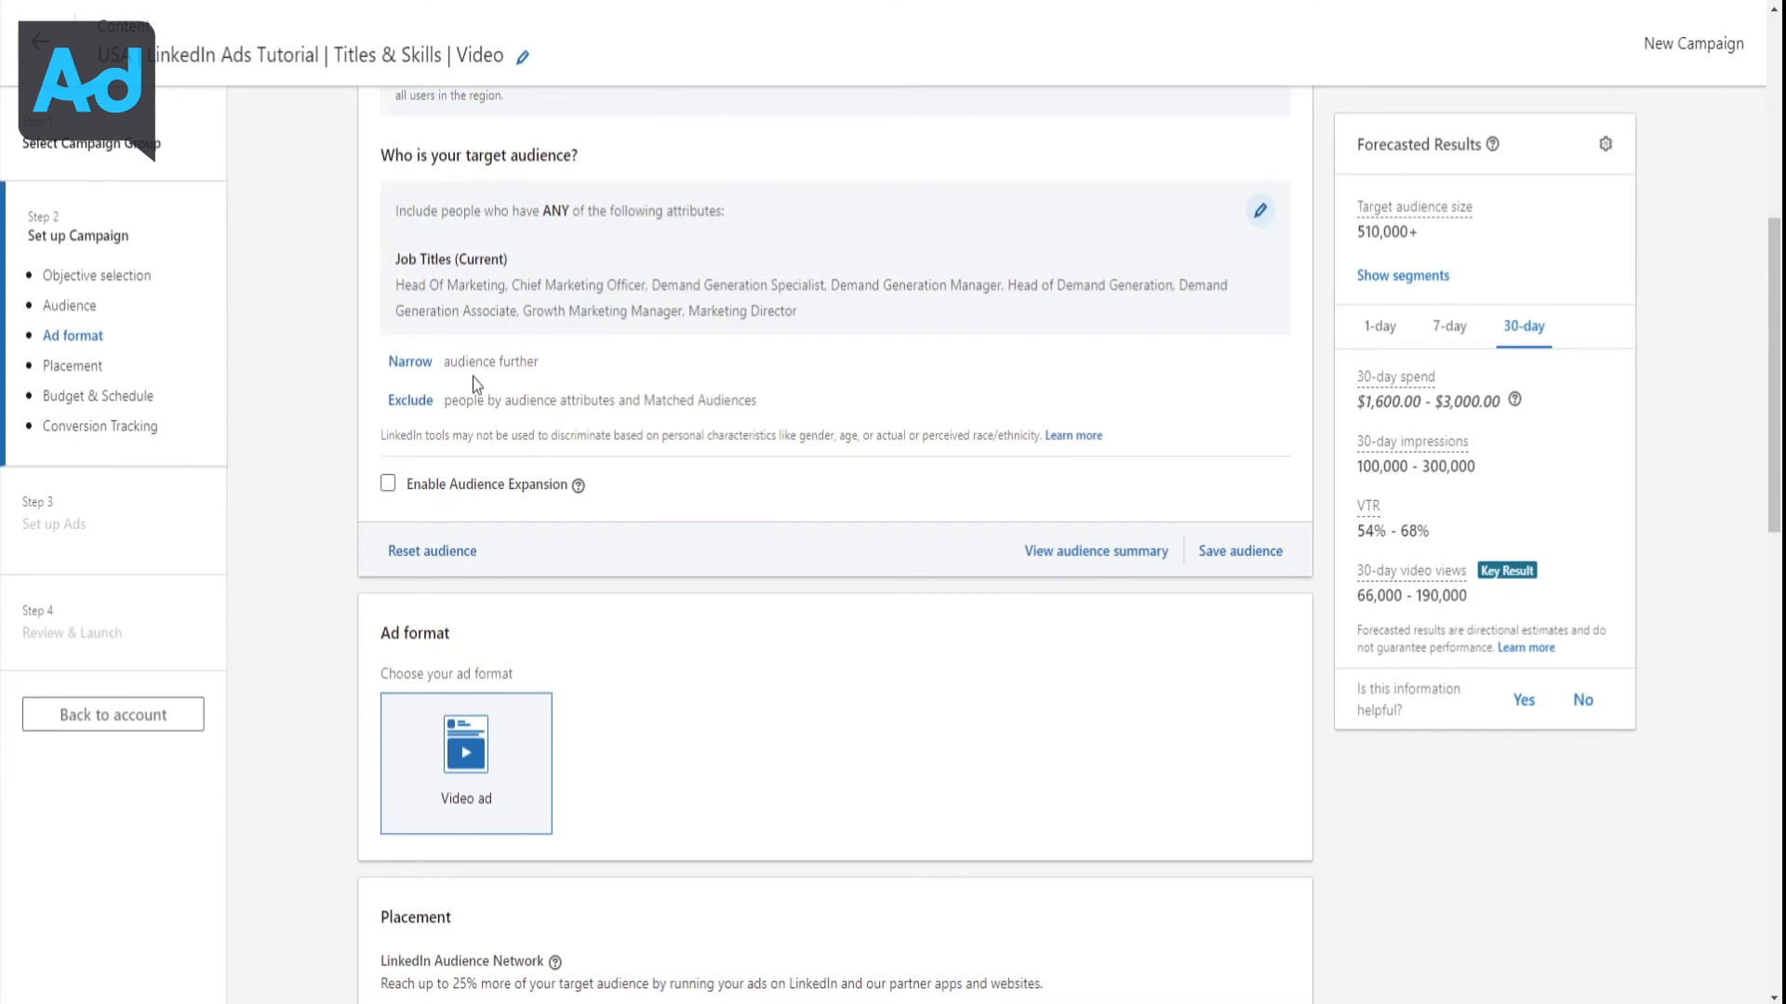
# Narrow the audience by Job Experience member skills, searching for "b2b marketing" and adding the B2B Marketing skill
pyautogui.click(412, 364)
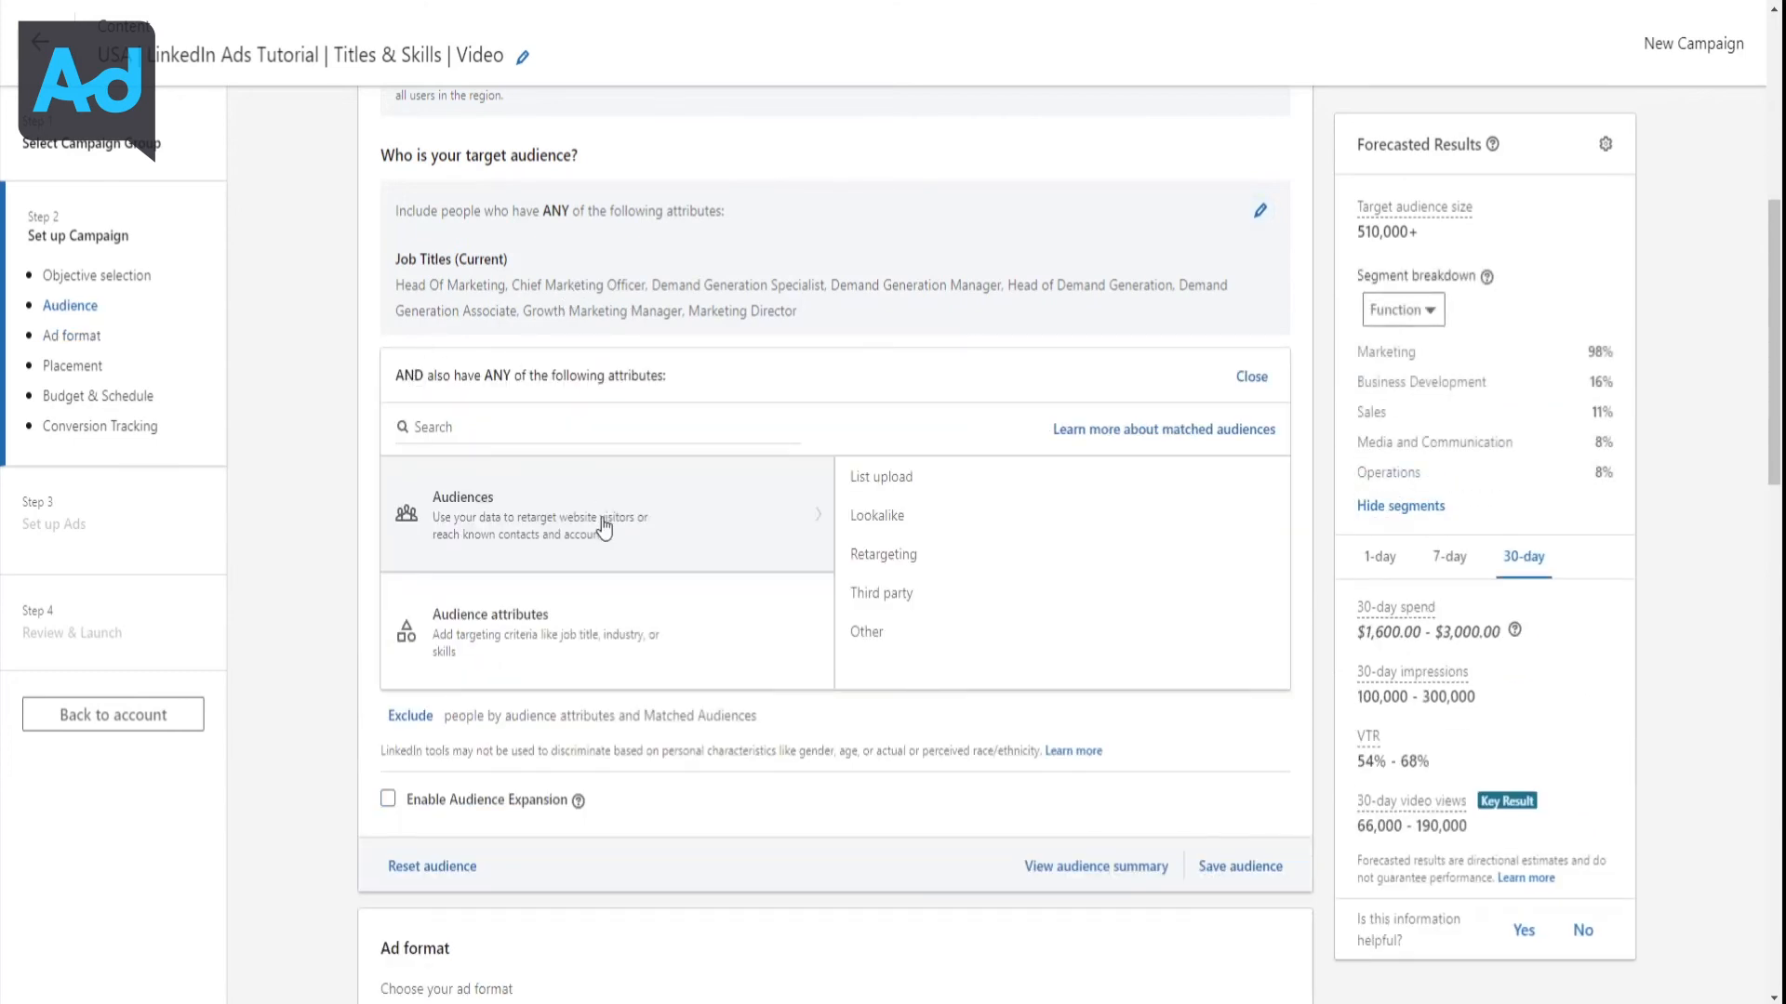
pyautogui.click(691, 626)
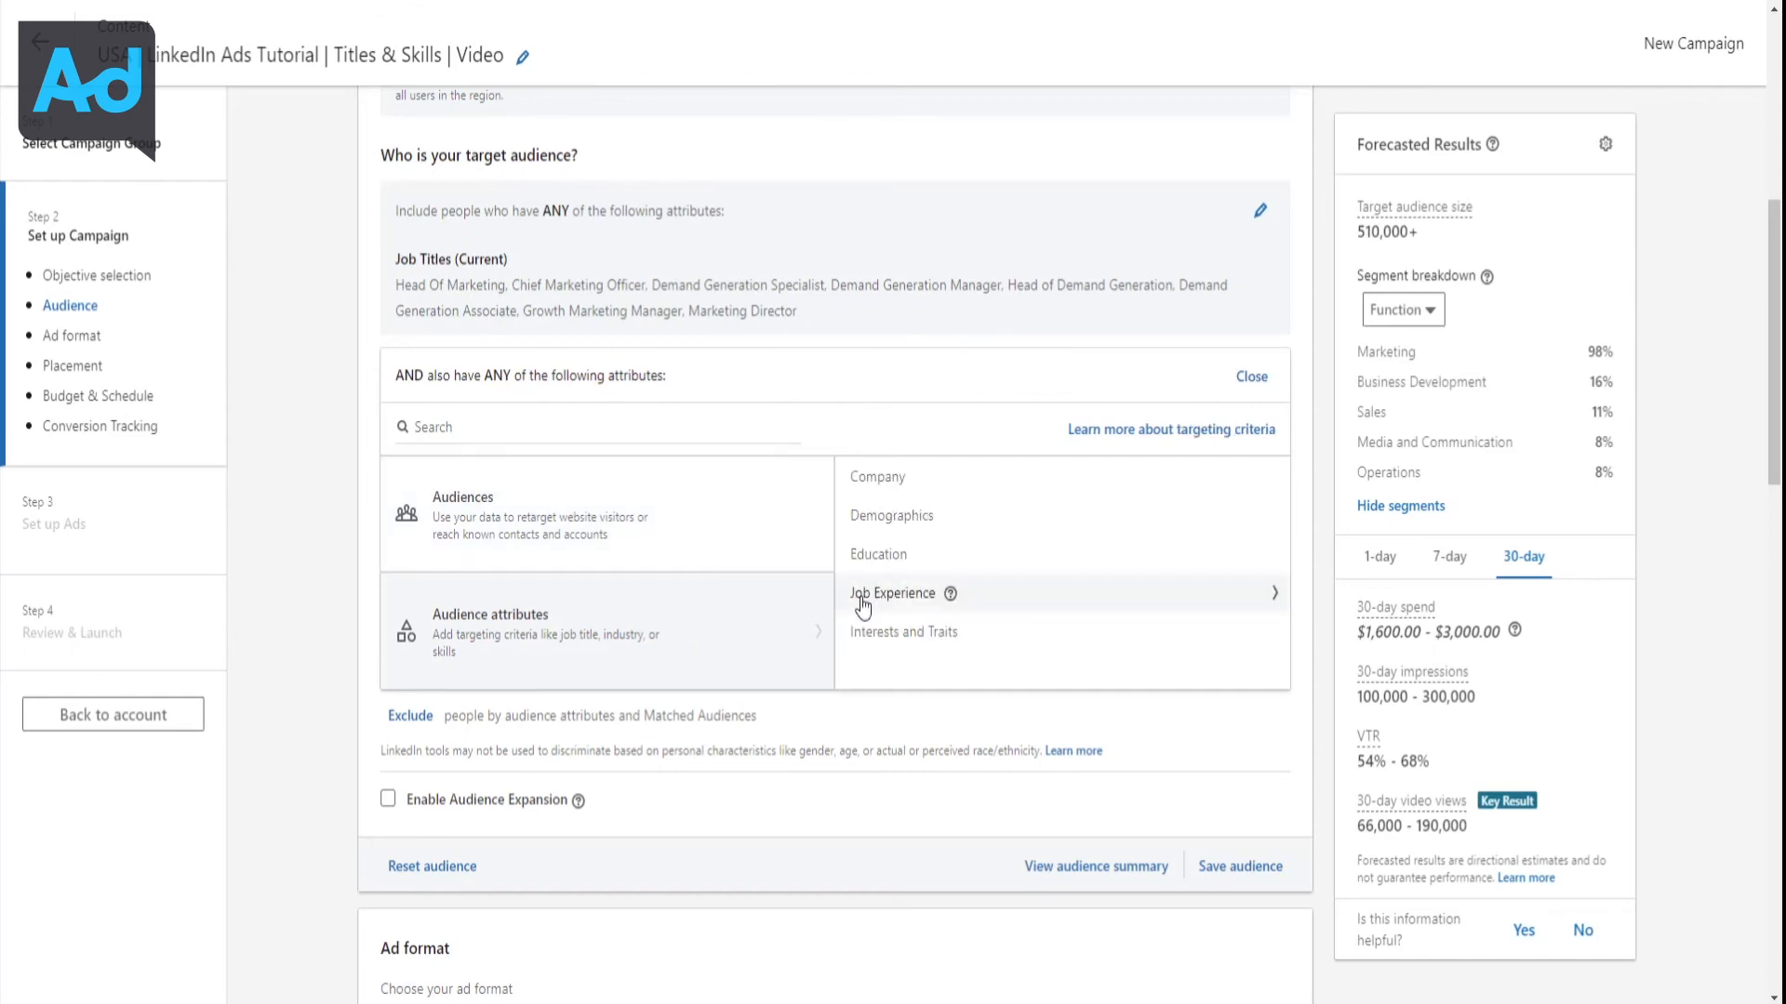
pyautogui.click(863, 654)
pyautogui.click(565, 595)
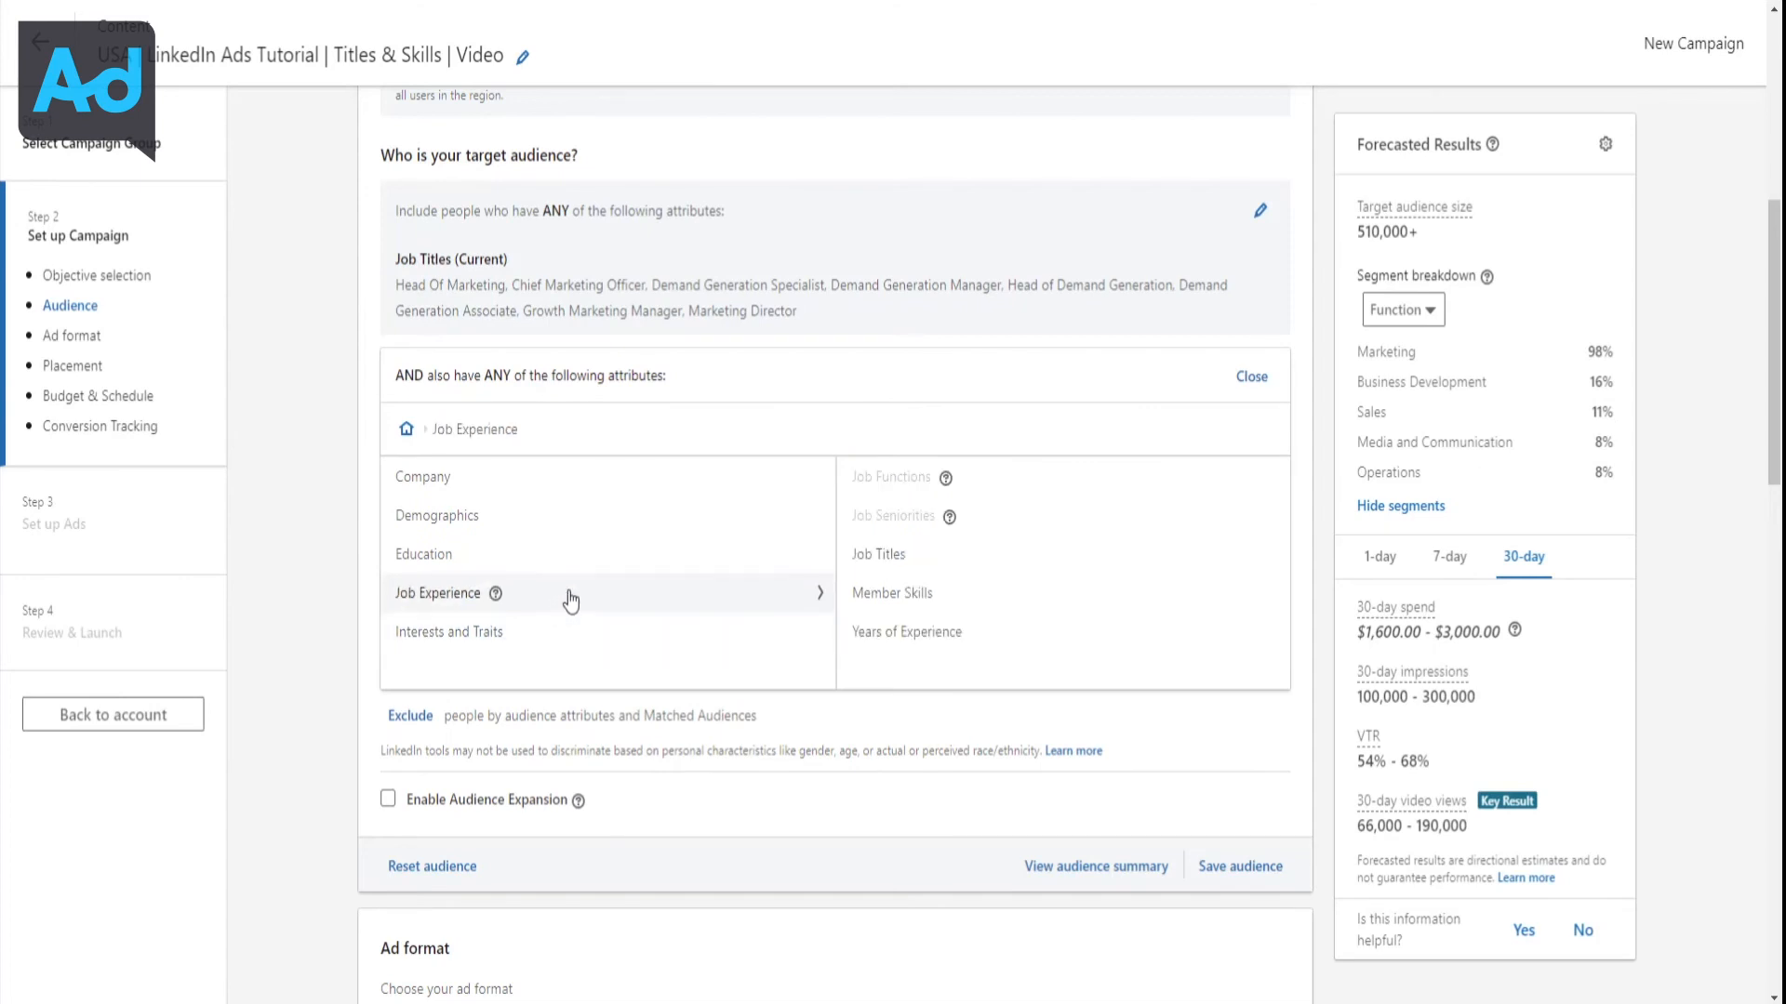
pyautogui.click(882, 603)
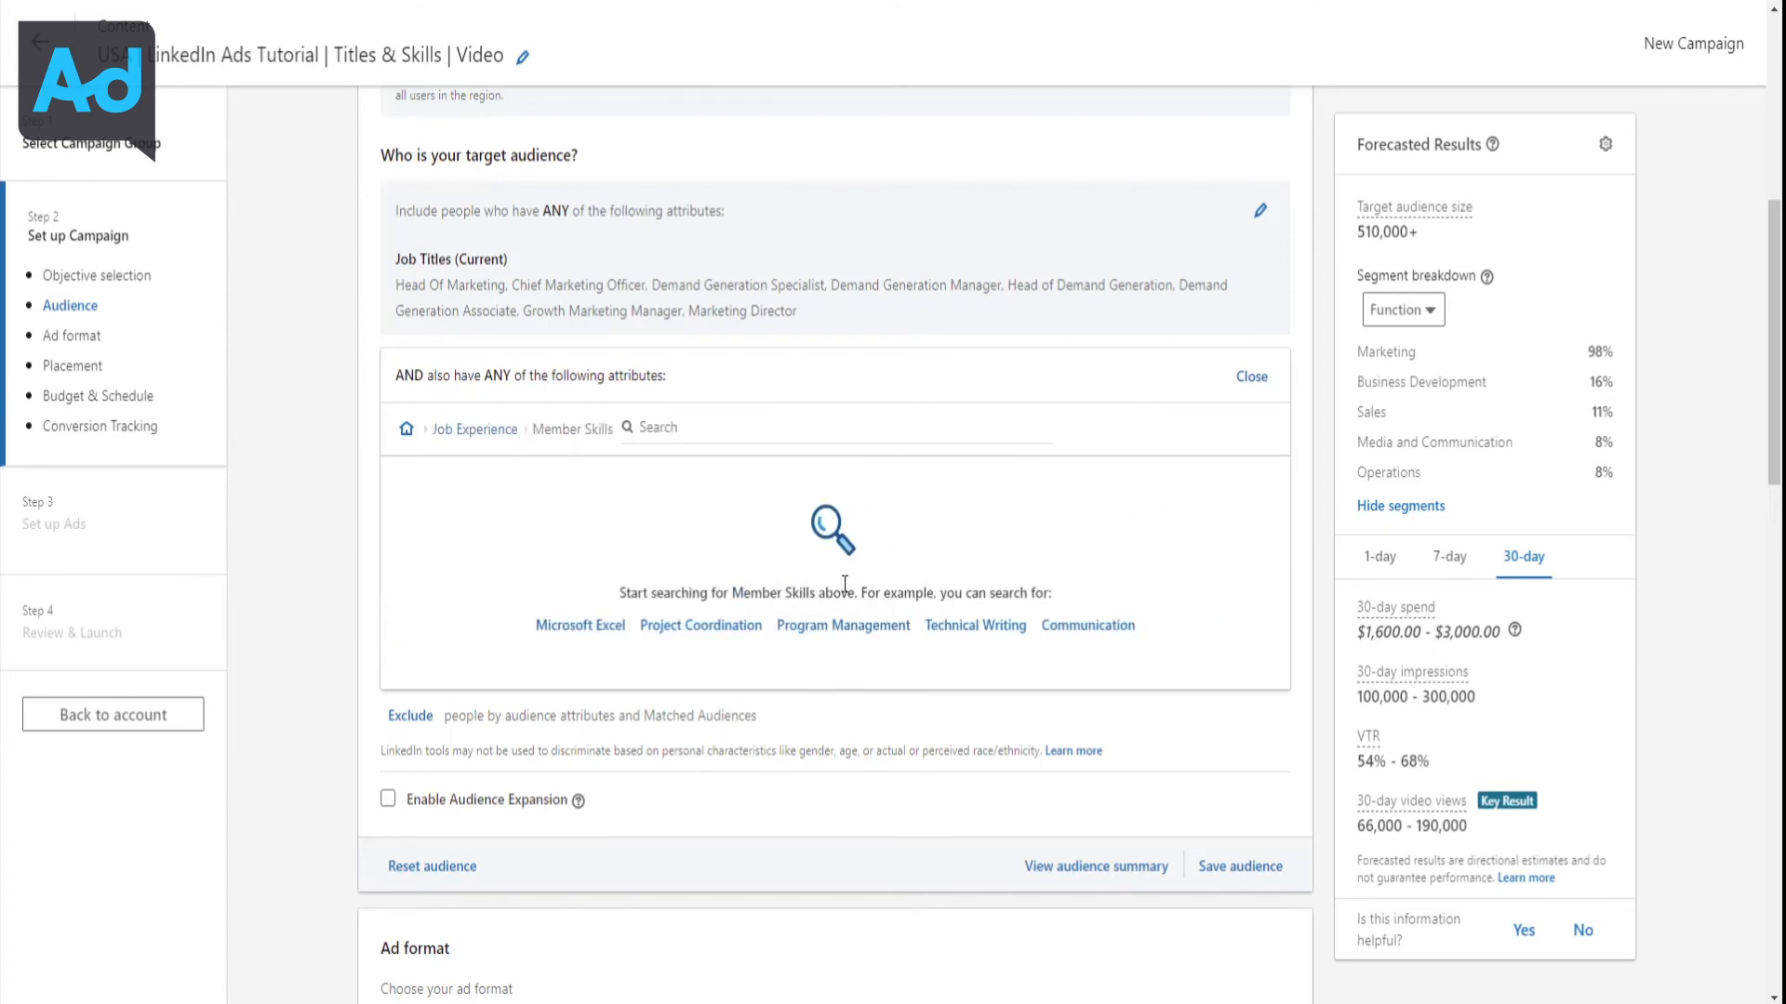
pyautogui.click(692, 434)
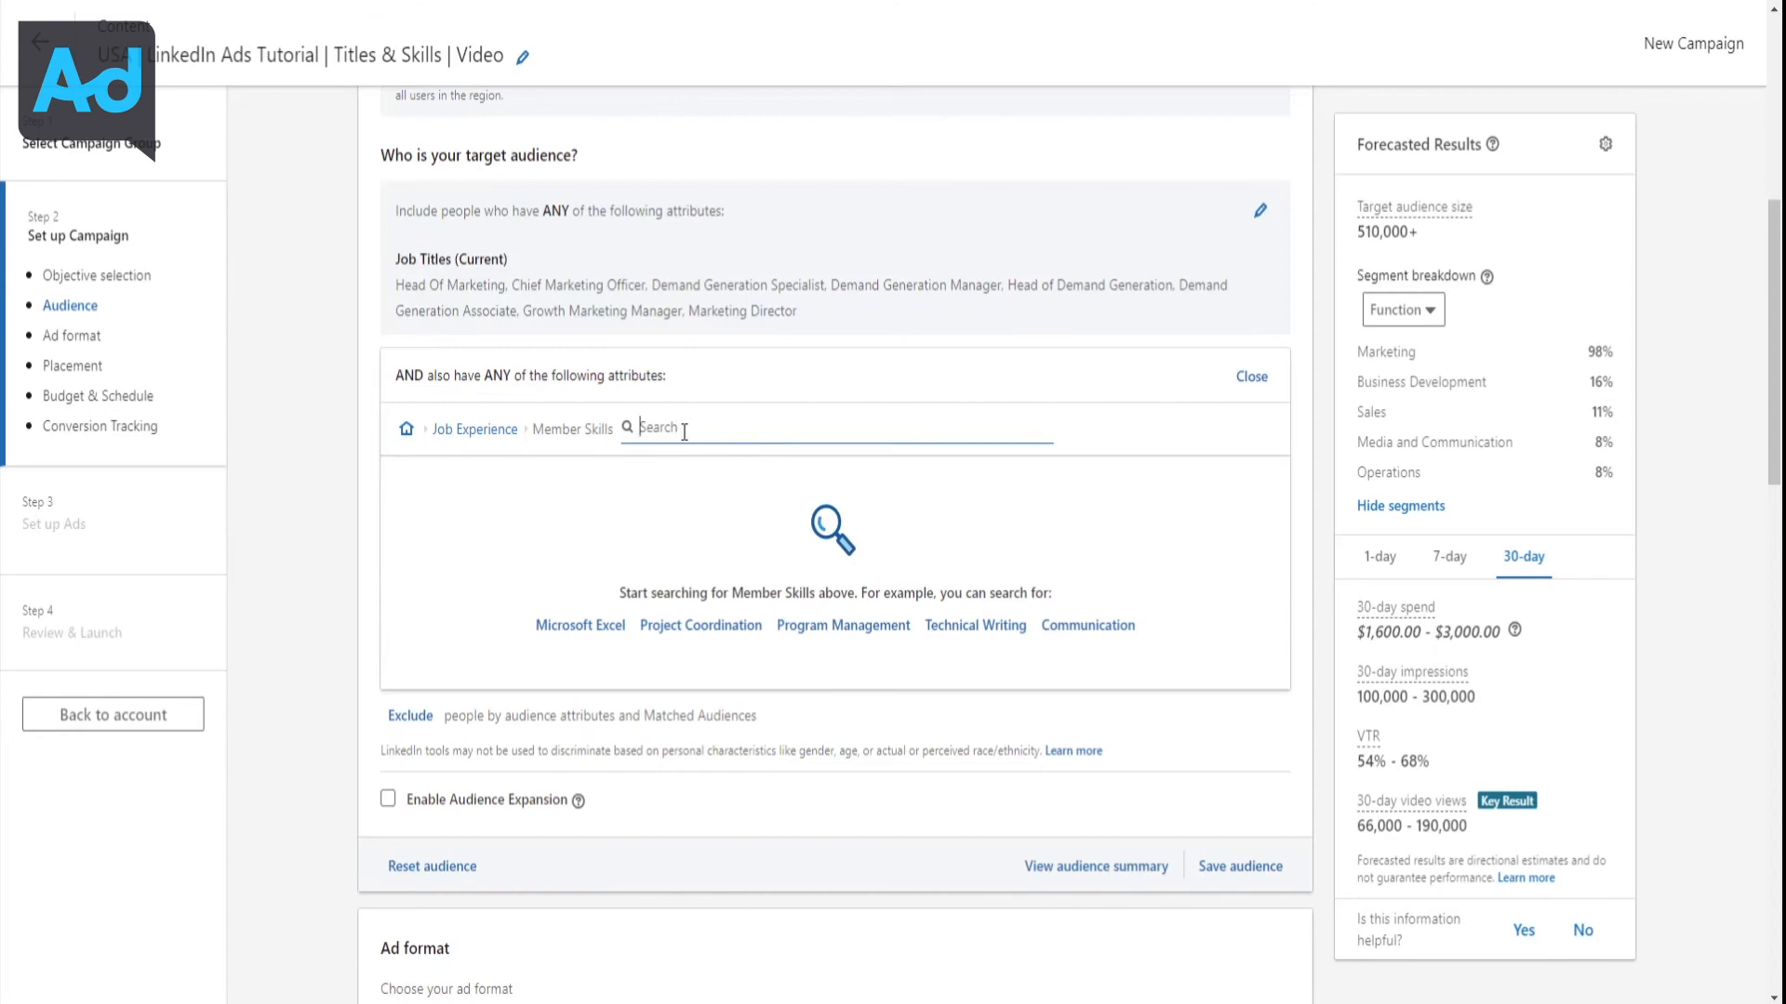
pyautogui.write('b2b marketing')
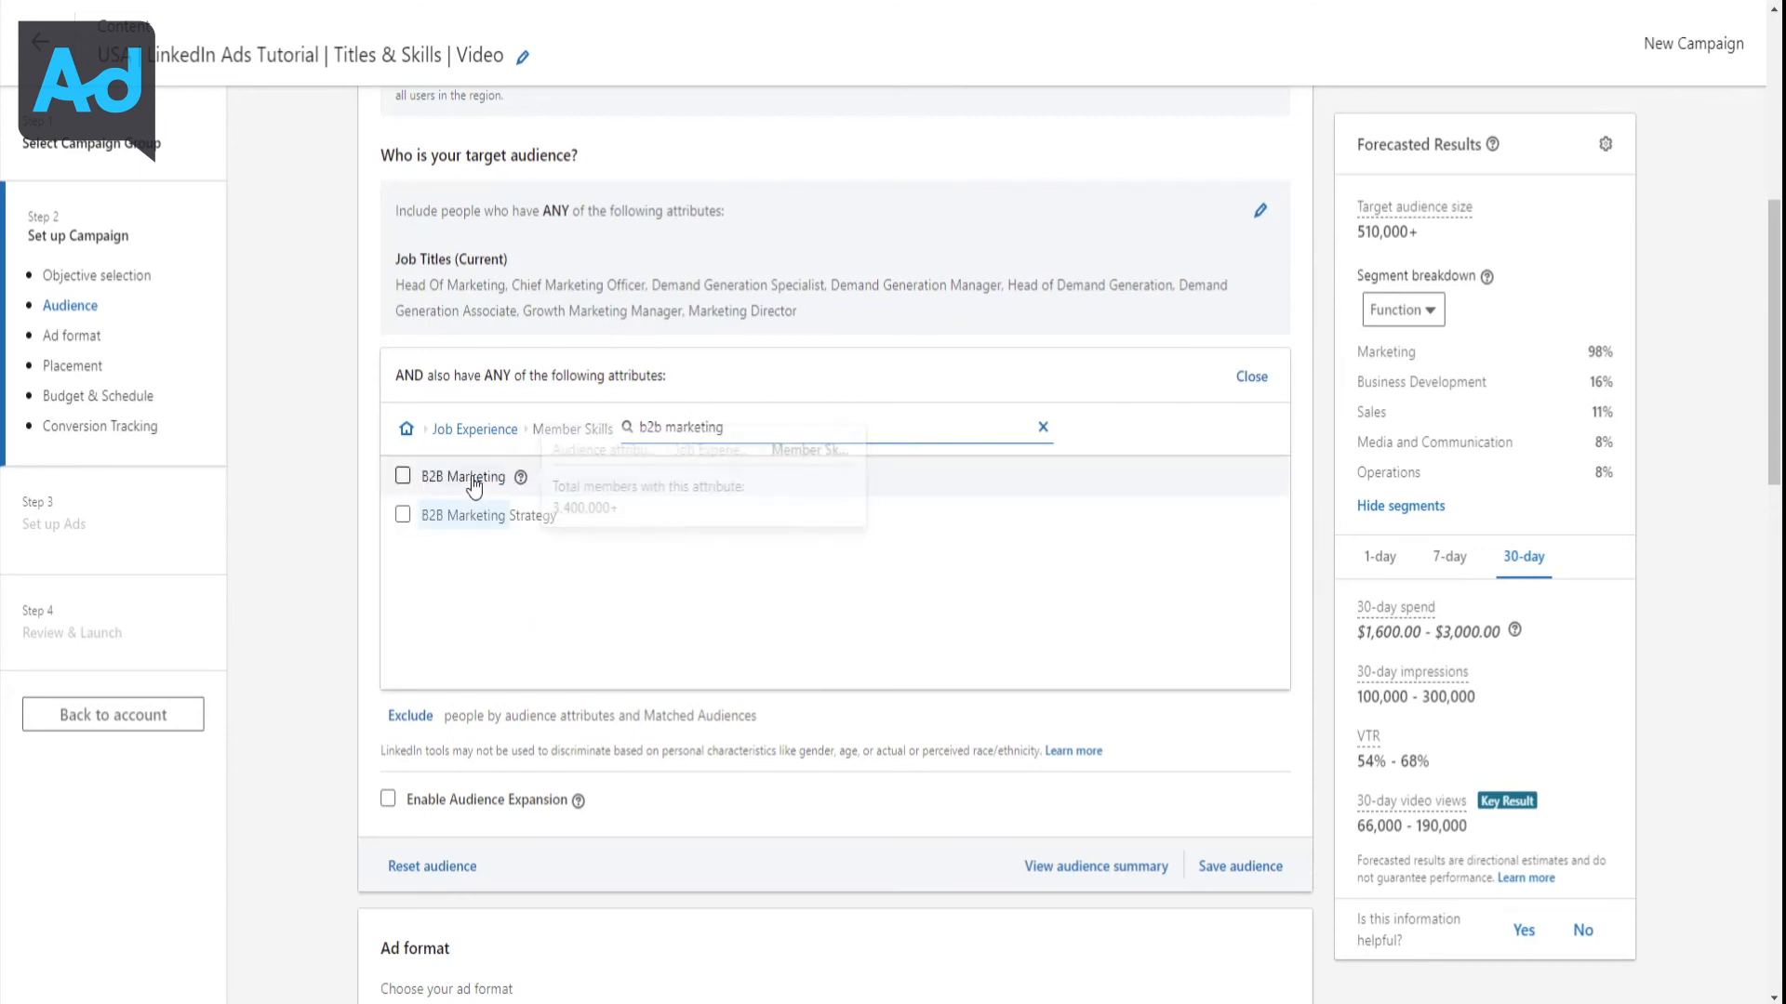
pyautogui.click(444, 470)
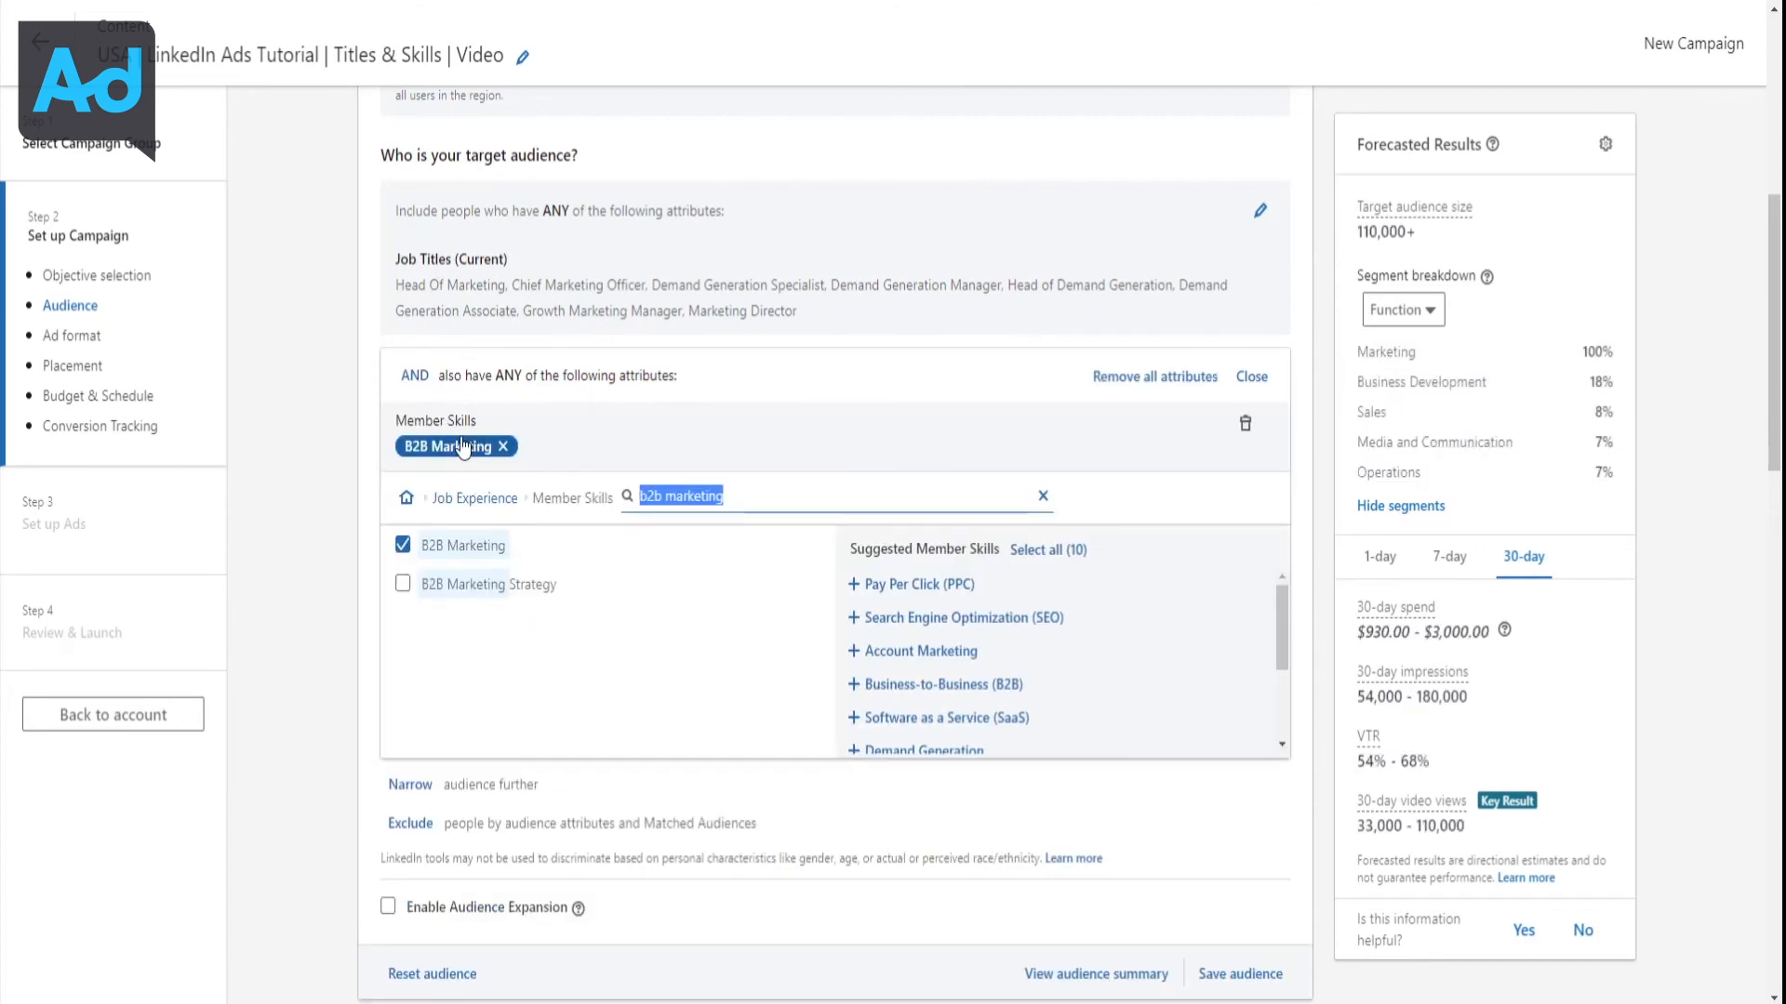
pyautogui.click(360, 350)
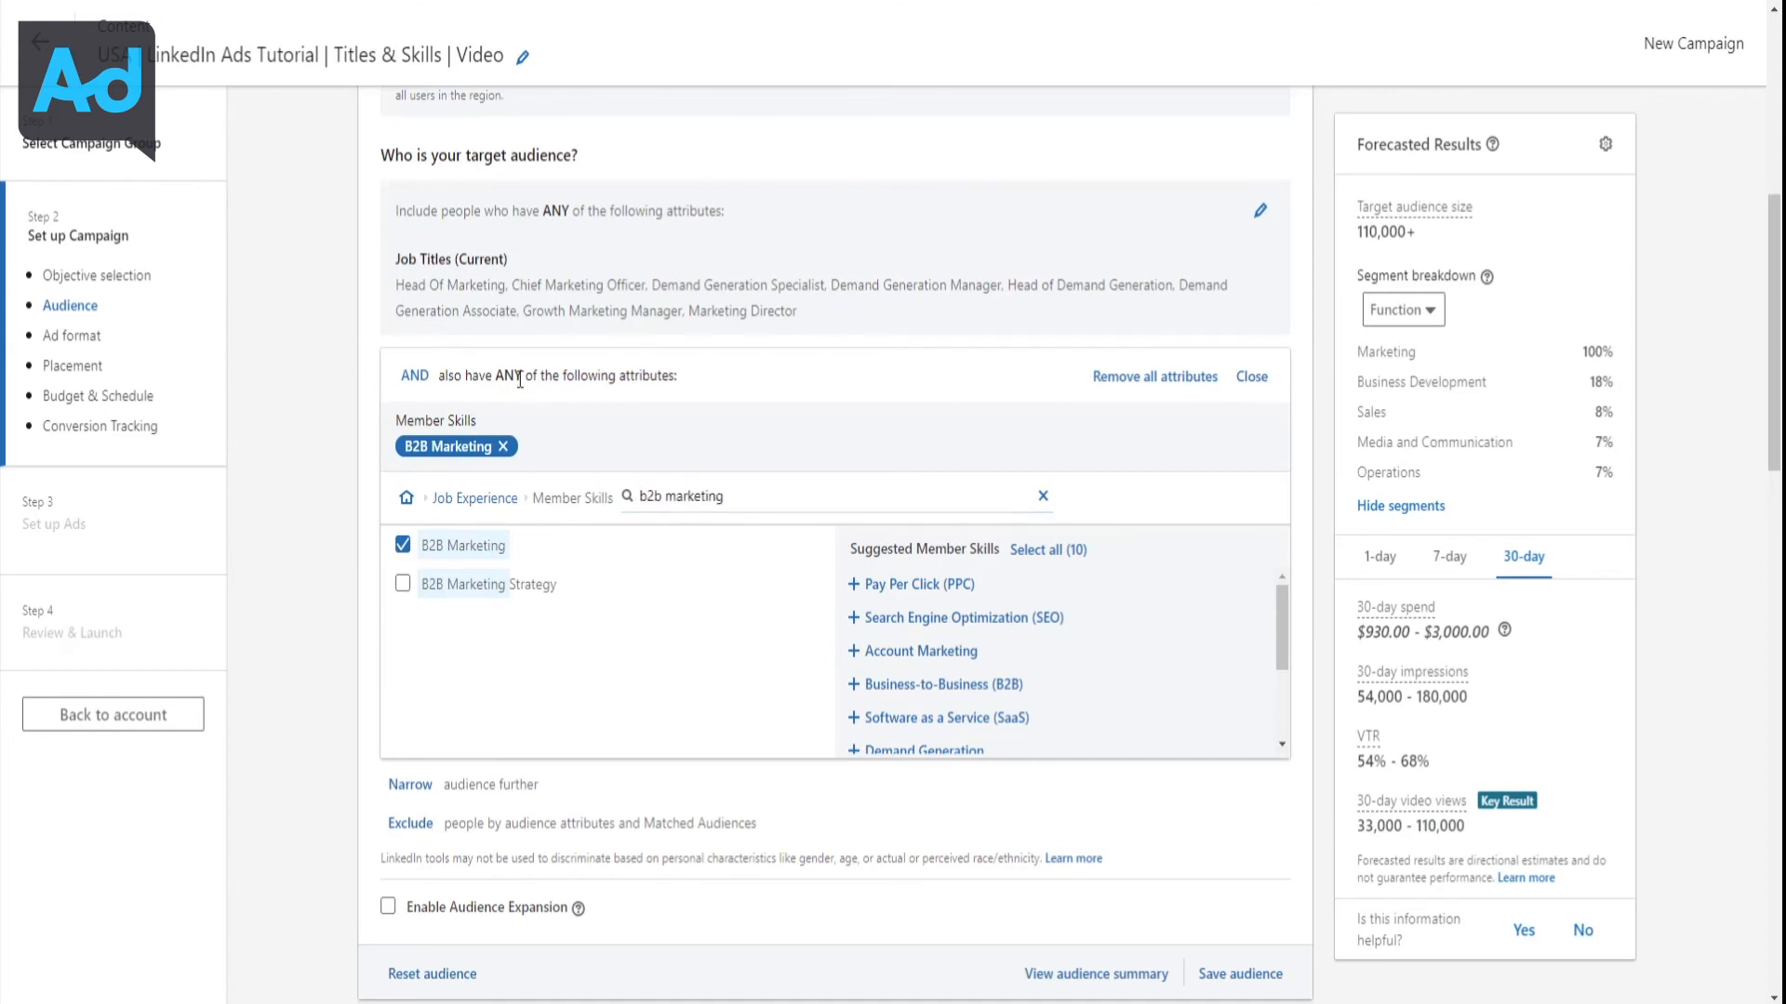
# Add the member skills Demand Generation and Software as a Service (SaaS) to the narrowing criteria and close them
pyautogui.click(715, 501)
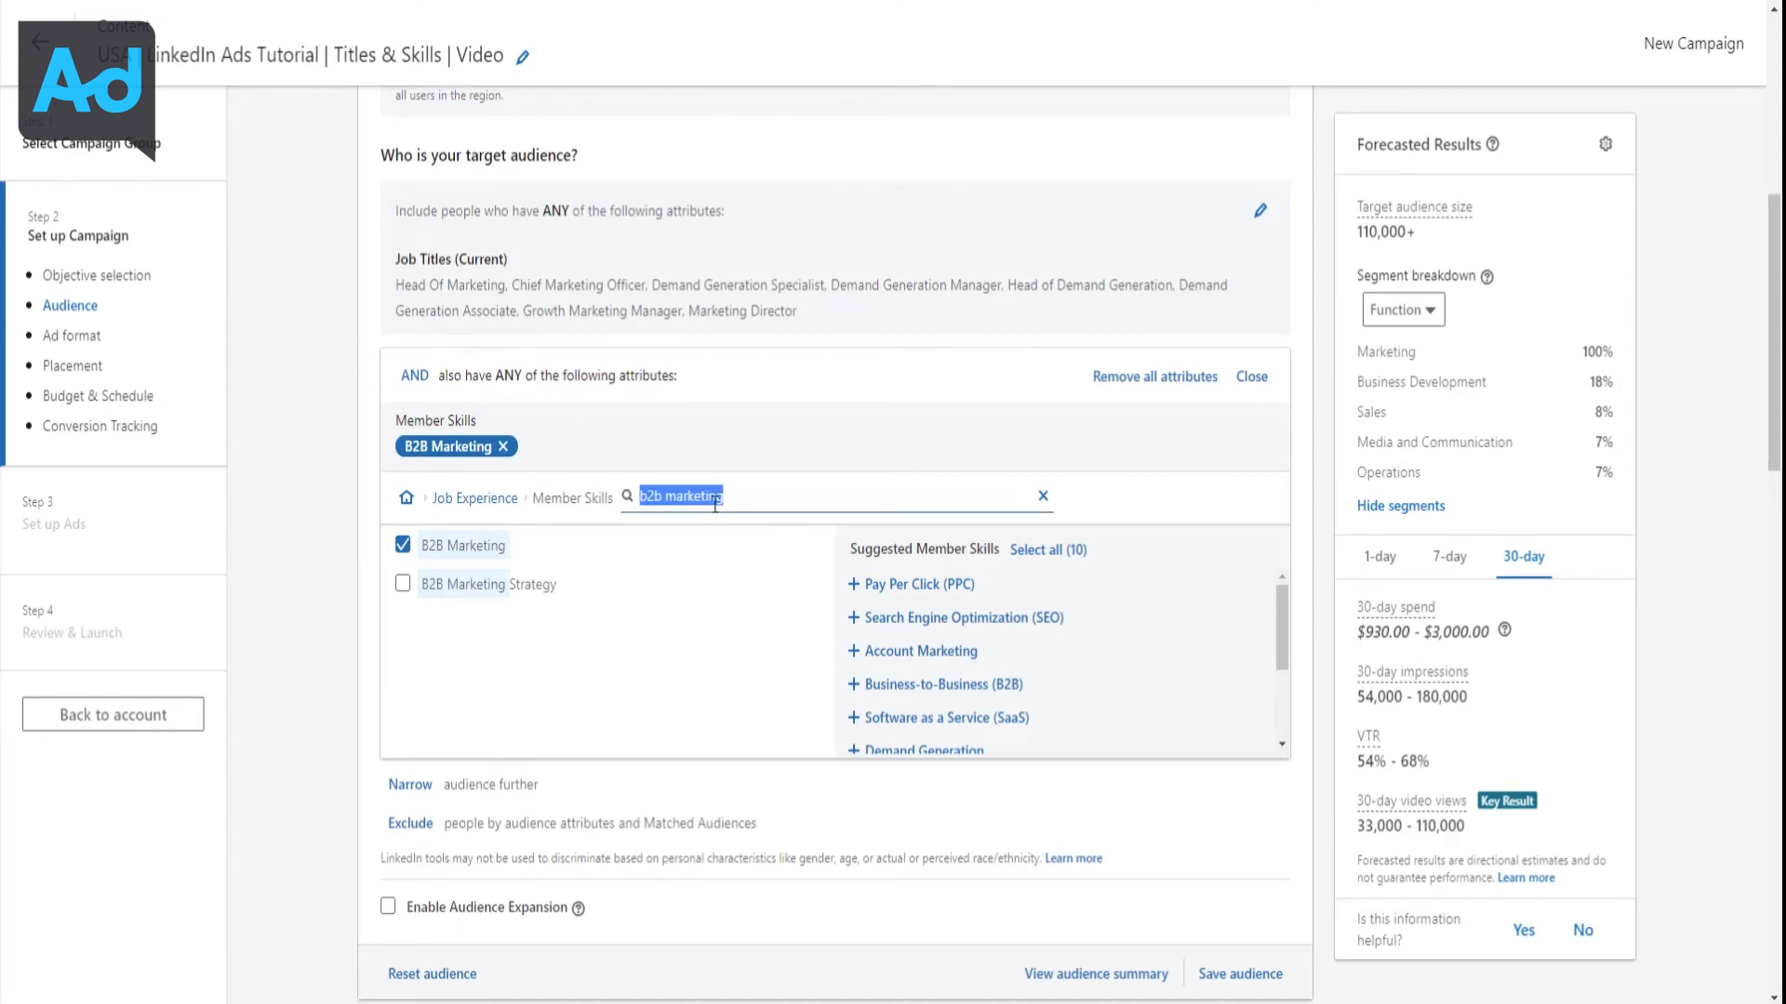
pyautogui.write('demand')
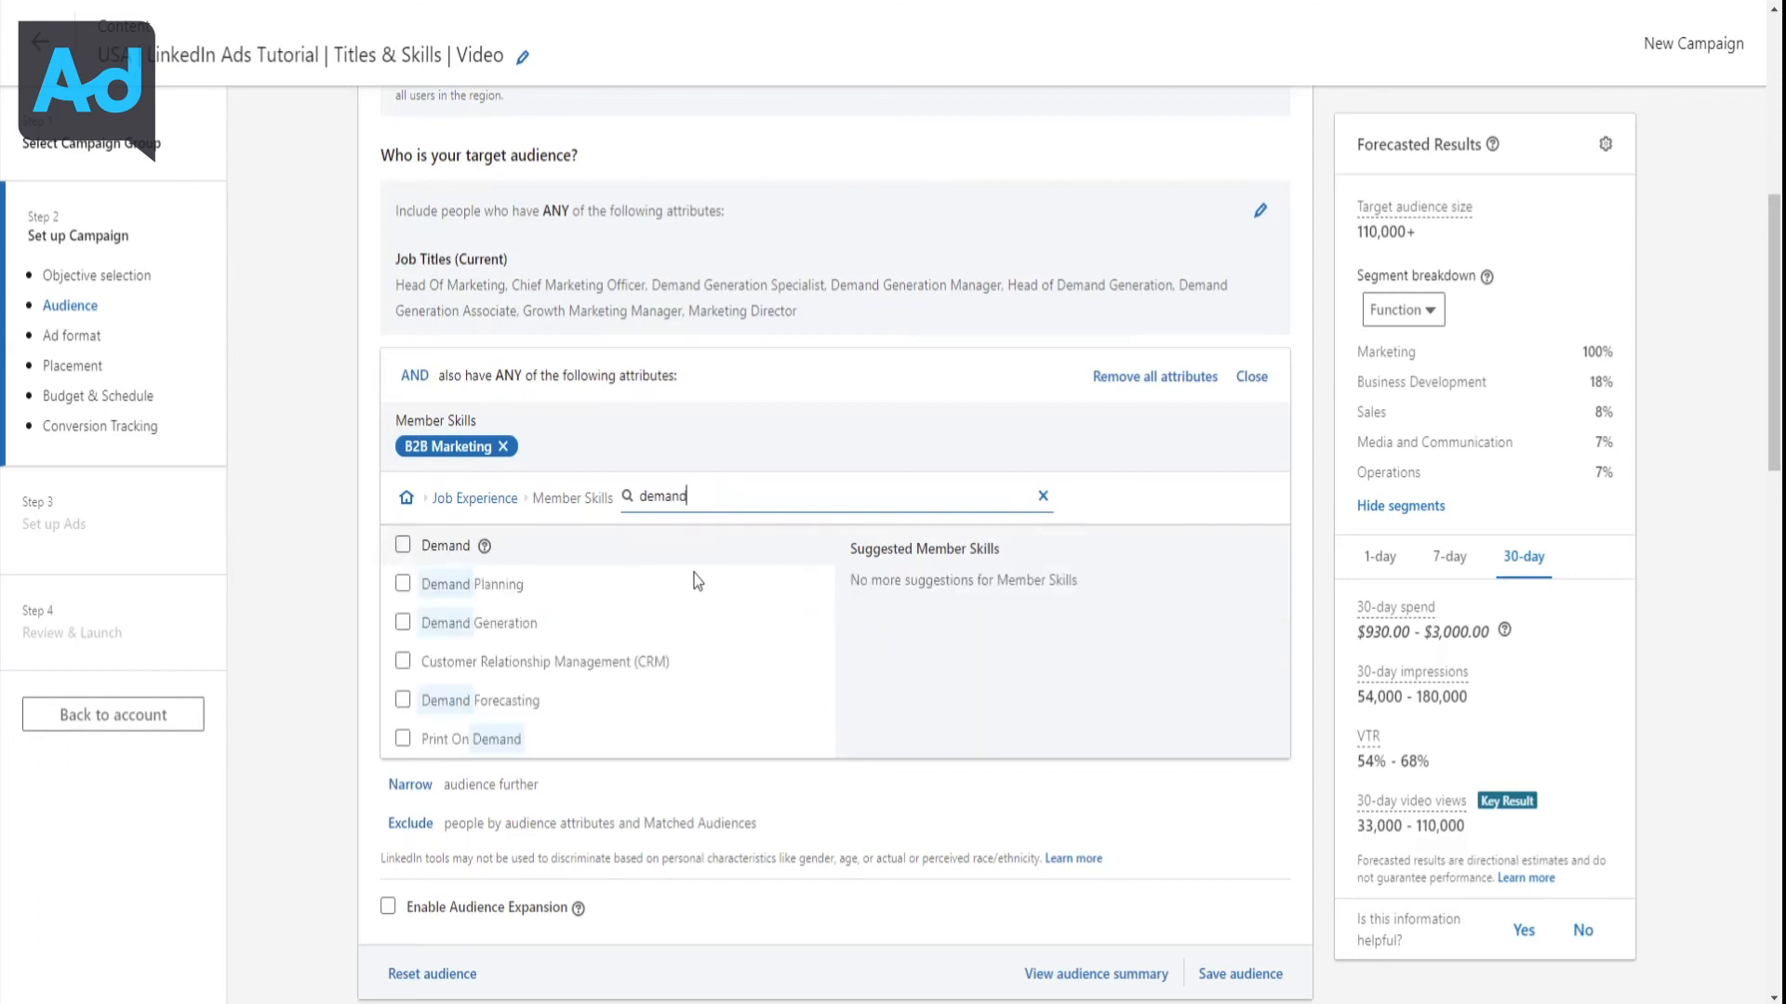
pyautogui.click(620, 621)
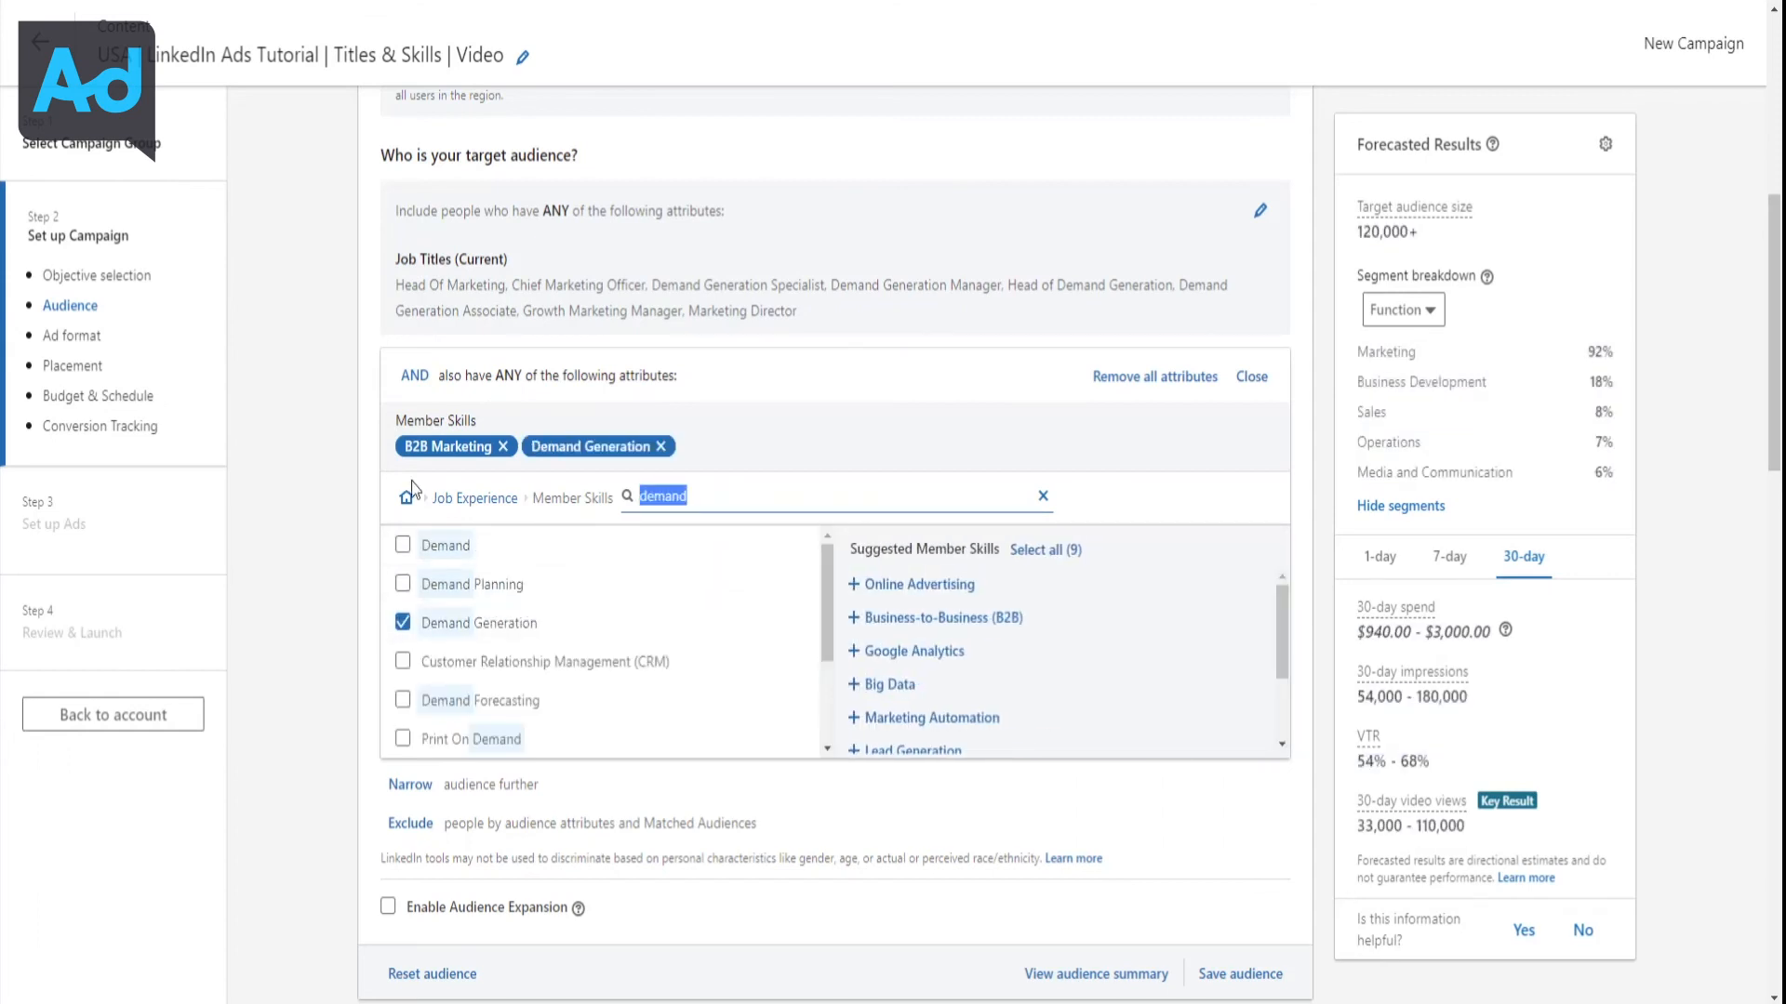
pyautogui.press('BackSpace')
pyautogui.write('saas')
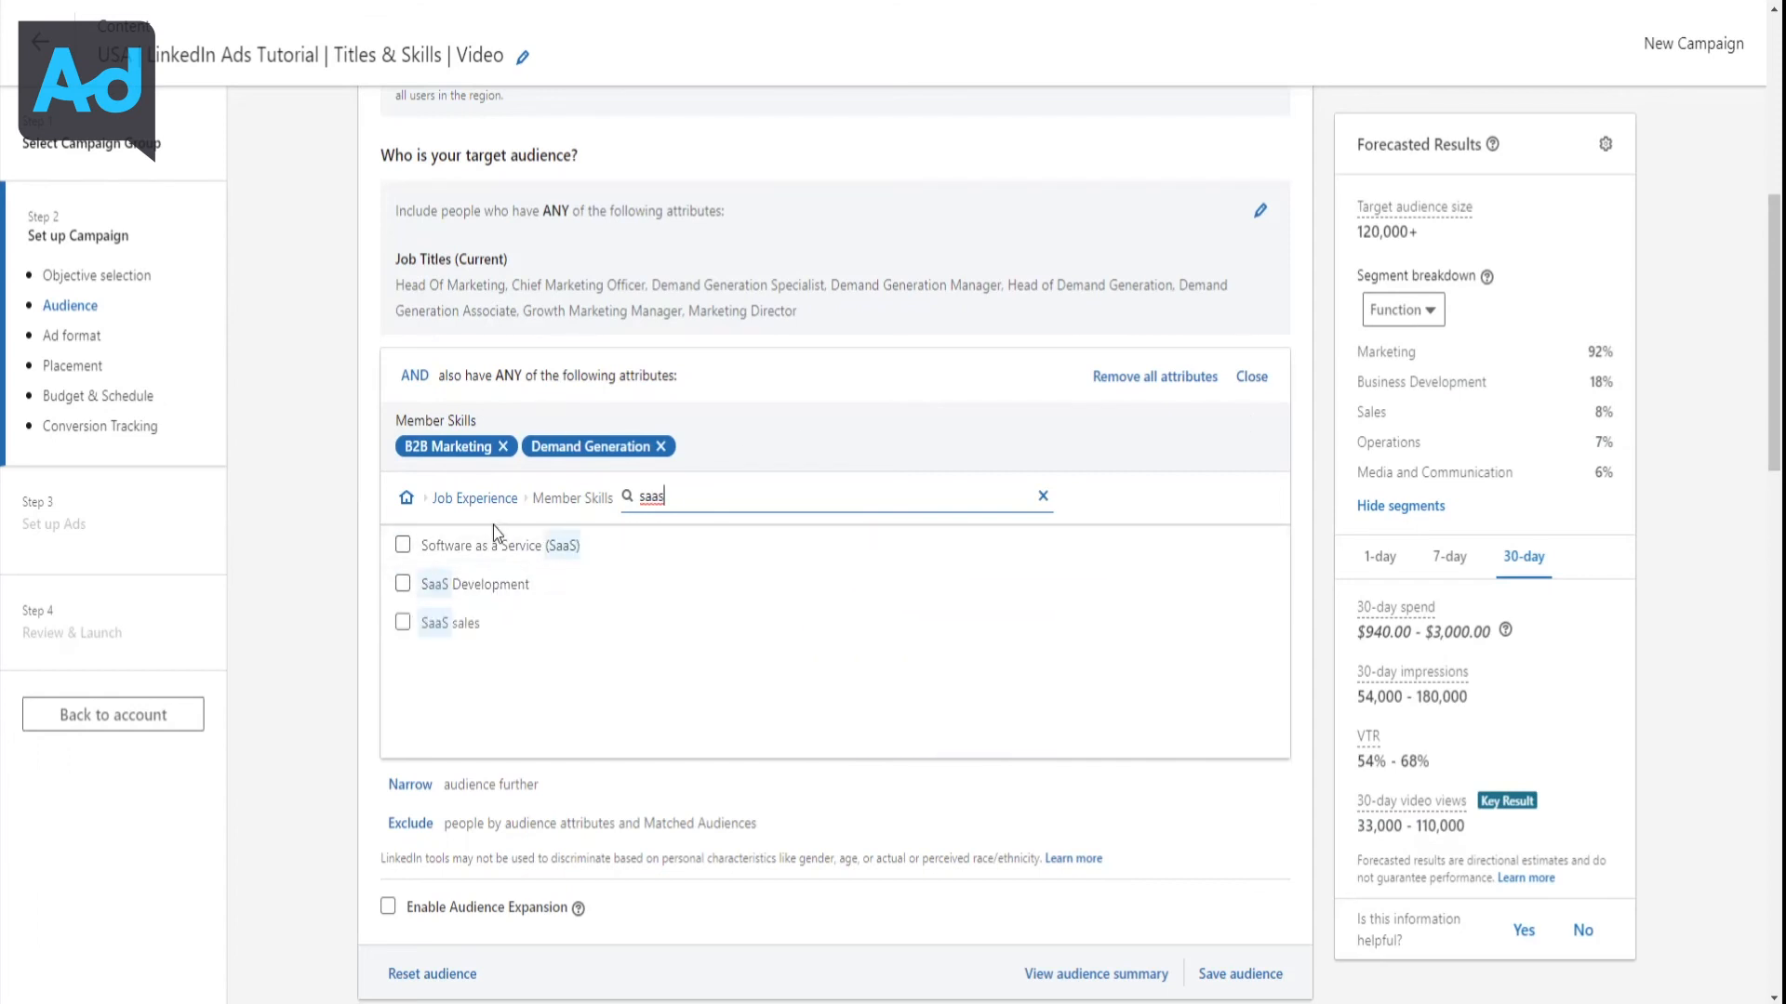
pyautogui.click(494, 543)
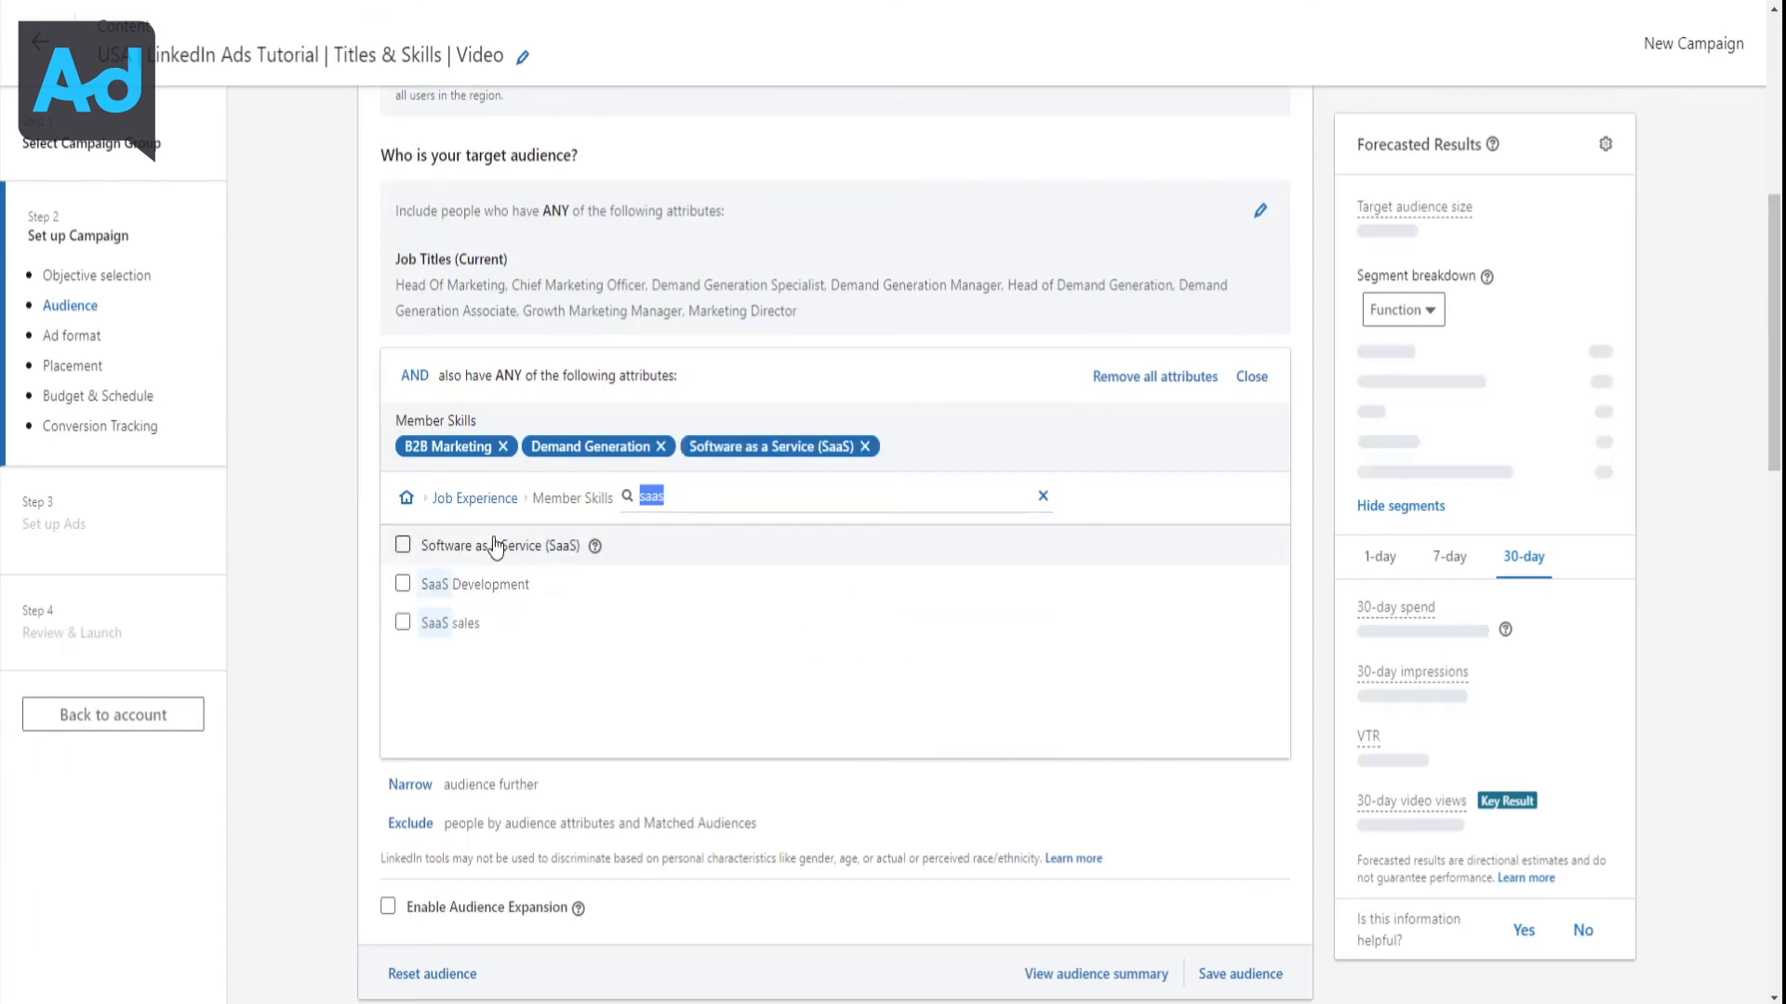
pyautogui.click(1250, 376)
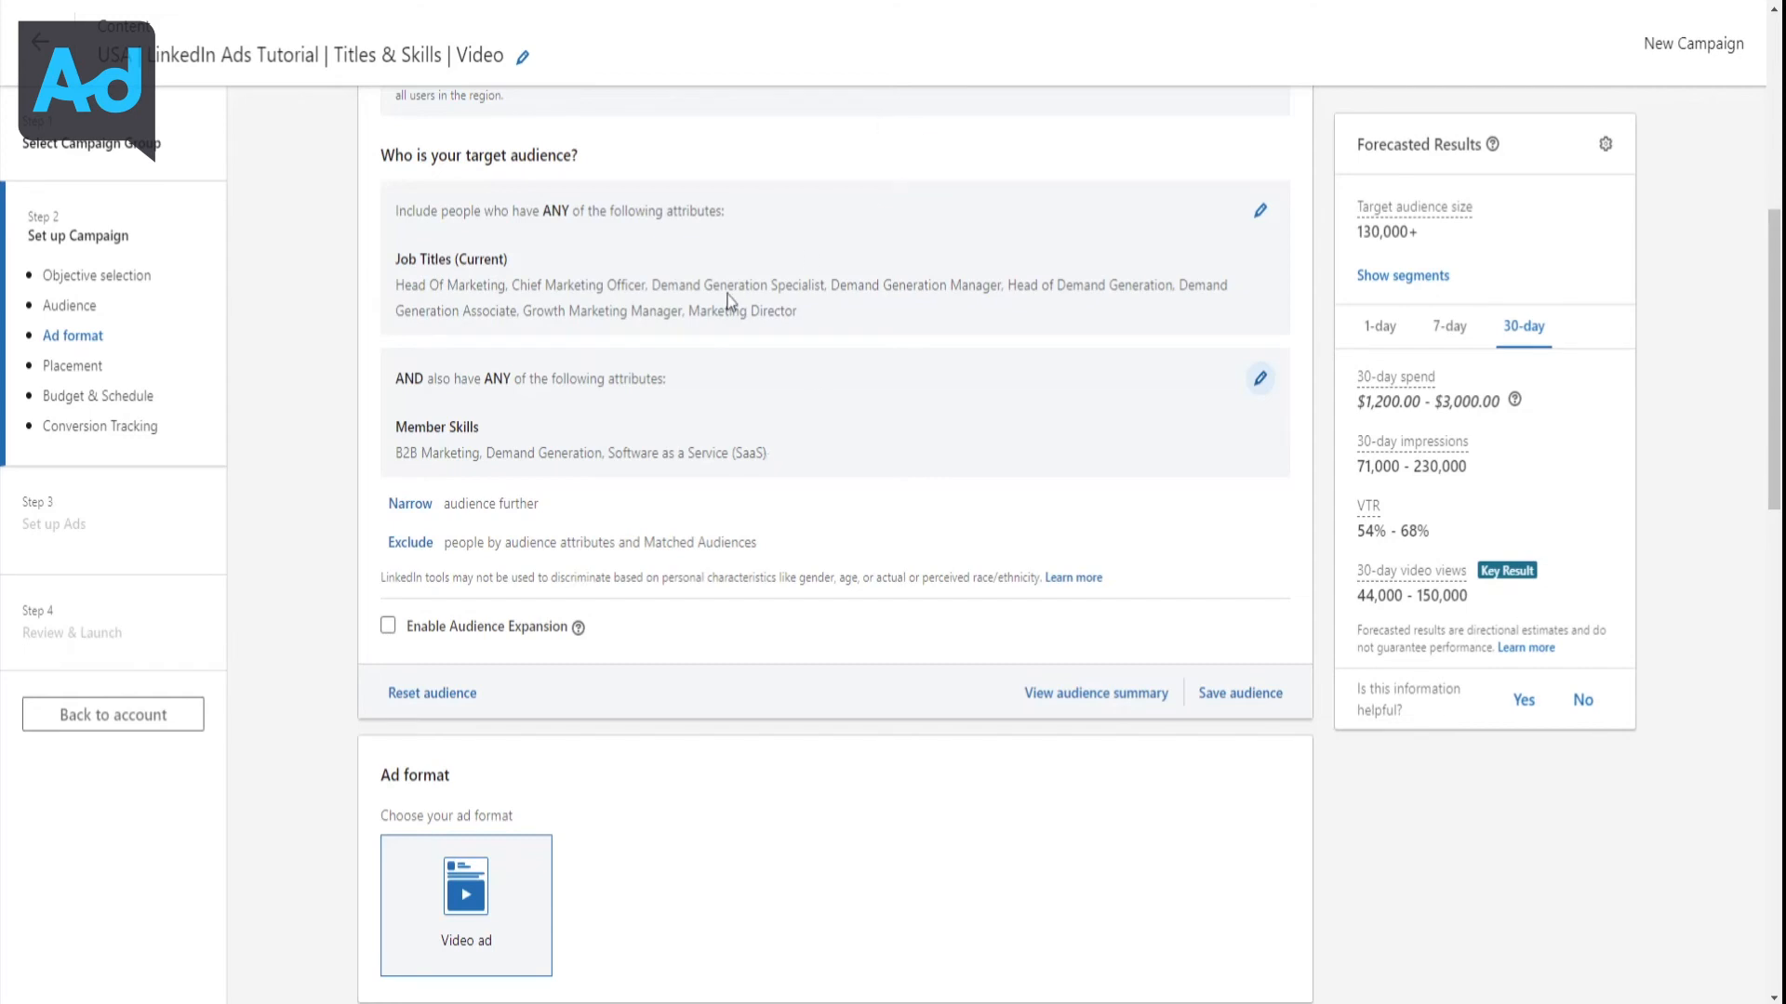
# Check the forecasted target audience size and view its segment breakdown by company size
pyautogui.doubleClick(1398, 233)
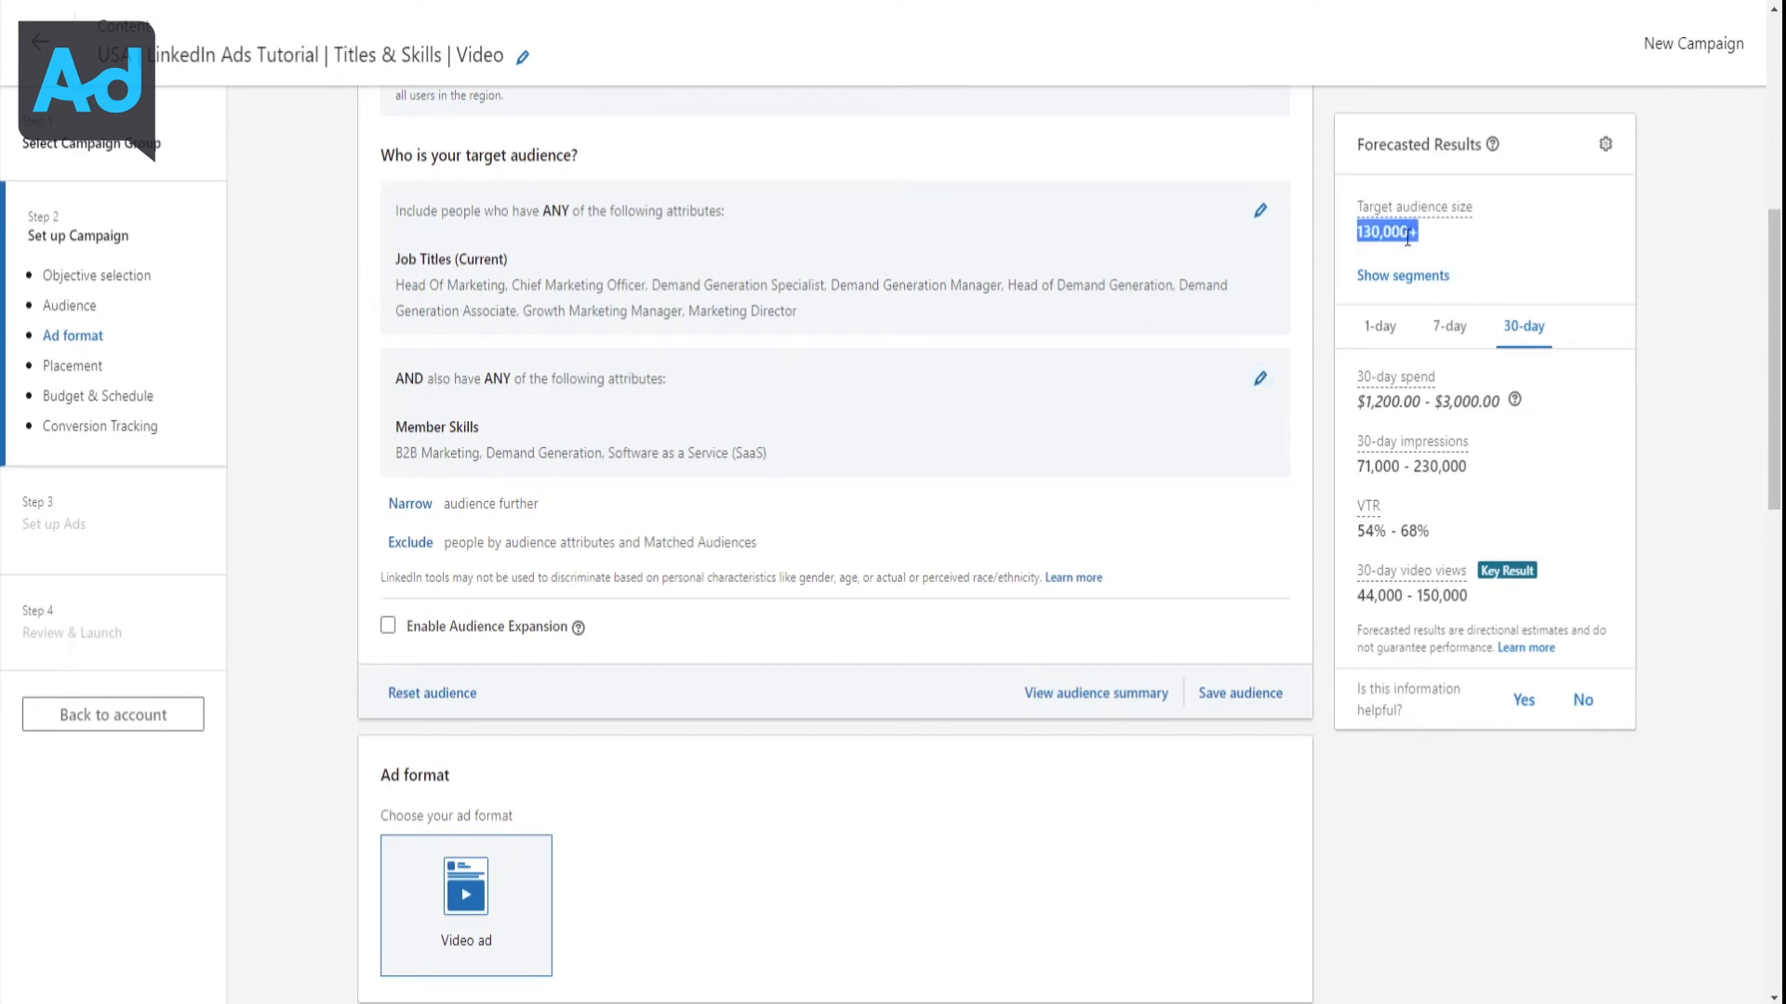
pyautogui.click(1476, 246)
pyautogui.click(1404, 276)
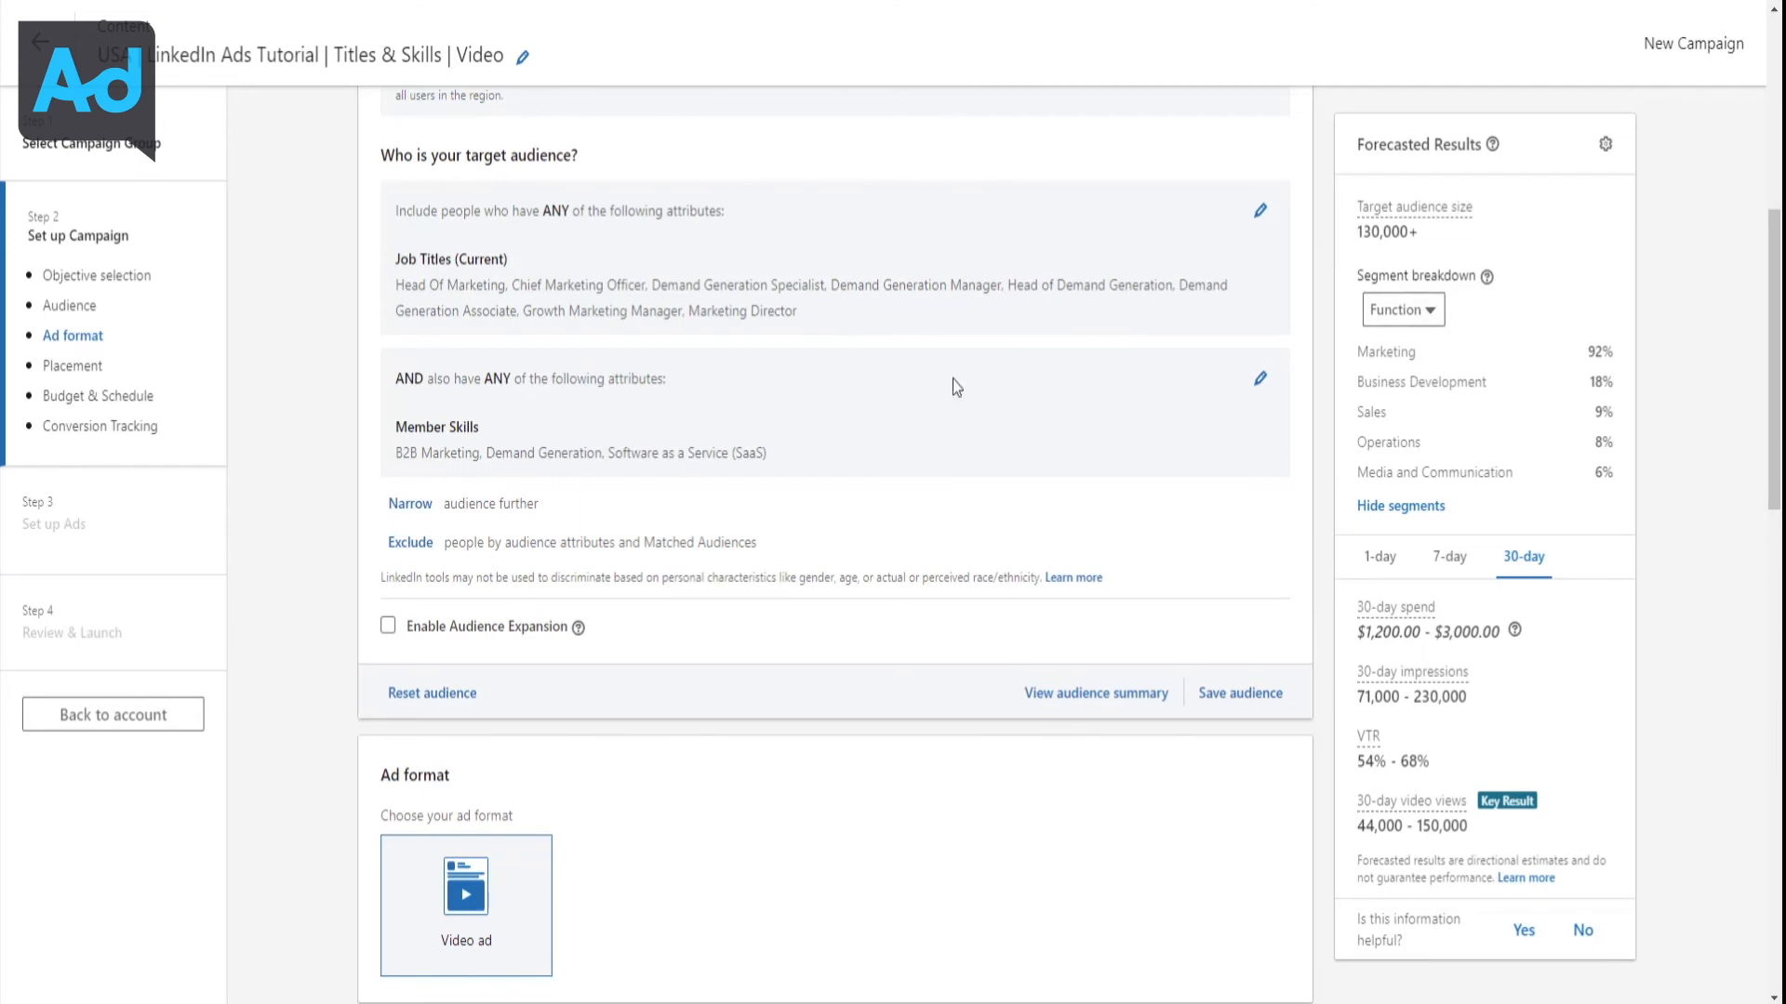
pyautogui.click(1409, 313)
pyautogui.scroll(-2, 1439, 390)
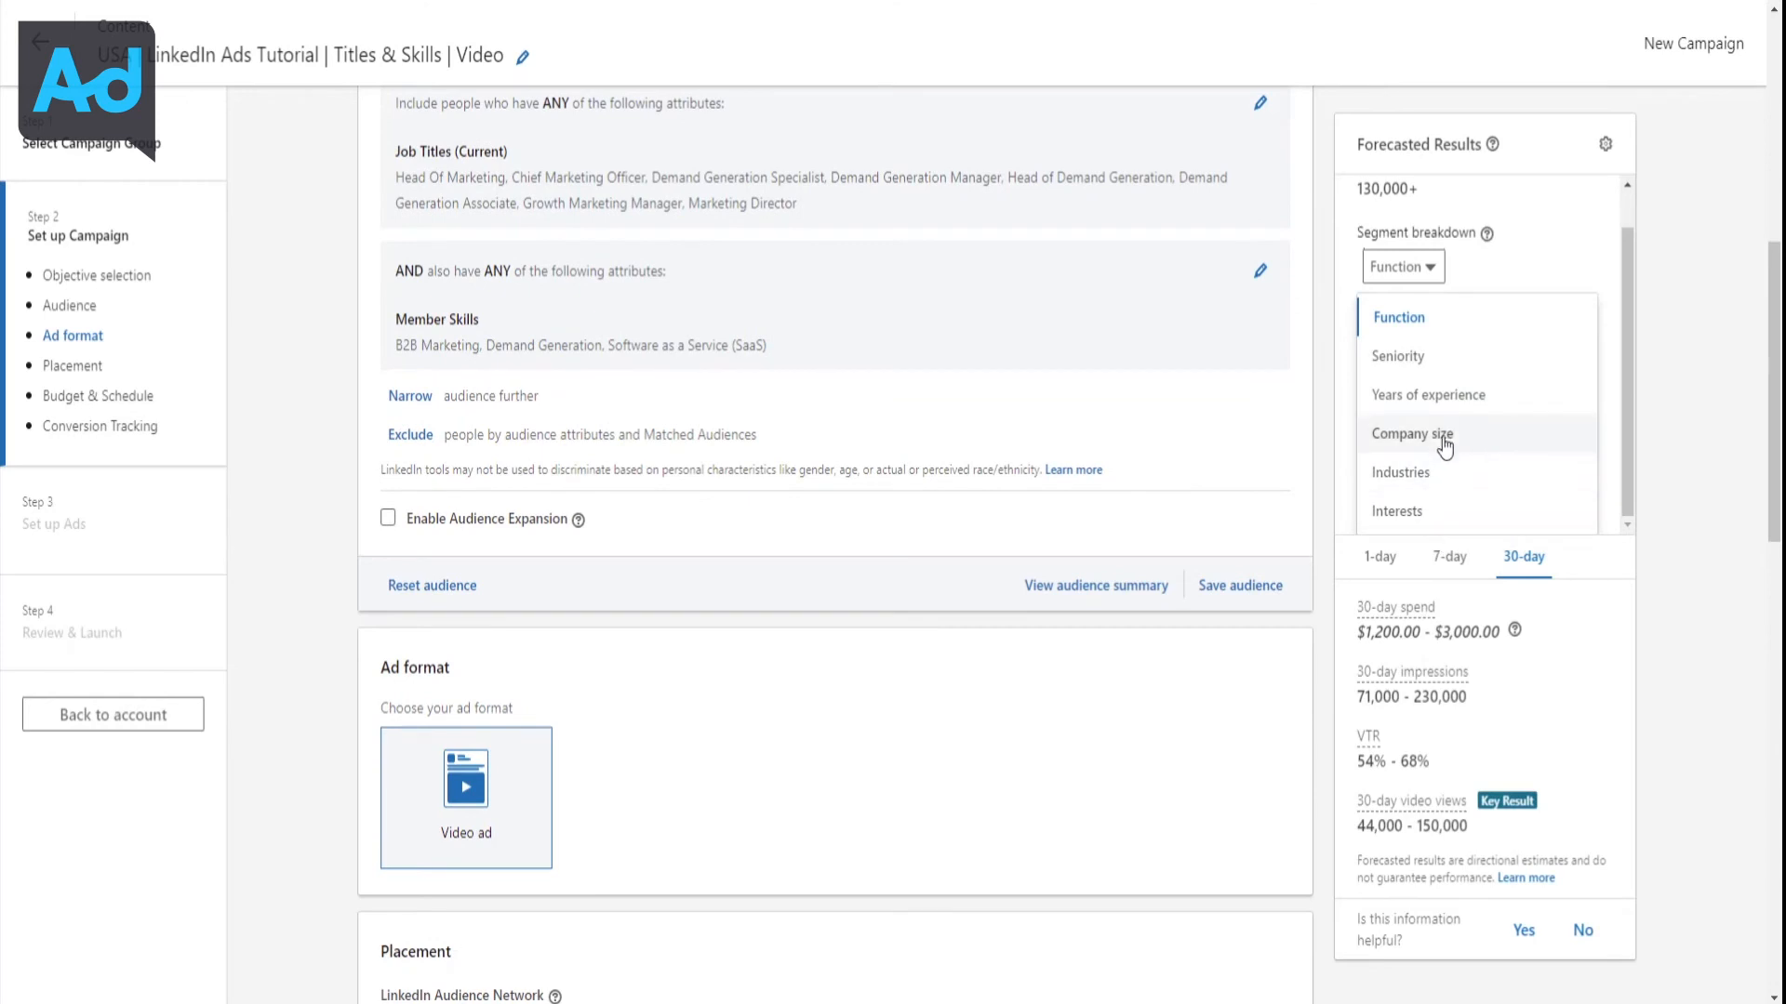
pyautogui.click(1443, 430)
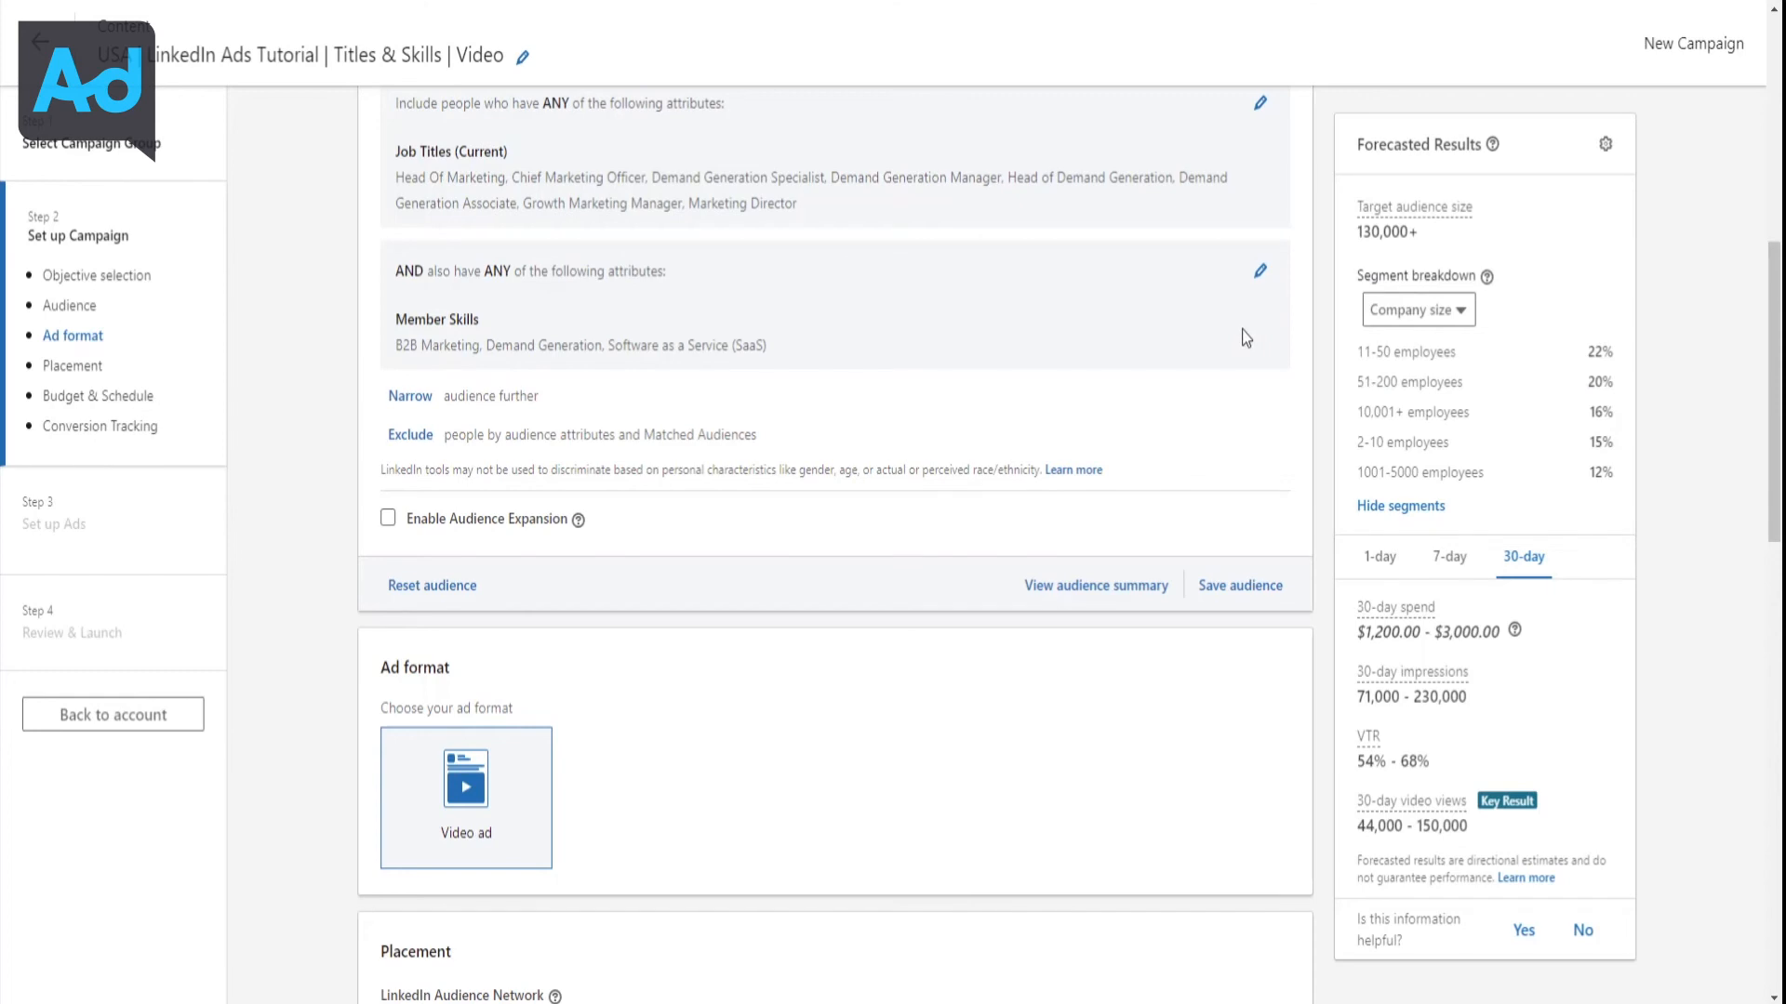
# Switch the segment breakdown back to Function and examine the shares of non-marketing functions such as Sales
pyautogui.scroll(2, 1328, 270)
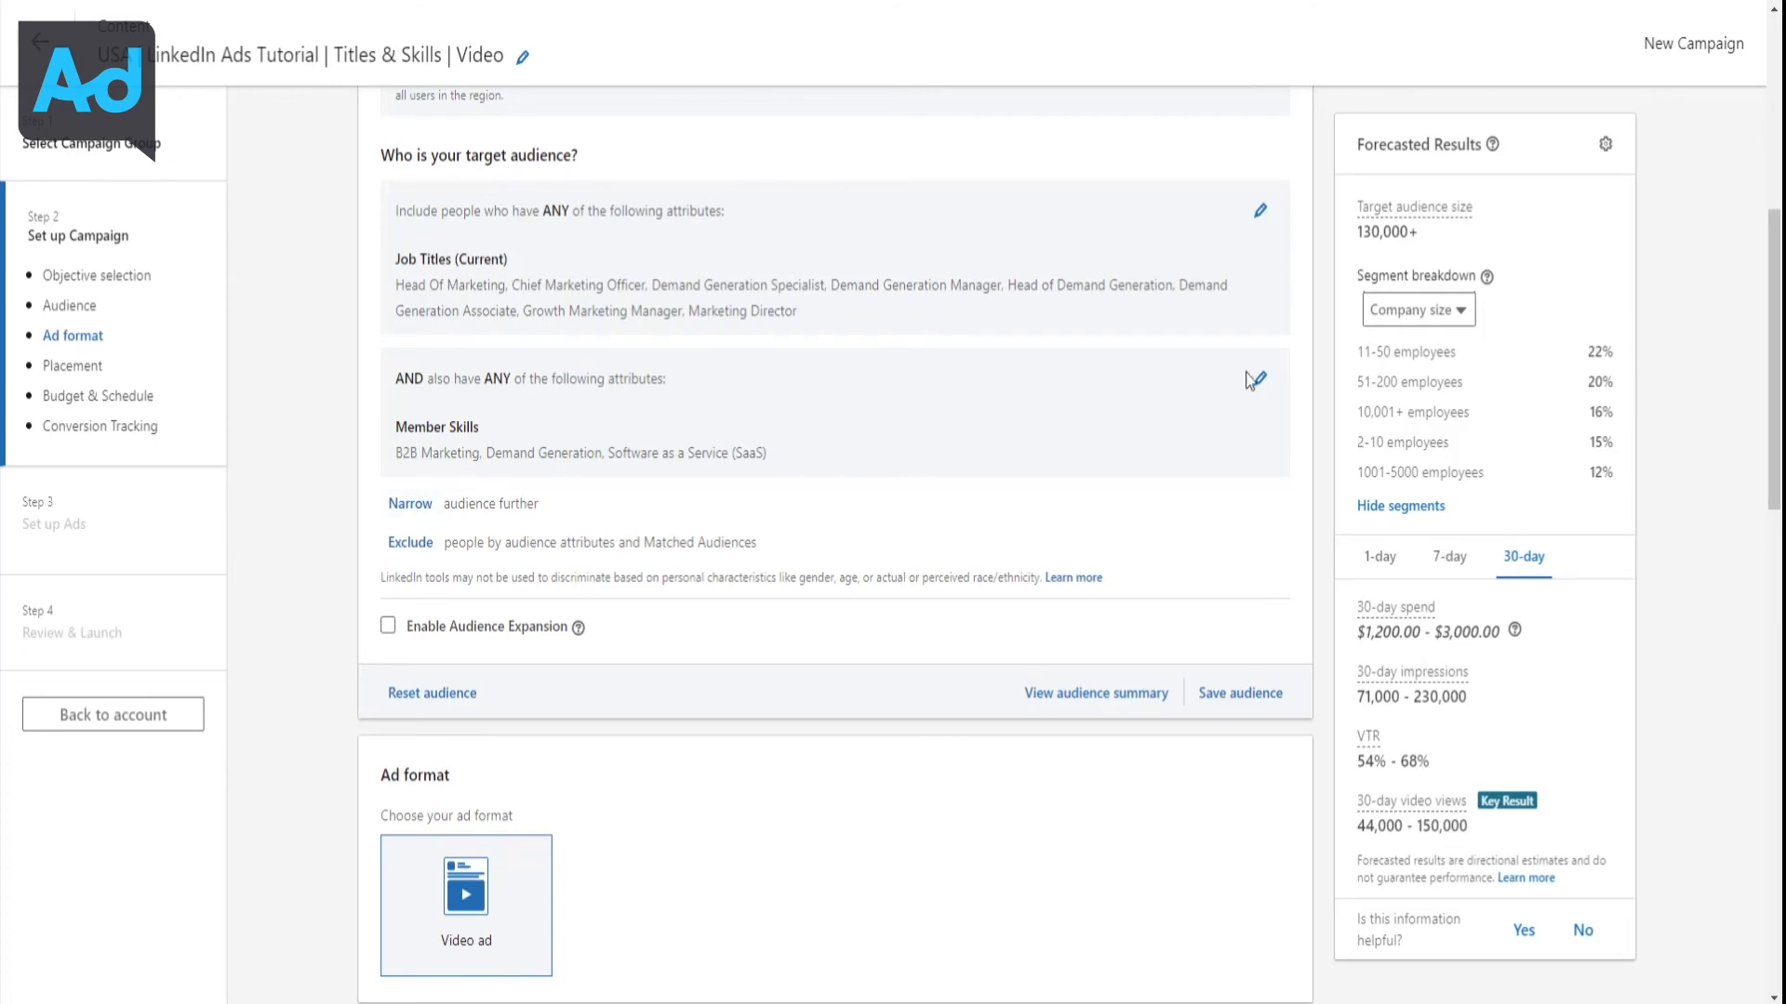
pyautogui.click(1418, 310)
pyautogui.click(1444, 331)
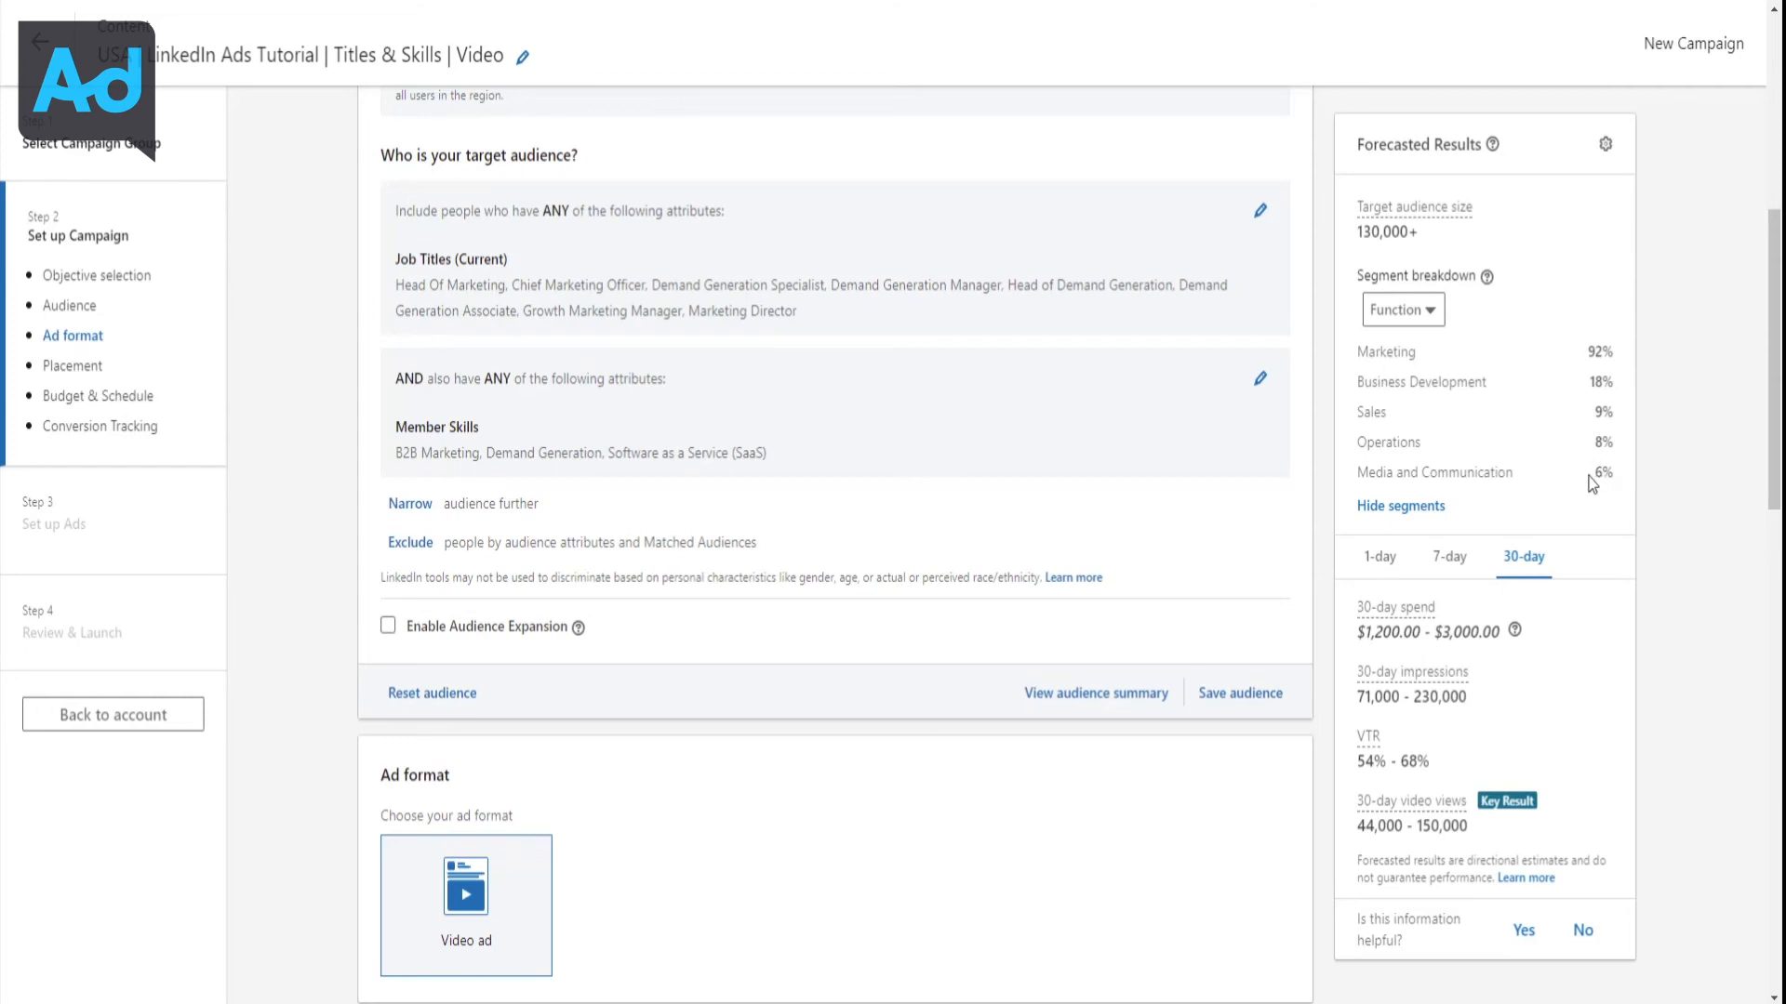
pyautogui.moveTo(1592, 412); pyautogui.dragTo(1617, 413)
pyautogui.click(1533, 398)
# Exclude people with the Job Experience member skills Sales and Business Development from the target audience
pyautogui.click(418, 545)
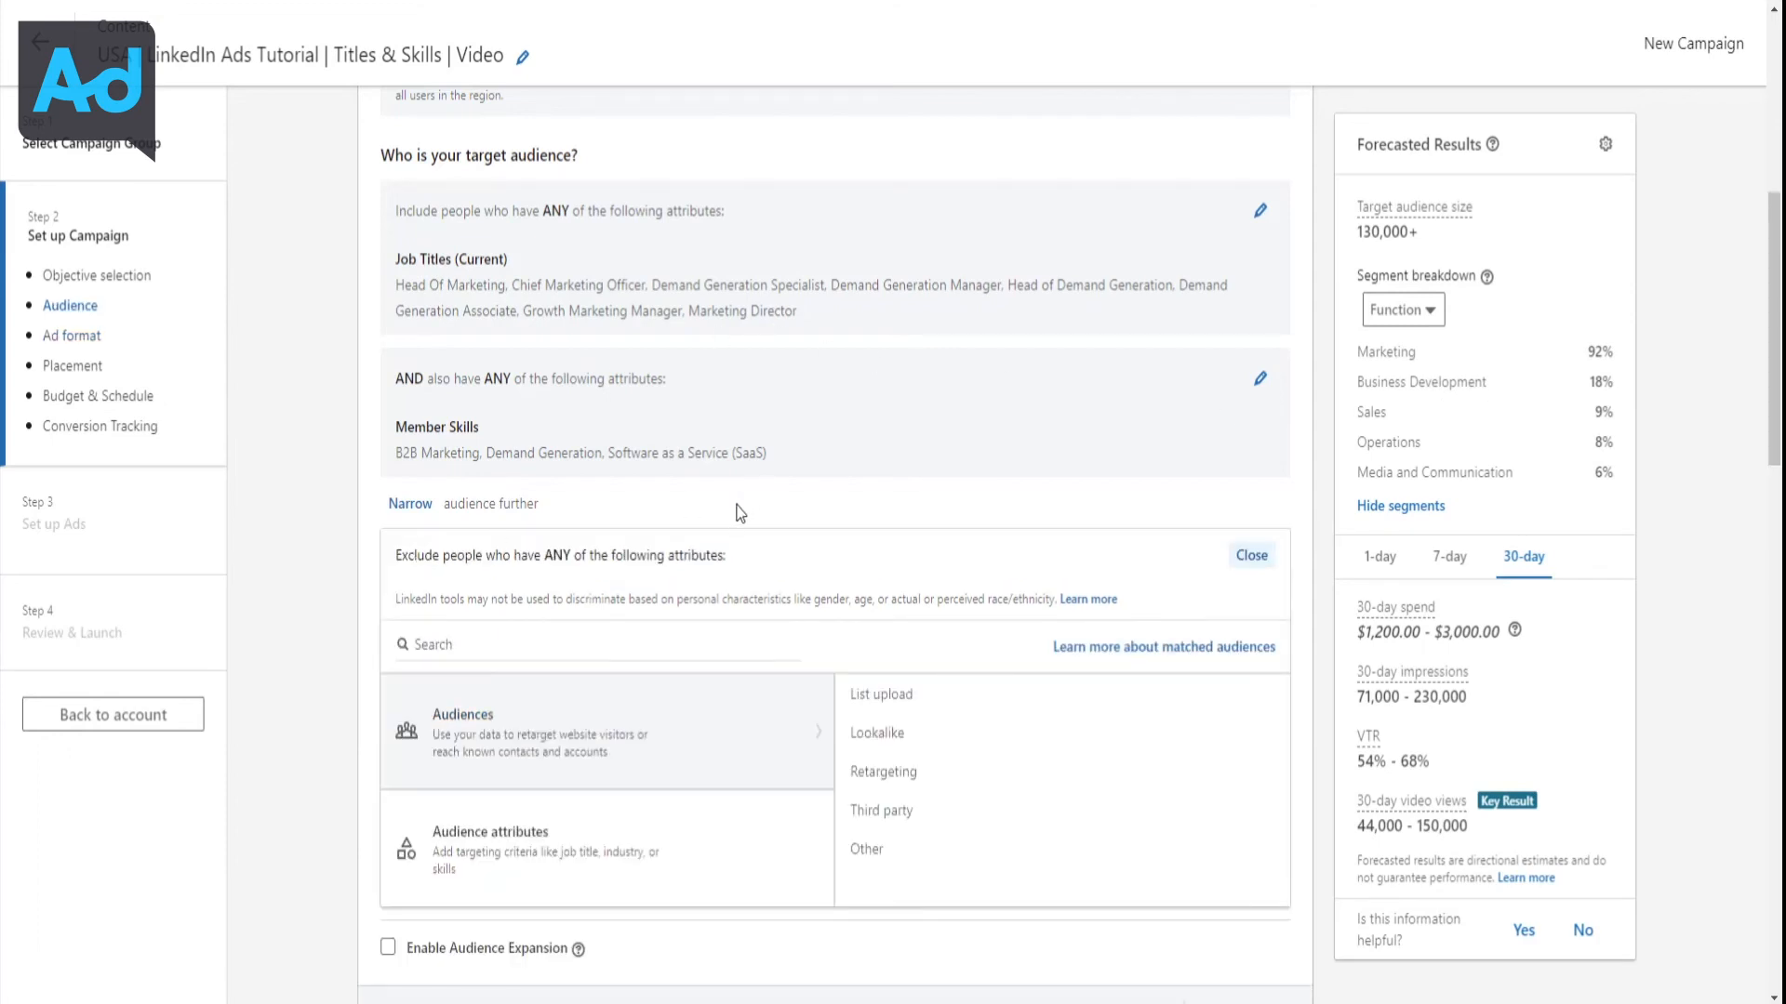
pyautogui.scroll(-2, 744, 516)
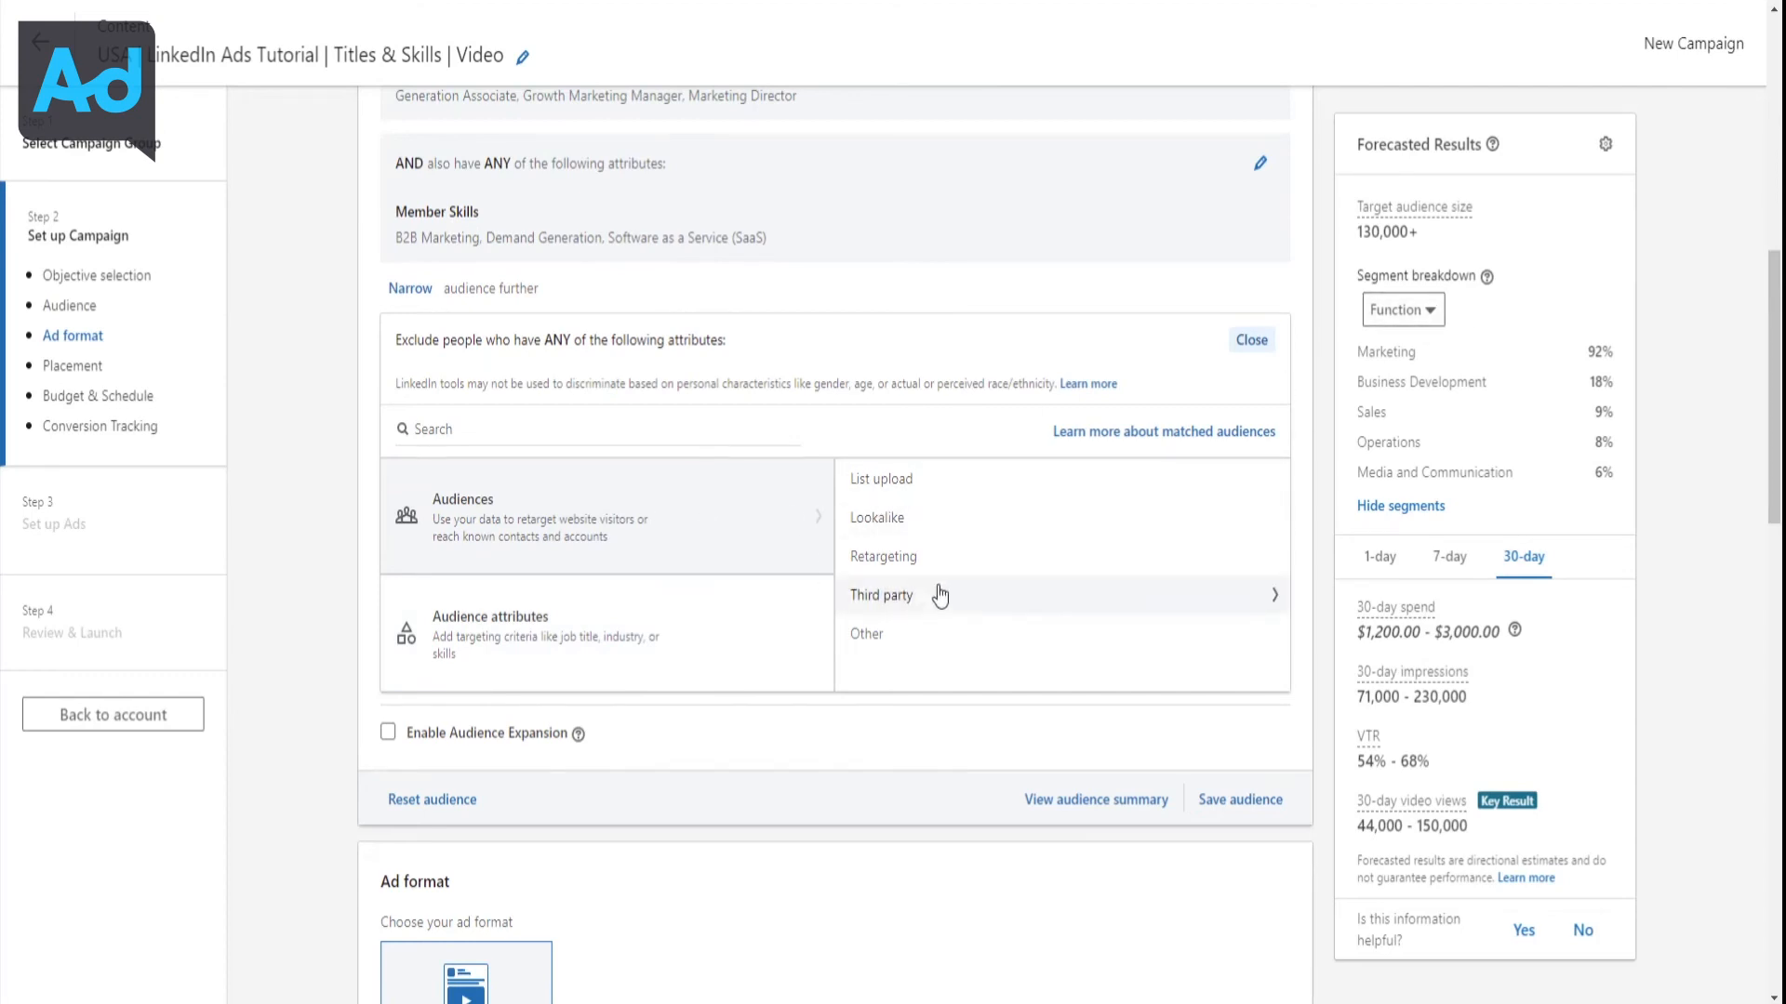
pyautogui.click(604, 640)
pyautogui.click(871, 595)
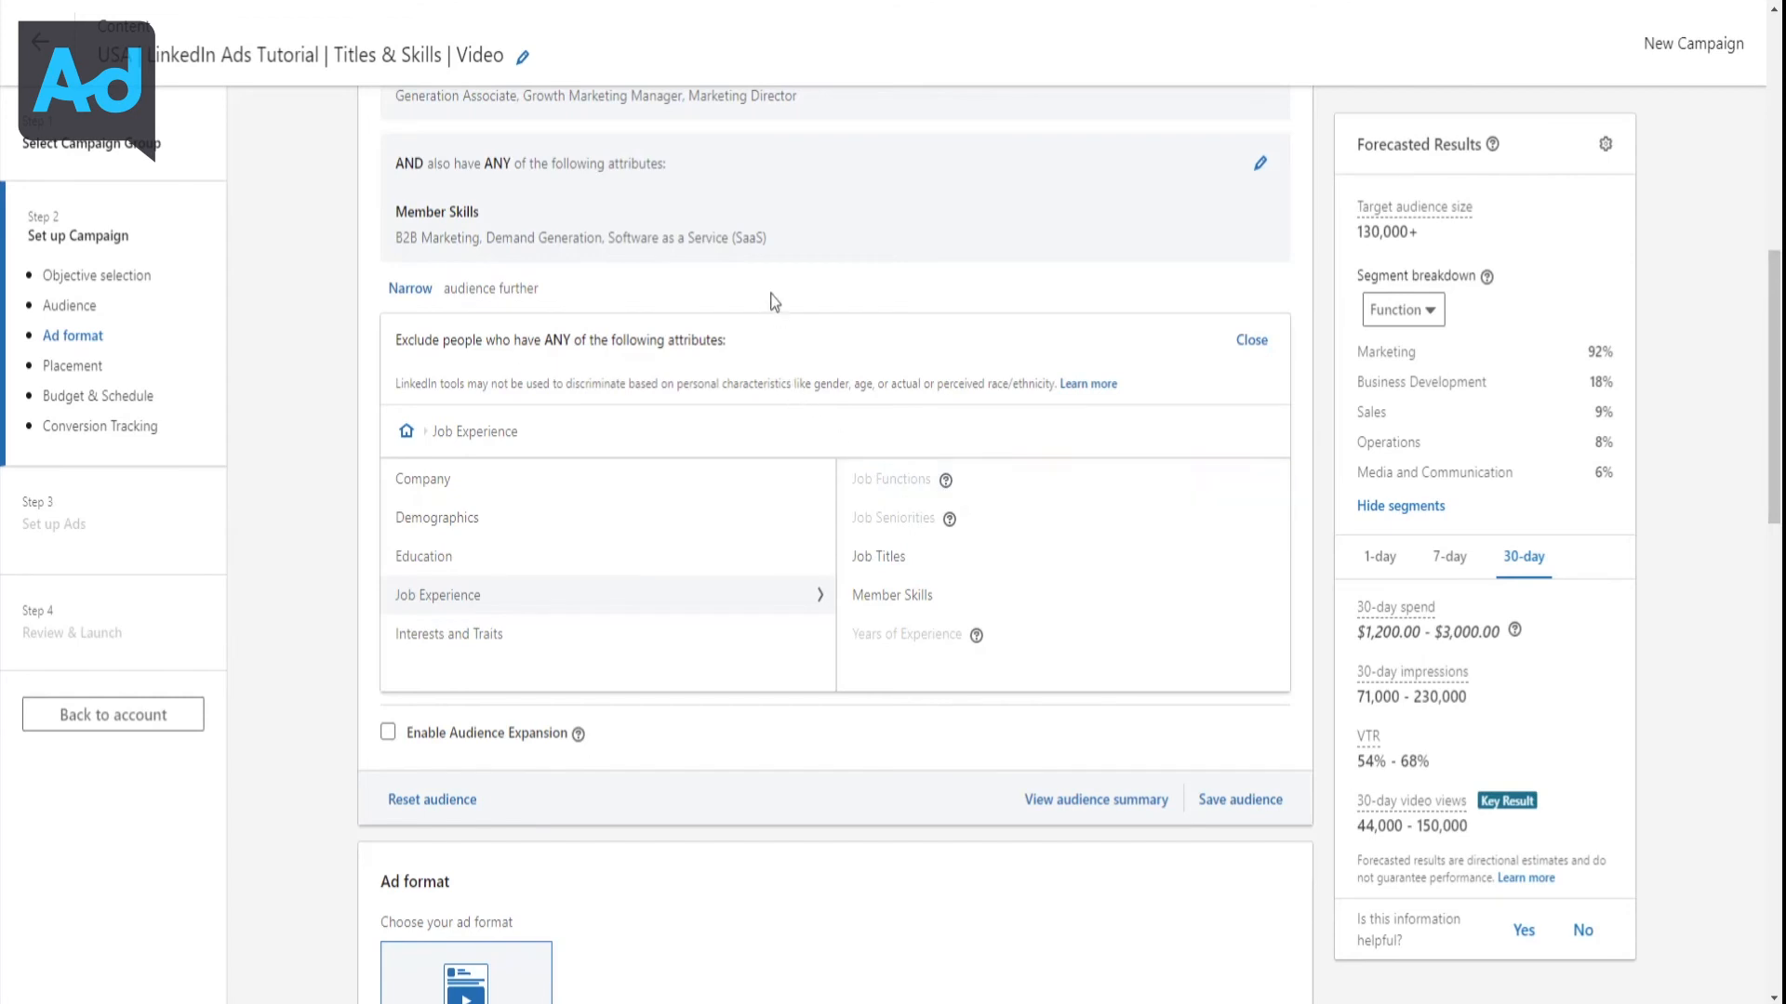
pyautogui.scroll(1, 793, 305)
pyautogui.scroll(1, 793, 305)
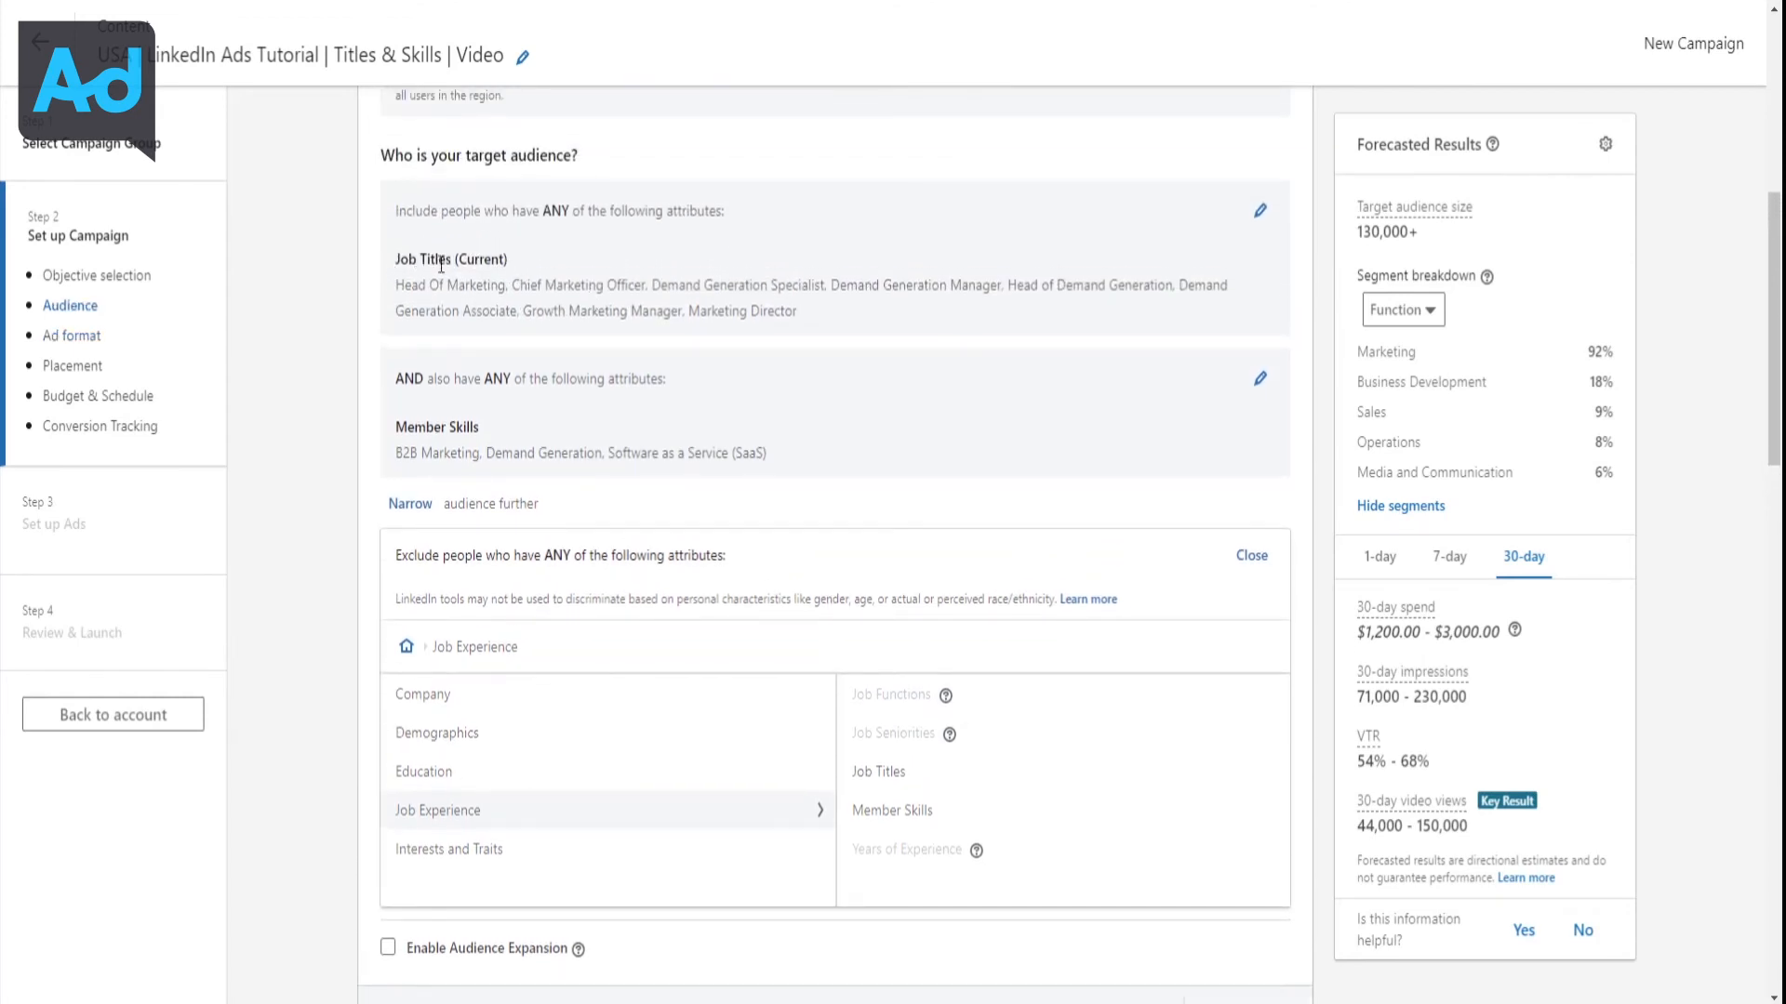
pyautogui.scroll(-1, 599, 326)
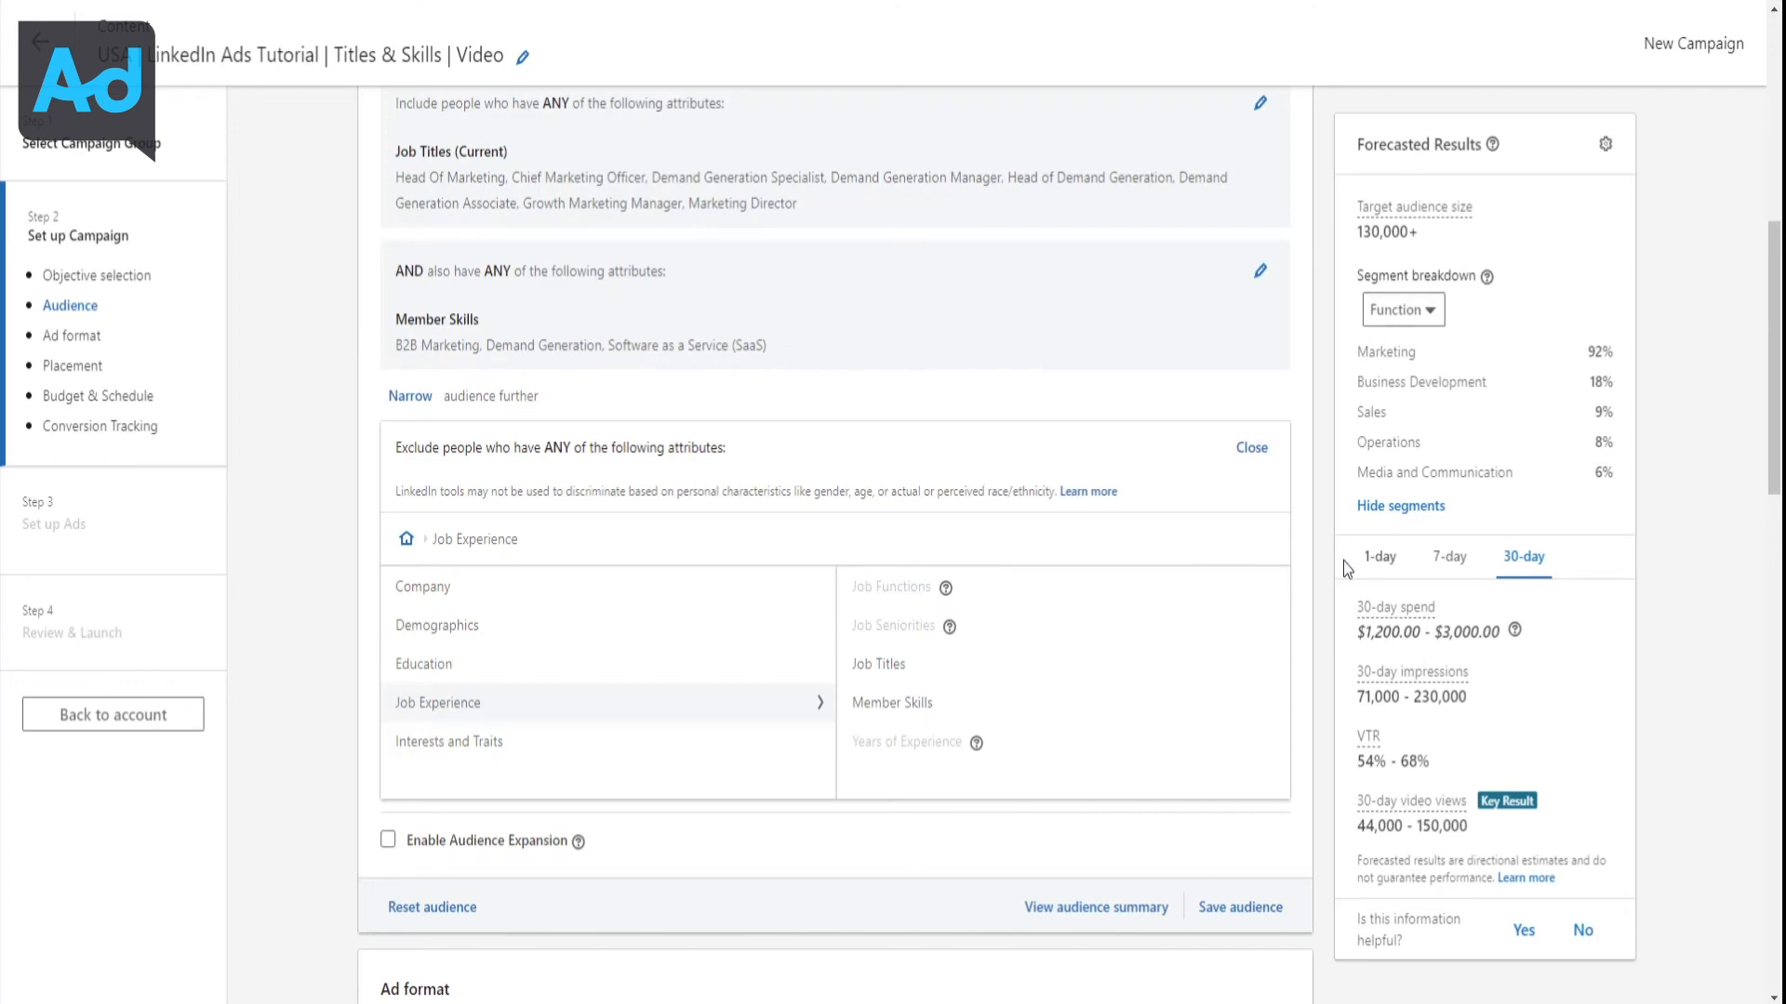
pyautogui.click(1035, 714)
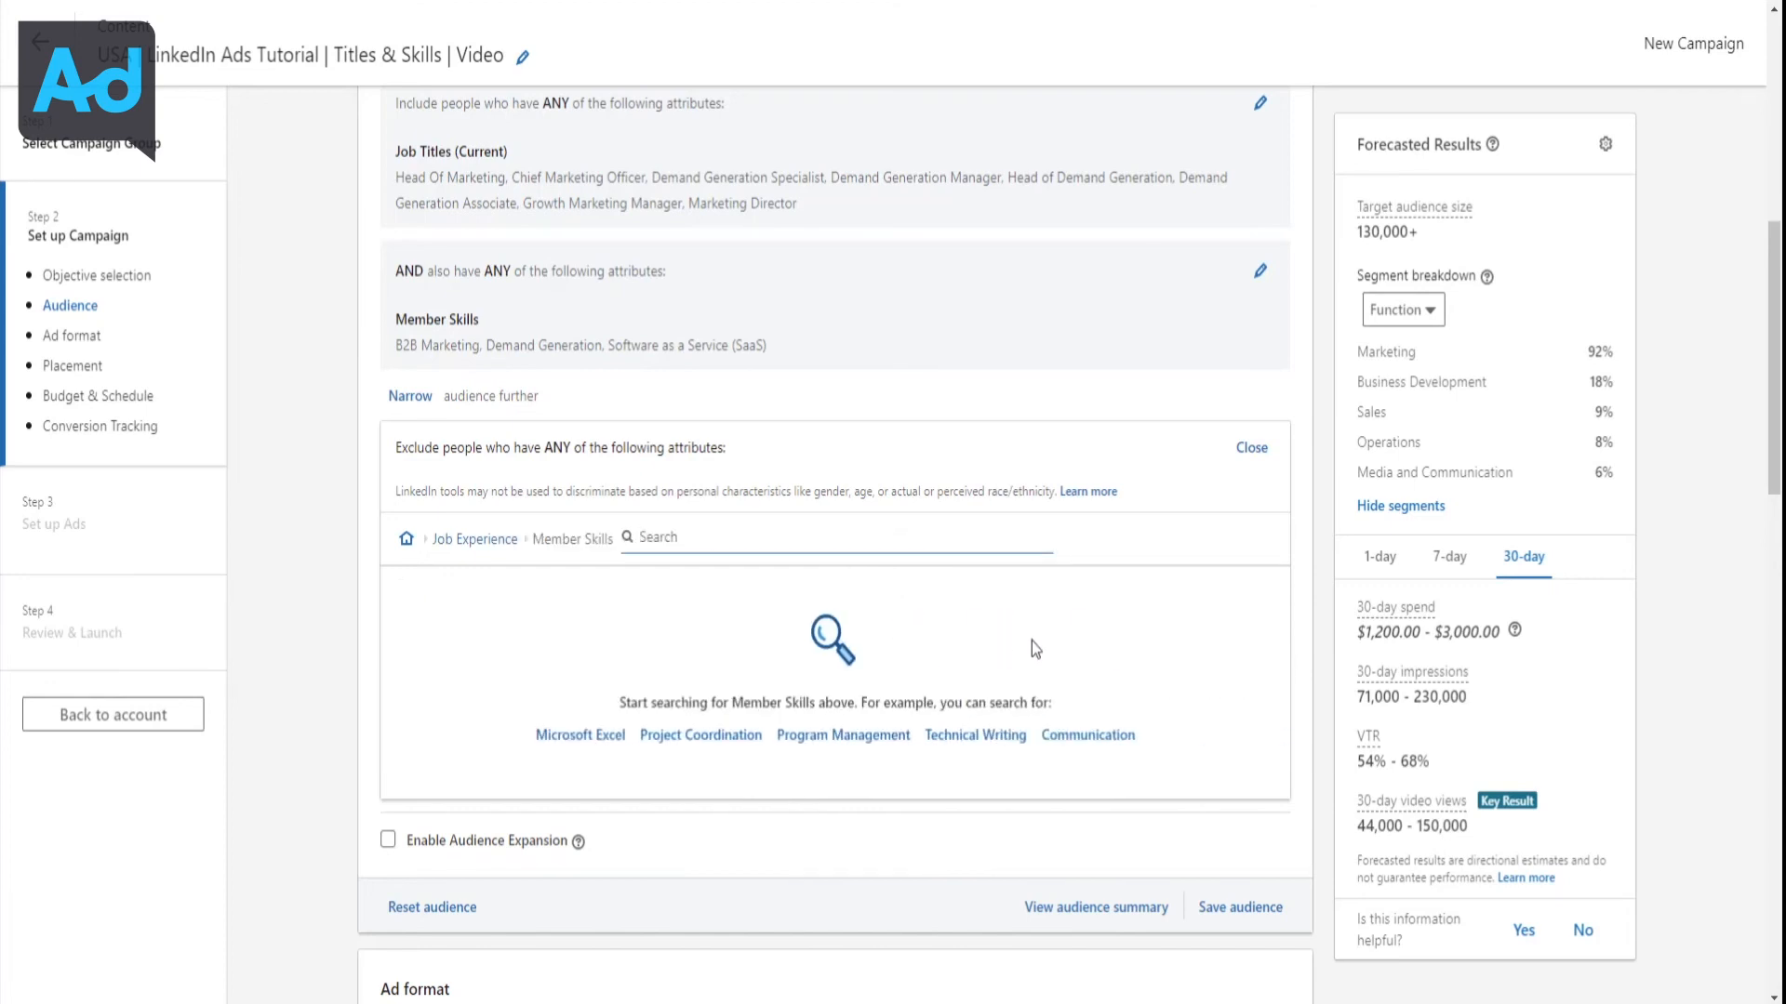
pyautogui.write('sales')
pyautogui.click(499, 601)
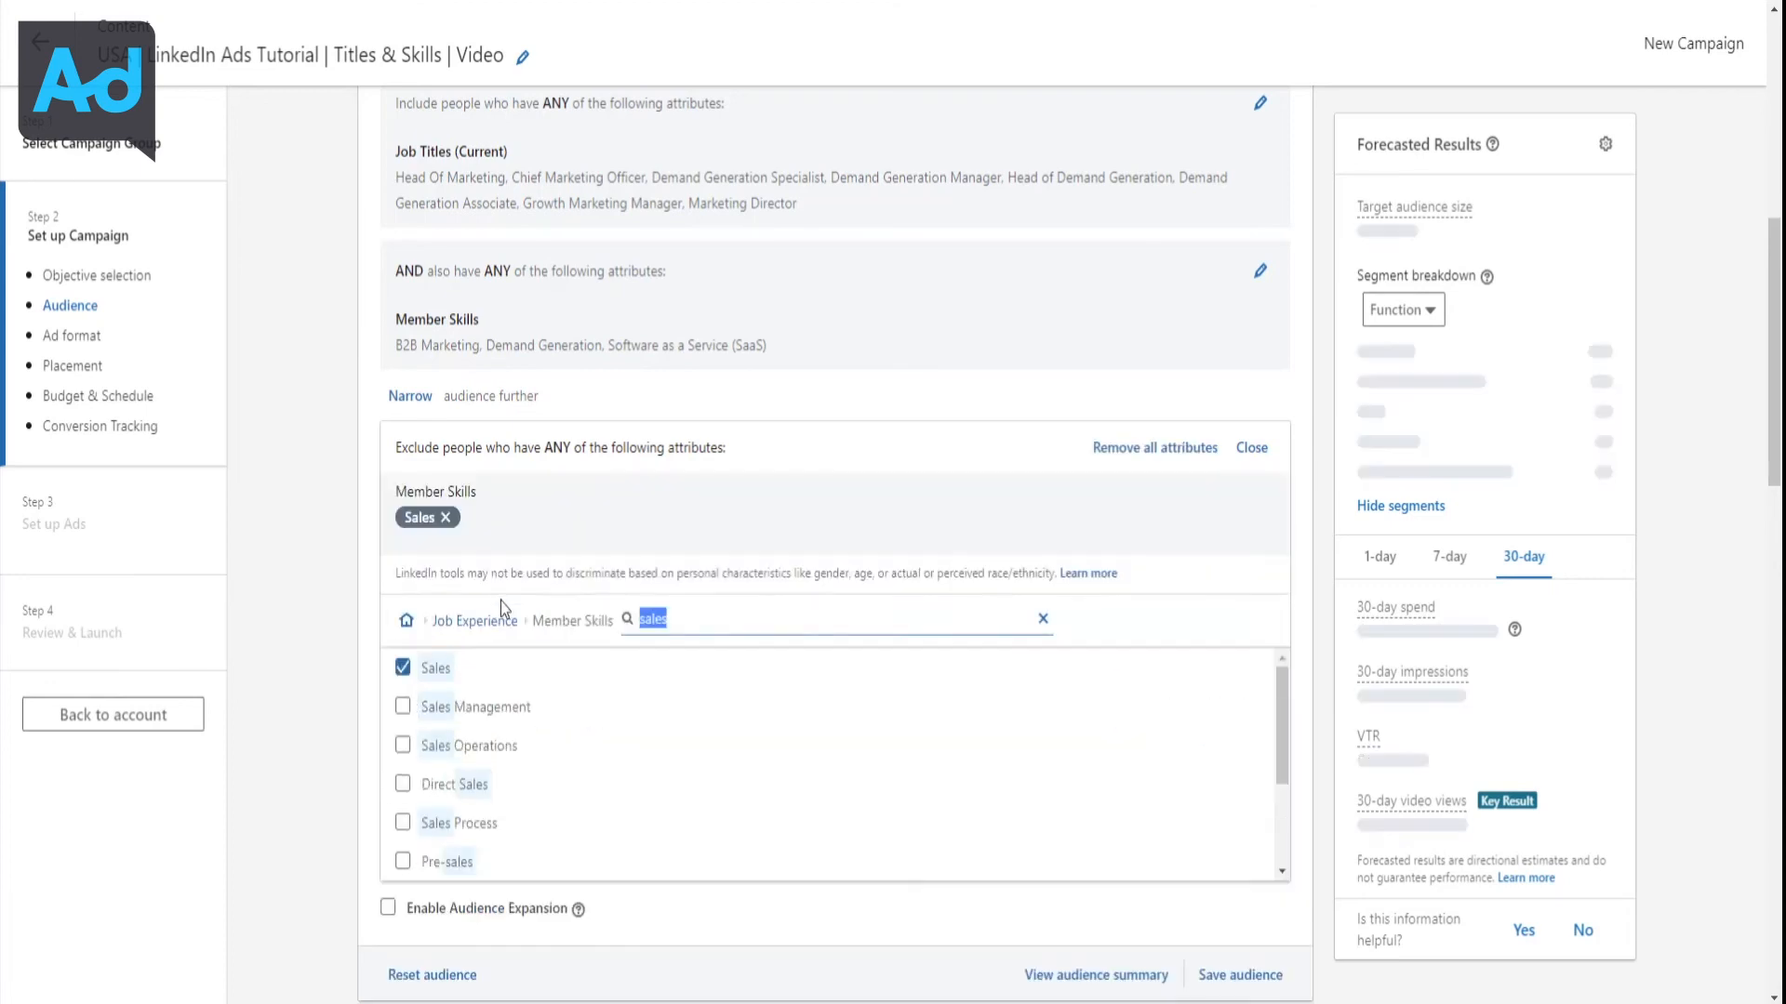
pyautogui.write('business dev')
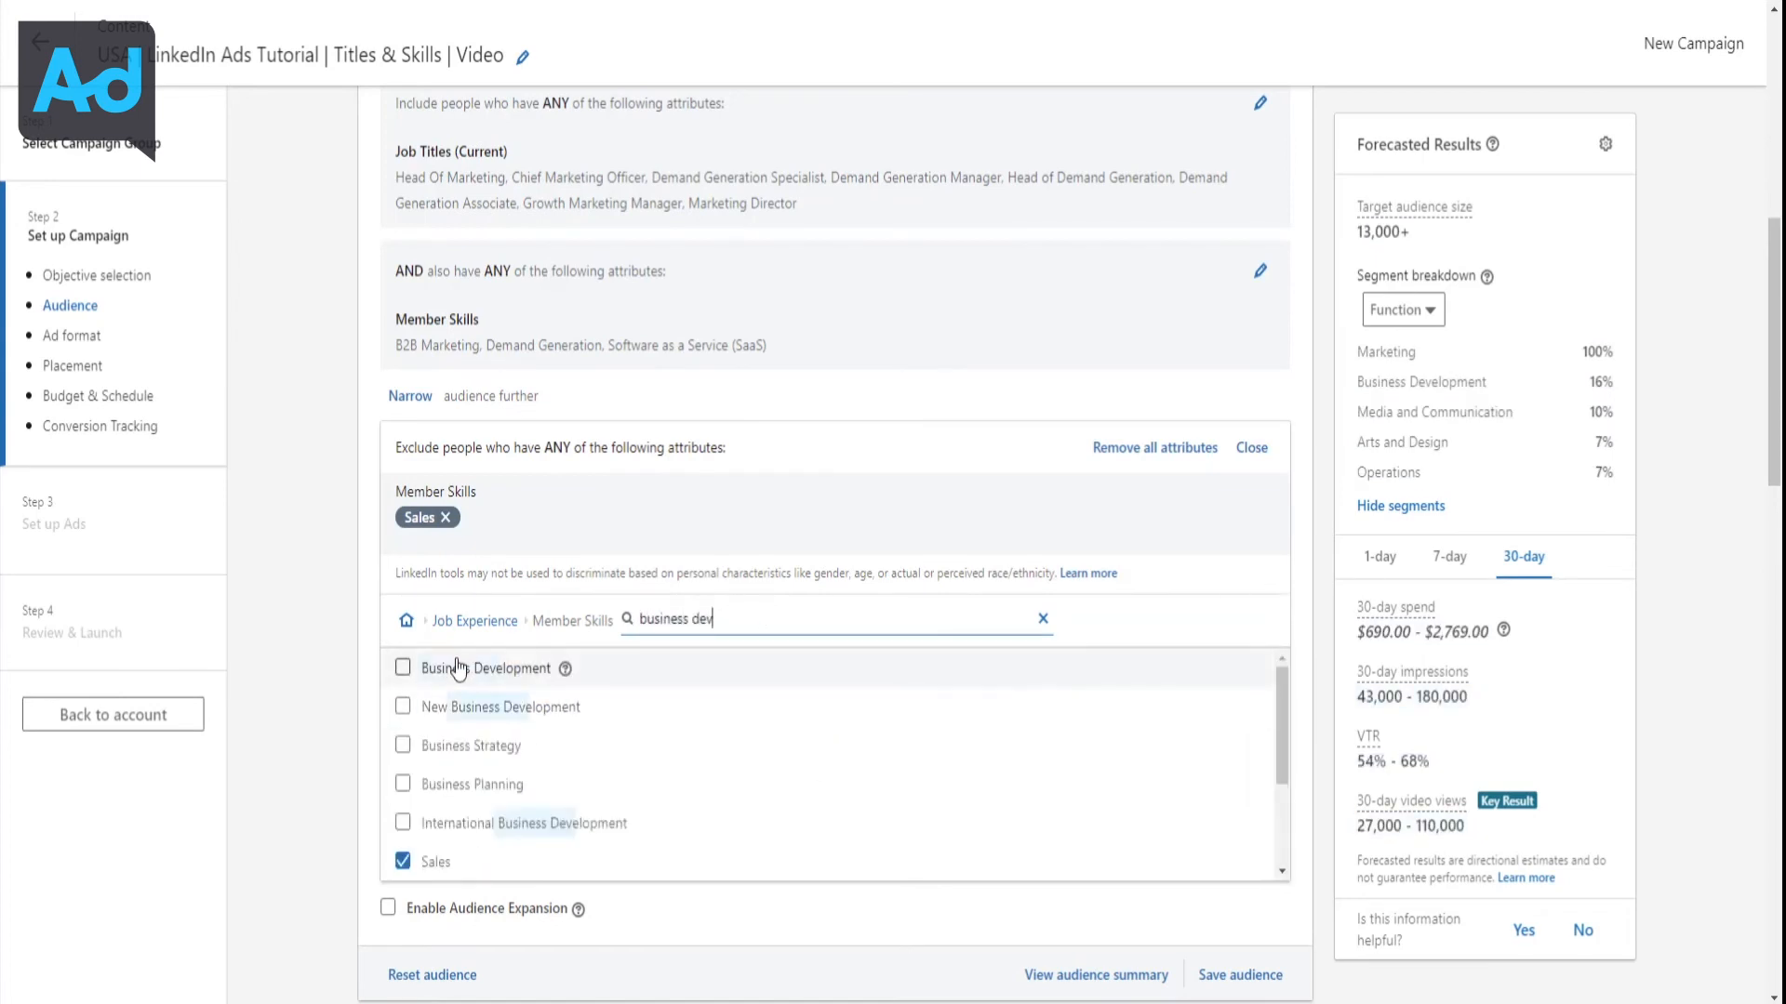
pyautogui.click(458, 666)
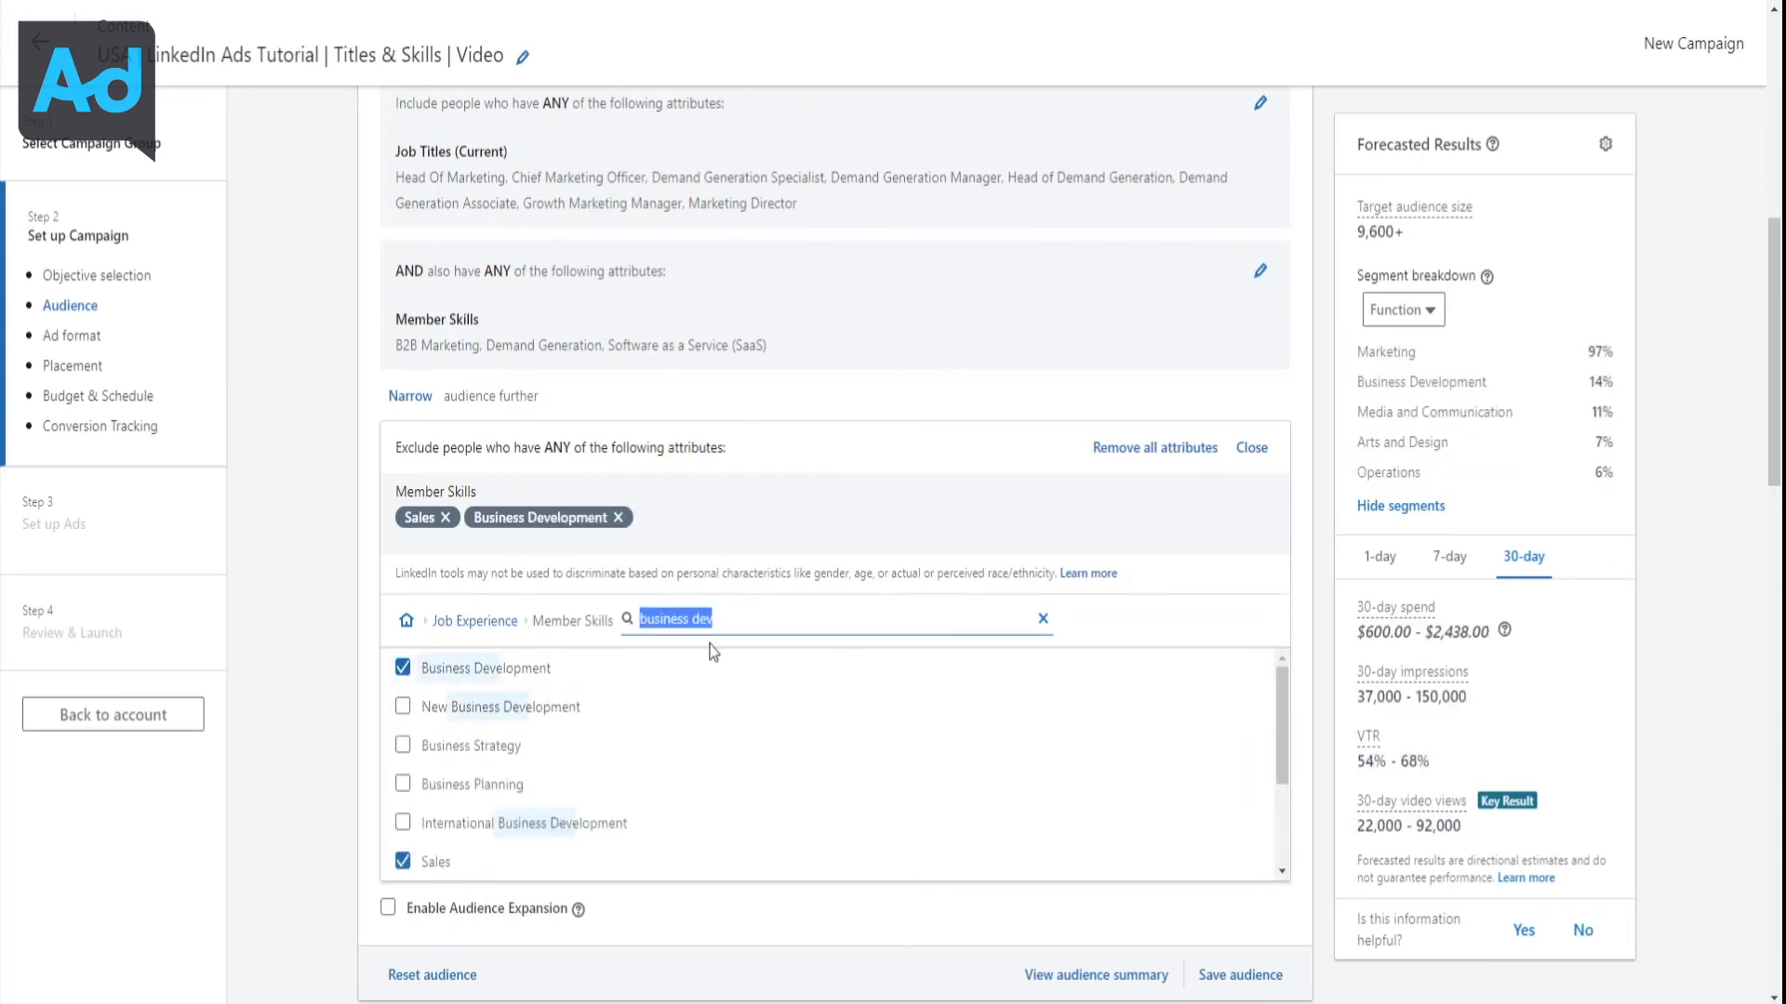
# Try excluding people with the member skill Consulting from the target audience and take that skill out again
pyautogui.write('conms')
pyautogui.press('BackSpace')
pyautogui.press('BackSpace')
pyautogui.write('suklt')
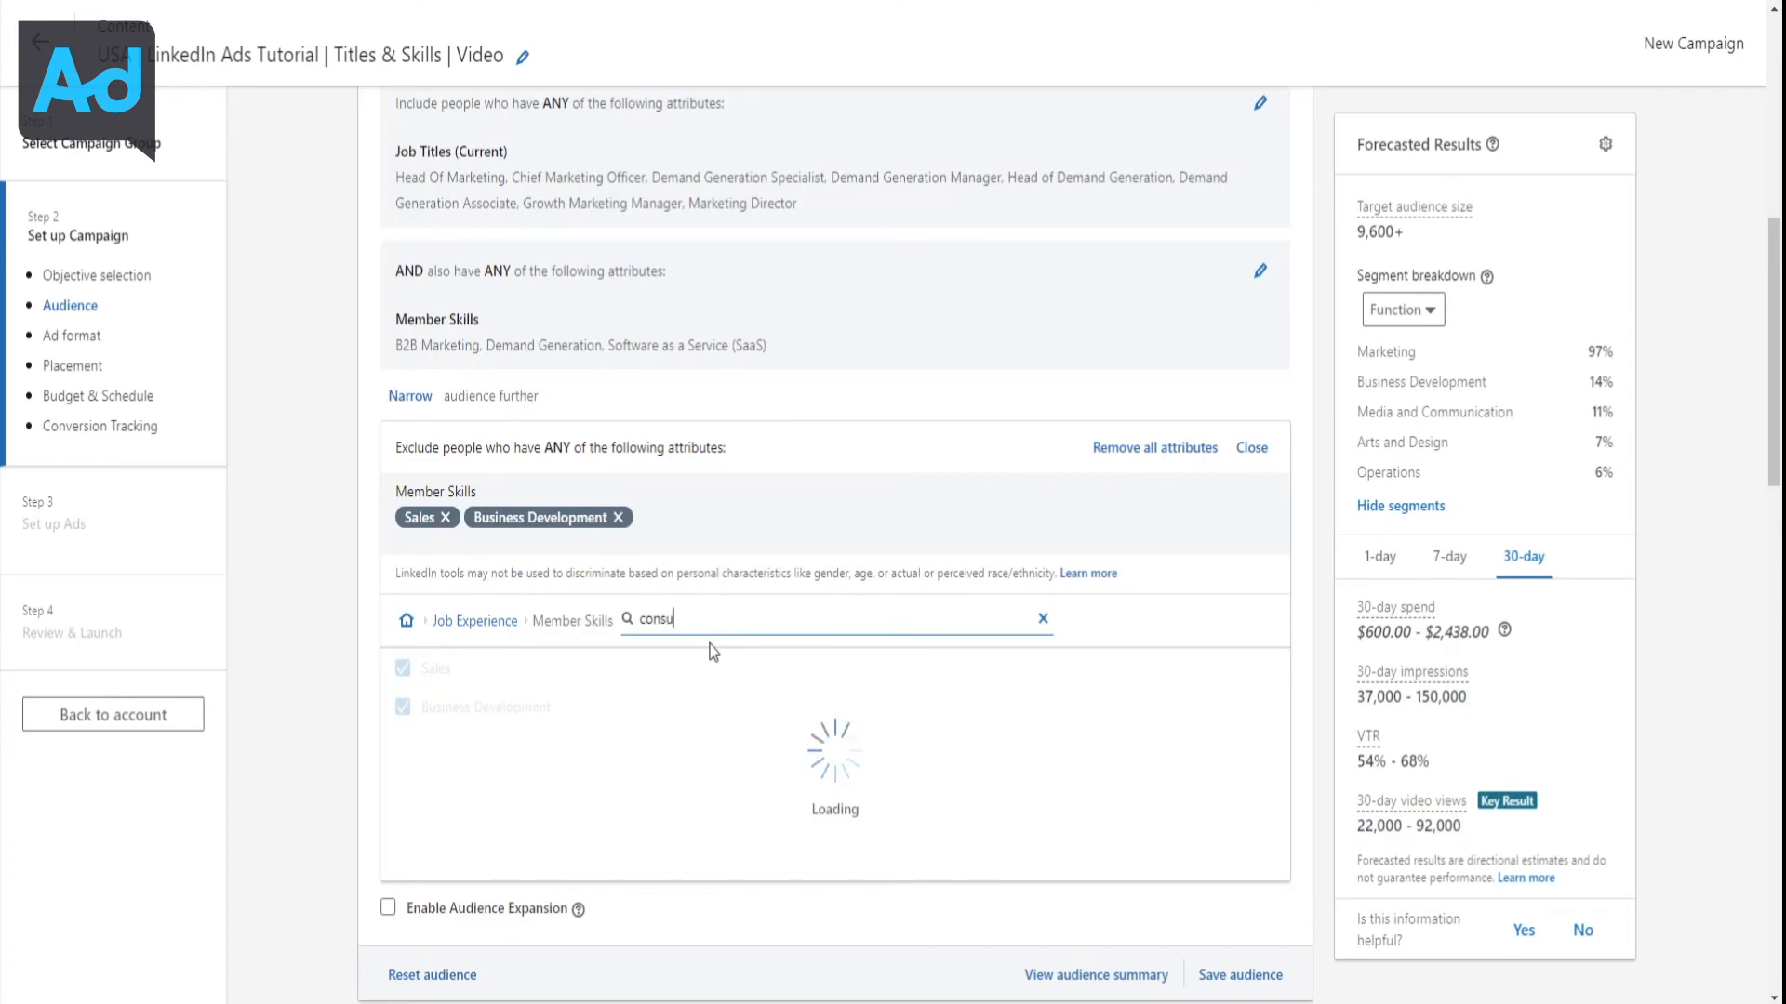
pyautogui.press('BackSpace')
pyautogui.write('lt')
pyautogui.click(477, 712)
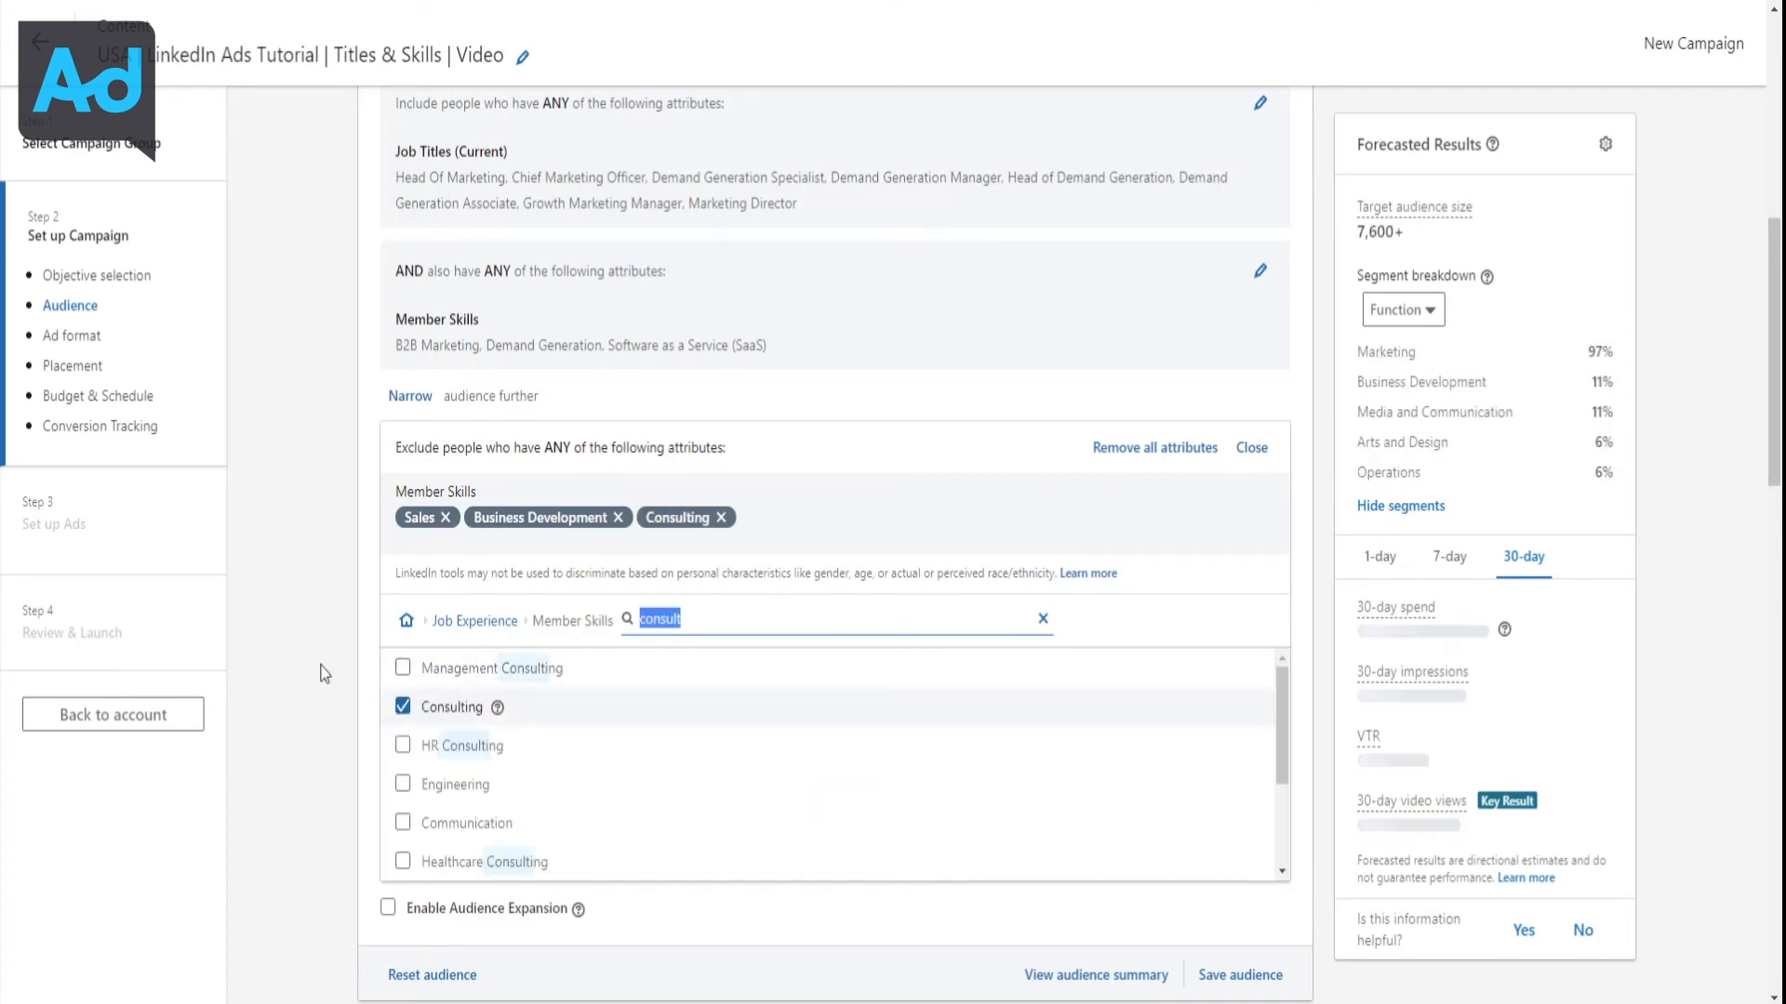
pyautogui.click(316, 598)
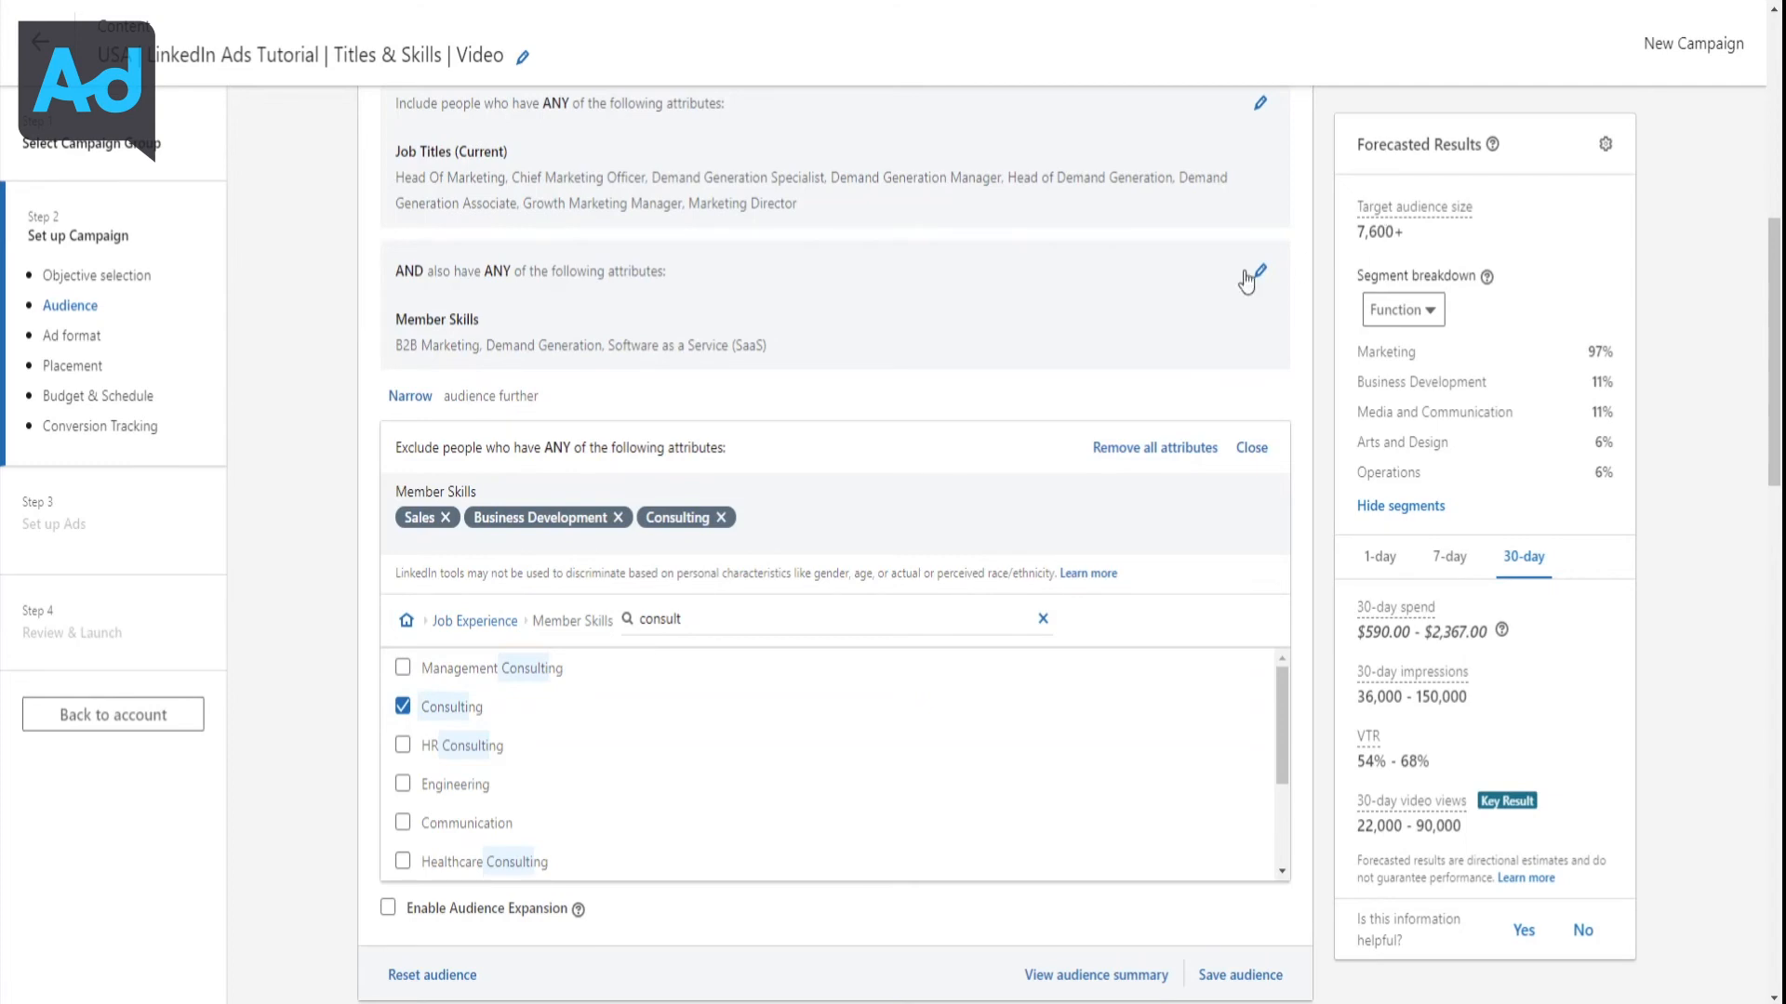
pyautogui.scroll(1, 910, 342)
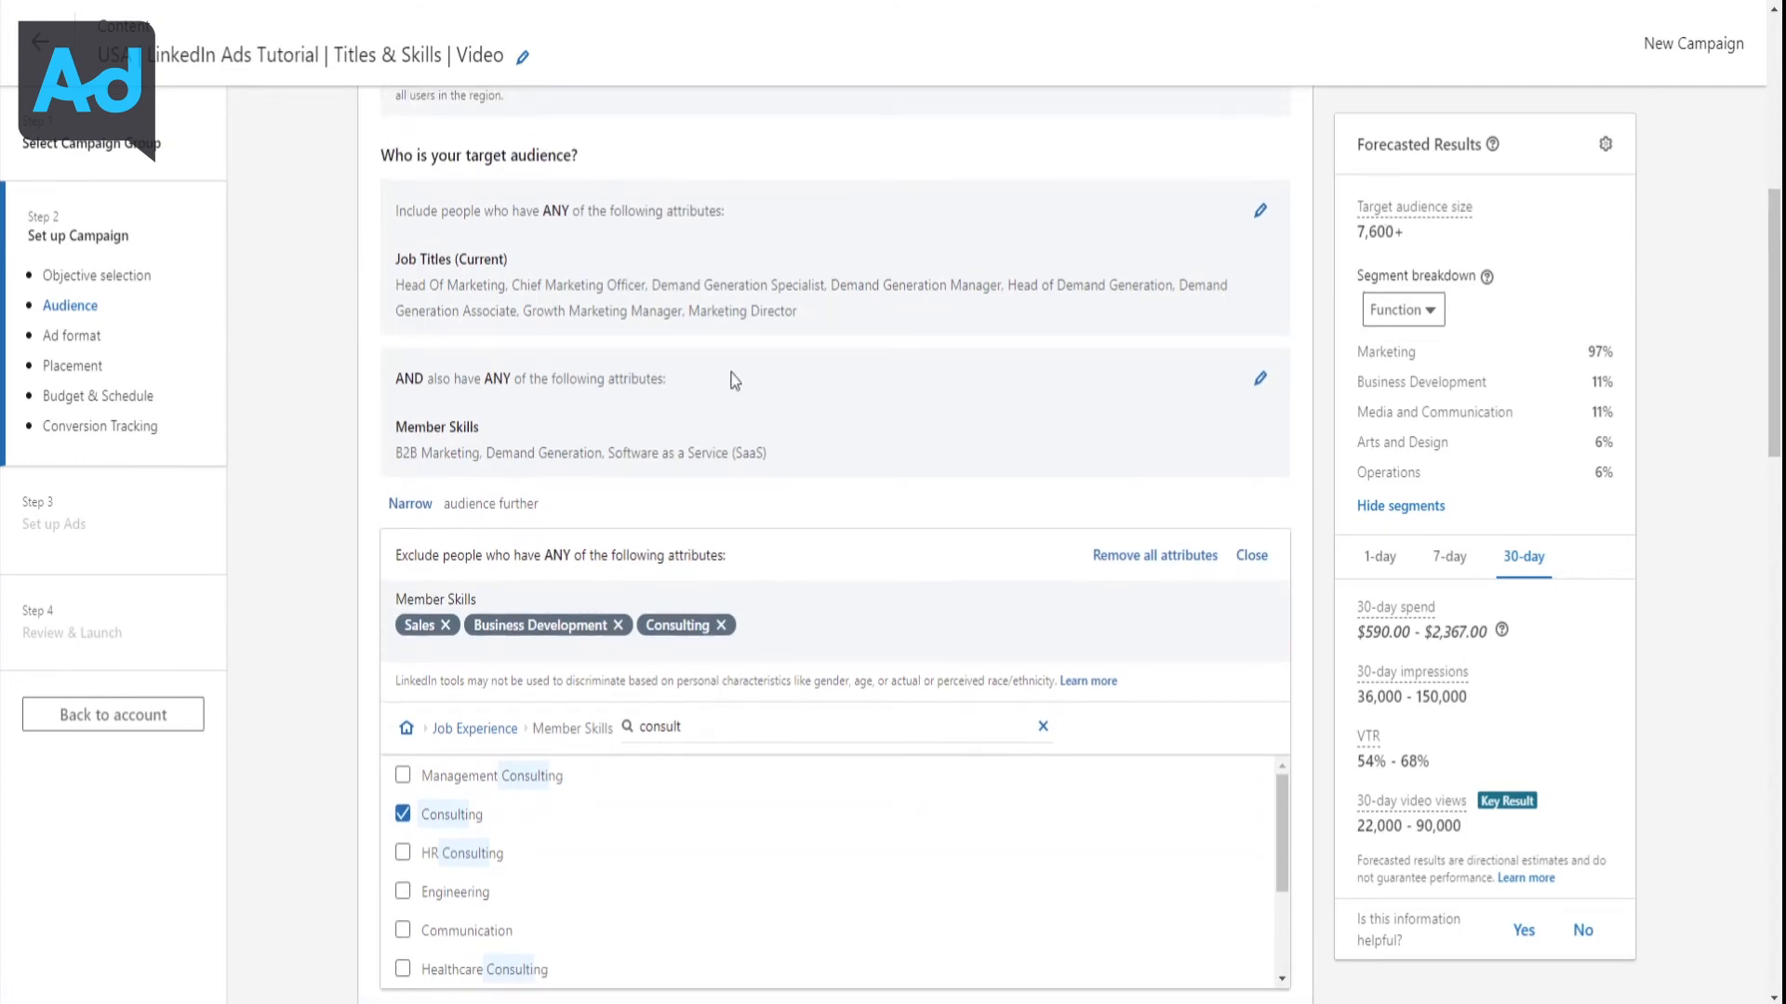
pyautogui.scroll(-1, 869, 368)
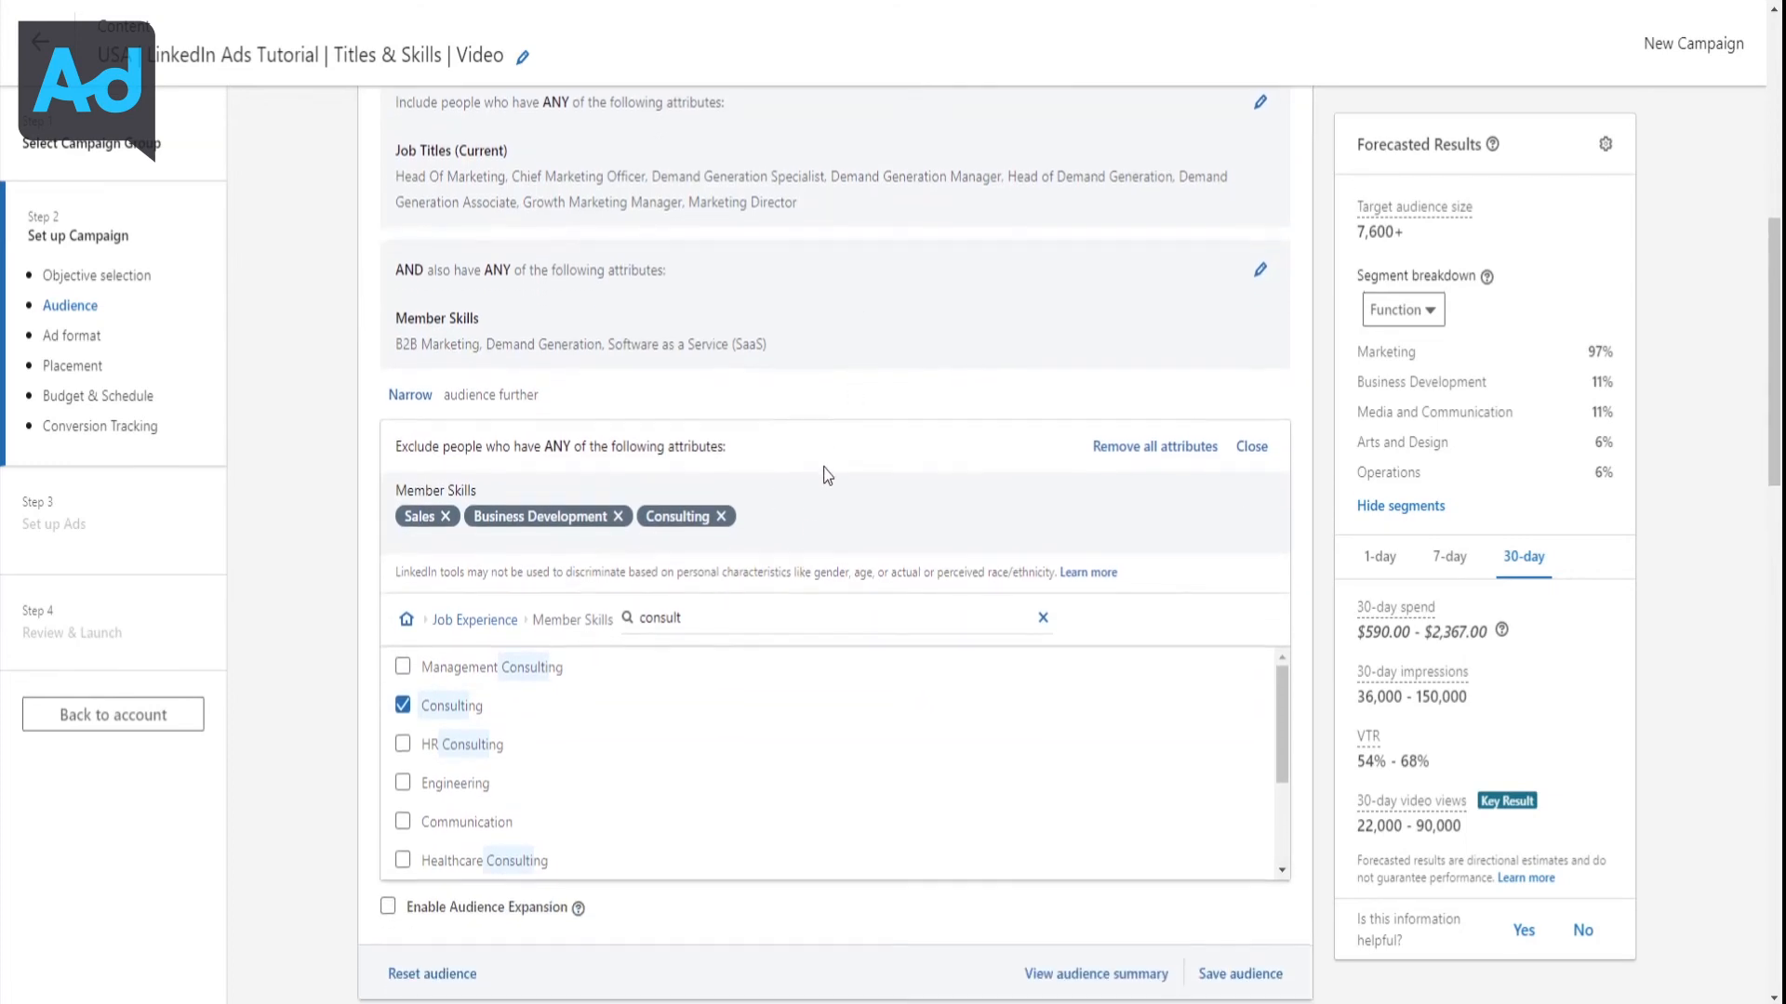
pyautogui.scroll(-1, 823, 472)
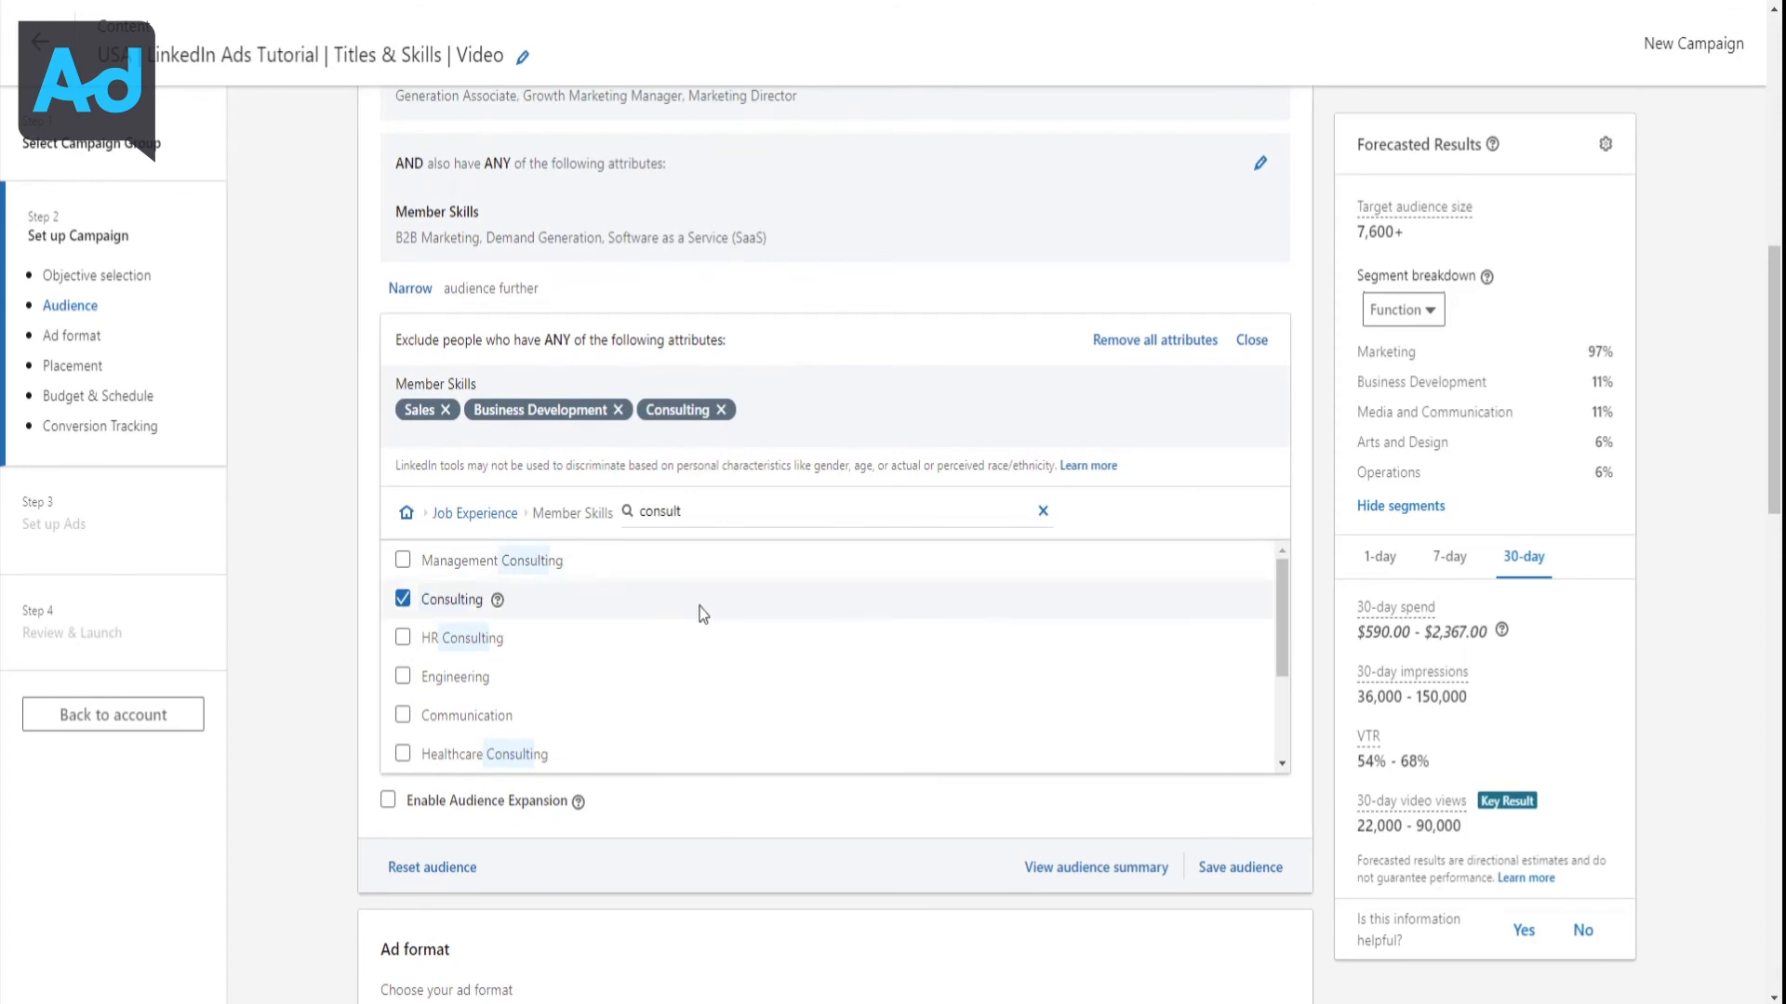
pyautogui.click(721, 410)
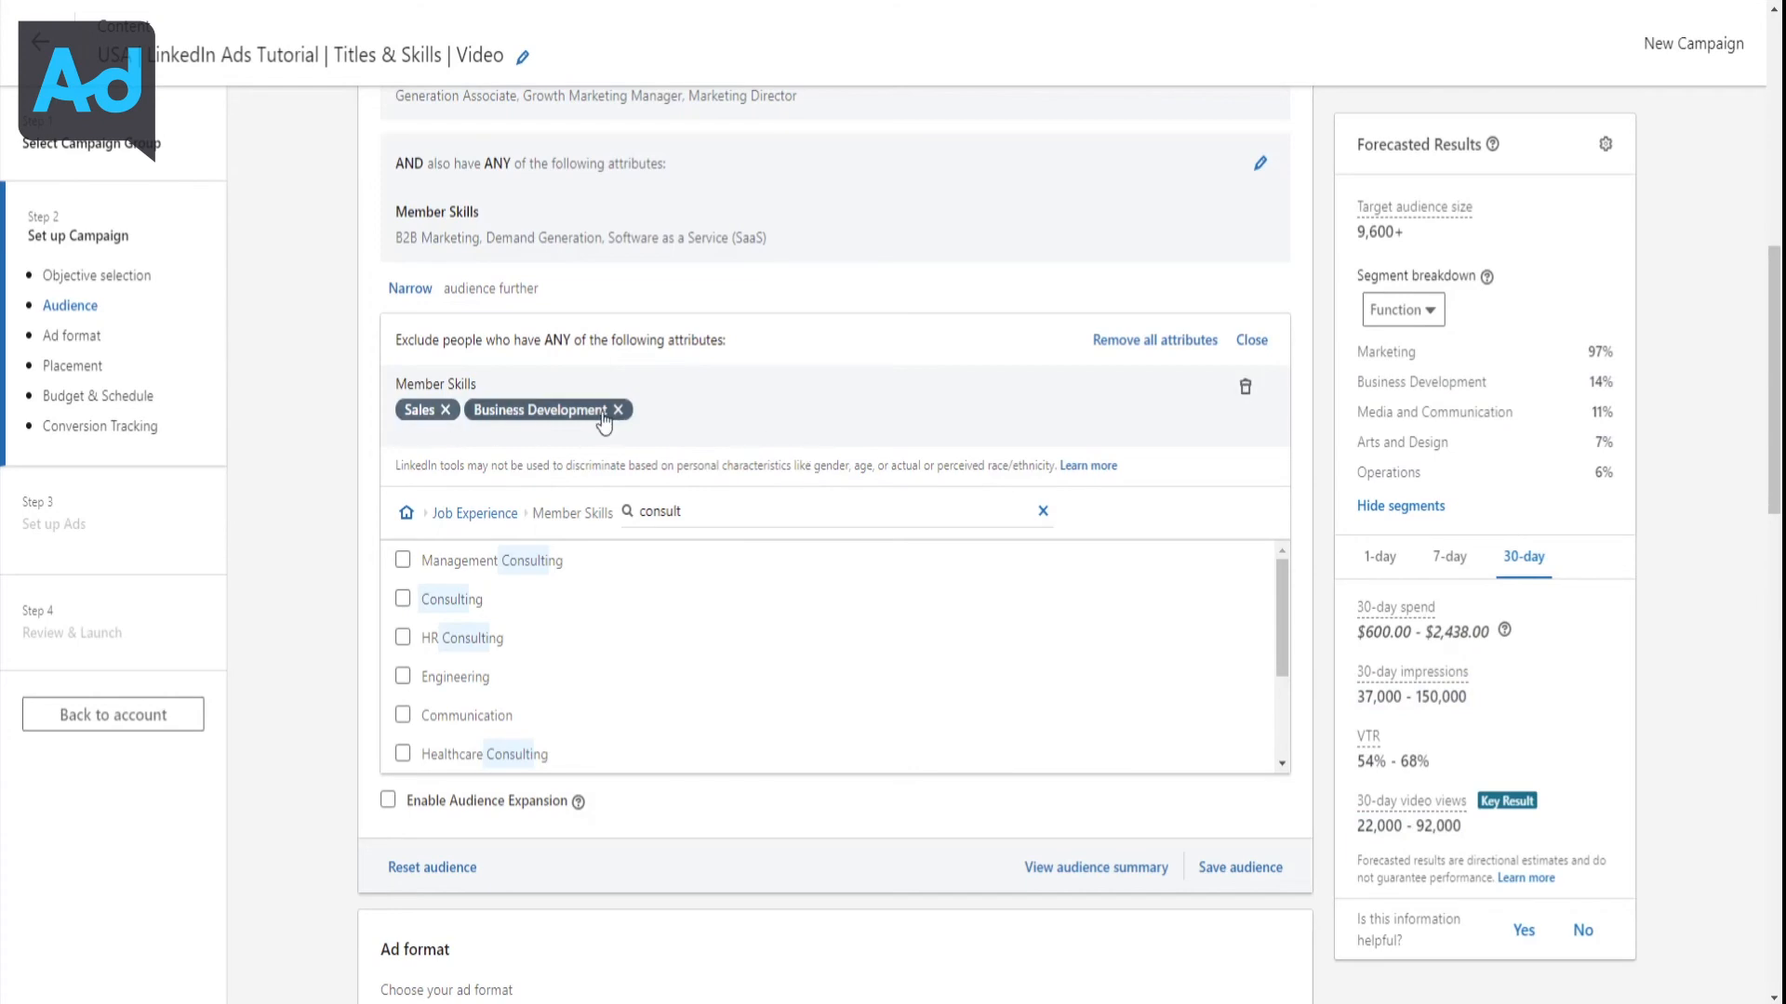
# Close the exclusion criteria and check the forecasted target audience size
pyautogui.click(1252, 340)
pyautogui.scroll(3, 507, 384)
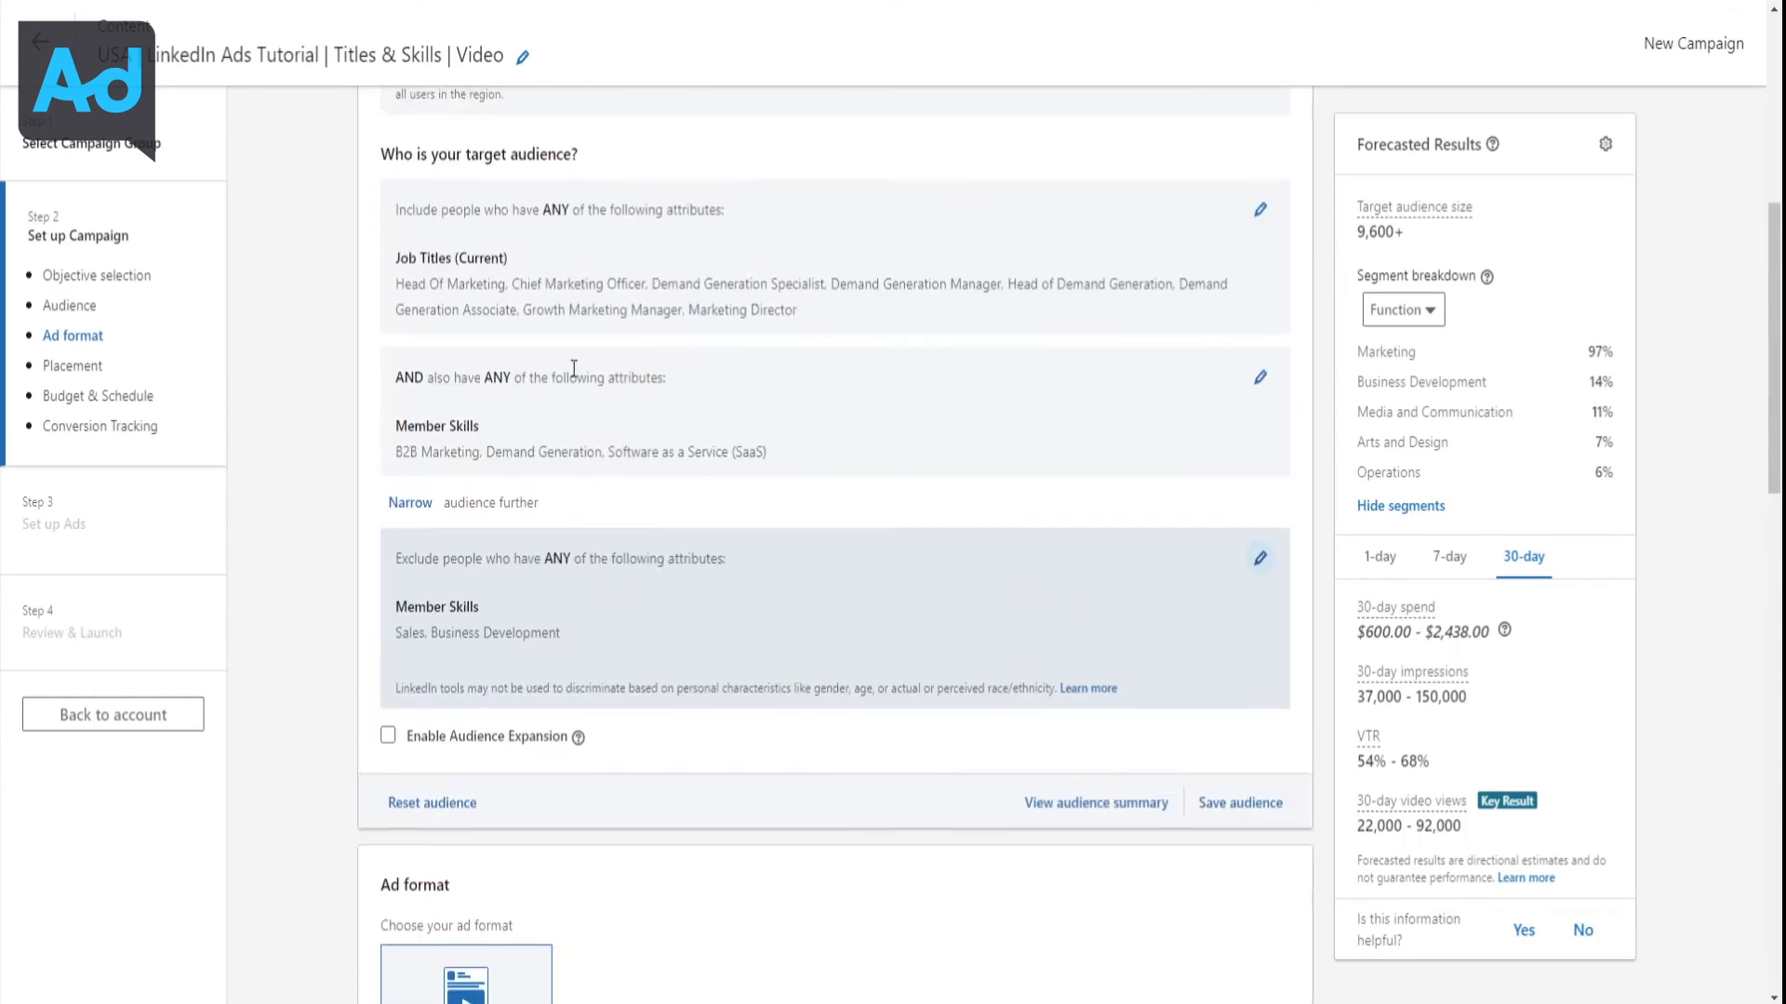
pyautogui.tripleClick(1386, 235)
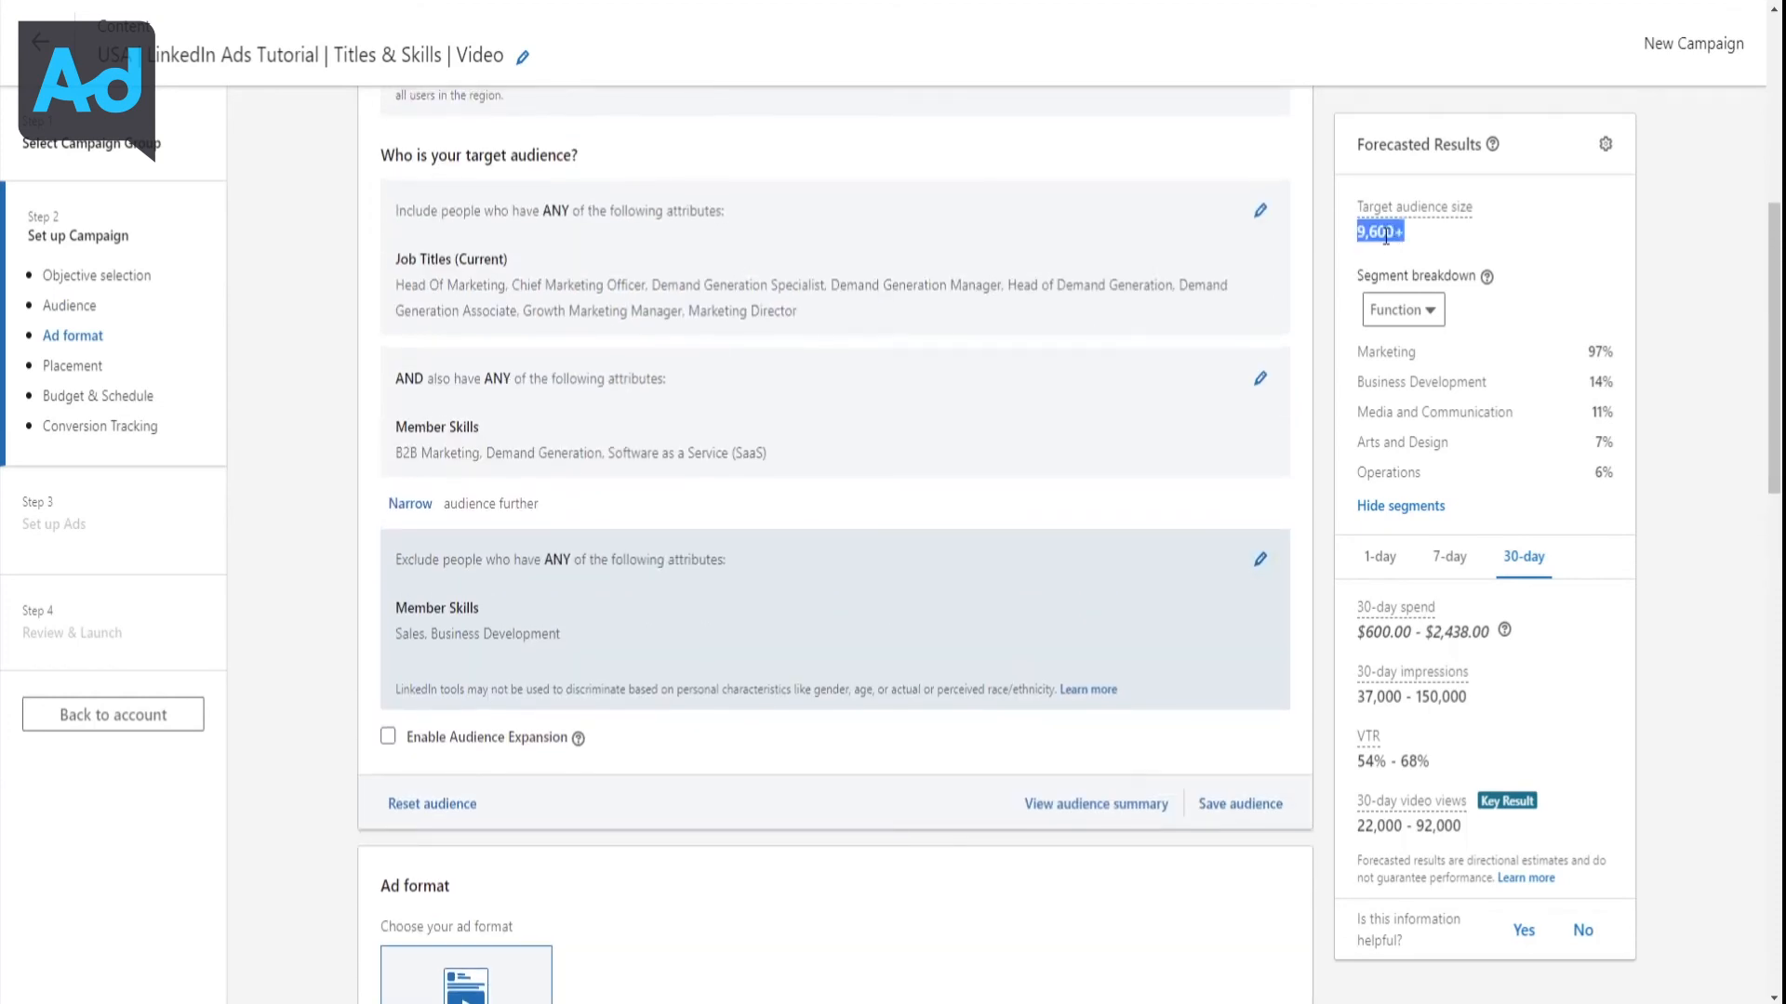
pyautogui.click(335, 287)
# Remove all job titles from the included audience attributes and dismiss the notice
pyautogui.click(1260, 219)
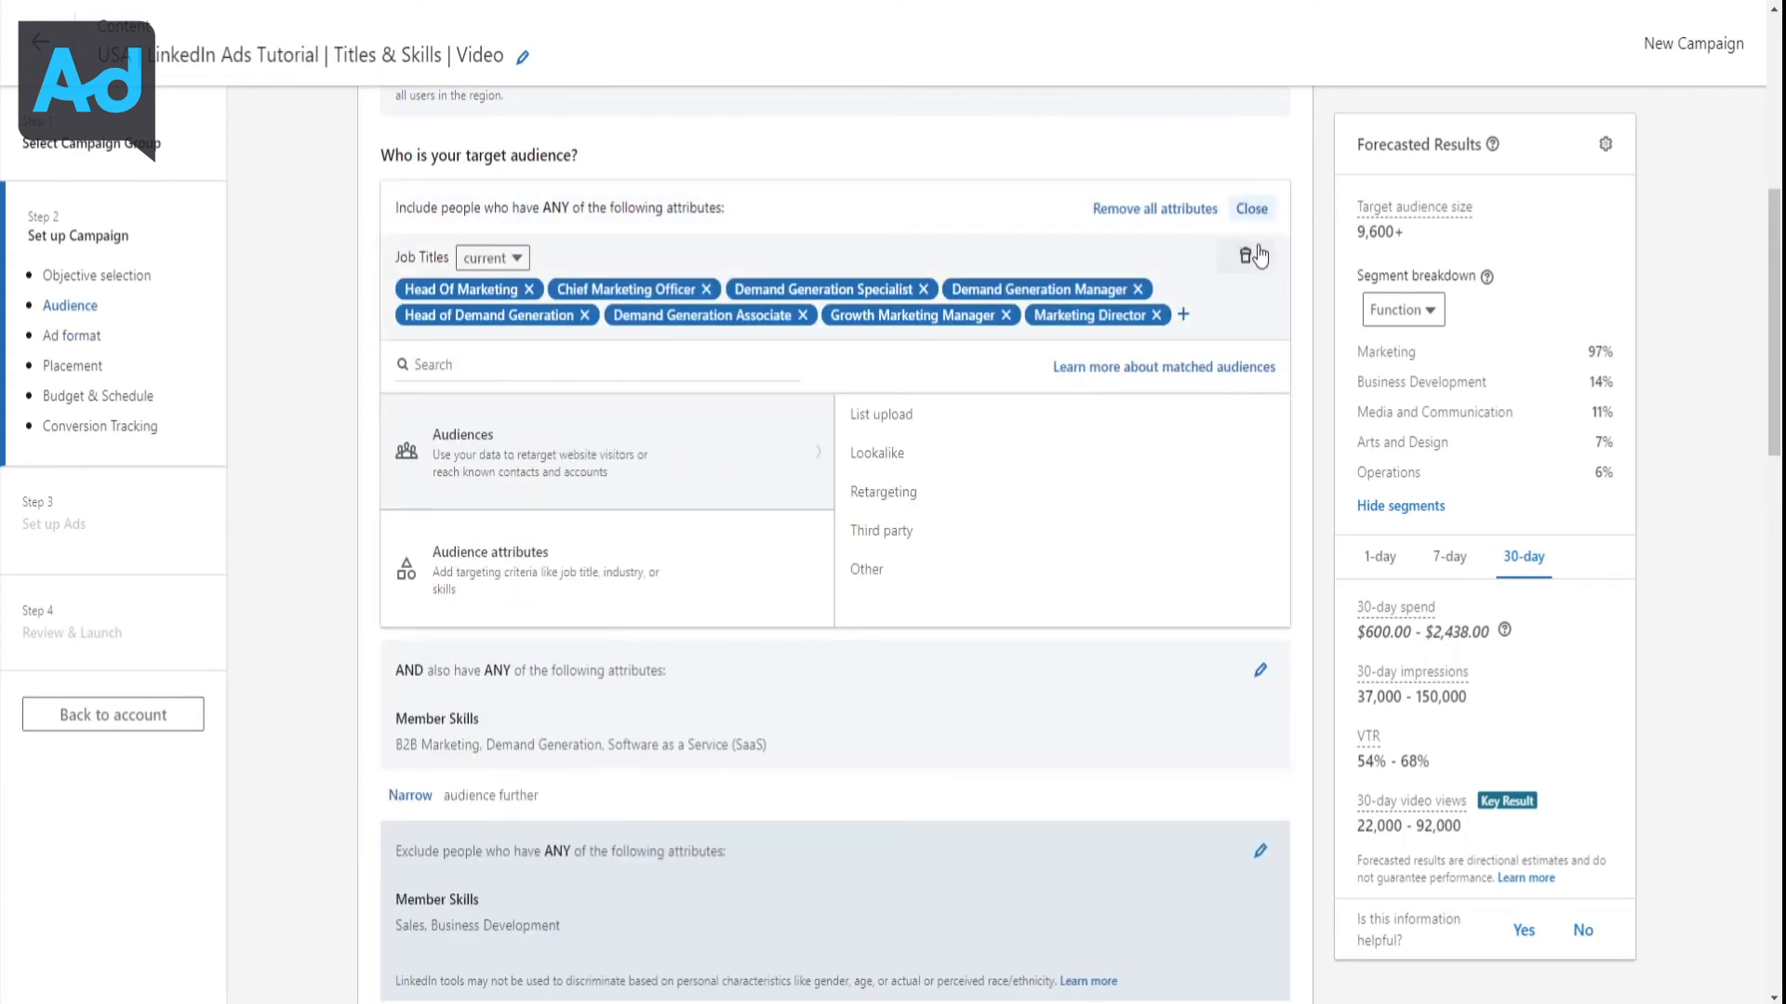
pyautogui.click(1248, 256)
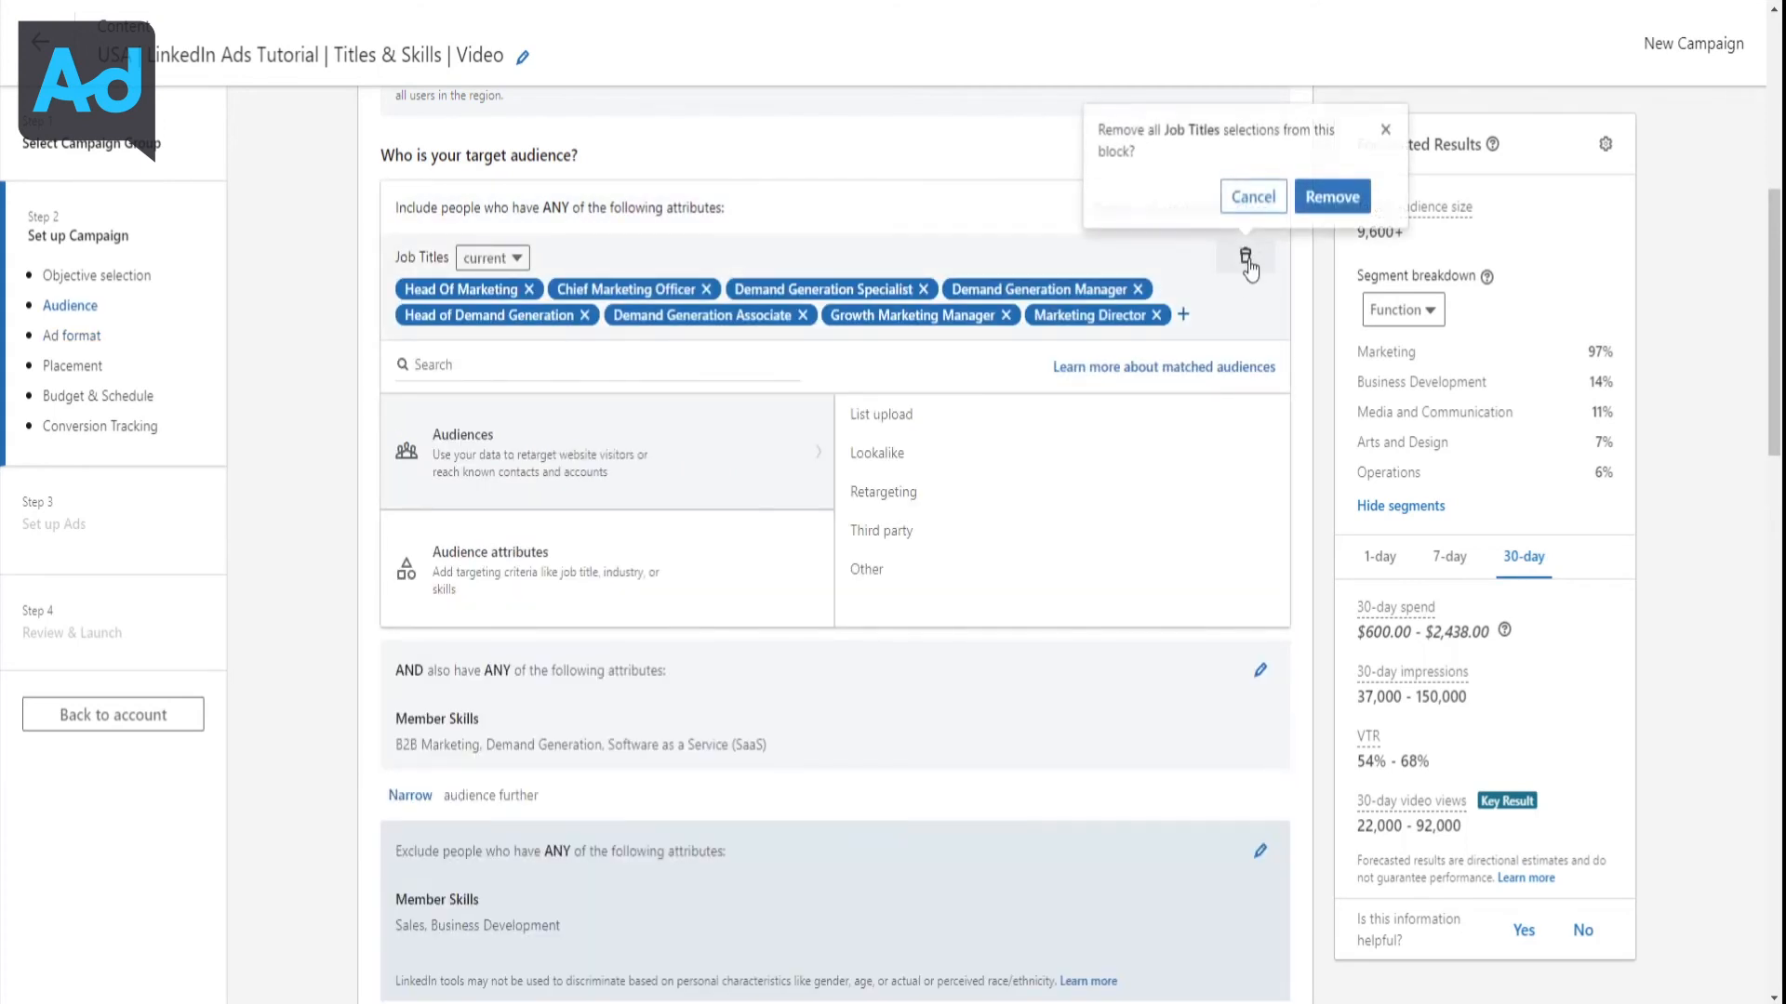
pyautogui.click(1334, 197)
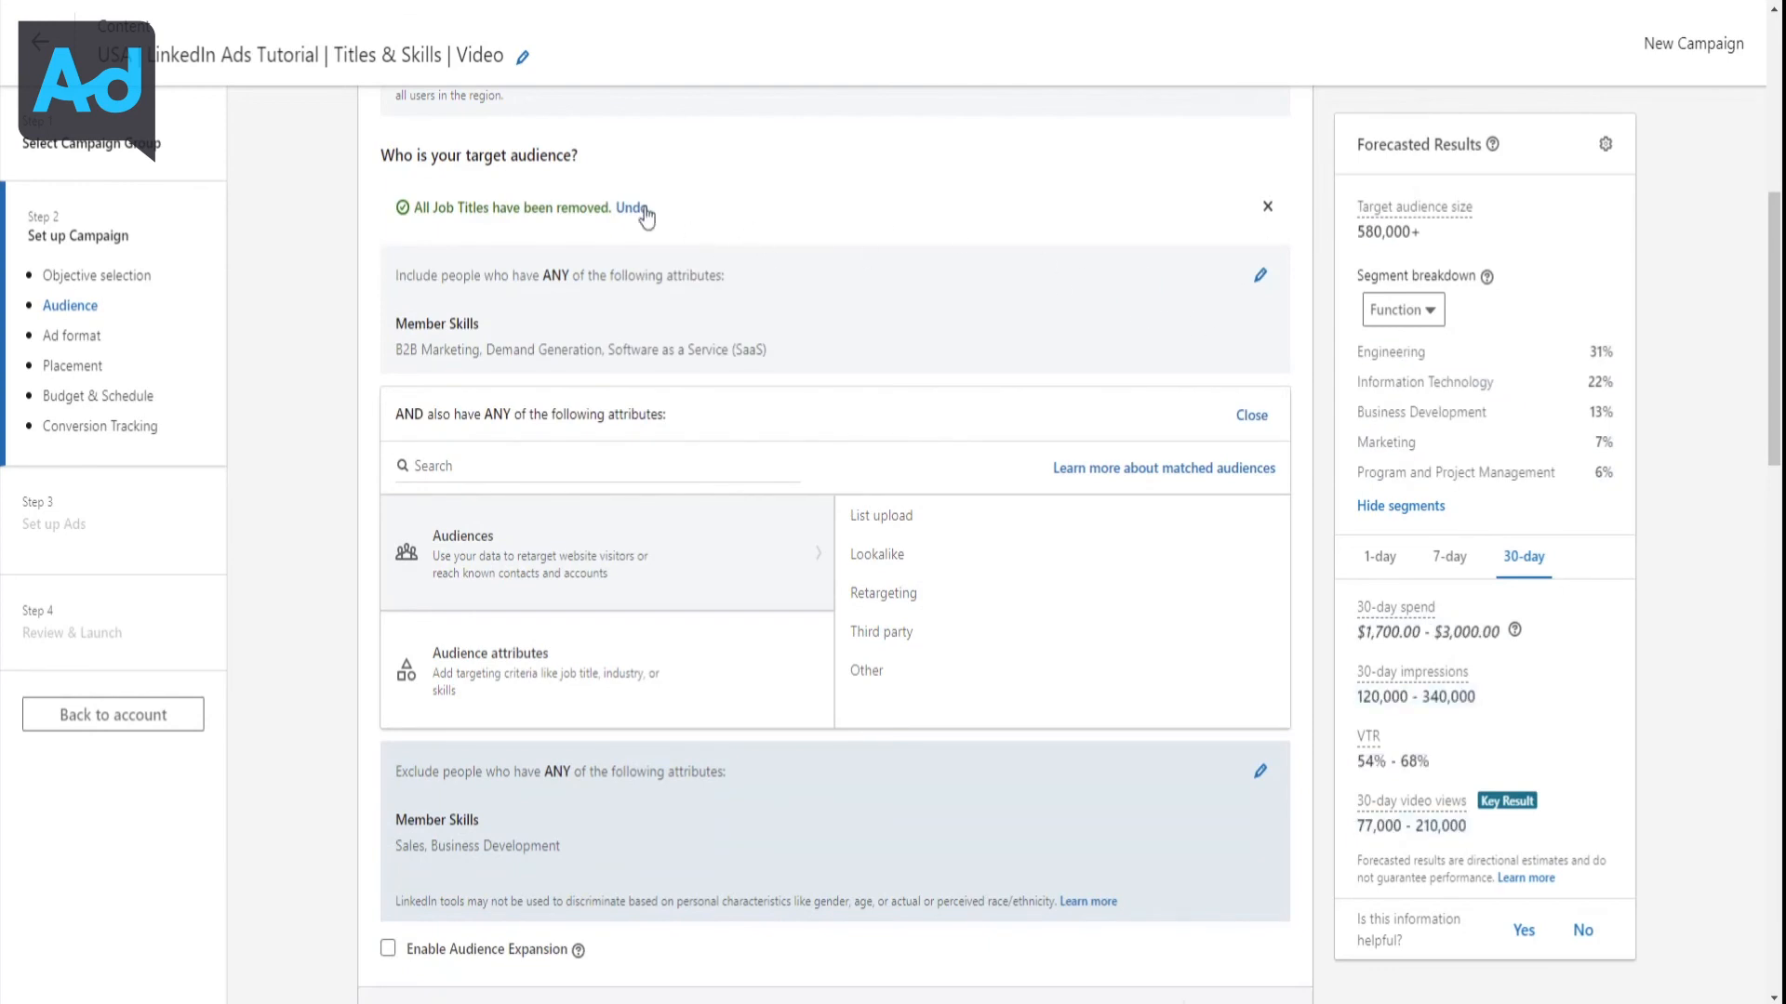
pyautogui.click(1266, 206)
# Narrow the audience to people with the job function Marketing and close the criteria block
pyautogui.click(725, 606)
pyautogui.click(930, 566)
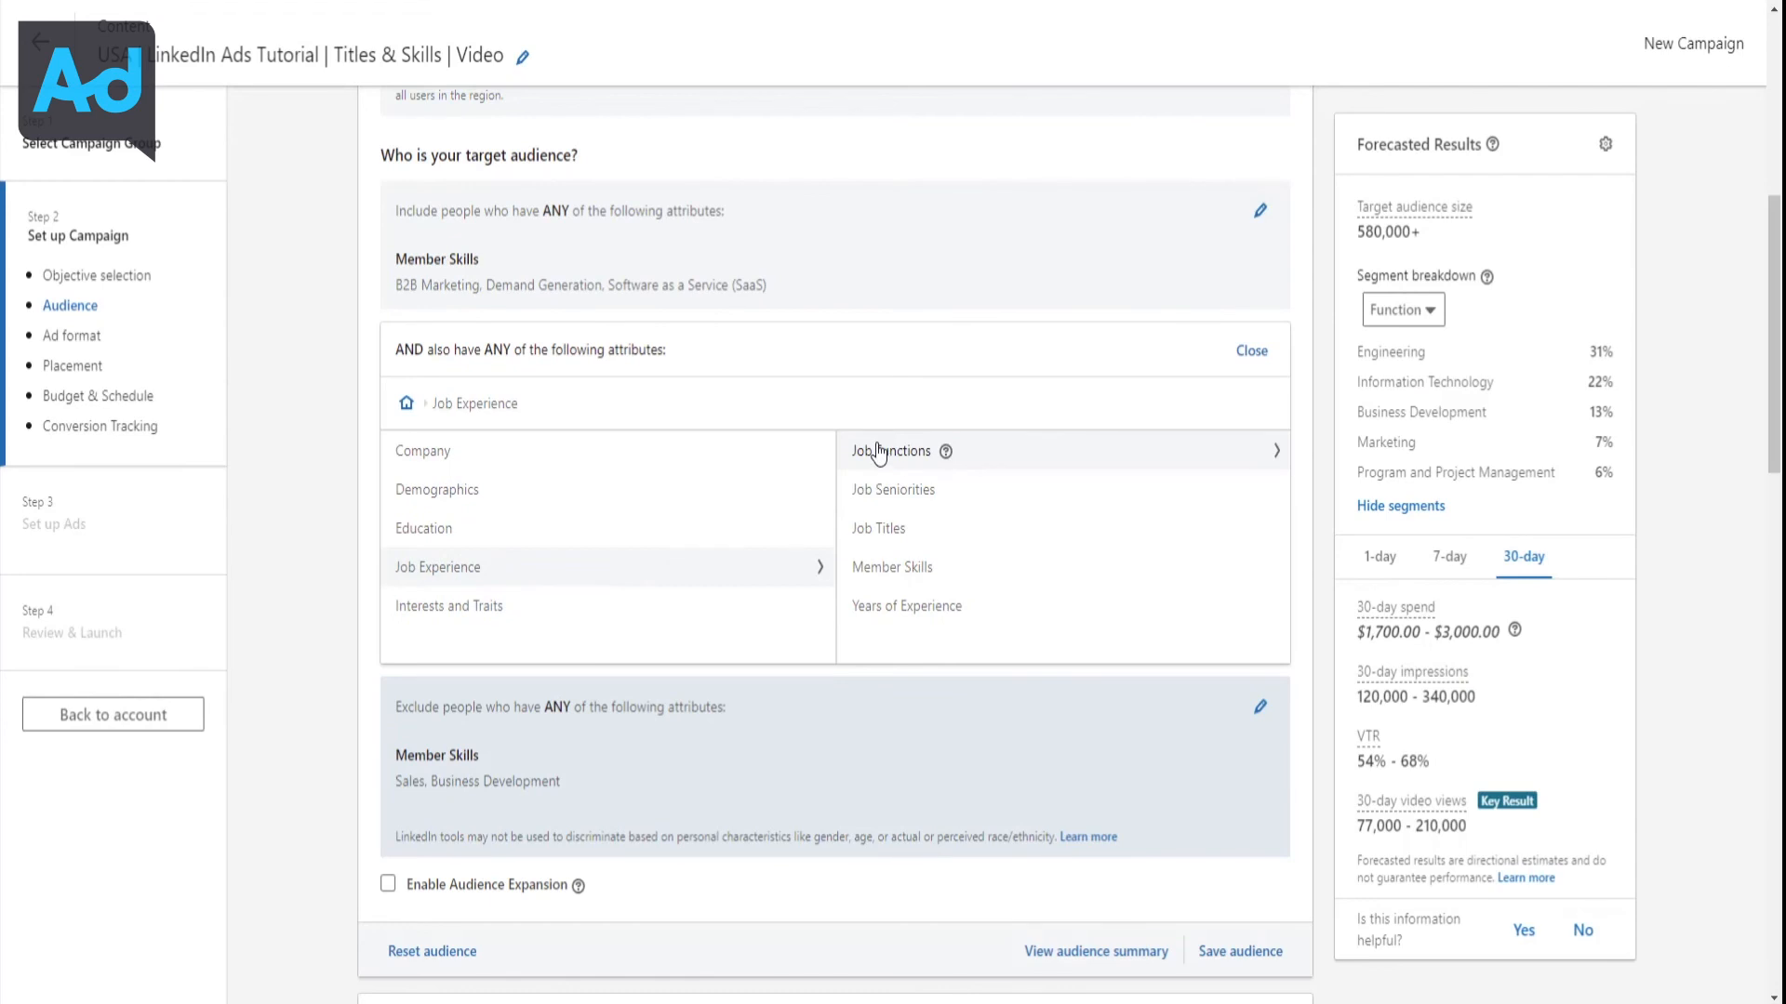
pyautogui.click(871, 451)
pyautogui.write('market')
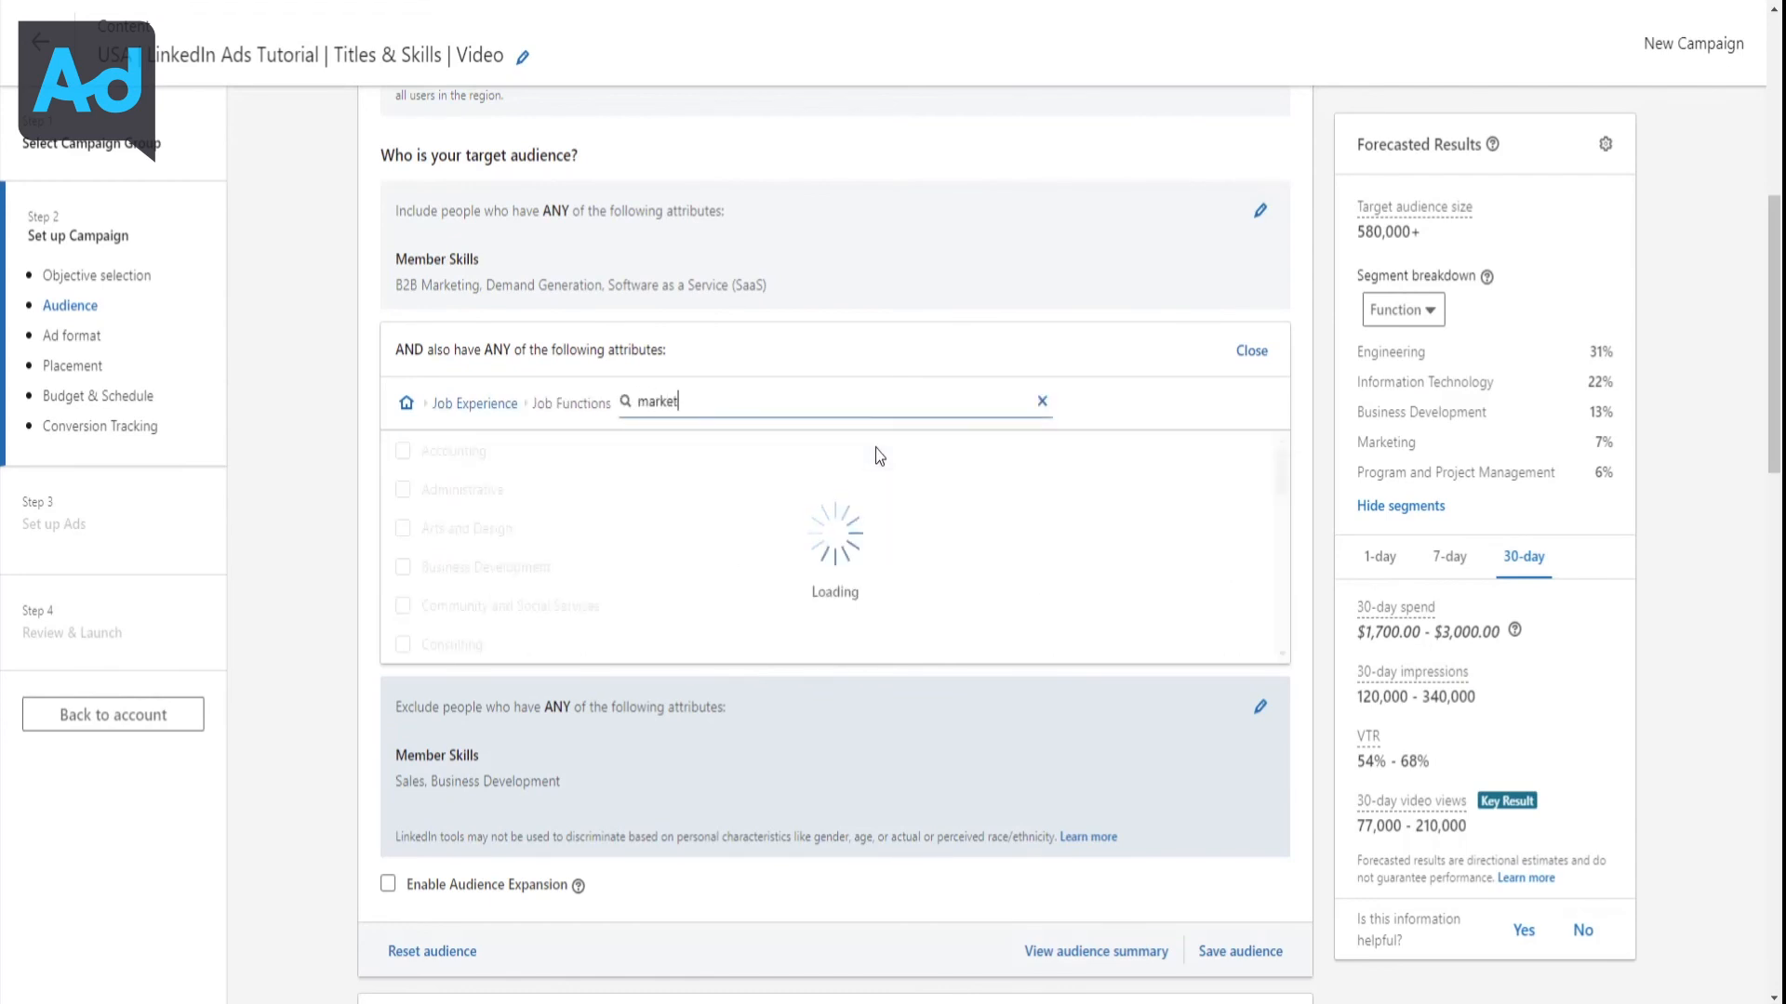
pyautogui.click(625, 442)
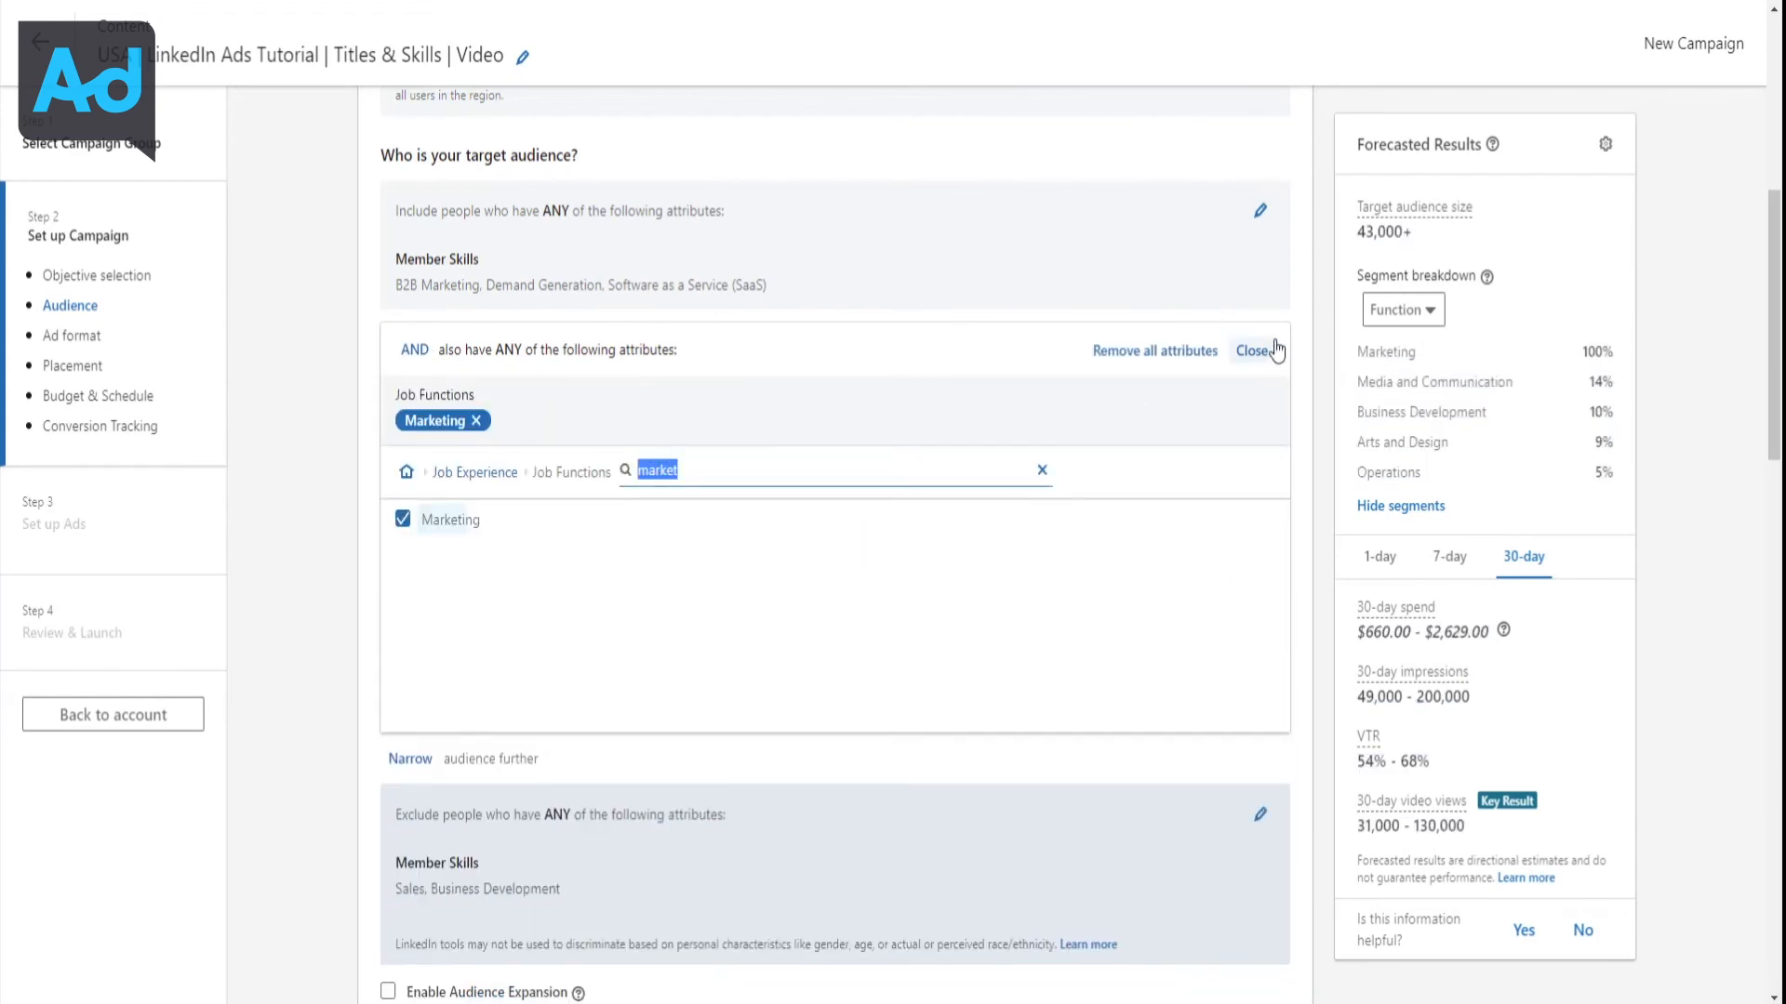
pyautogui.click(1250, 352)
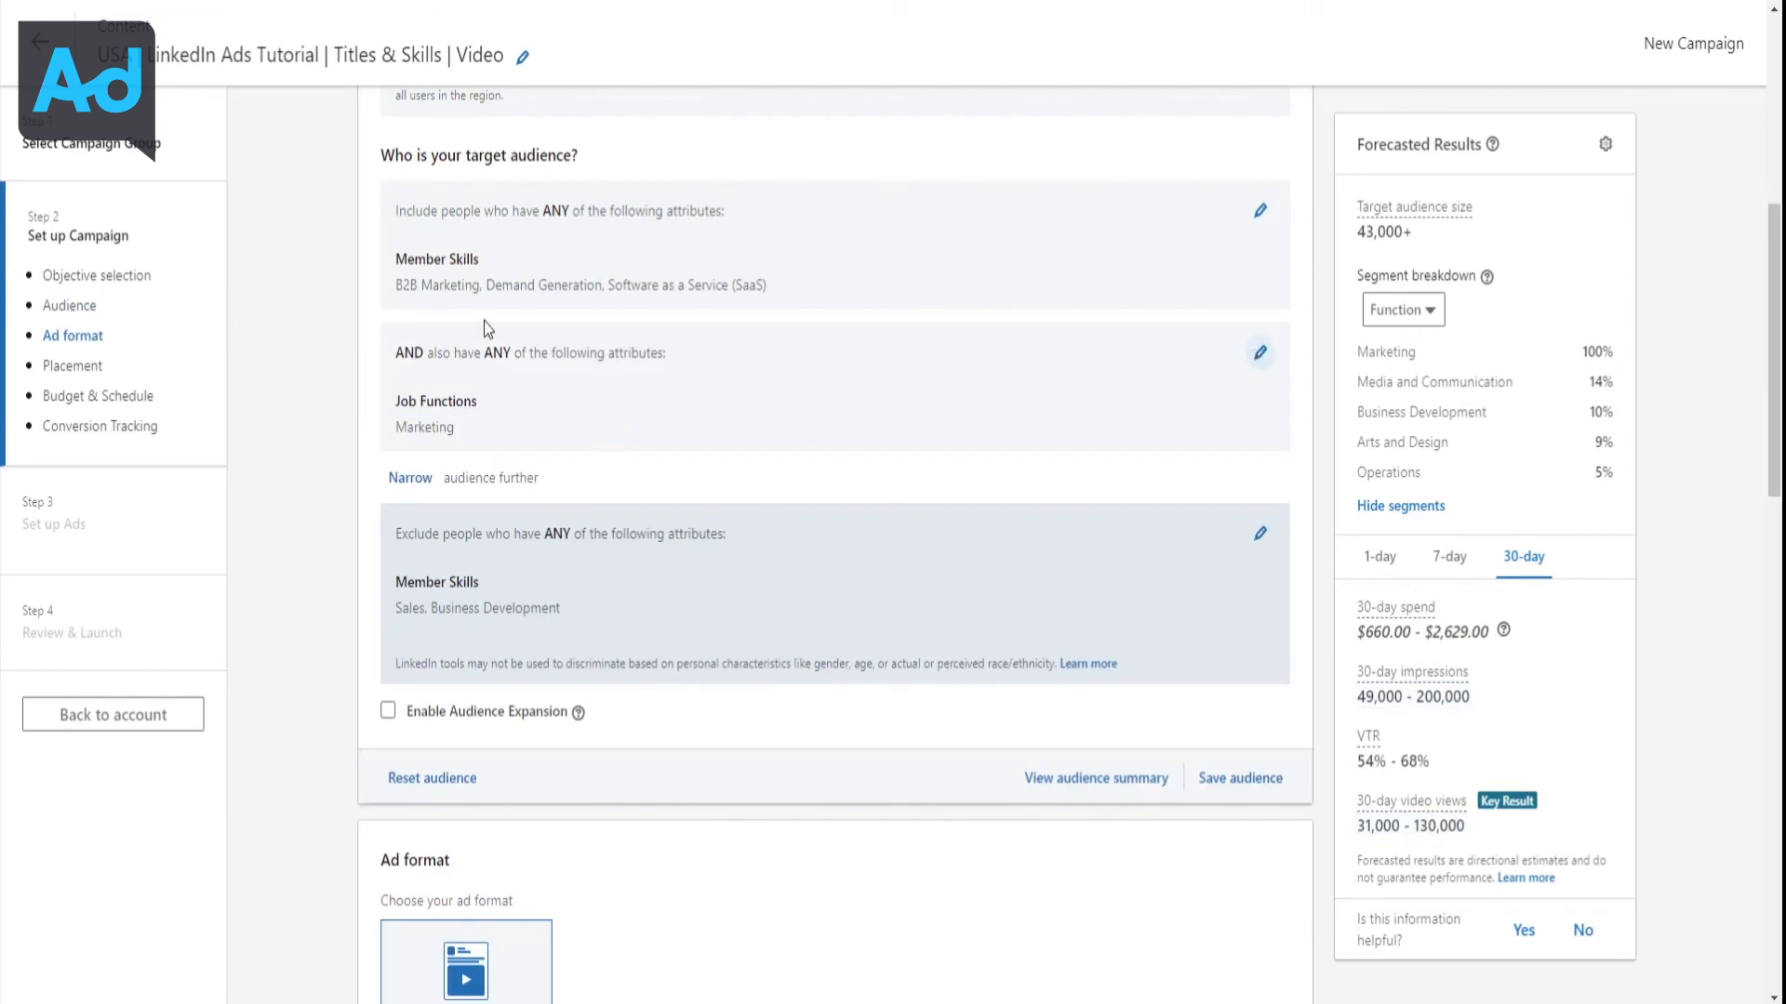
# Reopen the job function criteria and add the job seniorities Senior and Manager
pyautogui.moveTo(396, 285); pyautogui.dragTo(818, 290)
pyautogui.click(775, 296)
pyautogui.click(440, 491)
pyautogui.click(570, 679)
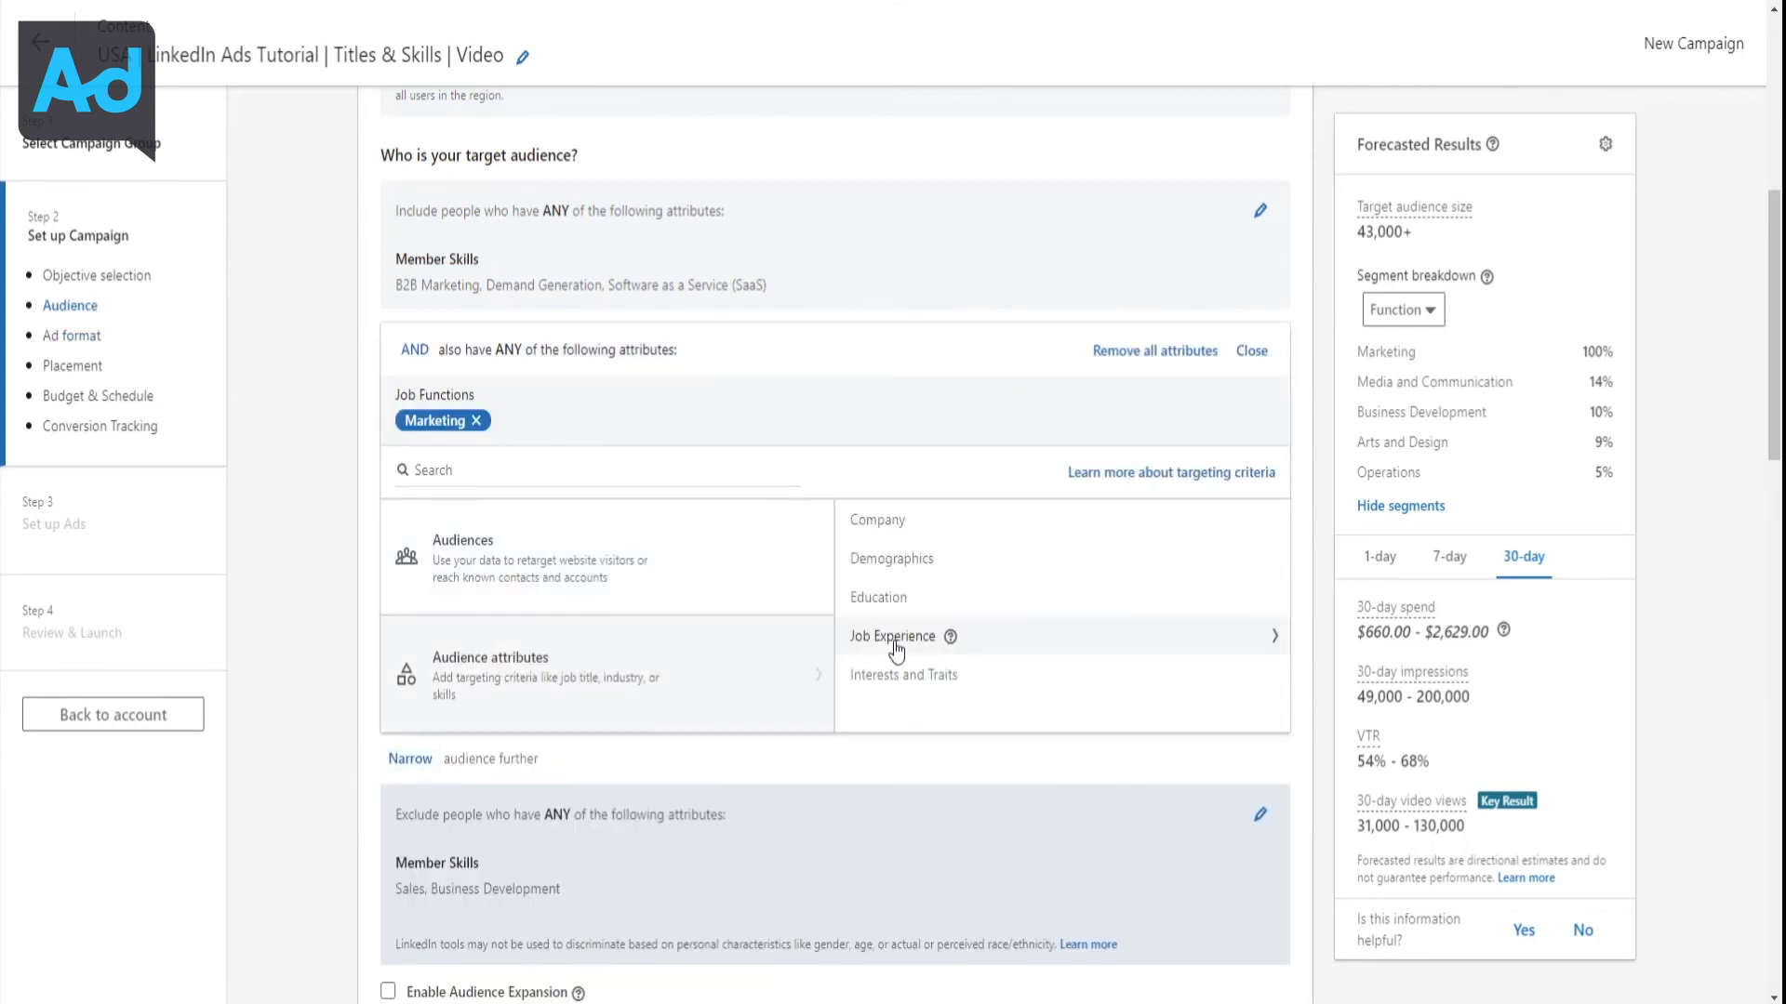
pyautogui.click(889, 649)
pyautogui.click(888, 640)
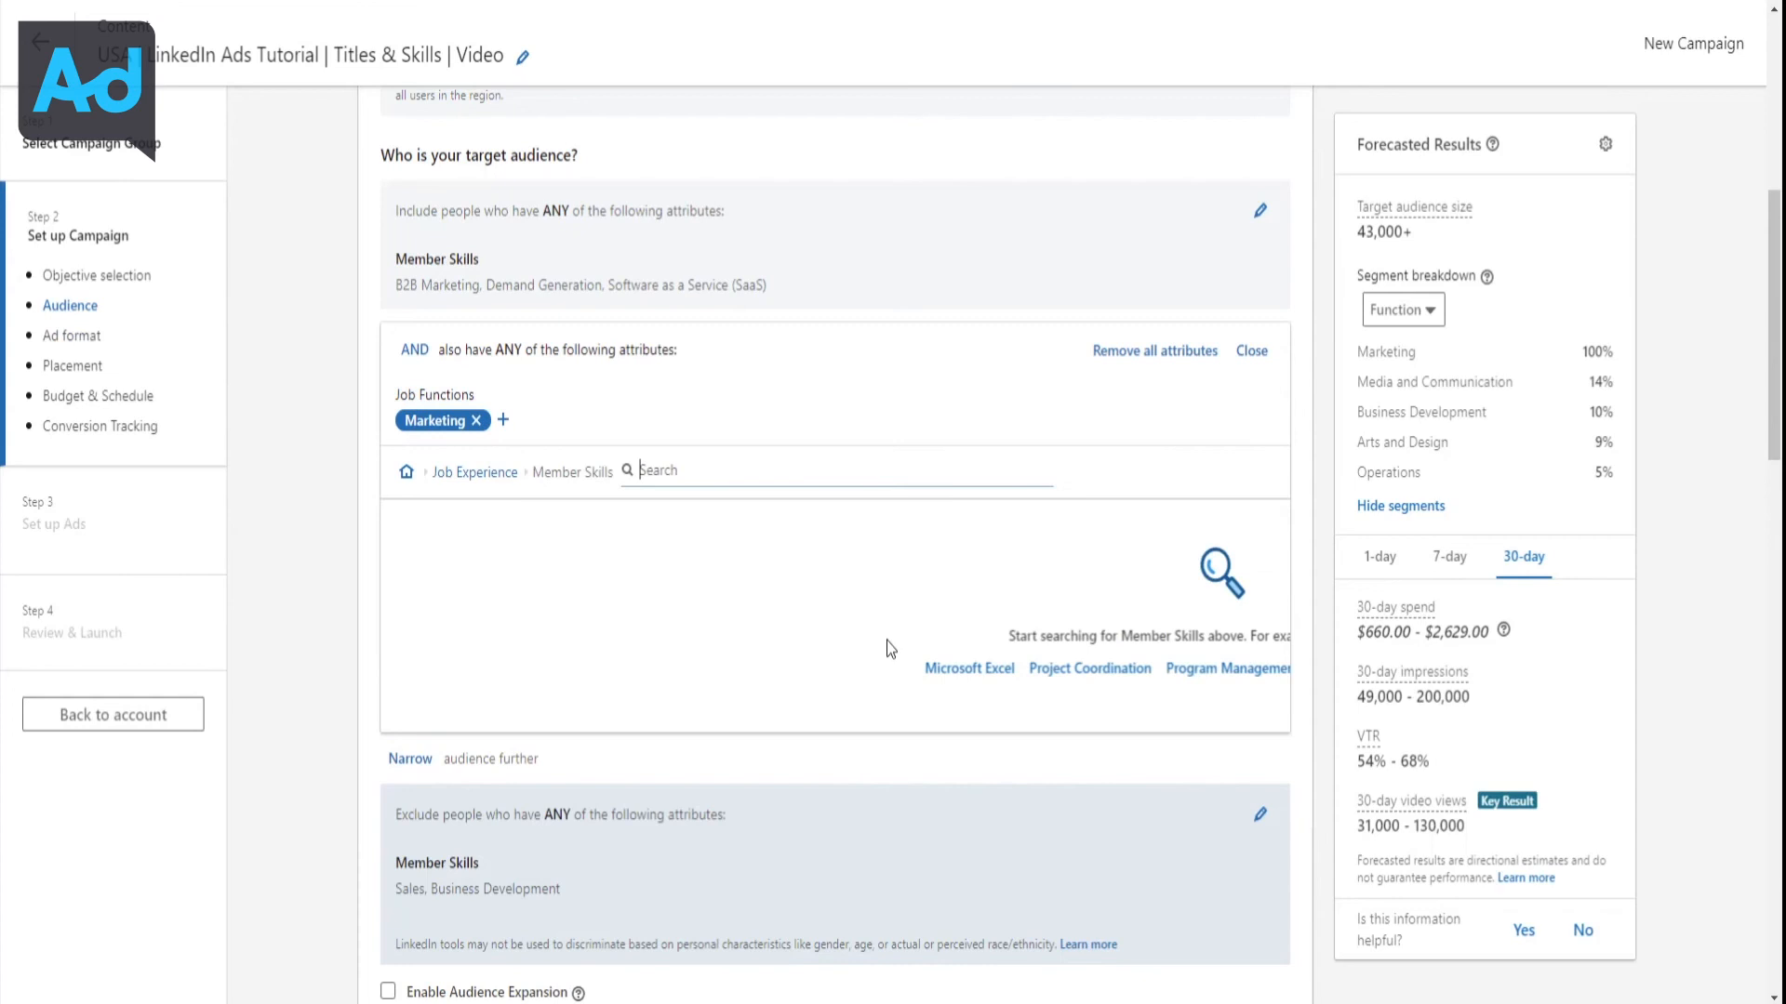
pyautogui.click(509, 476)
pyautogui.click(870, 561)
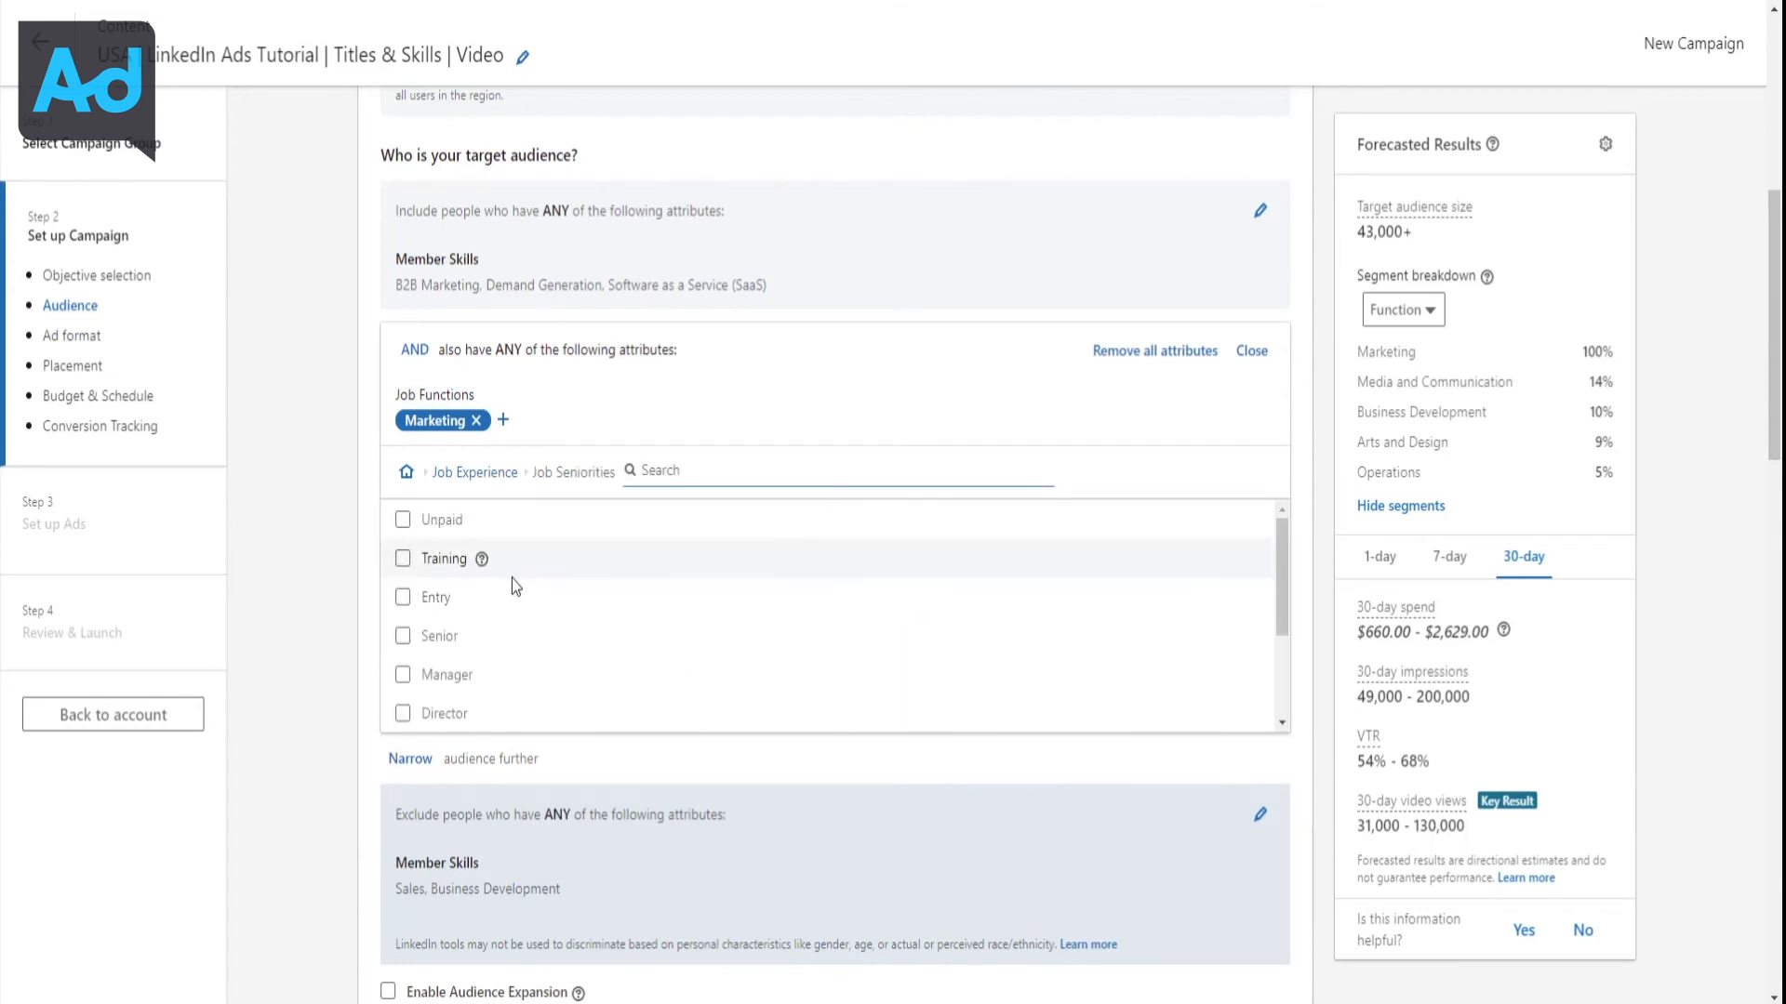
pyautogui.click(522, 637)
pyautogui.click(530, 740)
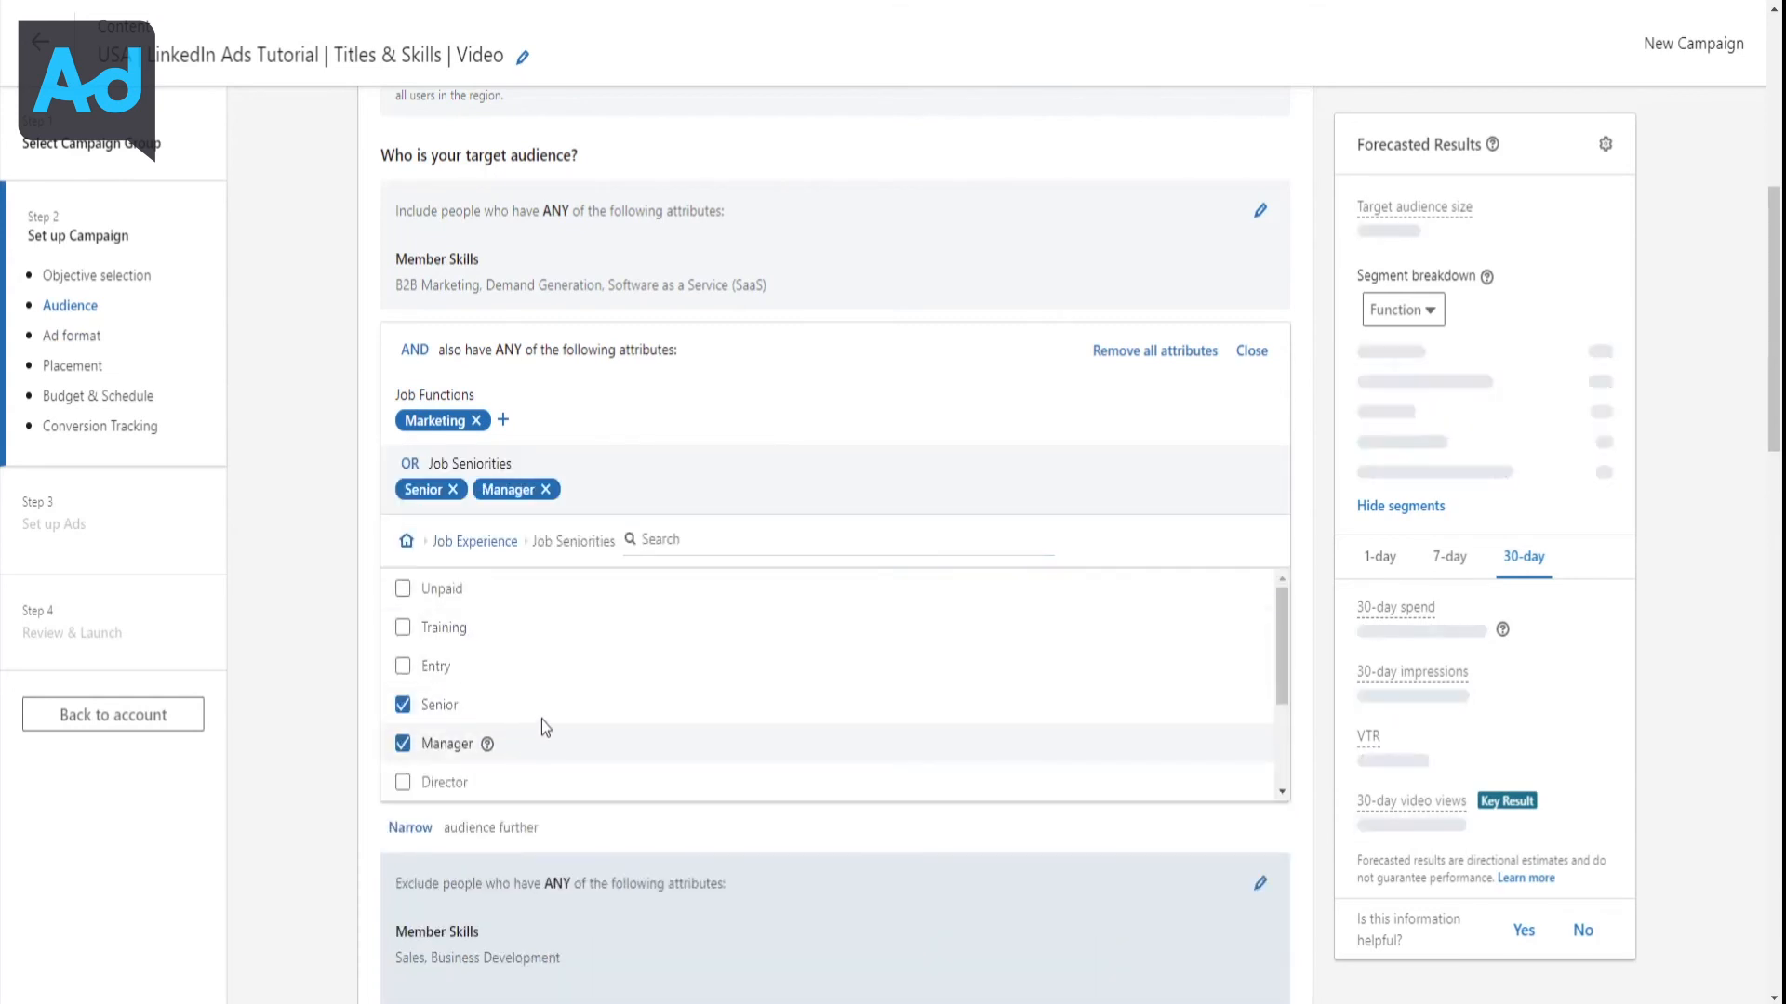
# Add the job seniorities VP, Director and CXO to the same narrowing criteria
pyautogui.scroll(-2, 519, 712)
pyautogui.click(519, 666)
pyautogui.click(530, 627)
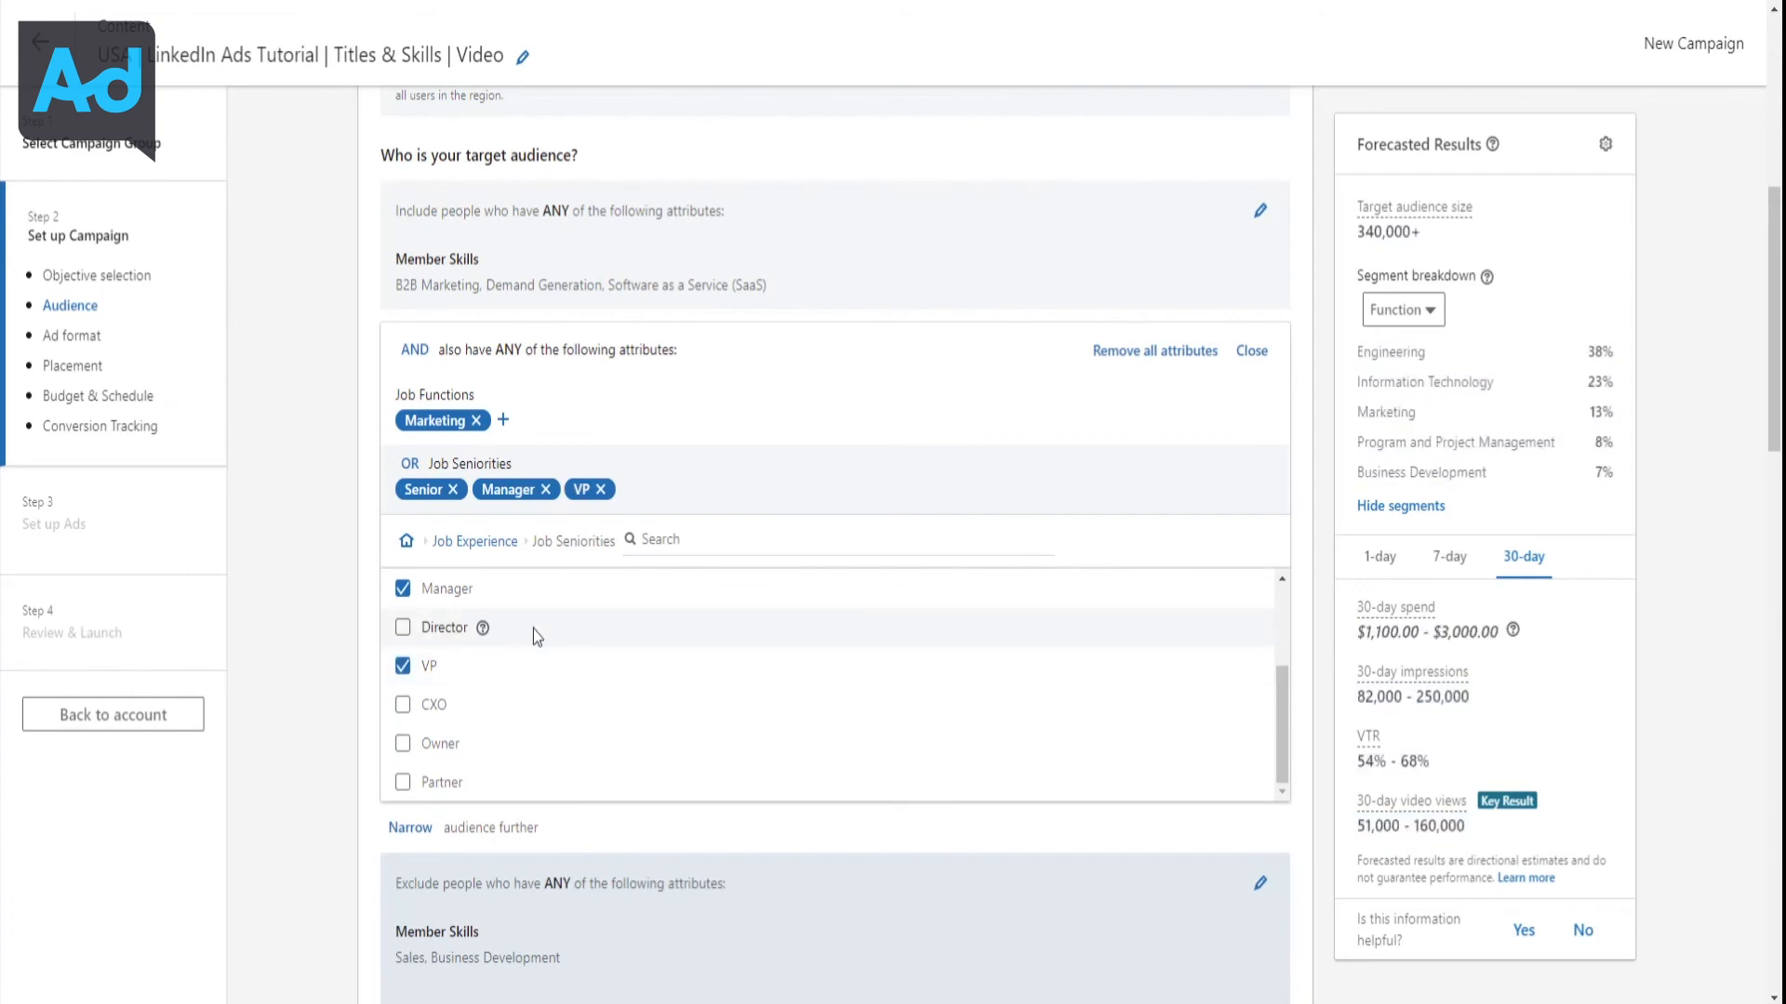
pyautogui.click(528, 708)
pyautogui.scroll(-1, 558, 746)
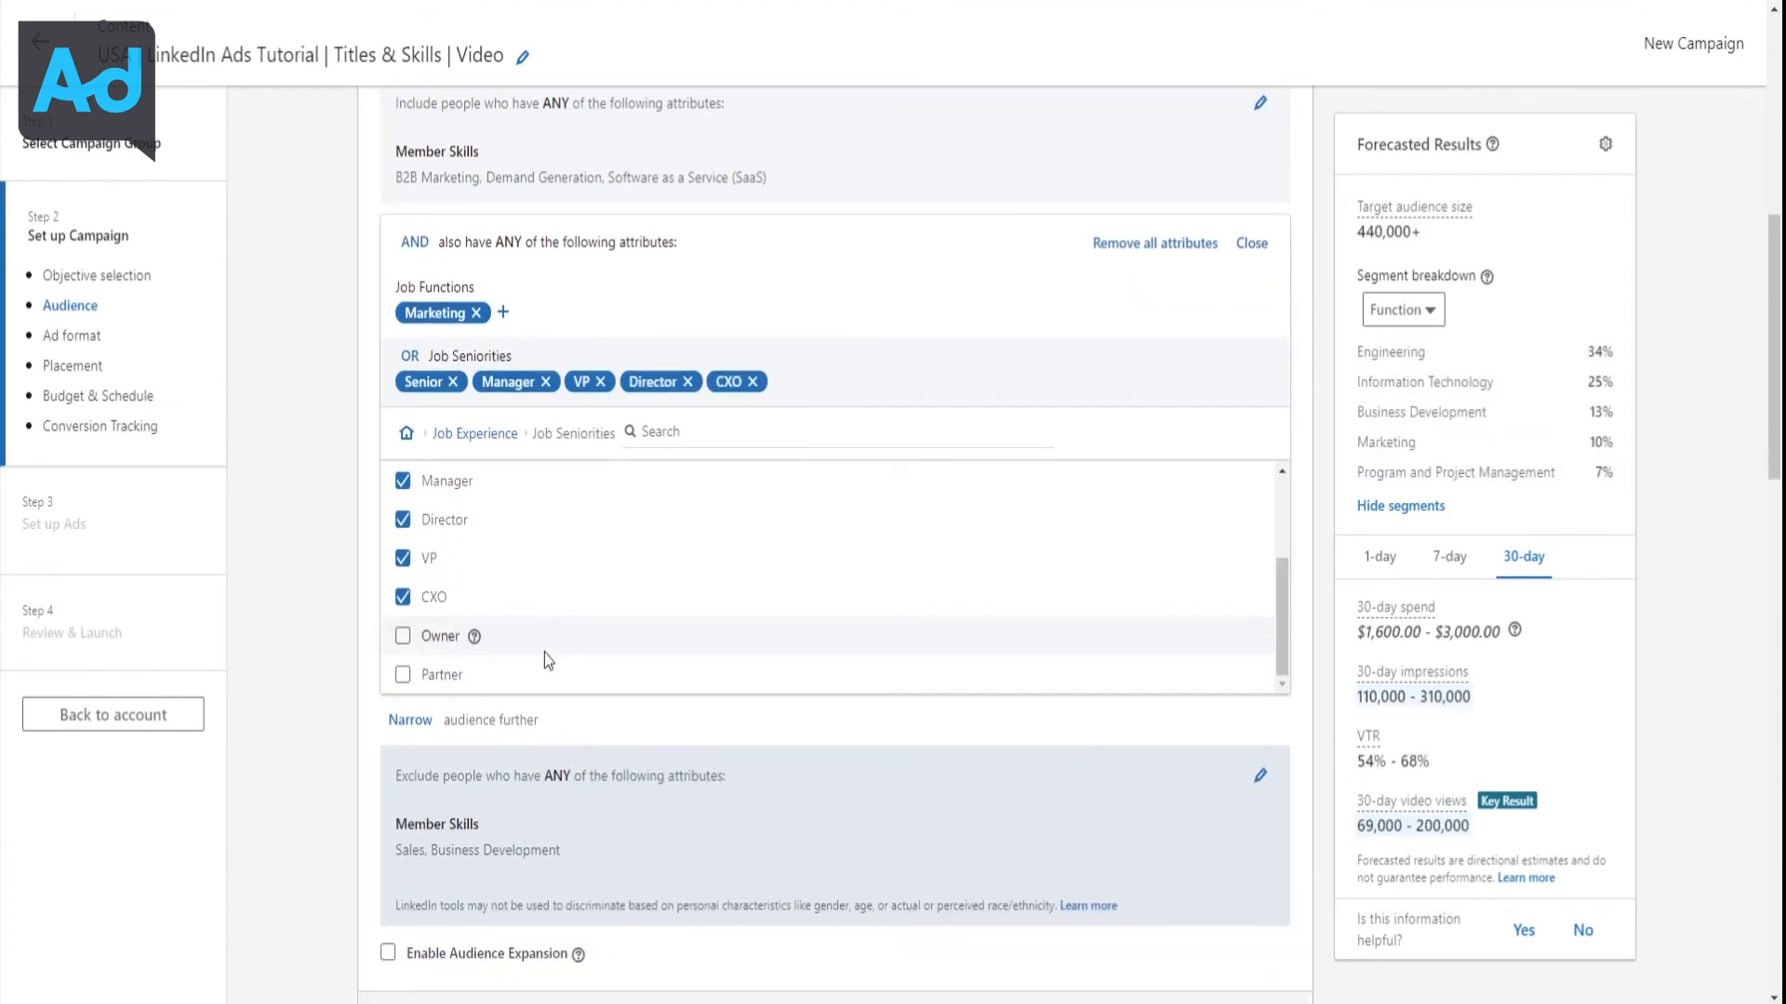
pyautogui.scroll(3, 558, 636)
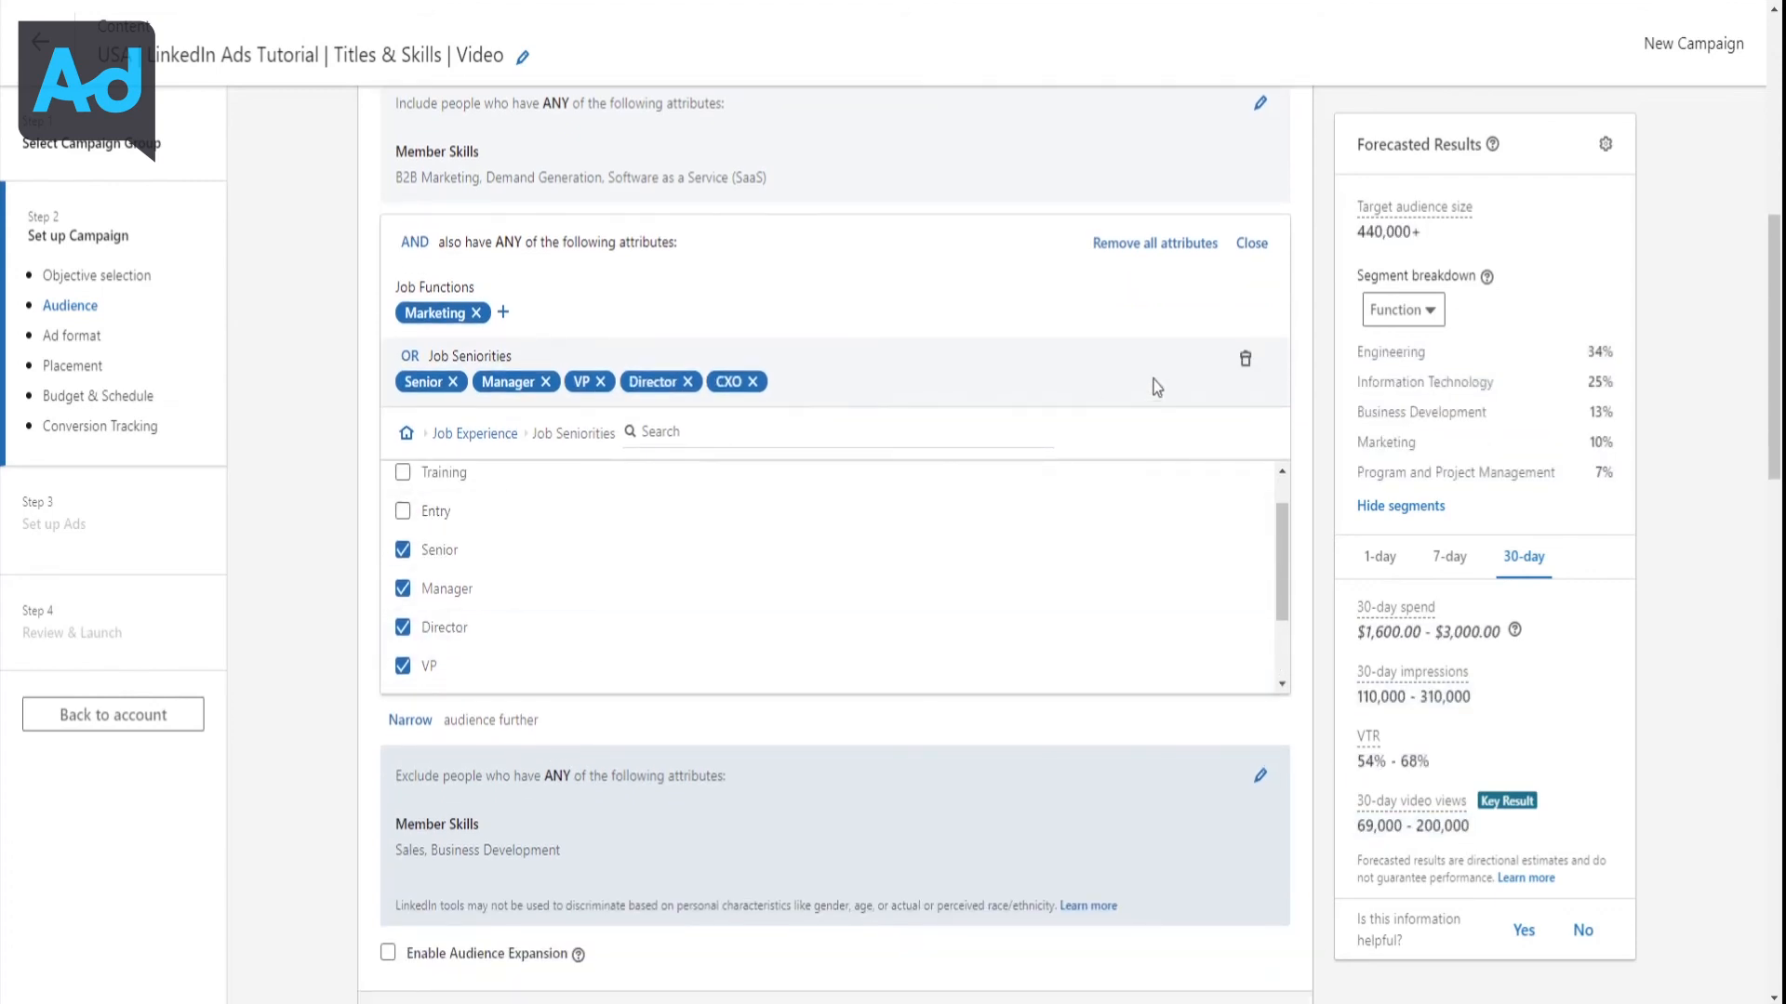
pyautogui.scroll(1, 719, 320)
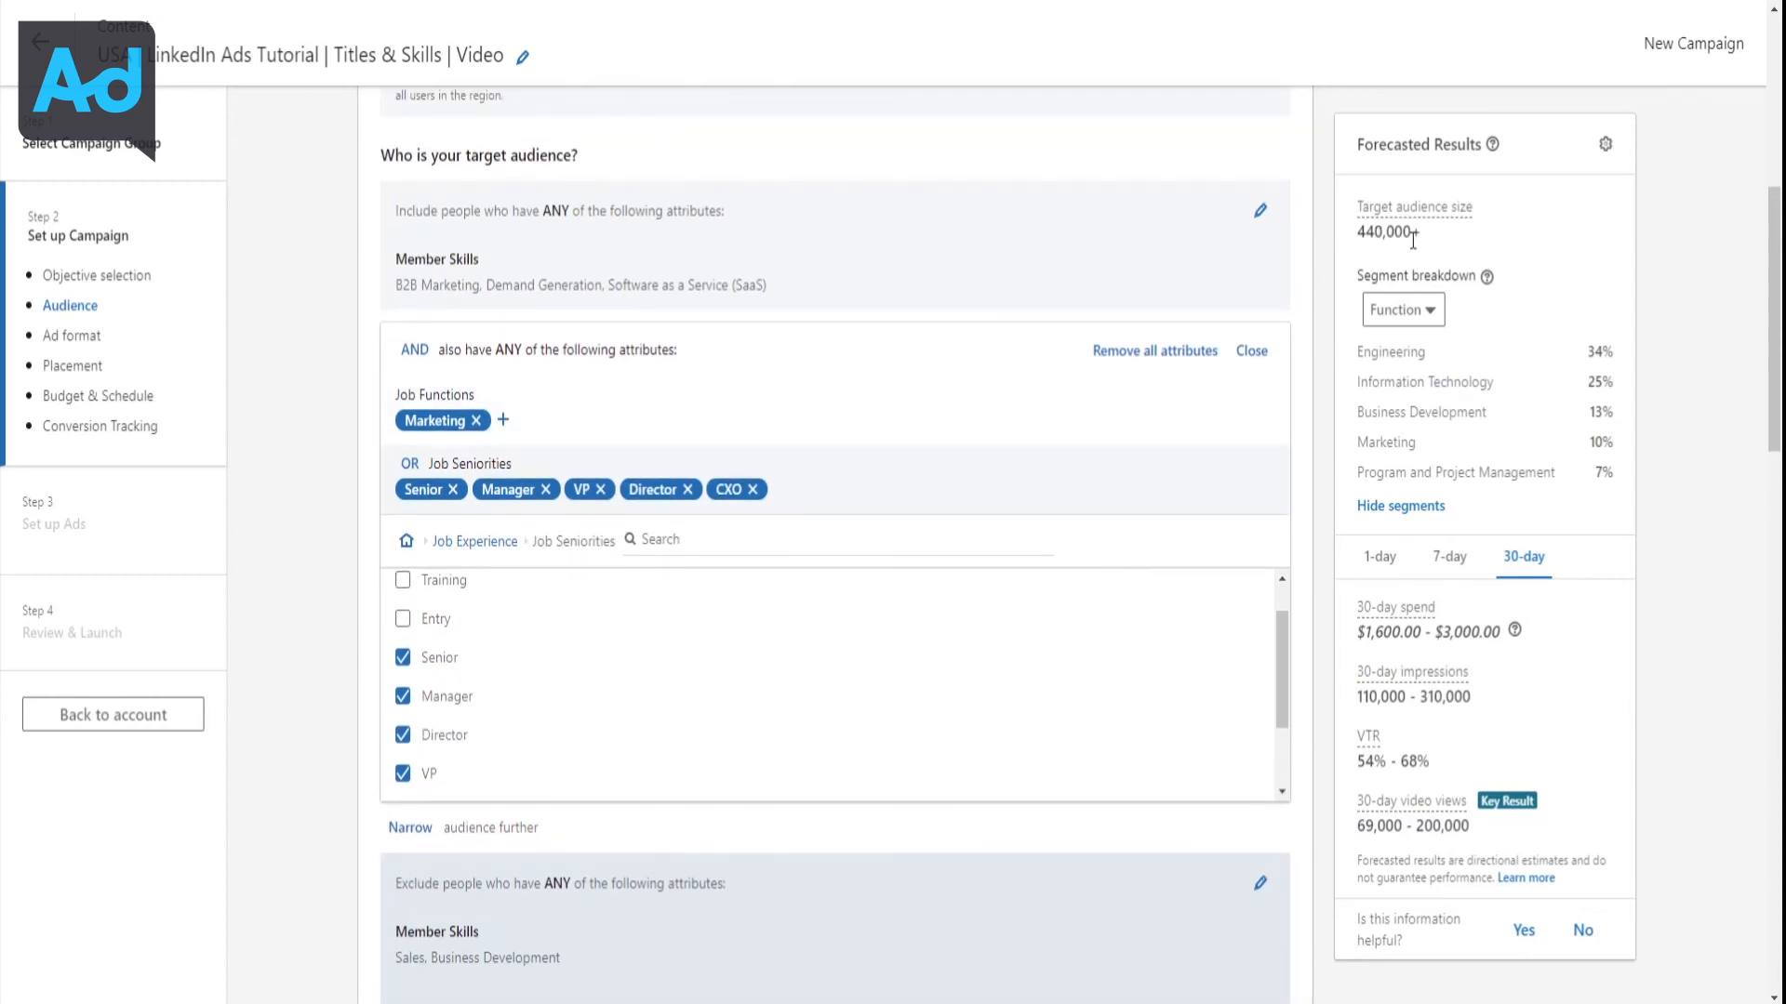
# Combine the job seniorities with the Marketing job function as an AND condition and close the new block
pyautogui.click(414, 465)
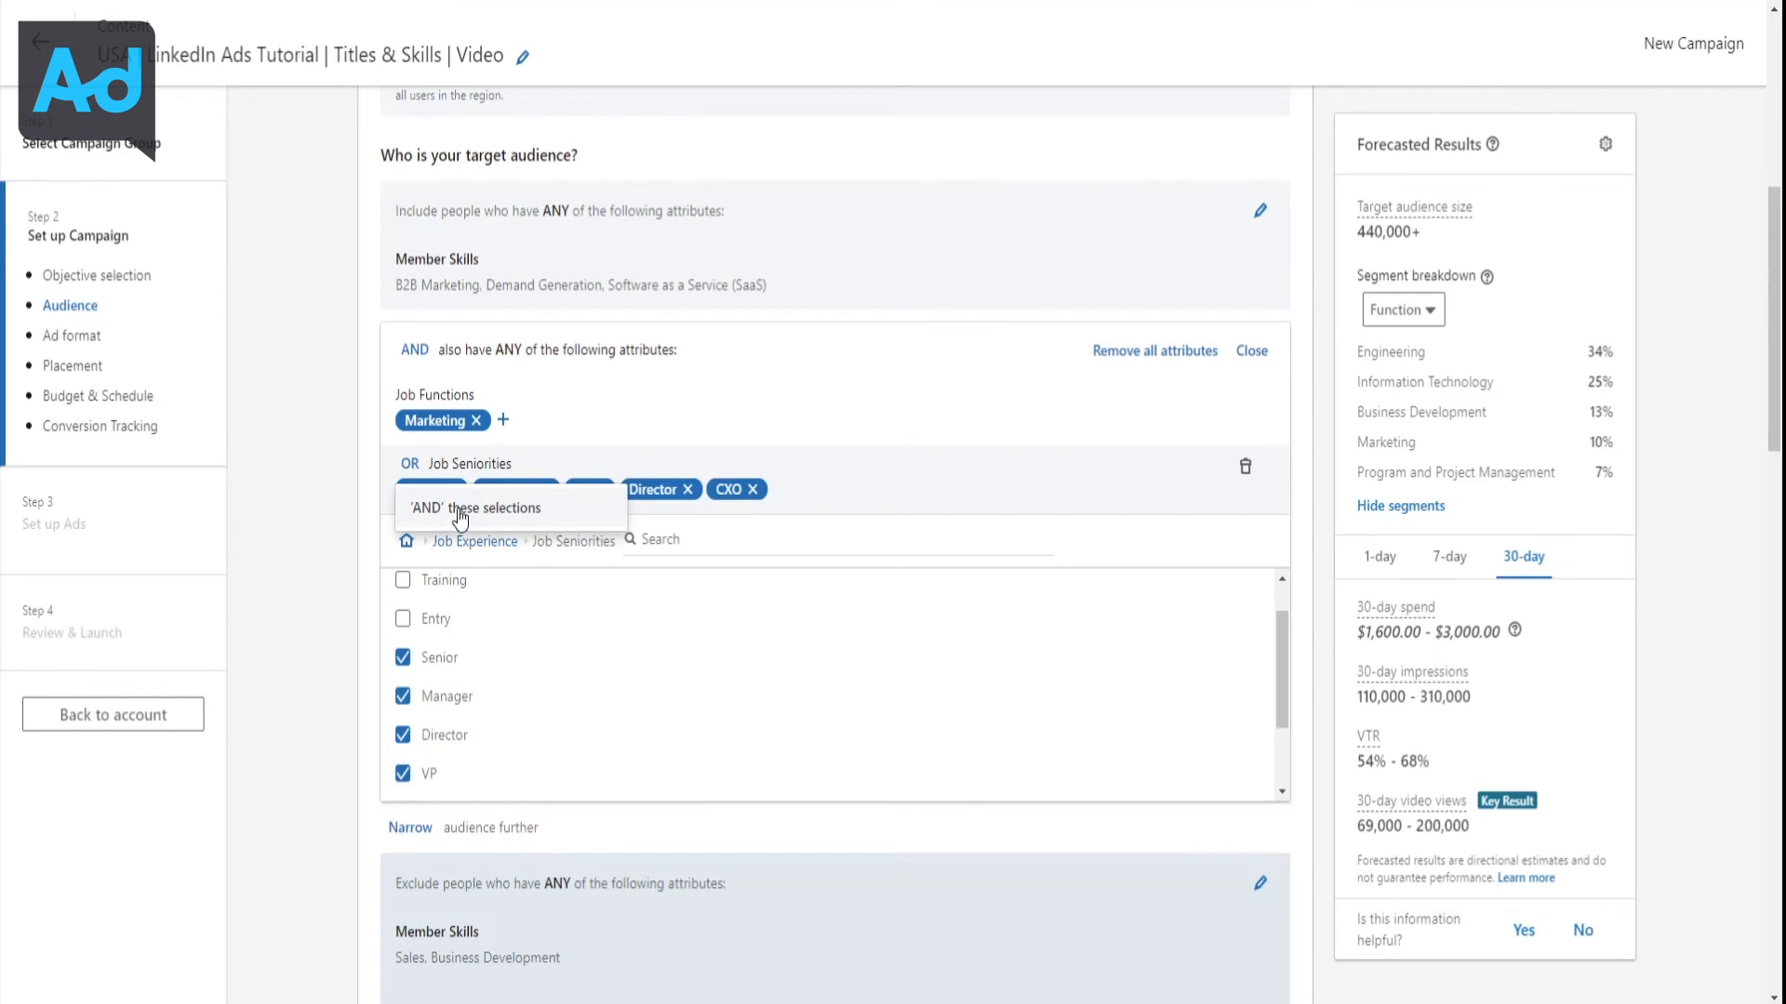
pyautogui.click(459, 513)
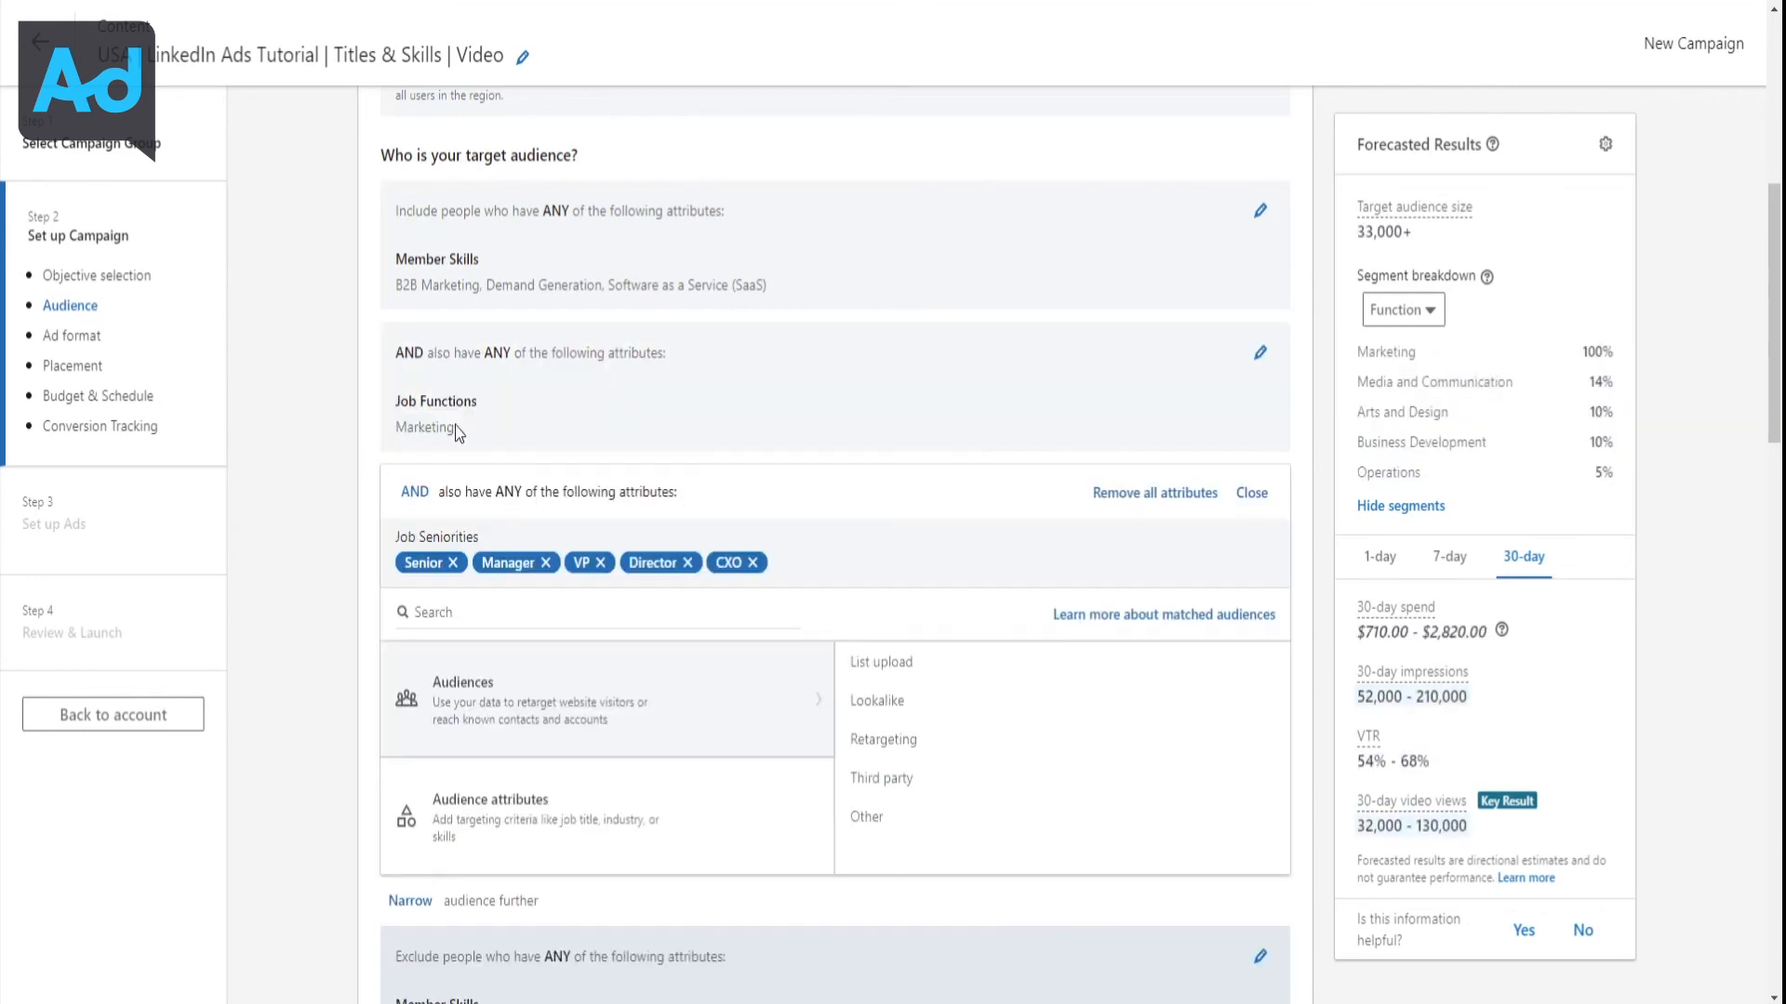
pyautogui.click(1258, 497)
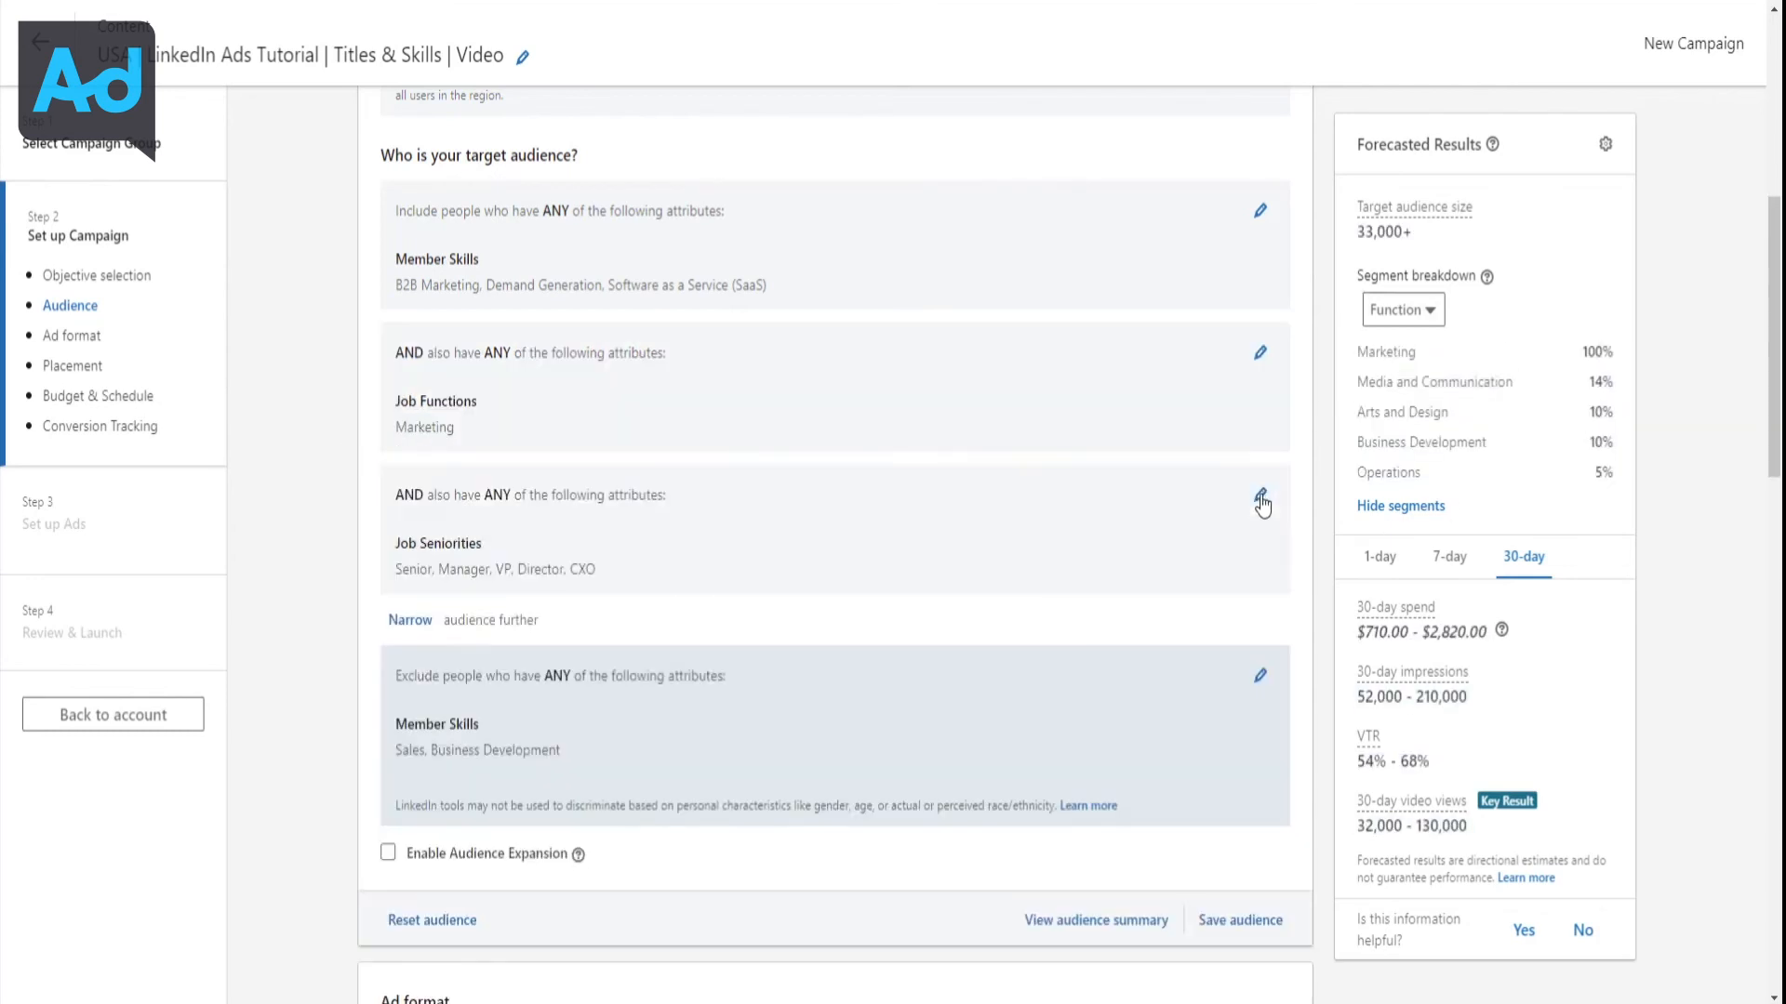
pyautogui.scroll(2, 1038, 413)
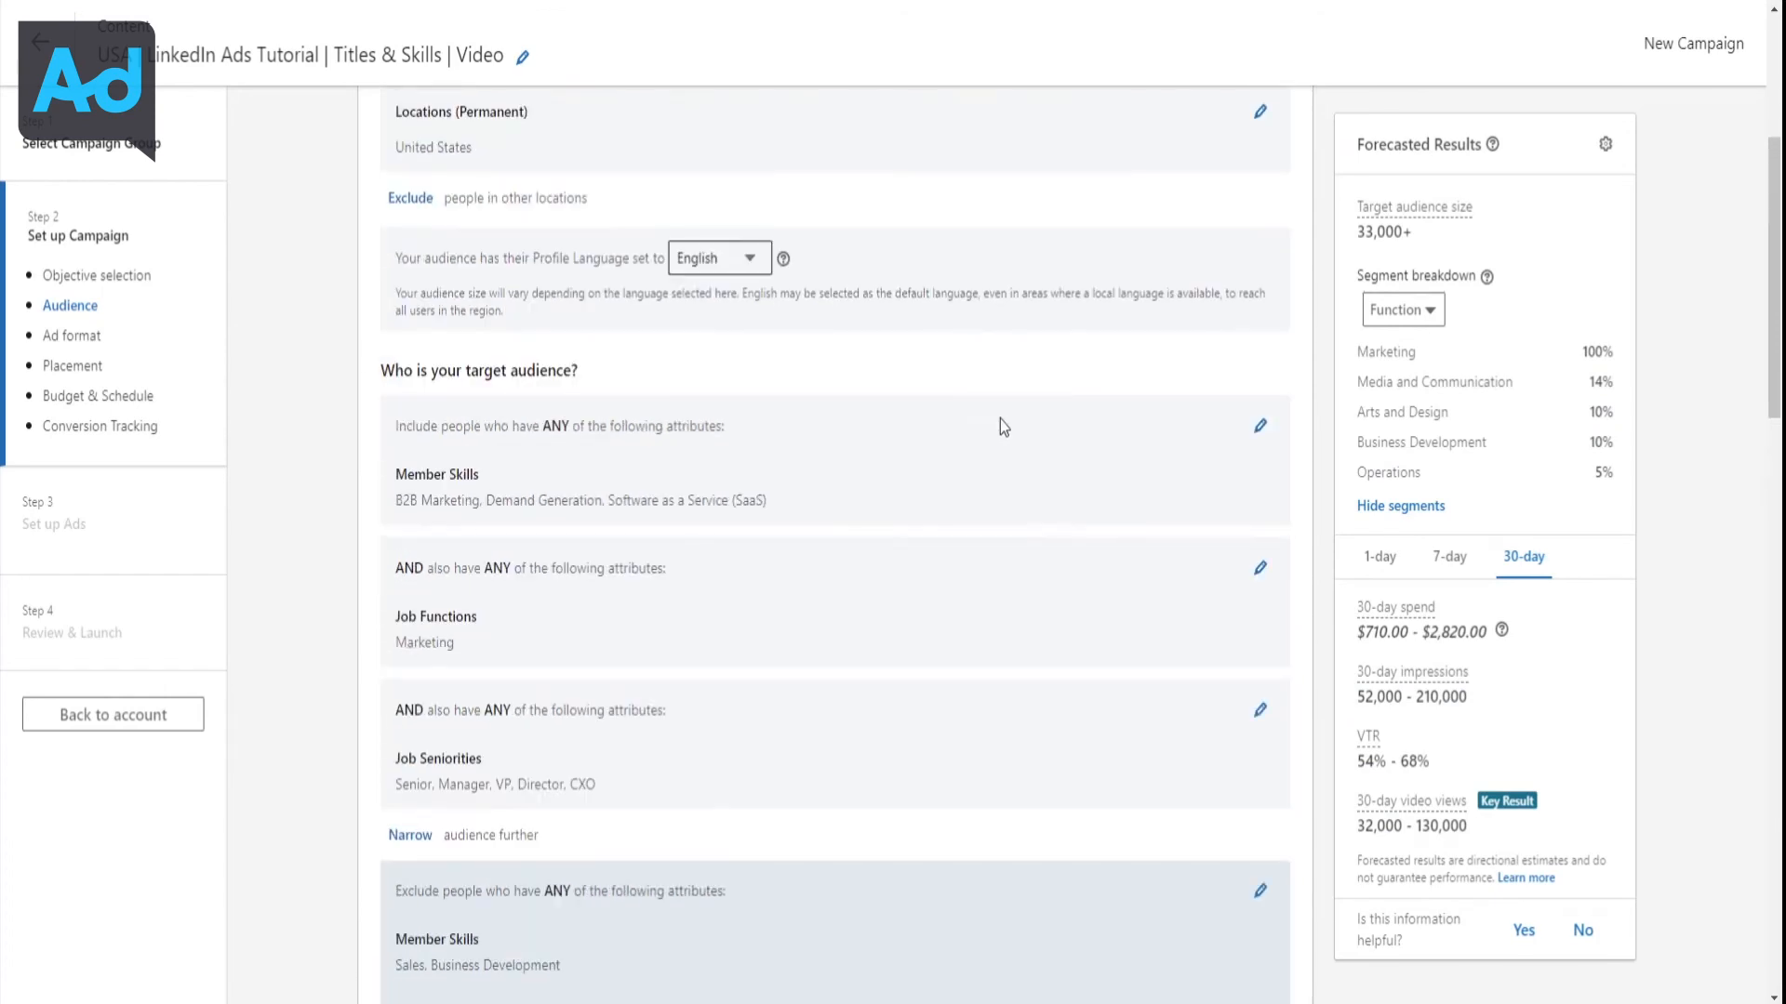
pyautogui.scroll(-1, 996, 391)
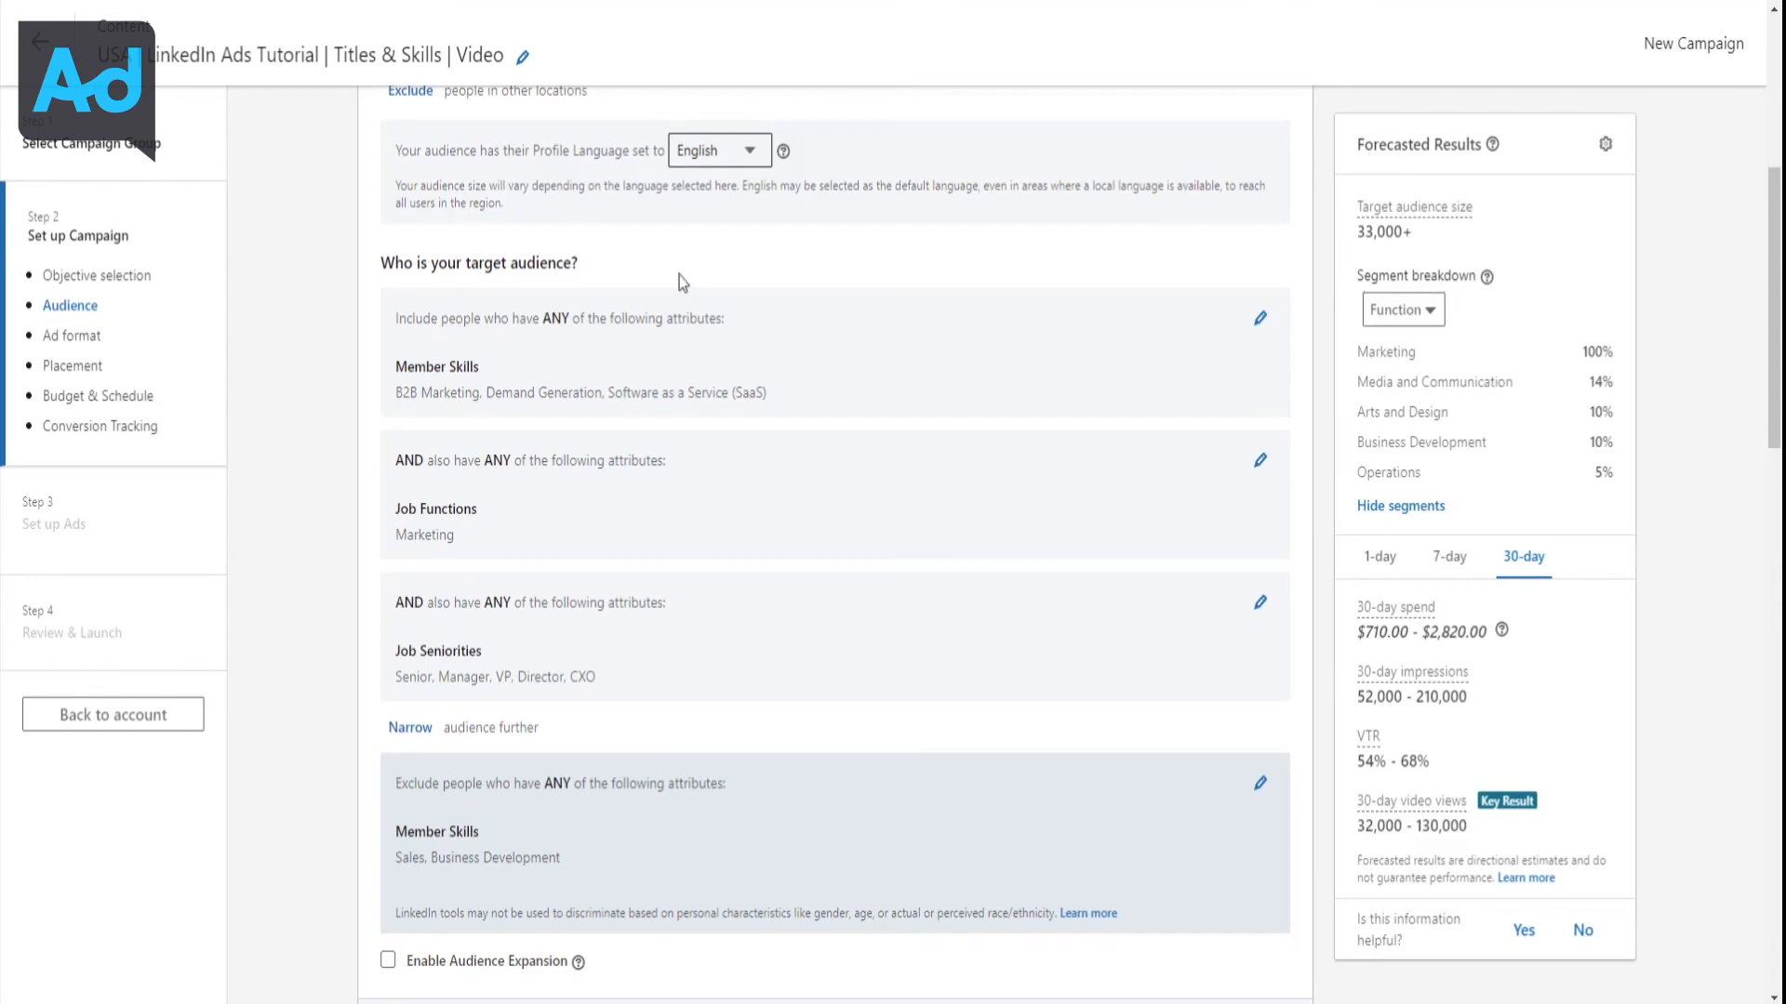
# Replace "Titles" with "JF" in the campaign name
pyautogui.click(423, 64)
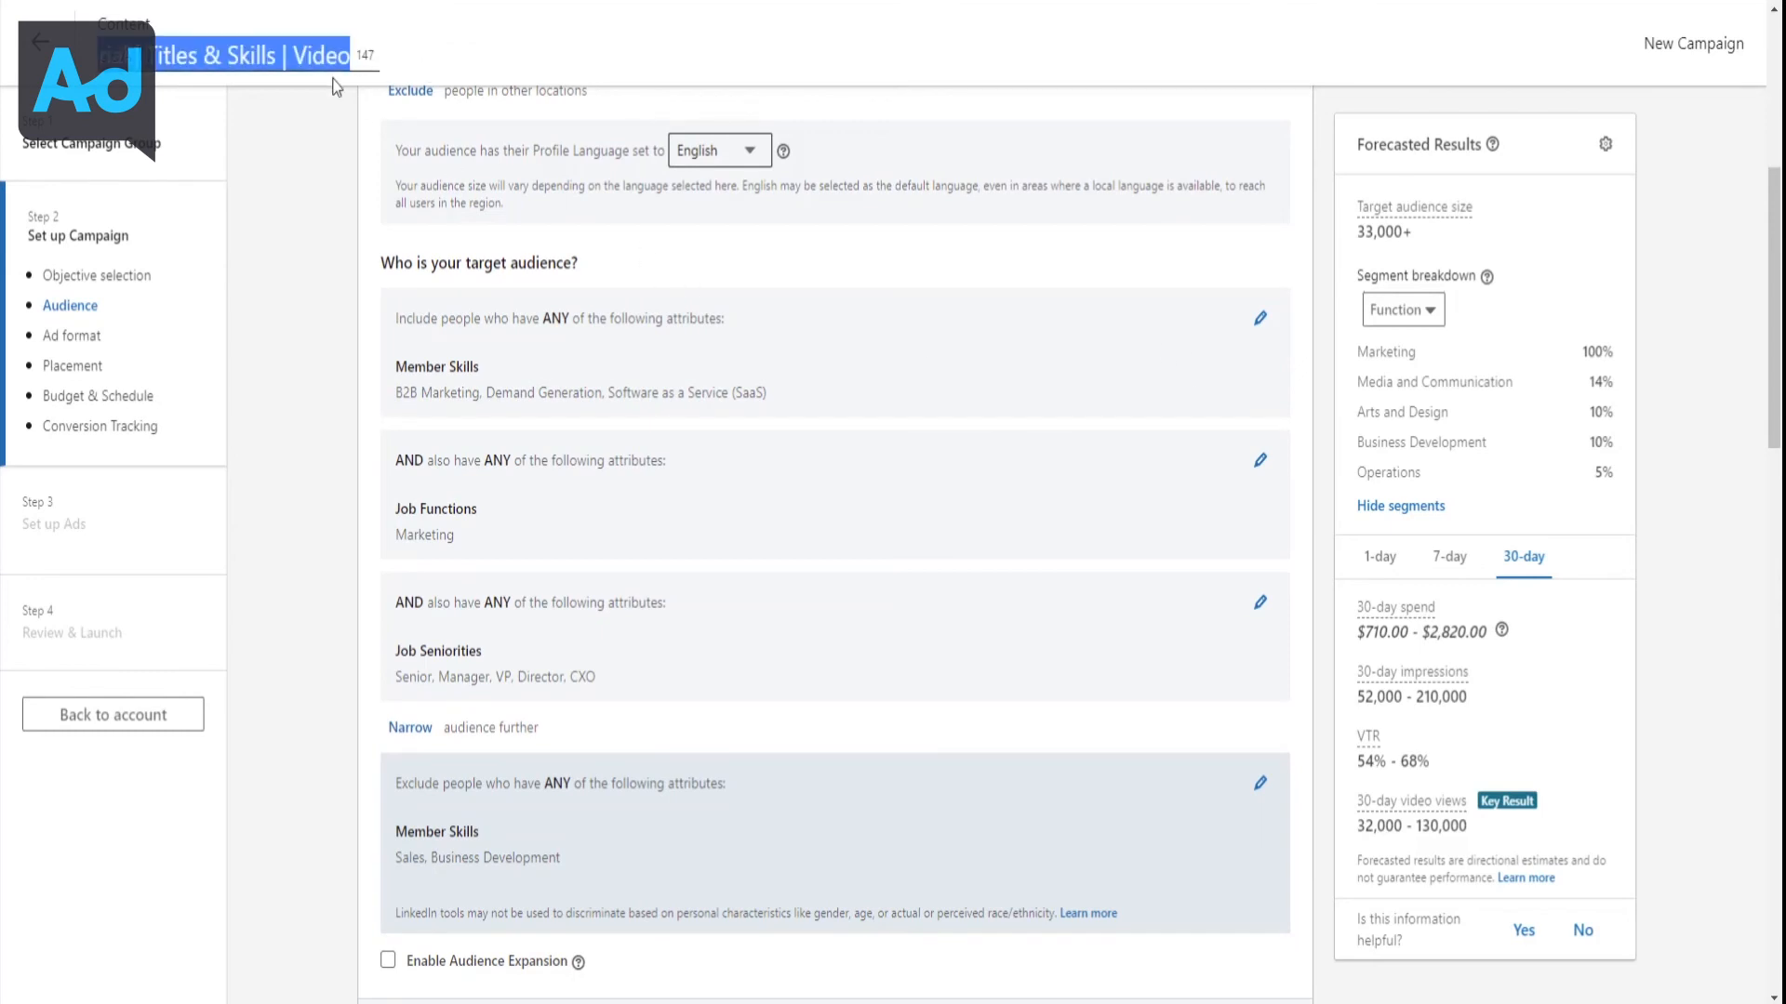
pyautogui.hotkey('ctrl', 'Right')
pyautogui.hotkey('ctrl', 'Right')
pyautogui.hotkey('ctrl', 'Right')
pyautogui.hotkey('ctrl', 'Right')
pyautogui.hotkey('ctrl', 'Right')
pyautogui.hotkey('ctrl', 'Right')
pyautogui.hotkey('ctrl', 'Right')
pyautogui.hotkey('ctrl', 'Right')
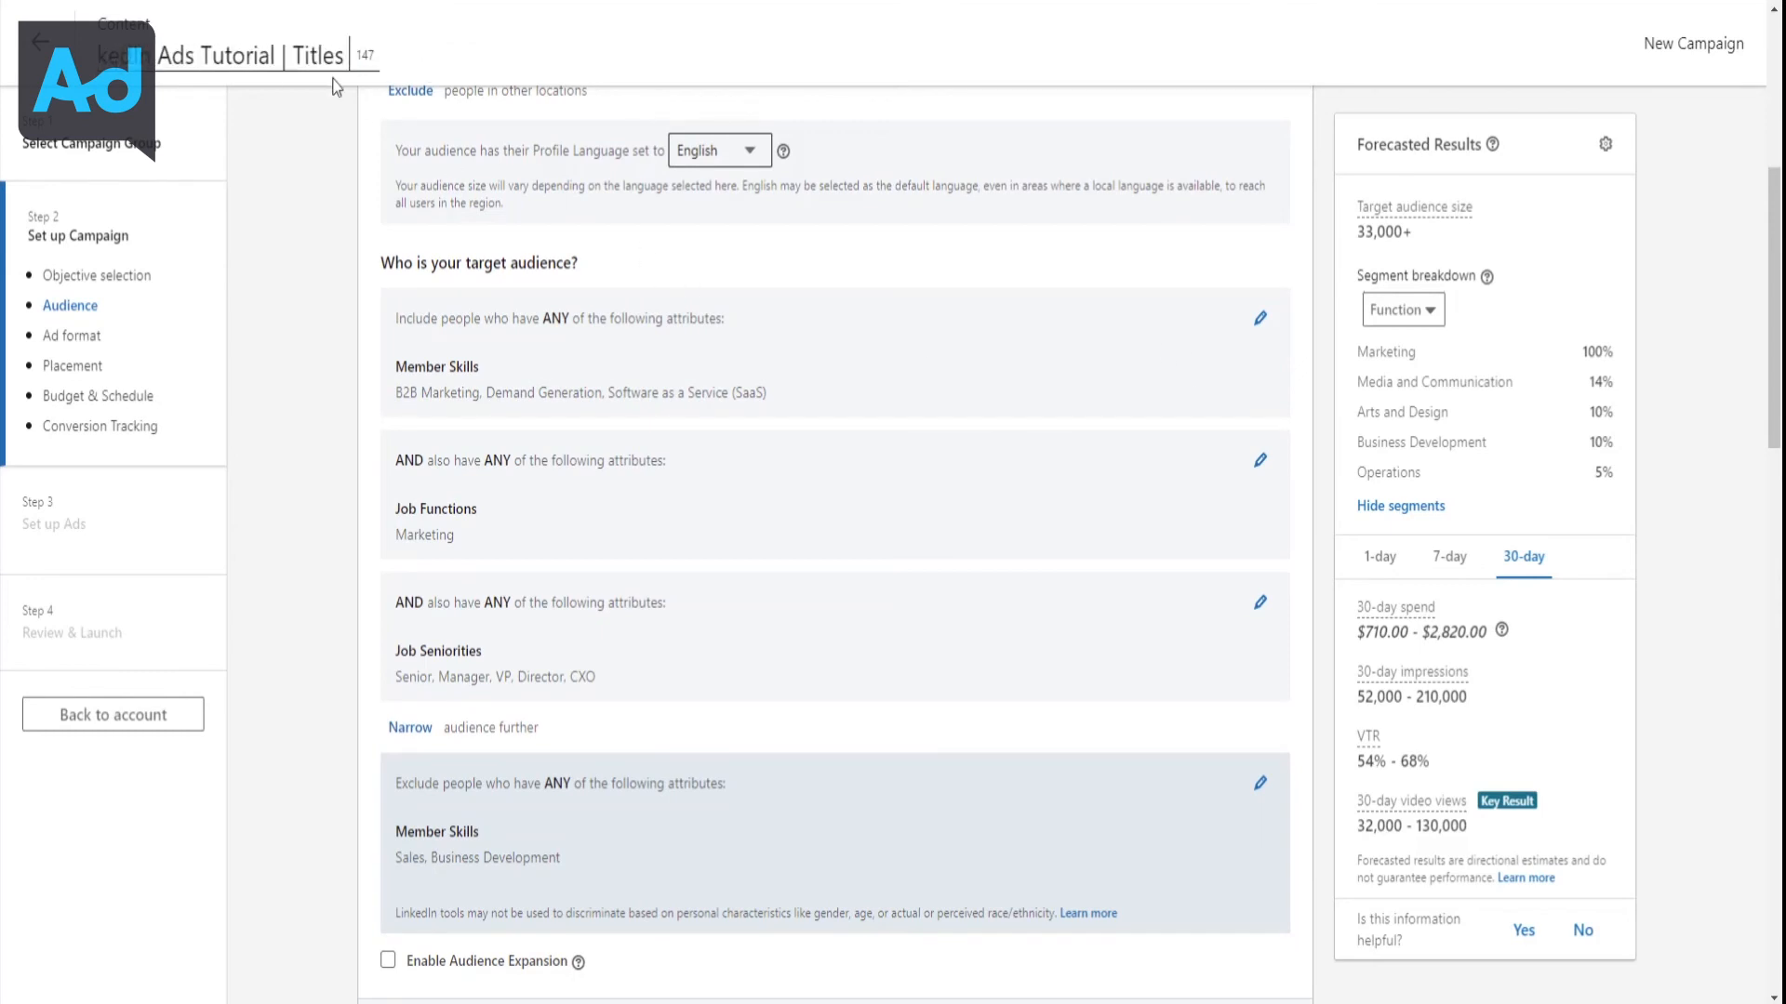
pyautogui.hotkey('ctrl', 'Left')
pyautogui.hotkey('ctrl', 'Left')
pyautogui.hotkey('ctrl', 'Left')
pyautogui.hotkey('ctrl', 'shift', 'Left')
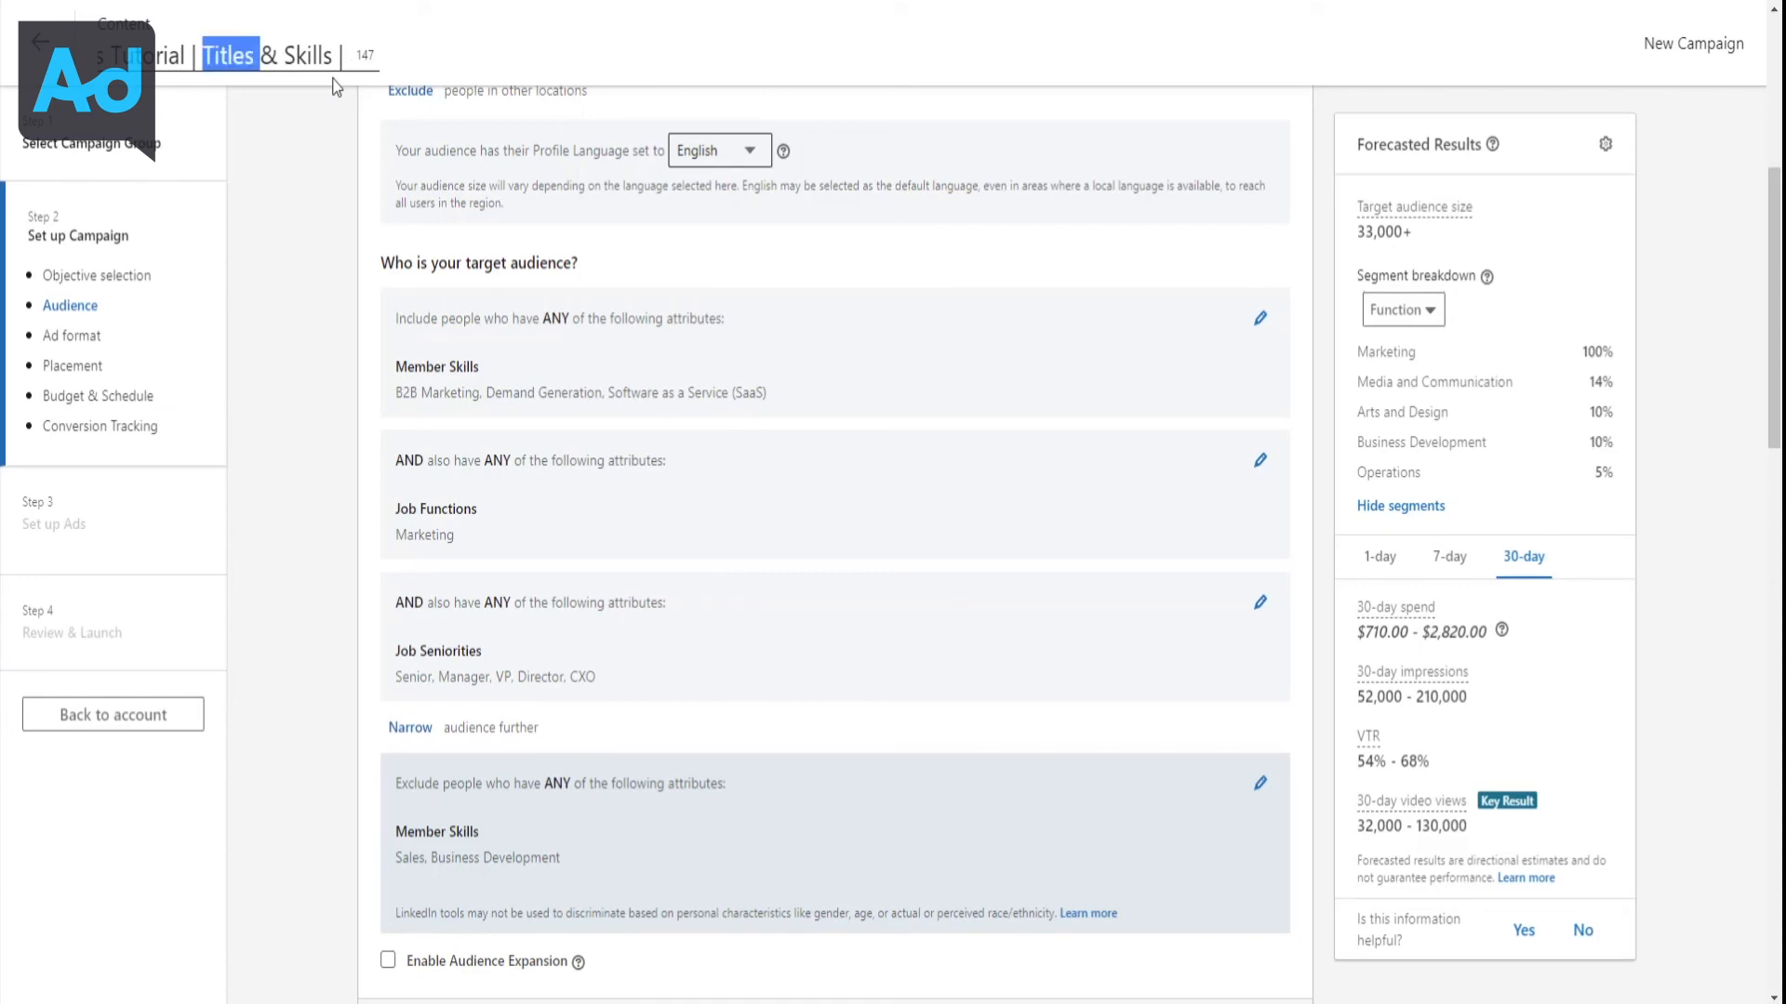
pyautogui.press('BackSpace')
pyautogui.write('JF')
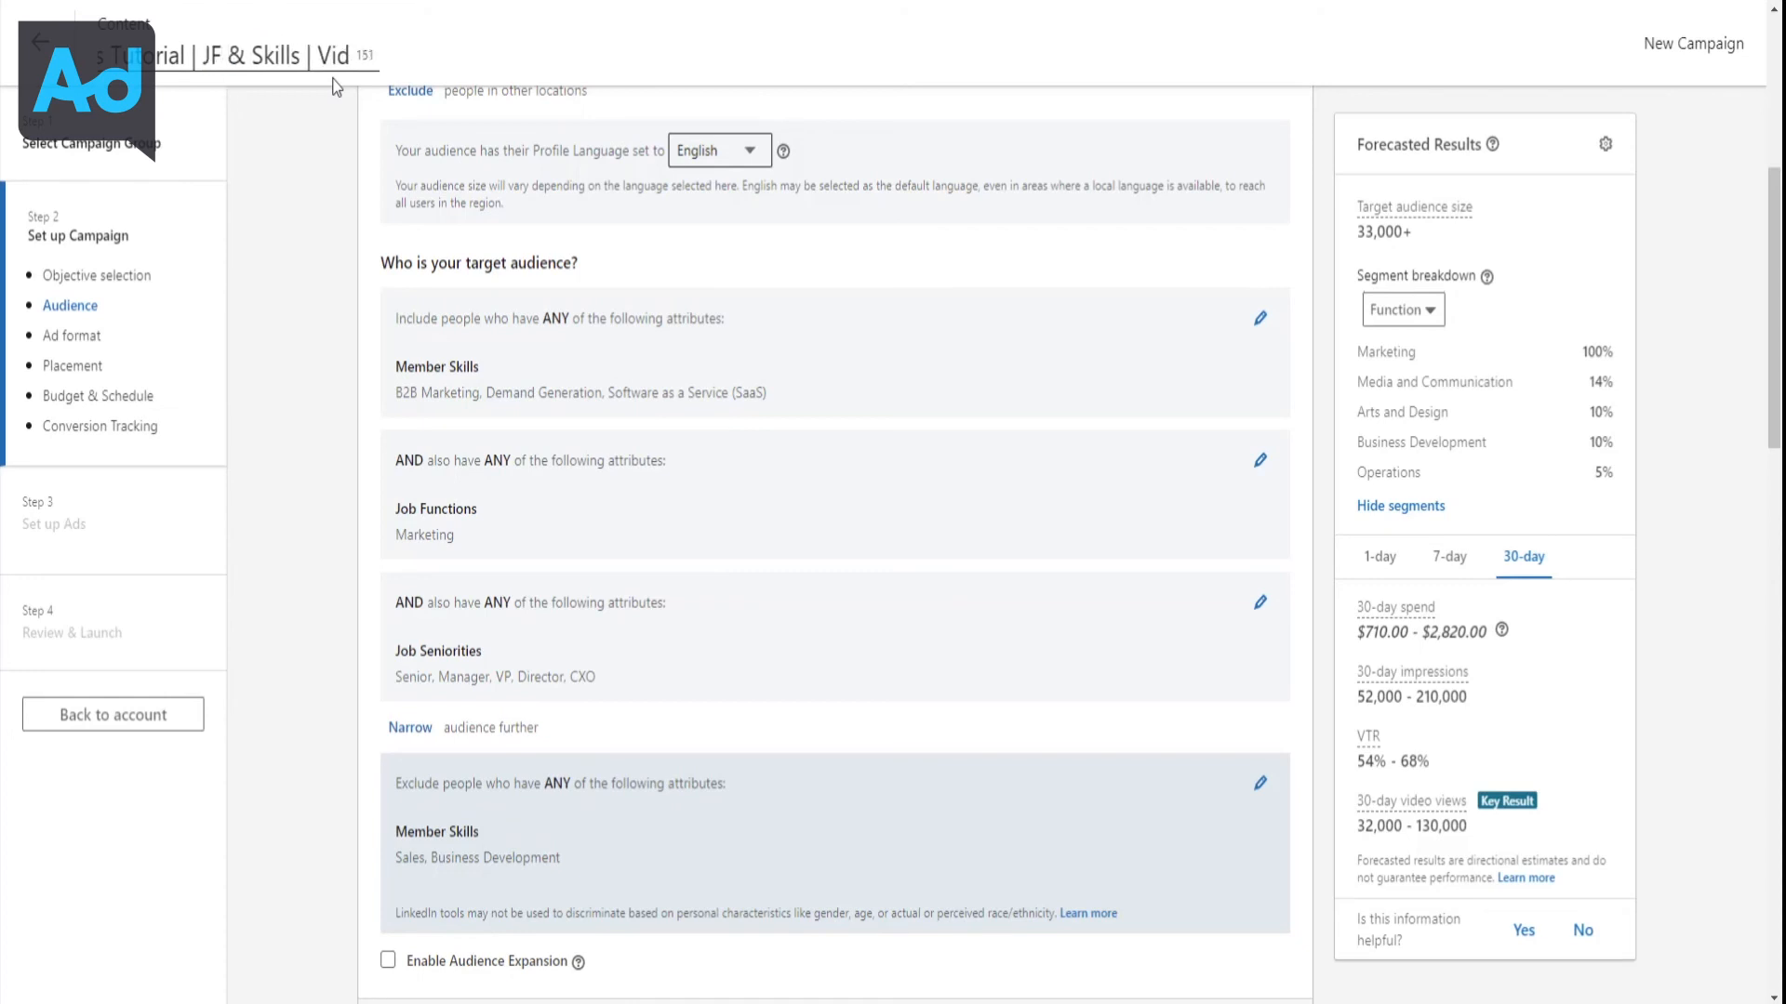
# Replace "& Skills" after "JF" in the campaign name with "-Skills-Seniority" and finish editing the name
pyautogui.press('Delete')
pyautogui.press('Delete')
pyautogui.press('Delete')
pyautogui.write('|')
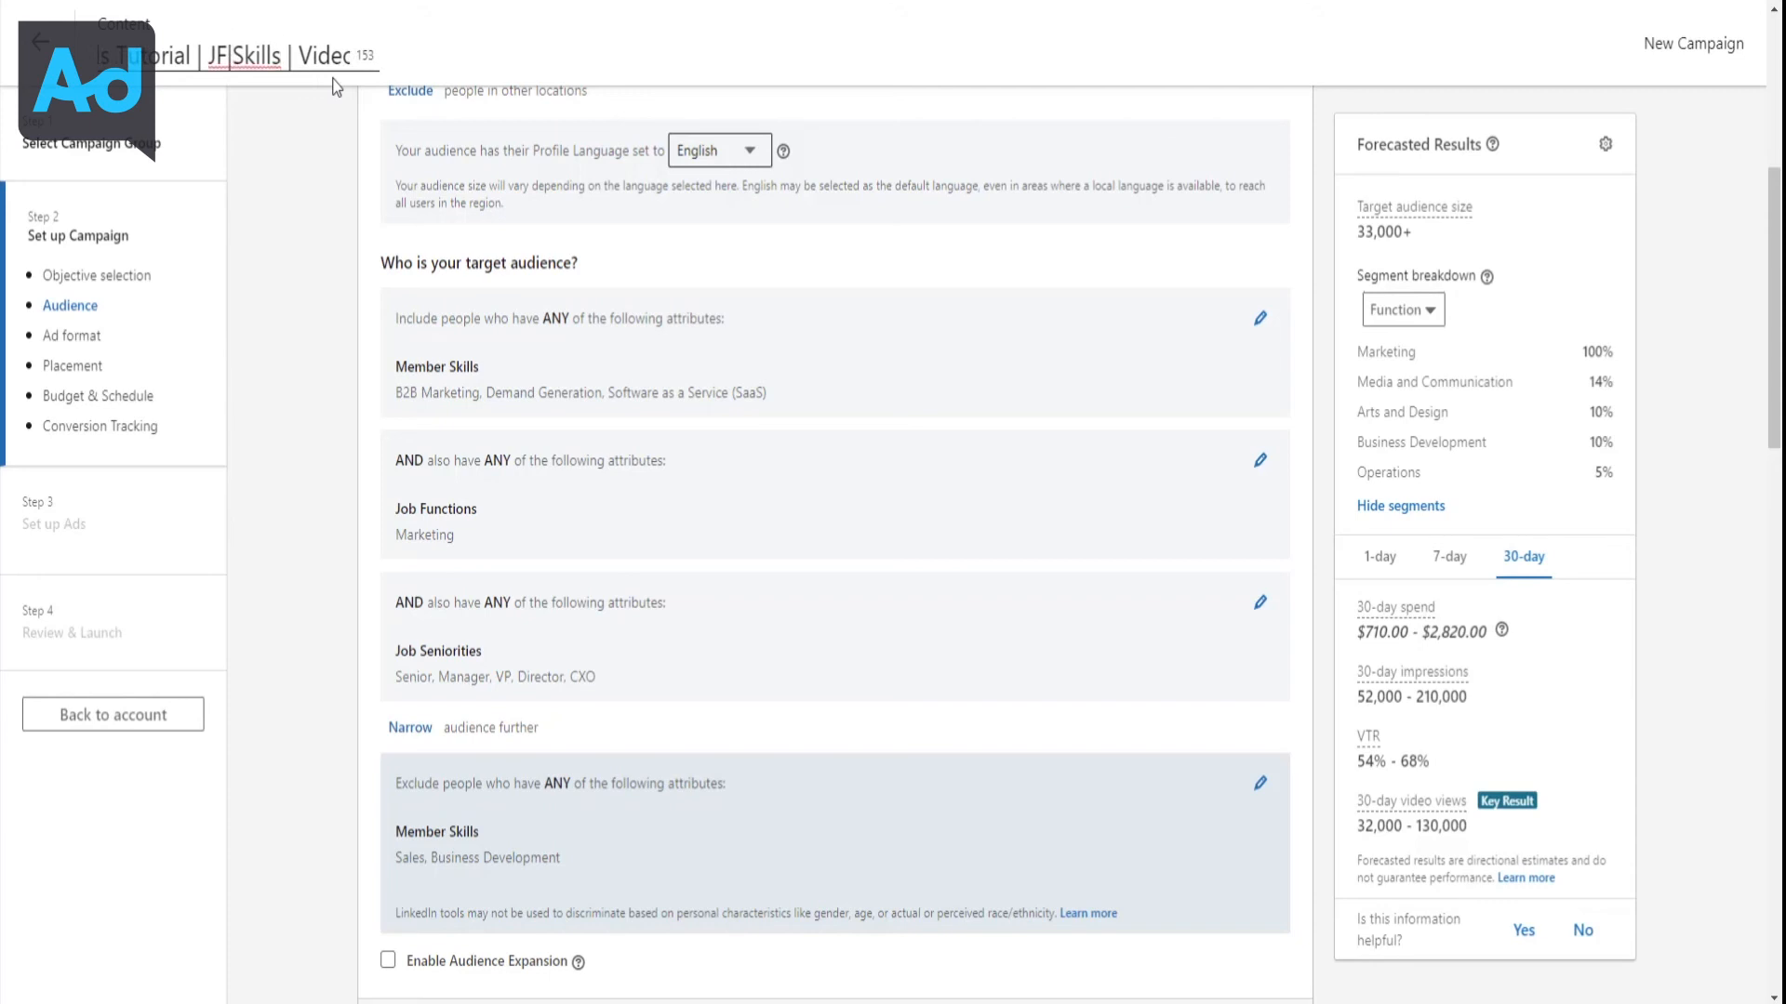
pyautogui.press('Delete')
pyautogui.press('Delete')
pyautogui.press('Delete')
pyautogui.press('Delete')
pyautogui.press('Delete')
pyautogui.press('Delete')
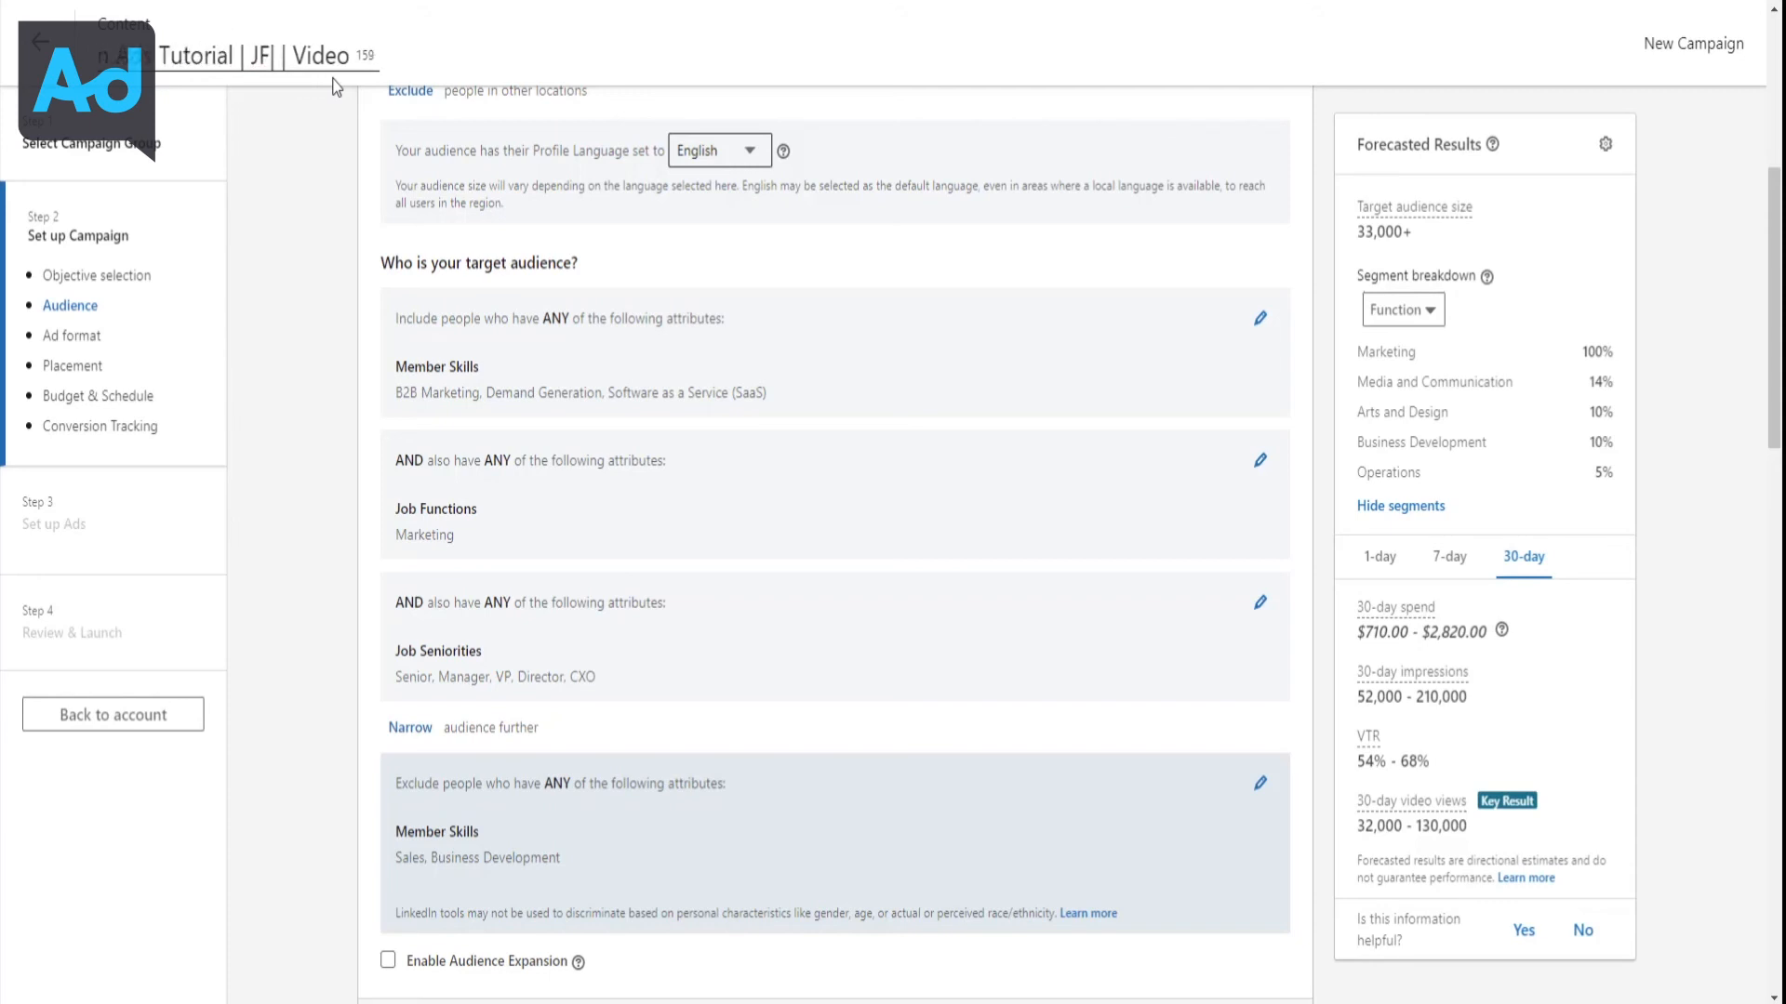
pyautogui.write('Sko')
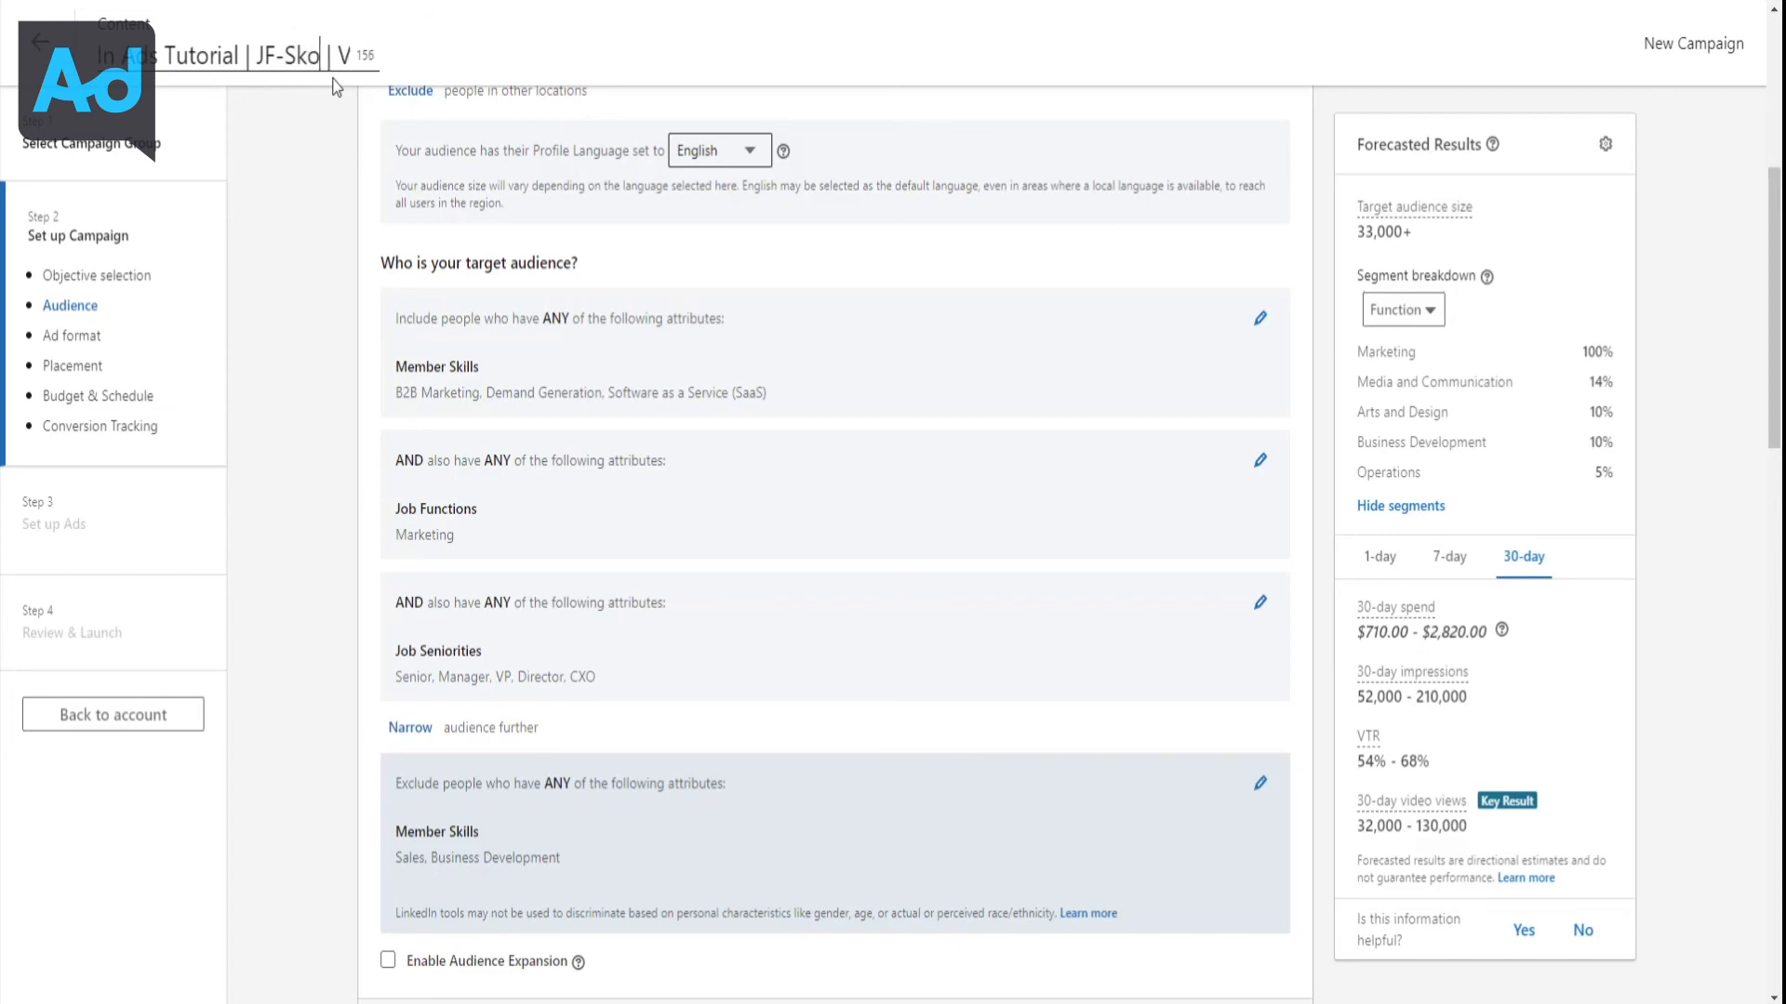
pyautogui.press('BackSpace')
pyautogui.write('ills-Seni')
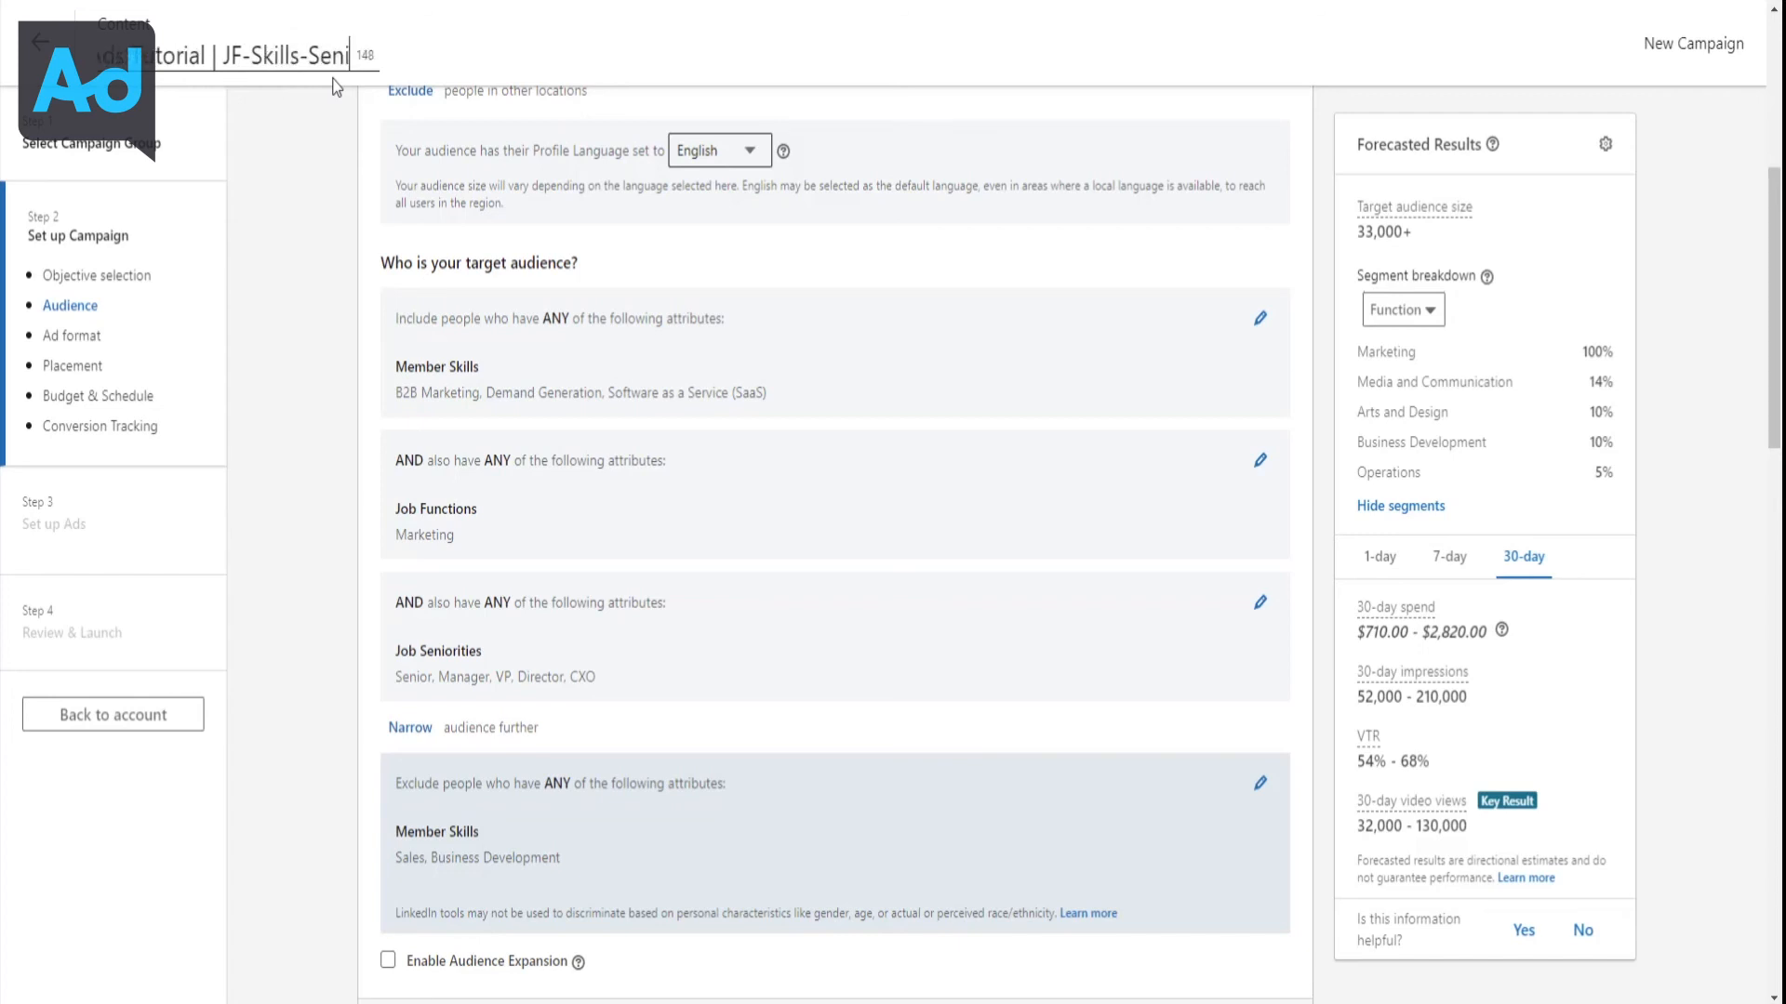
pyautogui.write('ority')
pyautogui.click(340, 183)
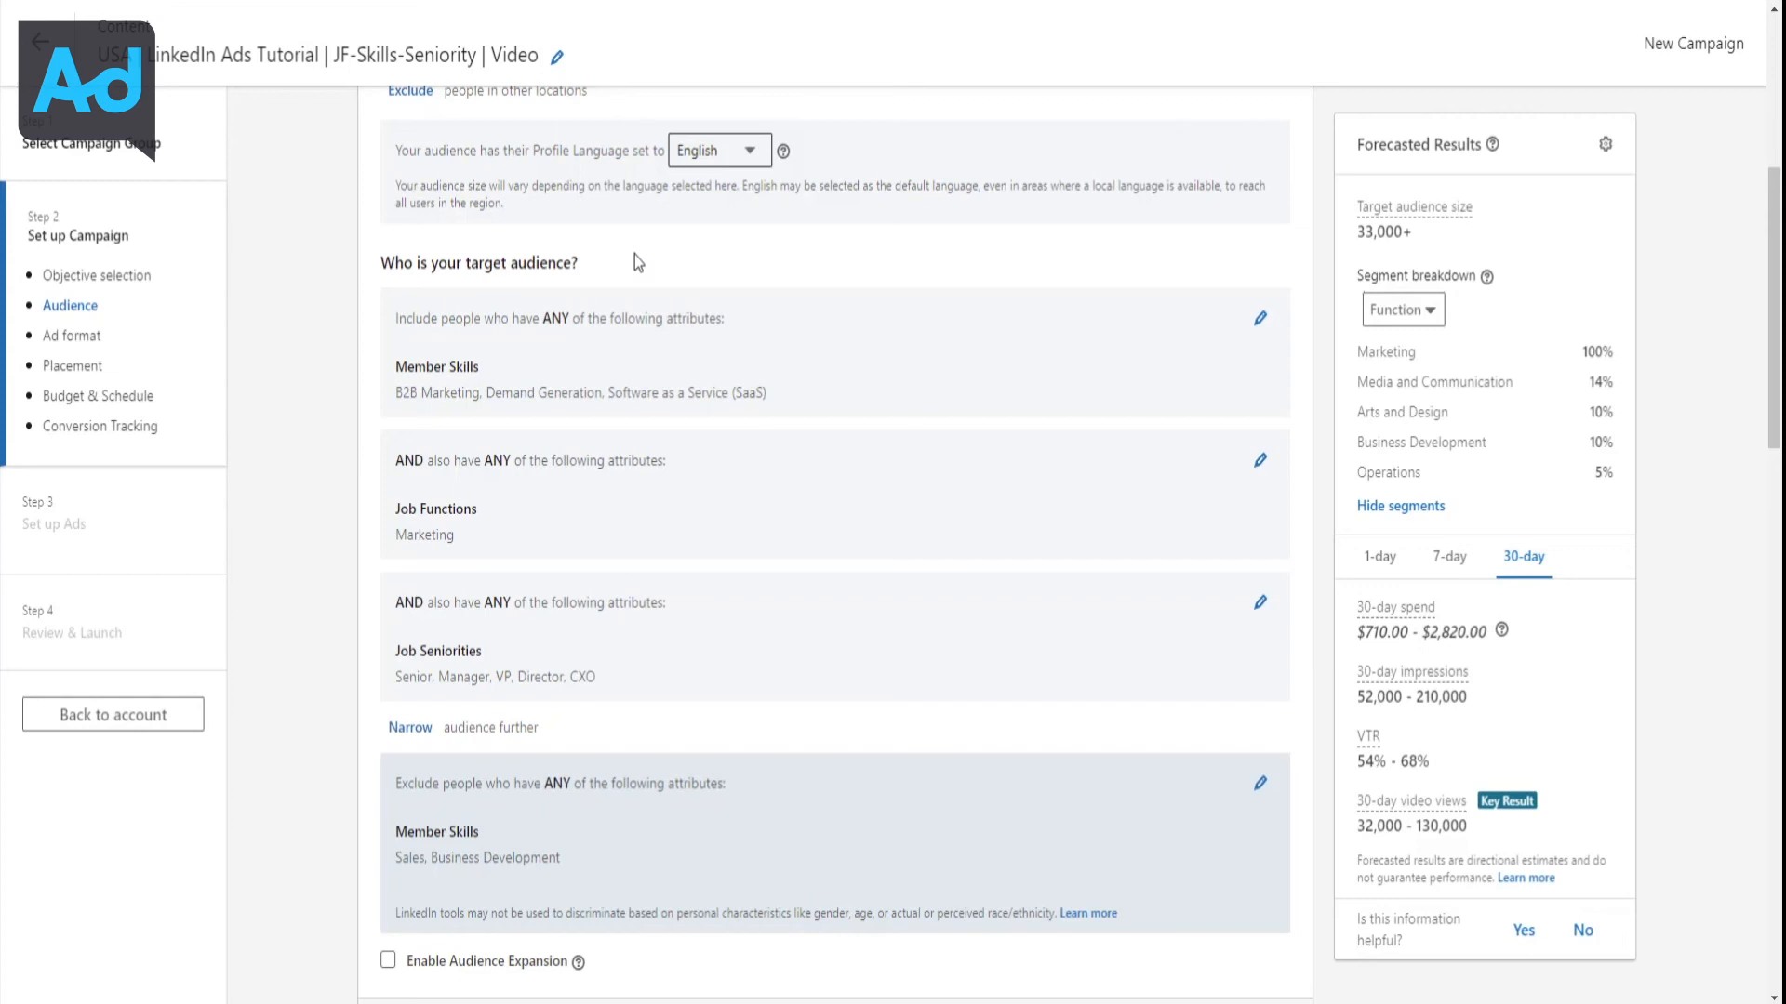
# Disable the LinkedIn Audience Network in the campaign's placement settings, keeping the Video ad format
pyautogui.scroll(-3, 670, 283)
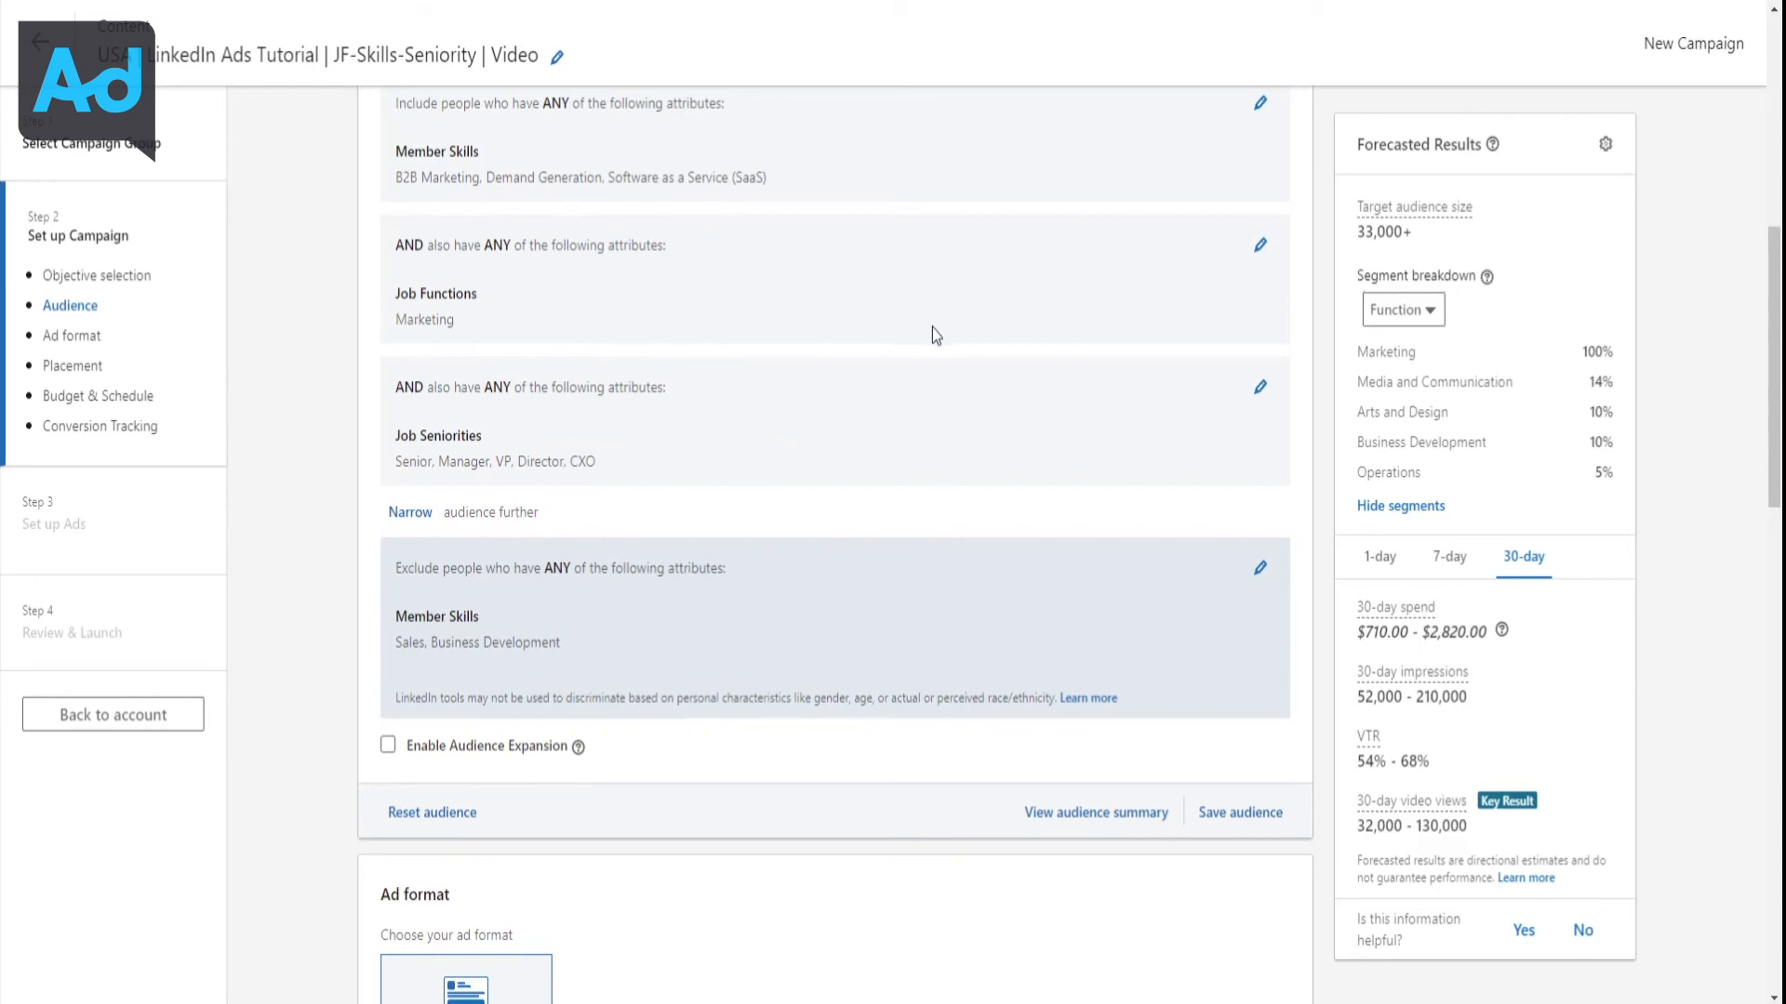
pyautogui.scroll(1, 932, 328)
pyautogui.scroll(-2, 930, 316)
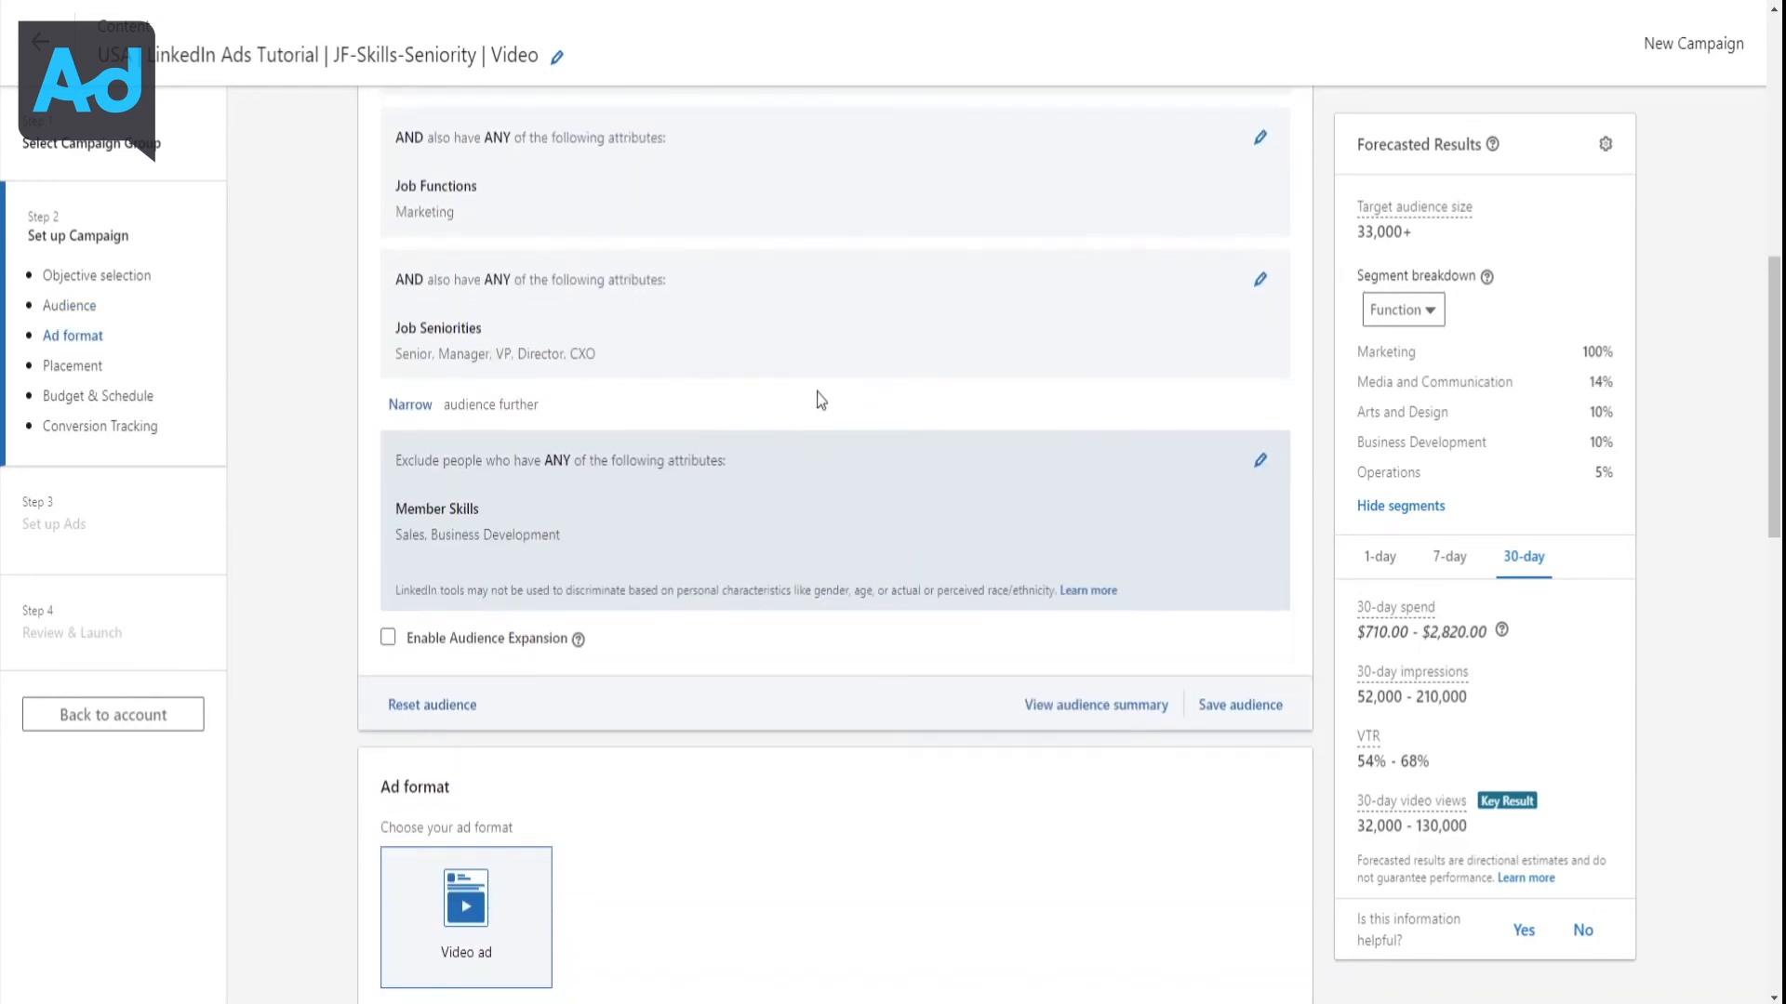
pyautogui.scroll(-1, 921, 348)
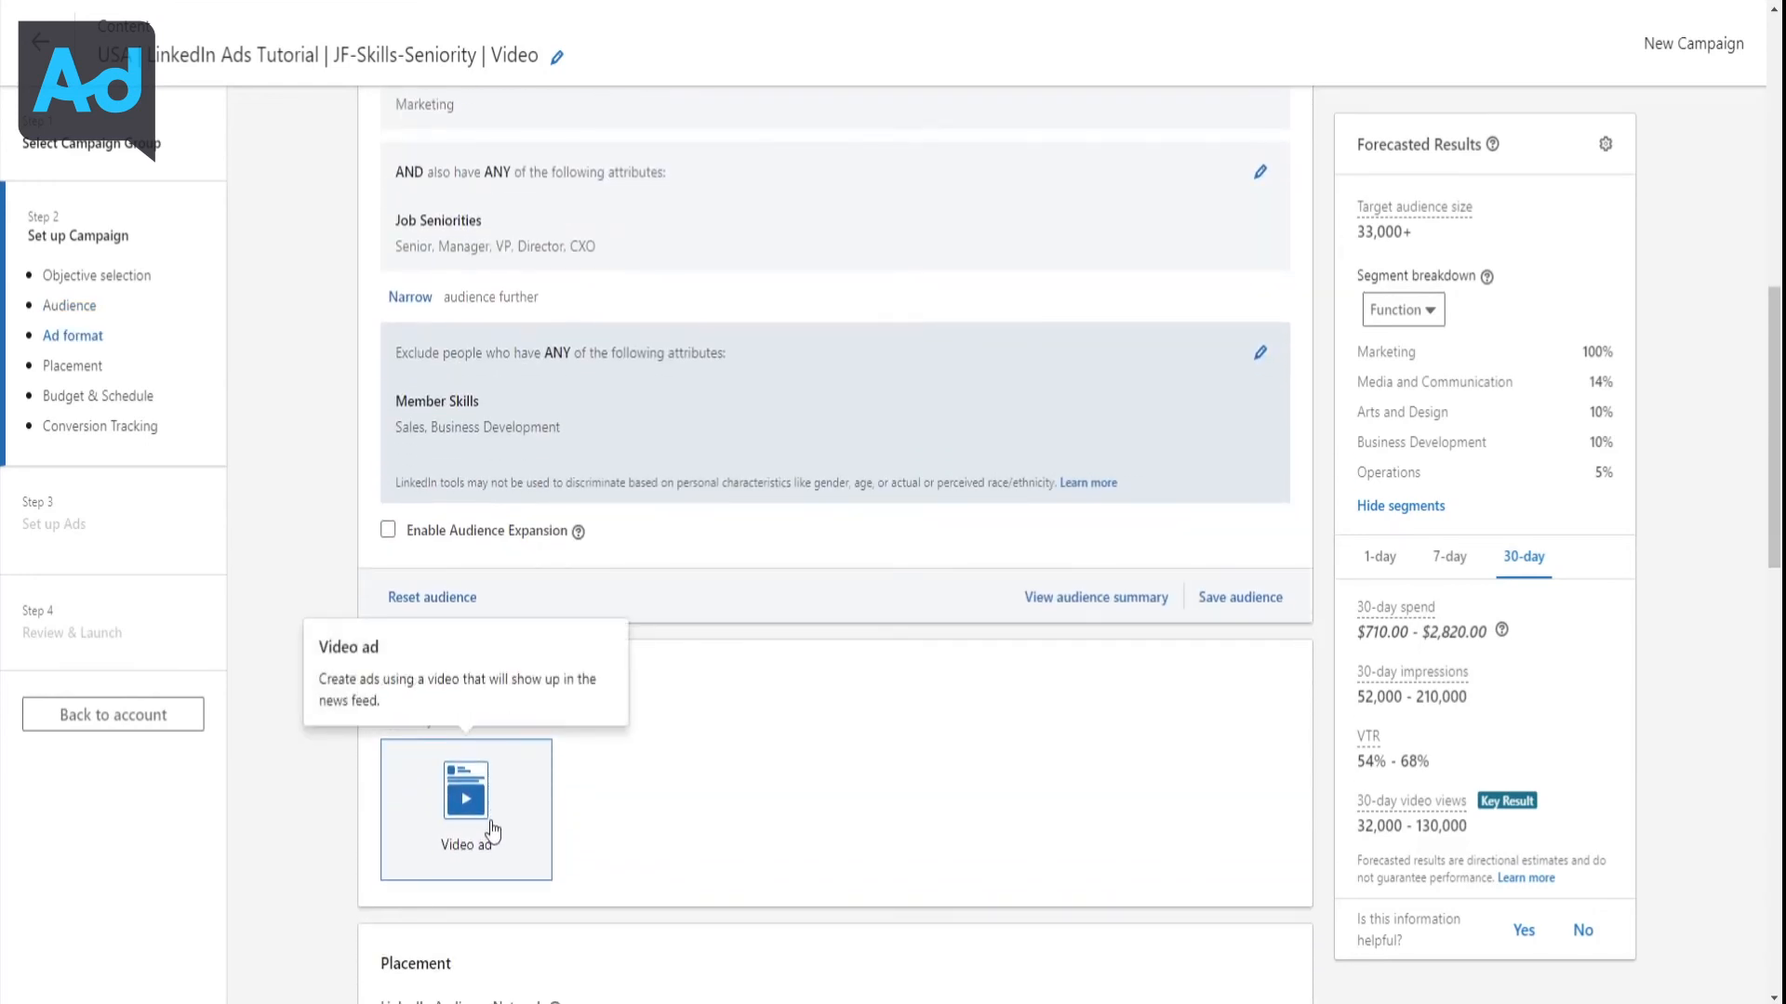
pyautogui.scroll(7, 676, 767)
pyautogui.scroll(2, 727, 668)
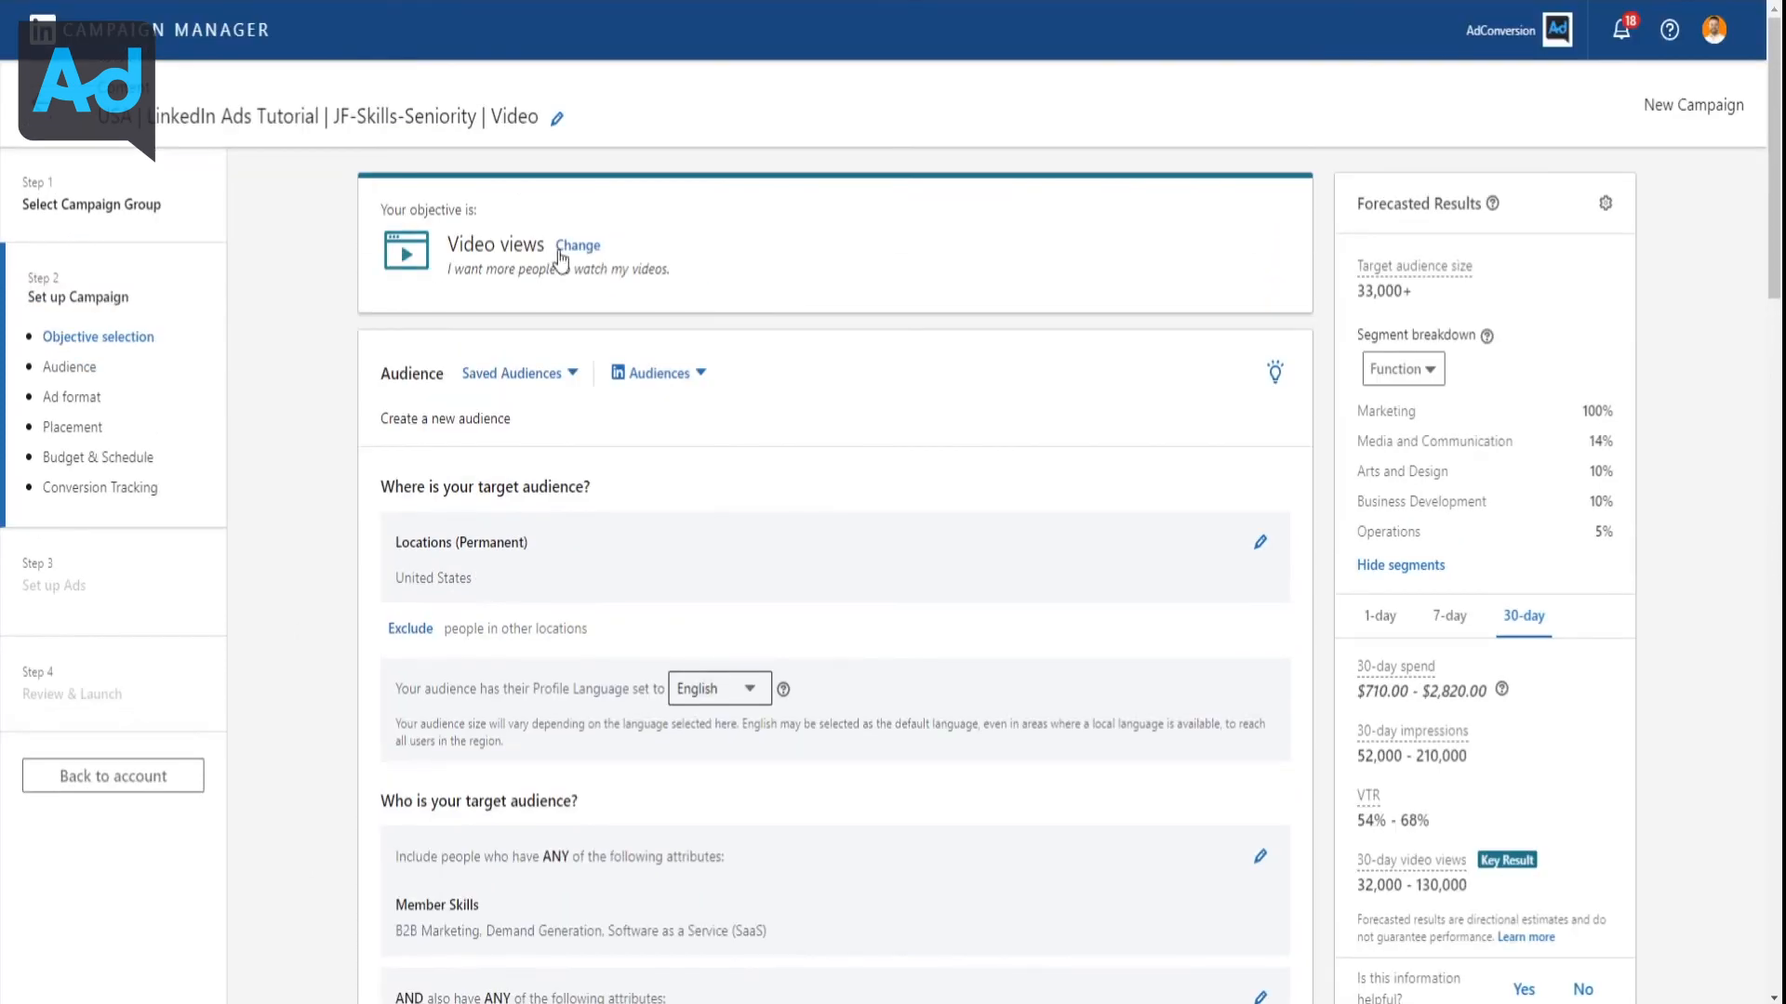
pyautogui.scroll(-10, 781, 372)
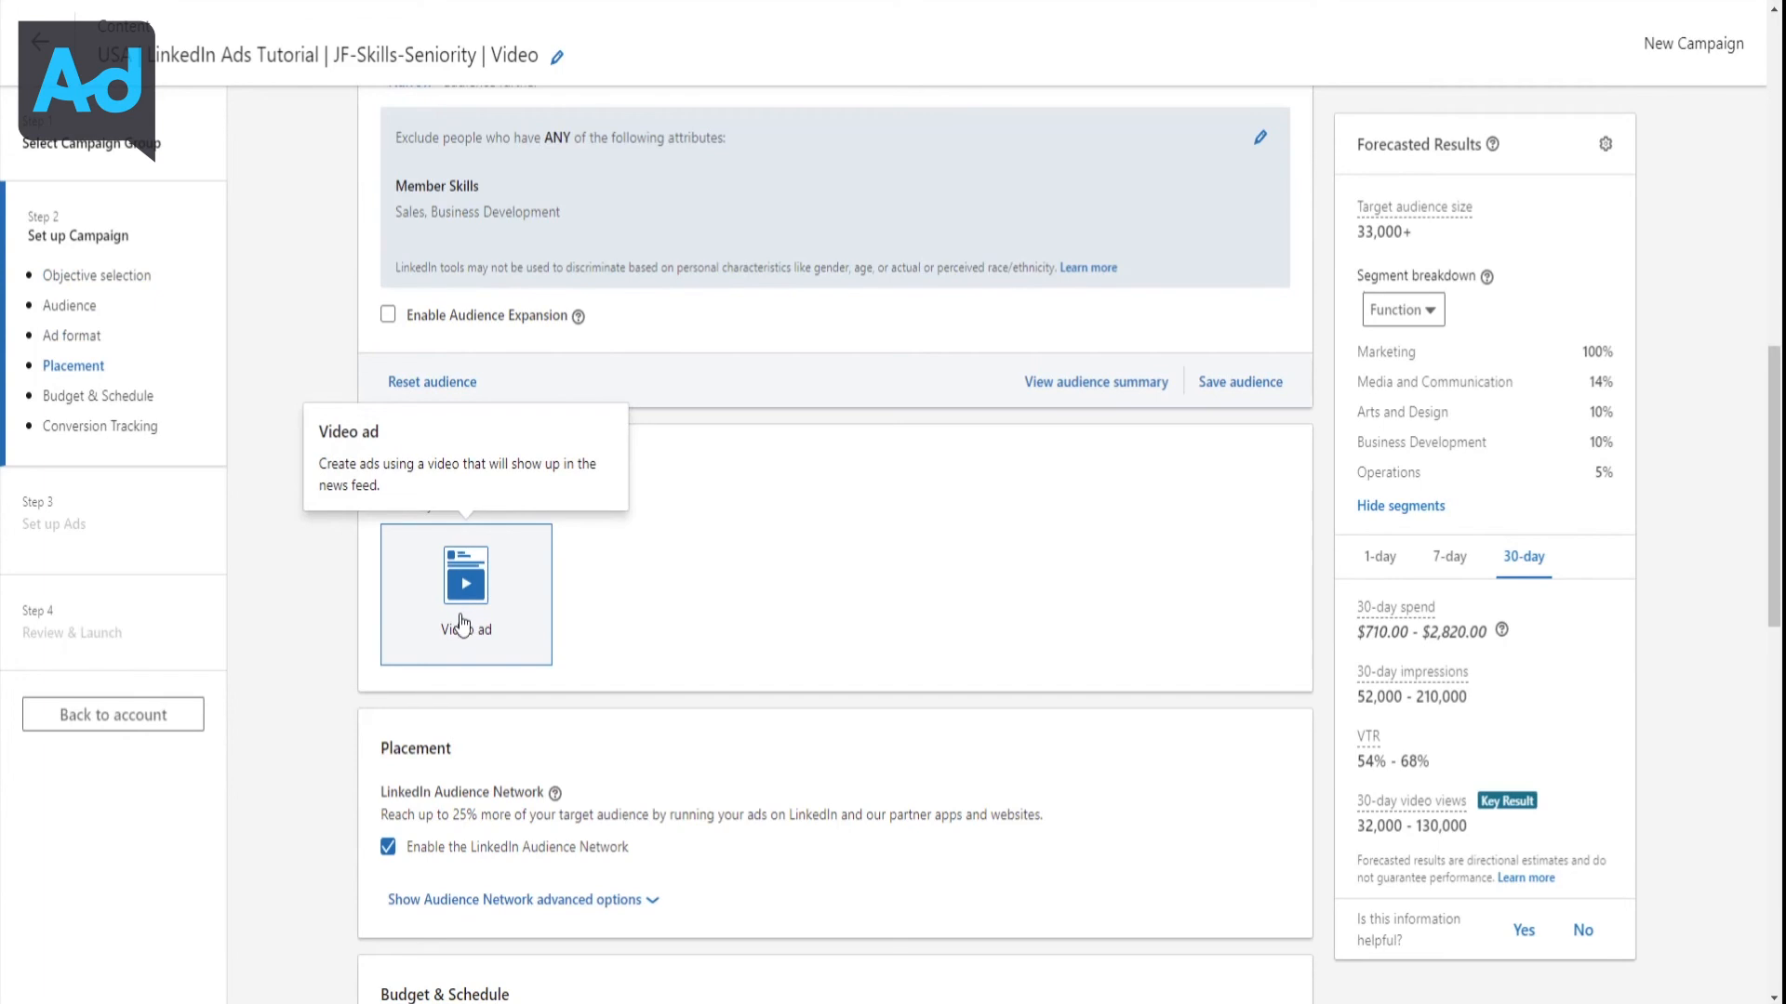
pyautogui.scroll(-2, 672, 588)
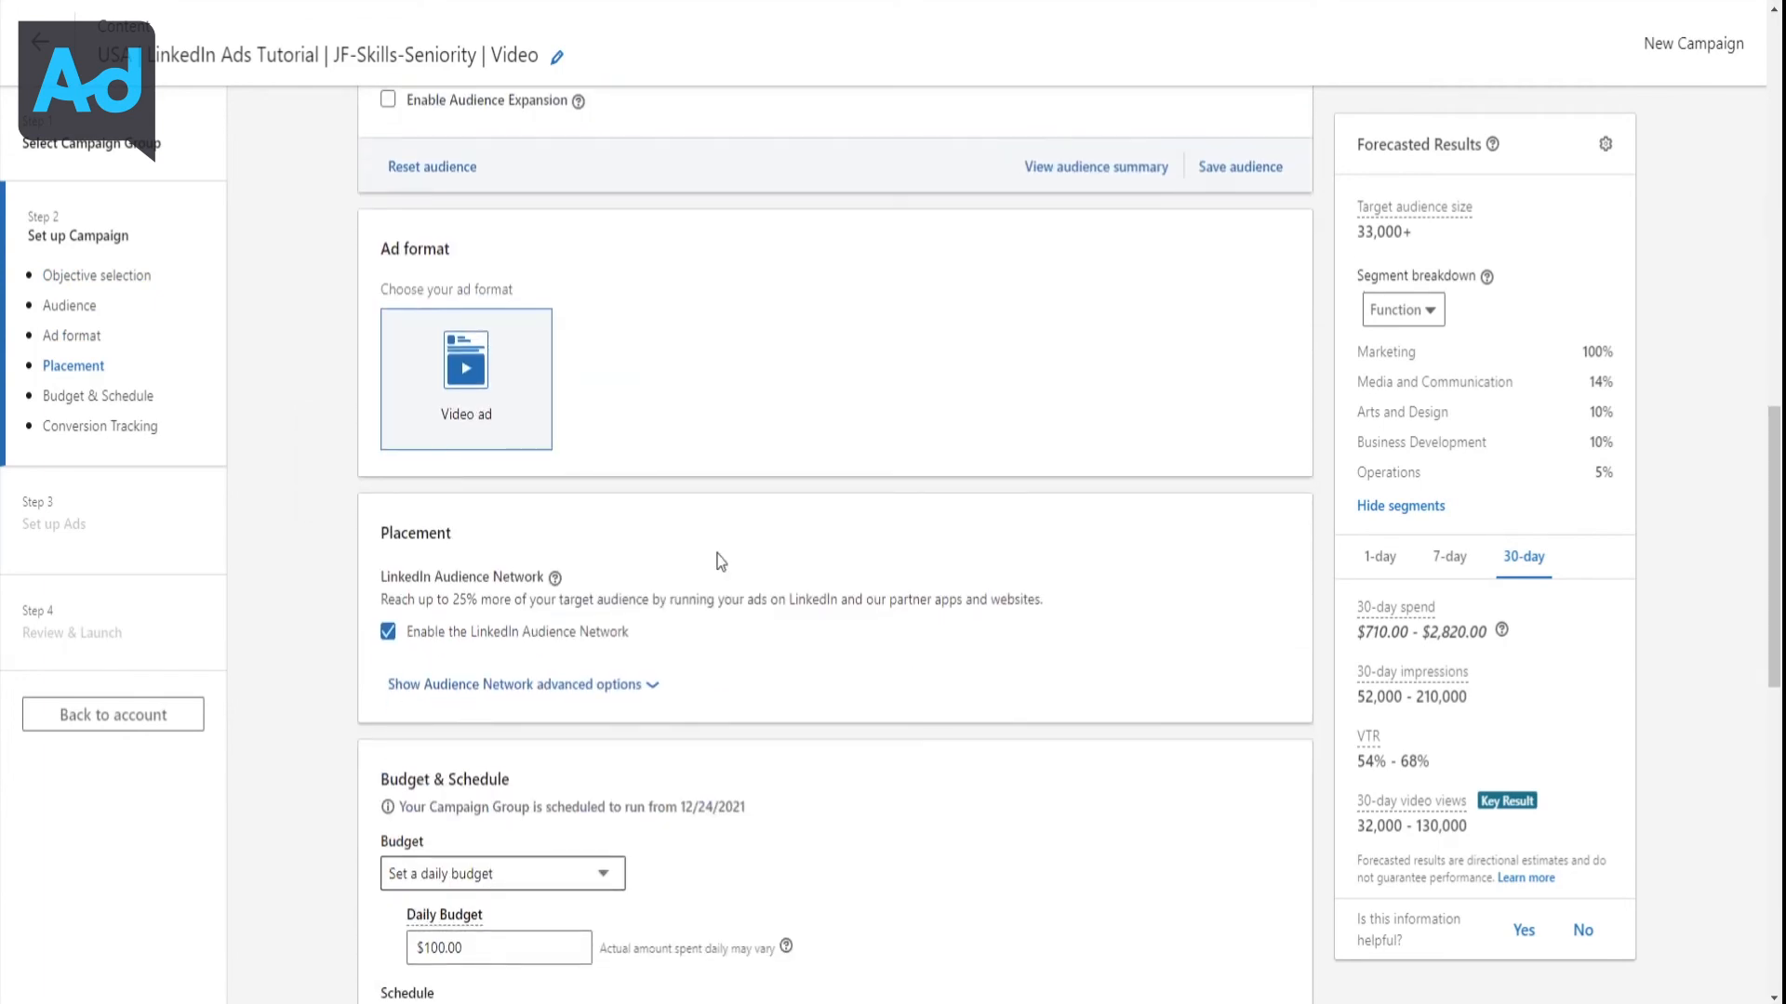
pyautogui.scroll(-1, 735, 551)
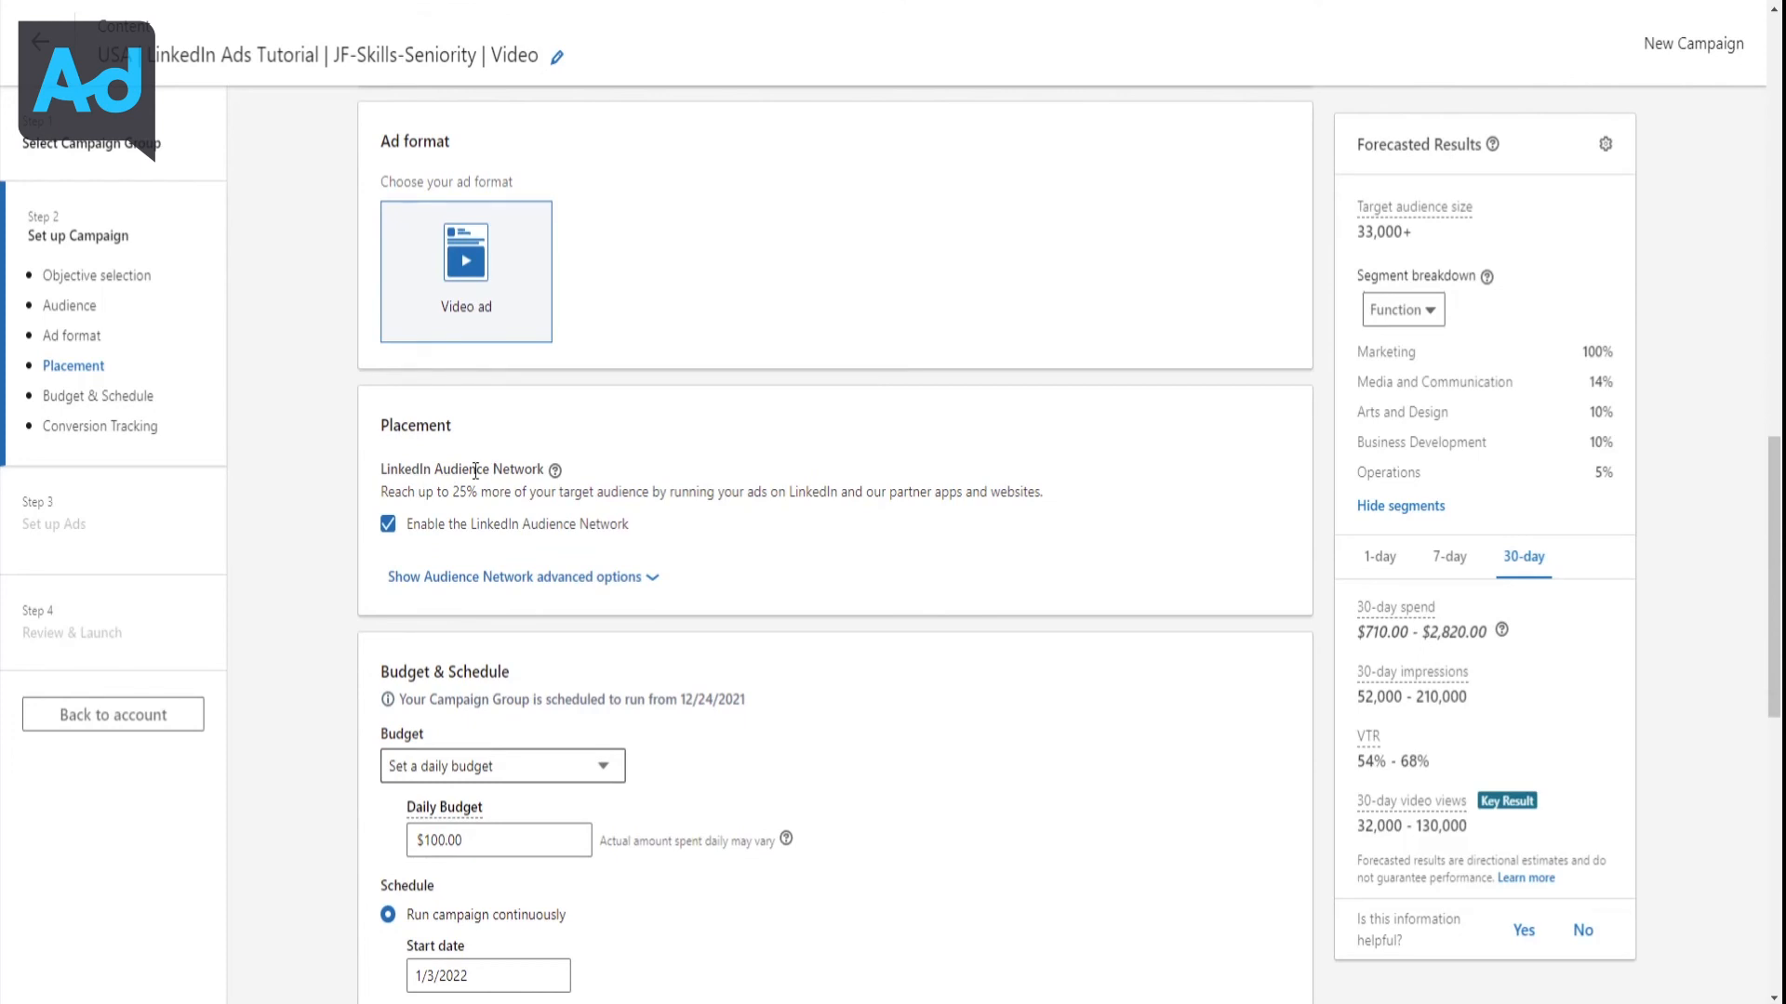
pyautogui.click(388, 525)
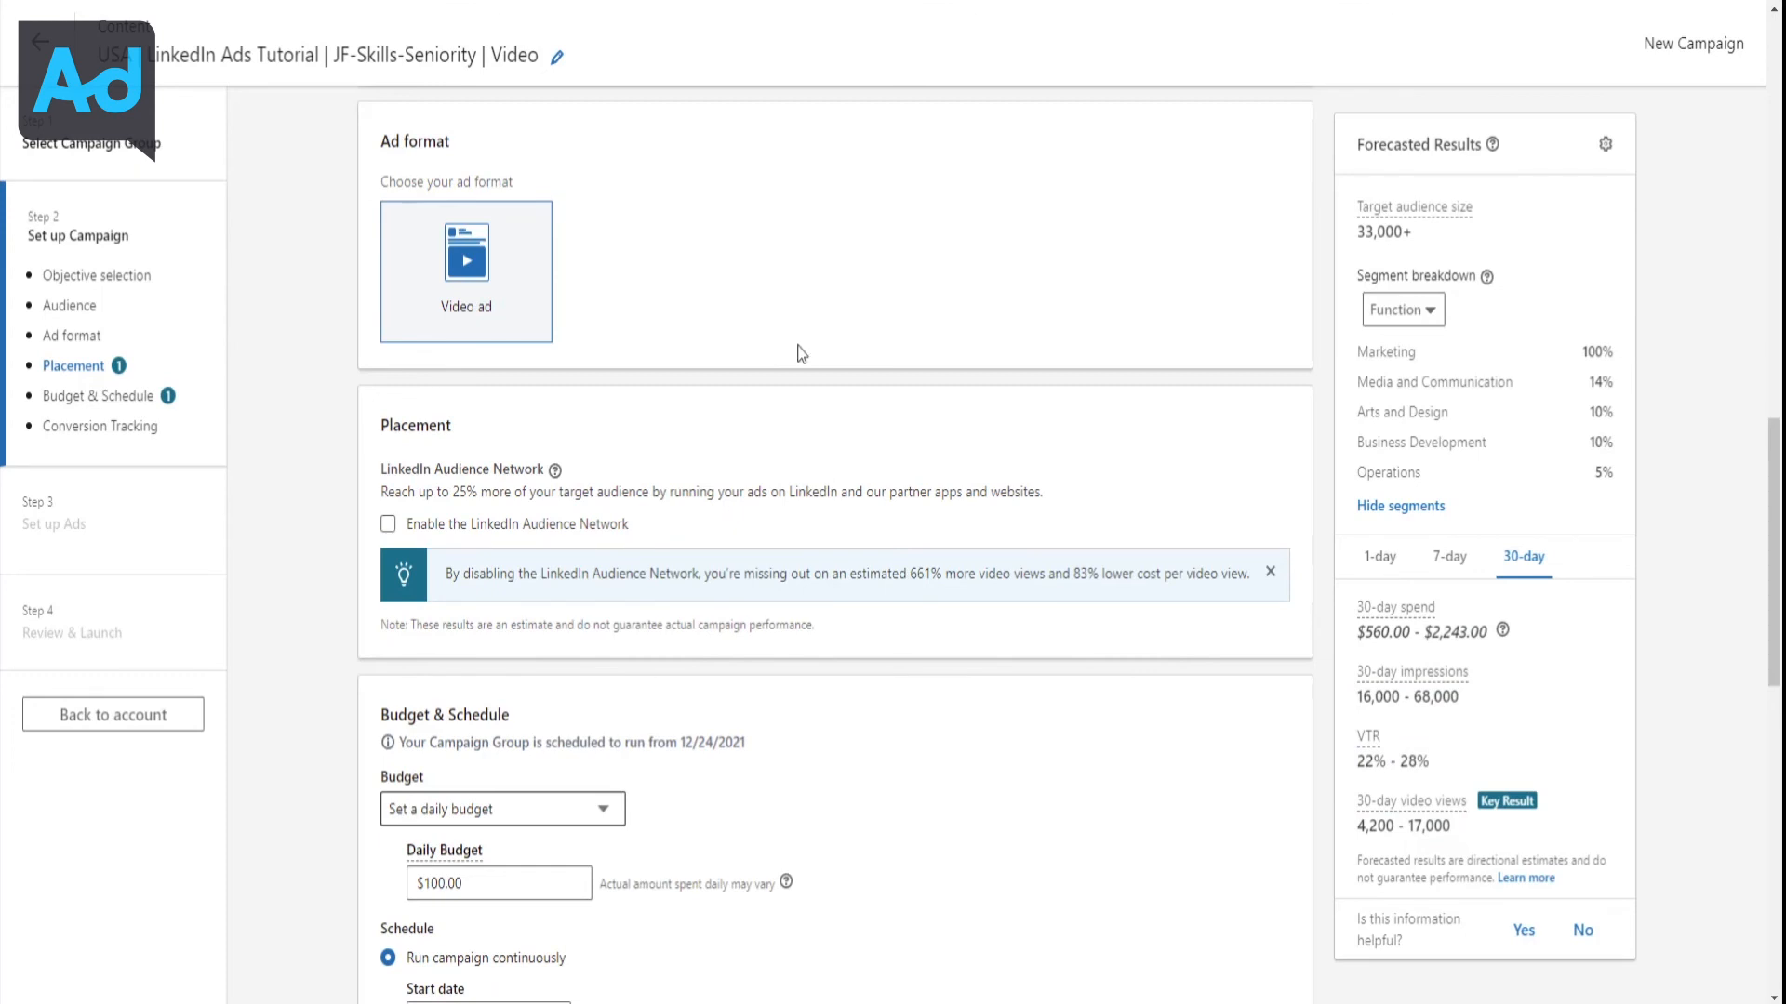
# Set the campaign's daily budget to $50
pyautogui.scroll(-1, 819, 349)
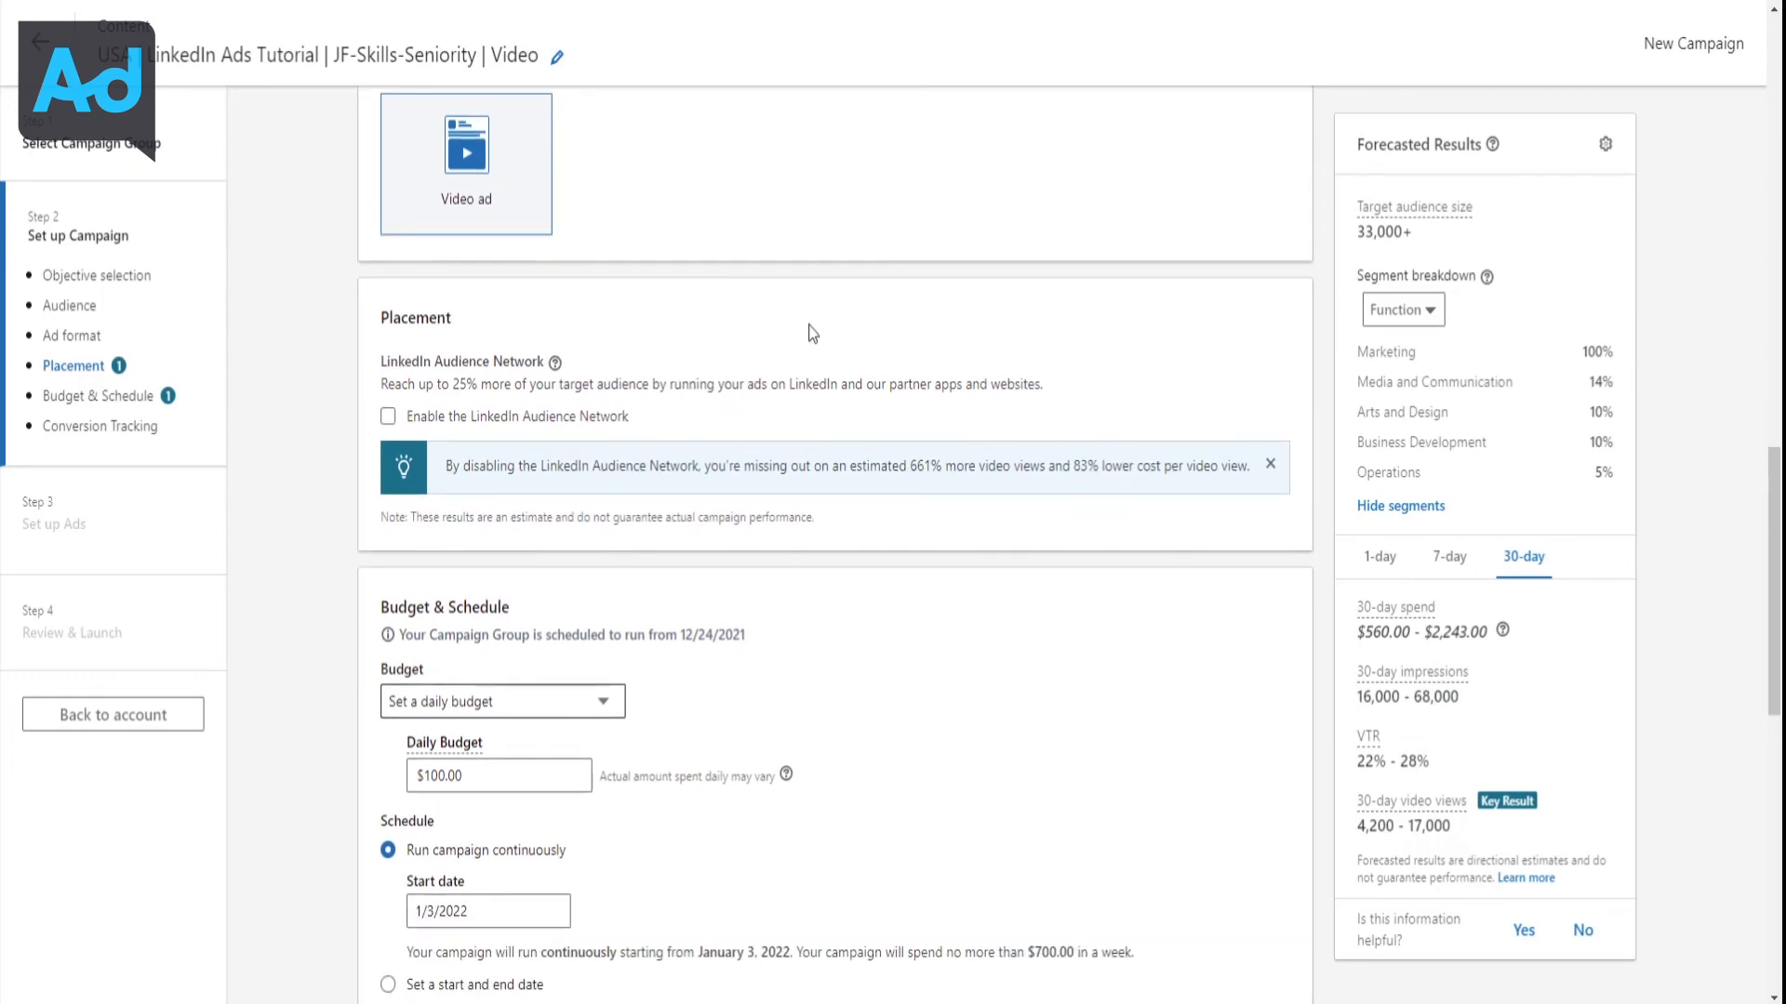
pyautogui.scroll(-3, 812, 333)
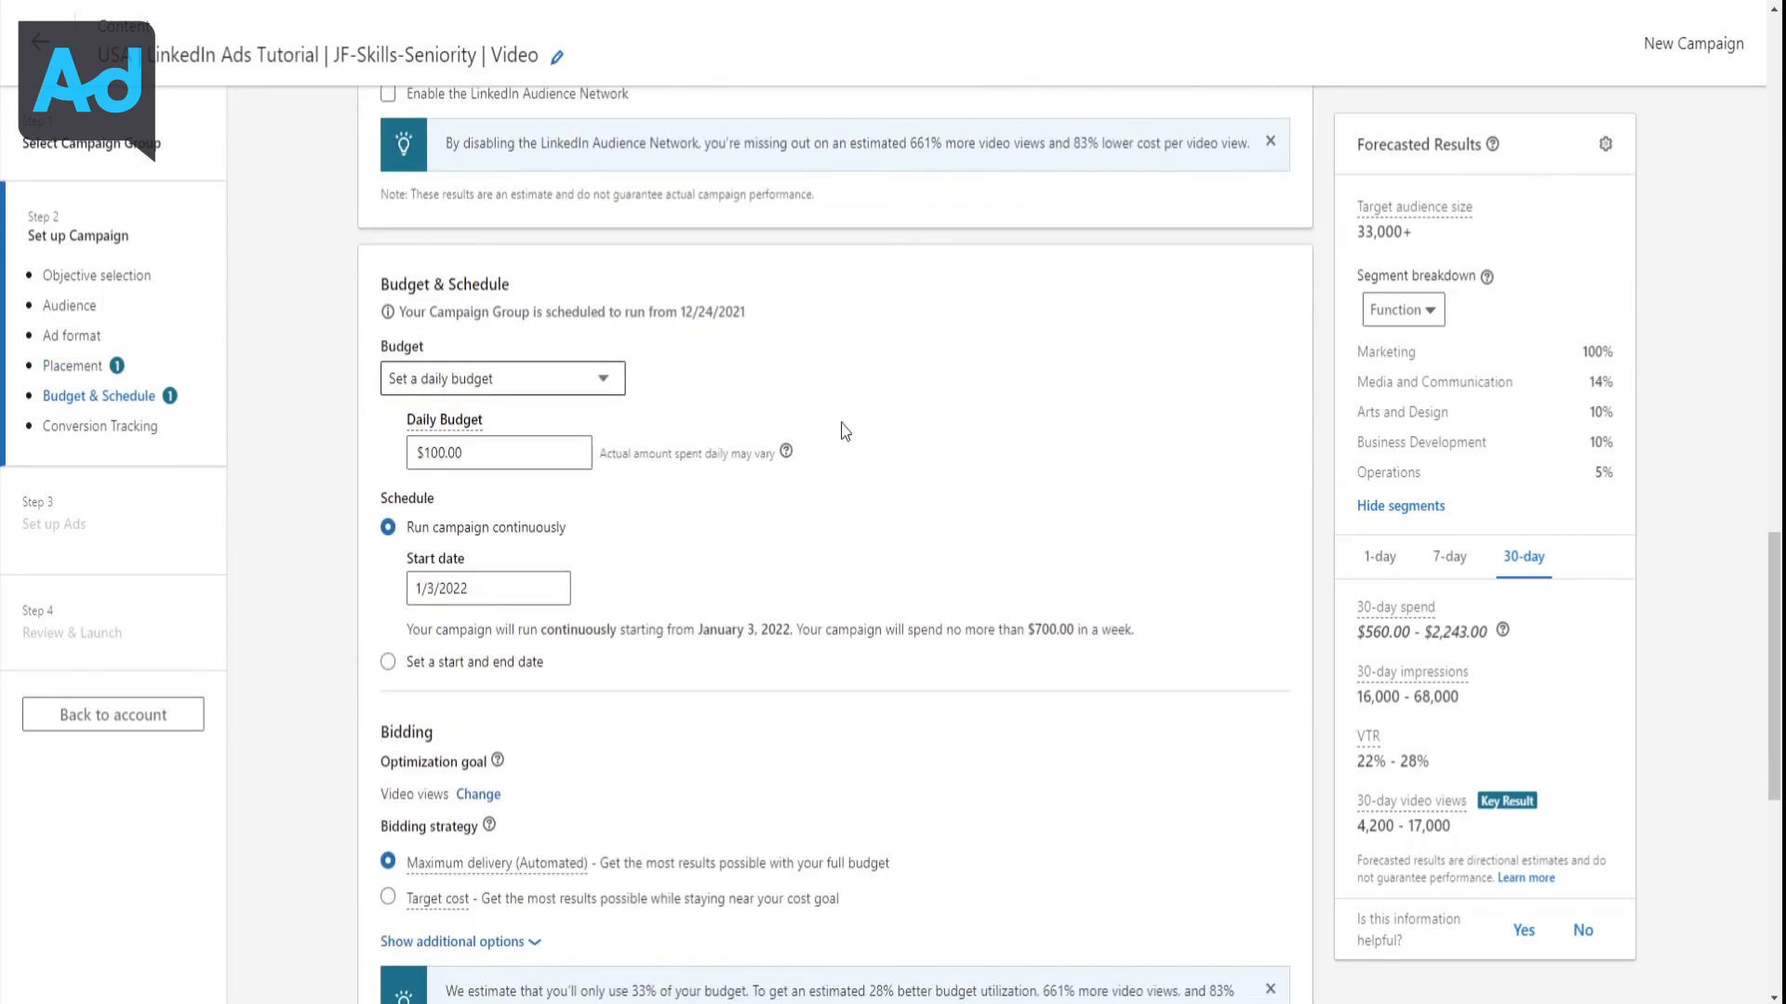
pyautogui.scroll(-1, 843, 431)
pyautogui.click(564, 346)
pyautogui.doubleClick(539, 348)
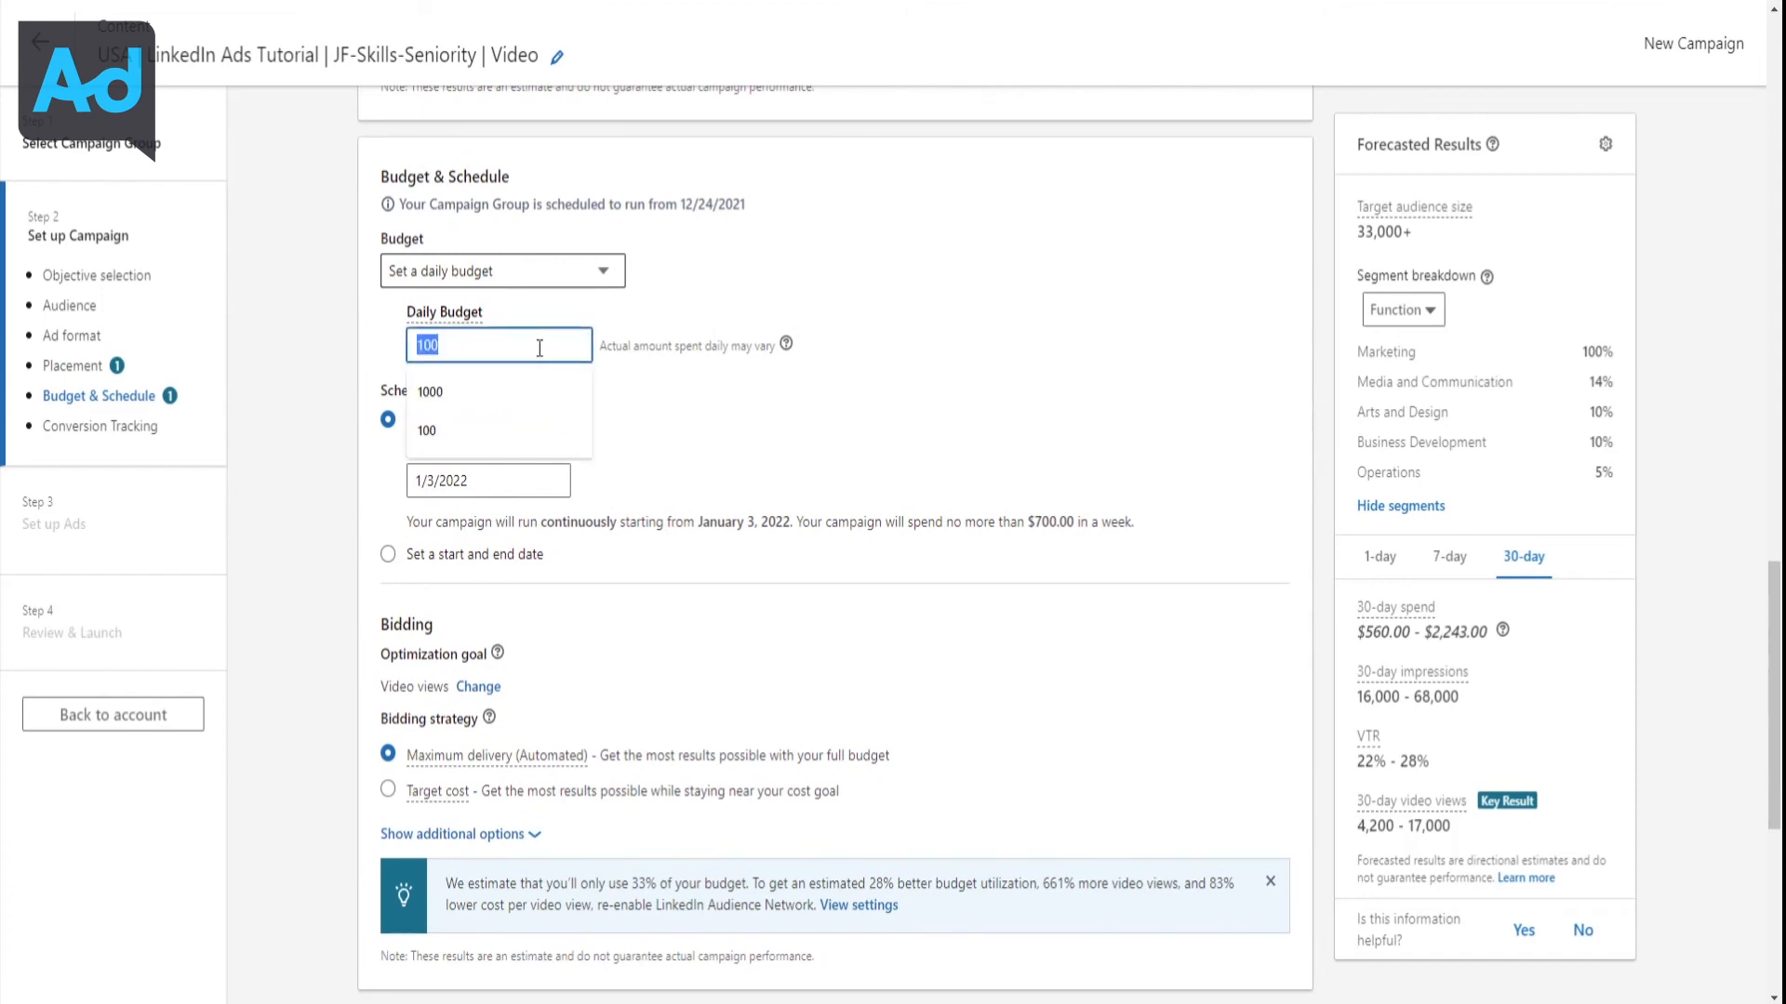
pyautogui.write('50')
pyautogui.click(695, 303)
# Schedule the campaign with a start and end date, ending on 2/18/2022
pyautogui.scroll(-1, 702, 412)
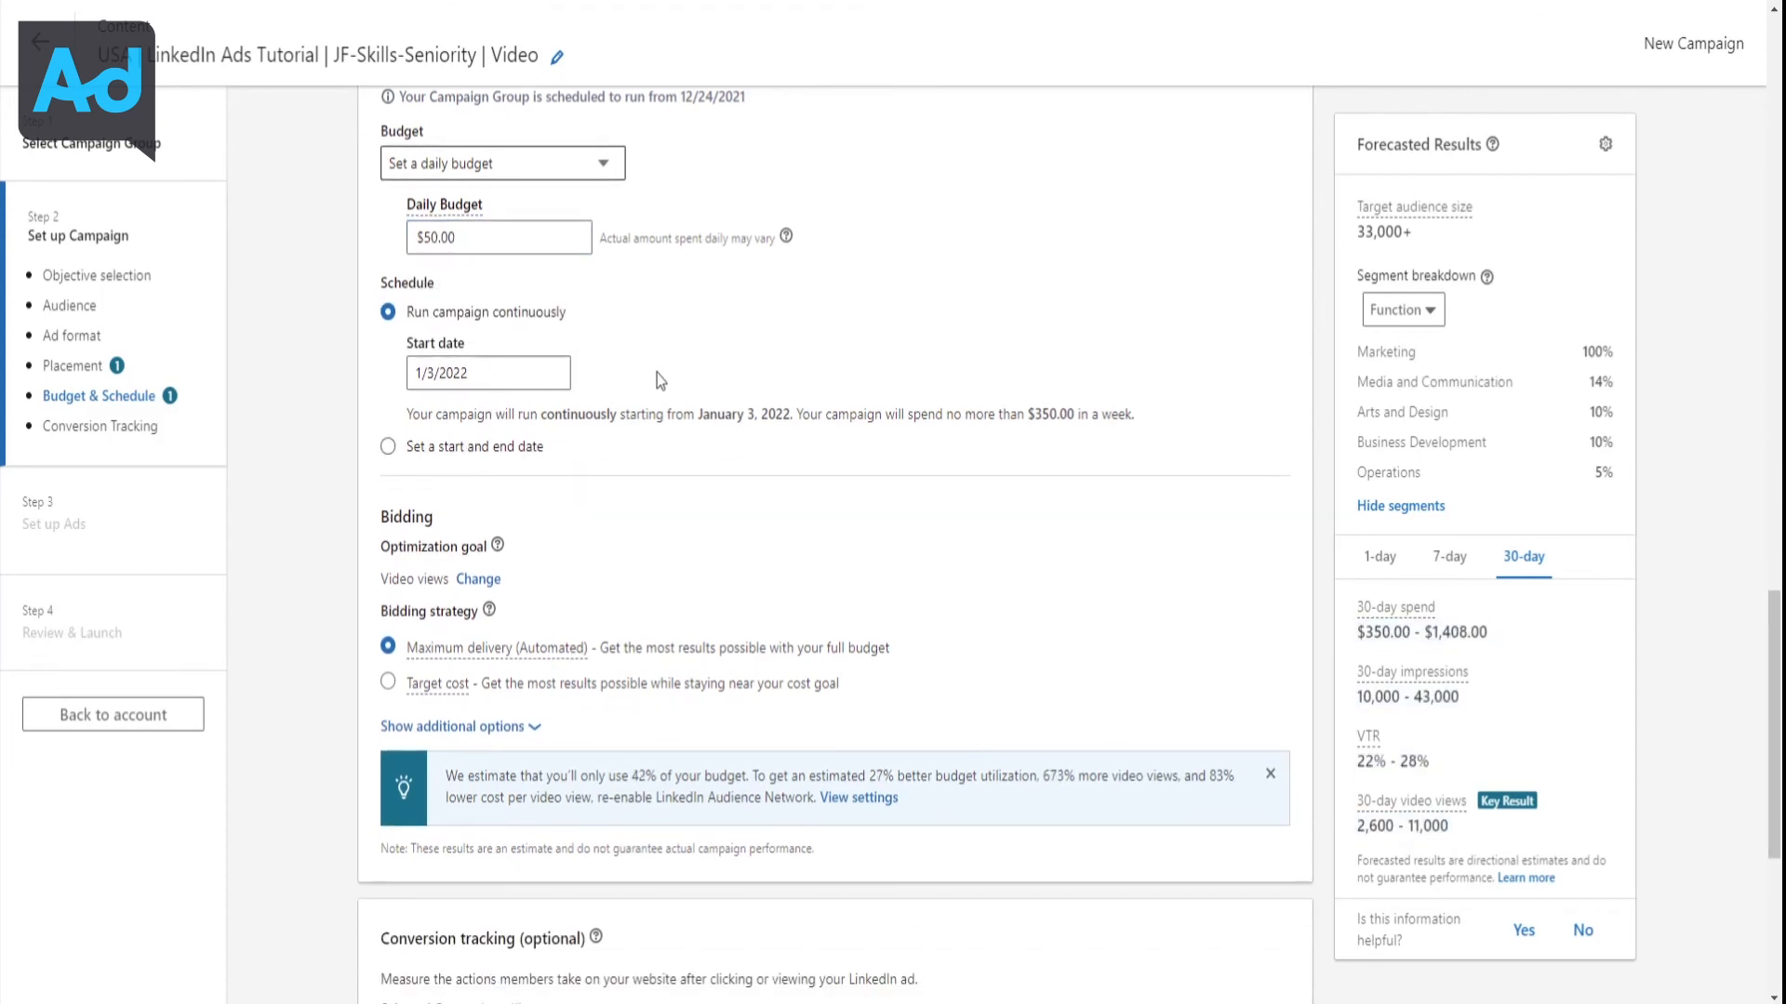
pyautogui.click(396, 448)
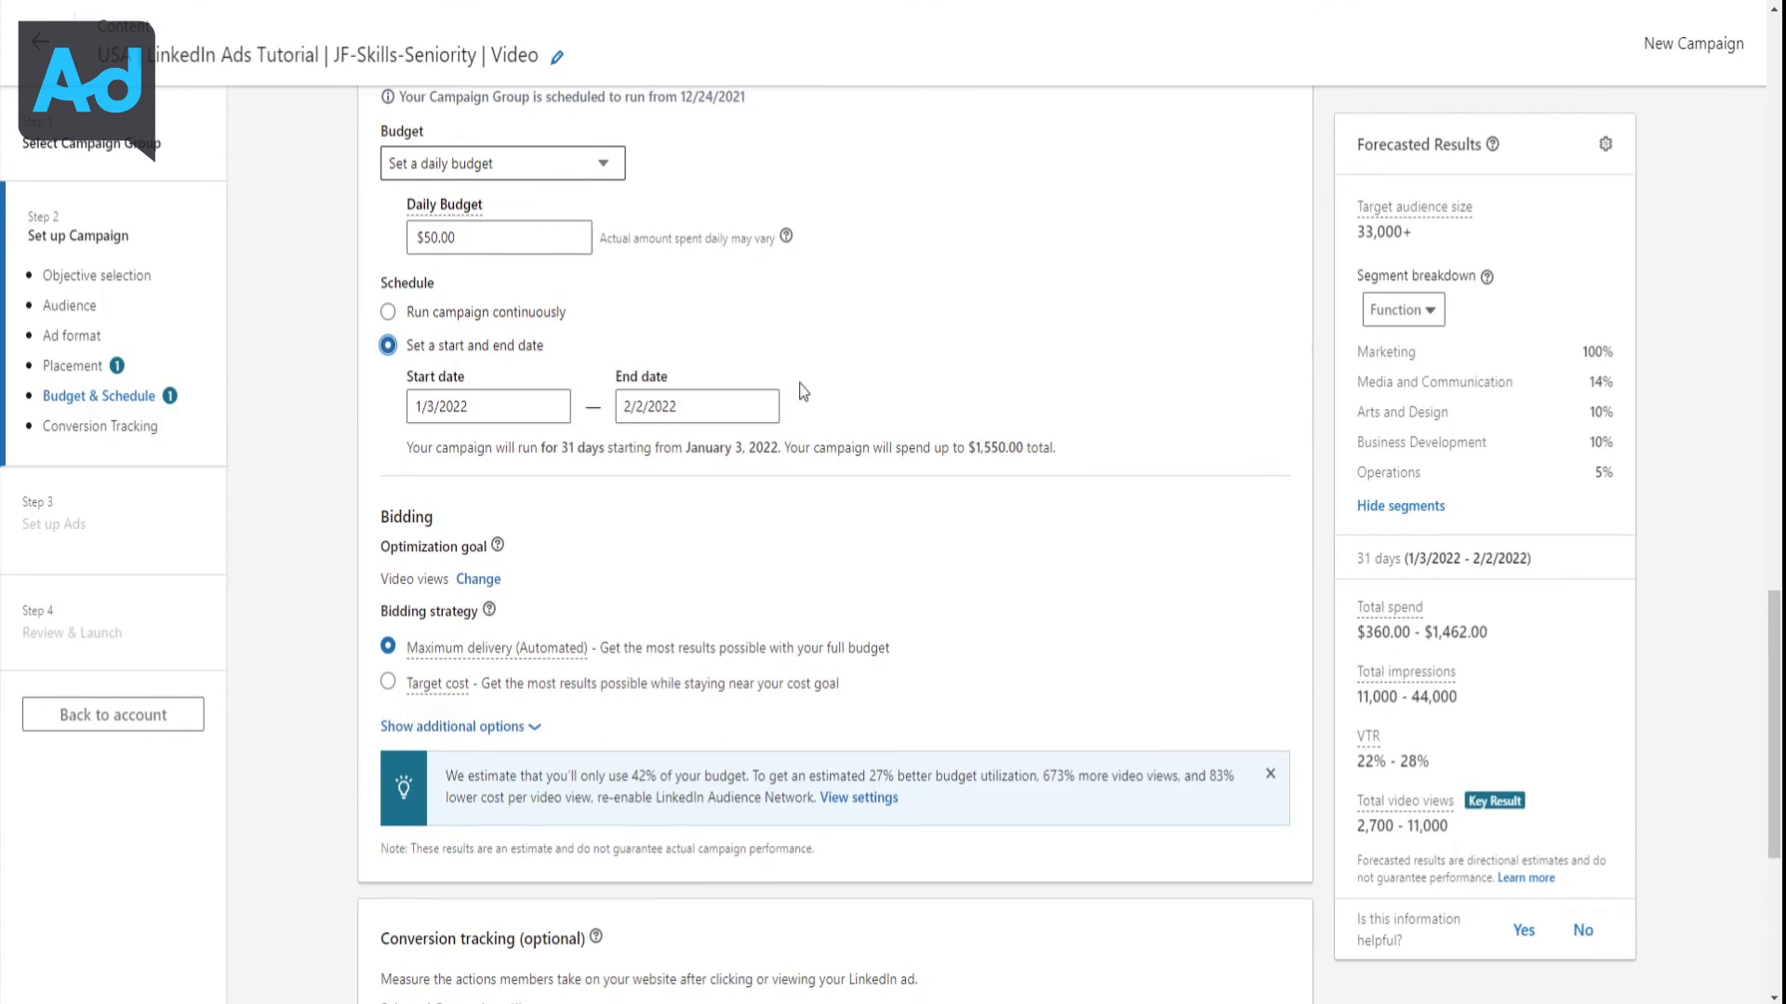
pyautogui.click(753, 407)
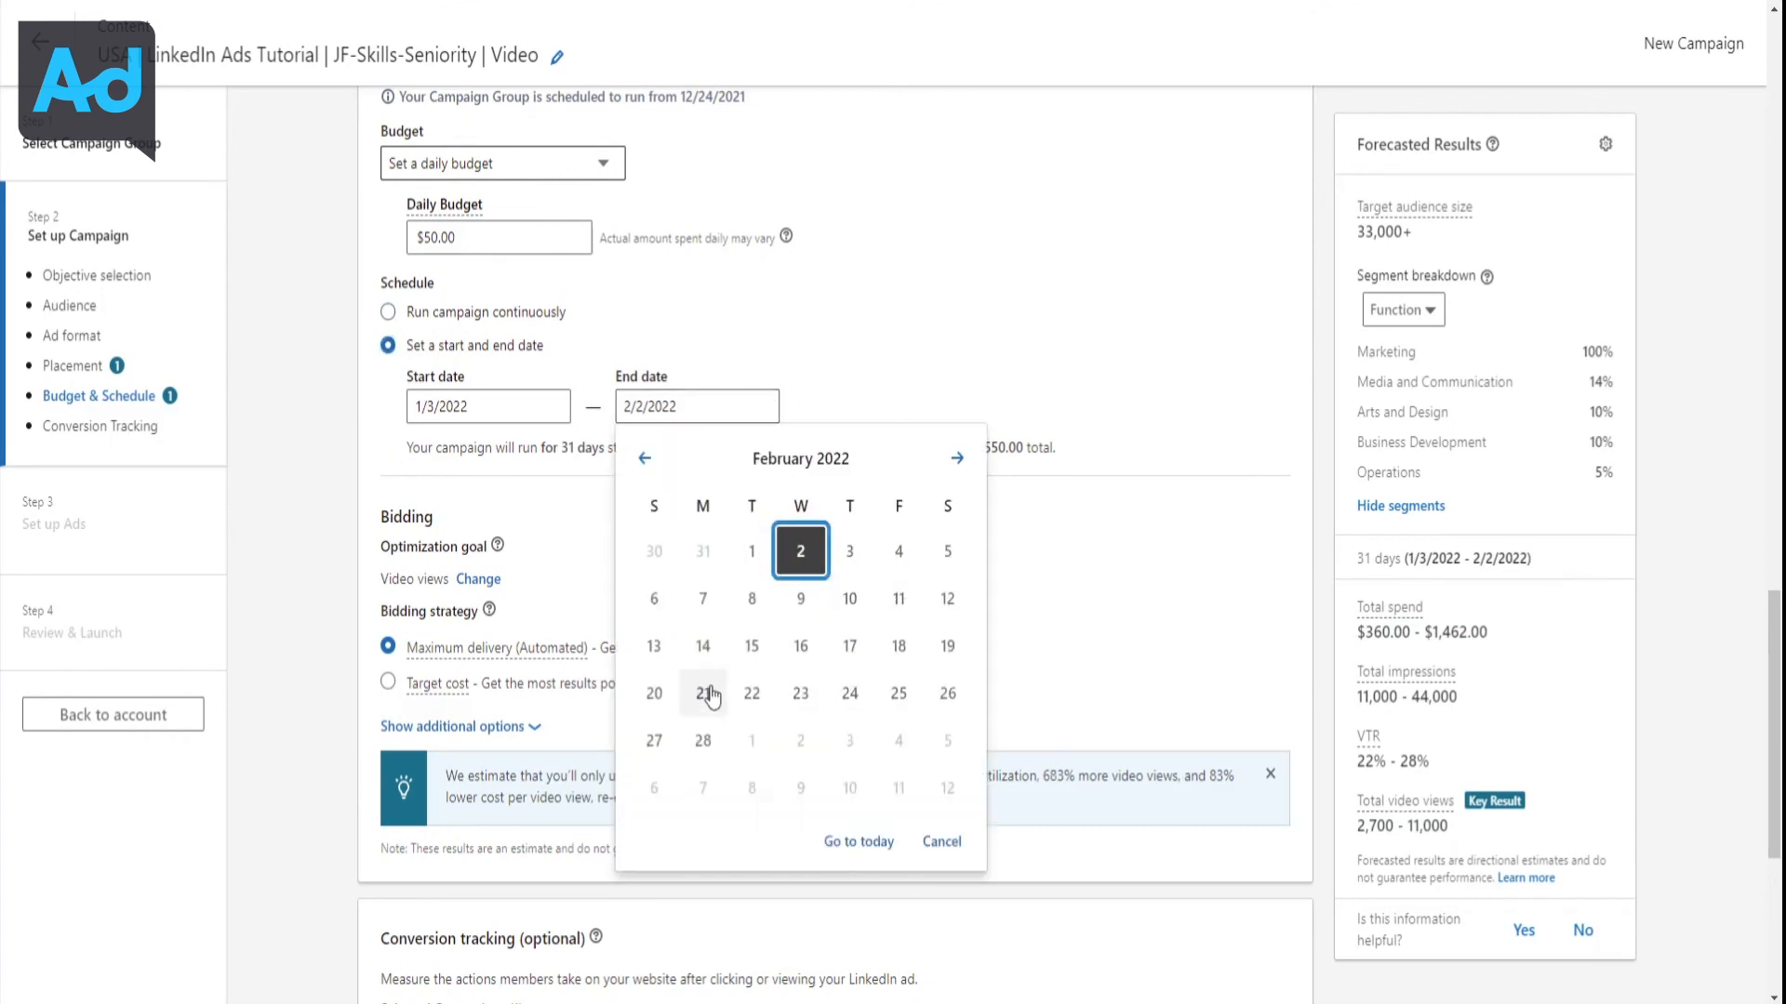
pyautogui.click(899, 646)
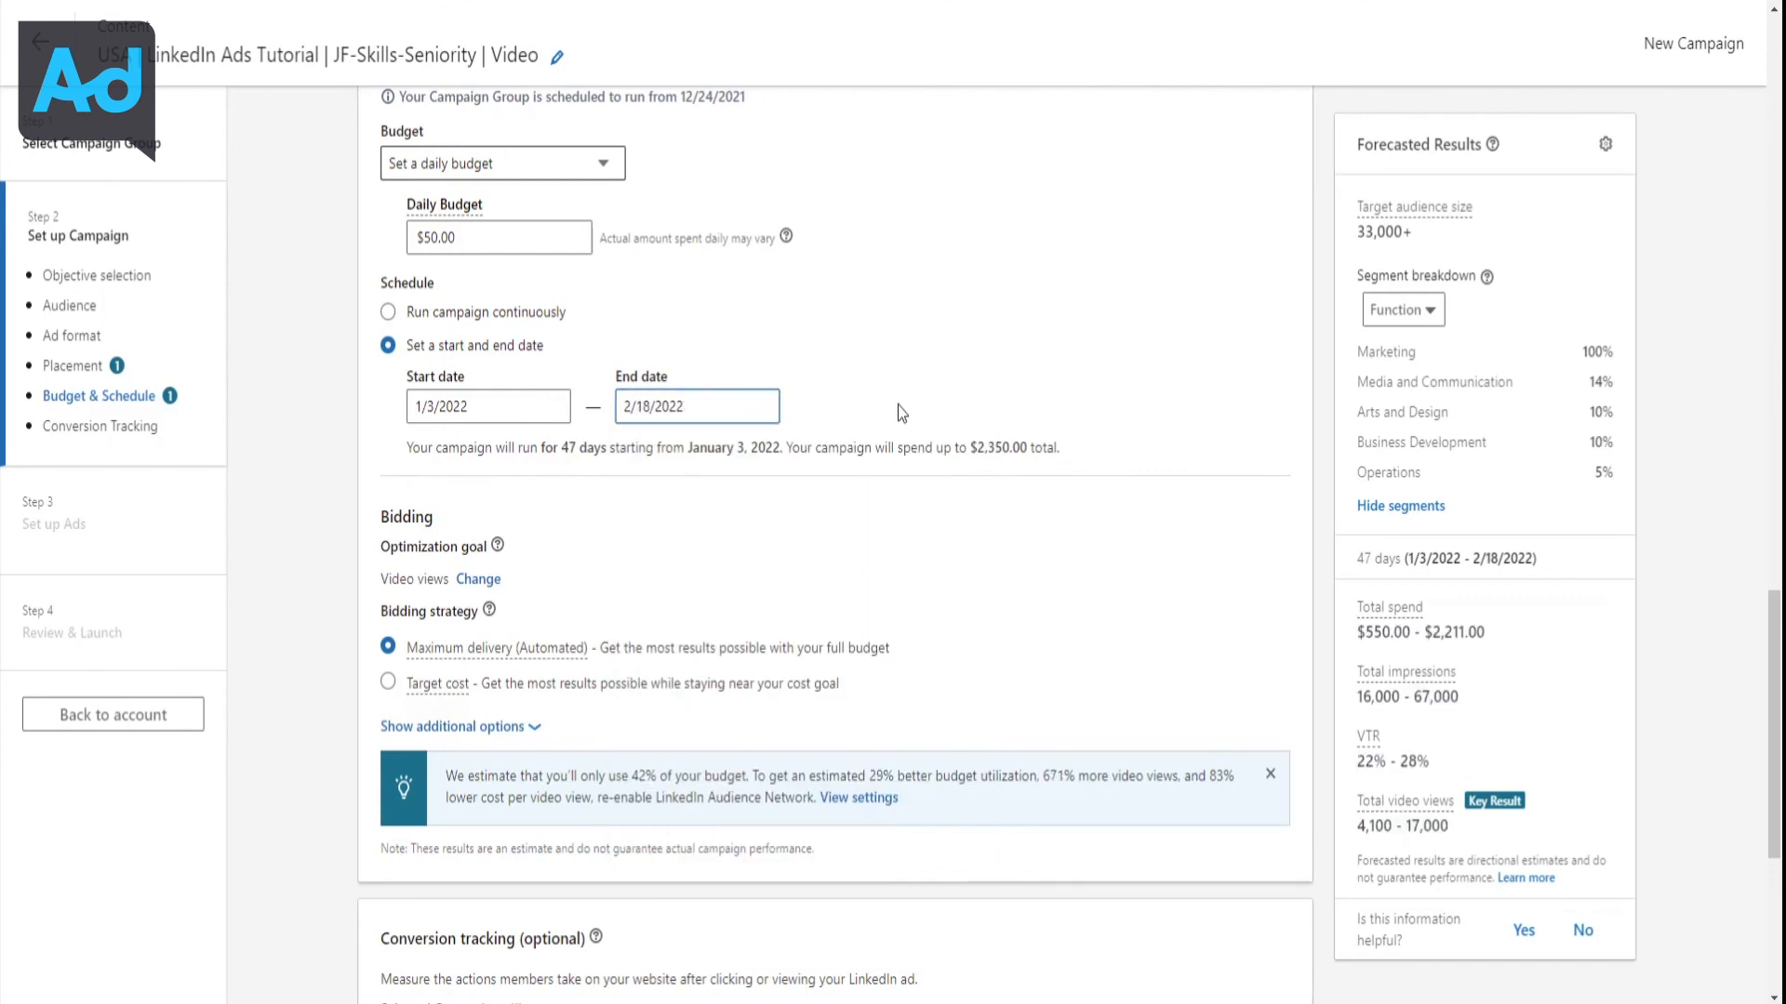
# Try the target cost bidding strategy with a target of $0.10 per video view
pyautogui.scroll(-3, 799, 431)
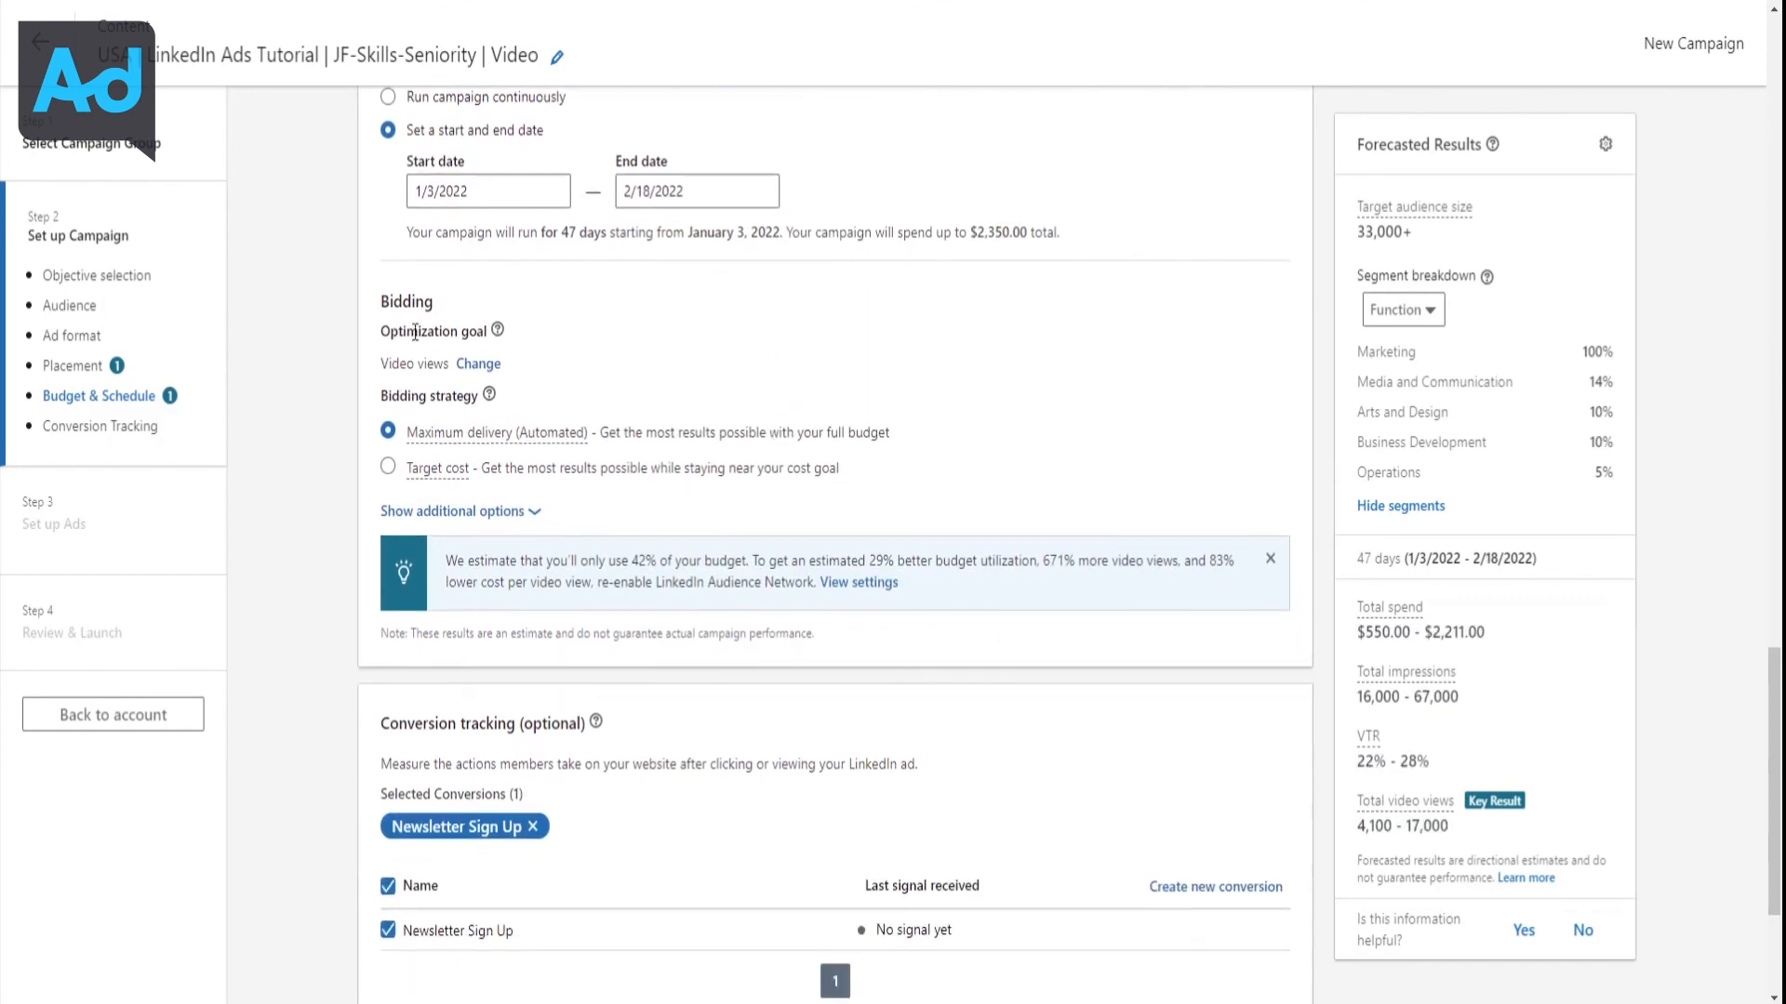
pyautogui.moveTo(419, 337)
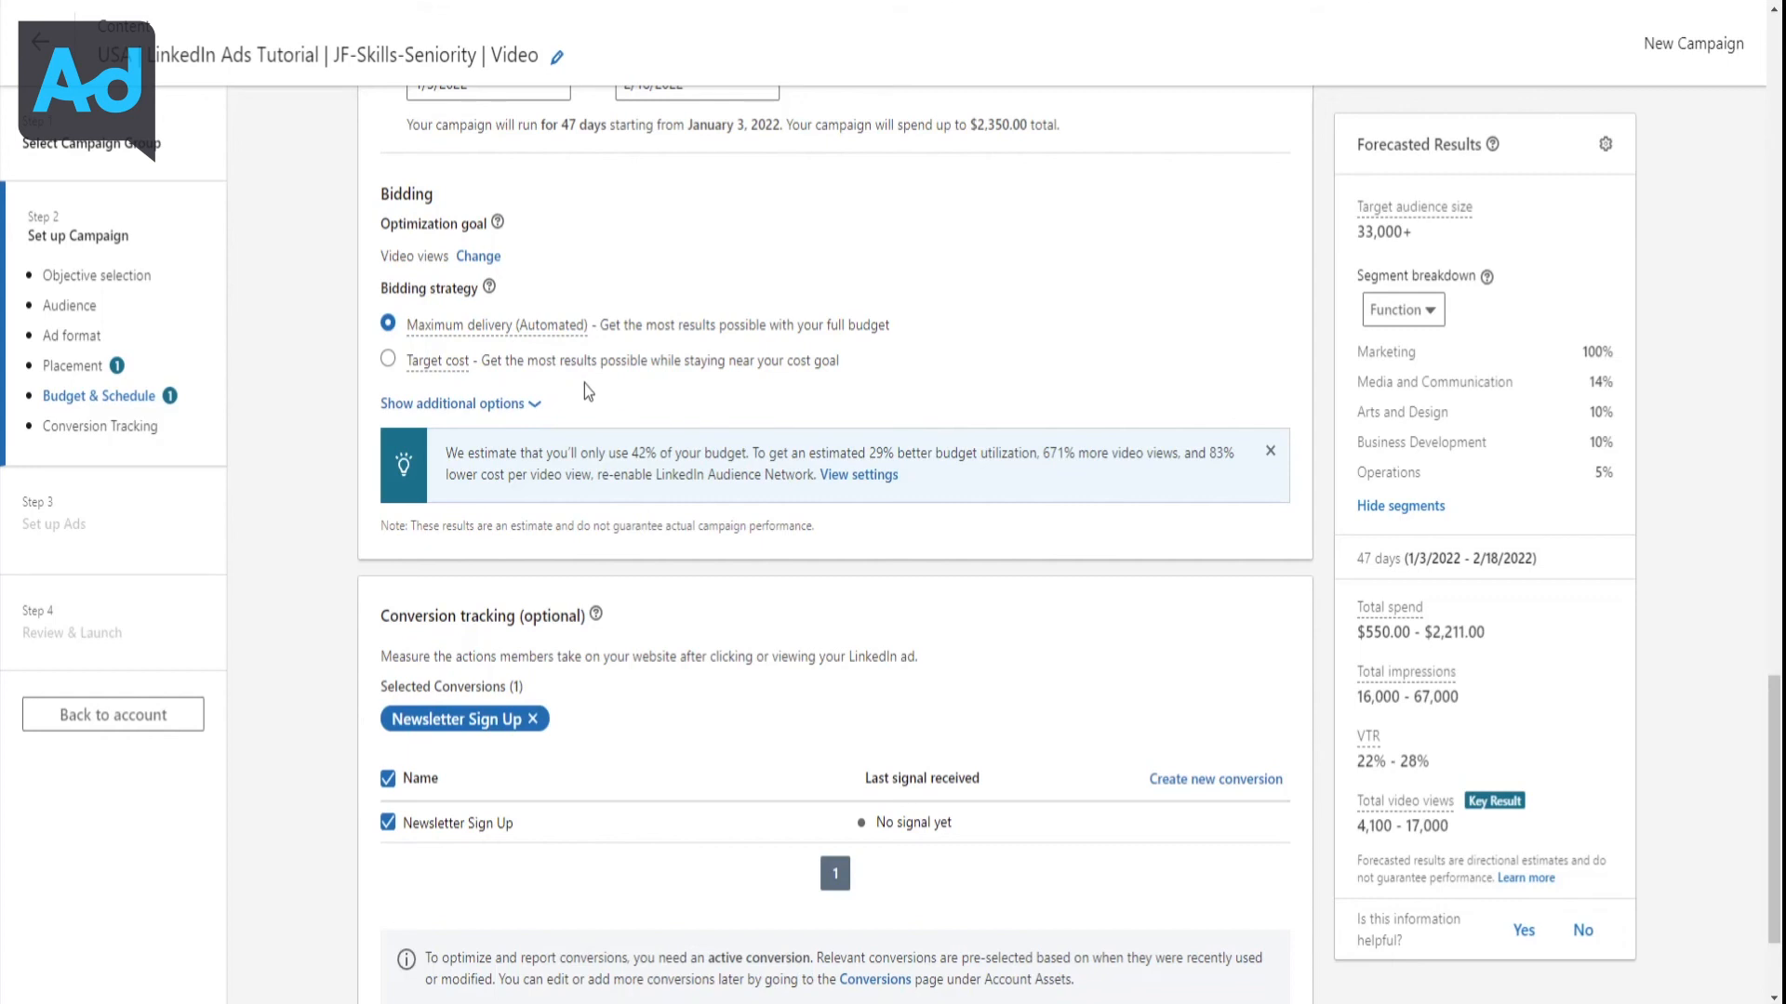
pyautogui.click(389, 362)
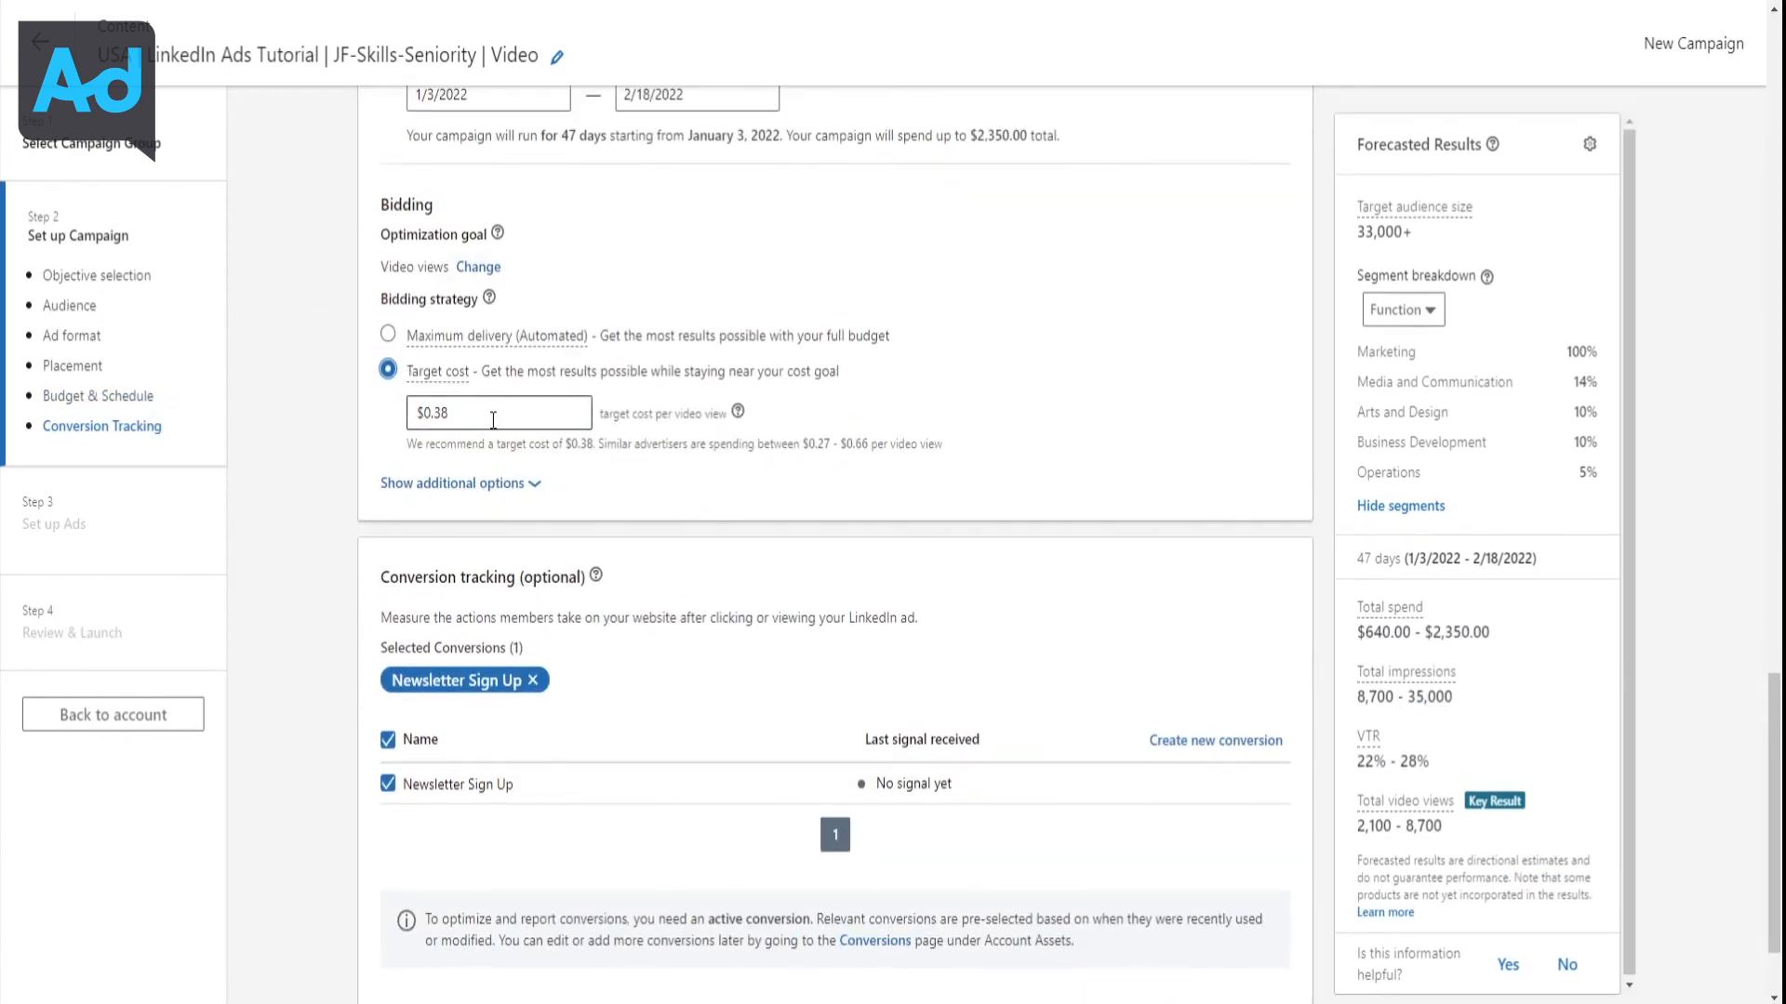
pyautogui.click(488, 413)
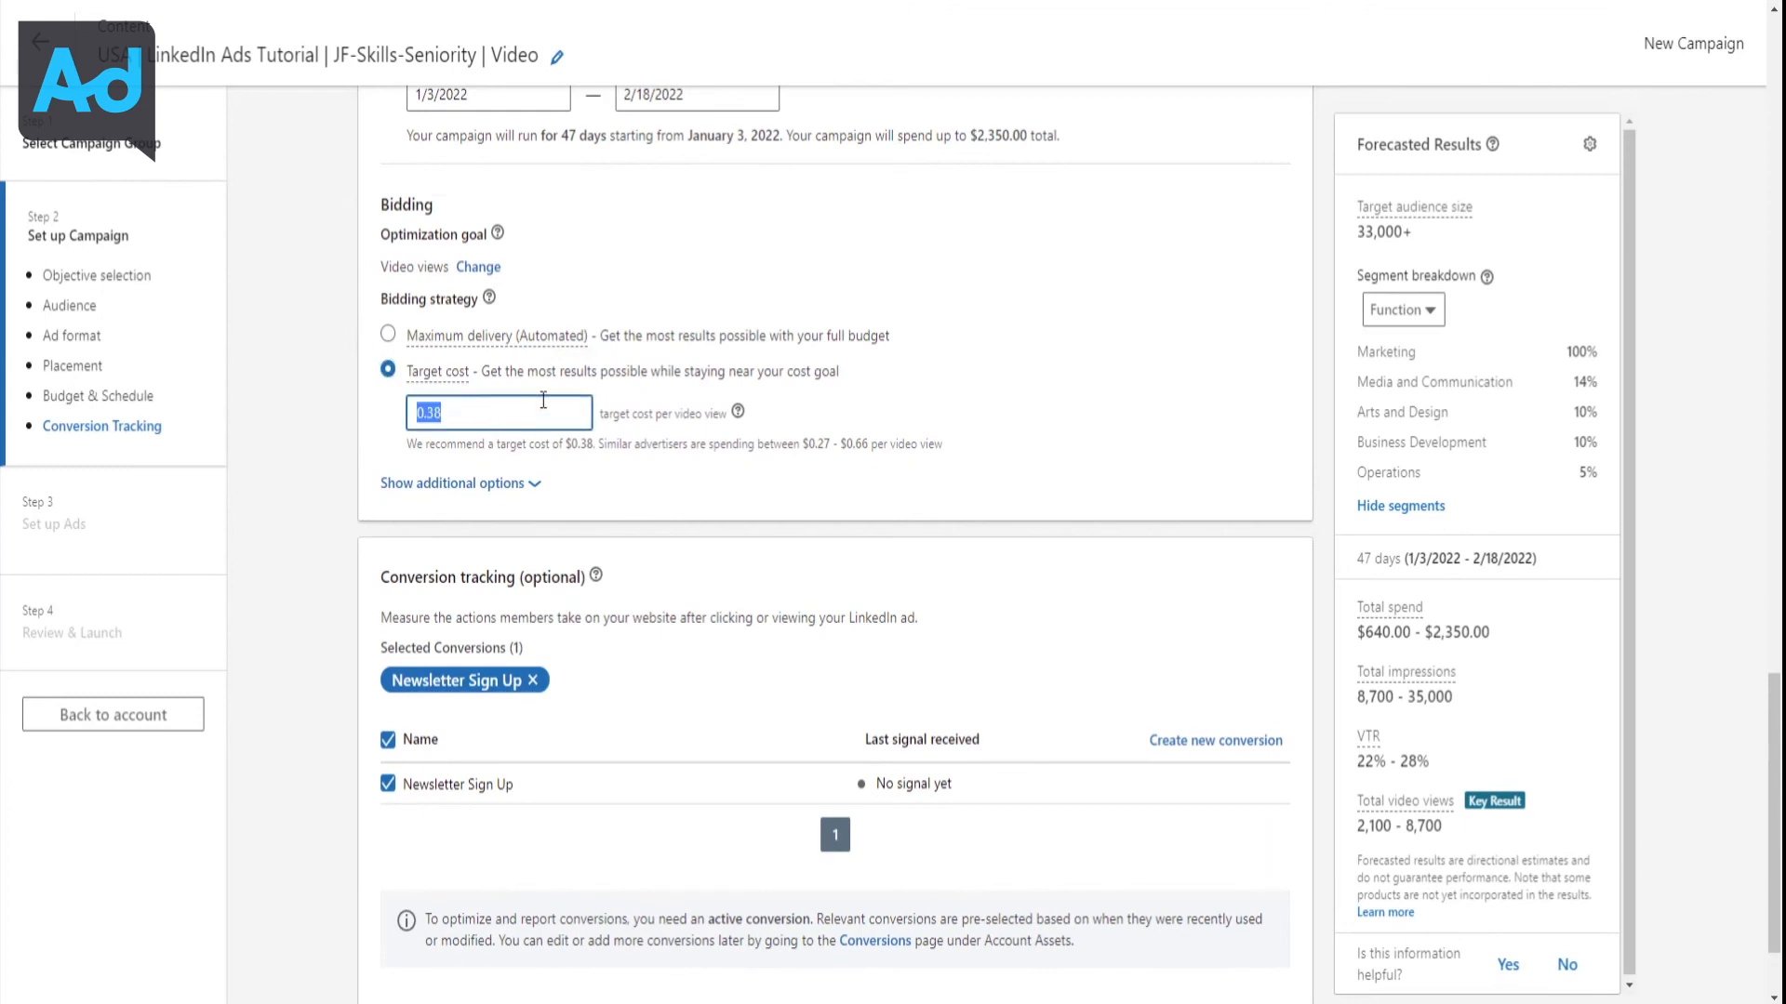
pyautogui.write('.1')
pyautogui.click(375, 426)
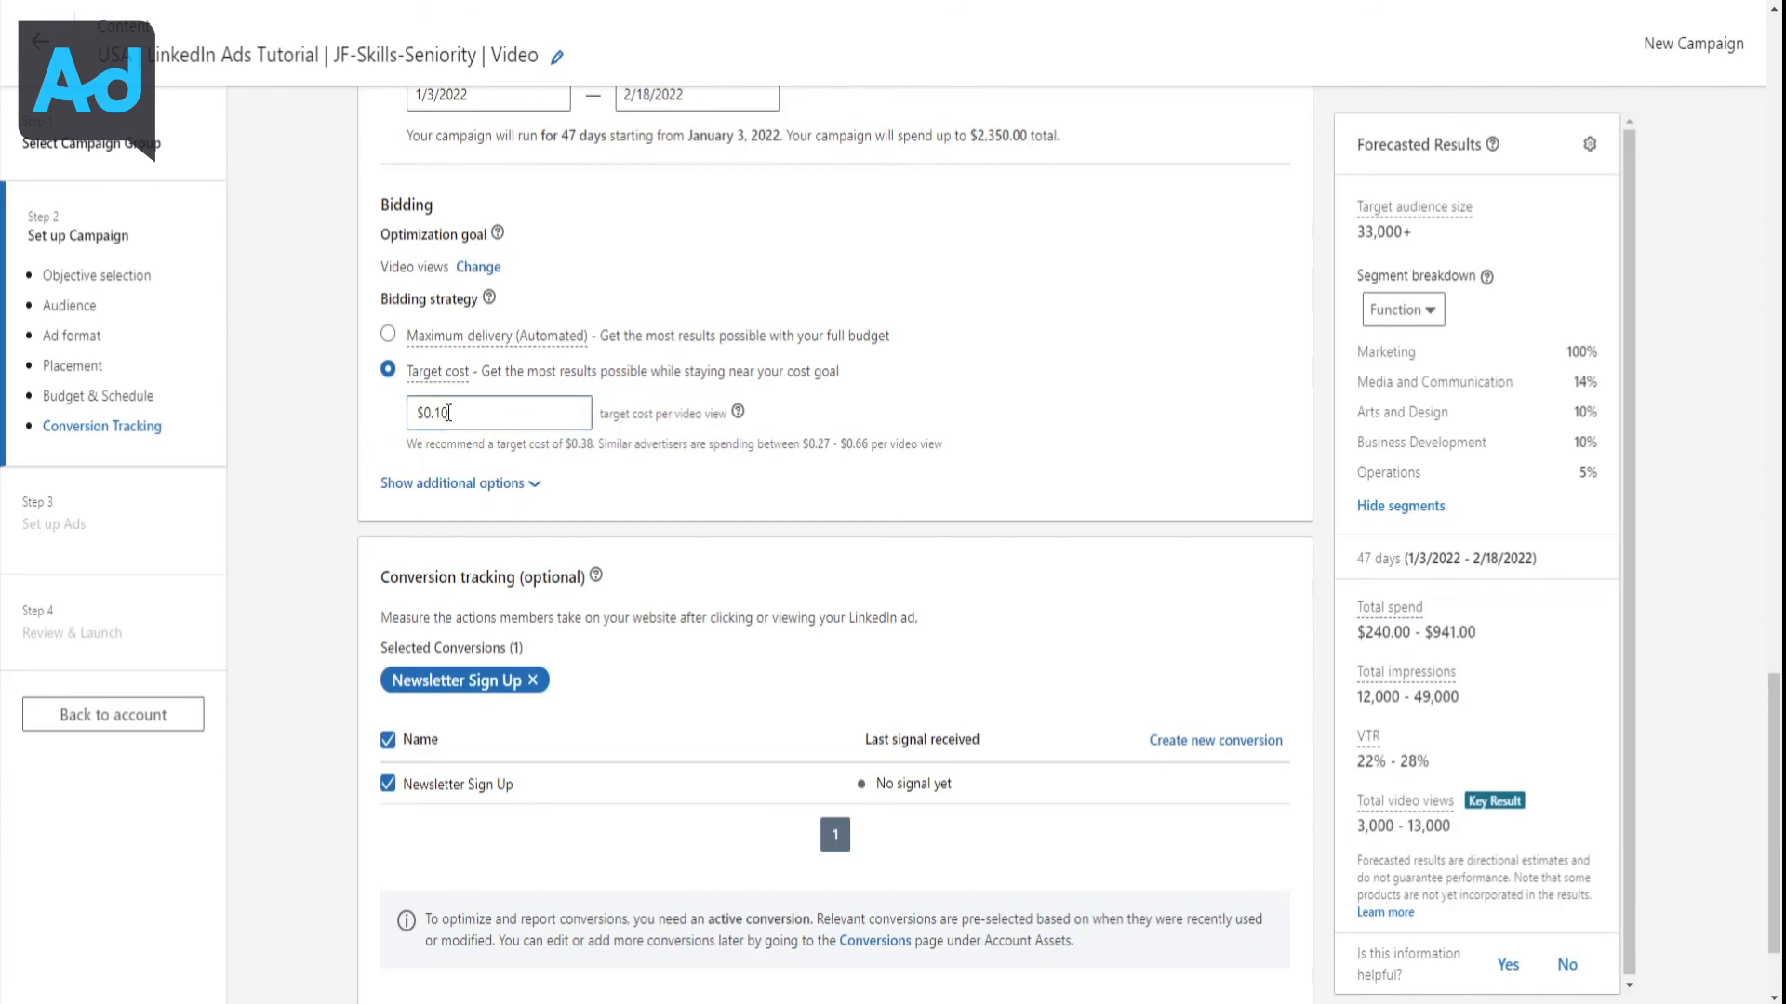
# Try to lower the target cost per video view to $0.00 and check the minimum allowed bid
pyautogui.click(491, 406)
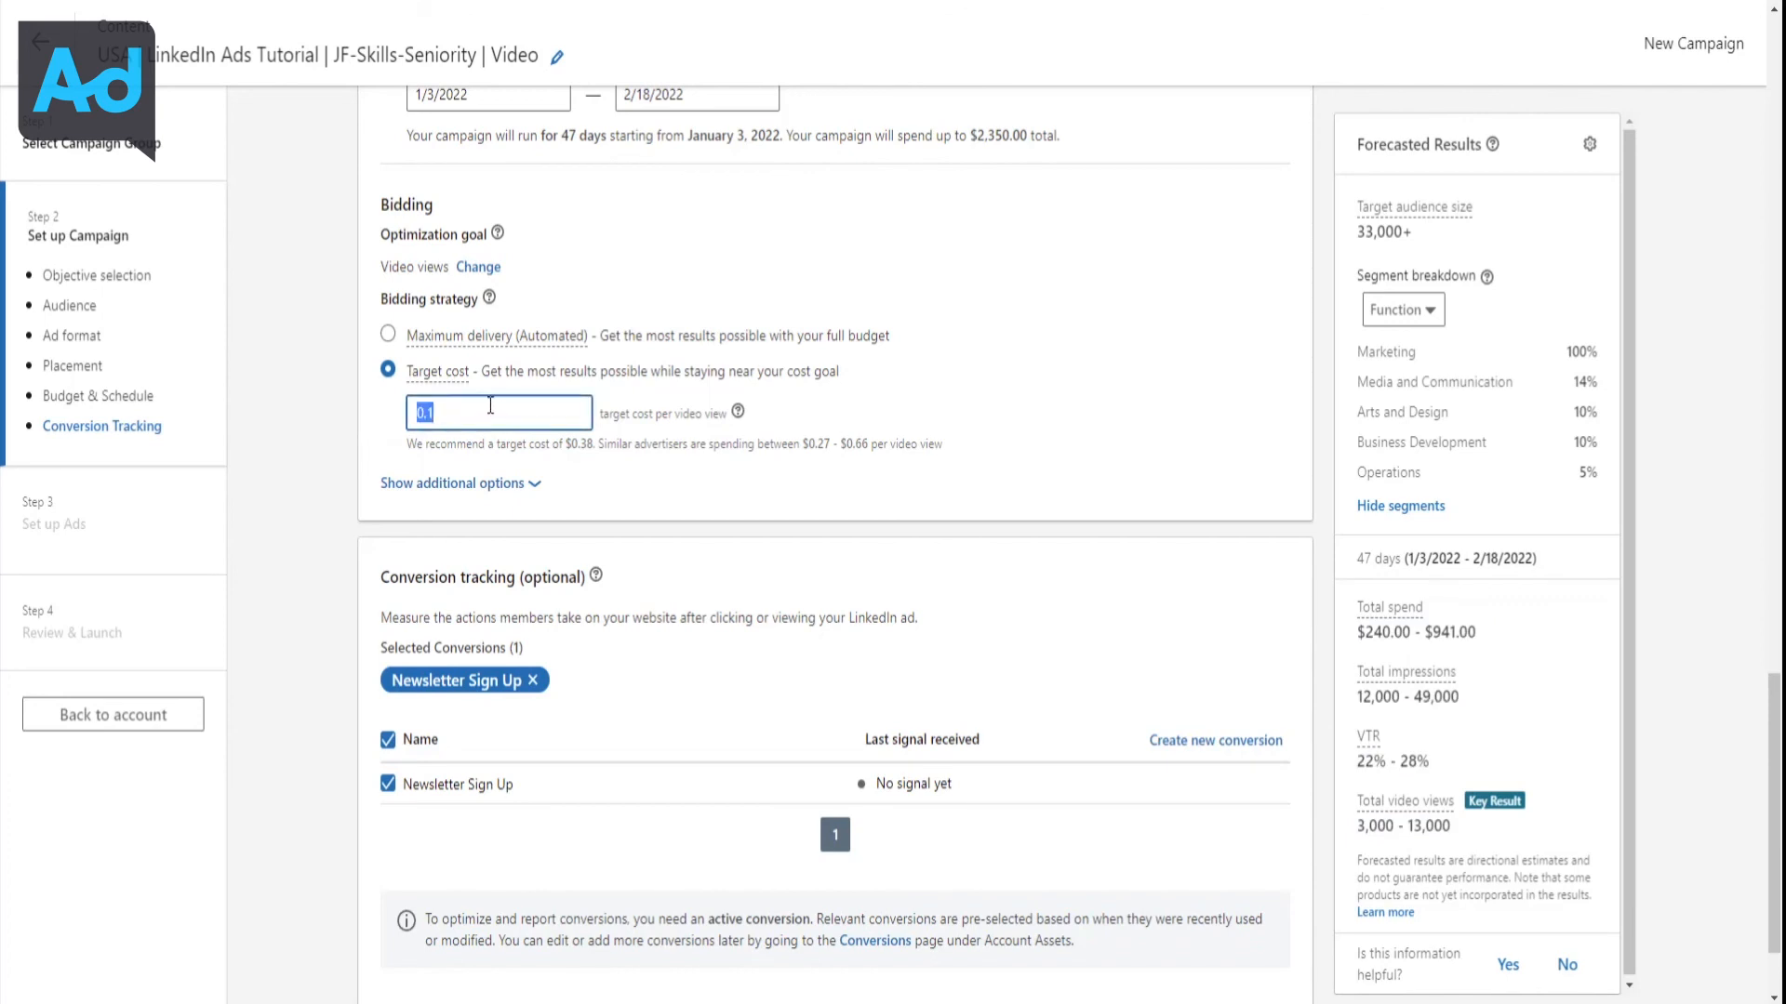
pyautogui.write('.01')
pyautogui.write('01')
pyautogui.click(951, 428)
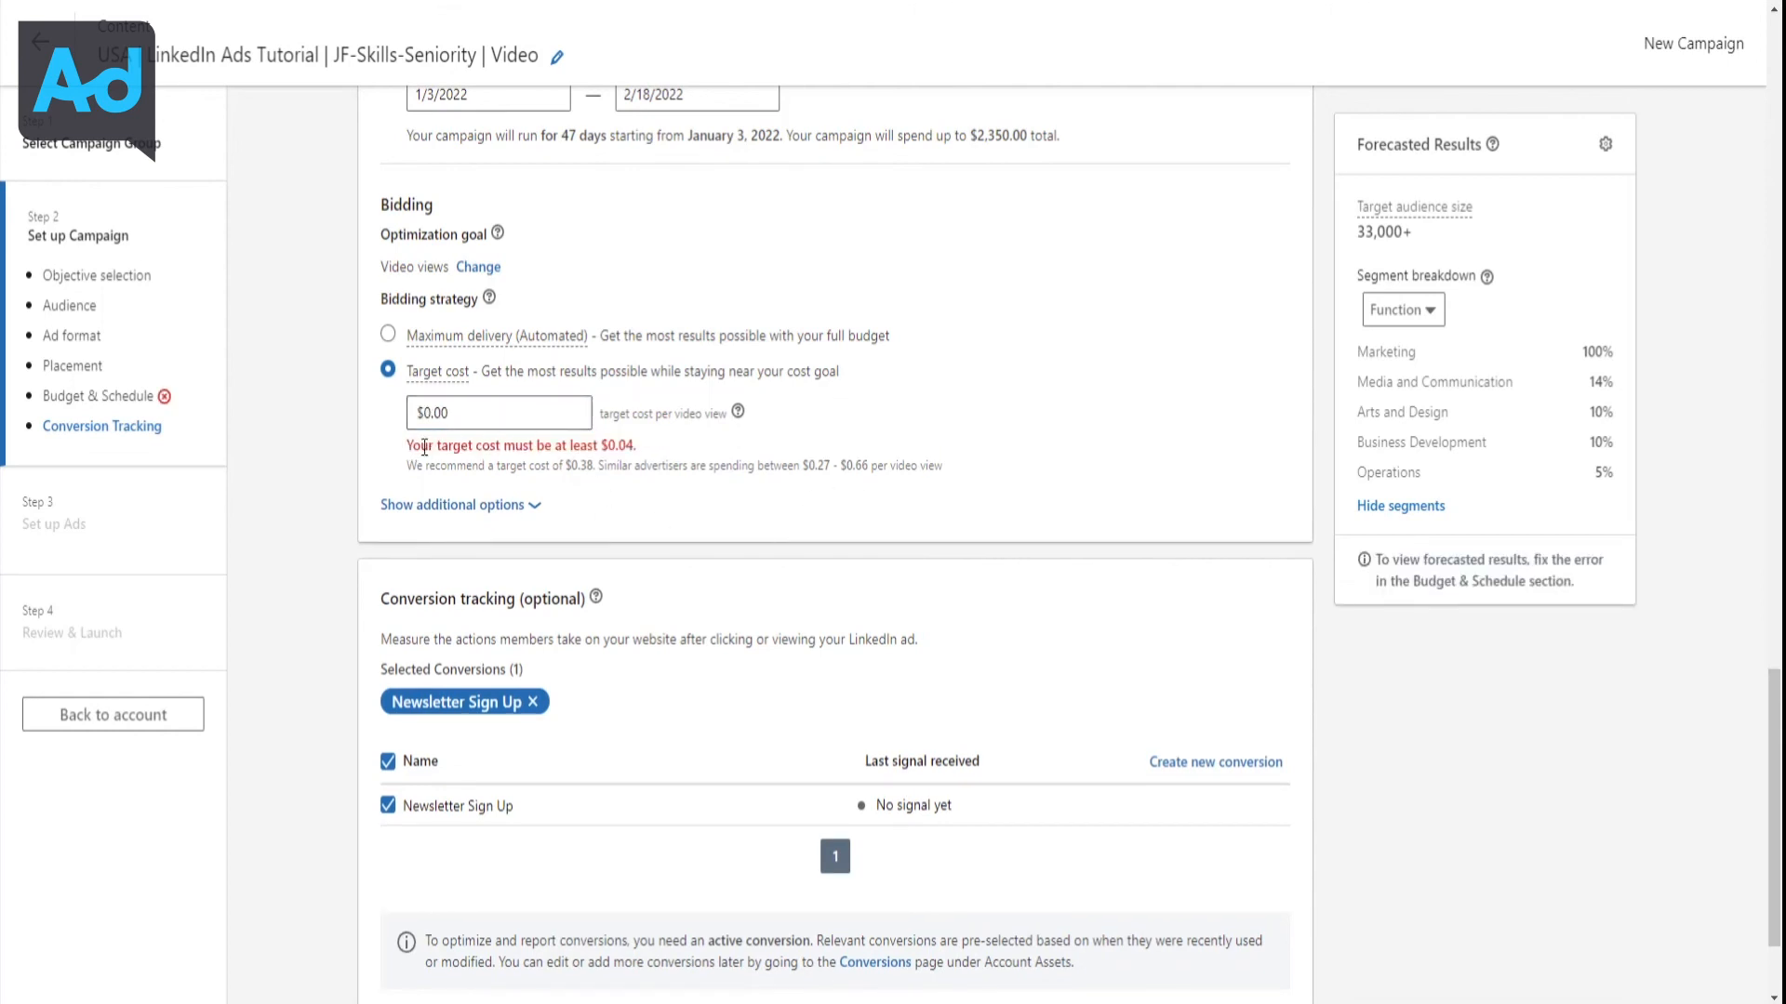
pyautogui.moveTo(404, 453); pyautogui.dragTo(644, 456)
pyautogui.click(646, 458)
pyautogui.scroll(1, 667, 489)
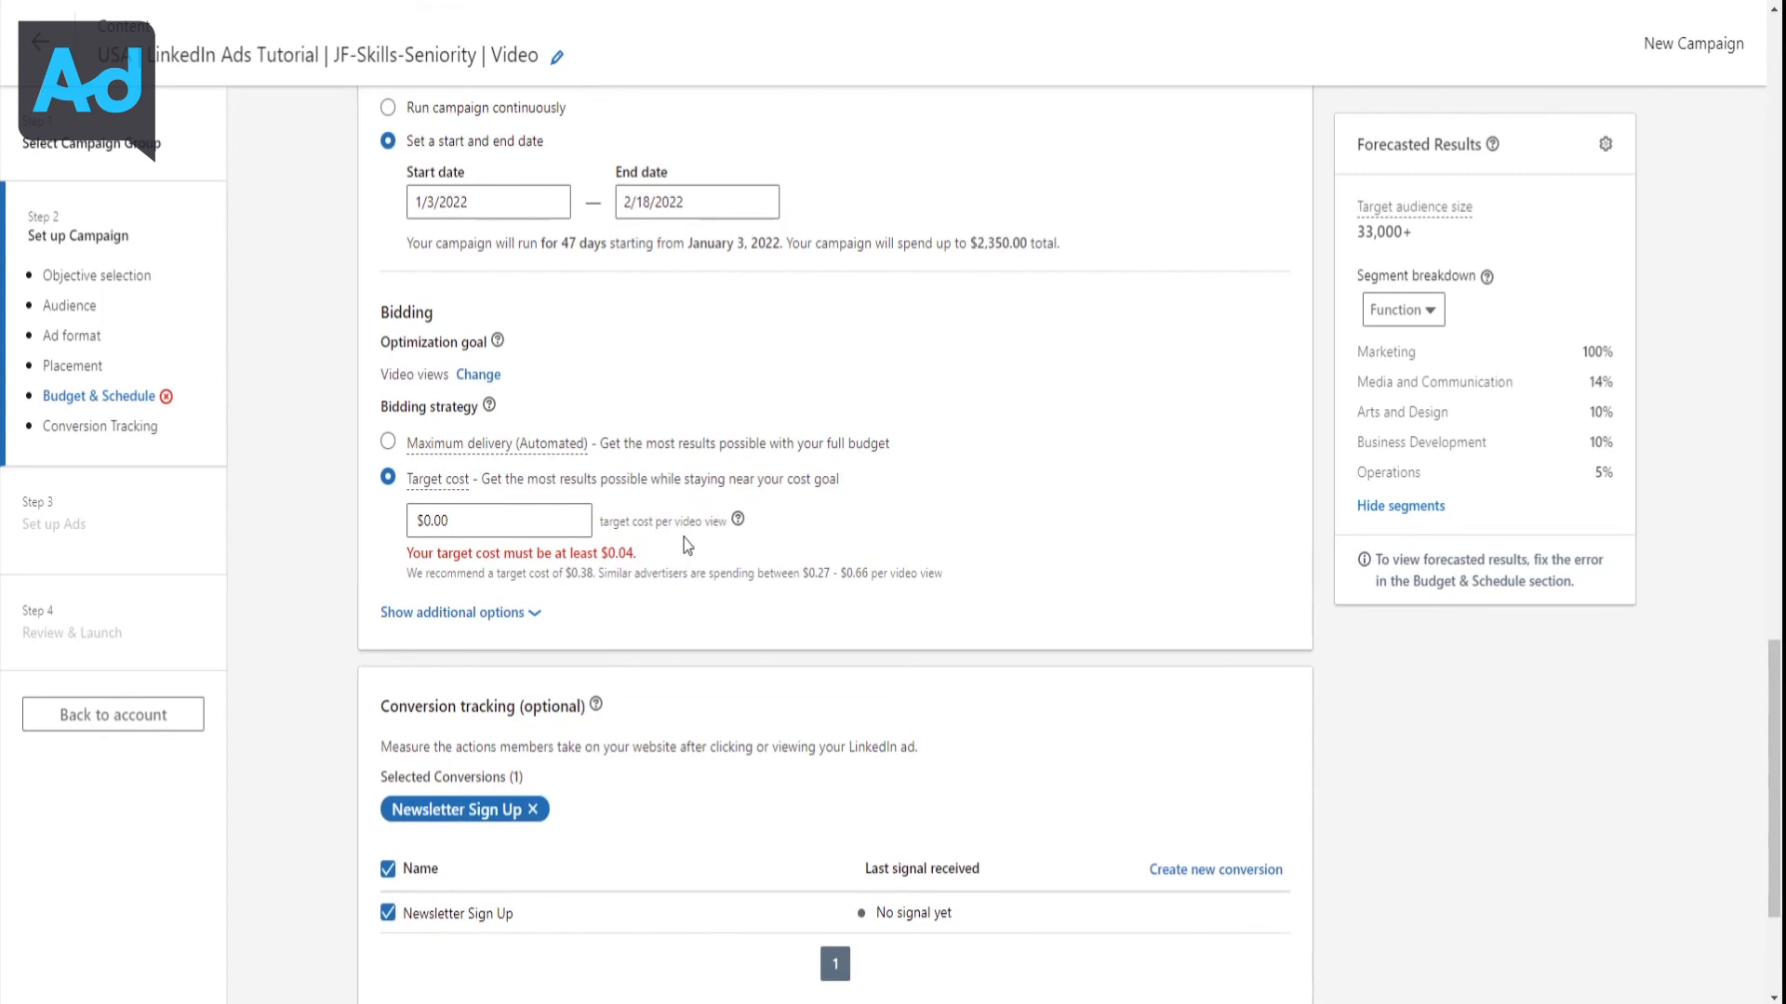
# Switch the bidding strategy back to Maximum delivery (Automated)
pyautogui.click(538, 532)
pyautogui.click(388, 442)
pyautogui.scroll(1, 744, 437)
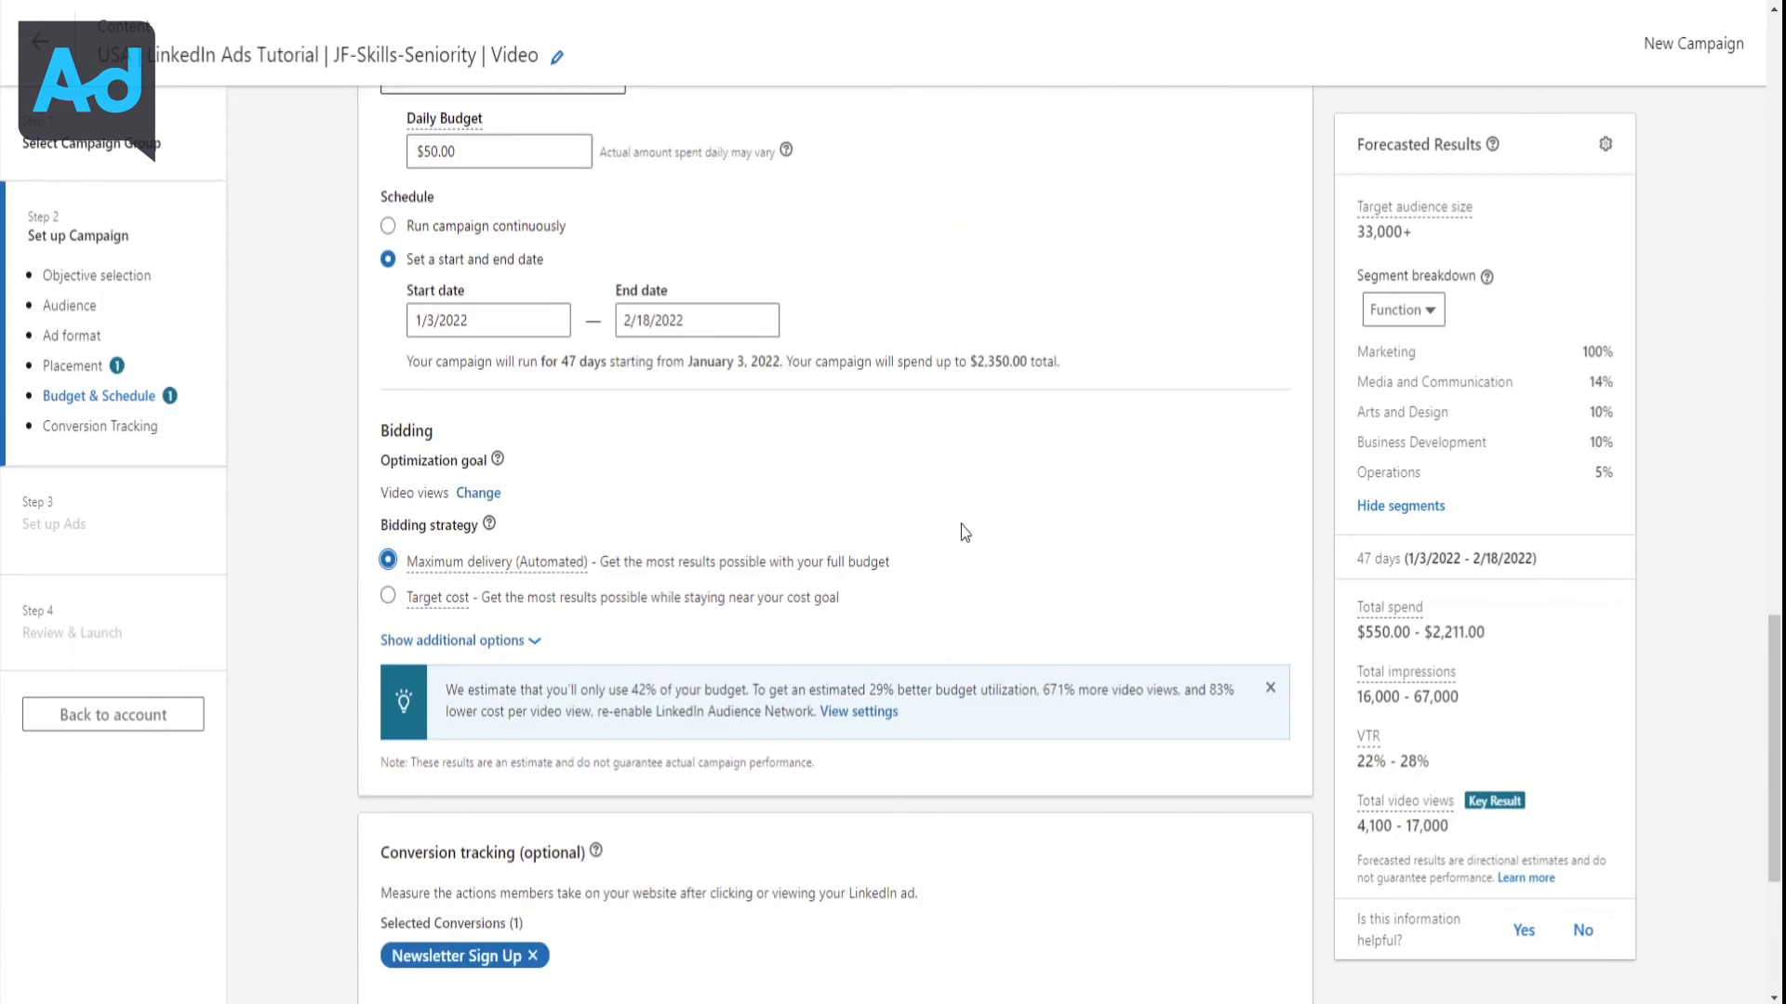
# Review the selected conversion tracking, then the campaign's placement, objective, audience attributes and exclusions
pyautogui.scroll(-2, 958, 532)
pyautogui.scroll(-1, 964, 449)
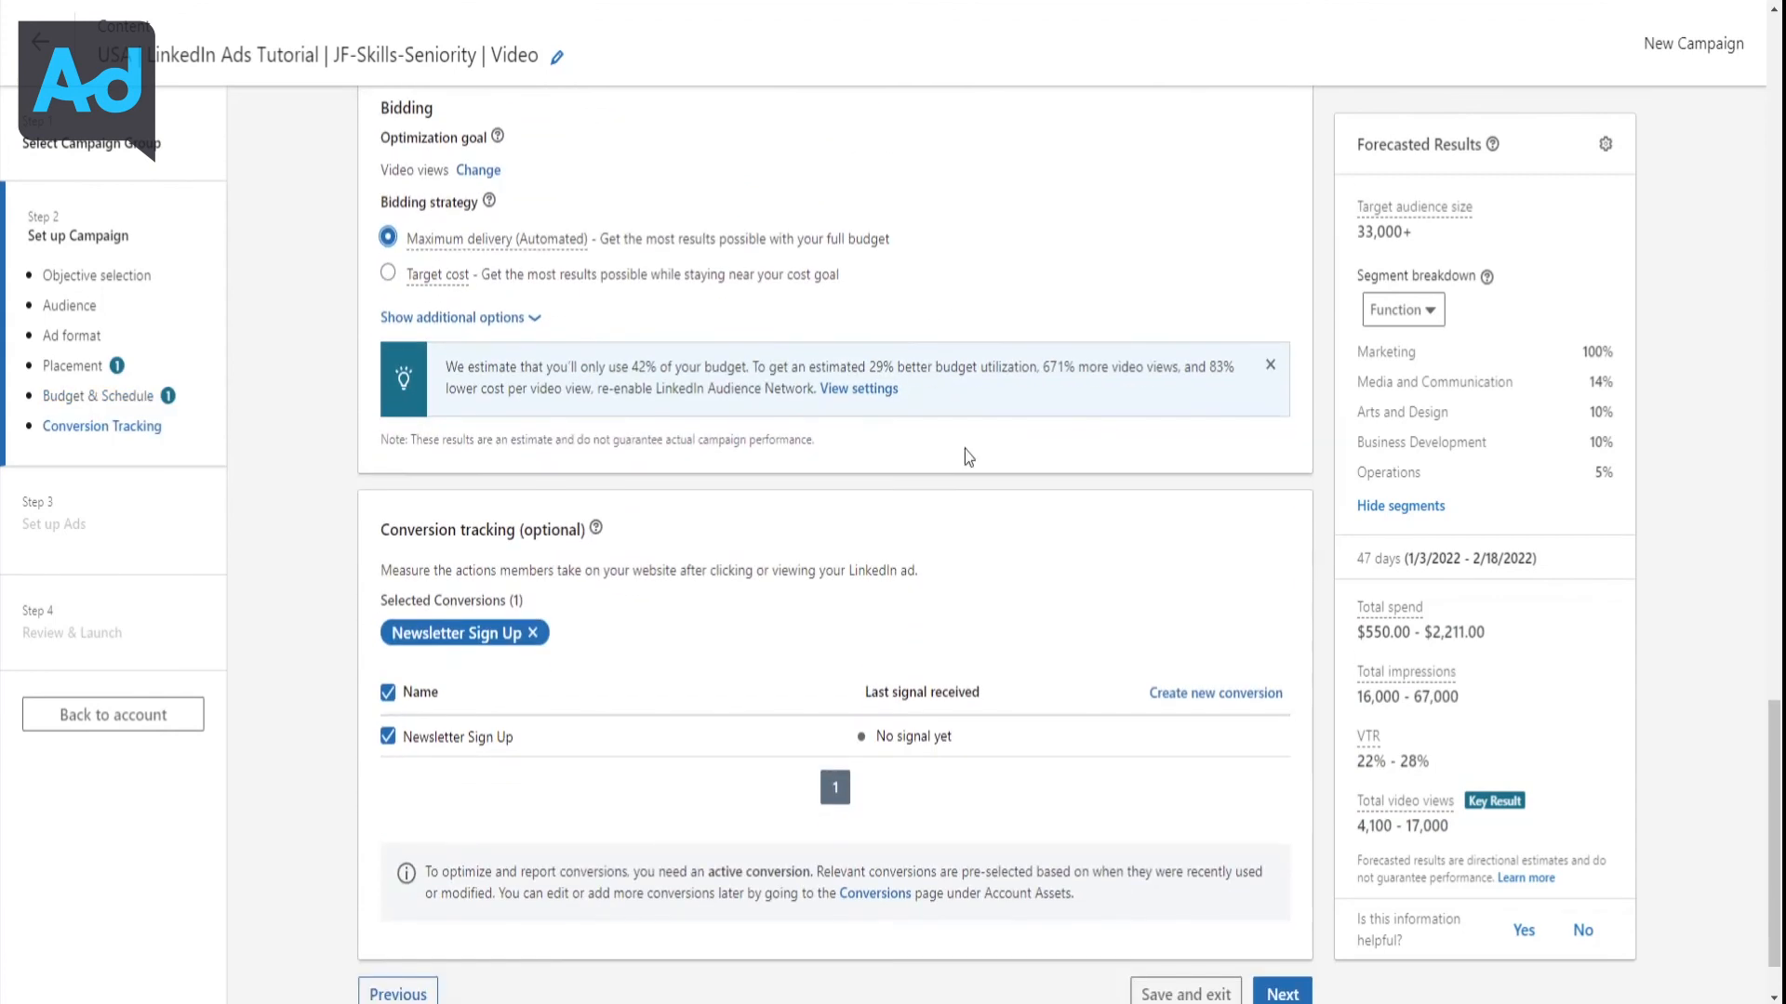
pyautogui.scroll(-1, 971, 441)
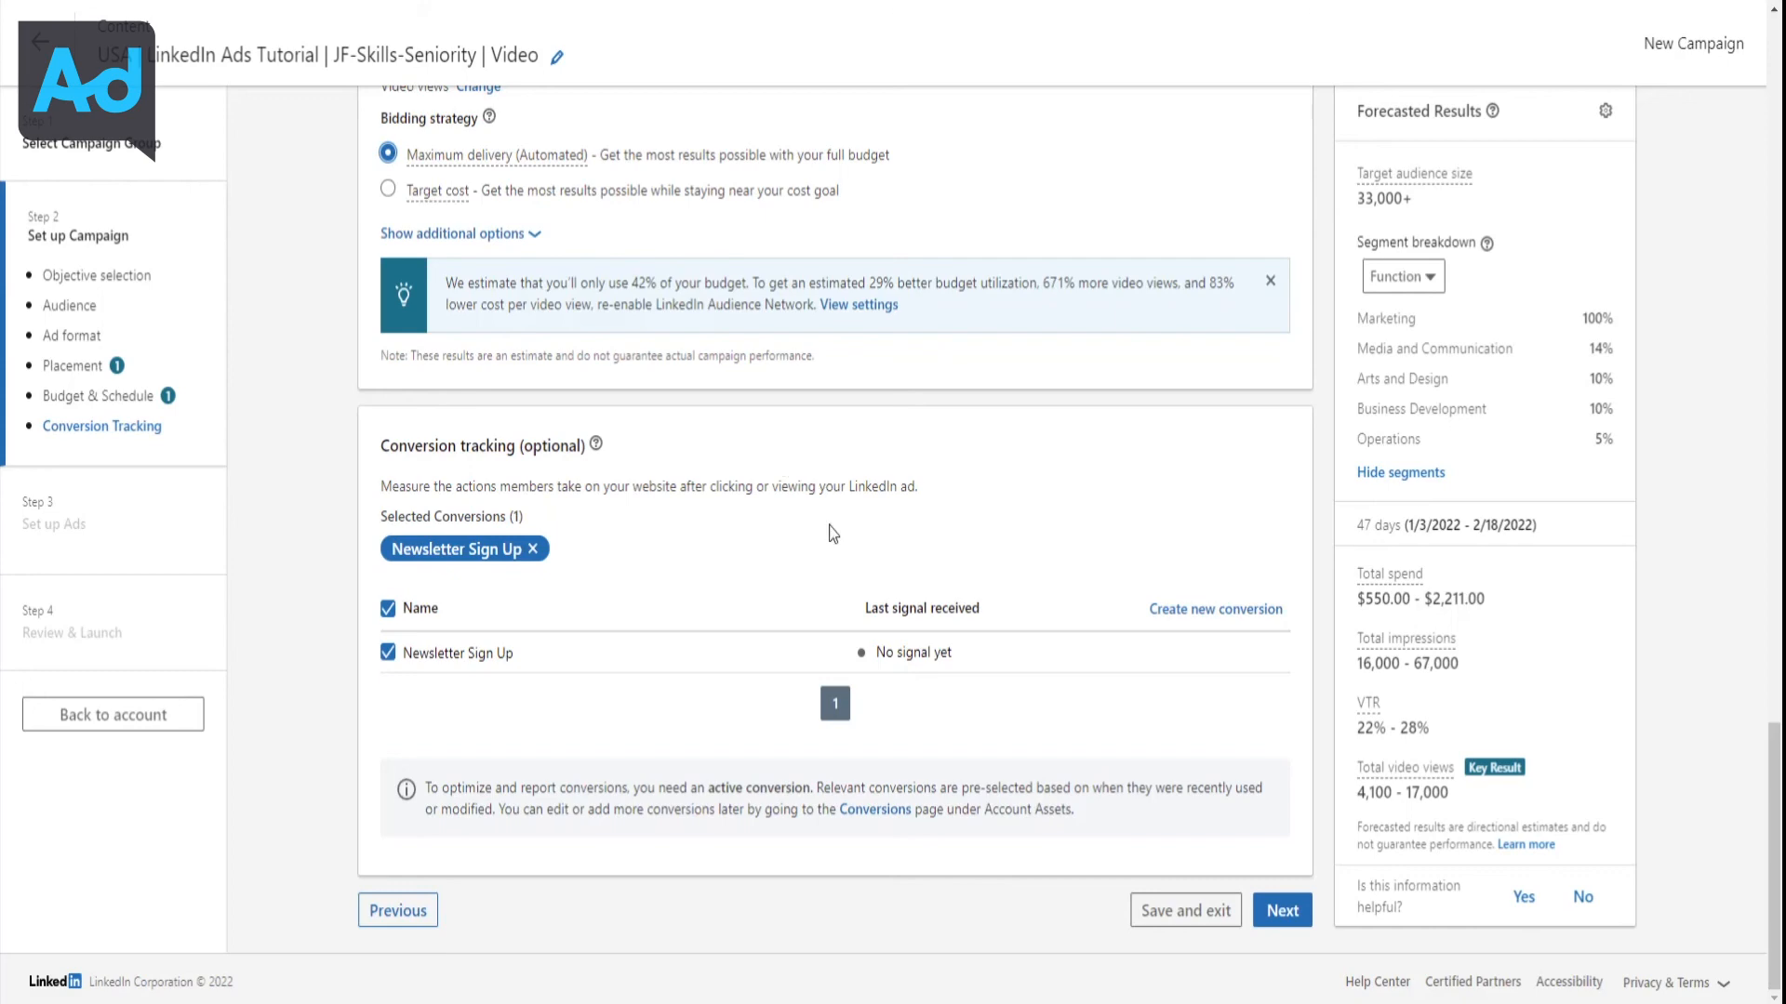
pyautogui.scroll(5, 900, 558)
pyautogui.scroll(10, 901, 558)
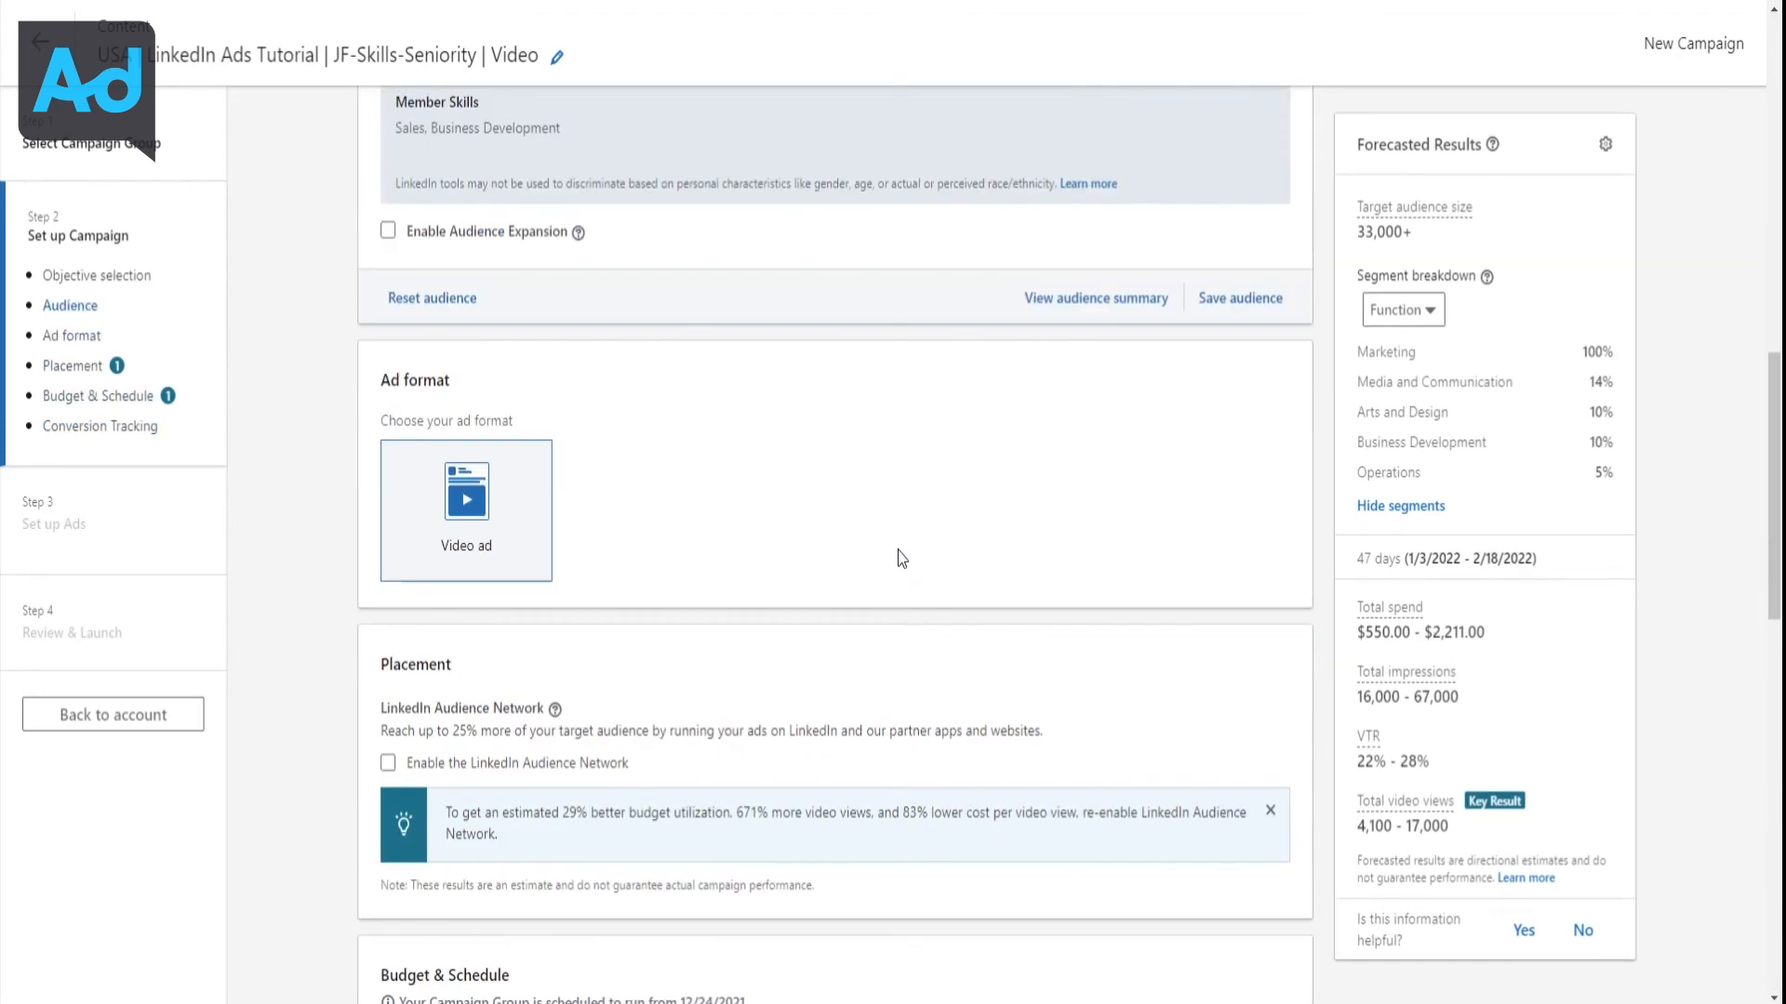
pyautogui.scroll(9, 900, 558)
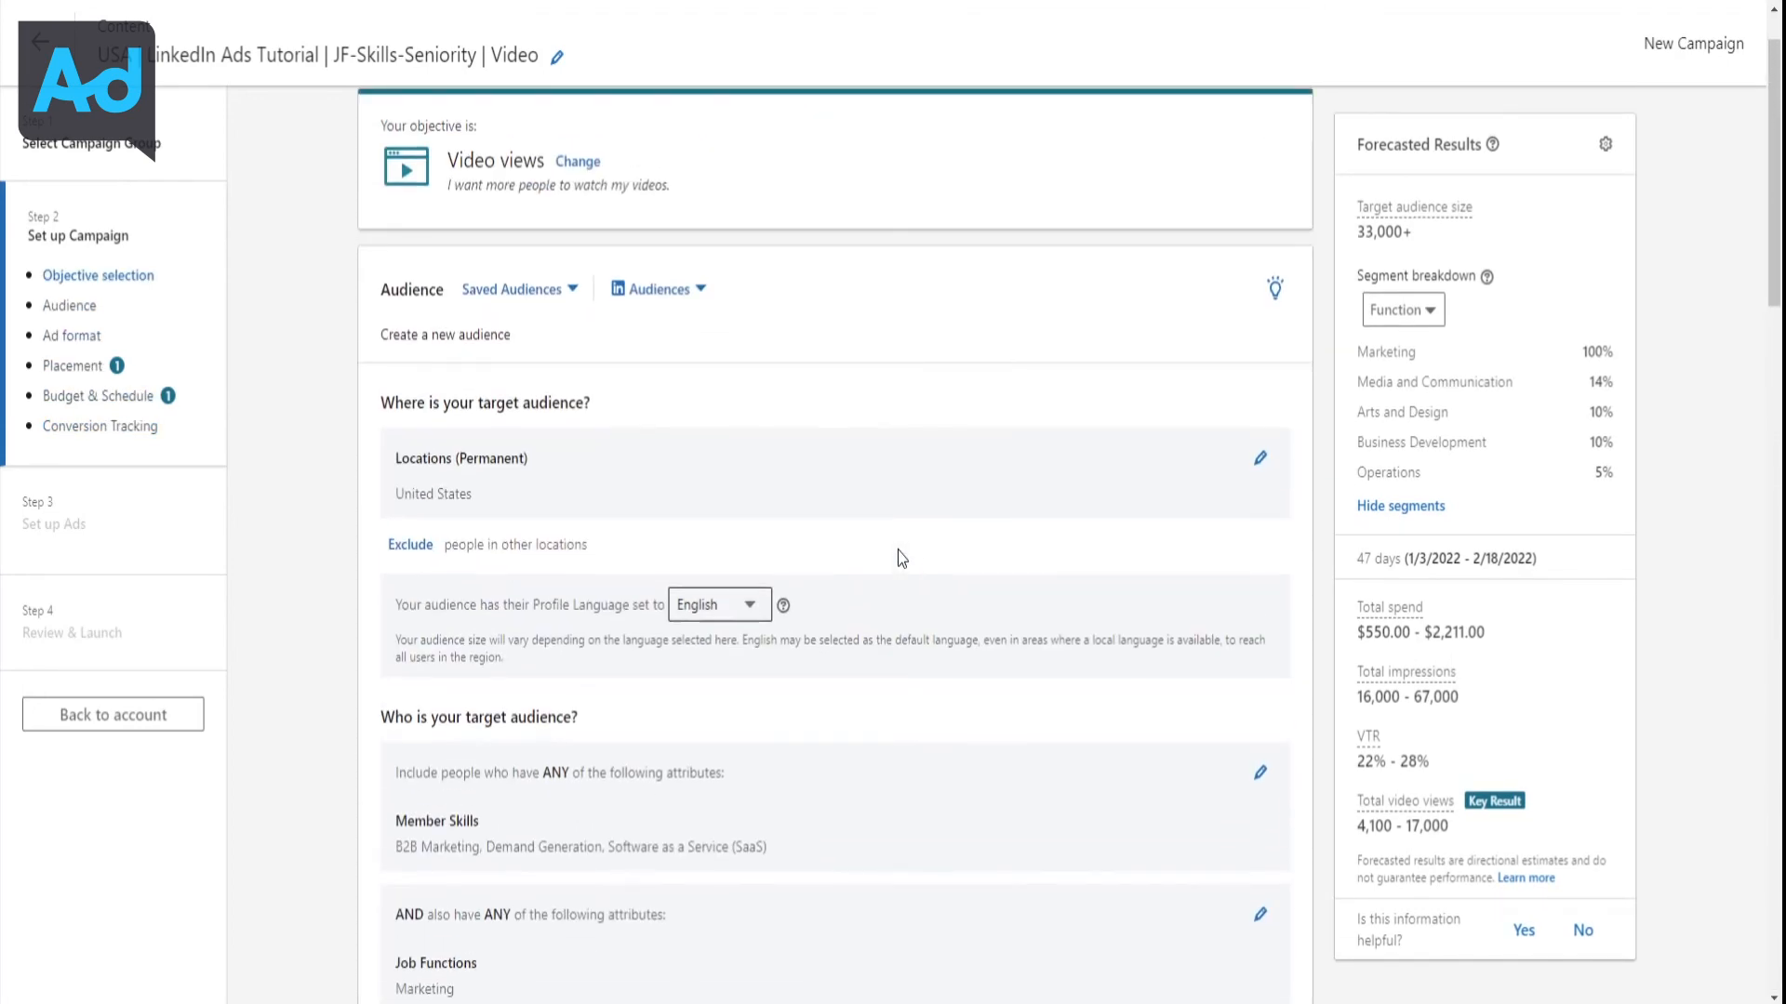
pyautogui.scroll(-6, 898, 558)
pyautogui.scroll(-2, 898, 558)
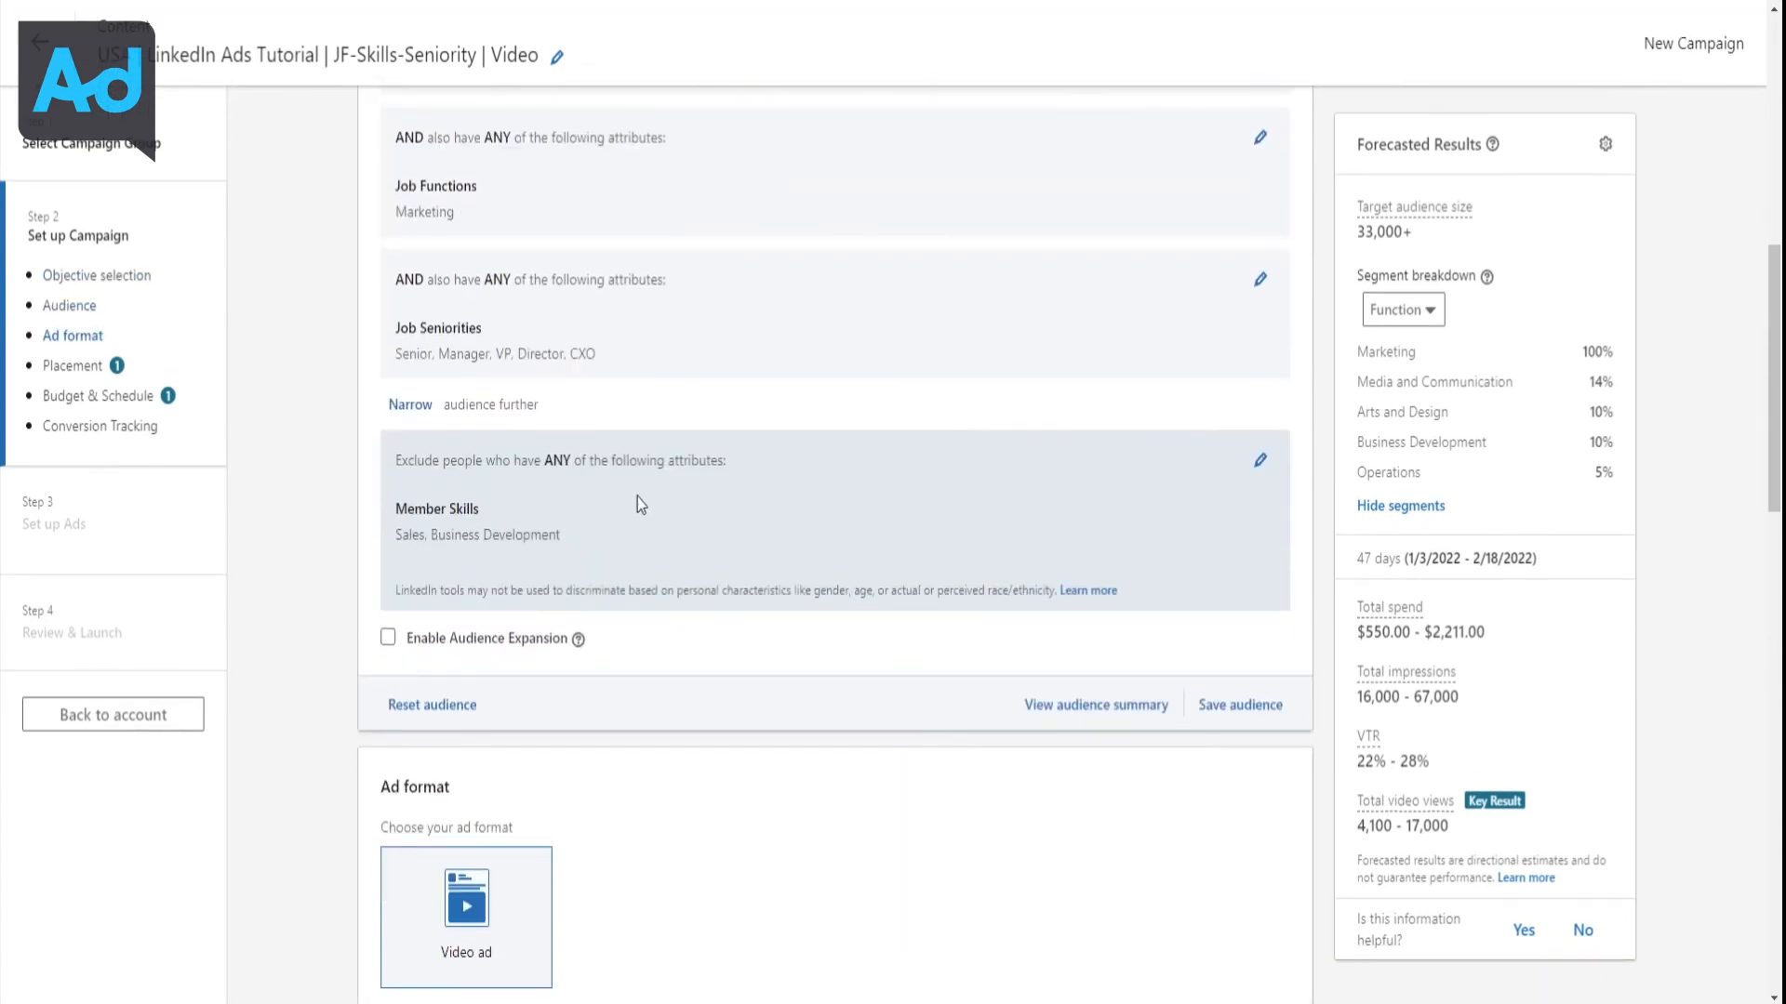
pyautogui.scroll(-1, 640, 504)
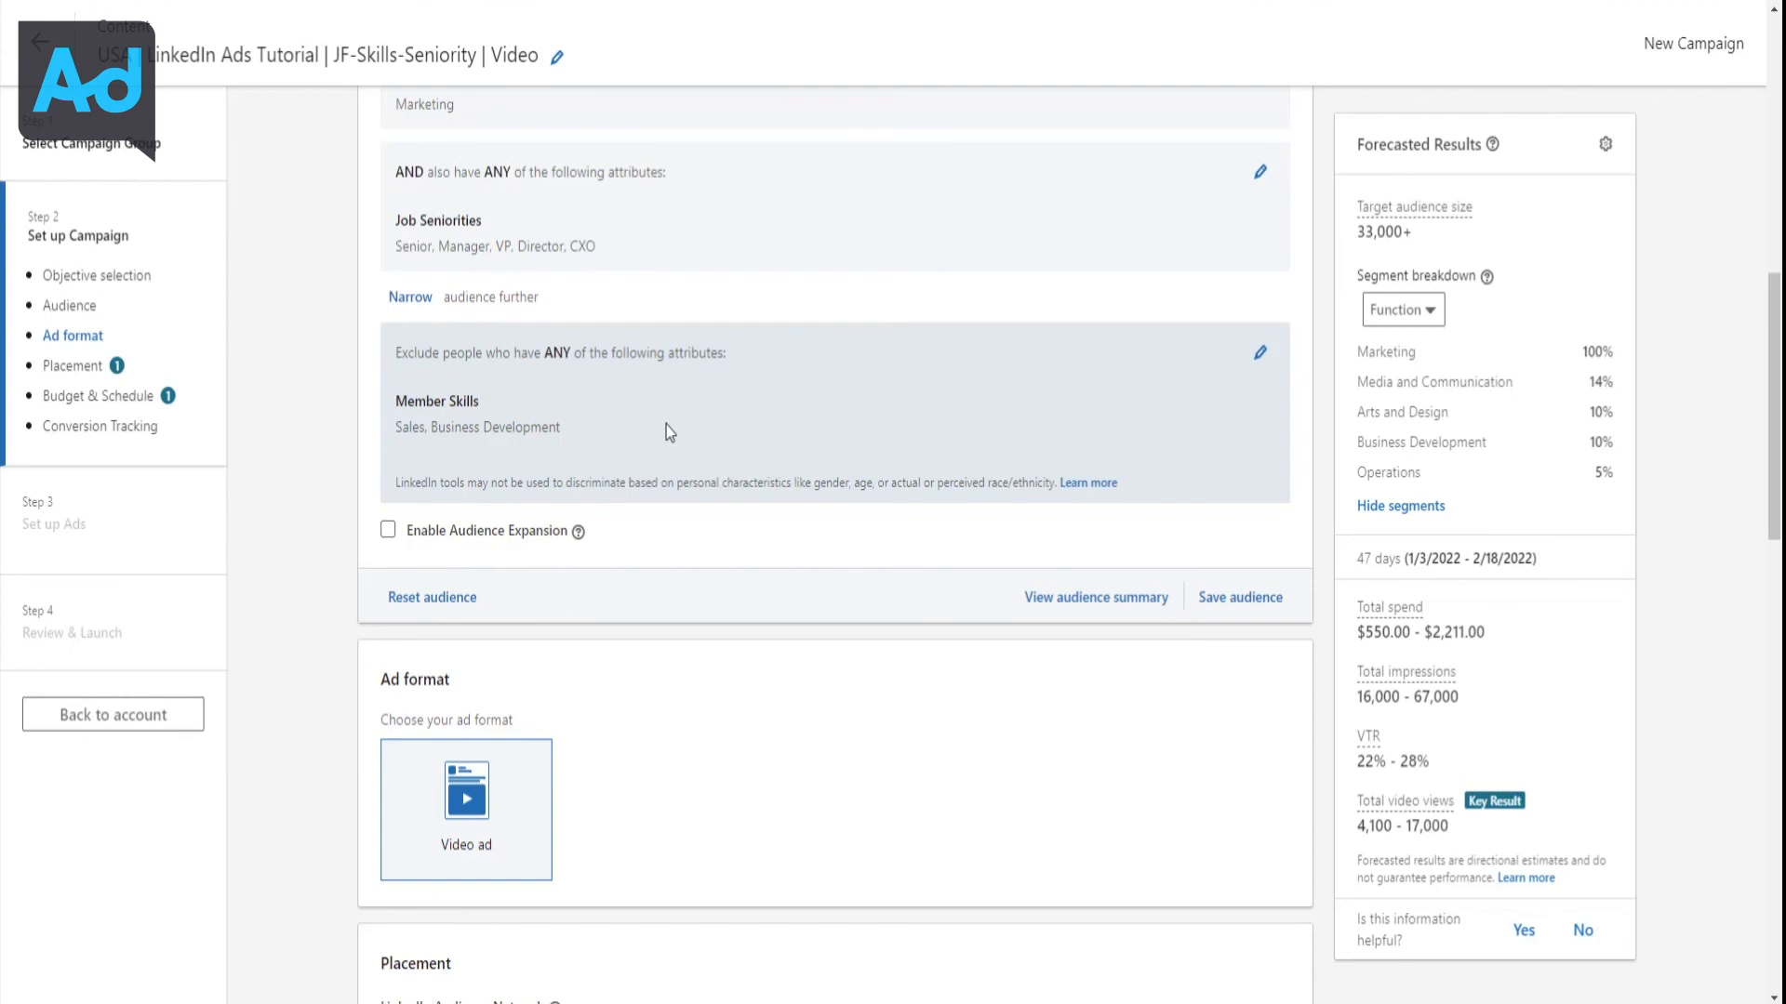
# Examine the company name option for the audience's exclusions, and close the exclusion editor without adding anything
pyautogui.click(1260, 352)
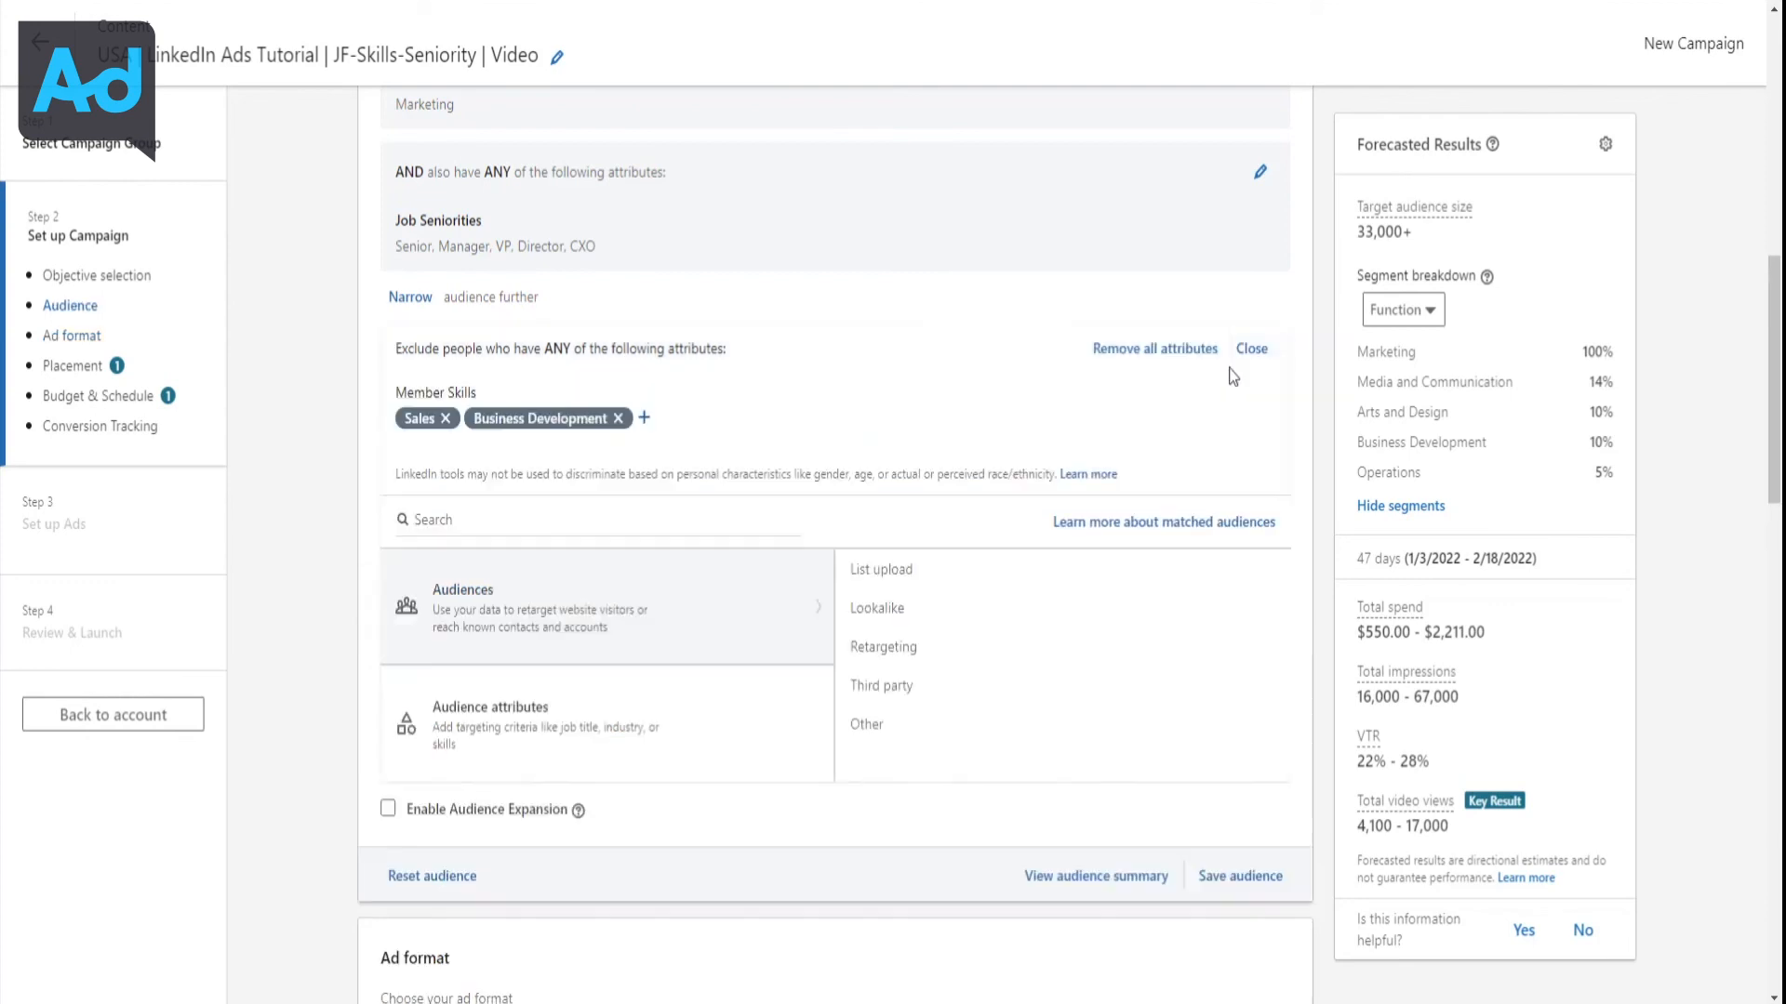
pyautogui.click(641, 709)
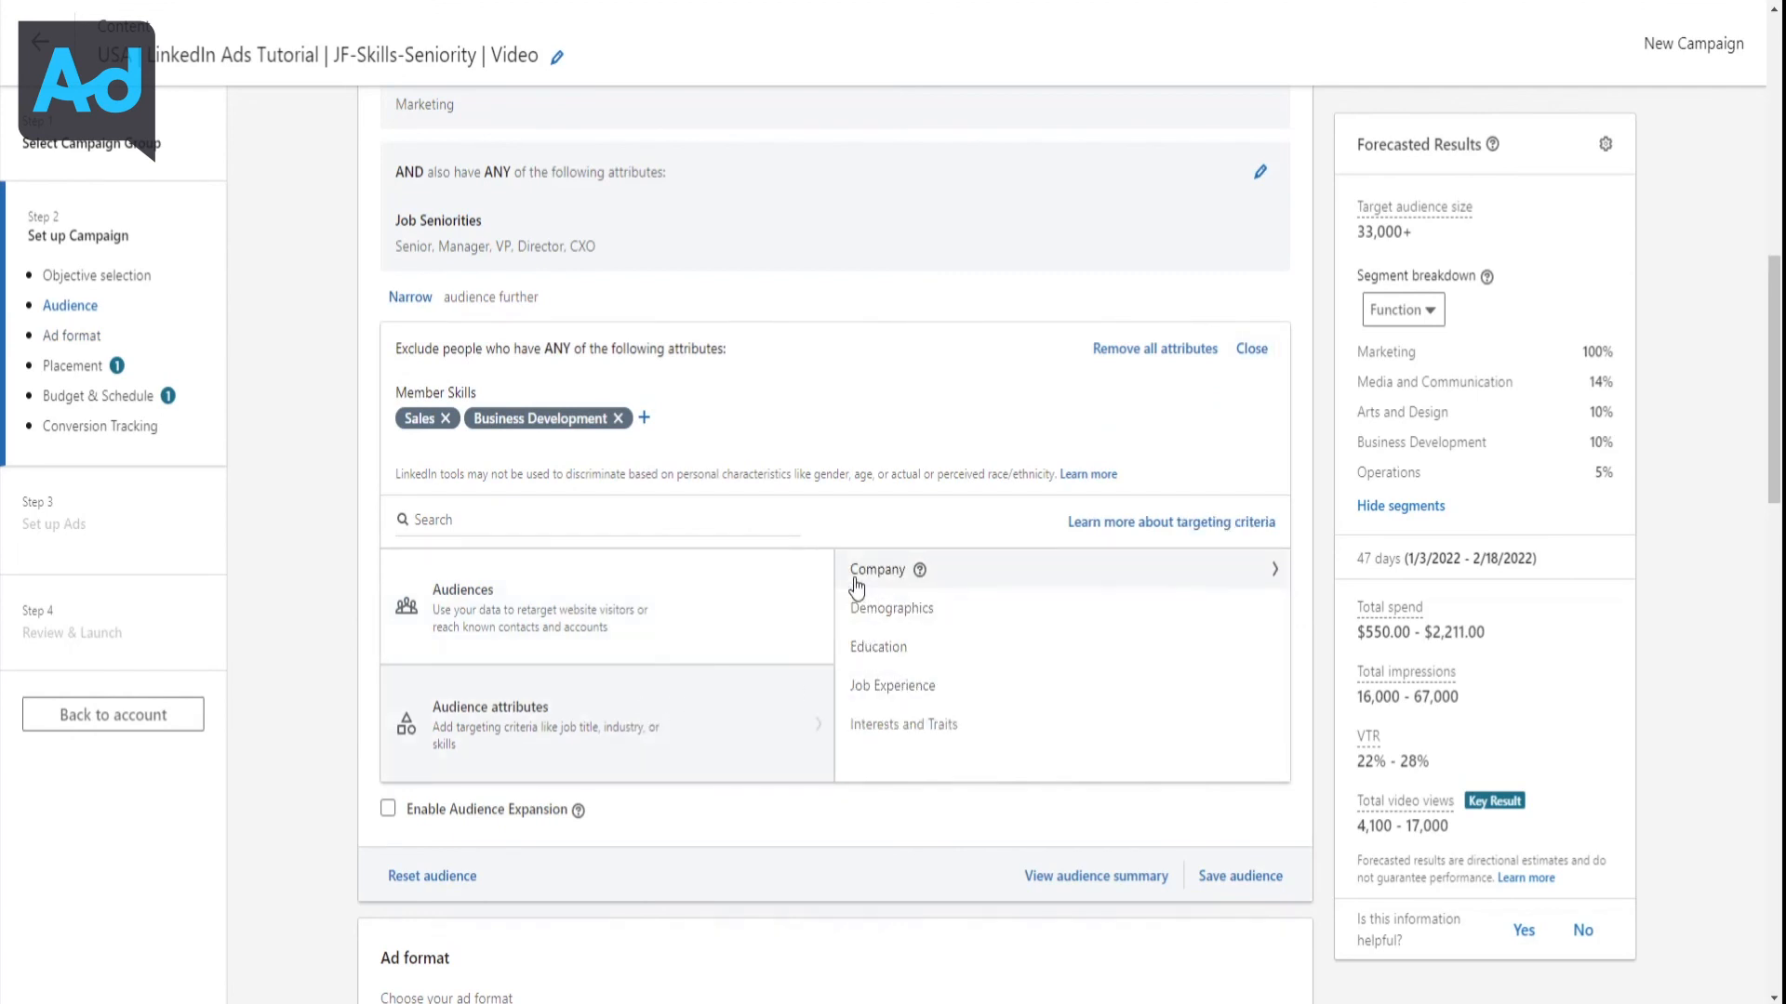
pyautogui.click(857, 582)
pyautogui.click(909, 770)
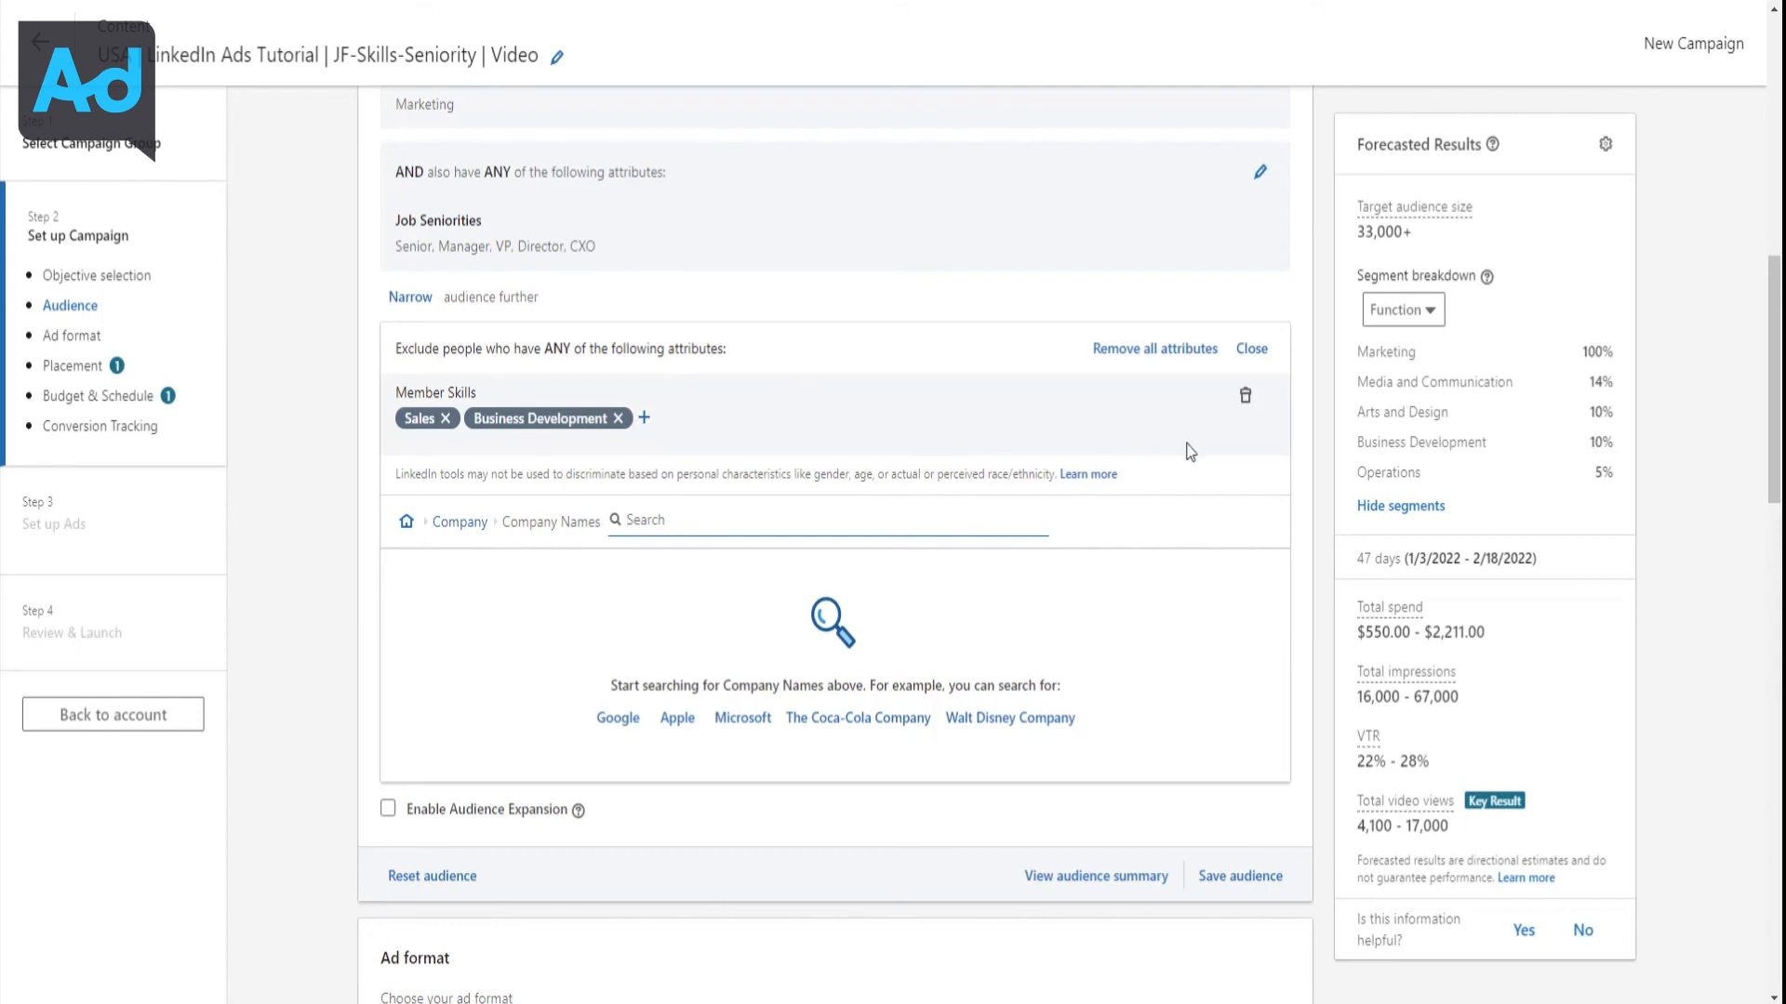
pyautogui.click(1252, 350)
# Review the remaining campaign settings, save them and continue to the ad setup step
pyautogui.scroll(3, 558, 390)
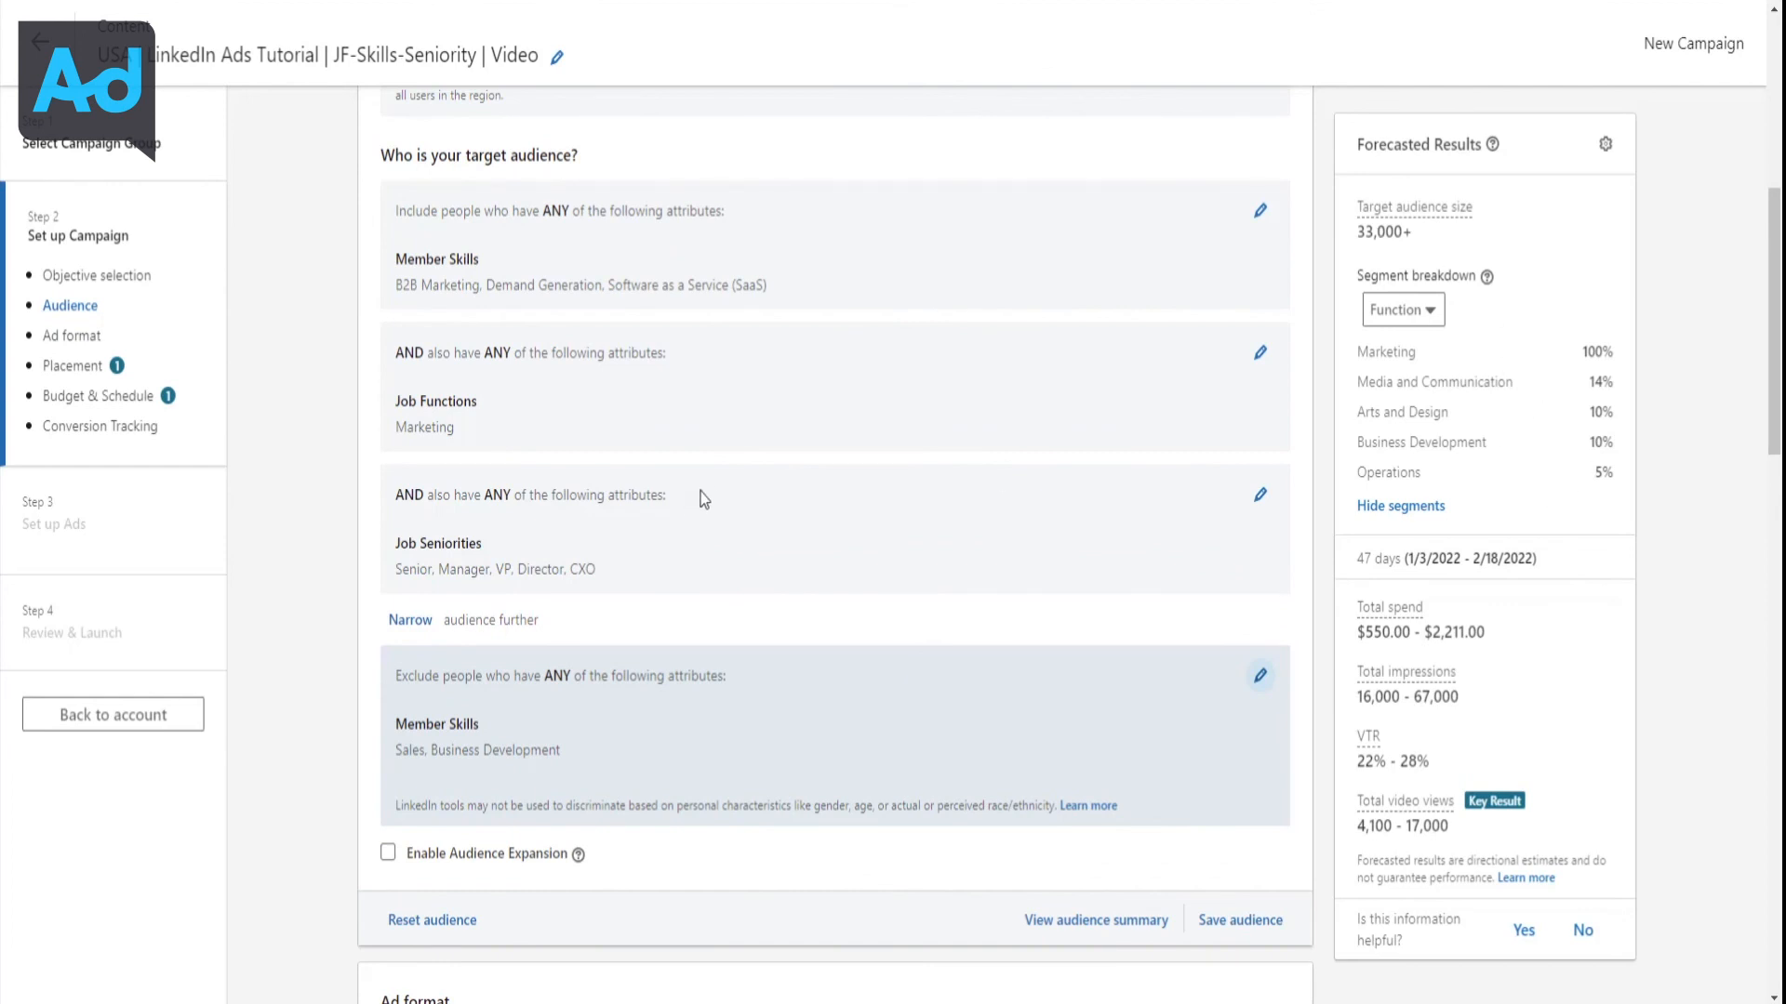
pyautogui.scroll(-1, 957, 351)
pyautogui.scroll(-15, 977, 345)
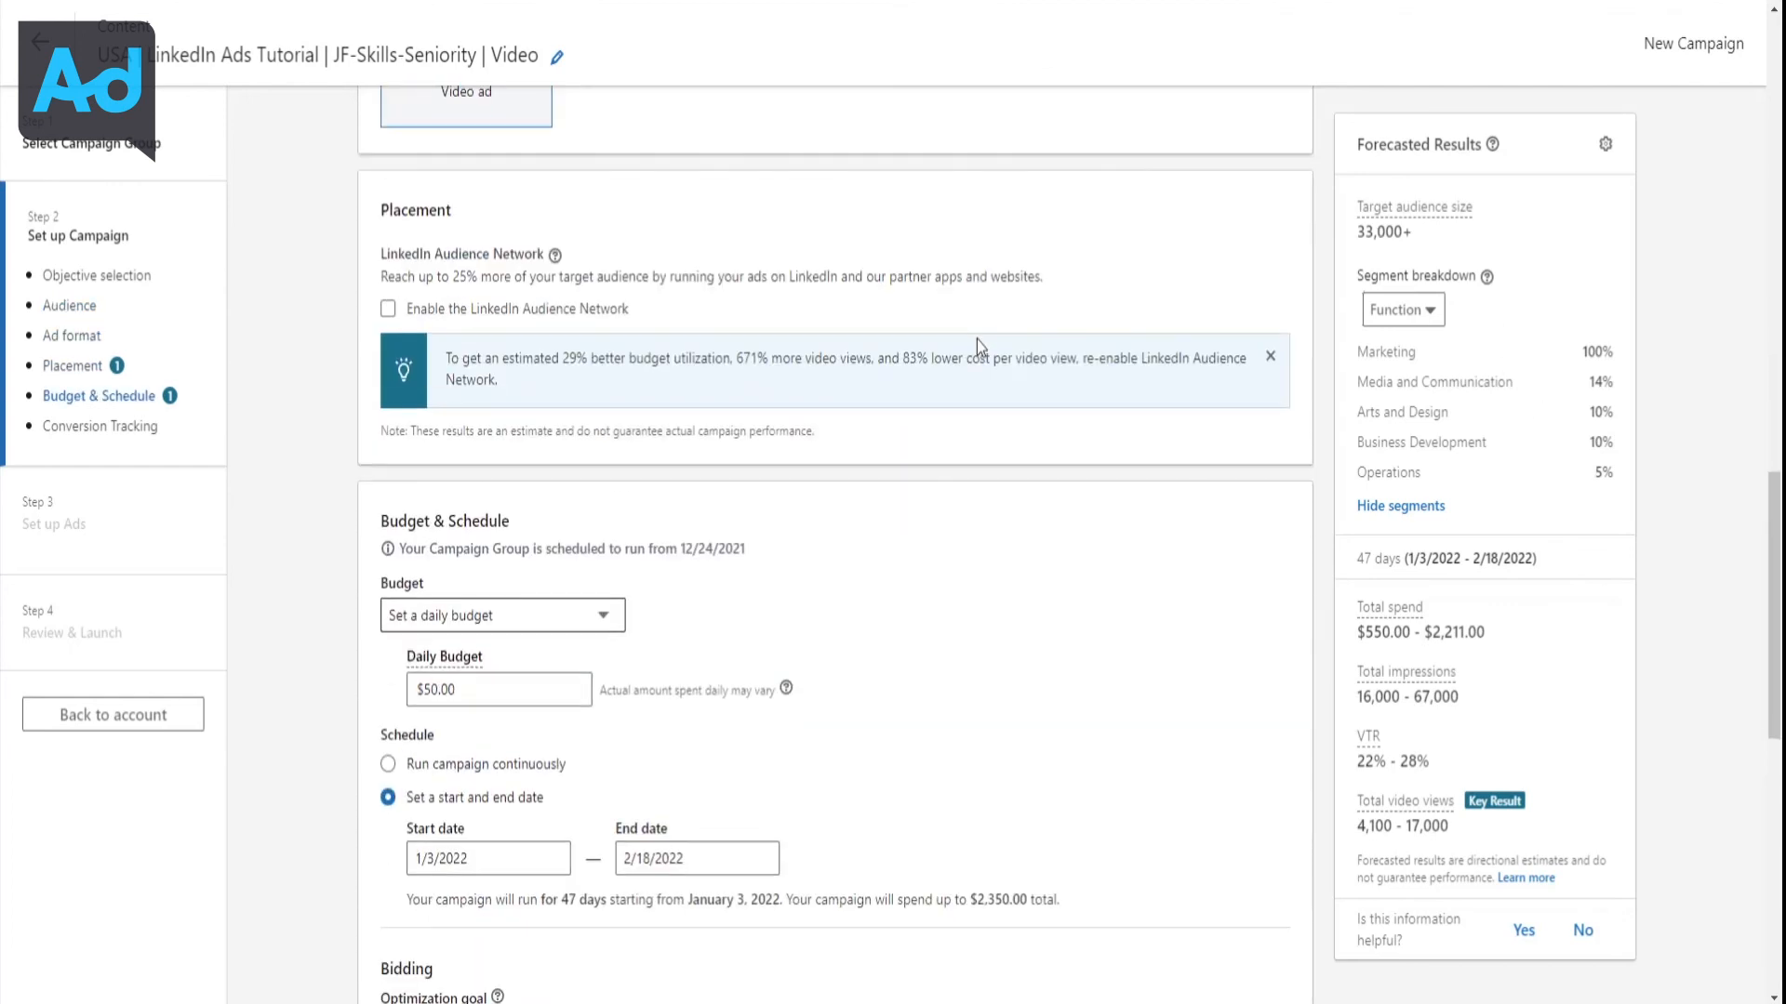
pyautogui.click(1279, 907)
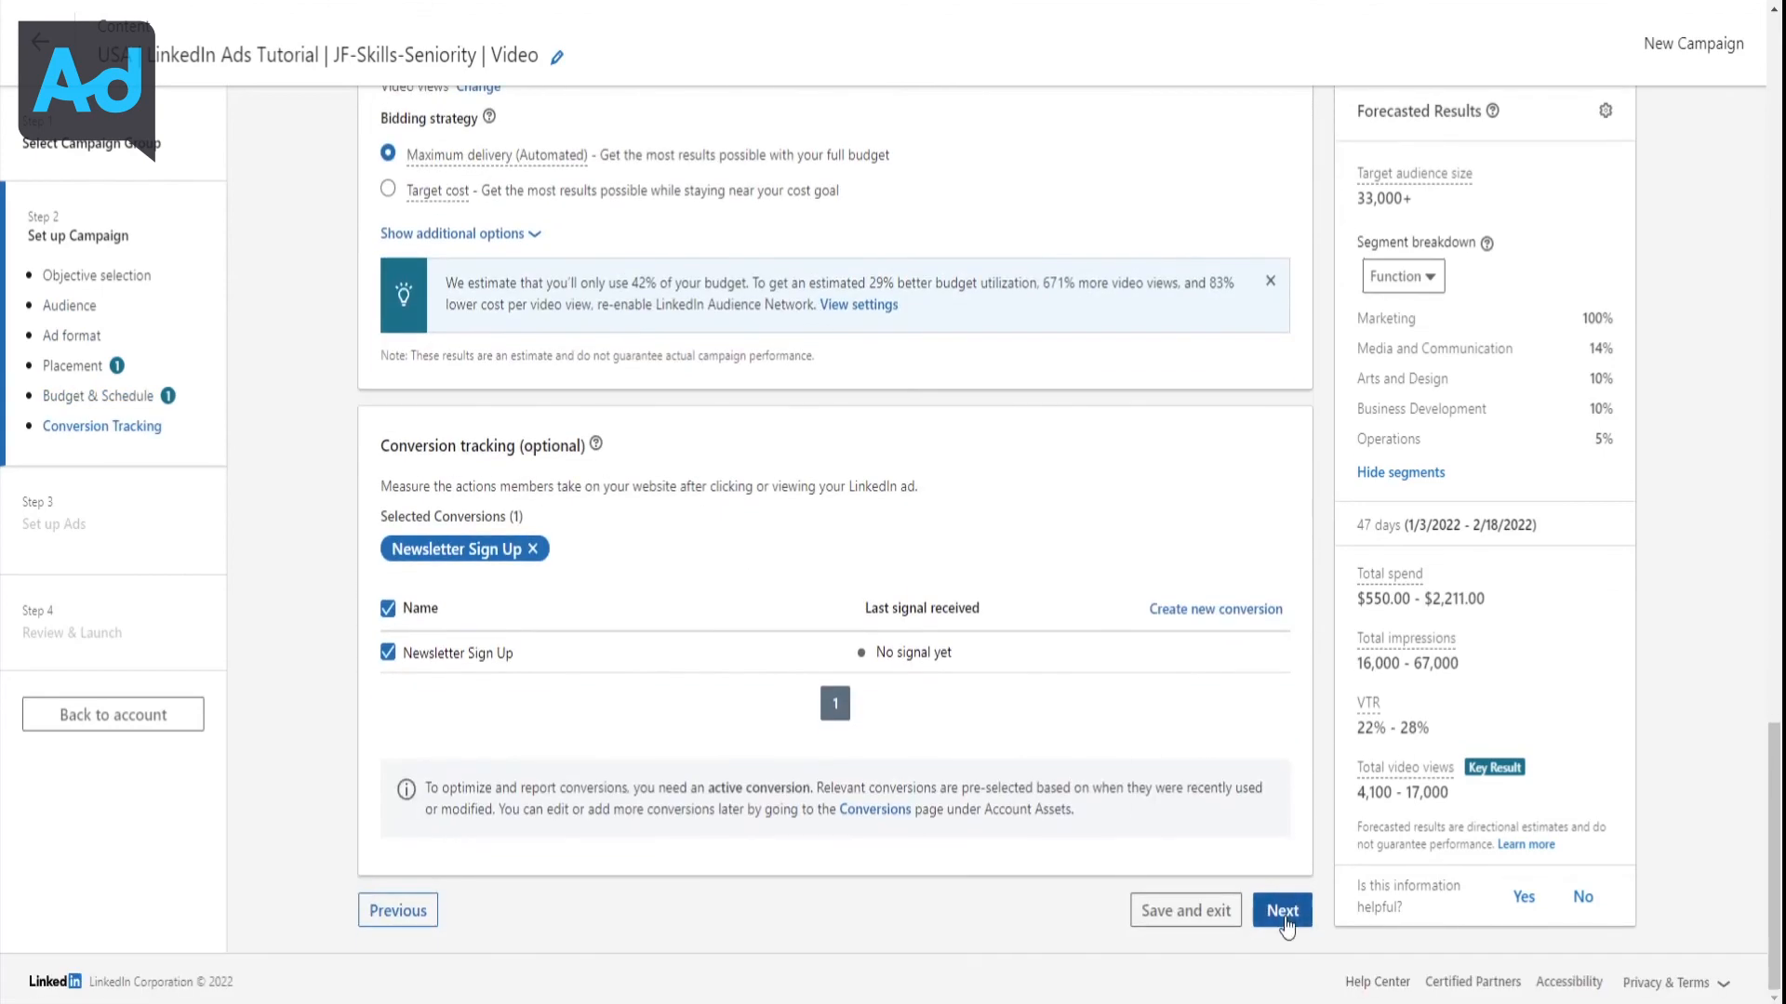
pyautogui.click(1369, 848)
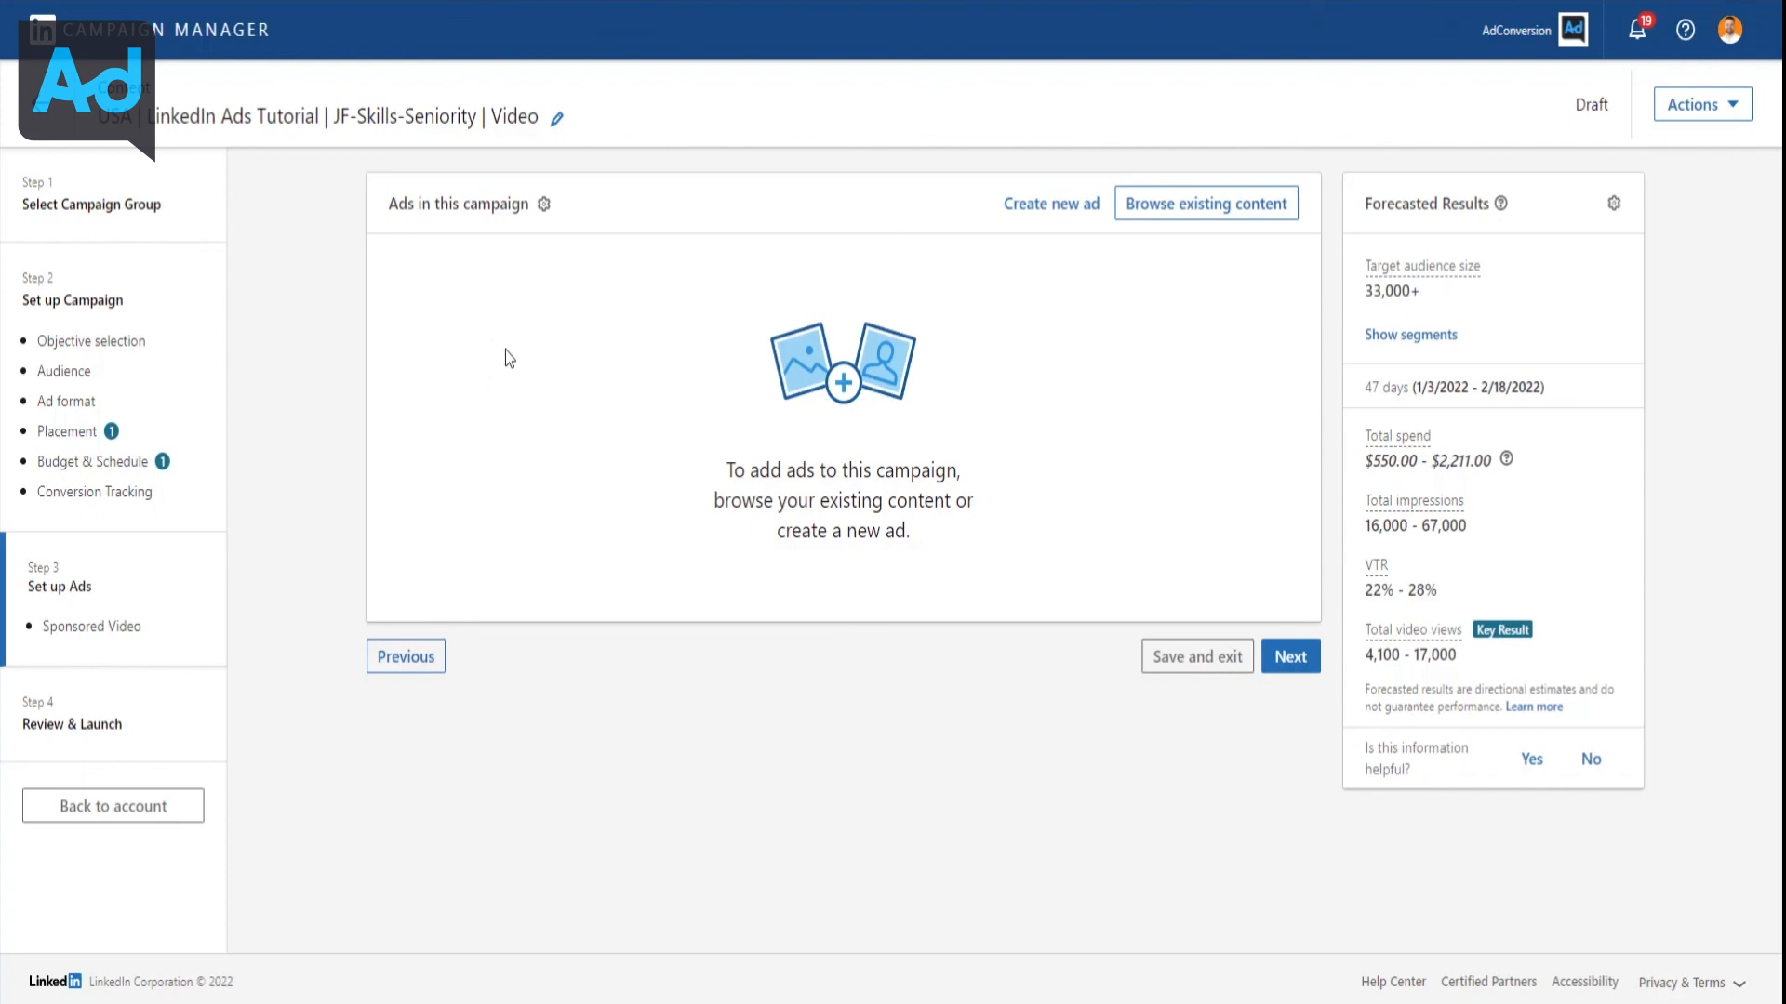
# Set the campaign's ad rotation option to Rotate ads evenly
pyautogui.click(545, 205)
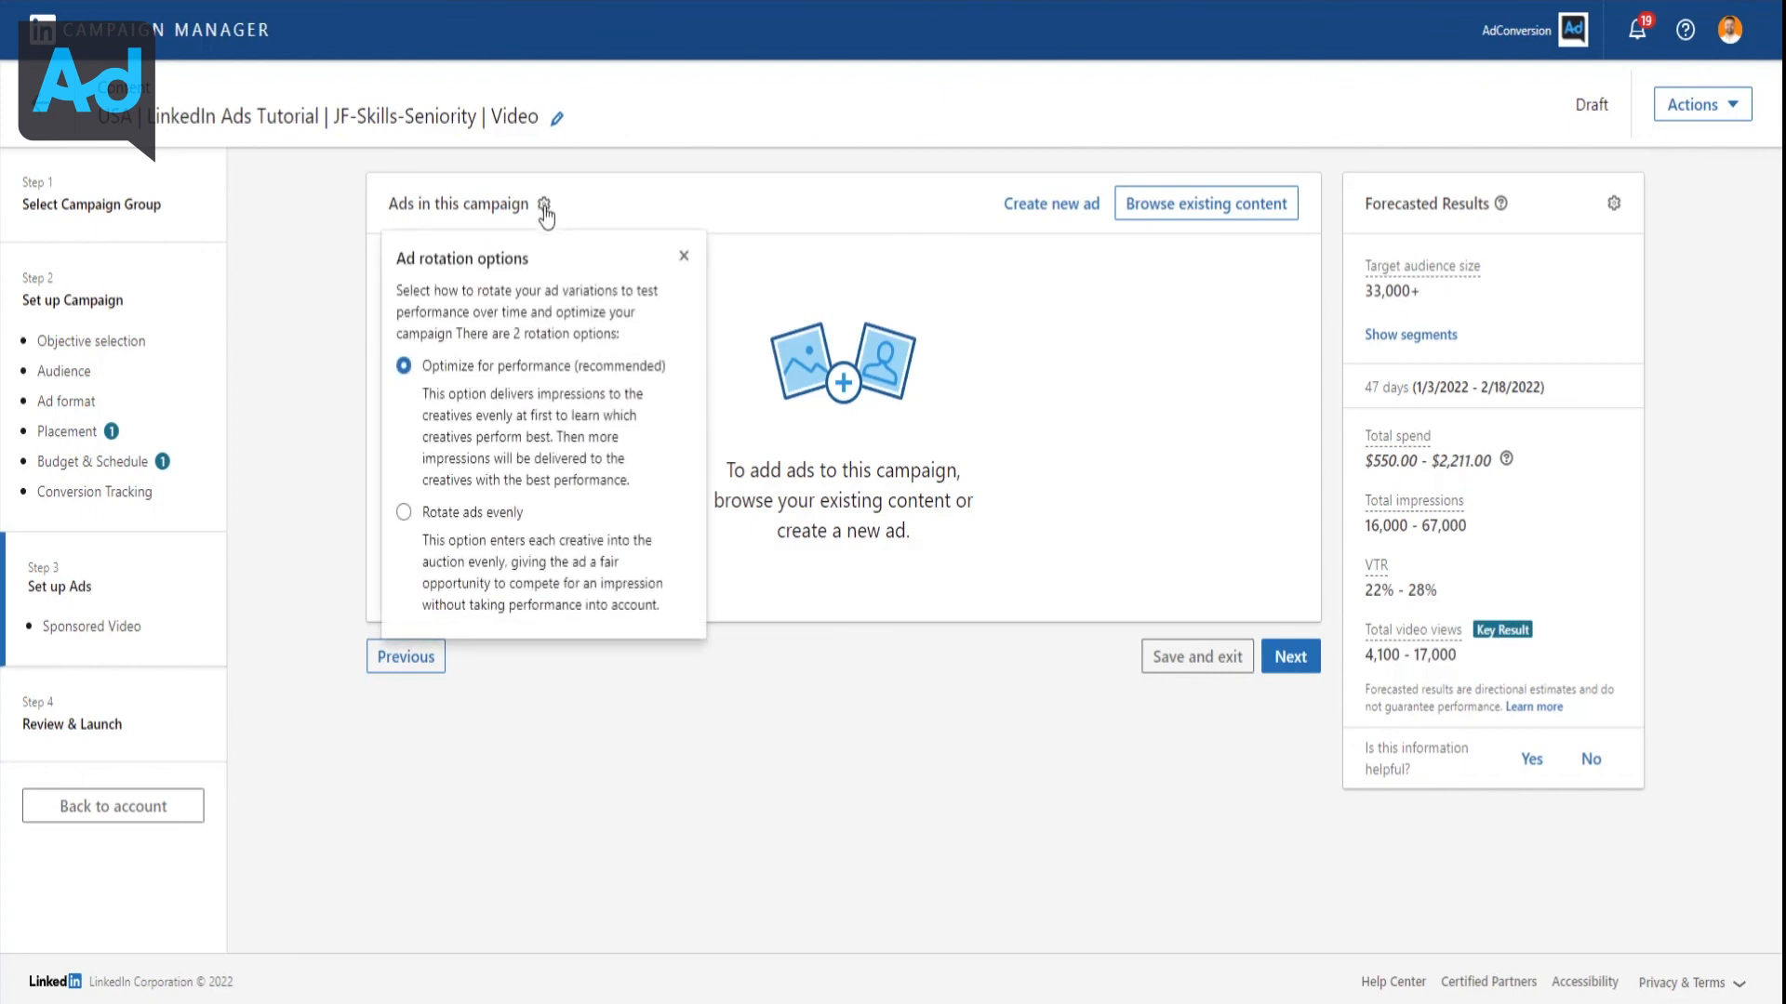
pyautogui.click(402, 512)
pyautogui.click(249, 376)
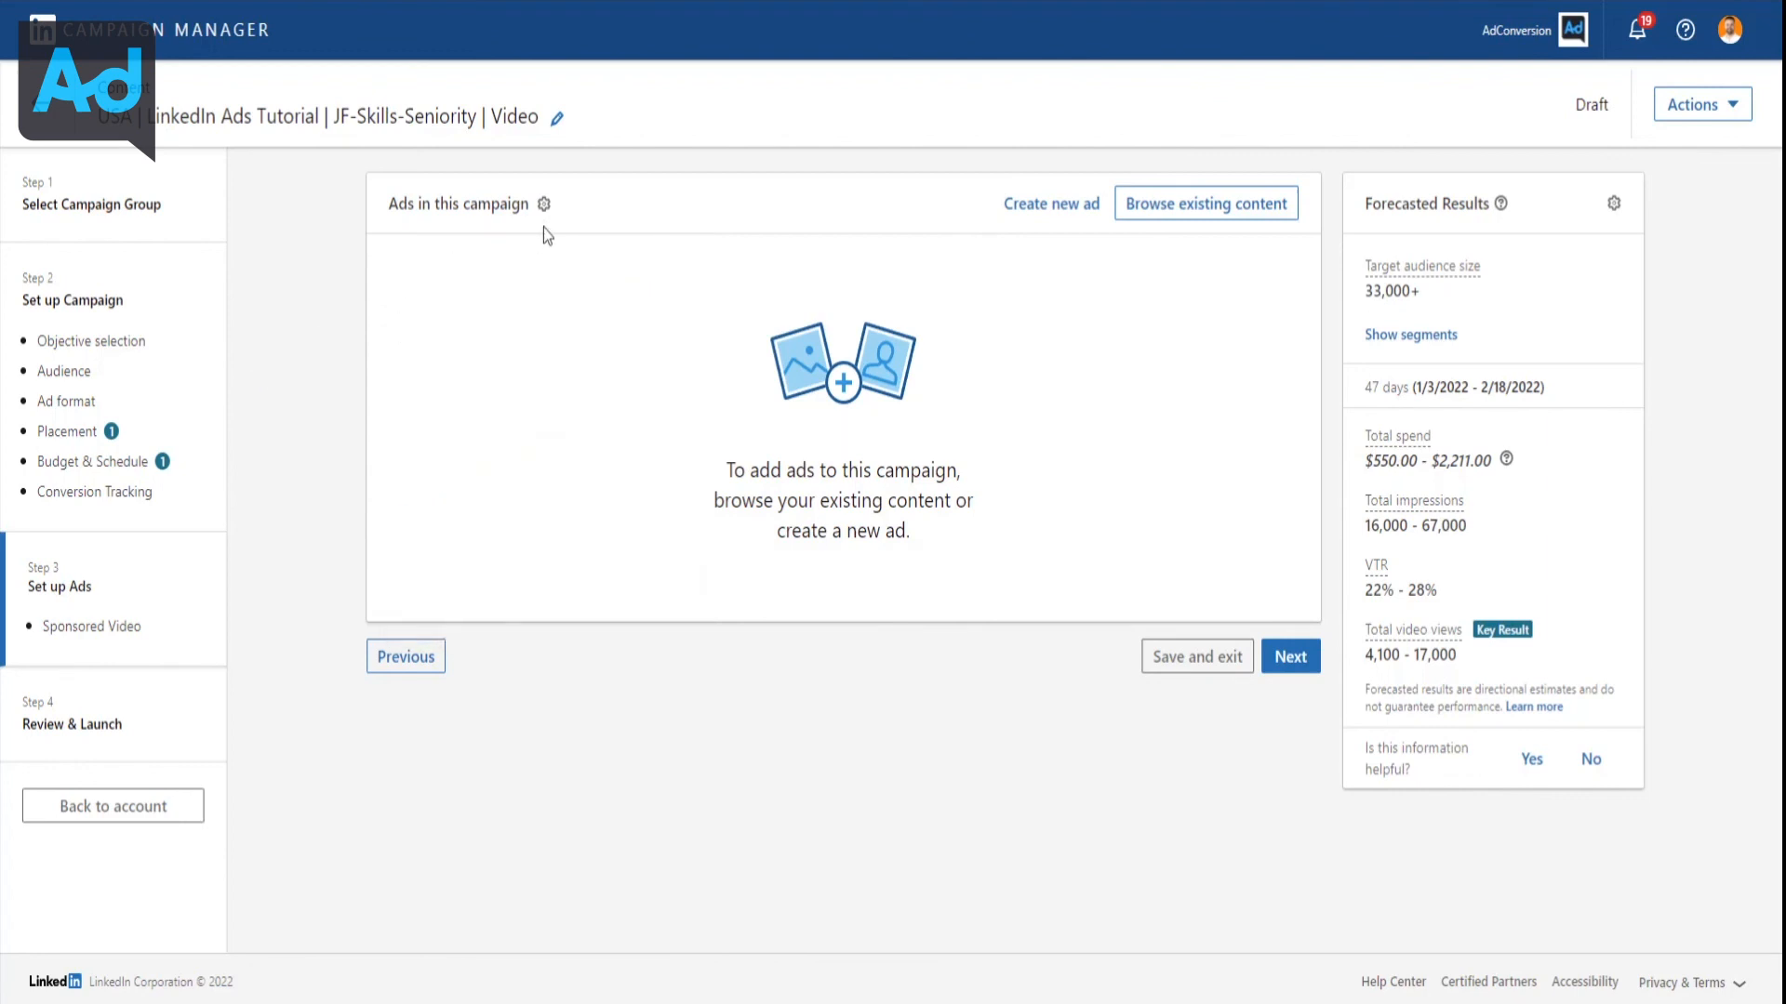
pyautogui.click(542, 215)
pyautogui.click(271, 407)
# Start a new video ad for the campaign and name it LinkedIn Ads Tutorial_T1_V1
pyautogui.click(1046, 203)
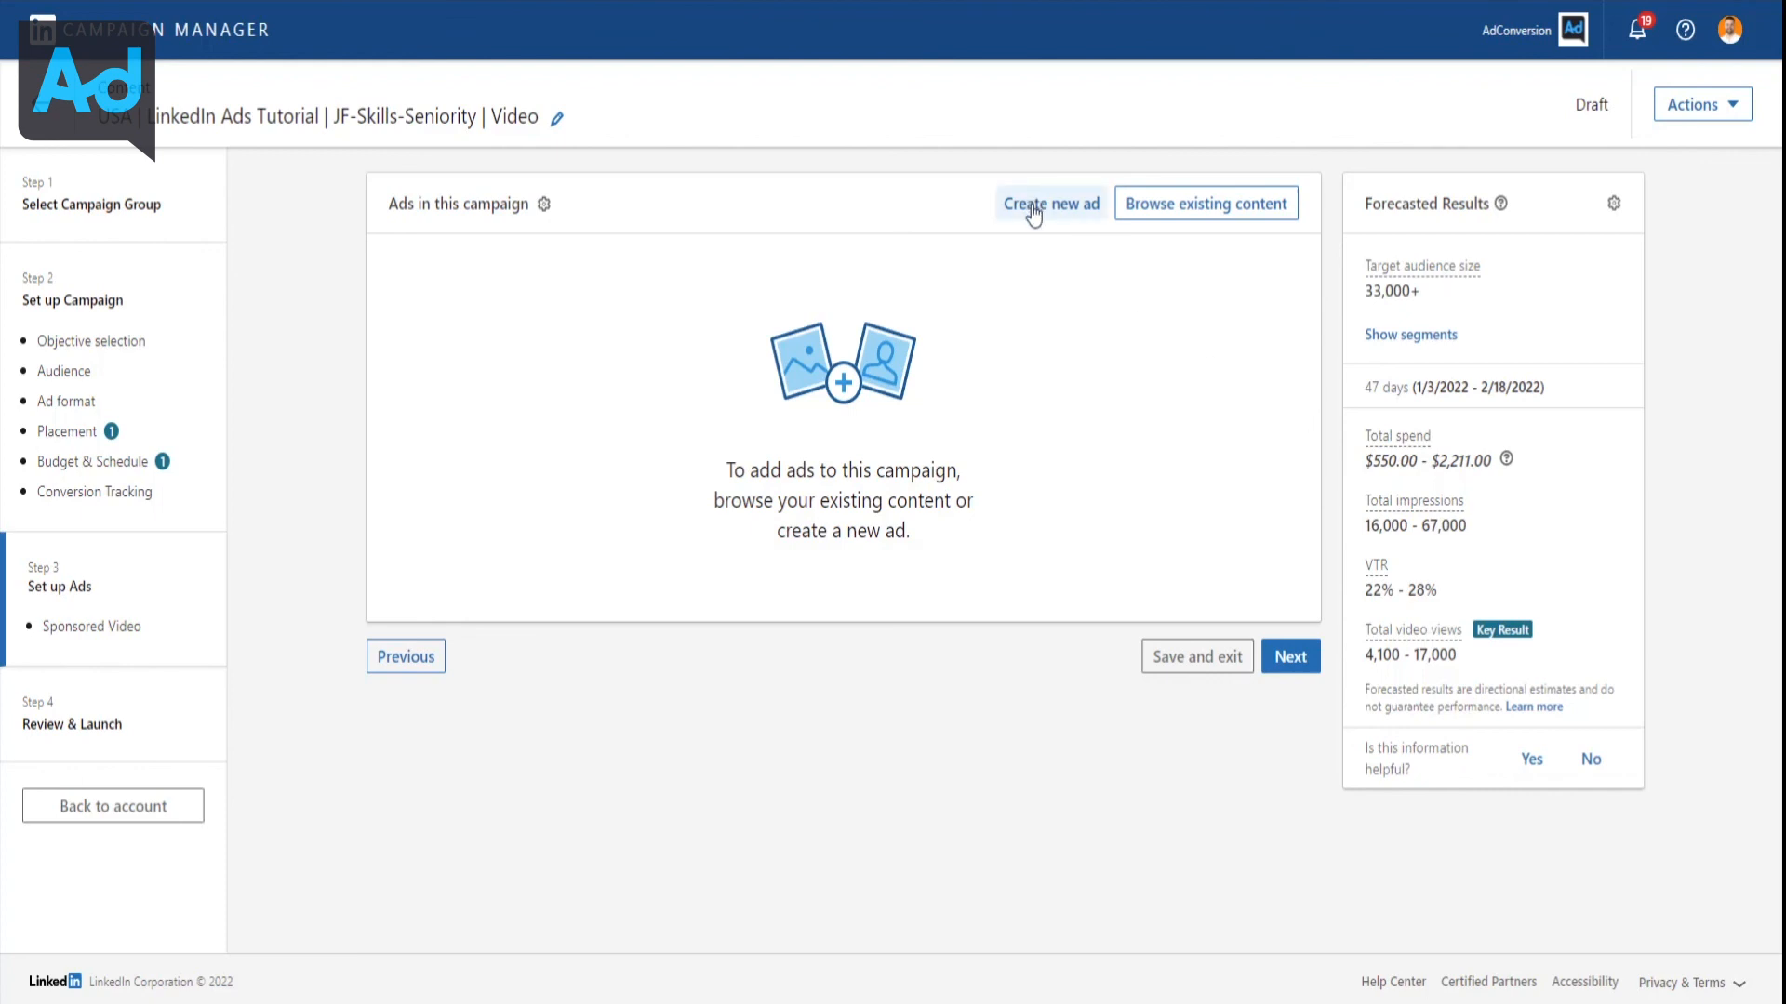
pyautogui.click(464, 254)
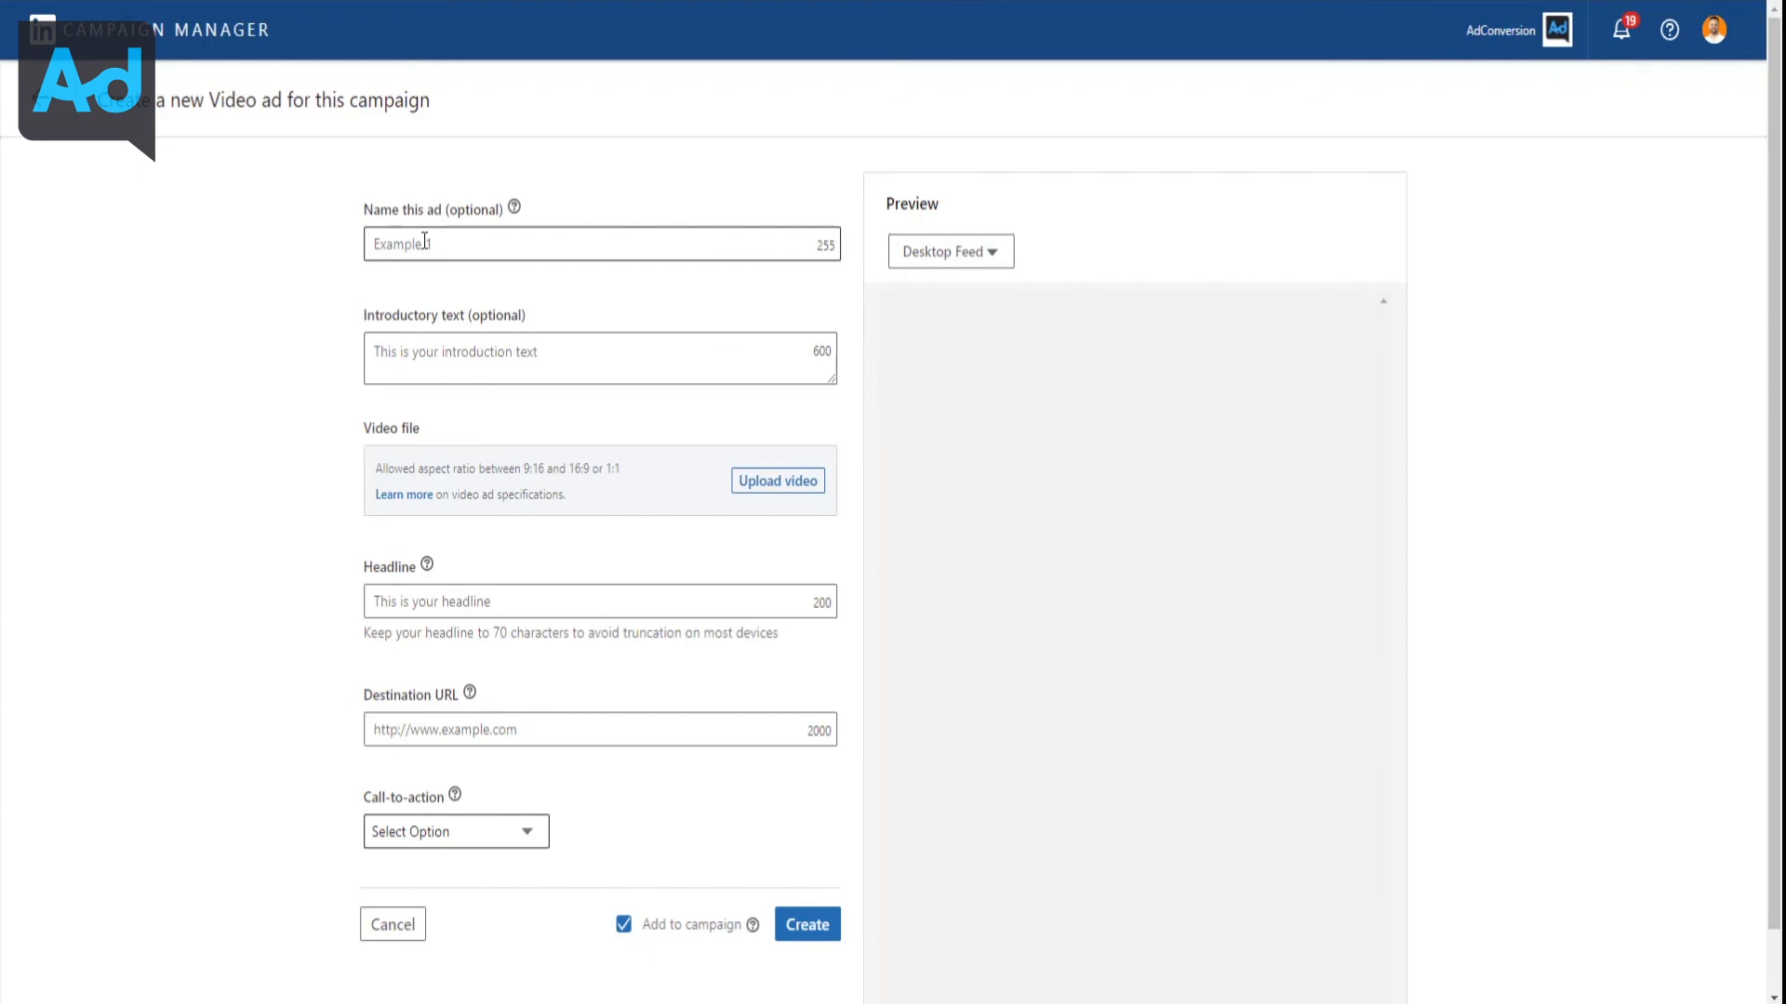
pyautogui.click(424, 241)
pyautogui.write('L')
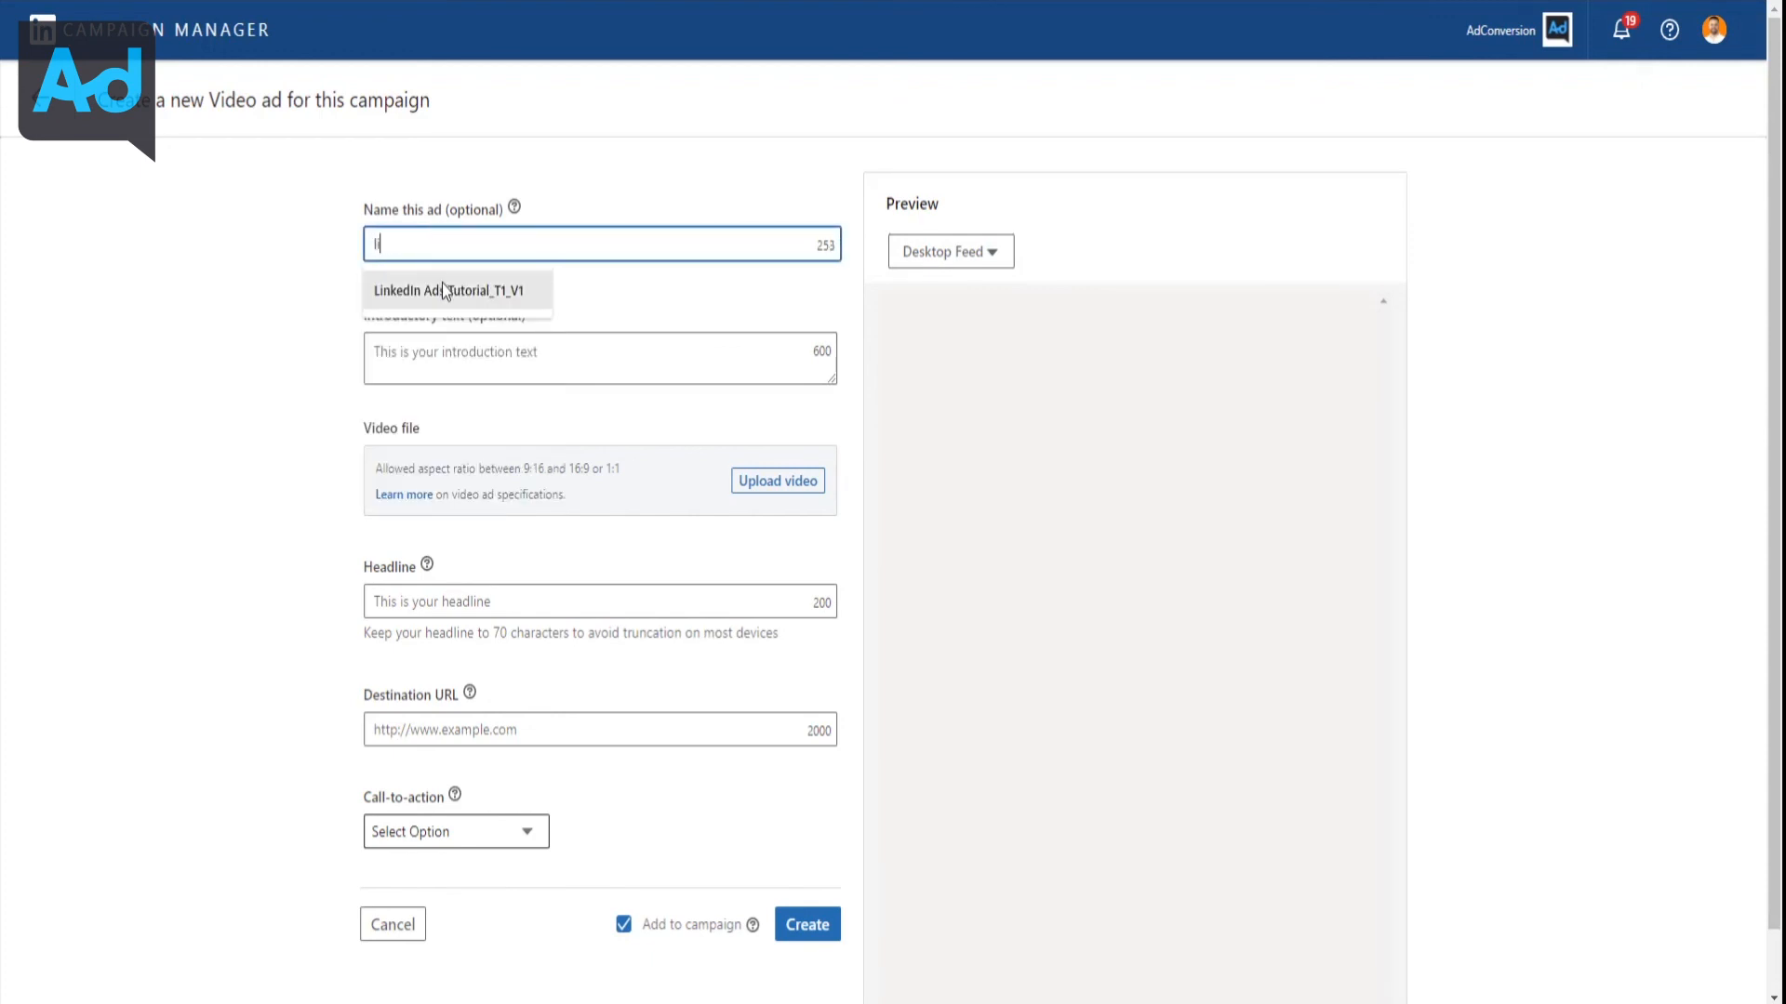
pyautogui.click(443, 281)
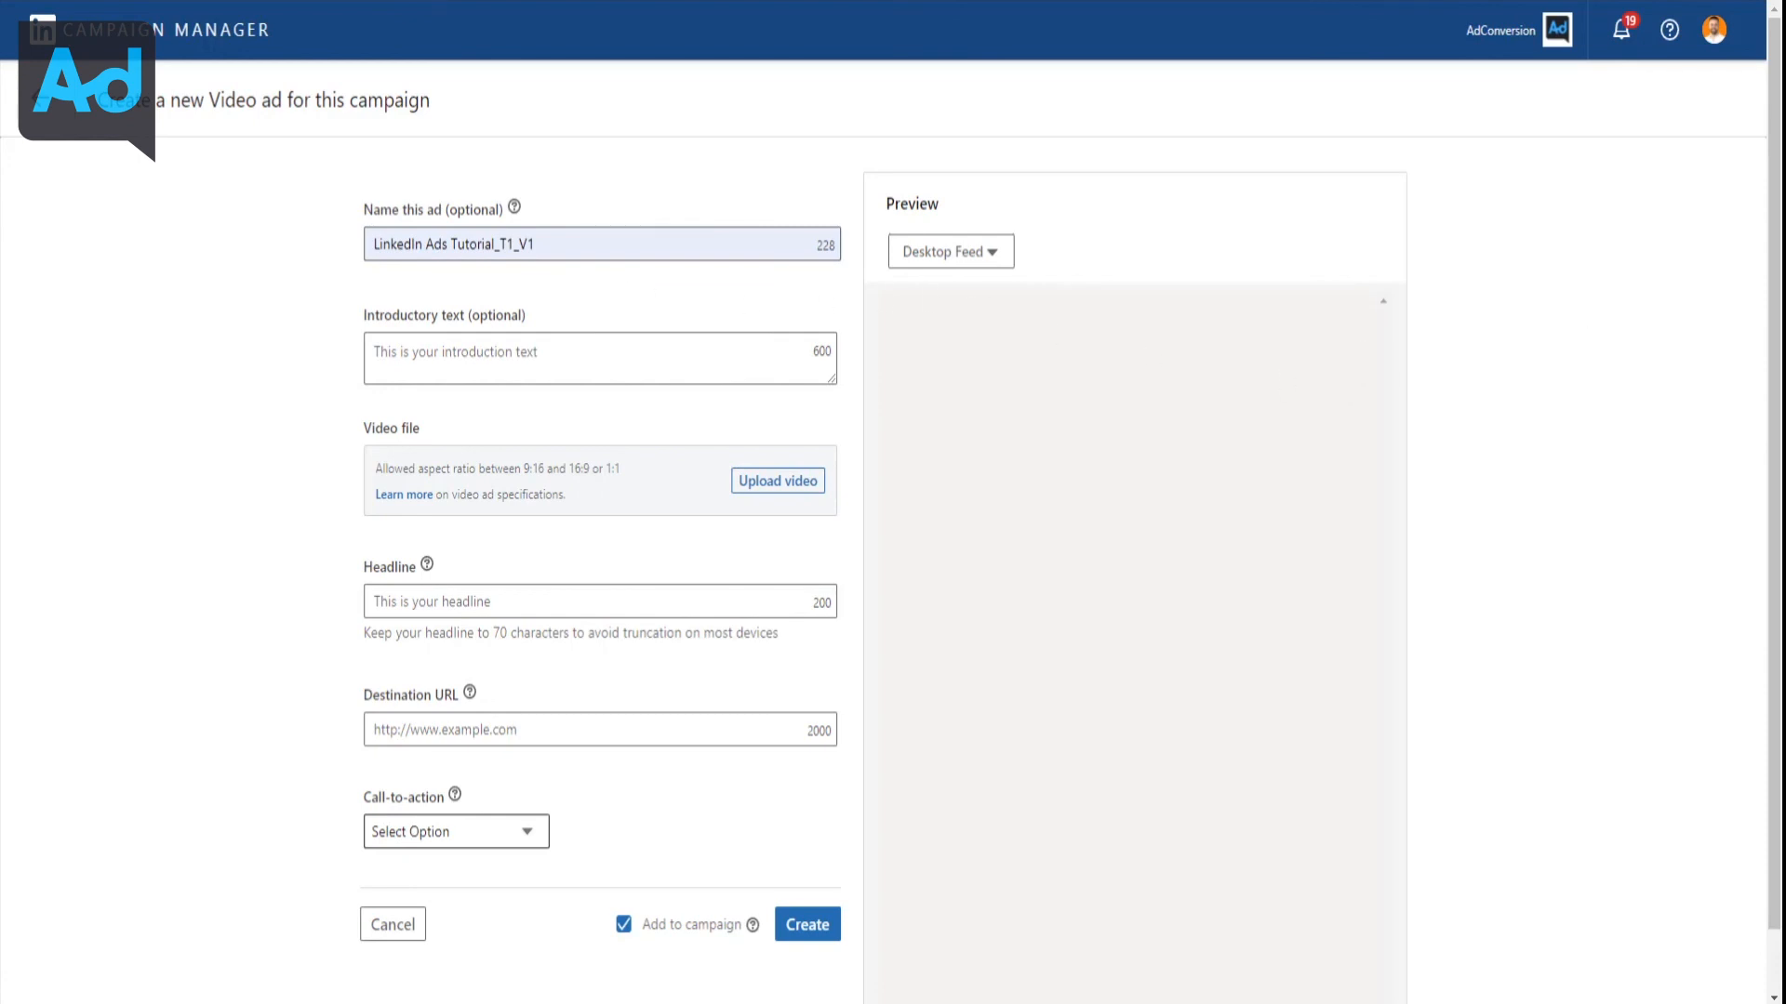
# Enter the introductory text "B2B marketers, learn step-by-step how to get started with LinkedIn Ads from creating your account to launching your first campaign."
pyautogui.click(569, 356)
pyautogui.hotkey('ctrl', 'v')
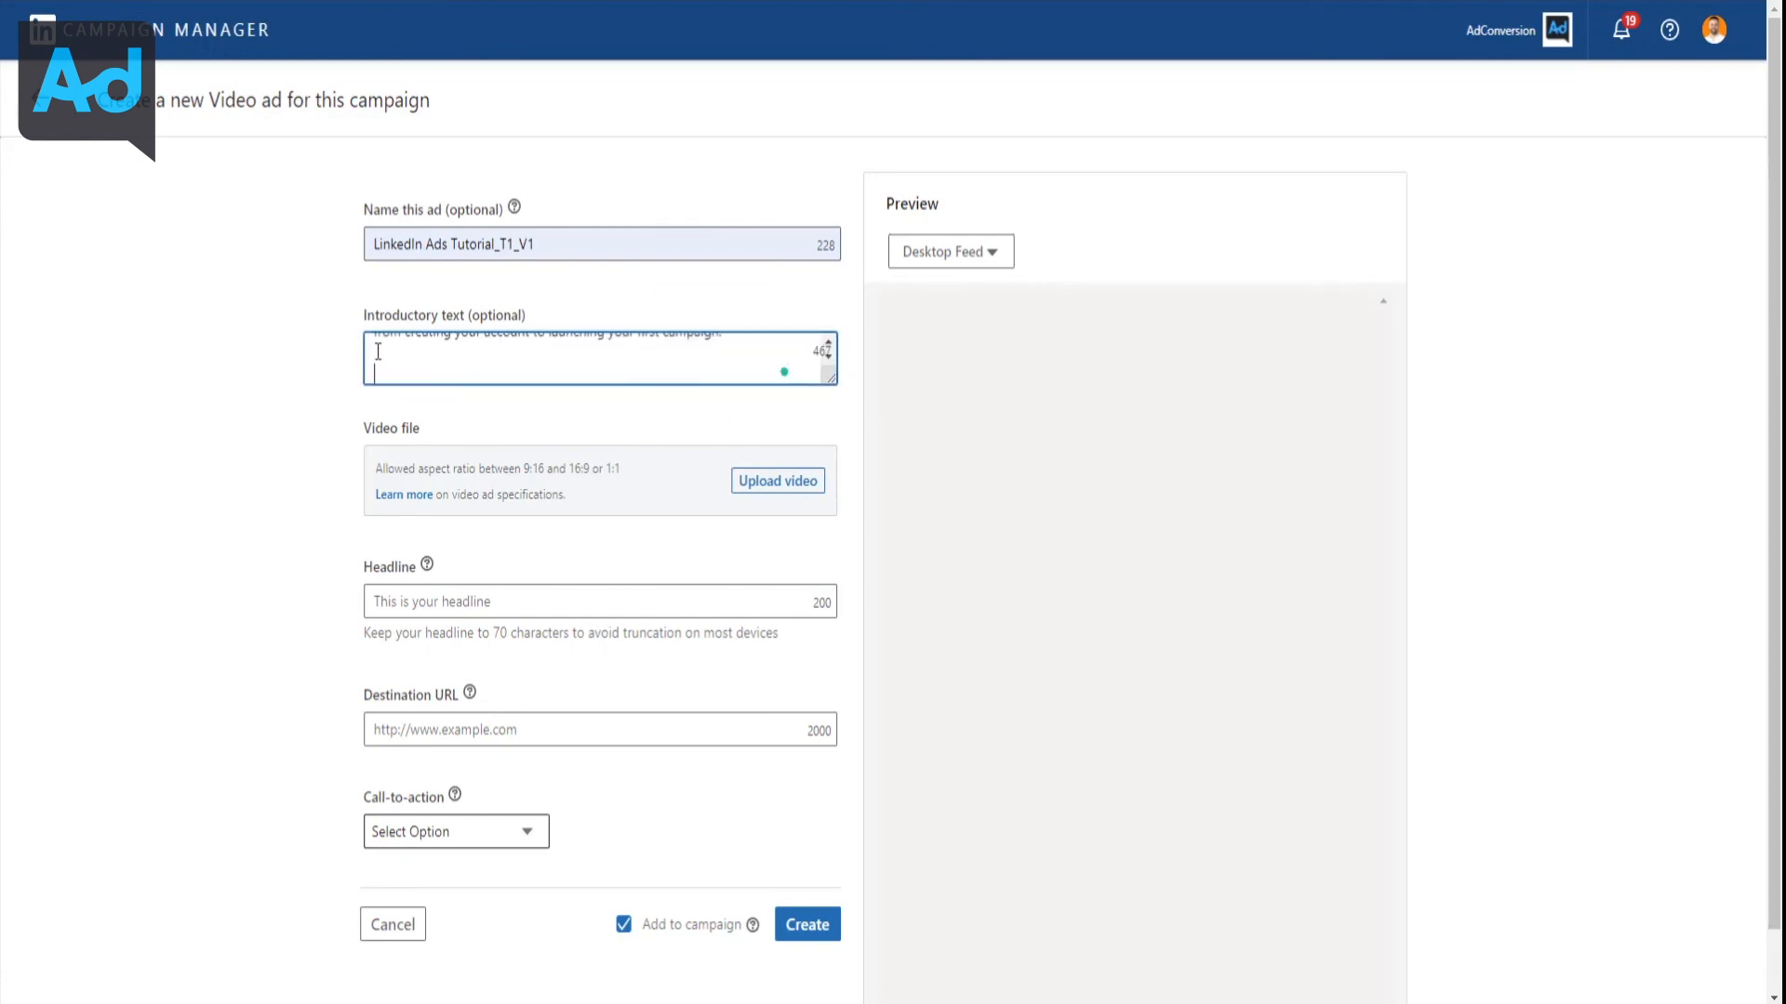
pyautogui.press('BackSpace')
pyautogui.press('BackSpace')
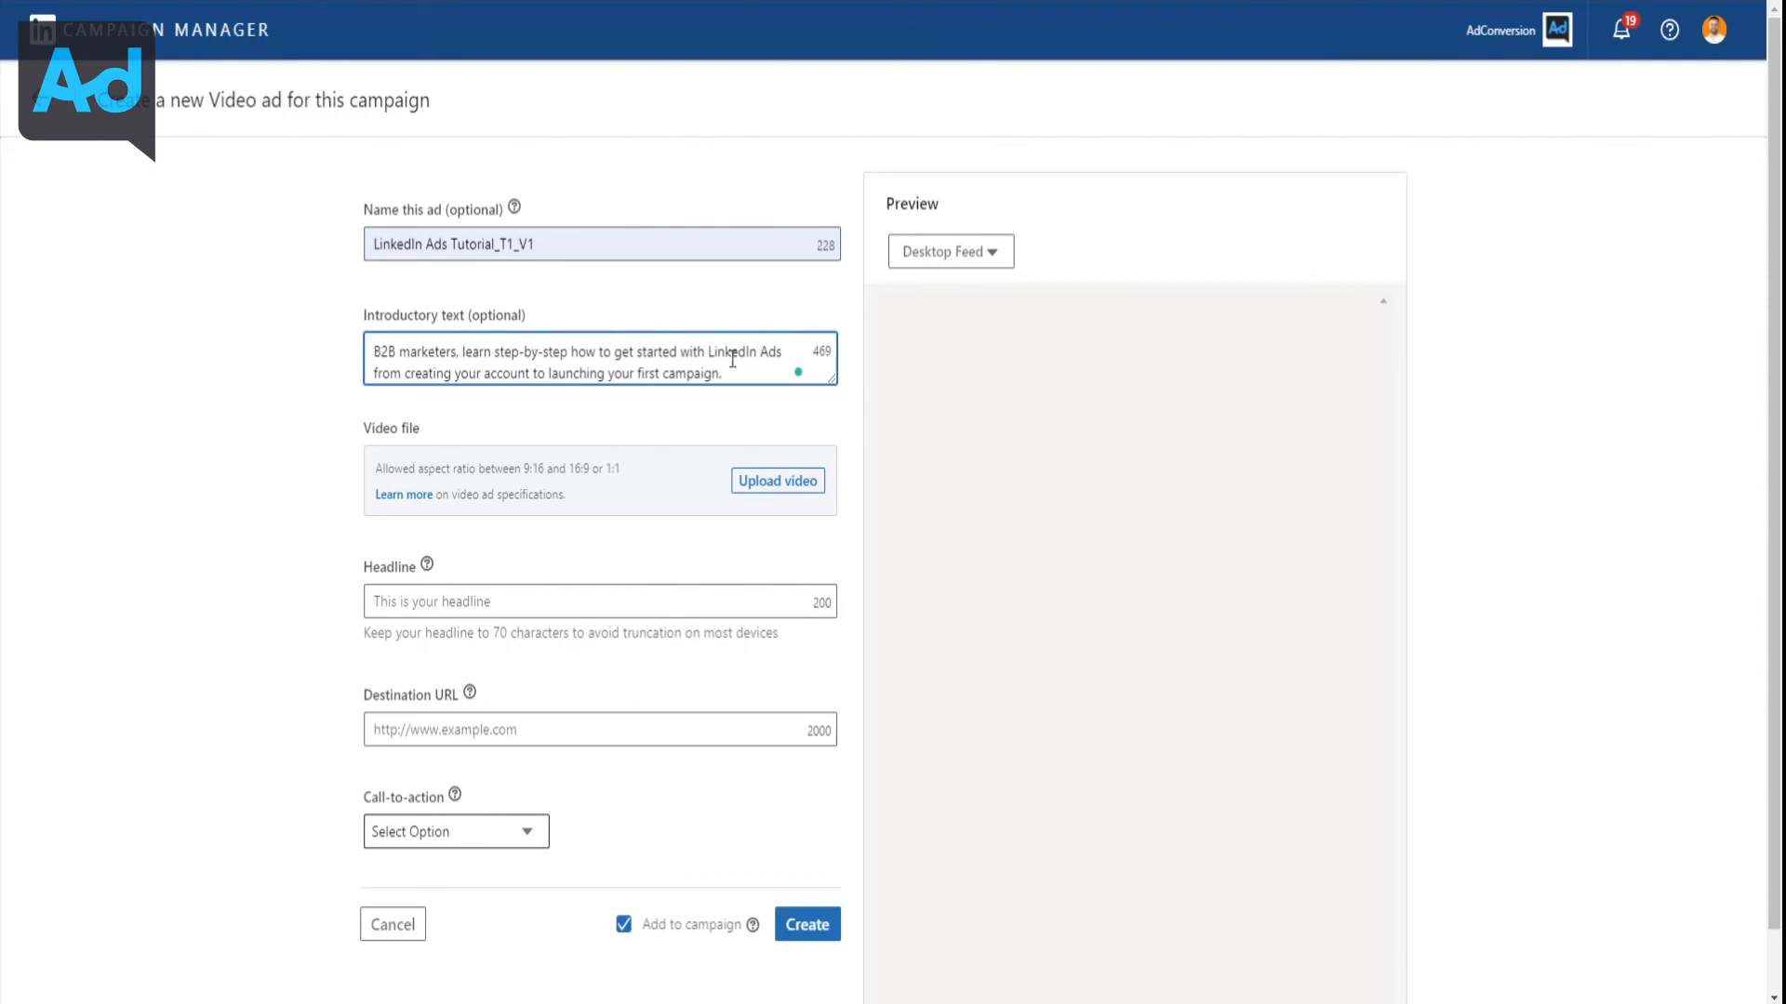
pyautogui.click(335, 318)
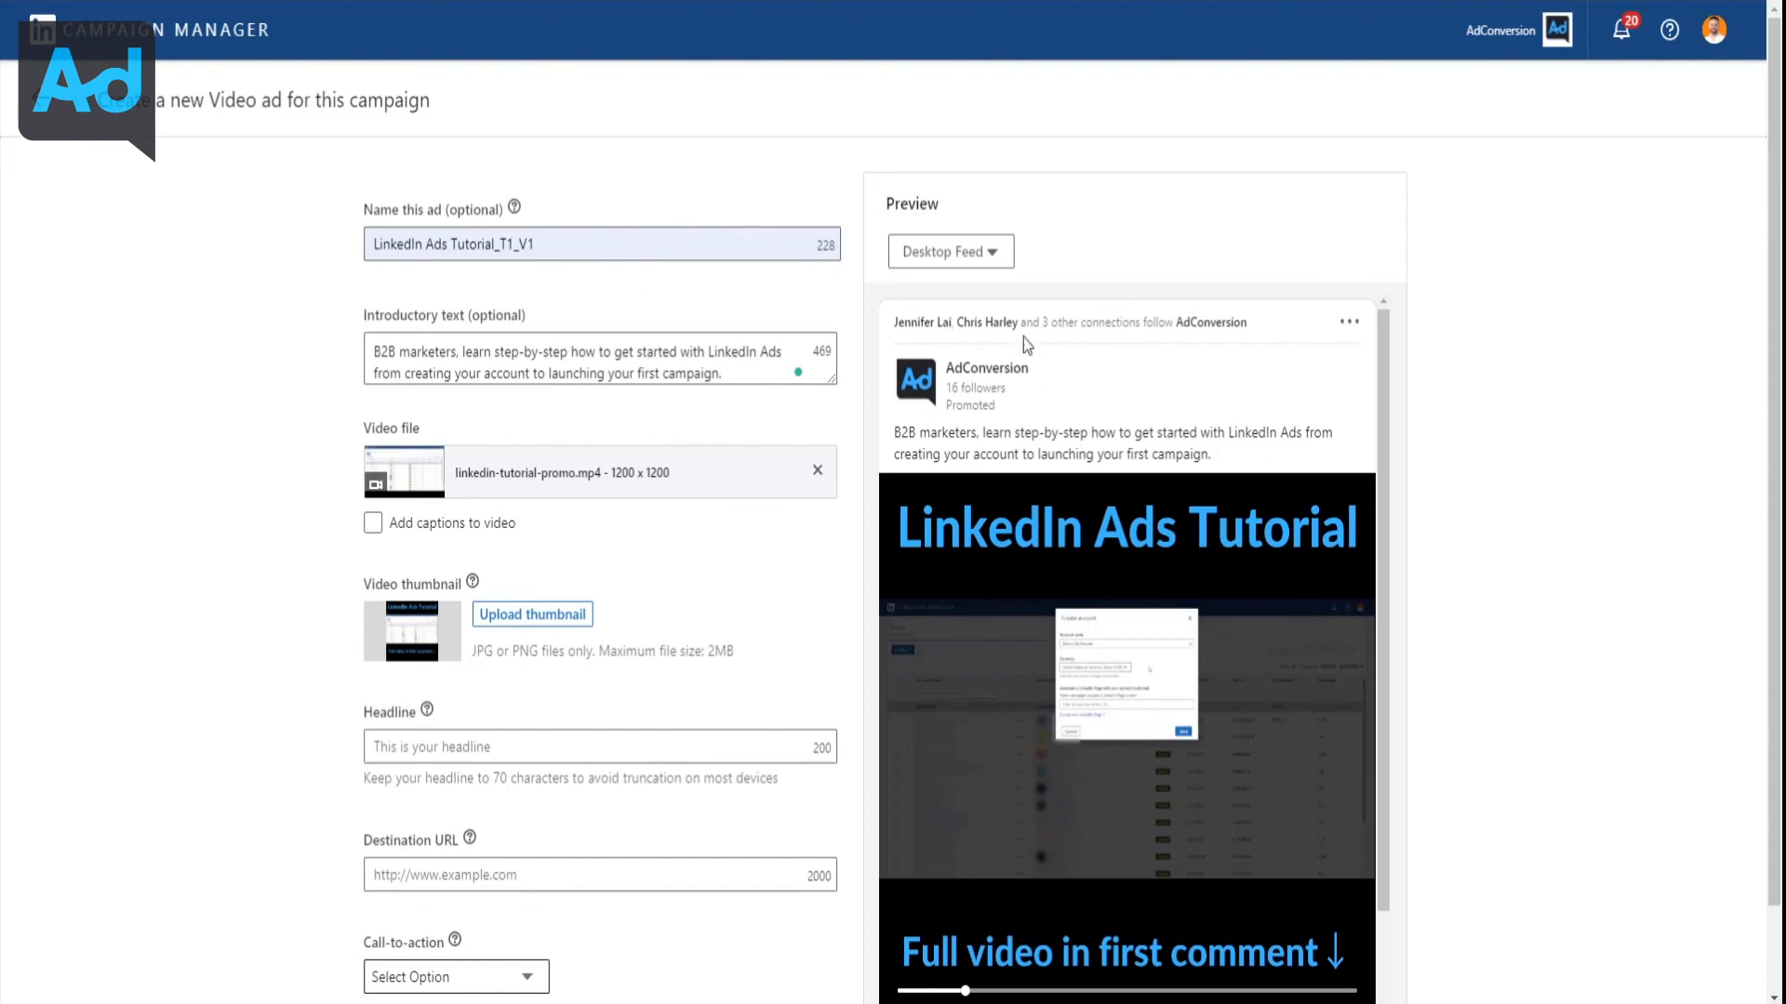
# Preview the video ad in the Mobile Feed and Desktop Feed formats
pyautogui.click(949, 251)
pyautogui.click(940, 383)
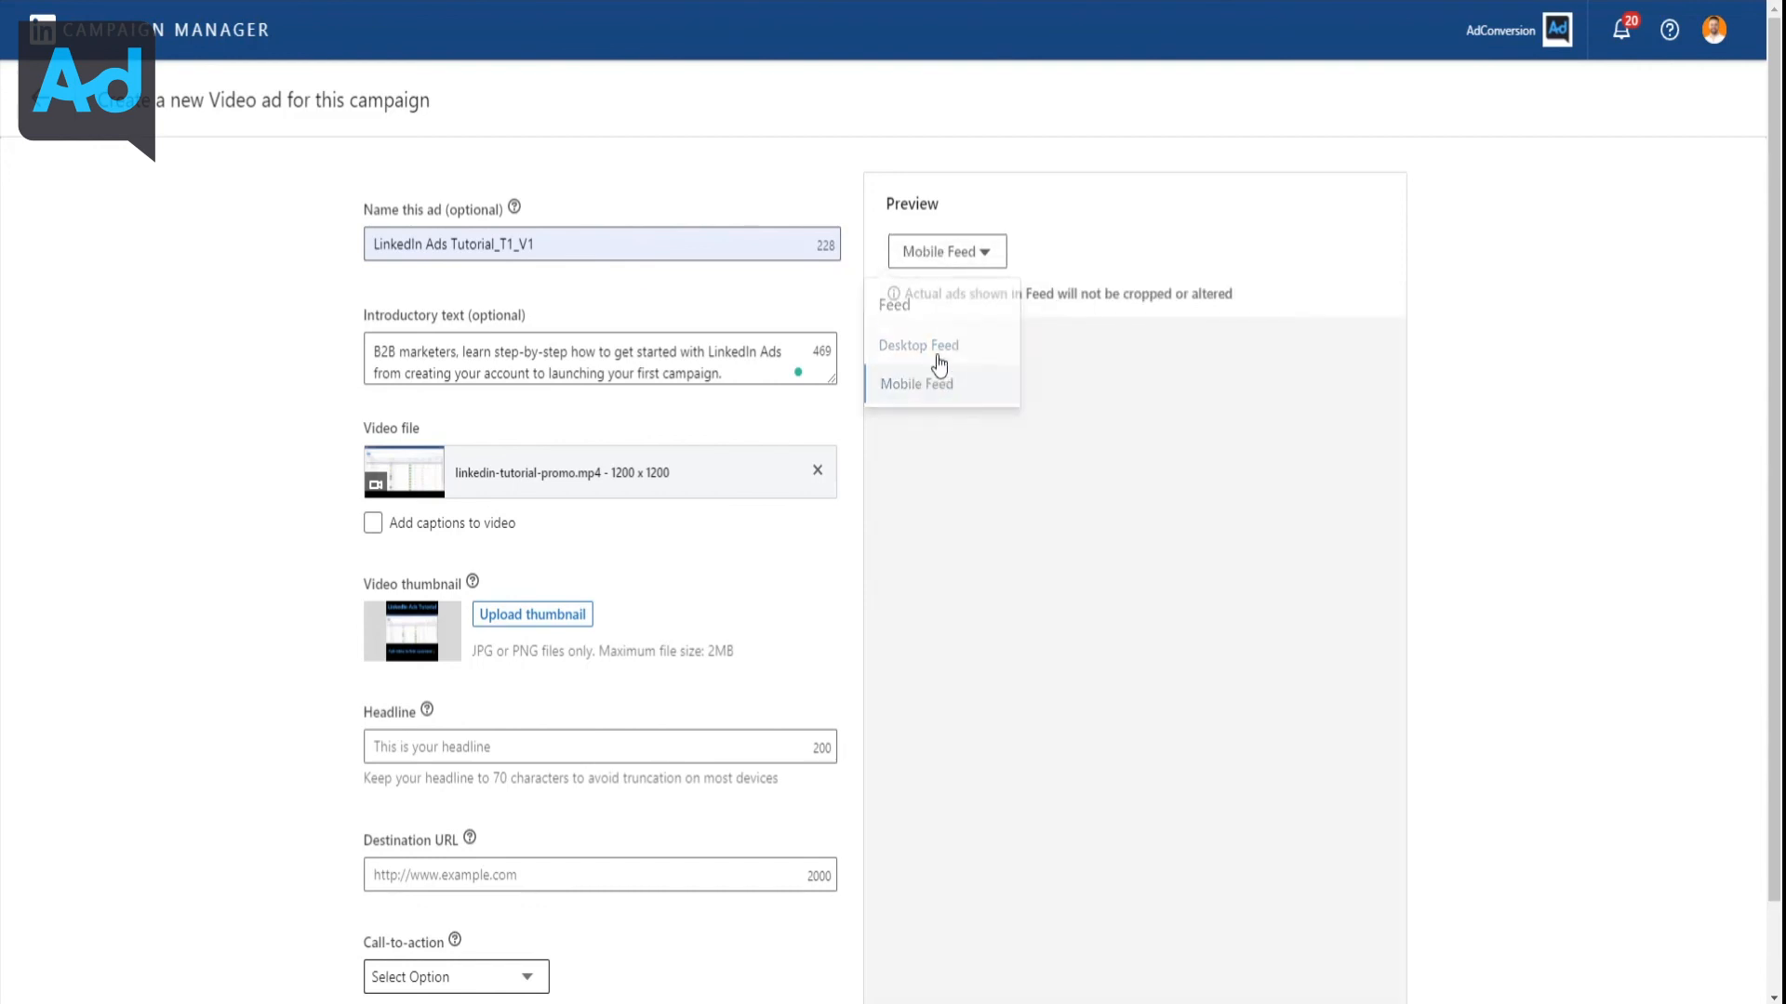
pyautogui.click(921, 251)
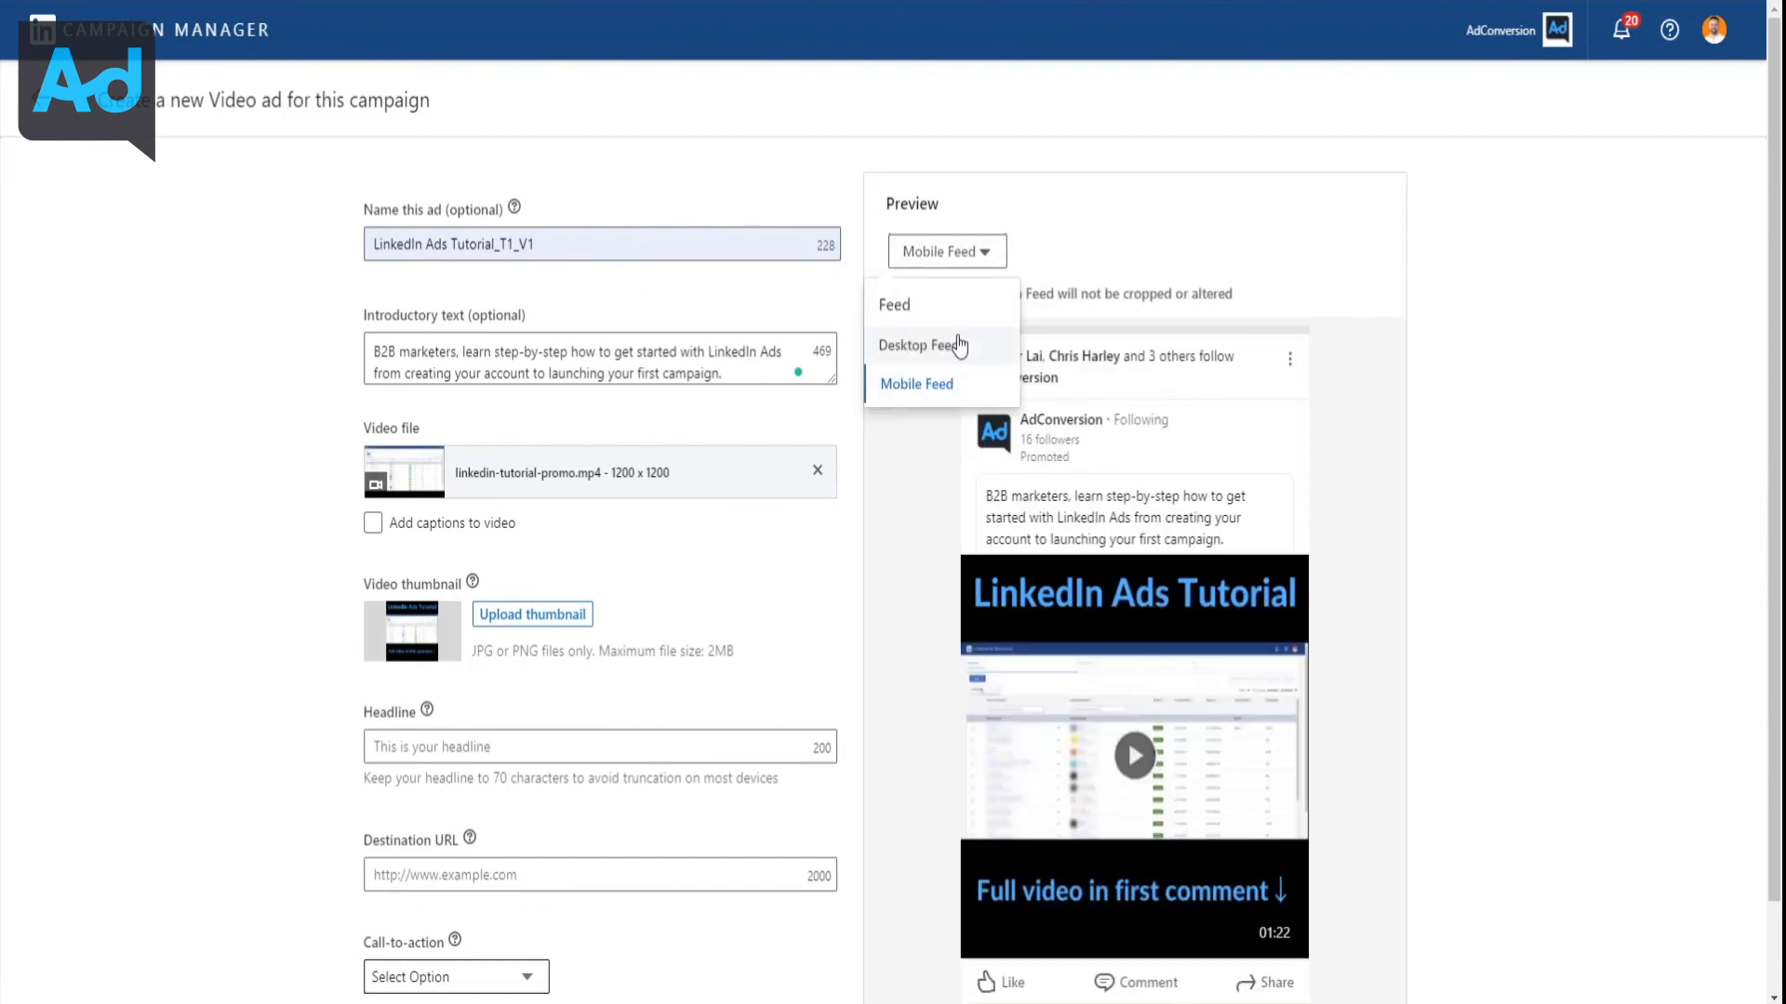
pyautogui.click(959, 346)
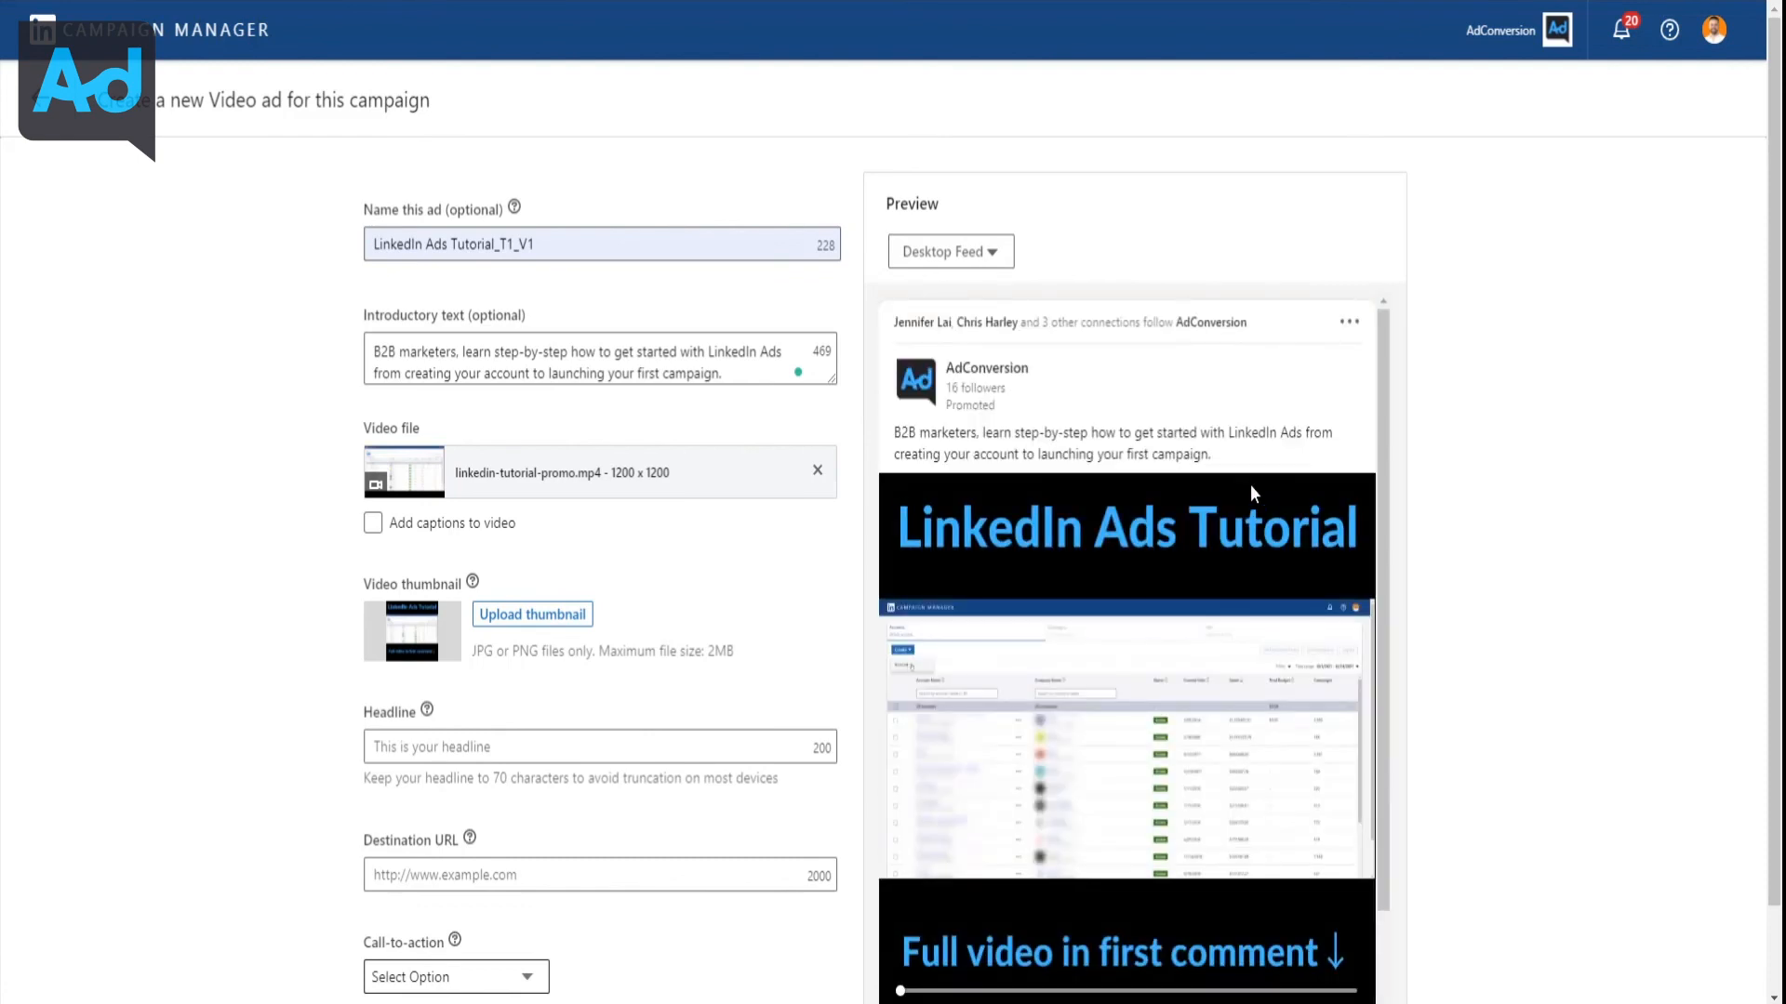
pyautogui.scroll(-1, 1279, 430)
pyautogui.scroll(1, 1368, 444)
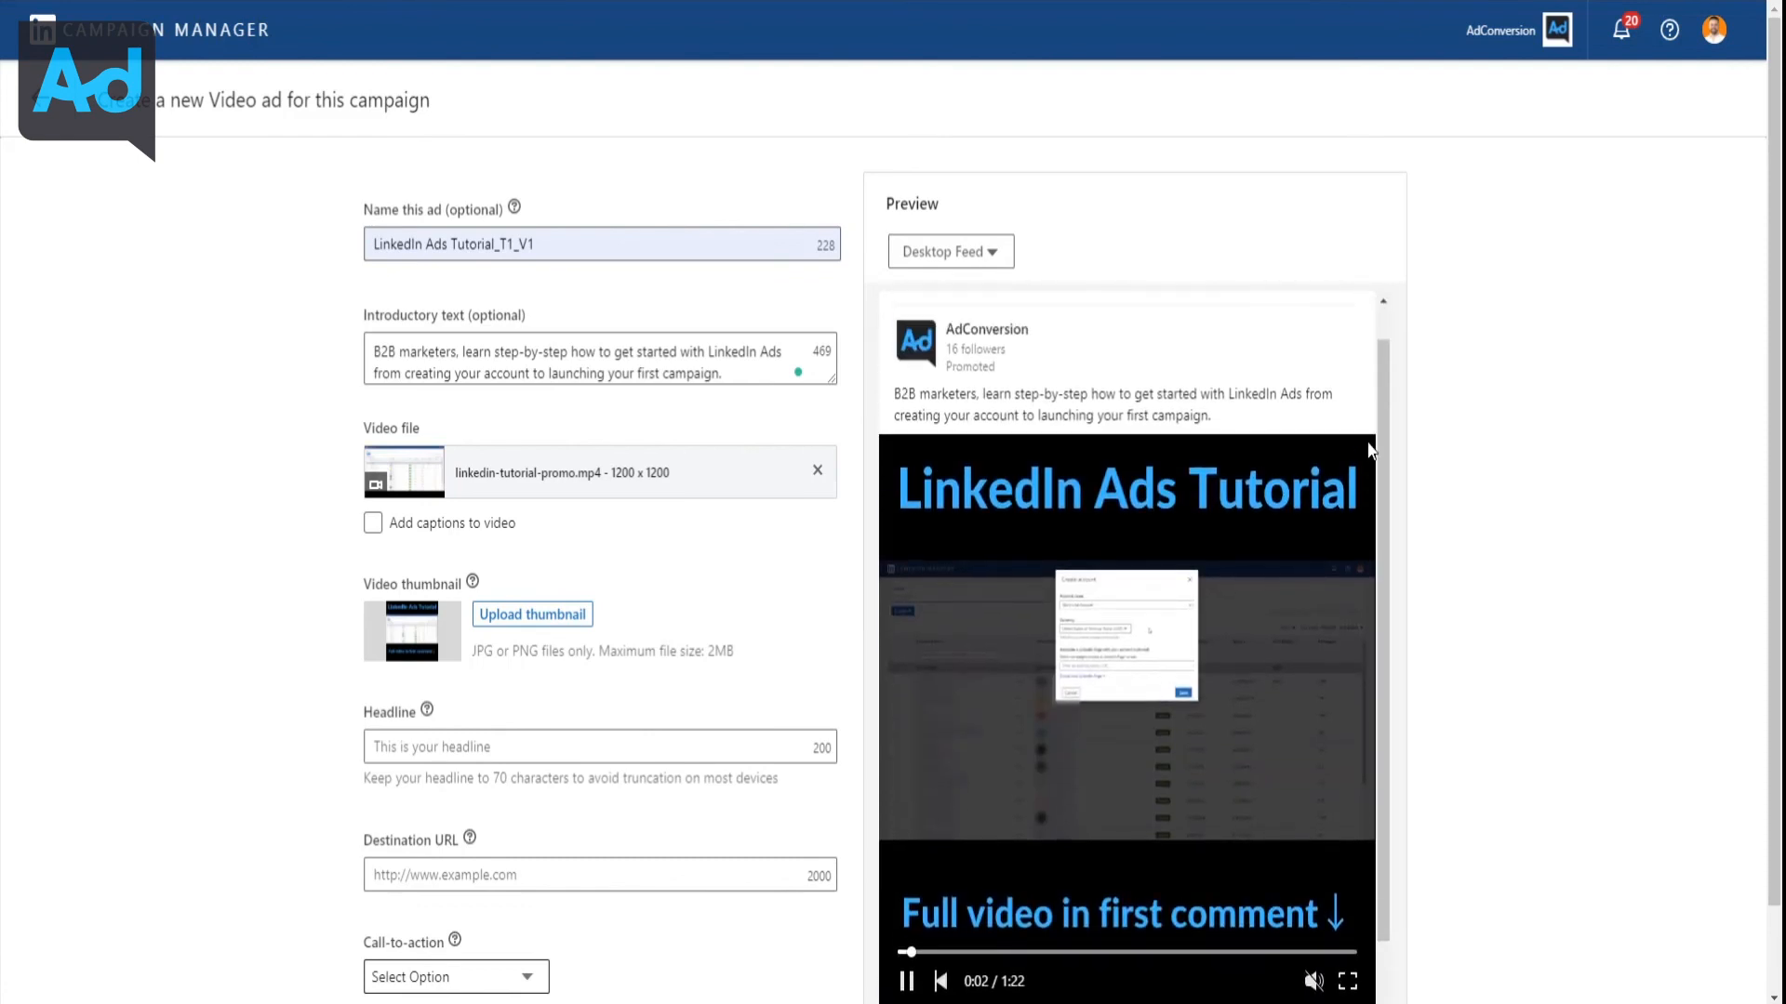
pyautogui.scroll(-1, 1484, 465)
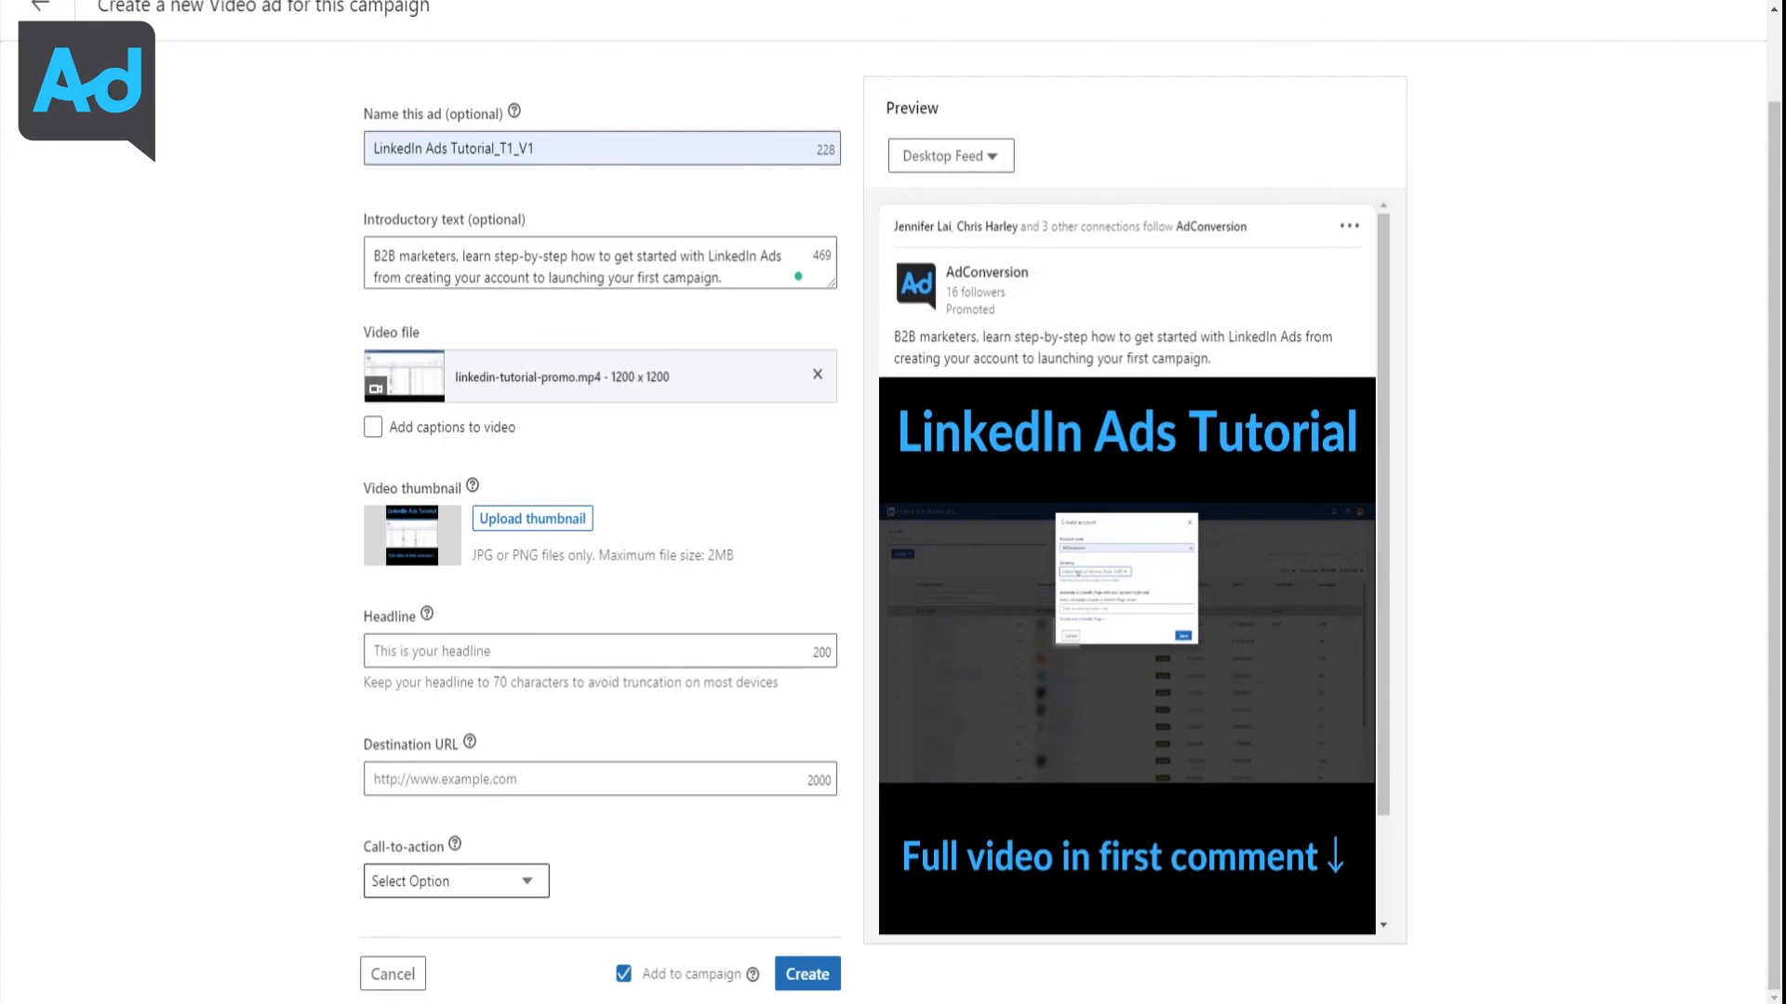
pyautogui.click(678, 654)
pyautogui.write('Watch the FULL video')
pyautogui.press('Tab')
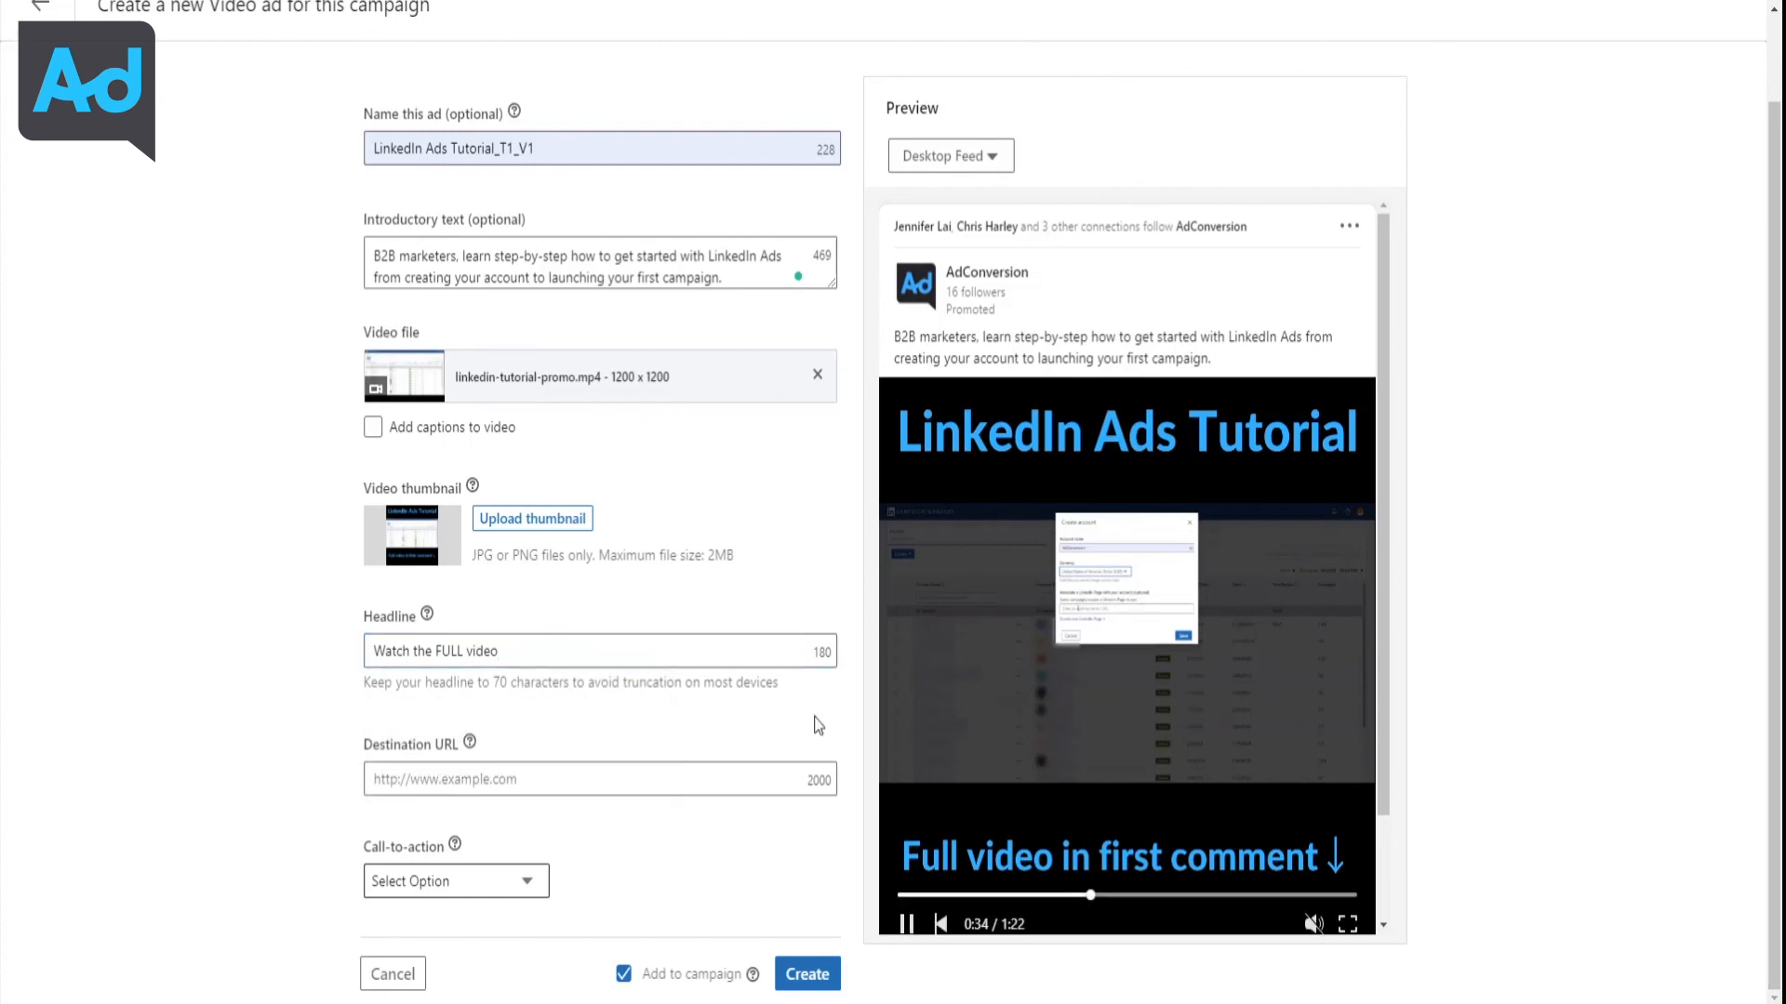
pyautogui.click(704, 780)
pyautogui.write('https://www.youtube.com/adconversion')
pyautogui.click(260, 666)
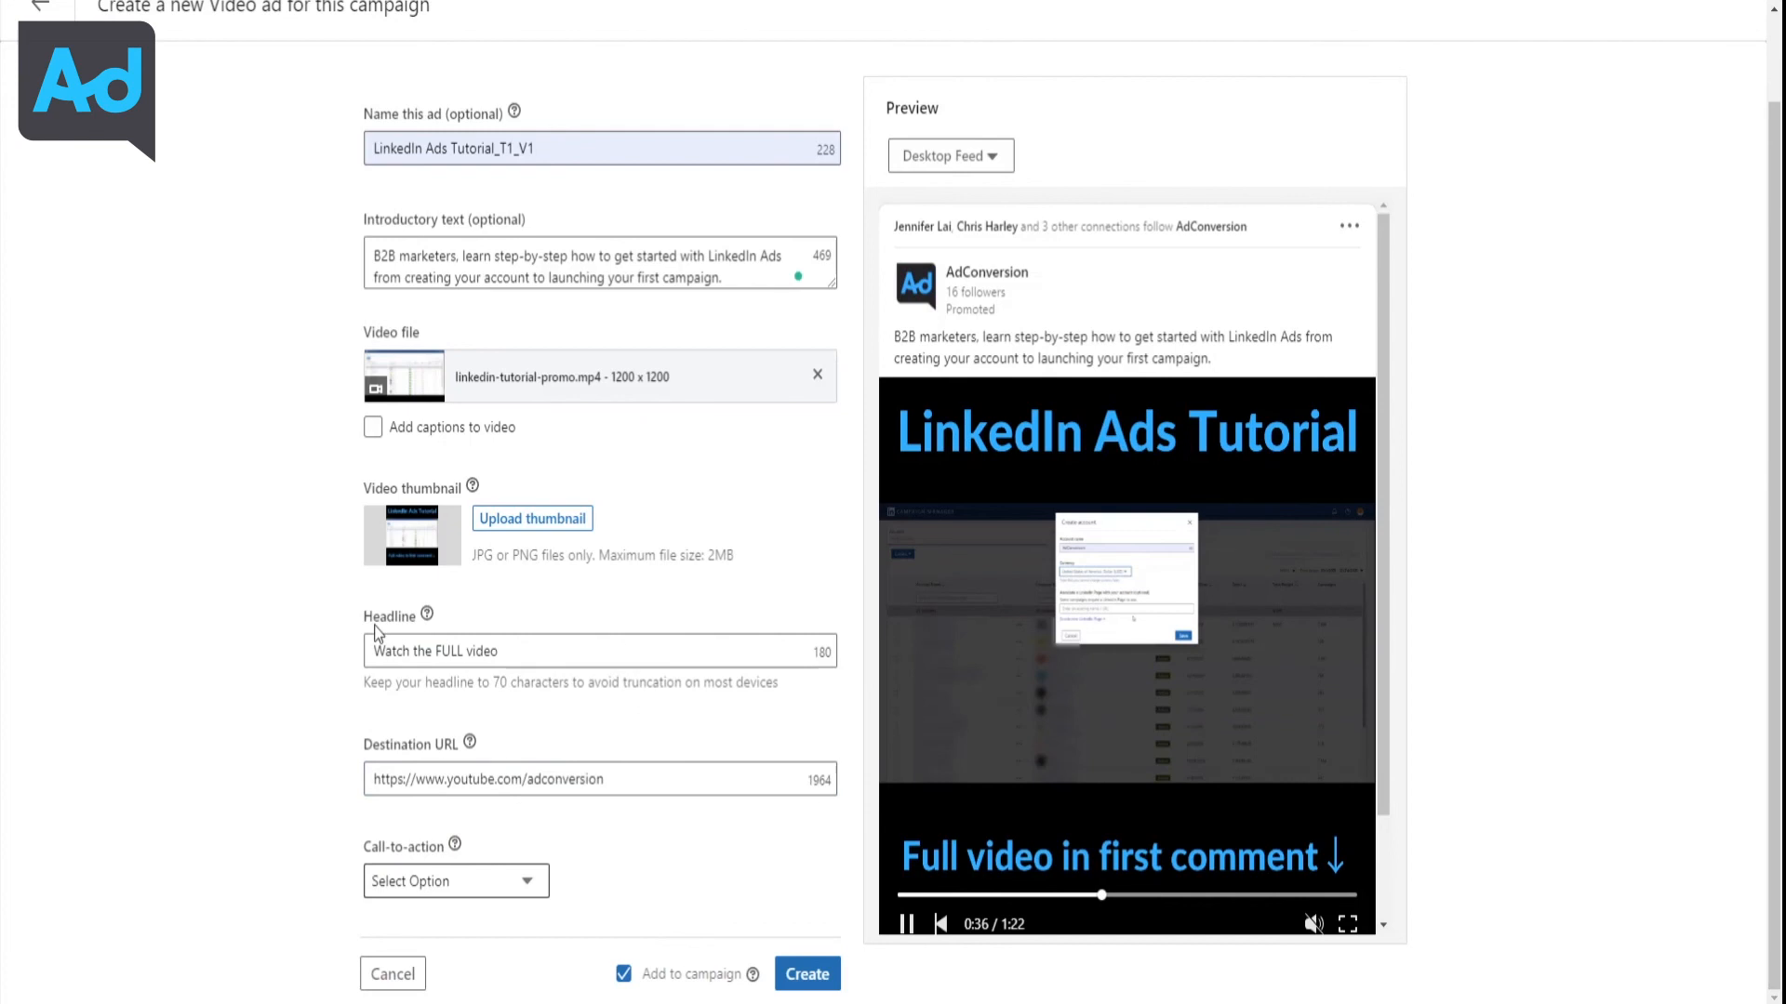
pyautogui.moveTo(1084, 460)
pyautogui.scroll(-2, 1229, 386)
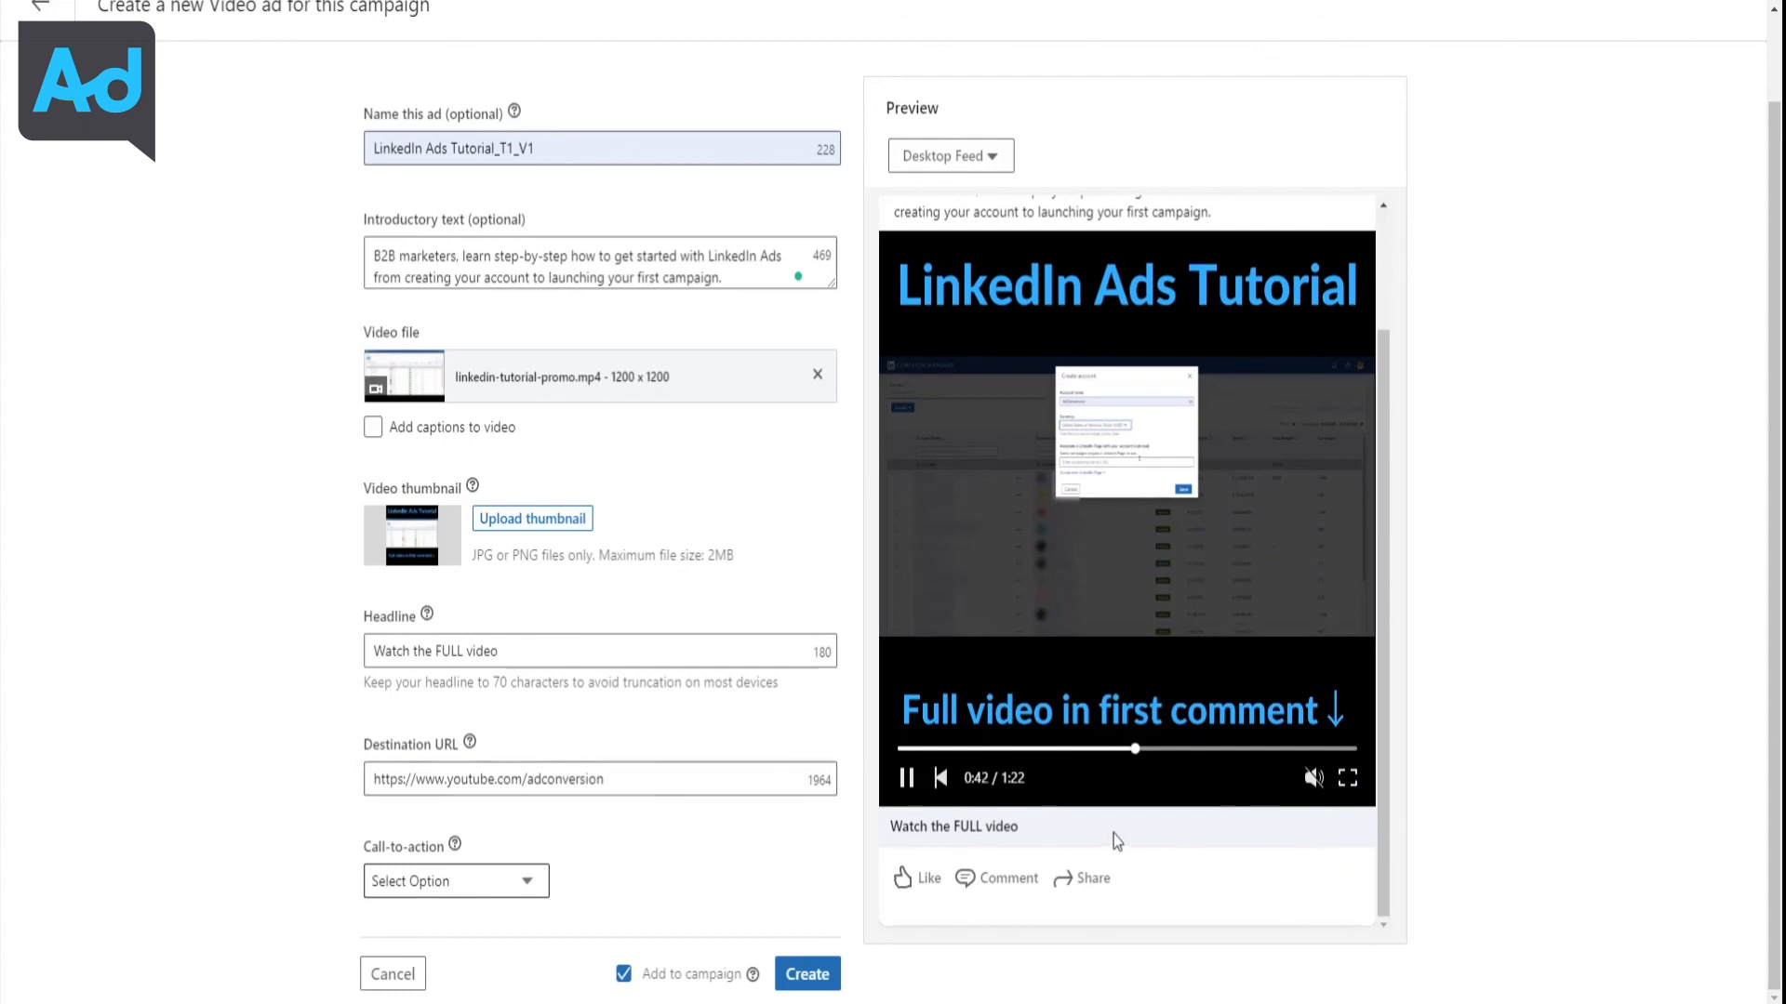
# Choose the Learn more call-to-action and create the ad in the campaign
pyautogui.click(461, 874)
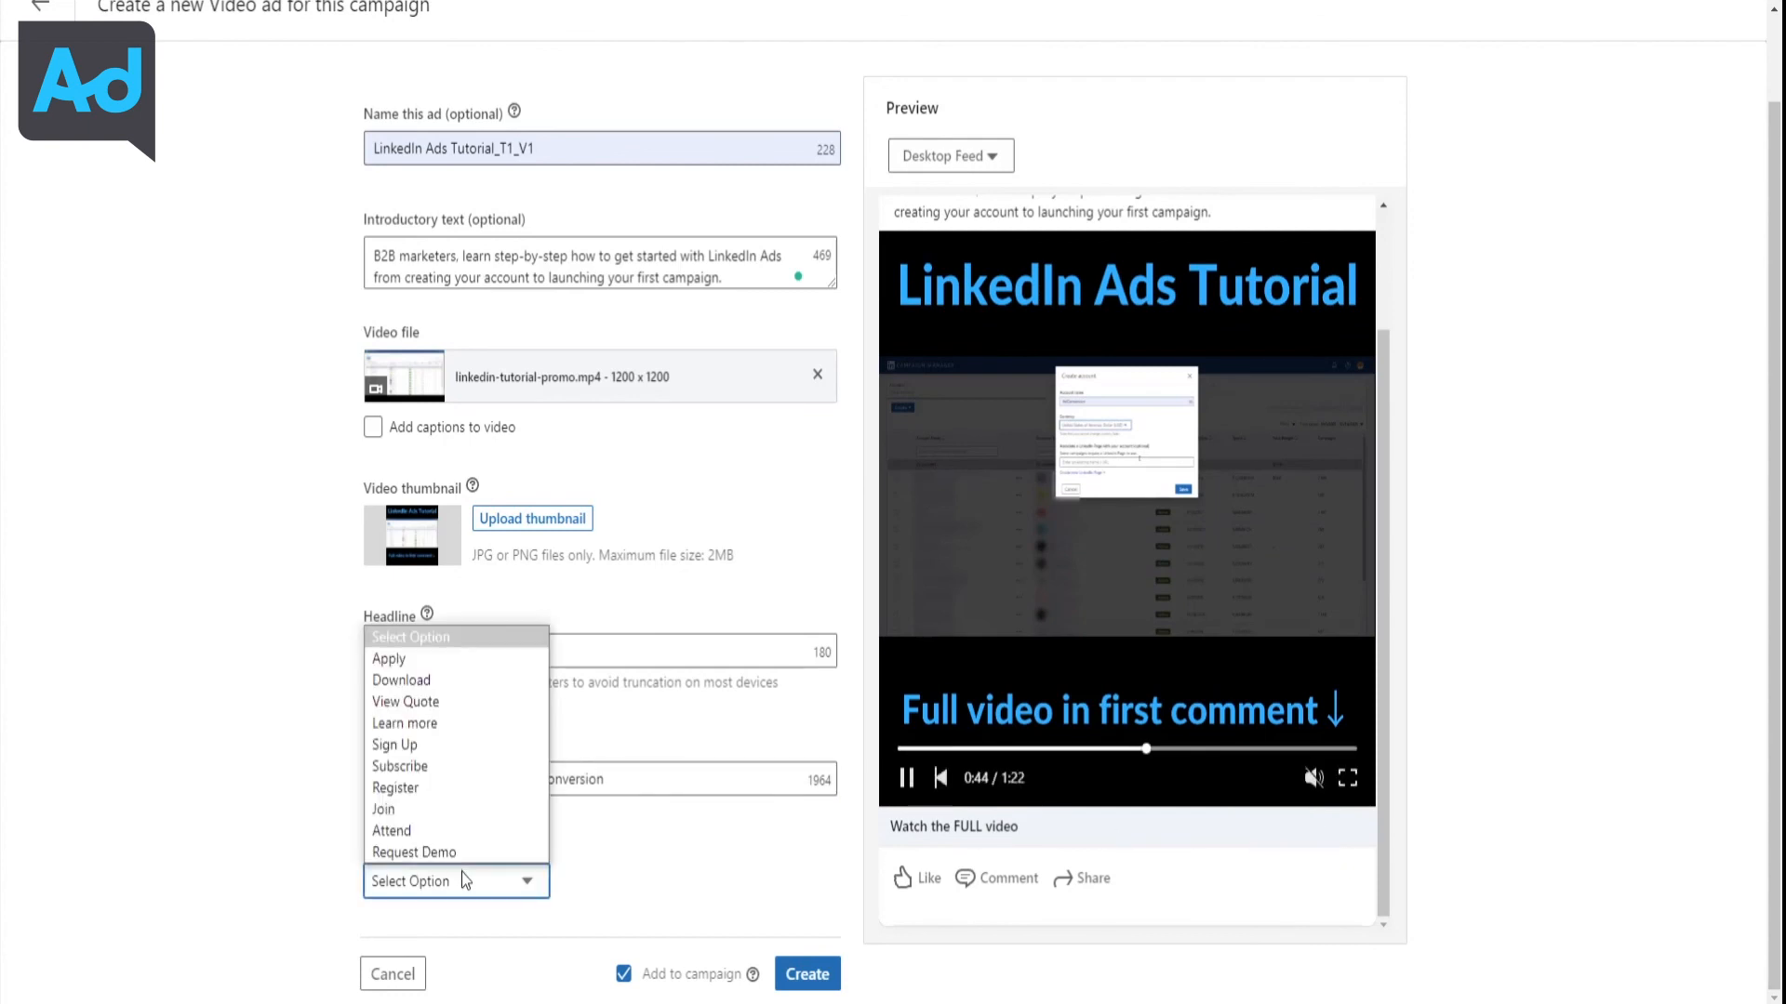
pyautogui.click(466, 725)
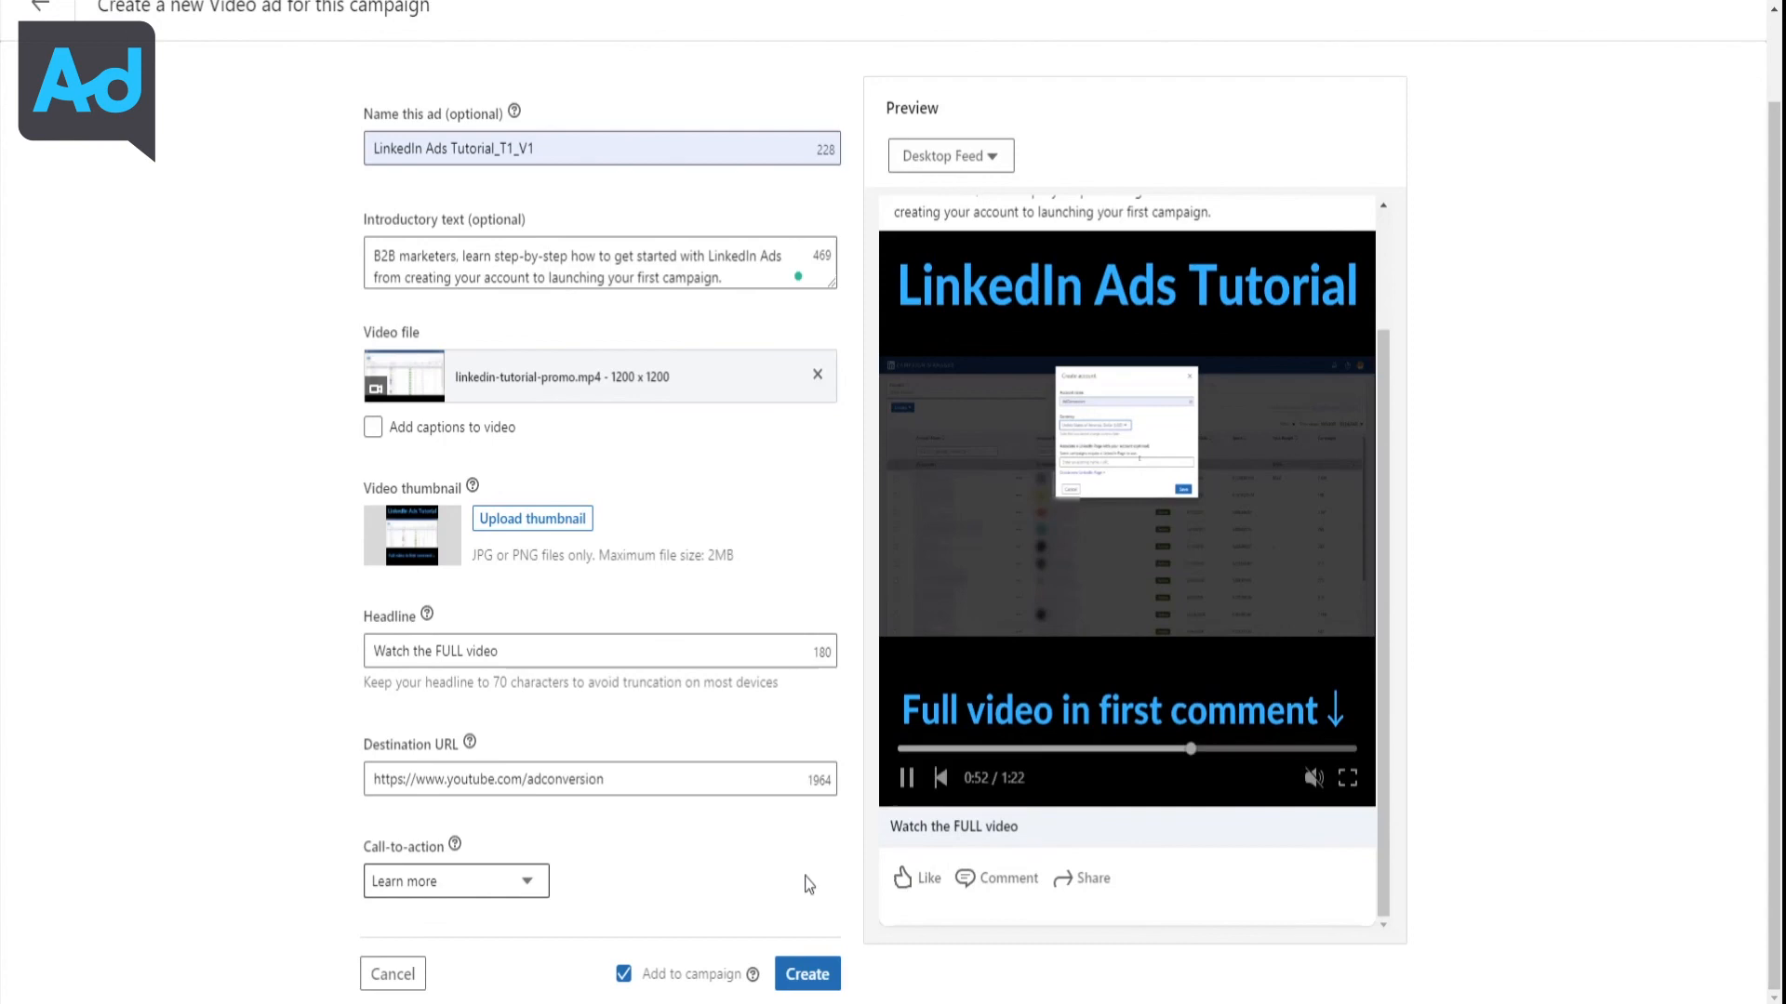
pyautogui.click(804, 973)
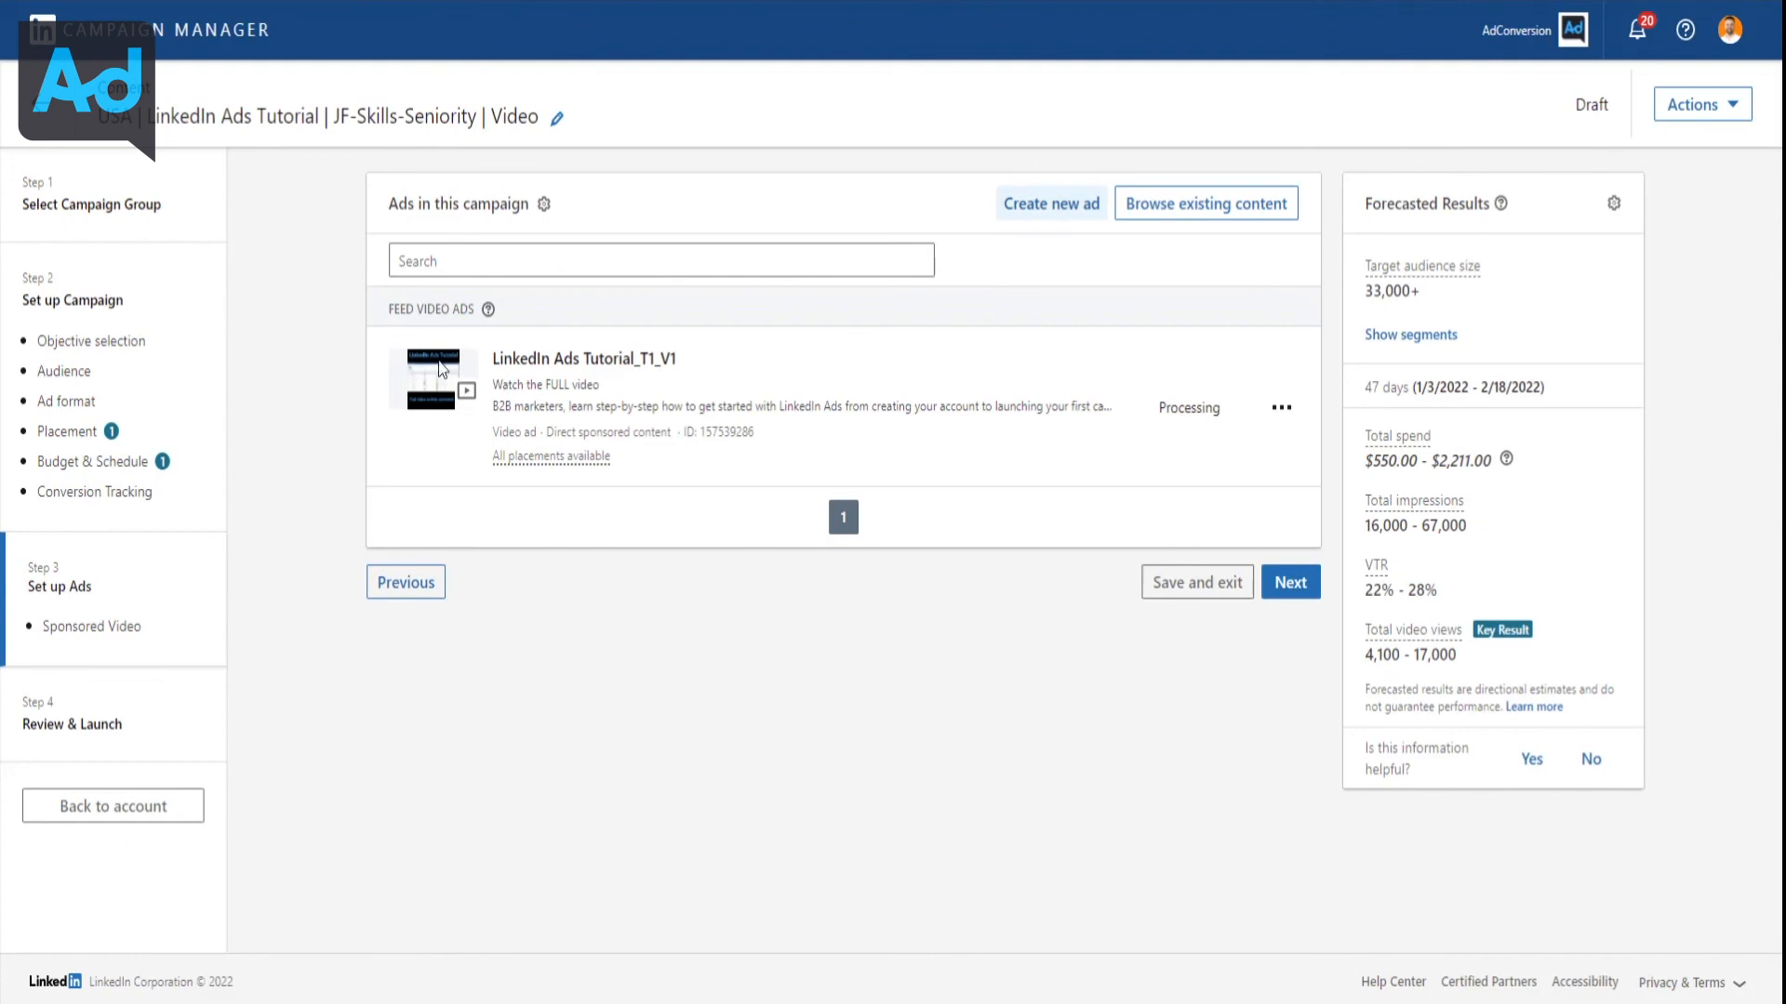
# Examine the actions available for the LinkedIn Ads Tutorial_T1_V1 ad
pyautogui.click(1281, 415)
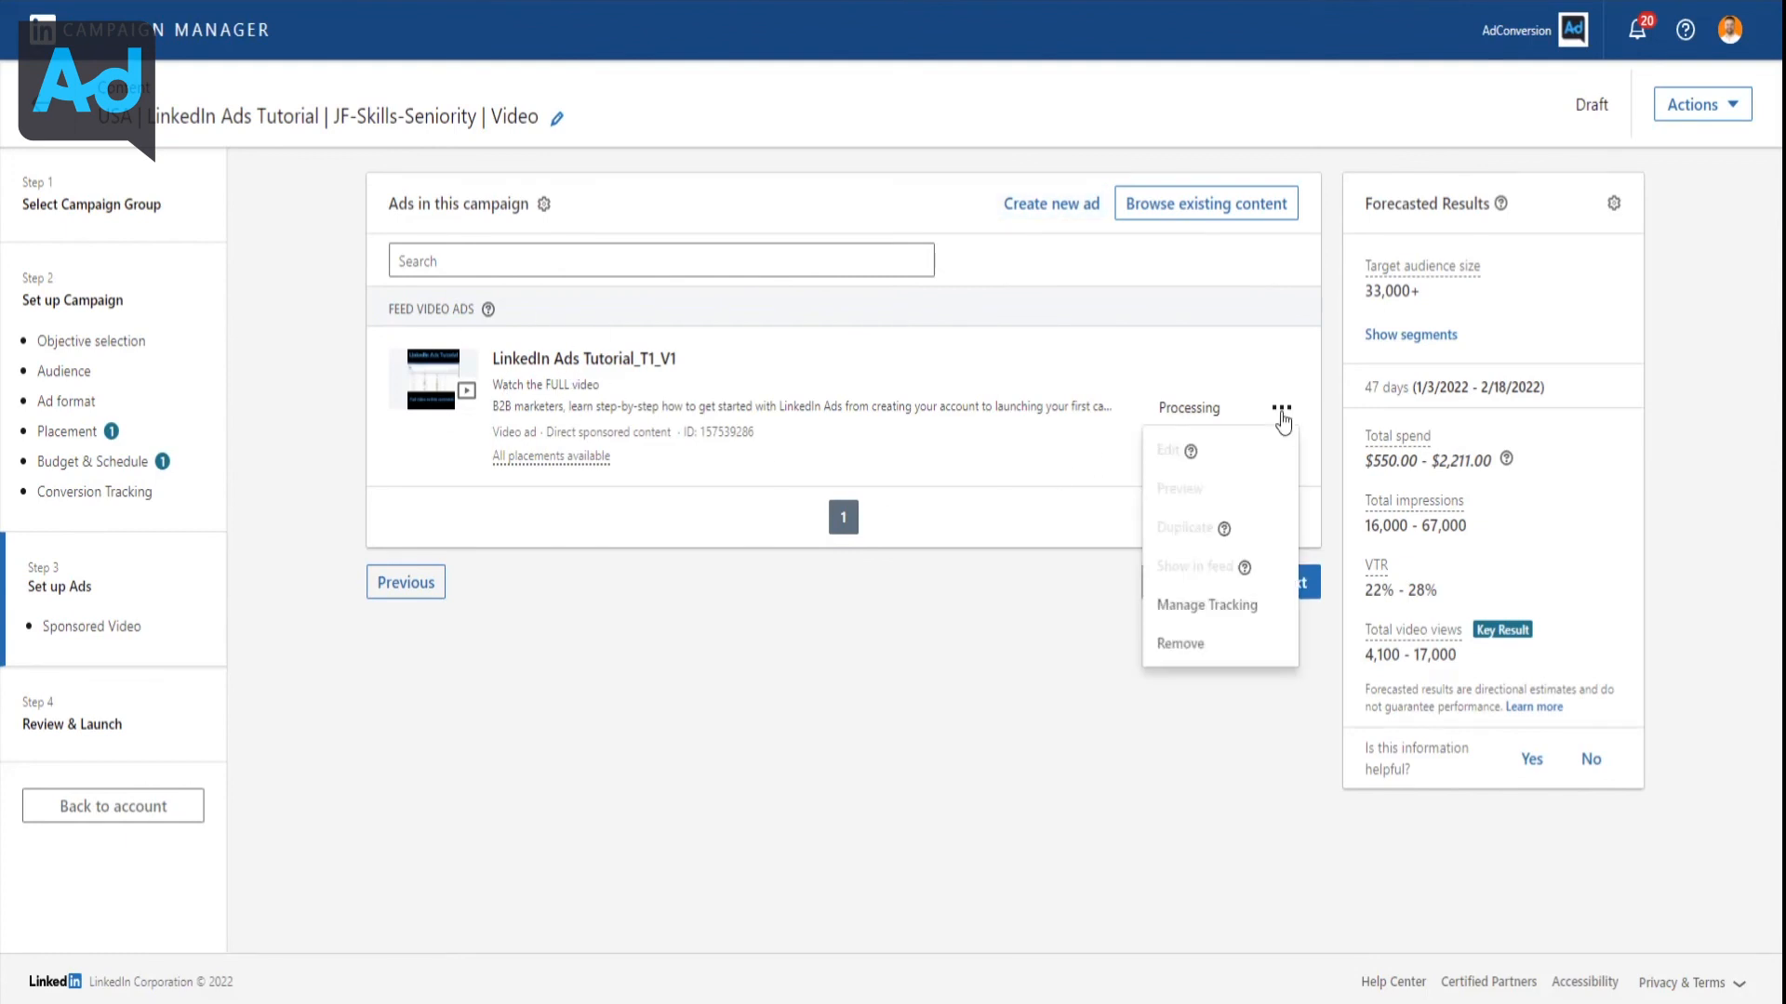
pyautogui.click(1200, 486)
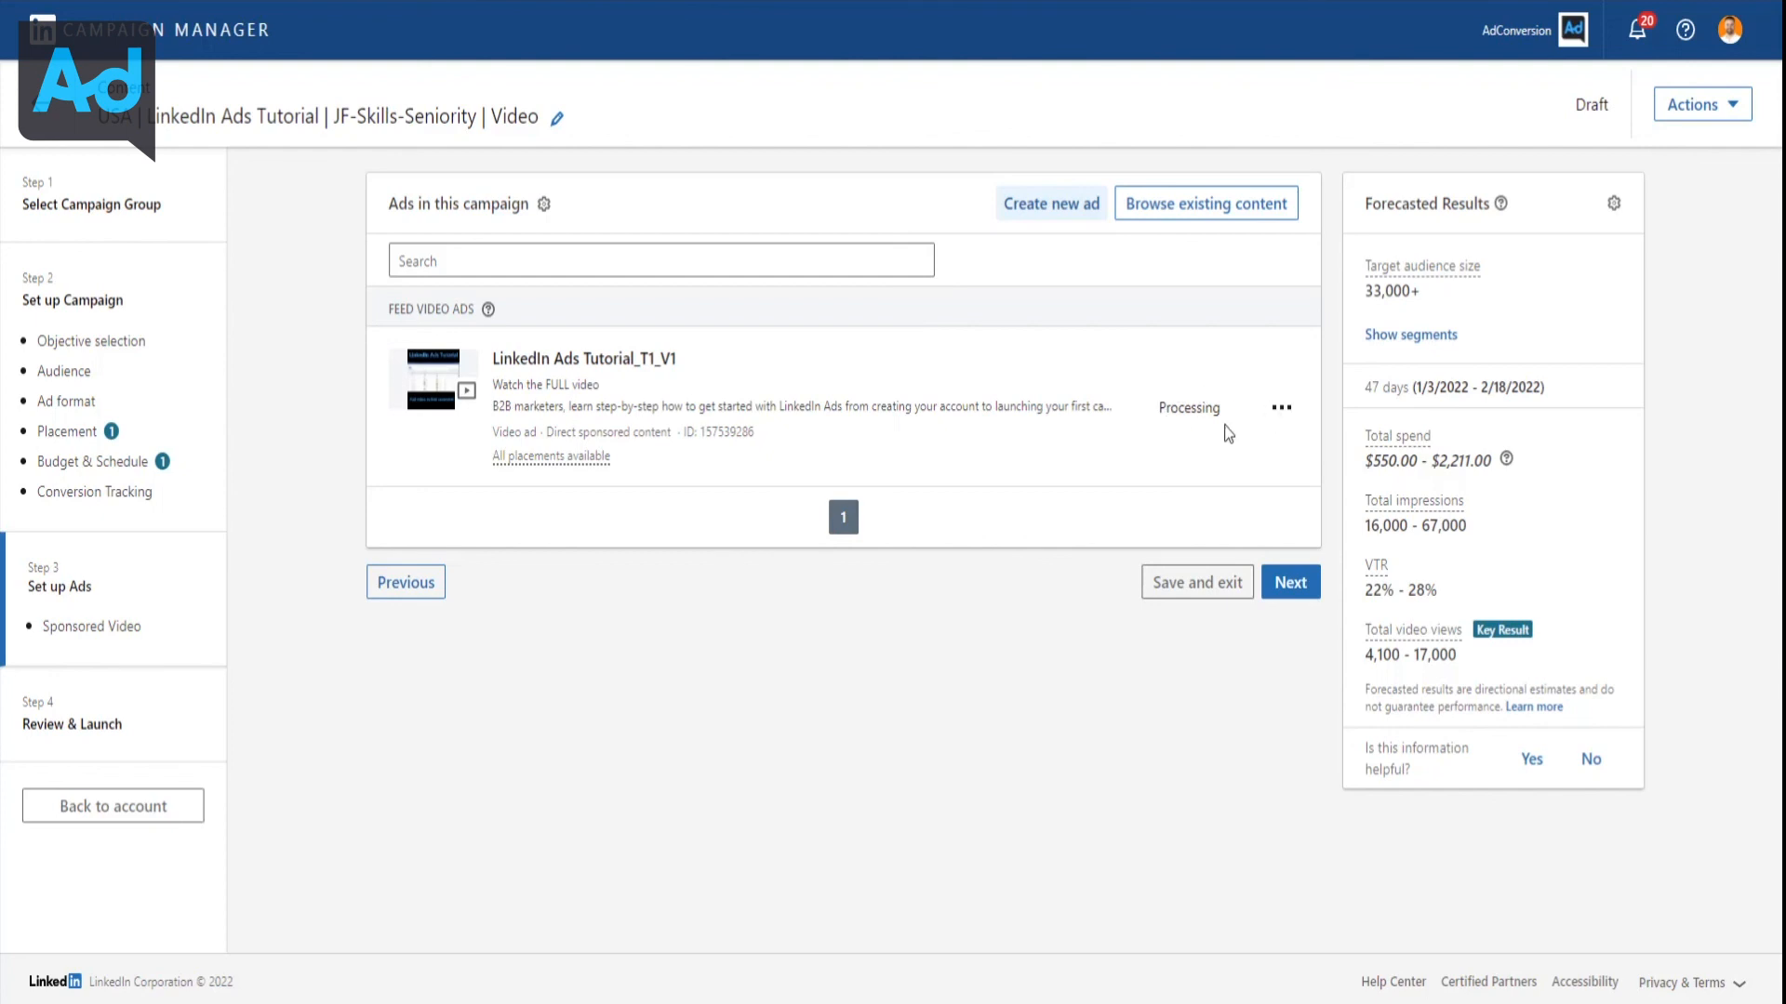
pyautogui.click(1280, 414)
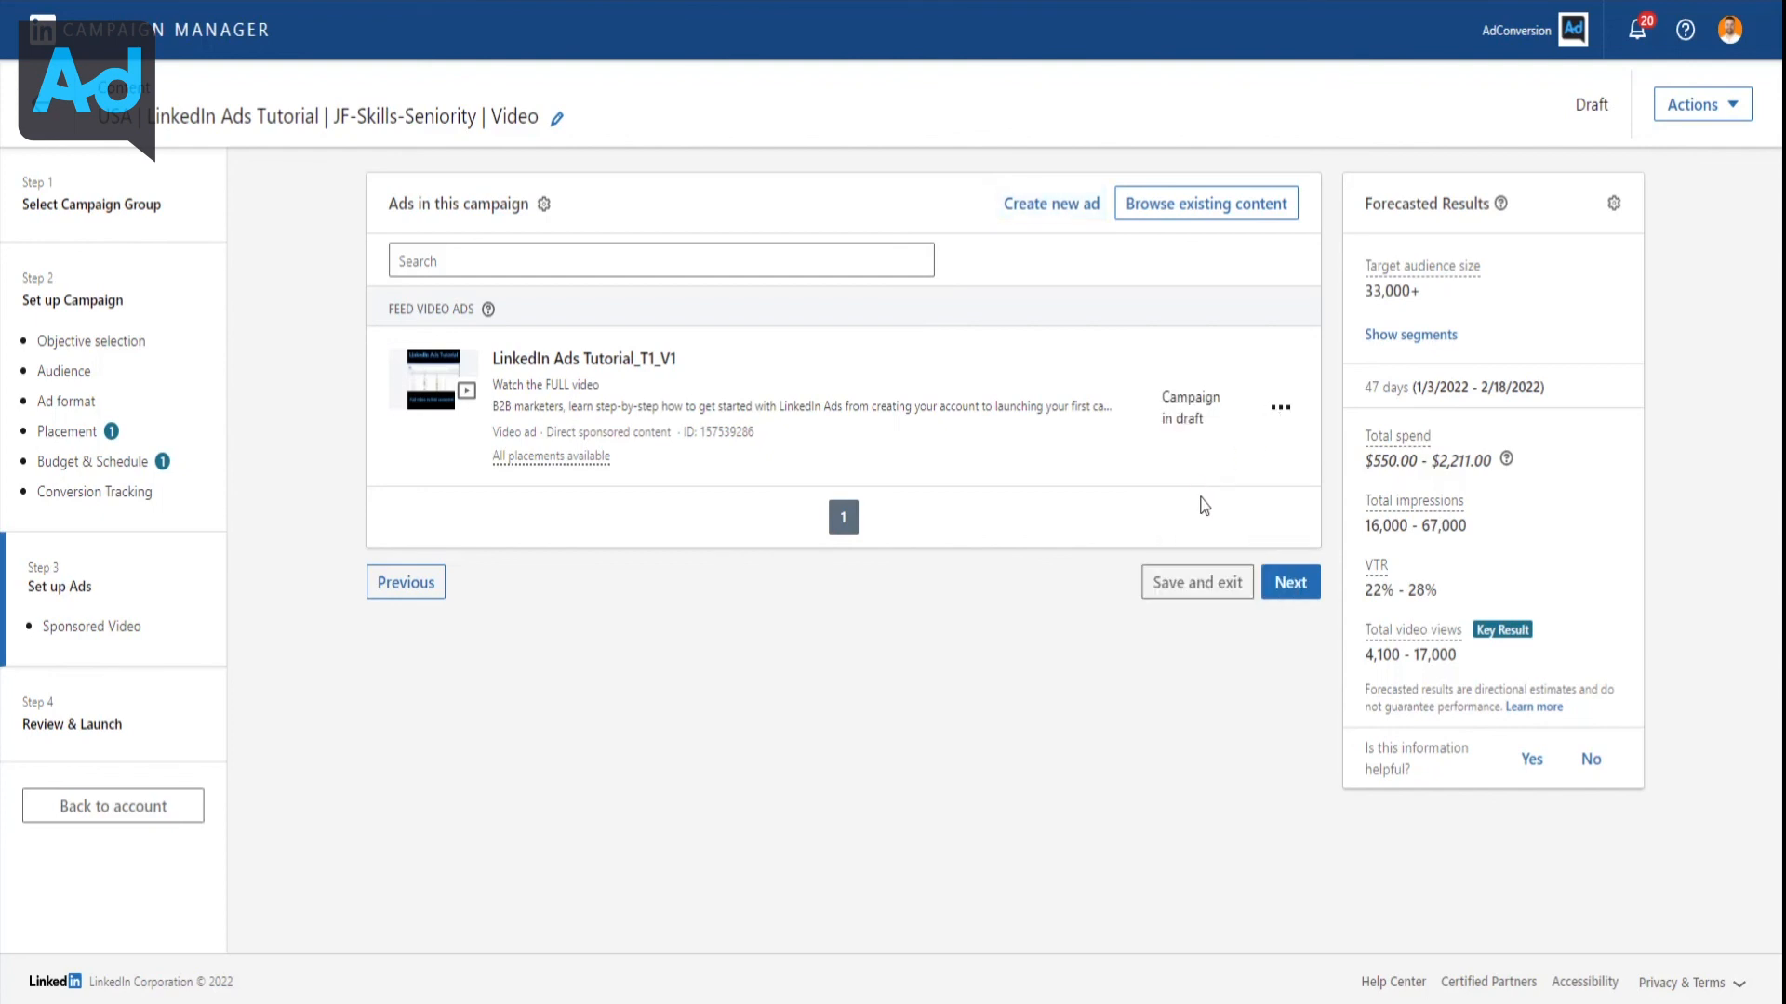
pyautogui.click(1284, 421)
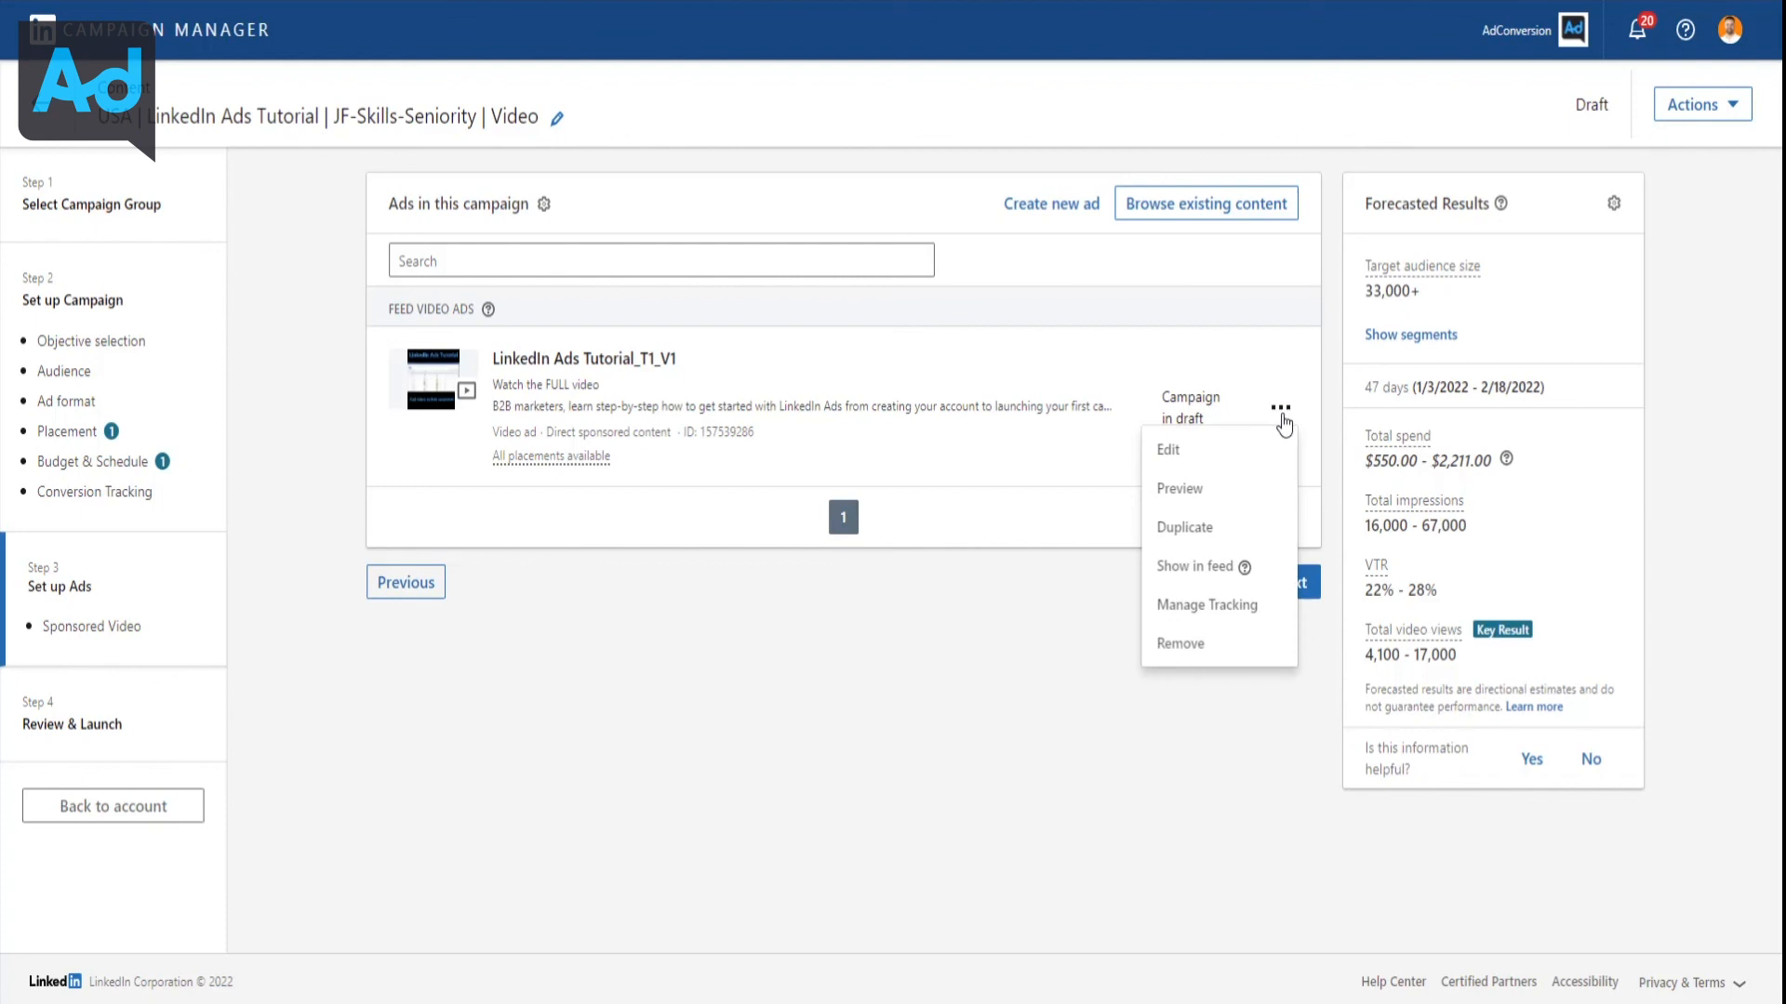
pyautogui.click(987, 479)
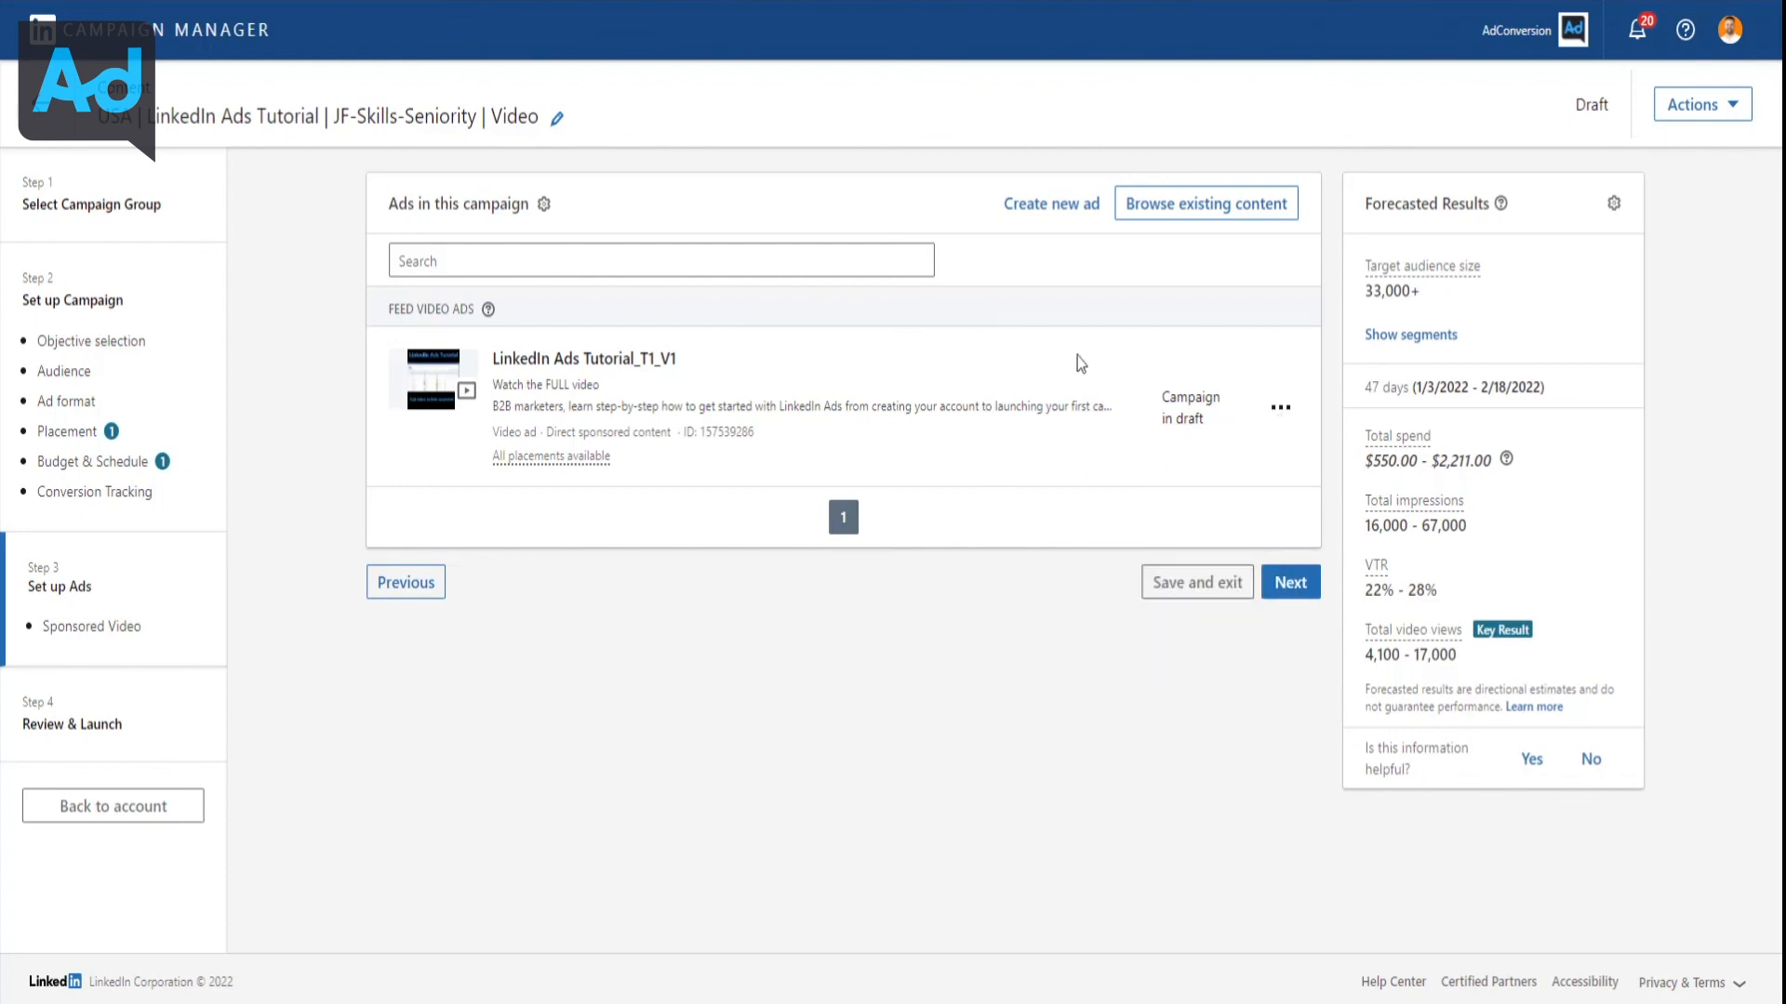
# Duplicate the LinkedIn Ads Tutorial_T1_V1 ad and name the copy LinkedIn Ads Tutorial_T2_V1
pyautogui.click(1276, 414)
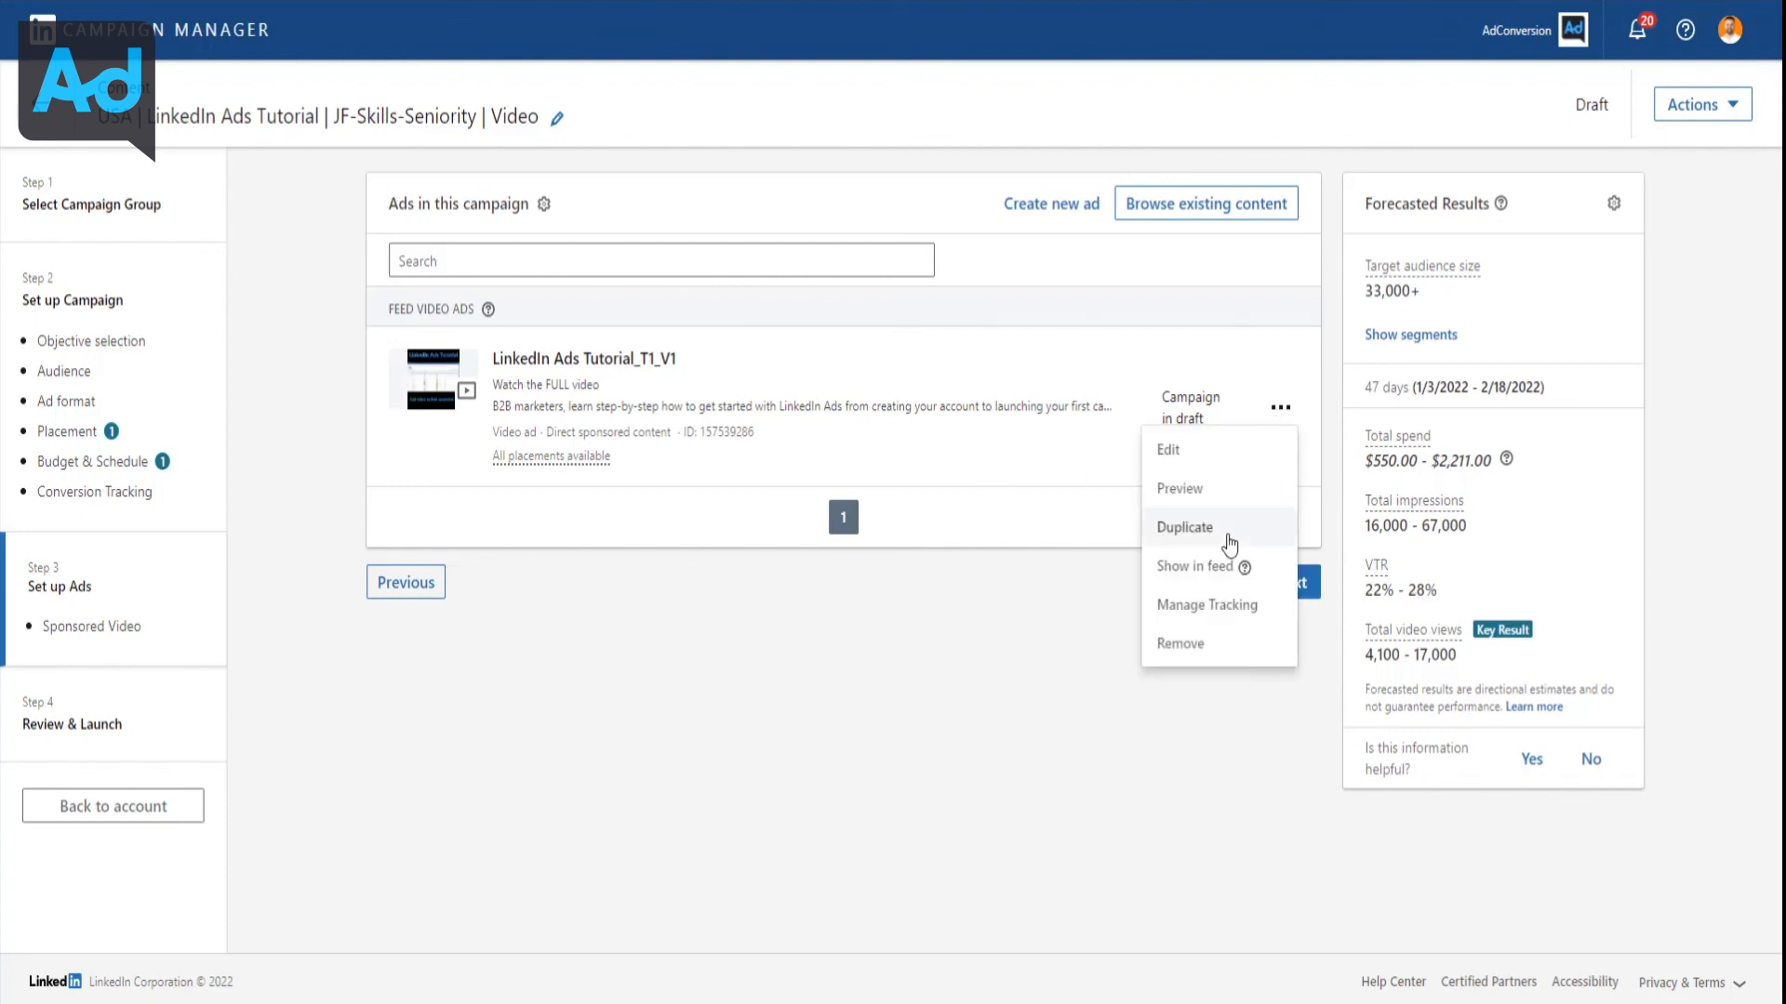
pyautogui.click(1206, 530)
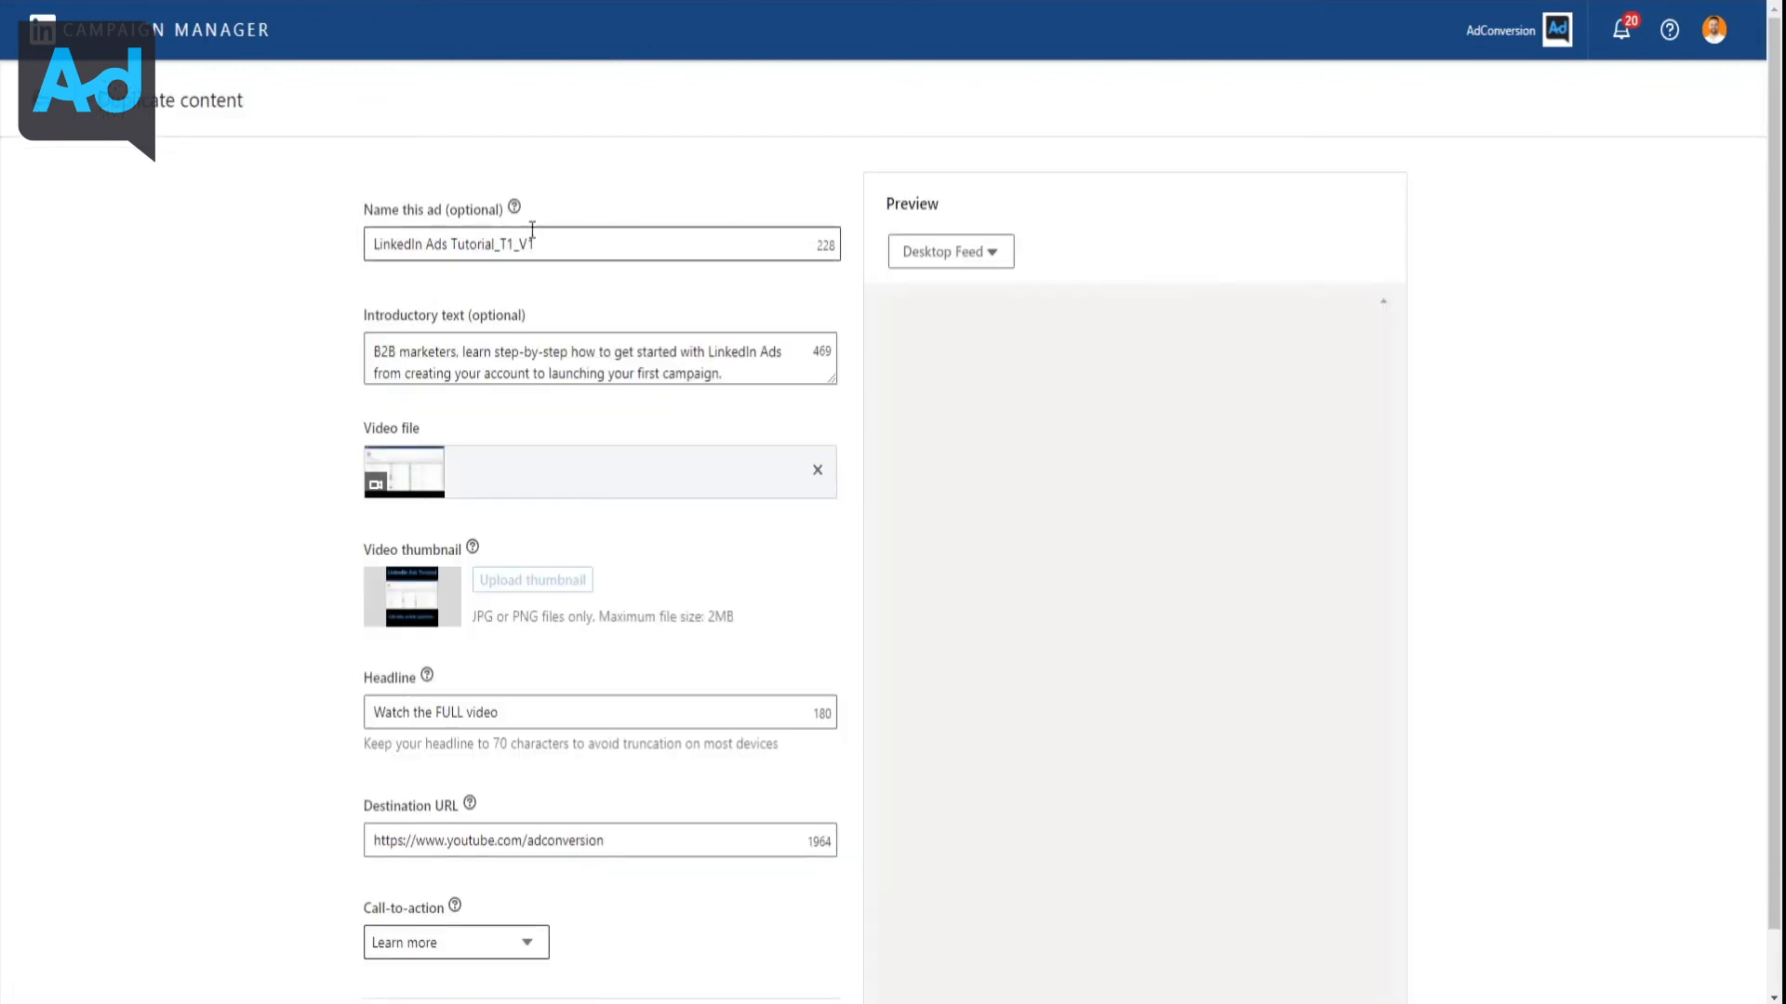
pyautogui.scroll(-2, 548, 227)
pyautogui.click(517, 182)
pyautogui.press('BackSpace')
pyautogui.write('2')
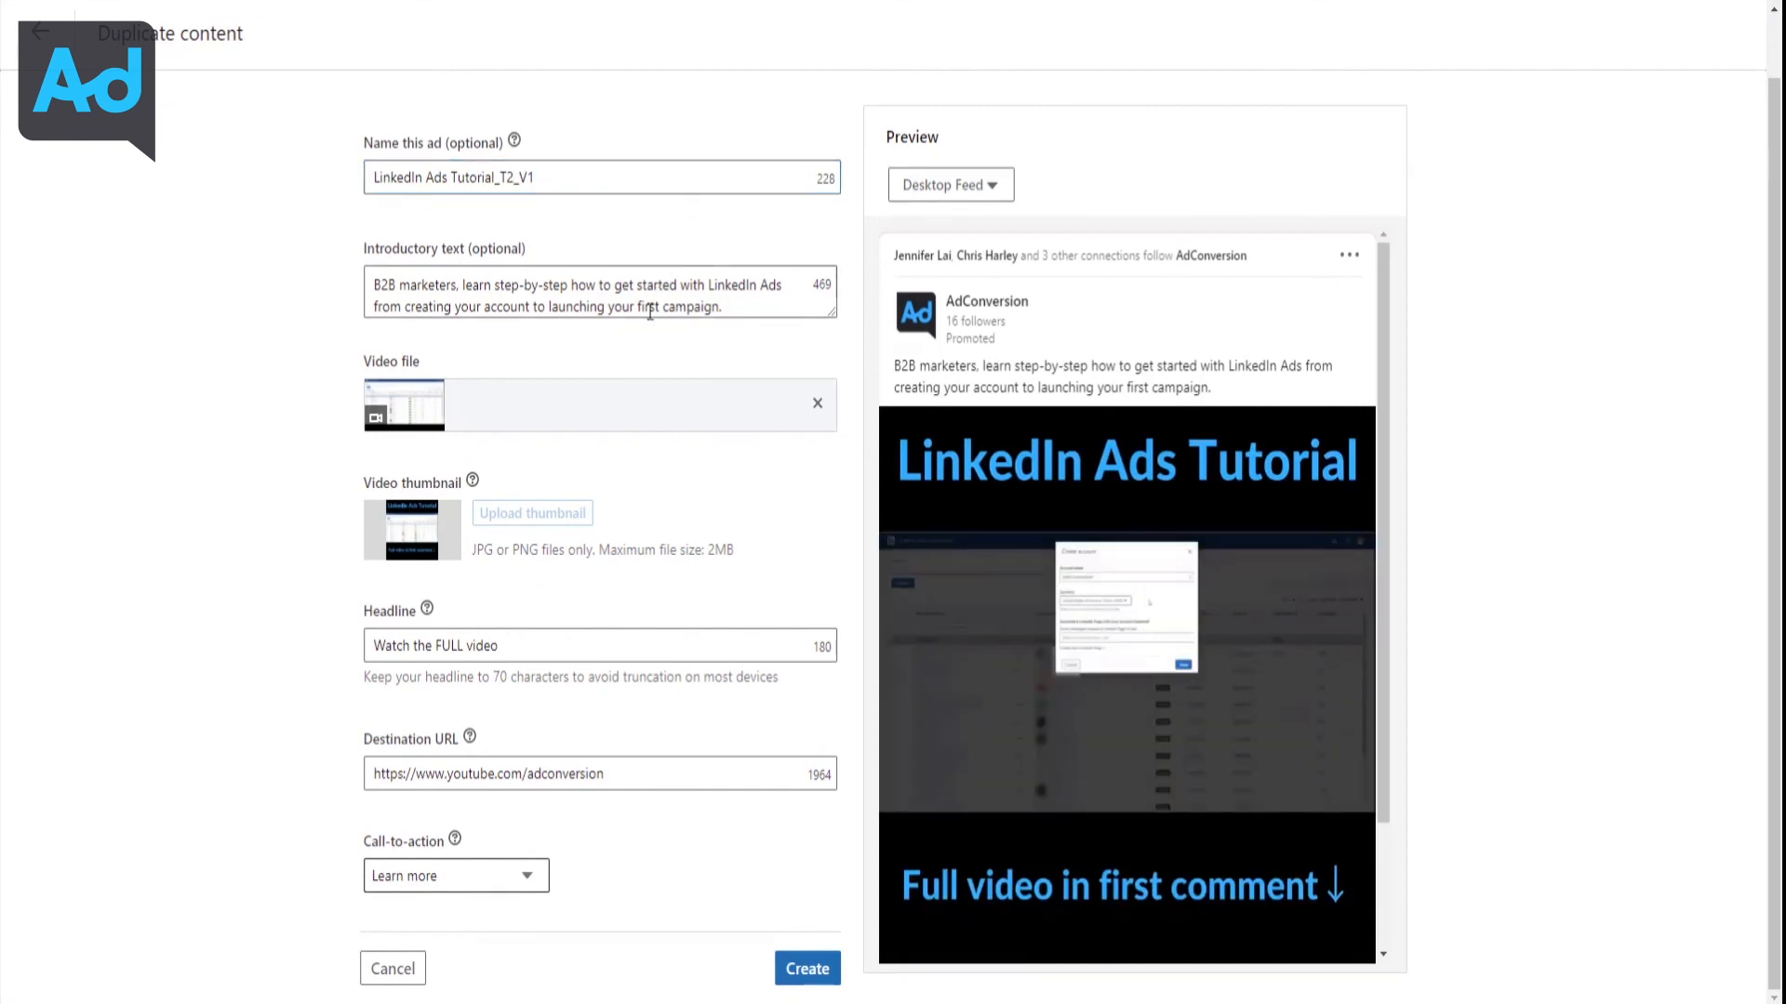
# Replace the duplicated ad's introductory text with "Do you struggle with LinkedIn Ads?"
pyautogui.click(550, 285)
pyautogui.hotkey('ctrl', 'a')
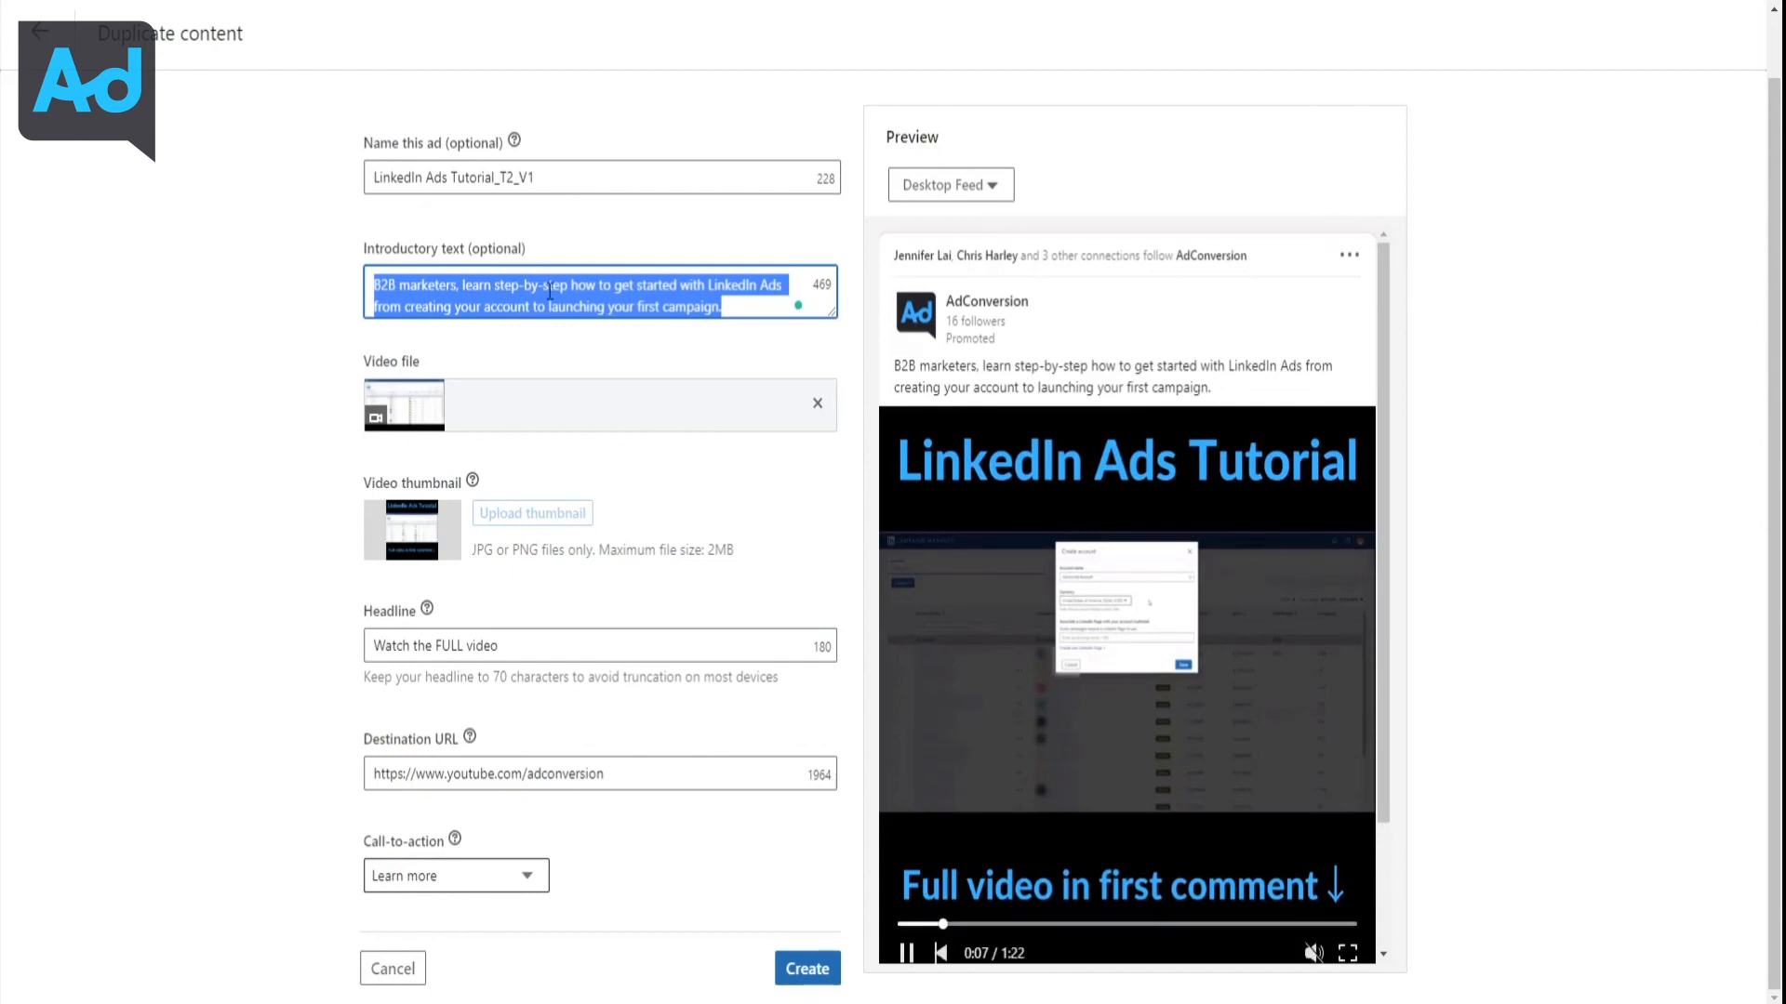
pyautogui.press('BackSpace')
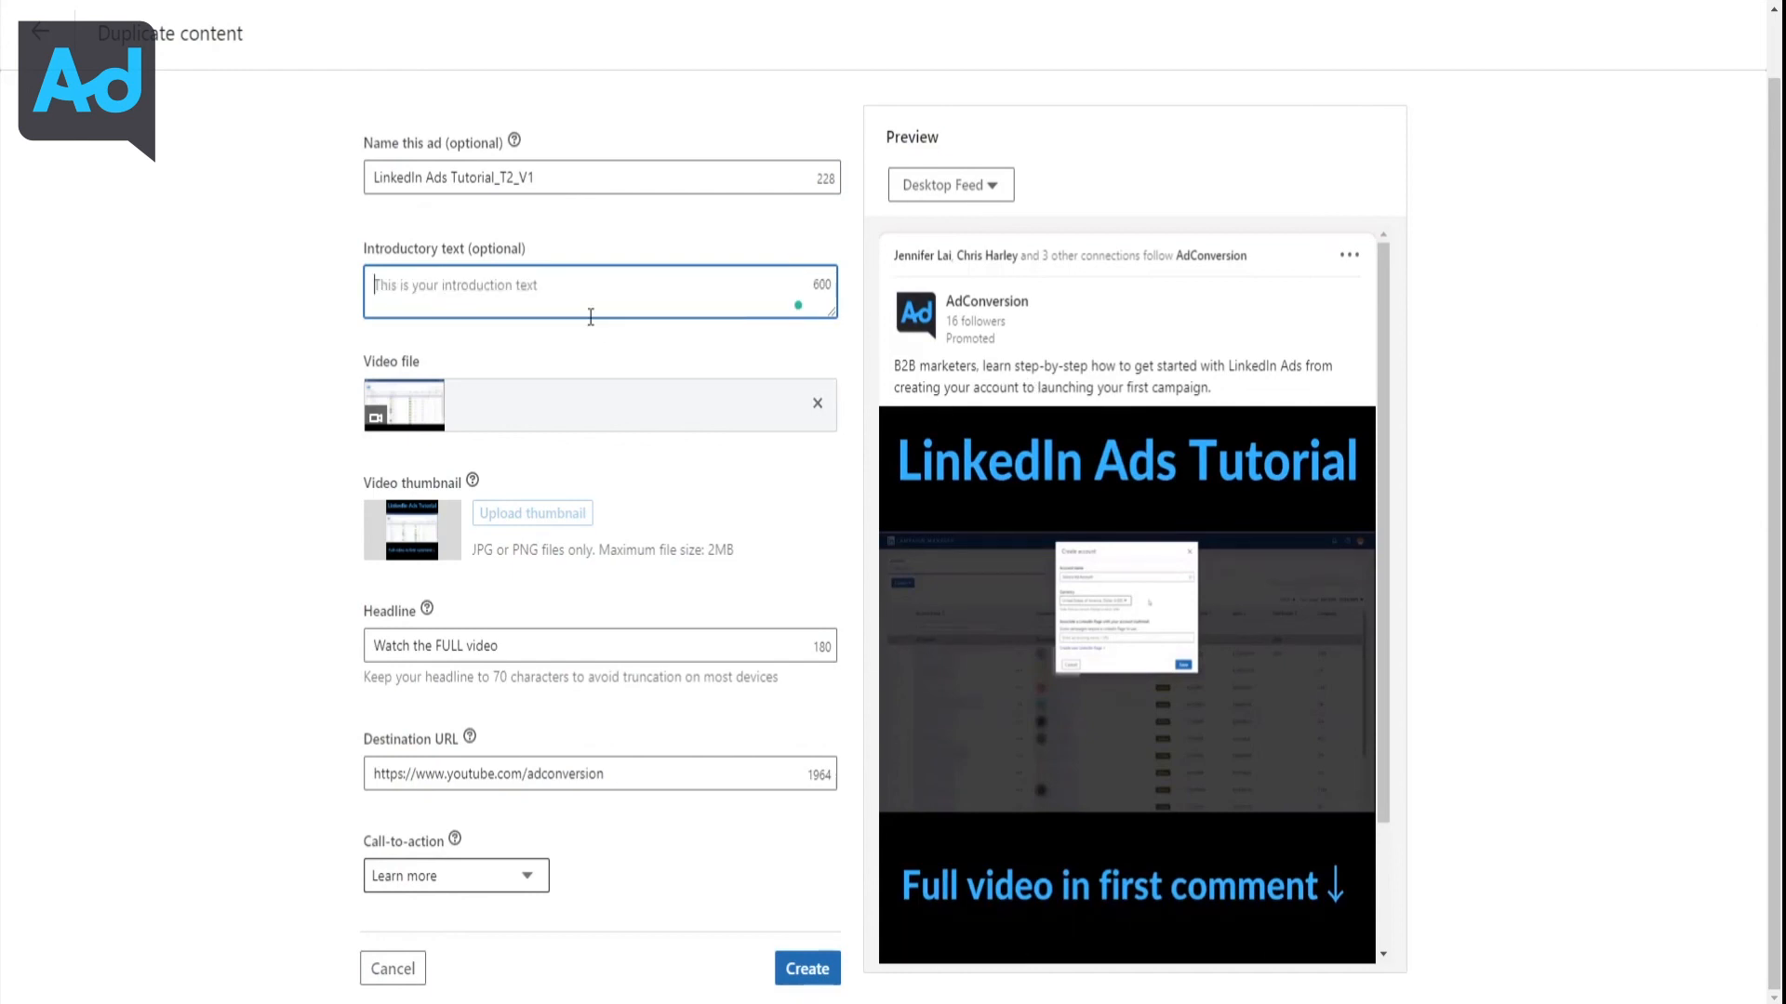
pyautogui.write('D')
pyautogui.press('BackSpace')
pyautogui.write('Do you struggle with LinkedIn Ads?')
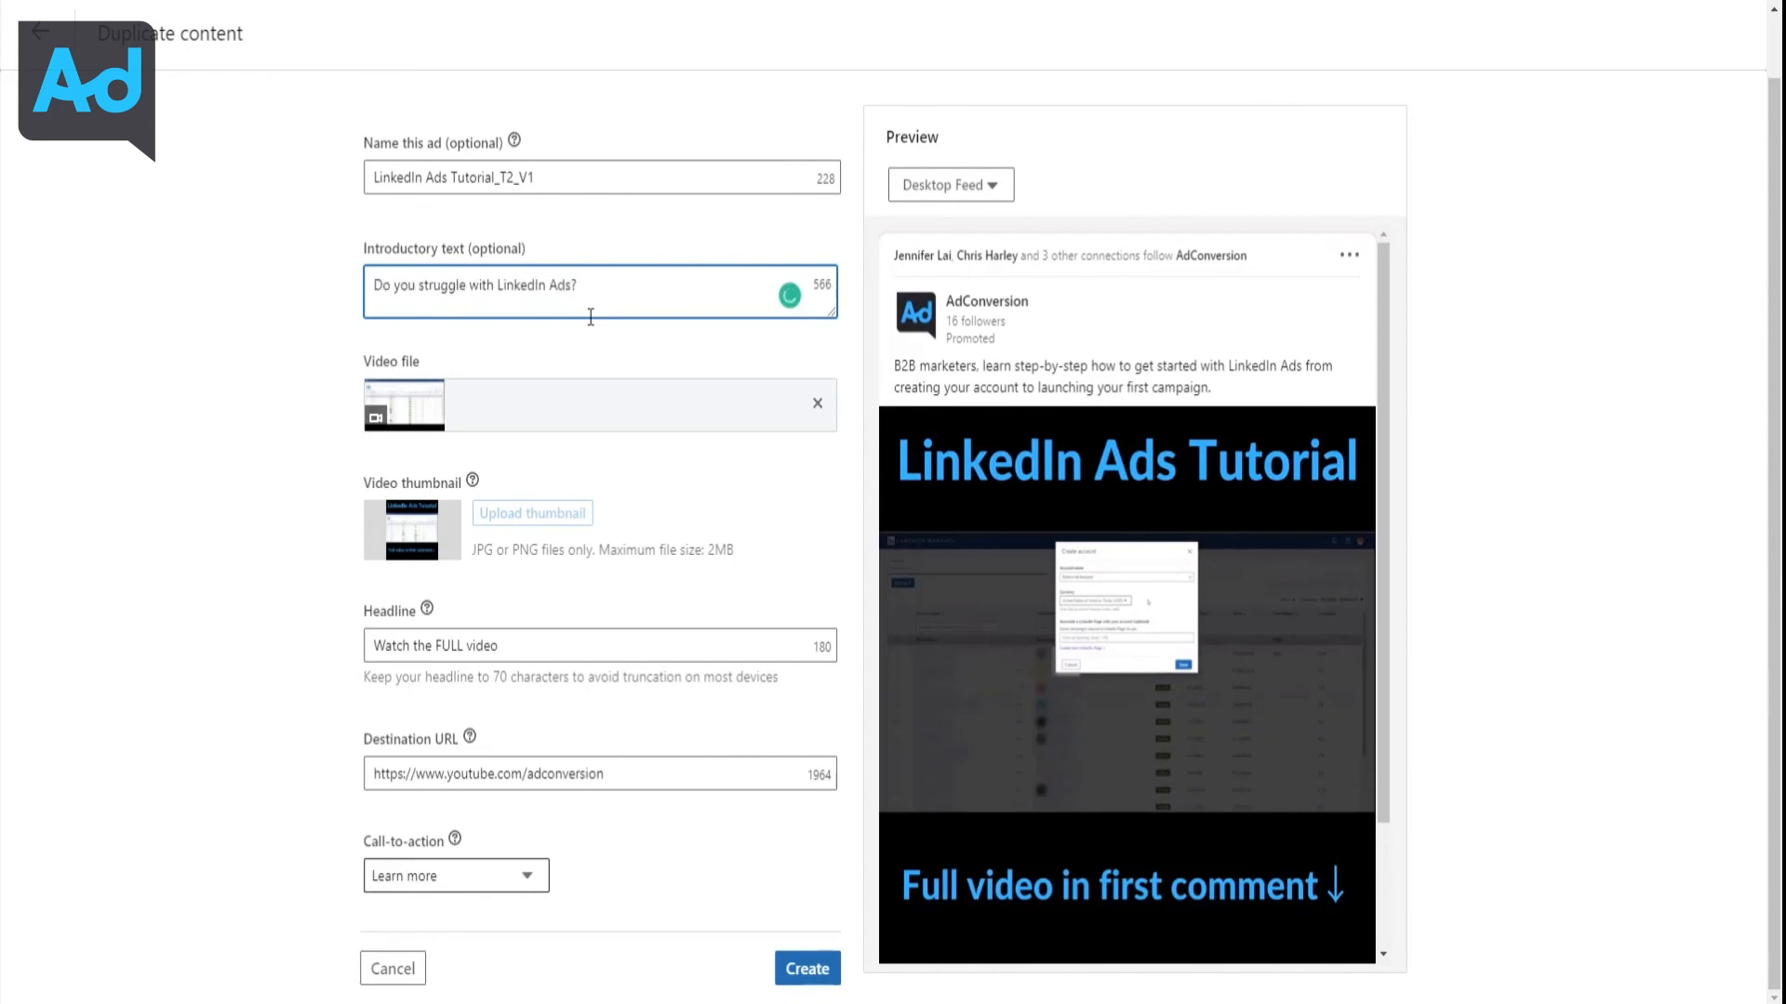
pyautogui.hotkey('ctrl', 'a')
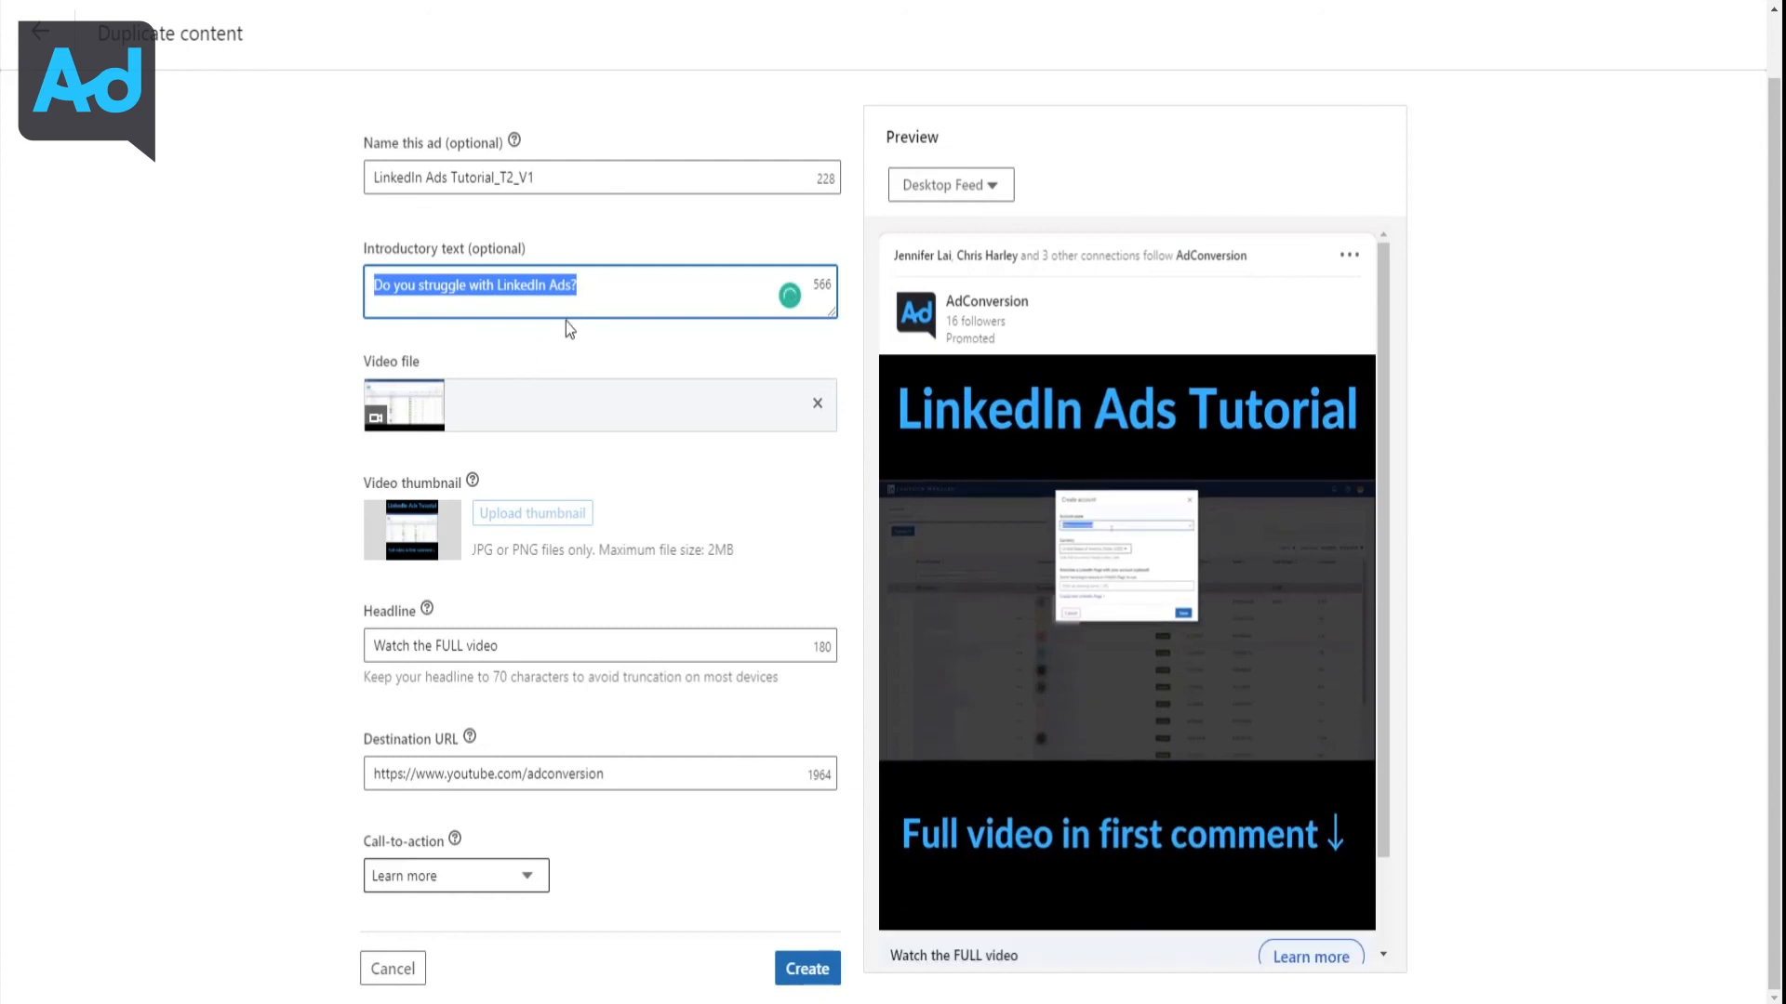
pyautogui.click(566, 324)
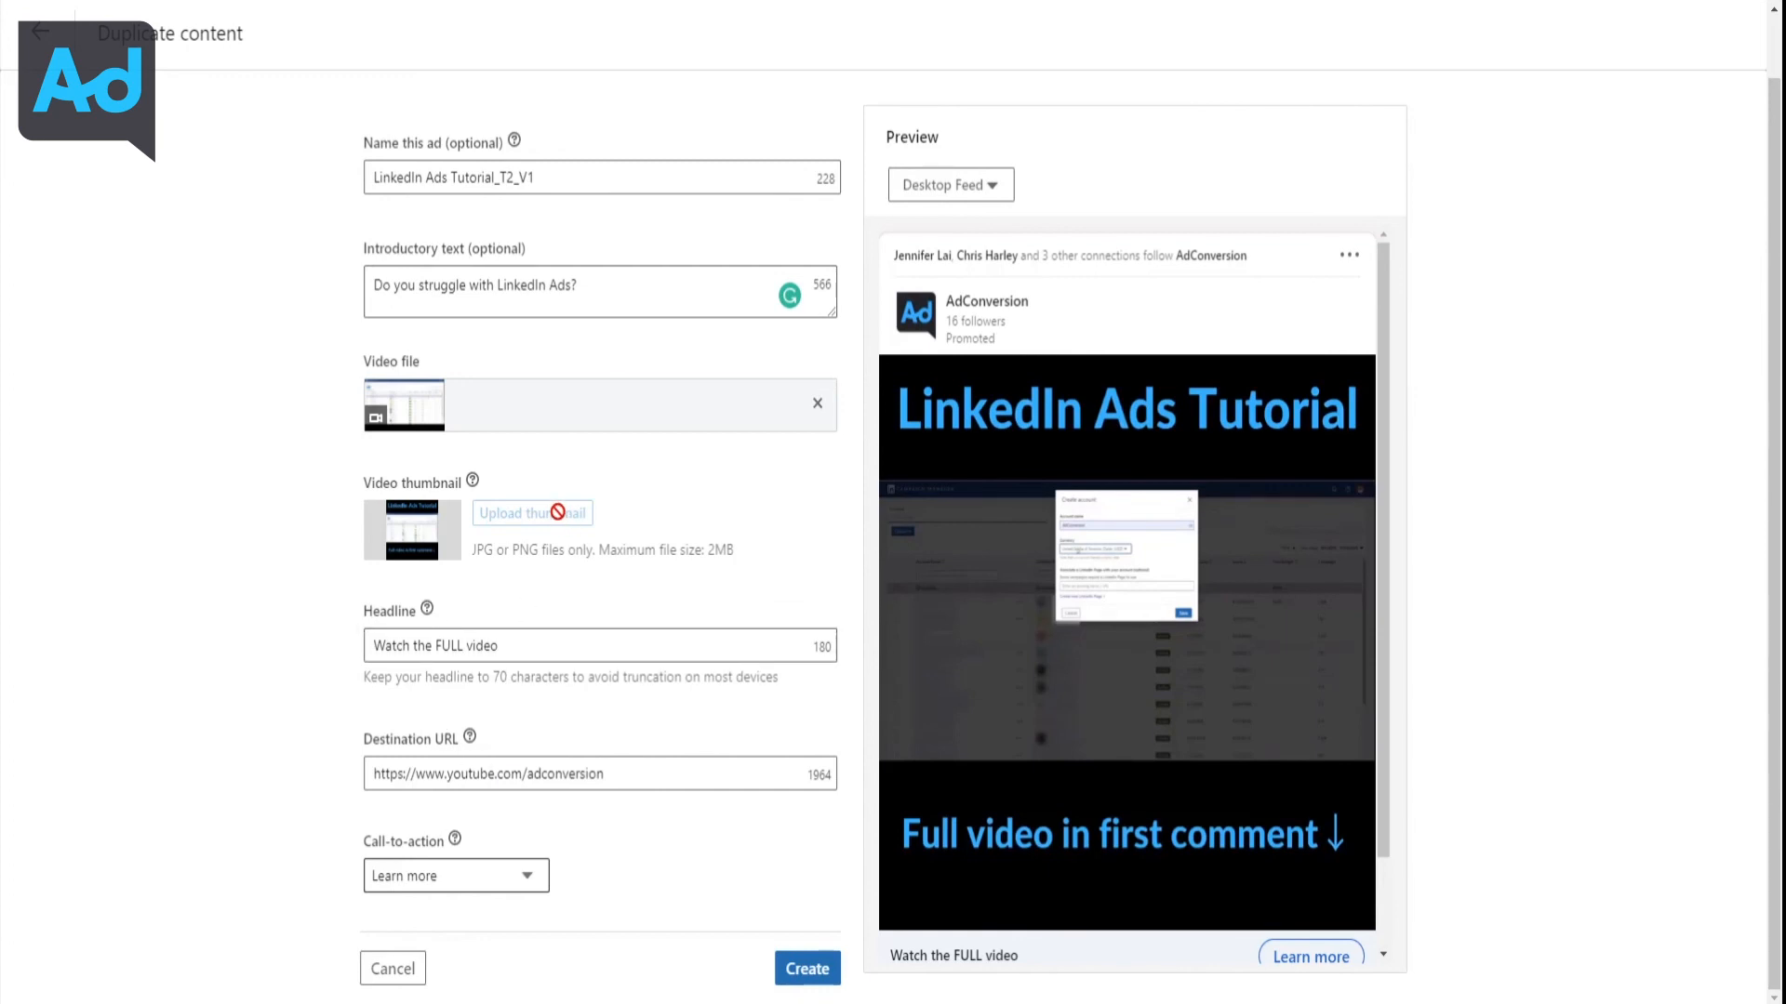
# Abandon the duplicated ad without creating it and return to the campaign's list of ads
pyautogui.moveTo(940, 360)
pyautogui.click(41, 33)
pyautogui.click(1002, 380)
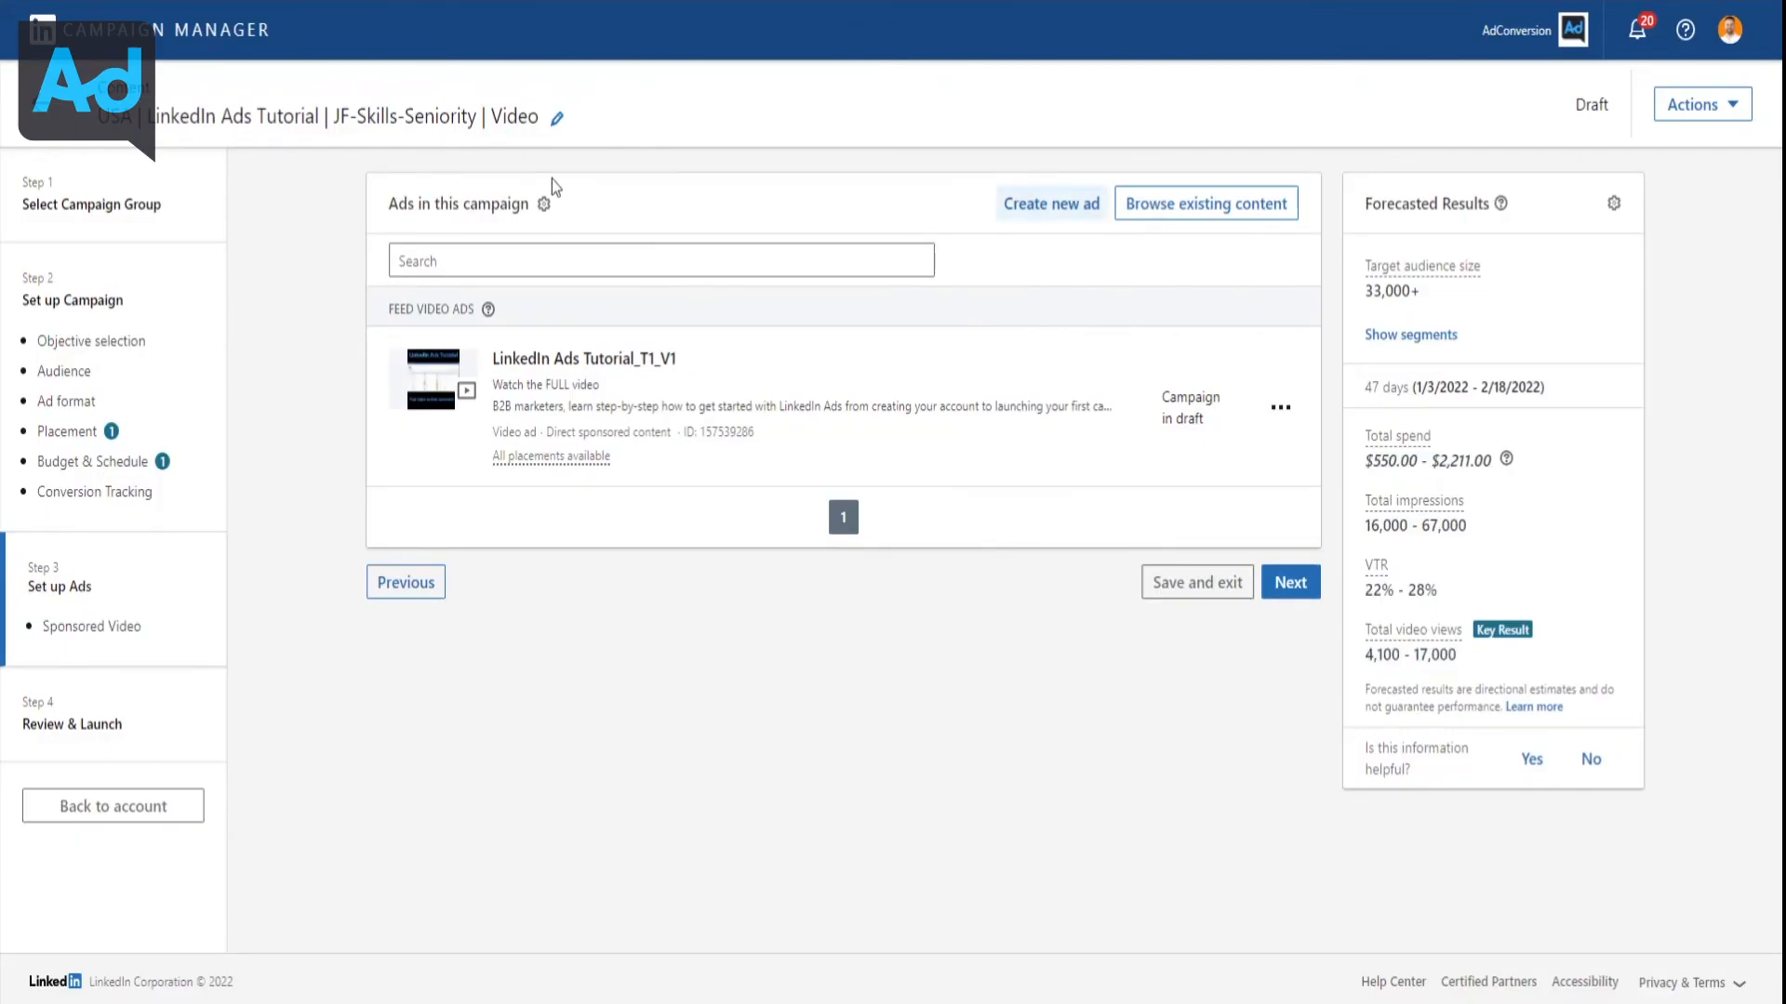
# Review the campaign's audience, placement, budget, schedule, conversions and ad, and launch the campaign
pyautogui.click(1279, 406)
pyautogui.click(1051, 478)
pyautogui.click(1313, 600)
pyautogui.scroll(-3, 913, 316)
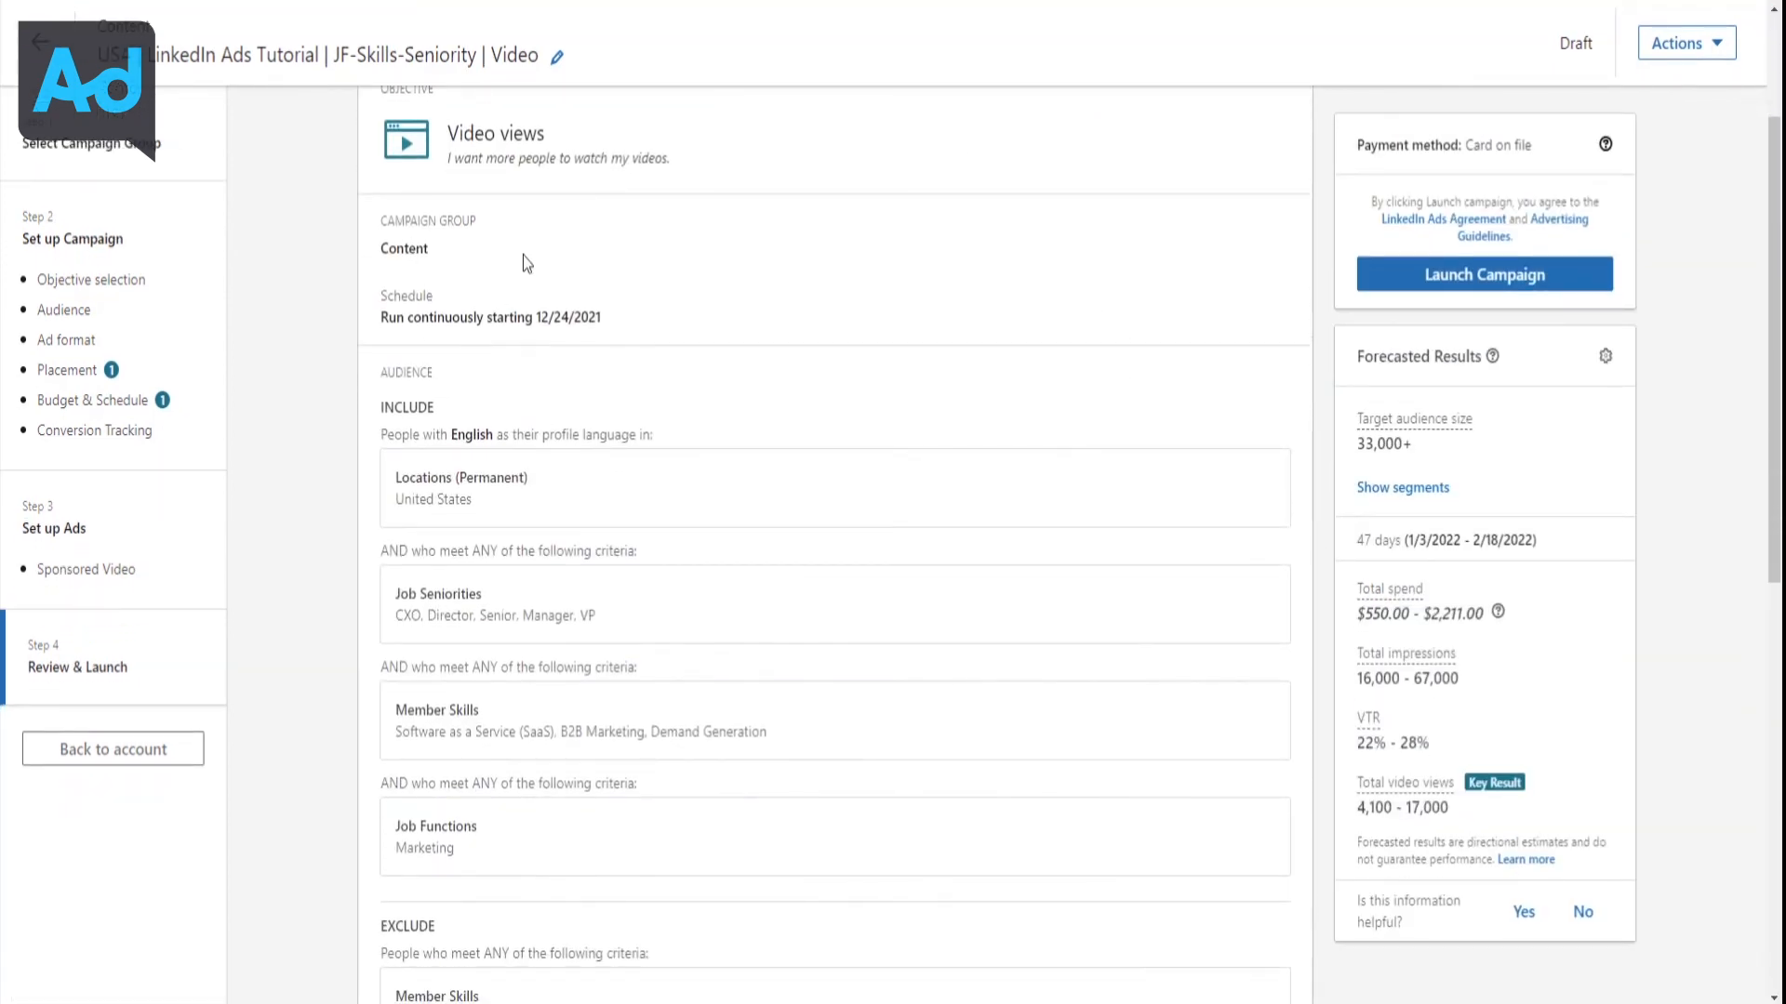
pyautogui.scroll(-3, 805, 298)
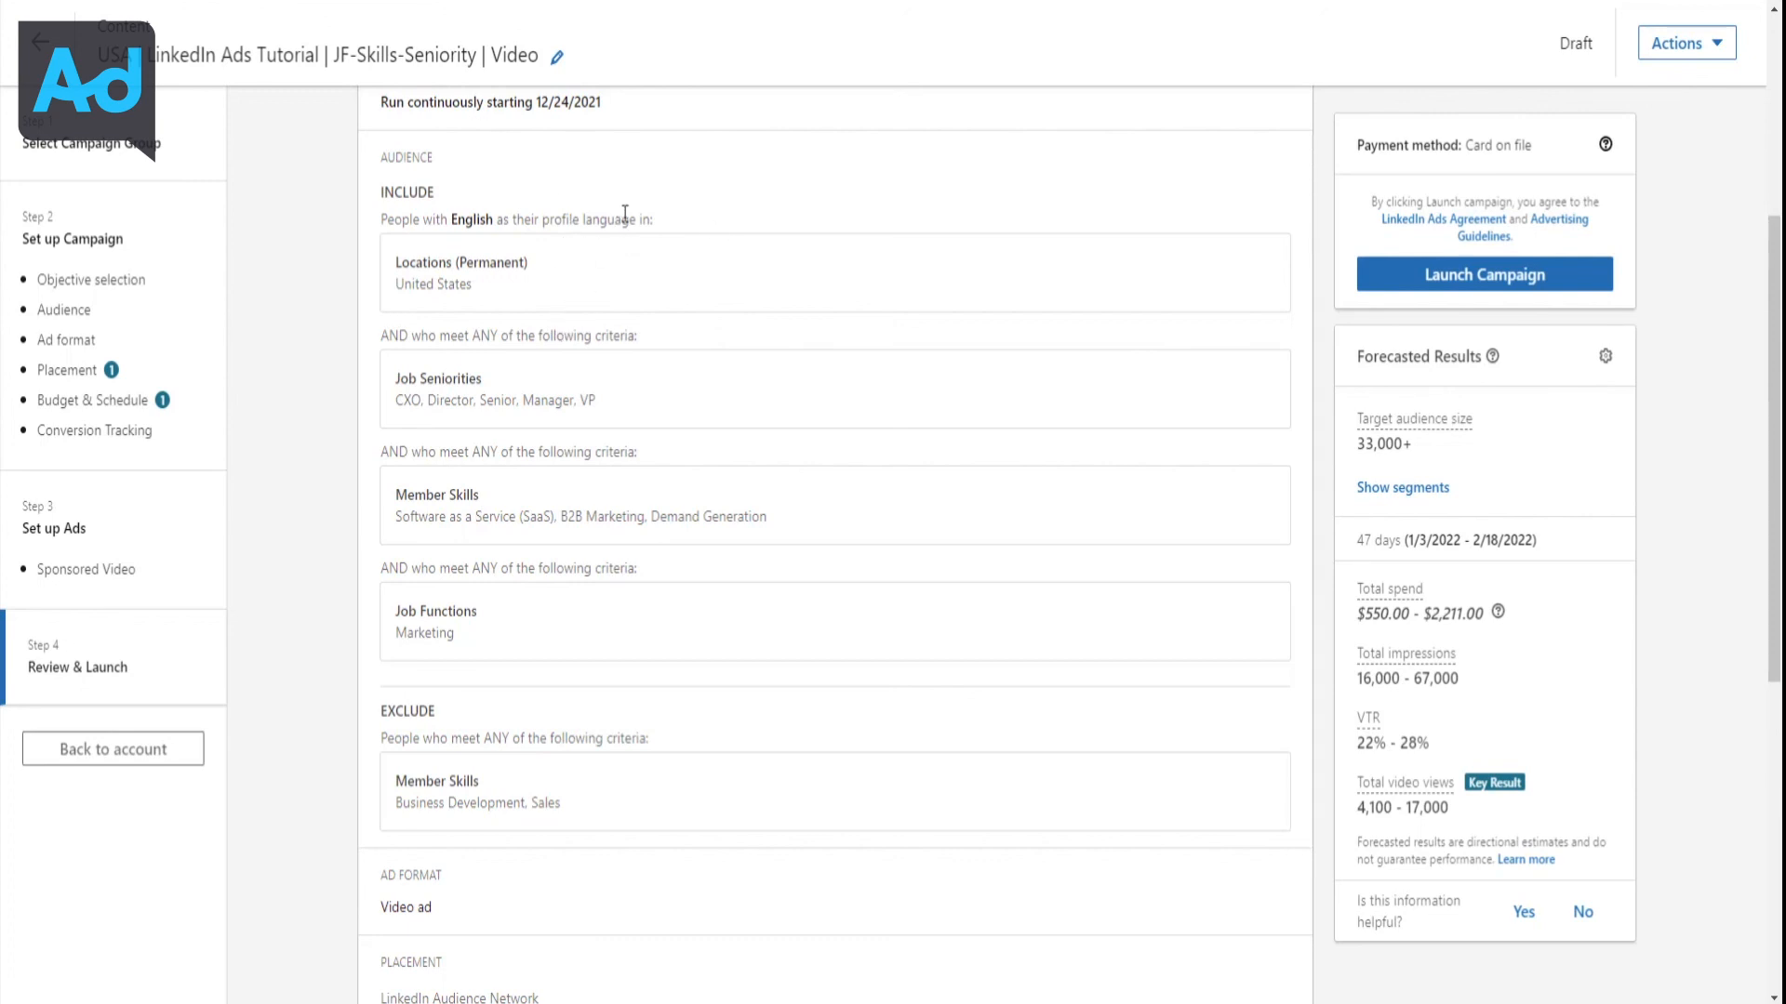
pyautogui.scroll(-1, 649, 281)
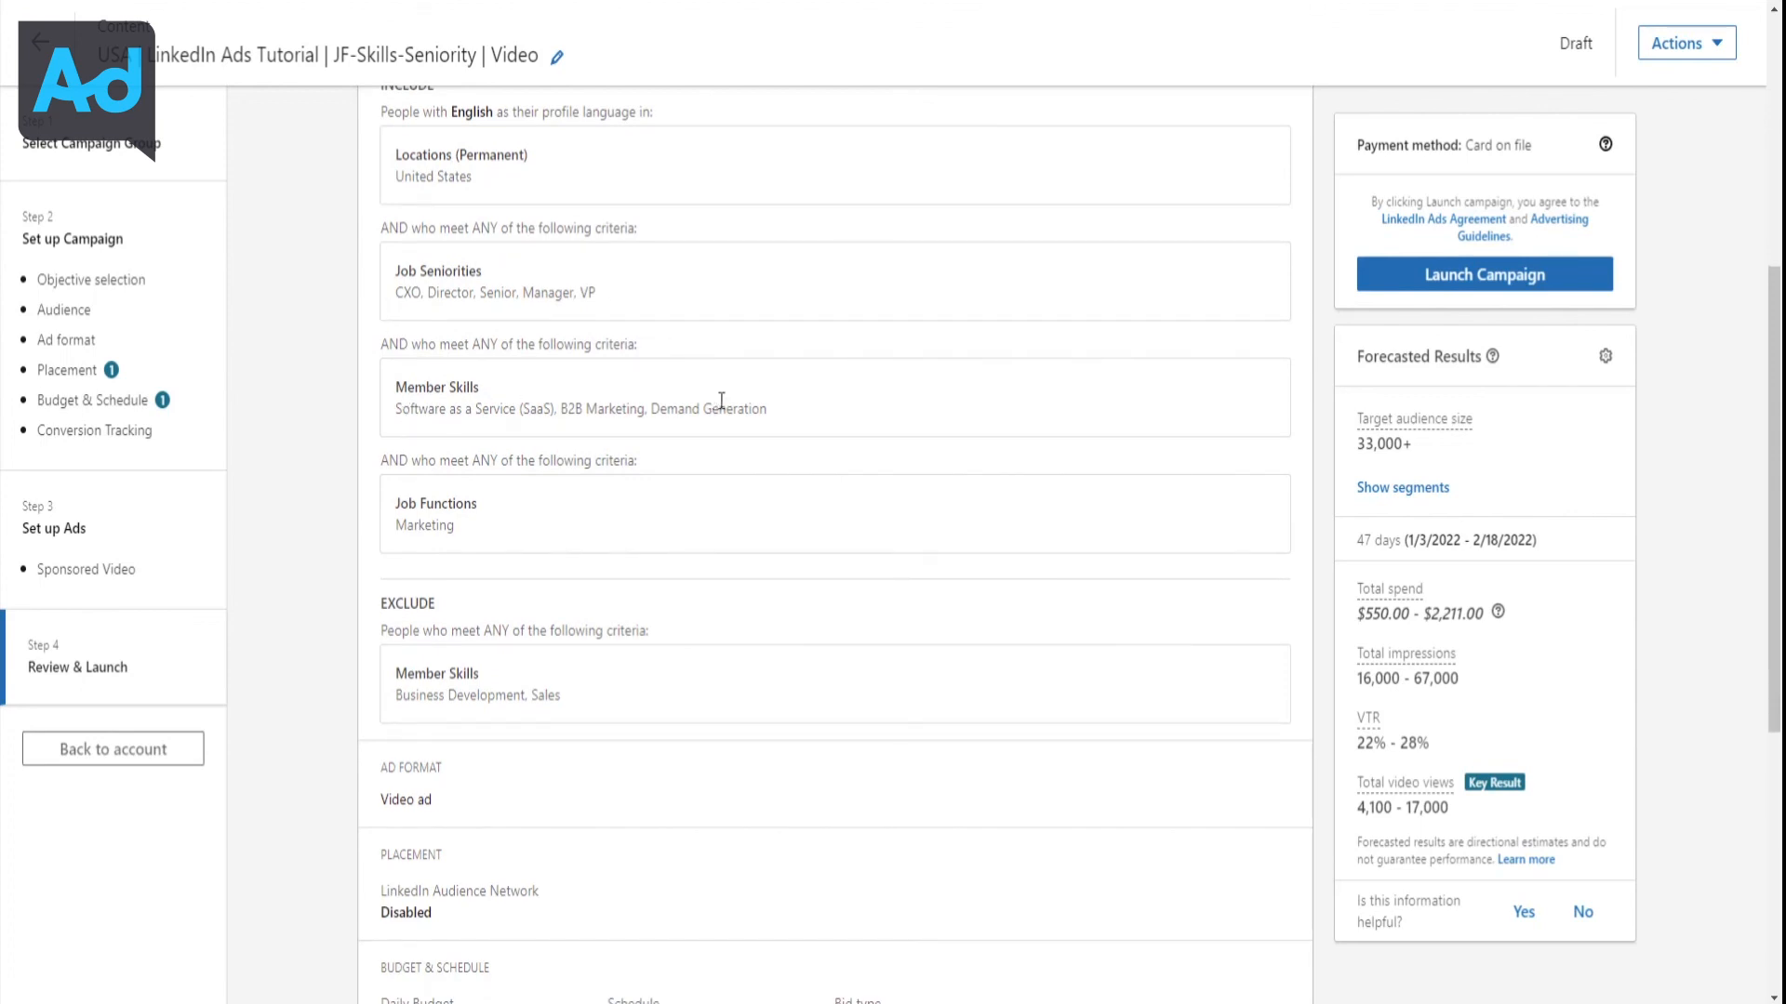
pyautogui.scroll(-2, 720, 400)
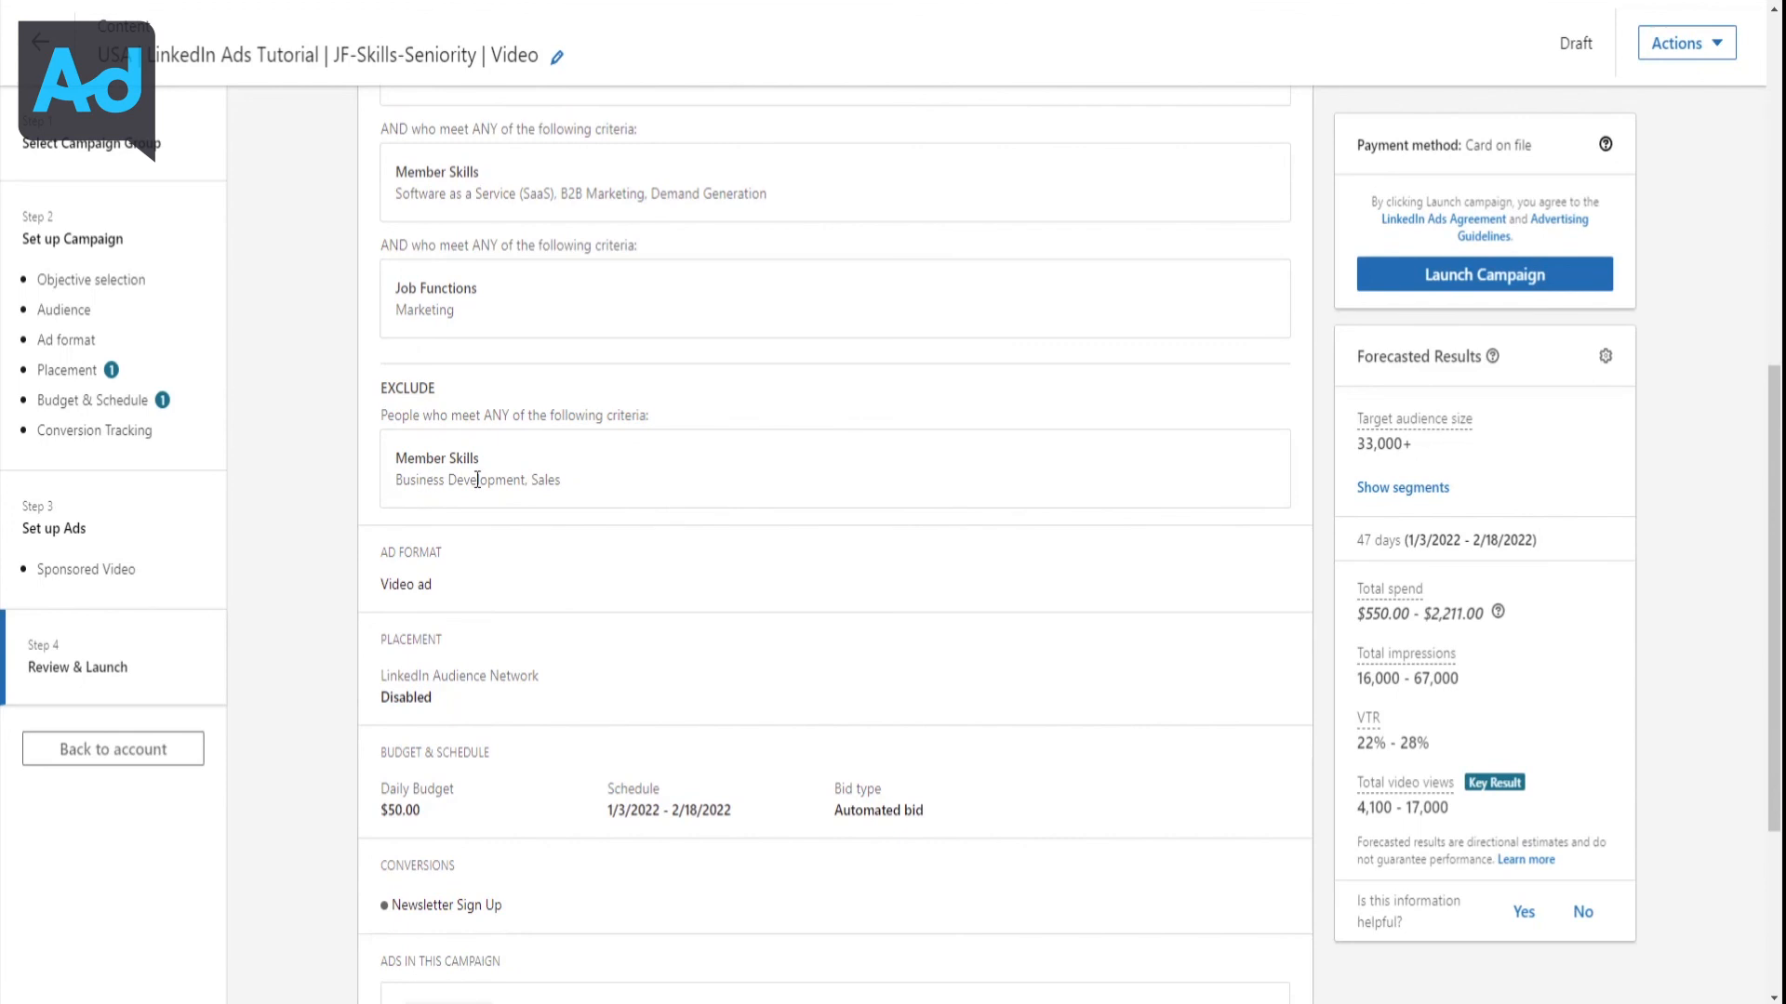
pyautogui.scroll(-3, 806, 429)
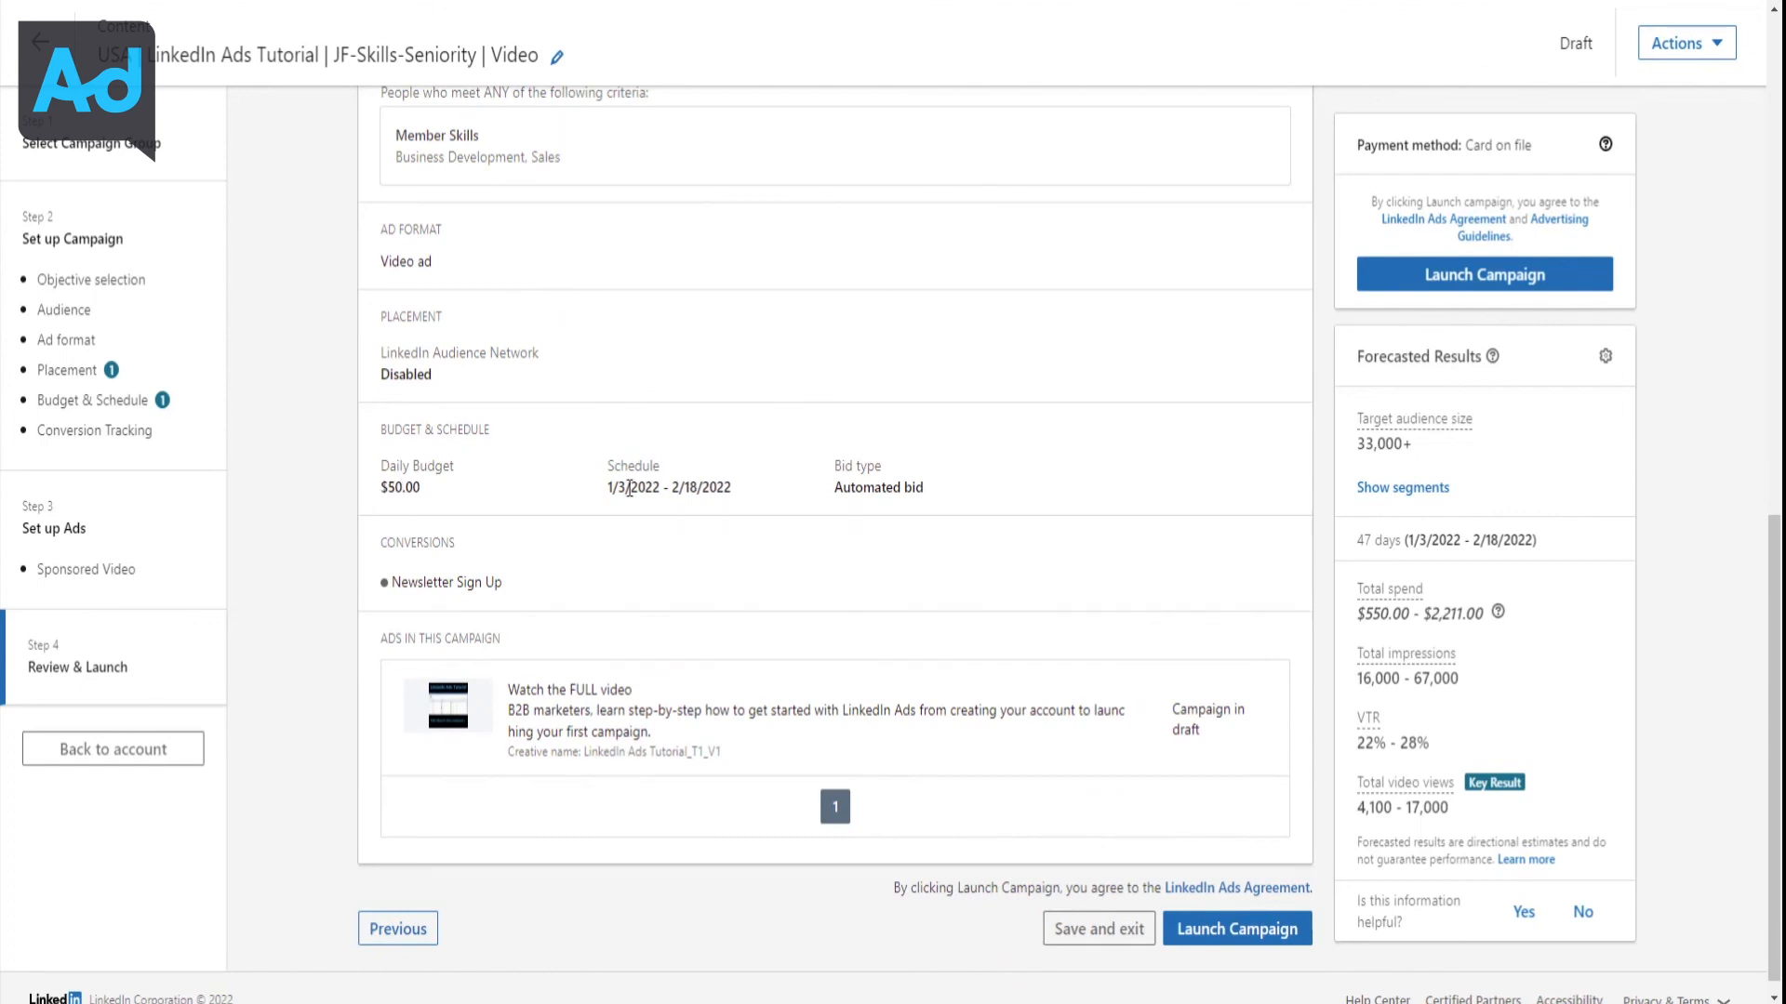
pyautogui.click(1260, 933)
pyautogui.click(915, 549)
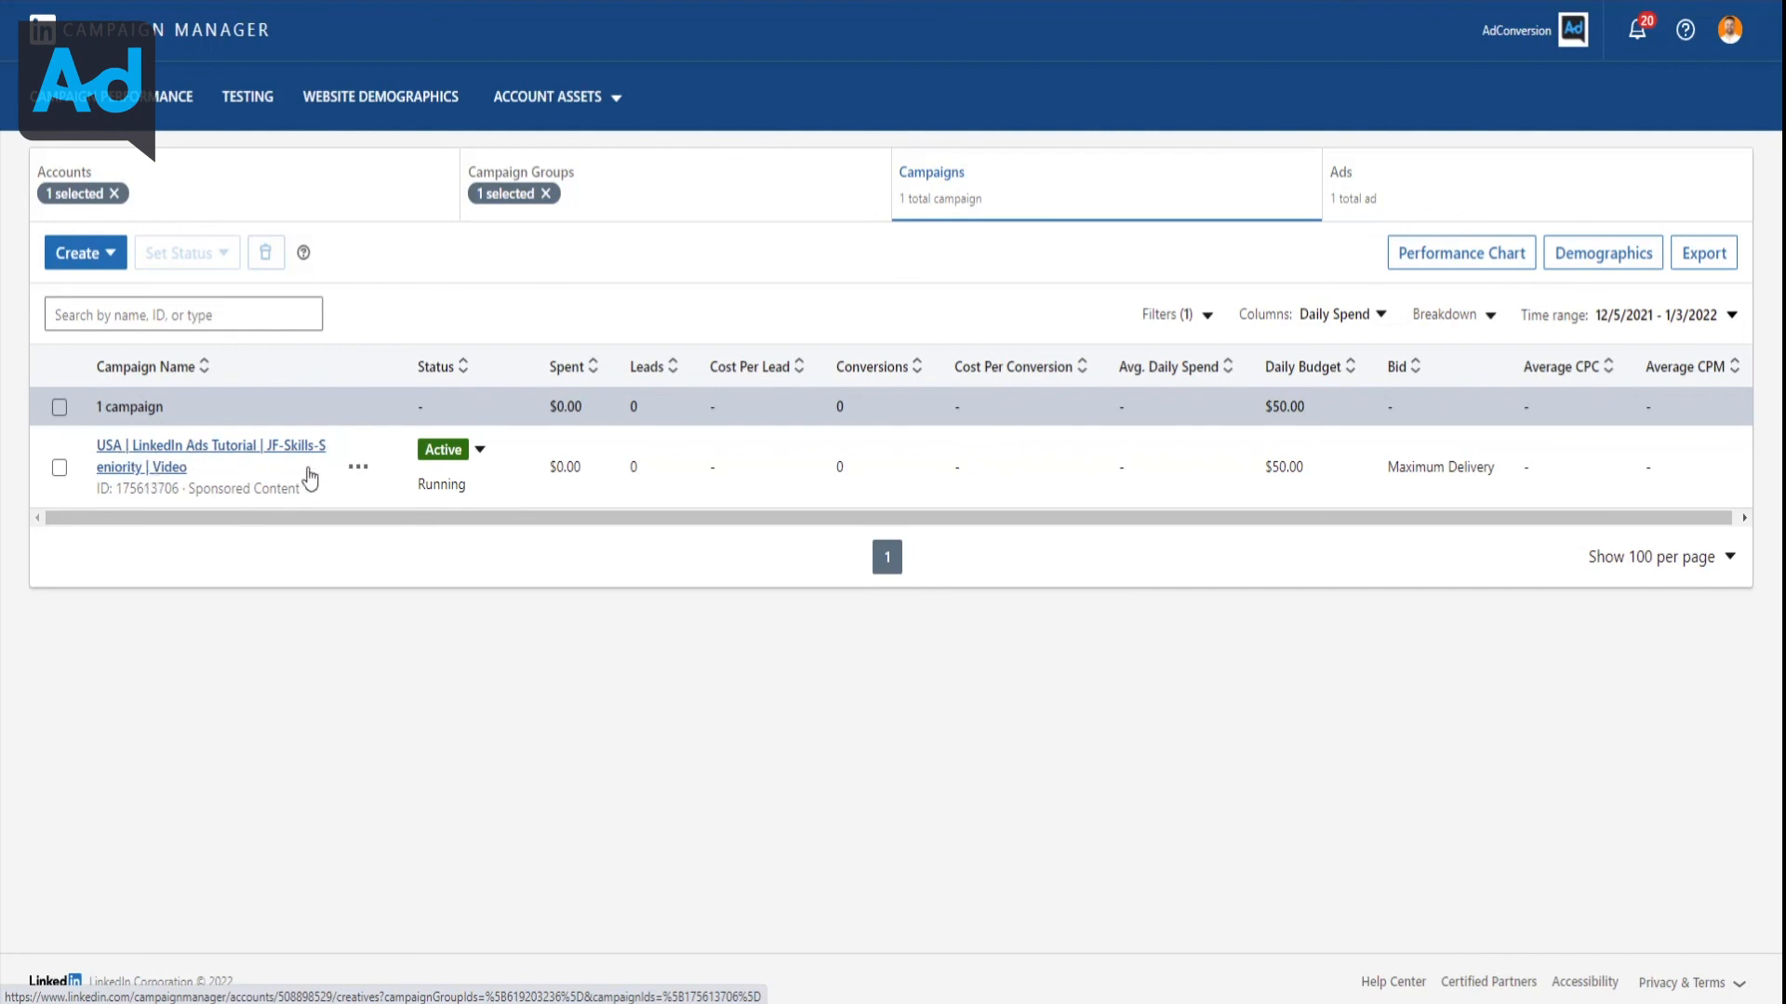
# Start duplicating the USA | LinkedIn Ads Tutorial | JF-Skills-Seniority | Video campaign, reusing its full name for the new campaign
pyautogui.click(359, 470)
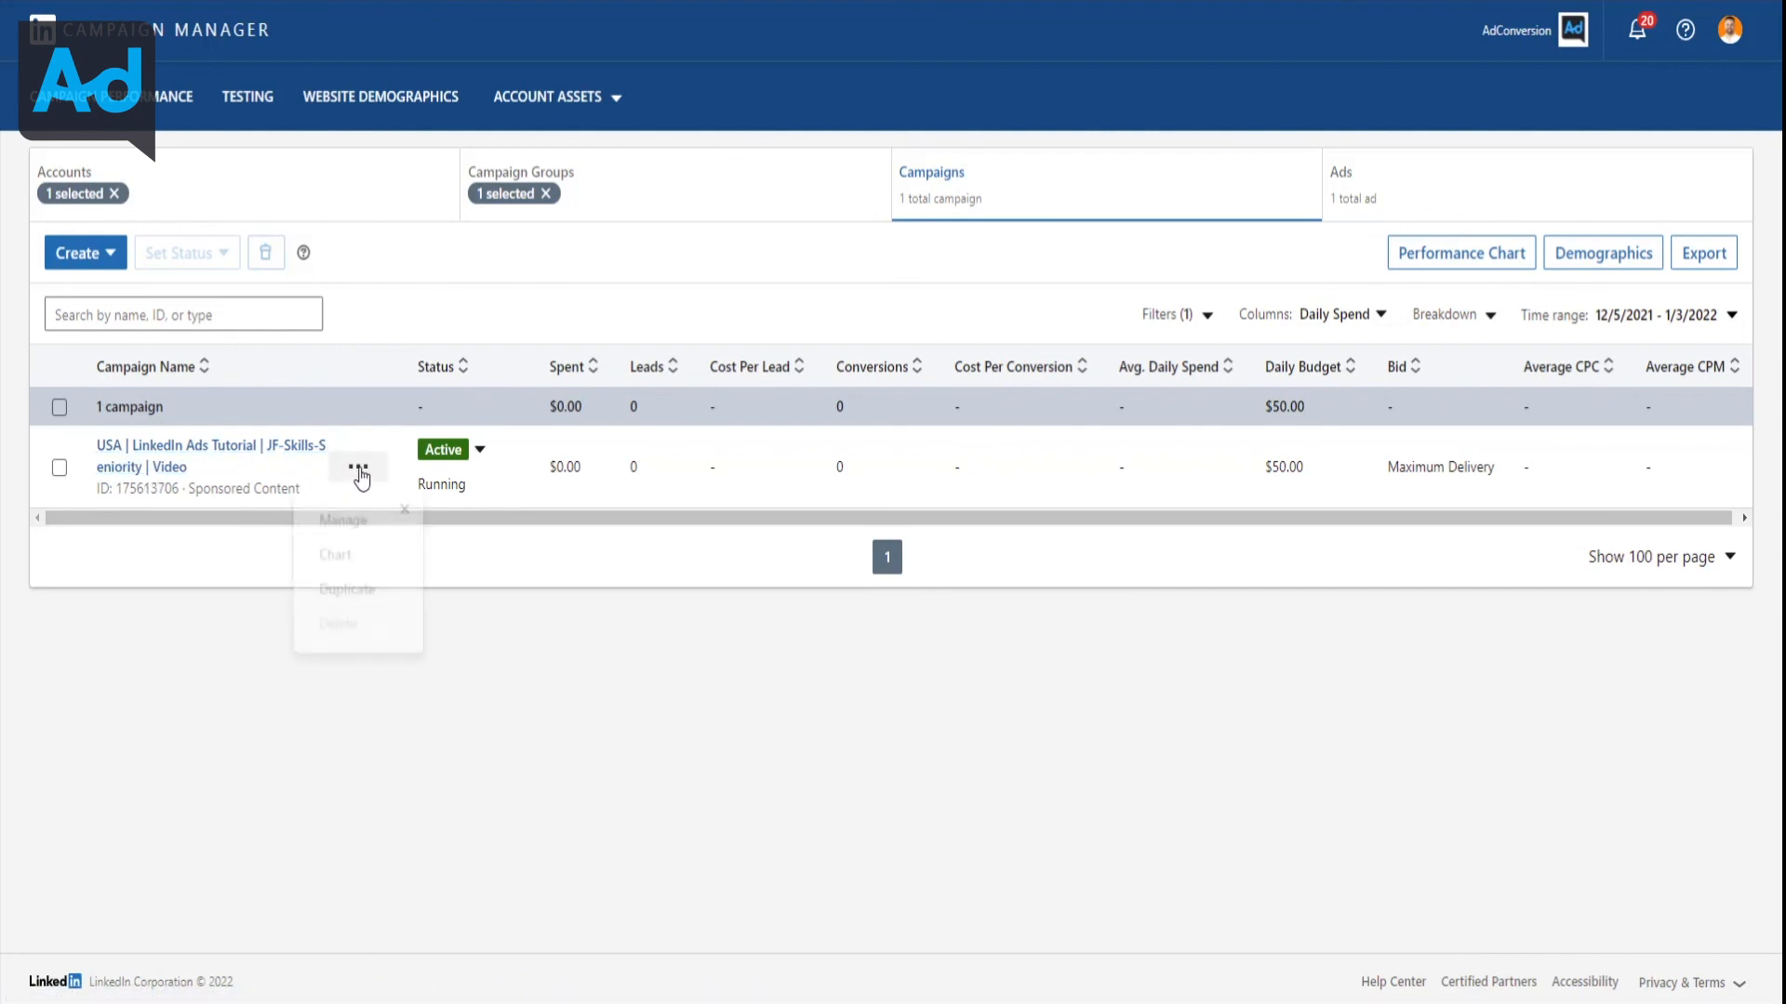
pyautogui.click(359, 588)
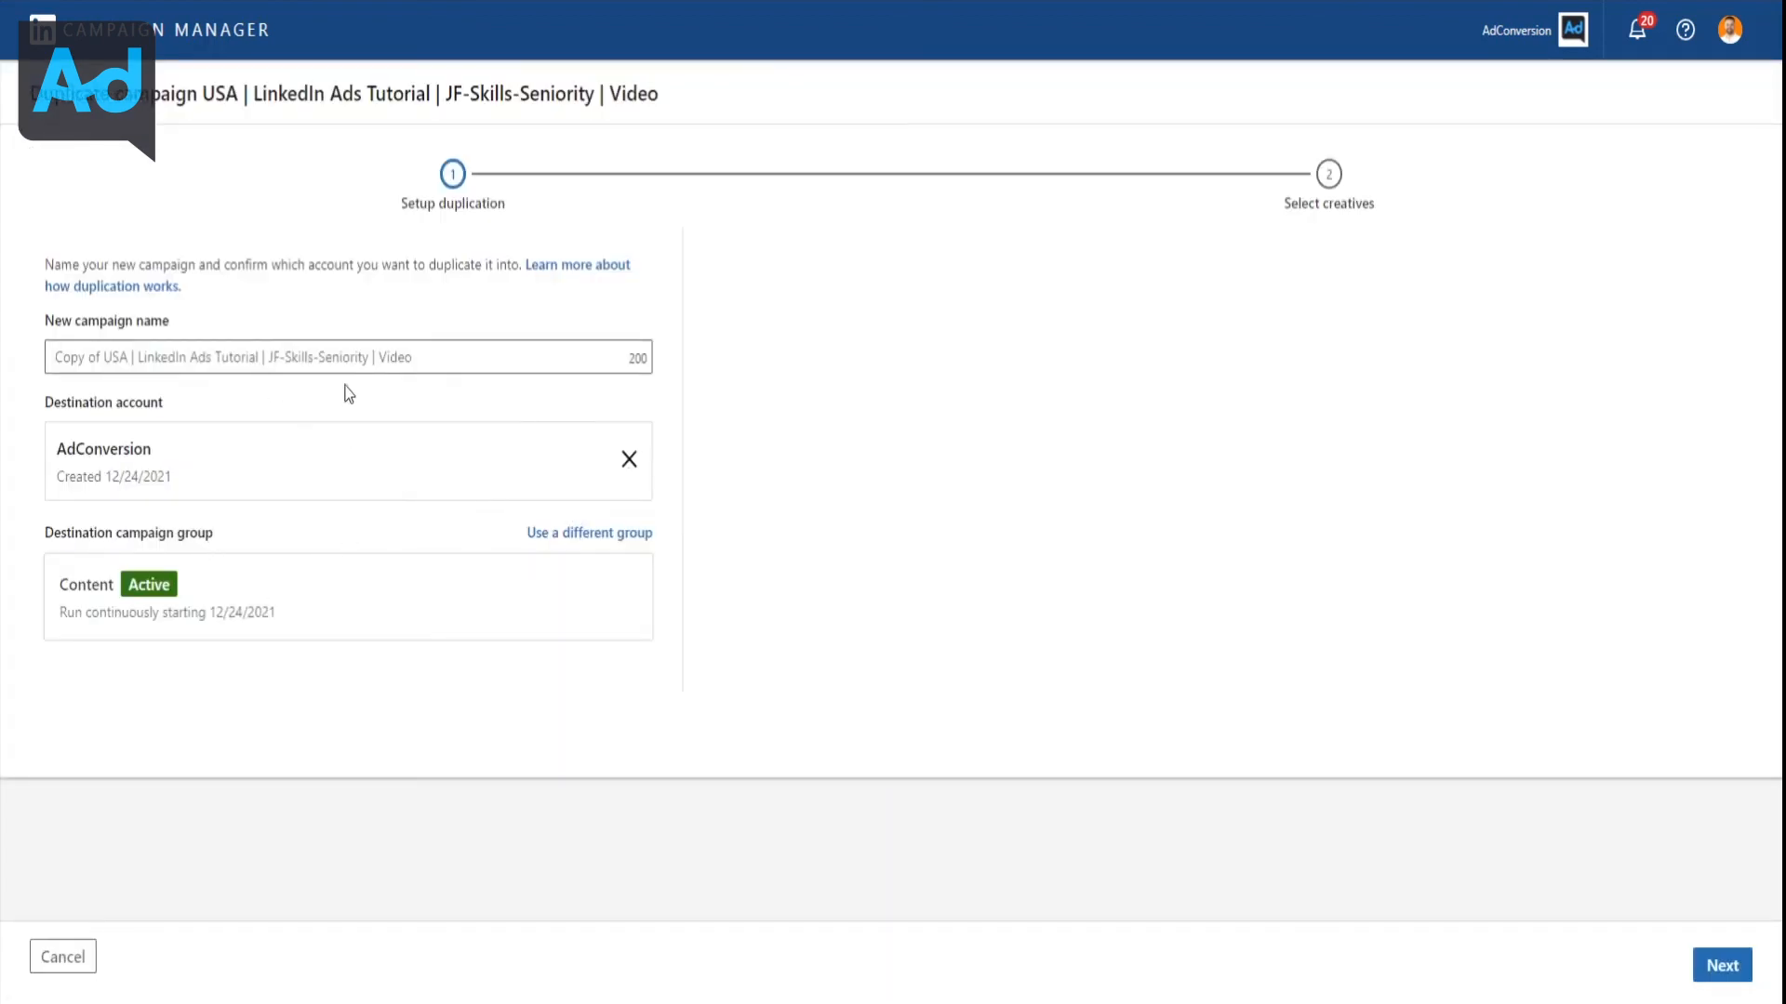
pyautogui.moveTo(209, 90); pyautogui.dragTo(663, 87)
pyautogui.hotkey('ctrl', 'c')
pyautogui.click(371, 358)
pyautogui.hotkey('ctrl', 'v')
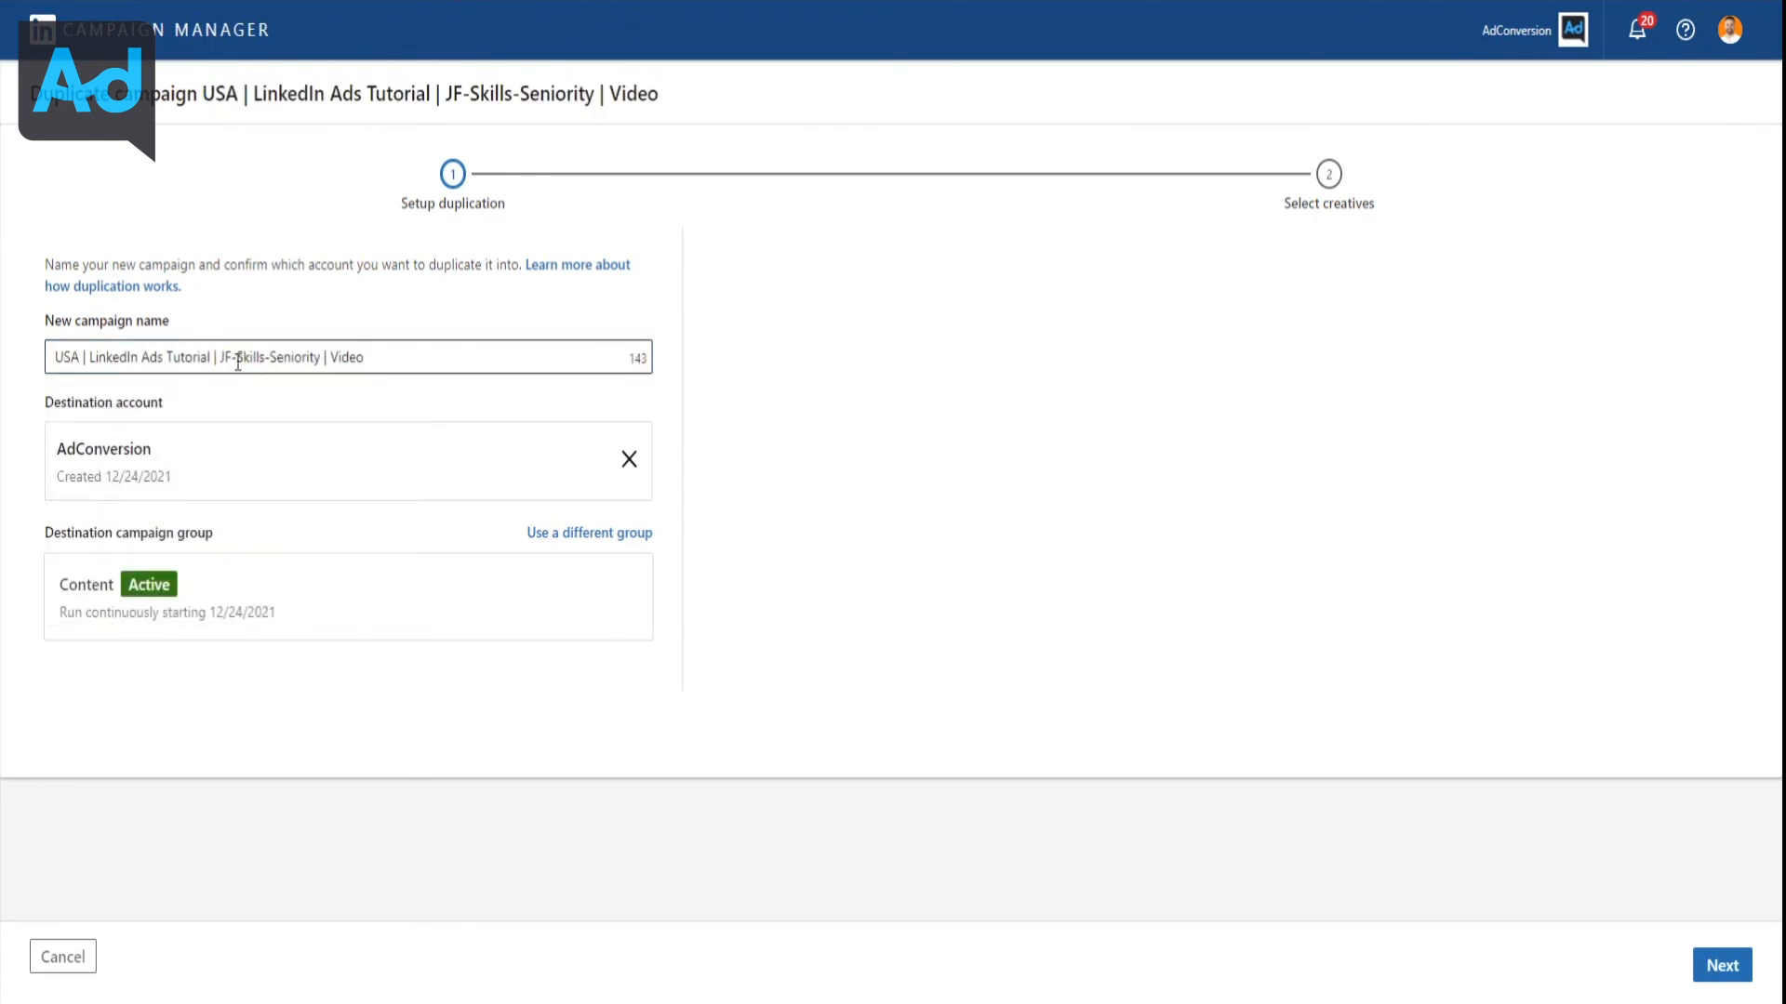
# Rename the new campaign USA | LinkedIn Ads Tutorial | Groups-JF | Video and continue to the creative selection
pyautogui.moveTo(224, 357); pyautogui.dragTo(323, 358)
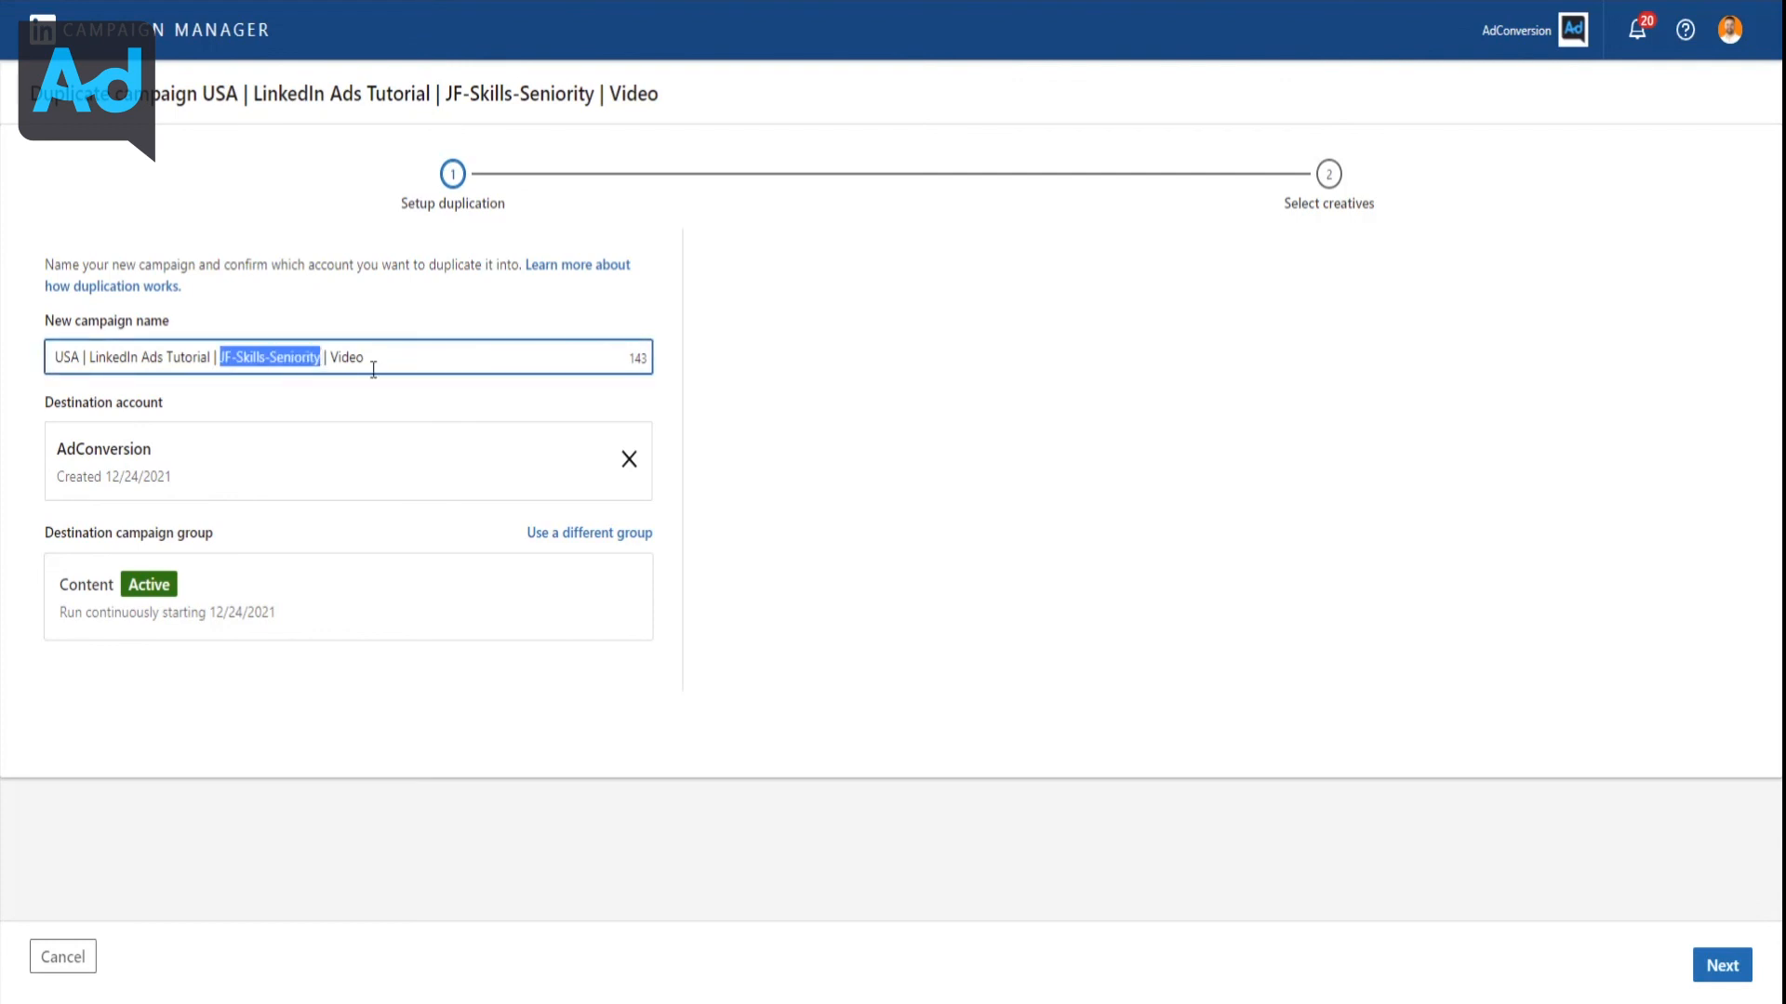
pyautogui.press('BackSpace')
pyautogui.write('Member')
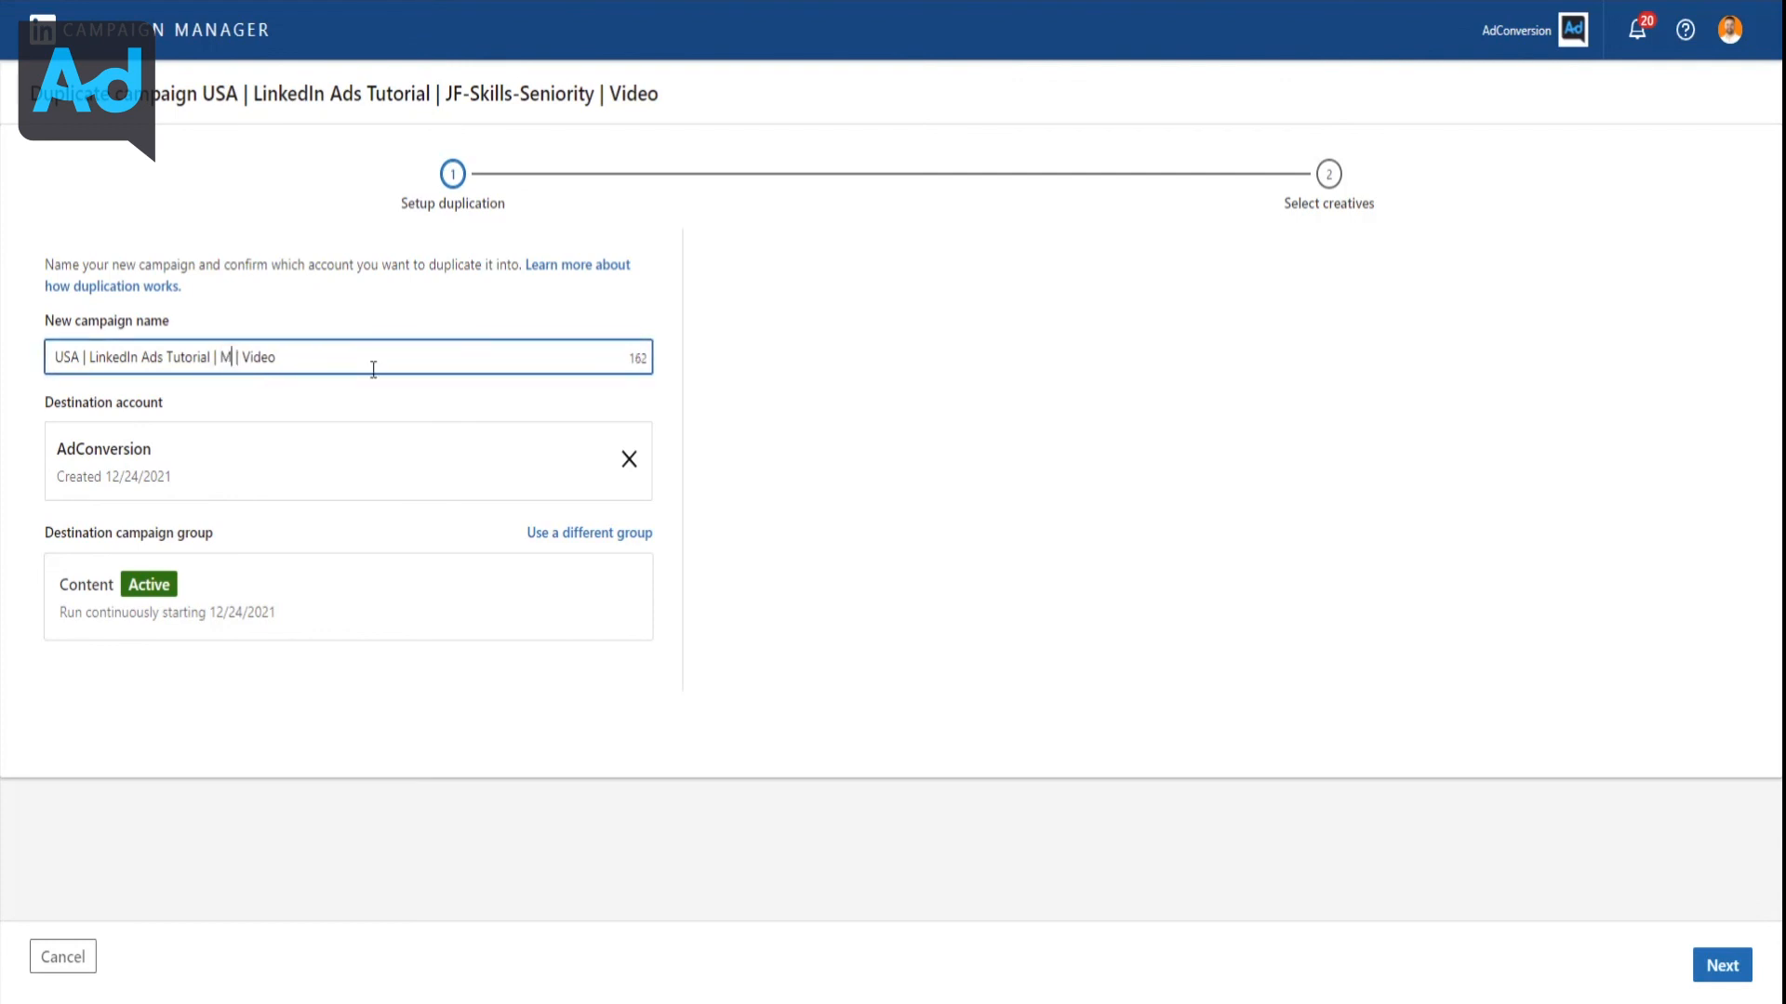
pyautogui.press('BackSpace')
pyautogui.press('BackSpace')
pyautogui.press('BackSpace')
pyautogui.press('BackSpace')
pyautogui.press('BackSpace')
pyautogui.press('BackSpace')
pyautogui.press('BackSpace')
pyautogui.write('Groups')
pyautogui.press('BackSpace')
pyautogui.write('-JF')
pyautogui.click(1746, 953)
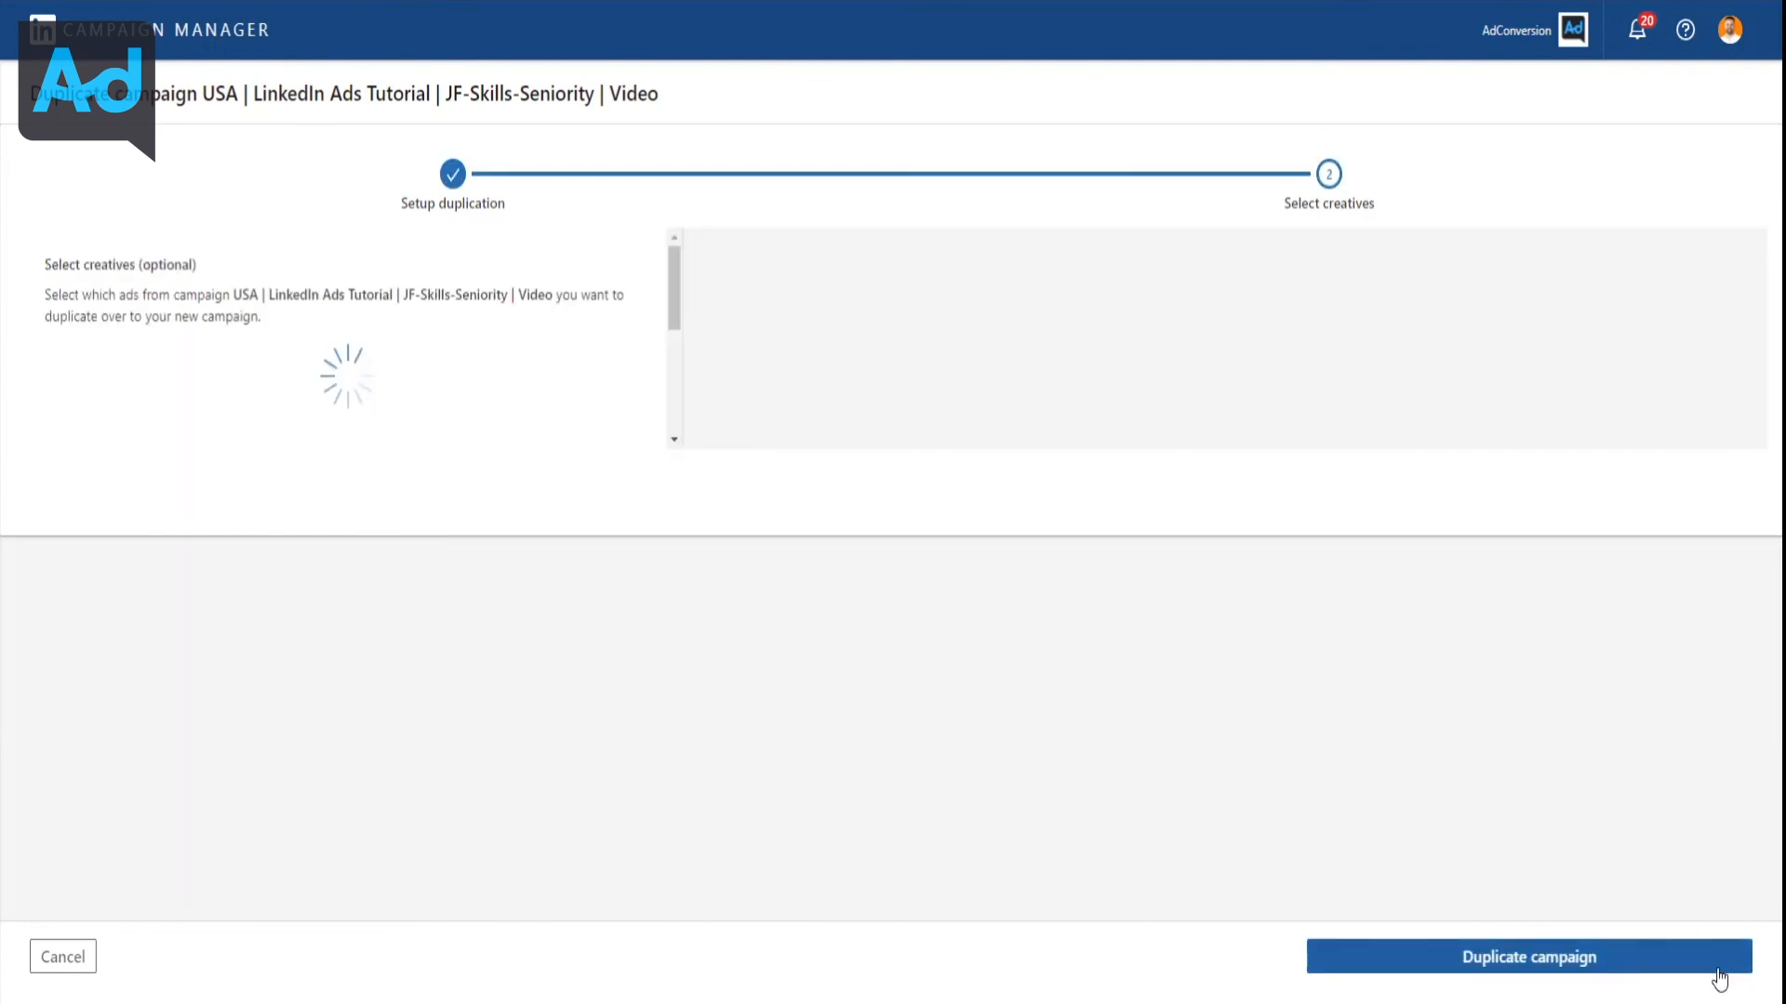
# Include the LinkedIn Ads Tutorial_T1_V1 creative and duplicate the campaign
pyautogui.click(75, 527)
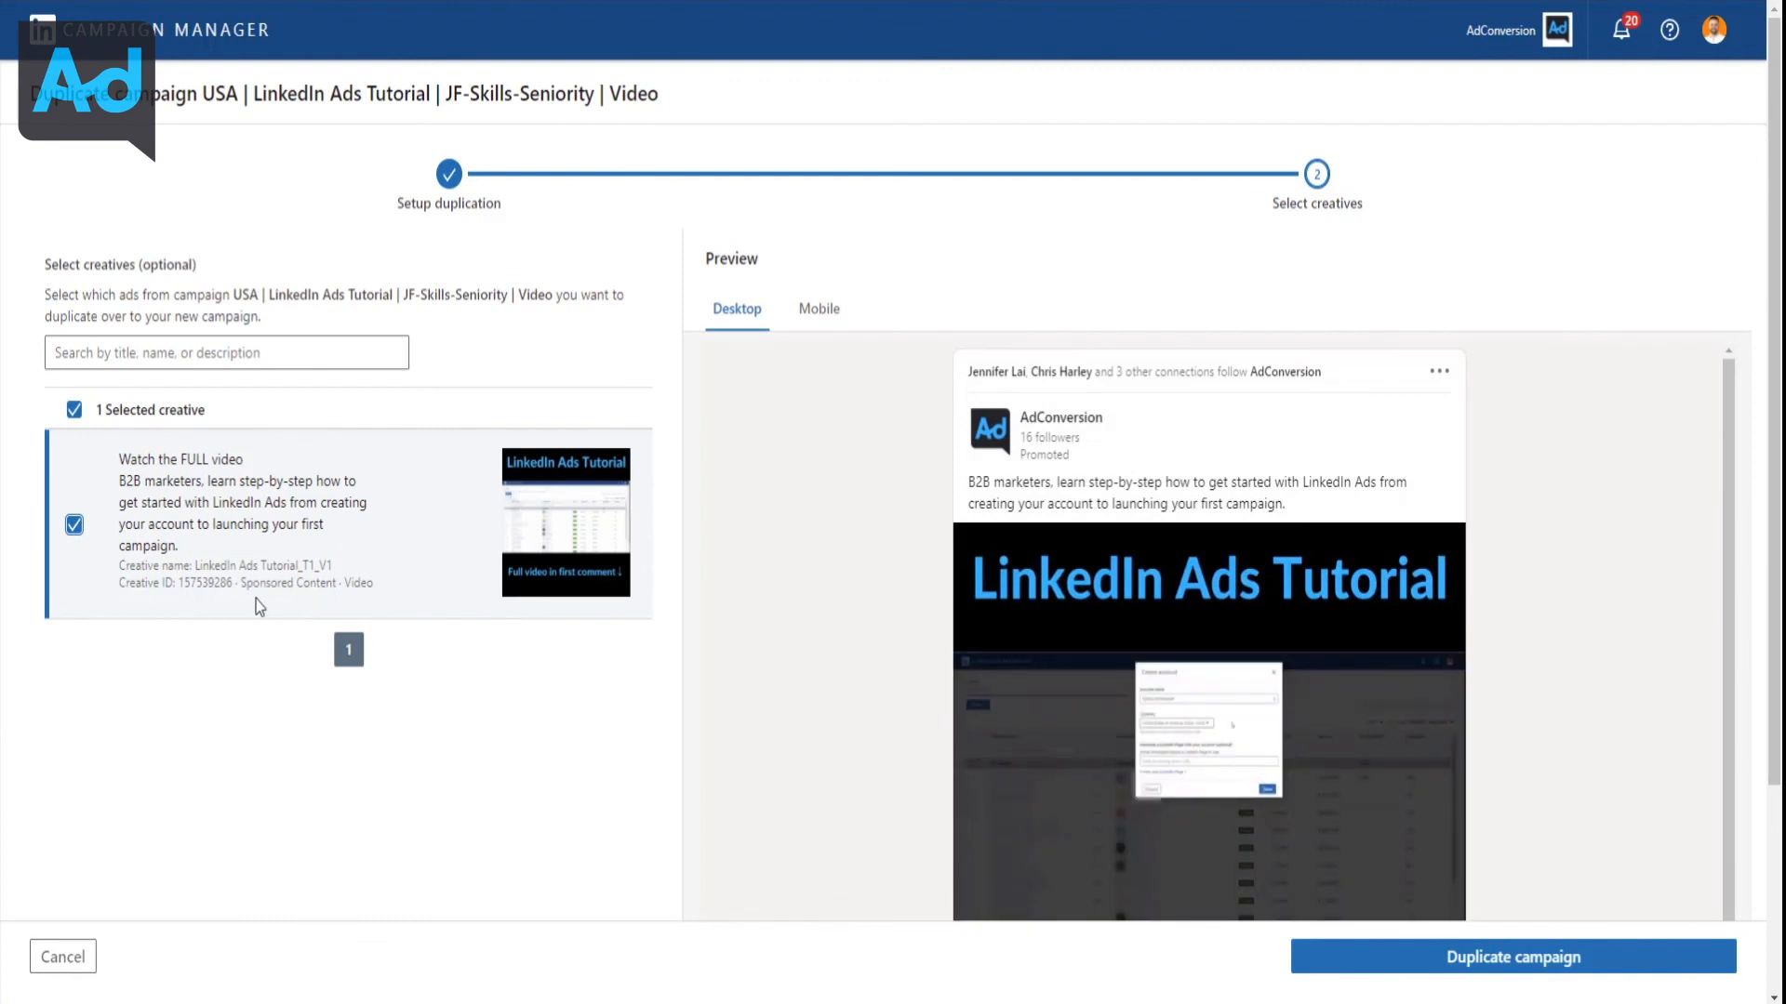
pyautogui.moveTo(175, 586); pyautogui.dragTo(239, 585)
pyautogui.click(235, 586)
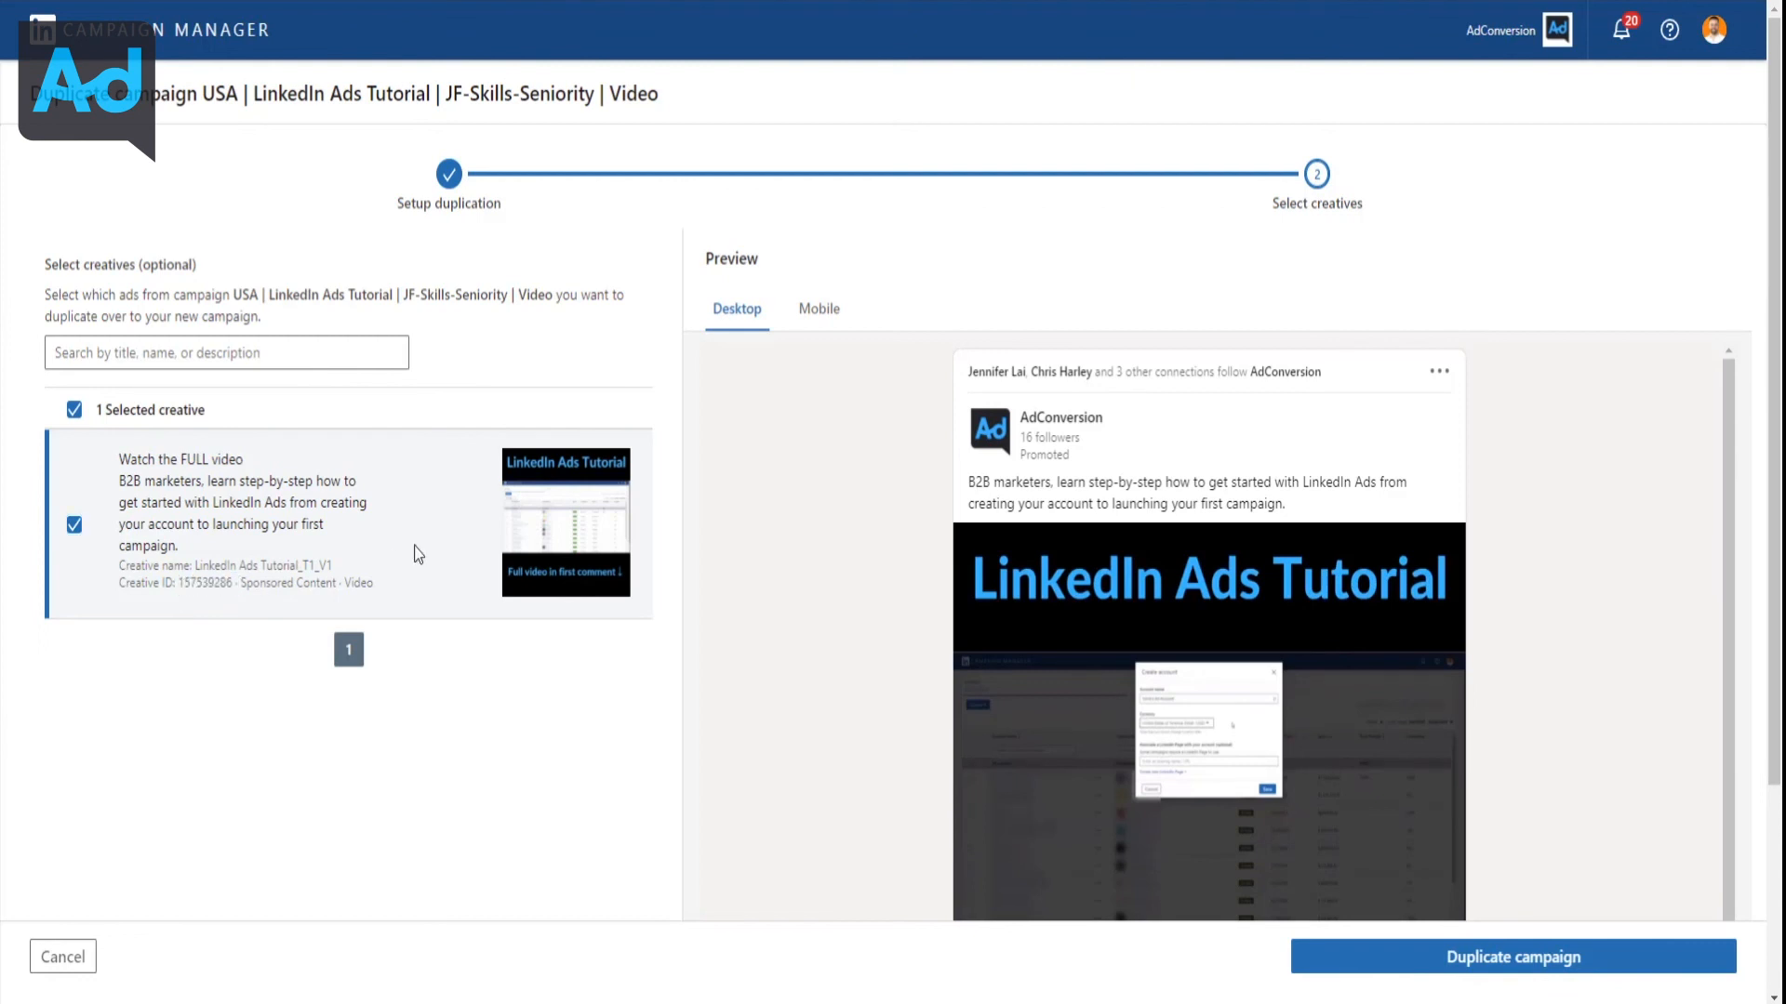
pyautogui.click(1440, 972)
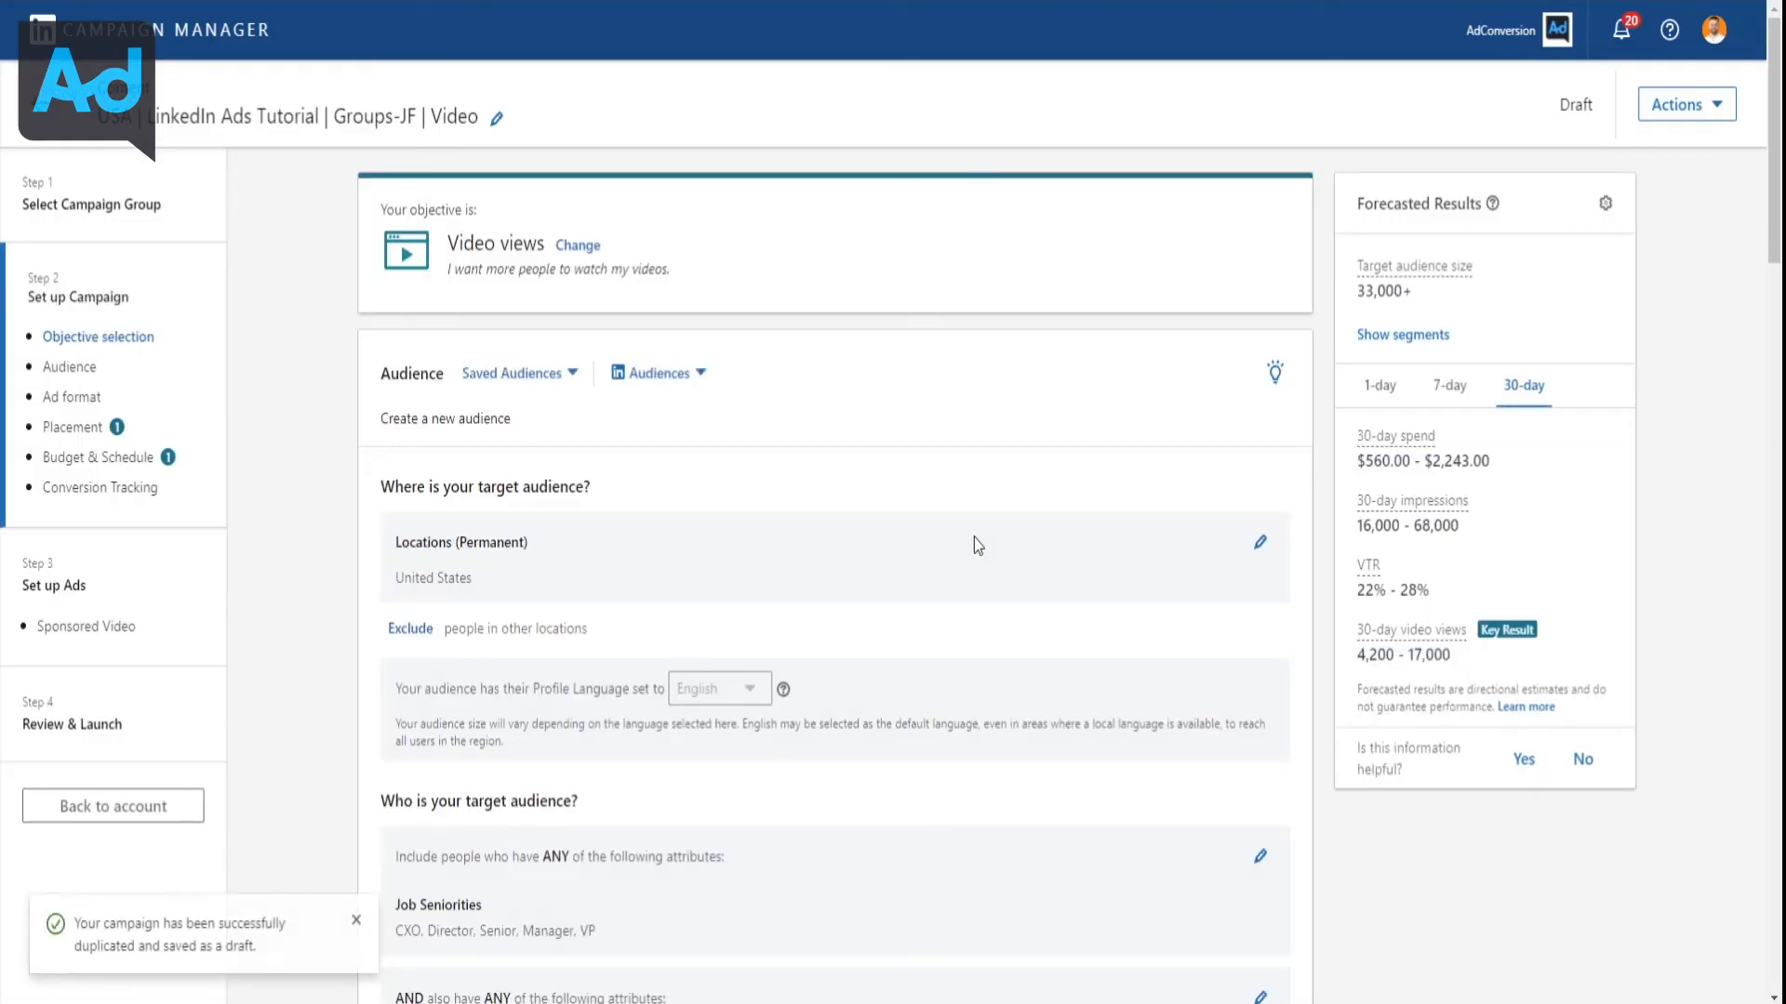
pyautogui.click(356, 920)
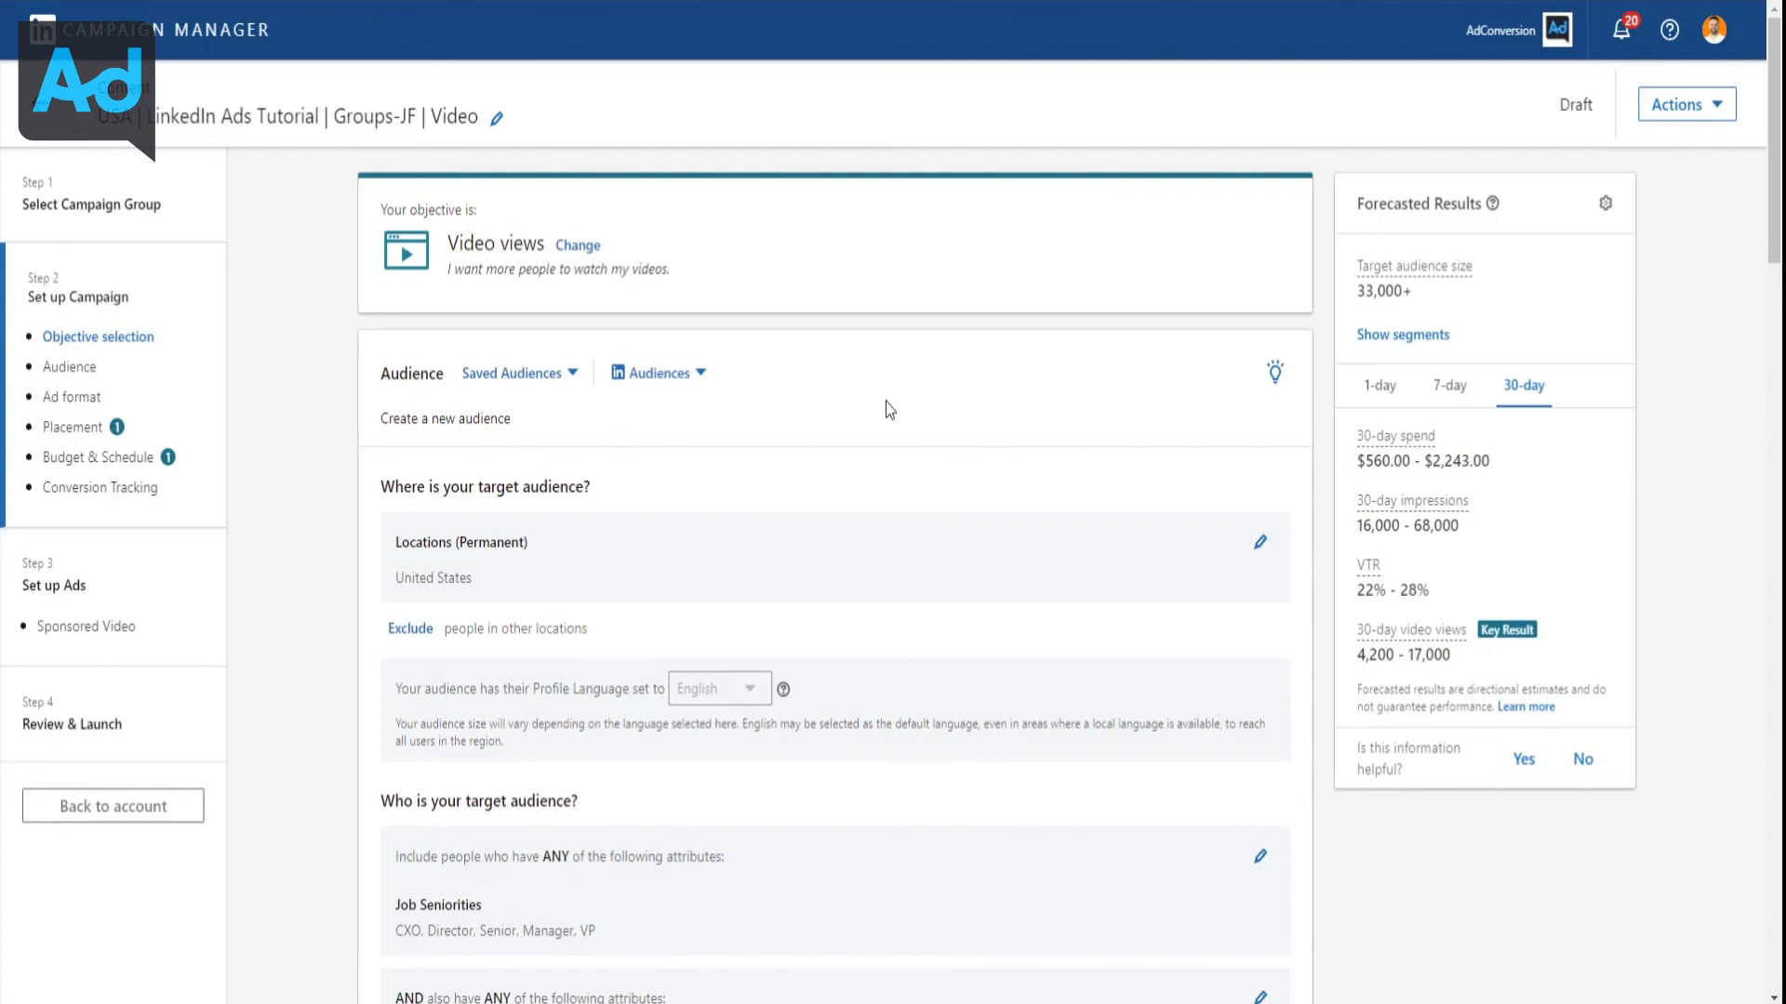
# Examine the duplicated campaign's location, job seniorities, member skills and job functions, and close the empty attribute group
pyautogui.scroll(-1, 891, 409)
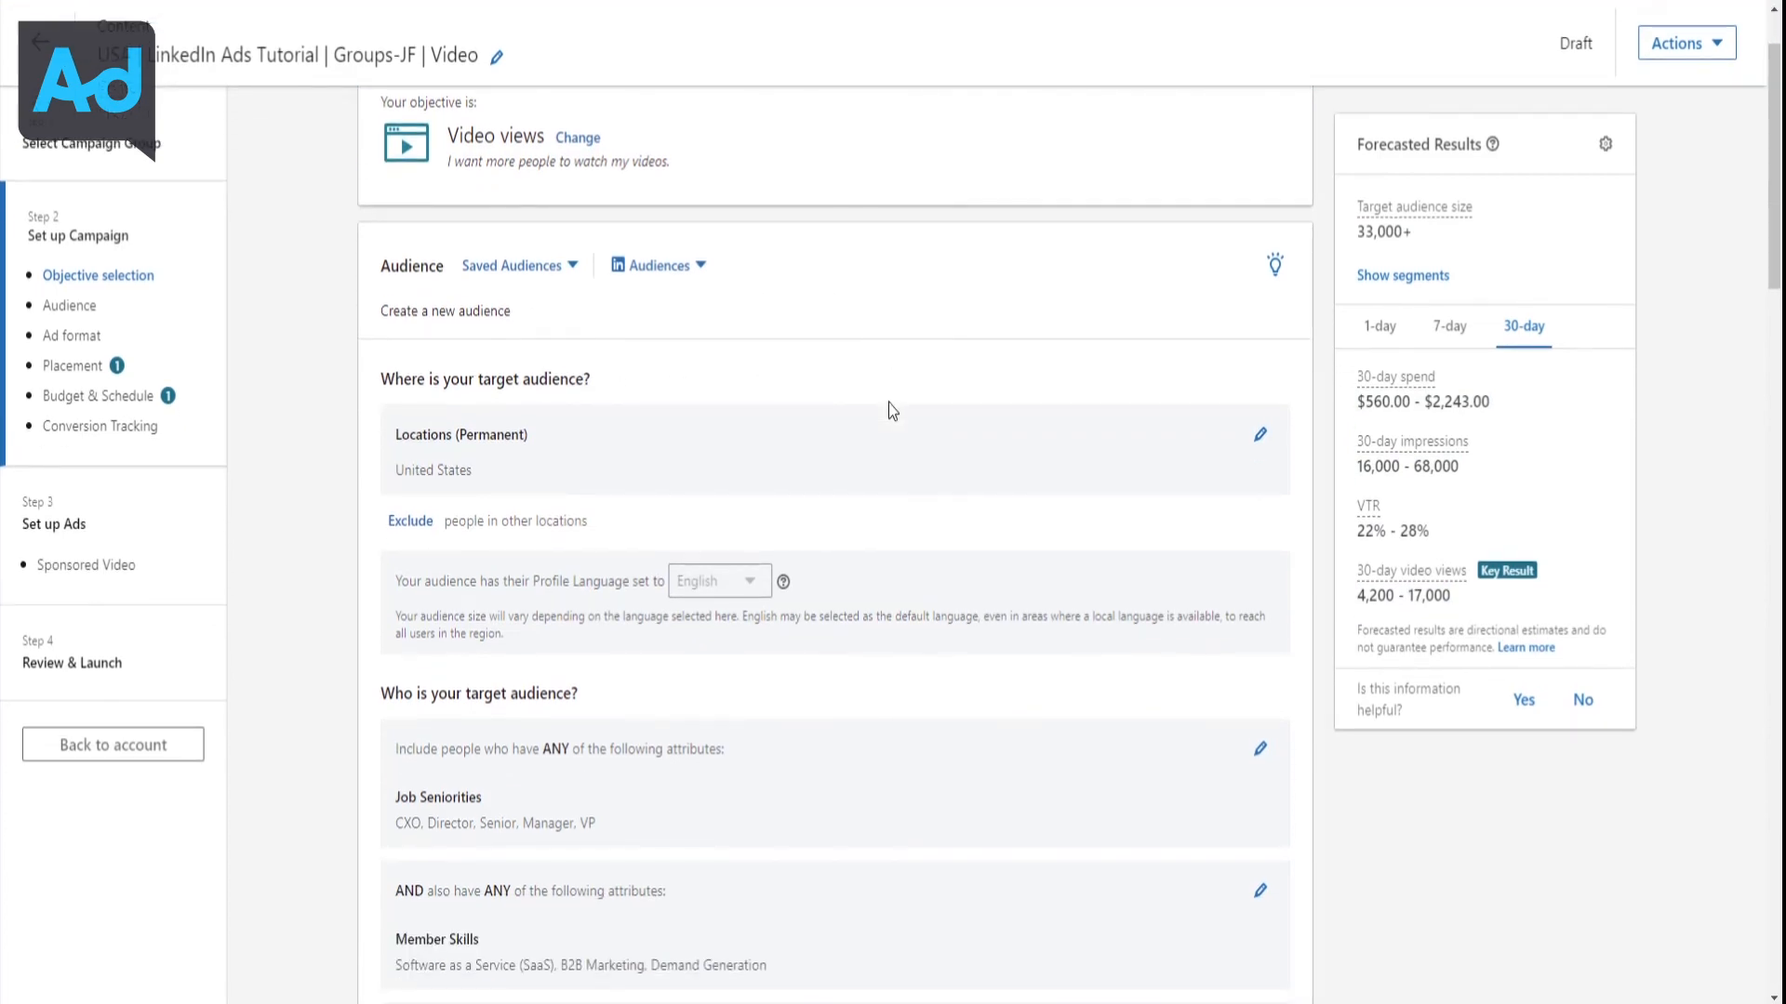
pyautogui.scroll(-1, 858, 327)
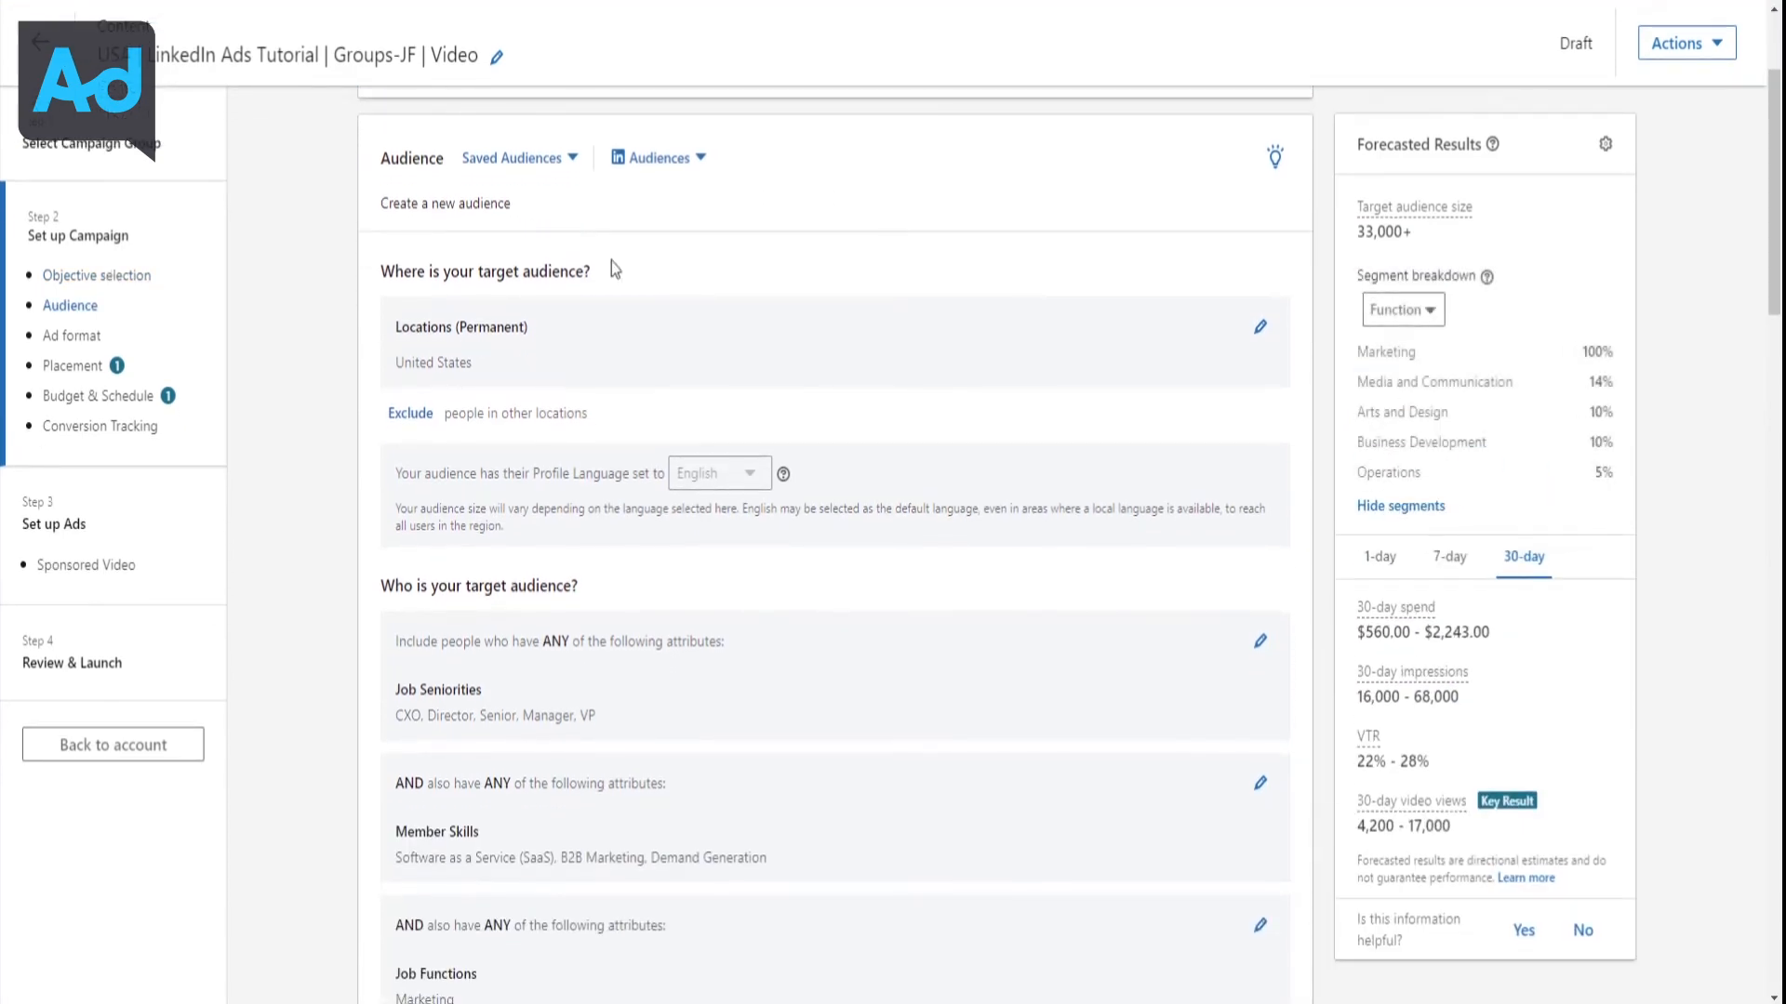
pyautogui.scroll(-1, 474, 335)
pyautogui.moveTo(396, 247); pyautogui.dragTo(472, 248)
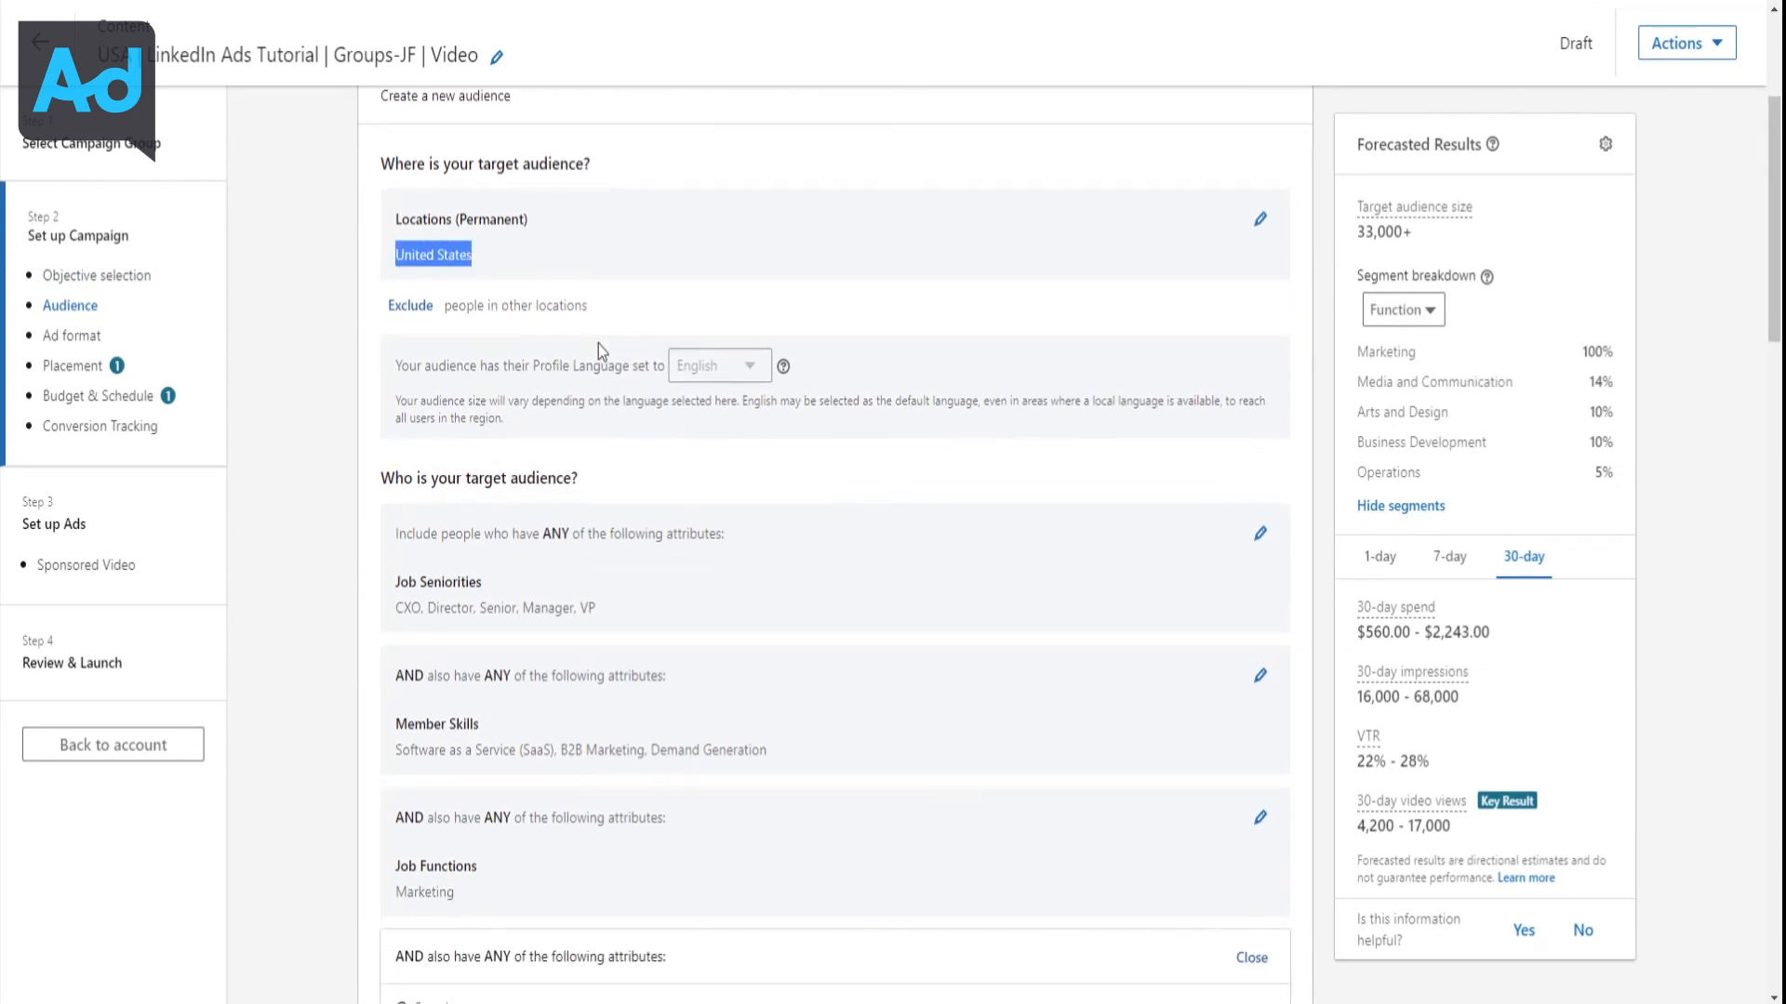
pyautogui.scroll(-1, 544, 281)
pyautogui.moveTo(395, 500); pyautogui.dragTo(595, 495)
pyautogui.moveTo(402, 639); pyautogui.dragTo(767, 647)
pyautogui.moveTo(396, 784); pyautogui.dragTo(465, 783)
pyautogui.click(517, 781)
pyautogui.scroll(1, 595, 539)
pyautogui.scroll(-2, 786, 610)
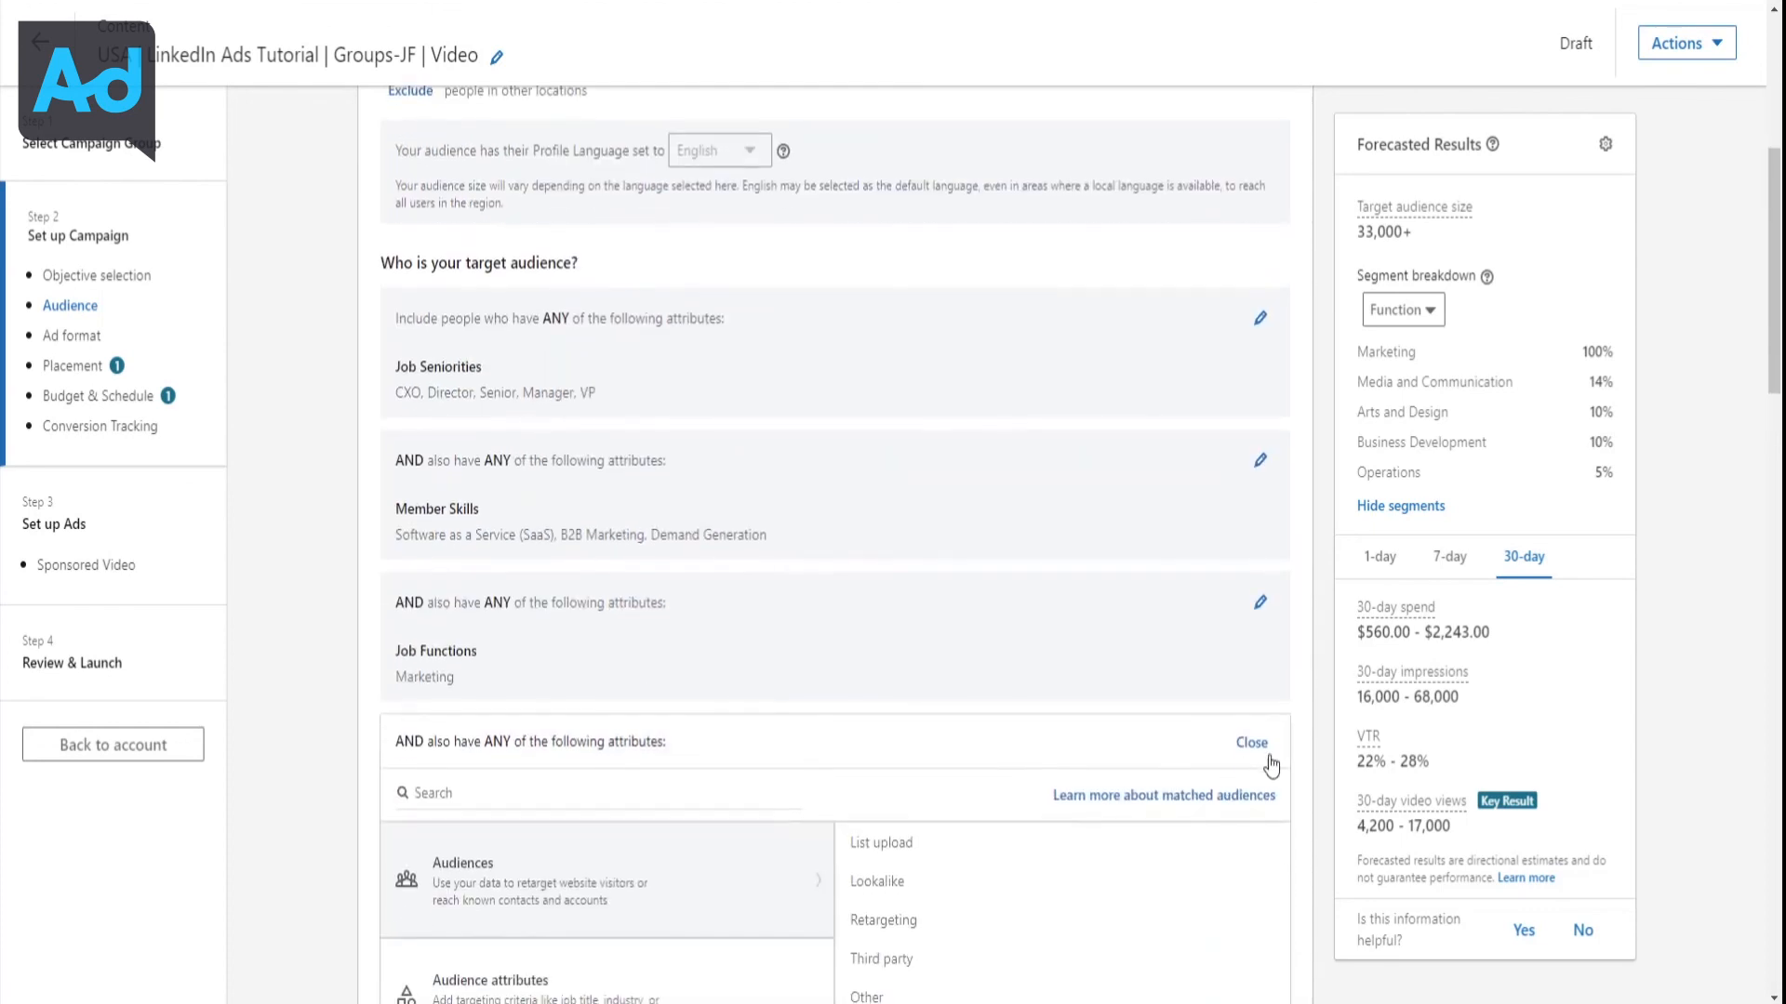
pyautogui.click(1252, 743)
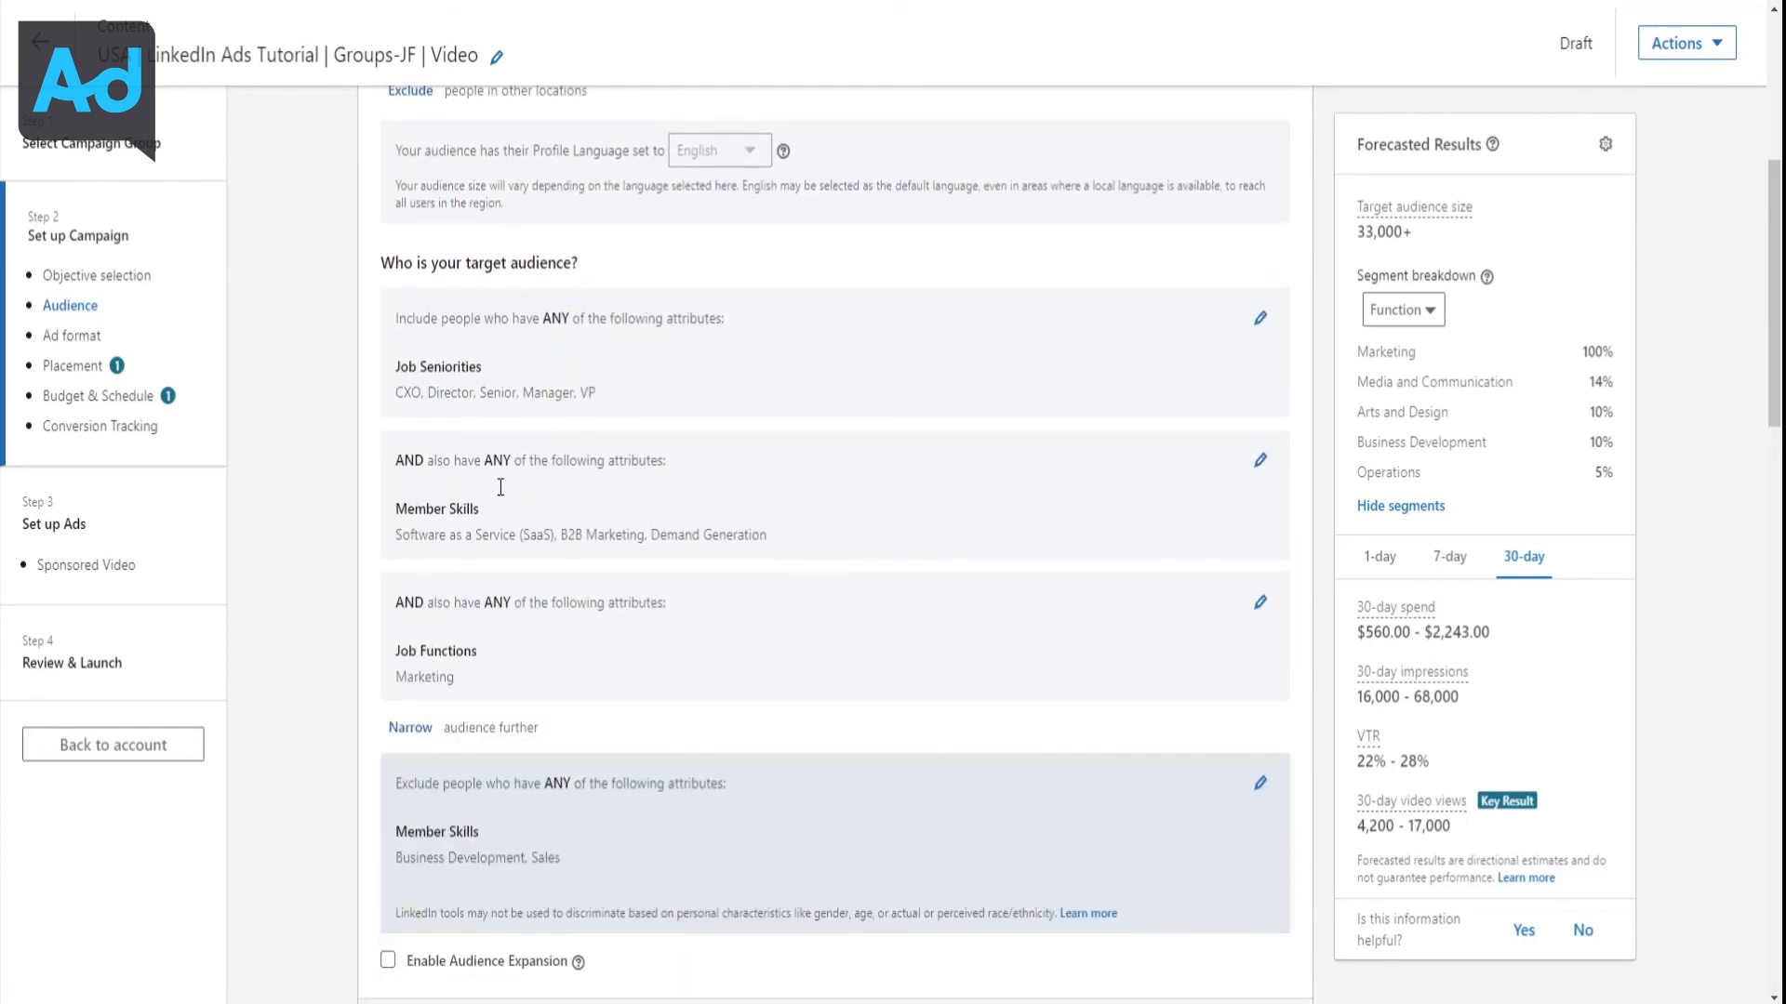
# Remove all Member Skills from the included audience attributes and undo the removal
pyautogui.click(1257, 465)
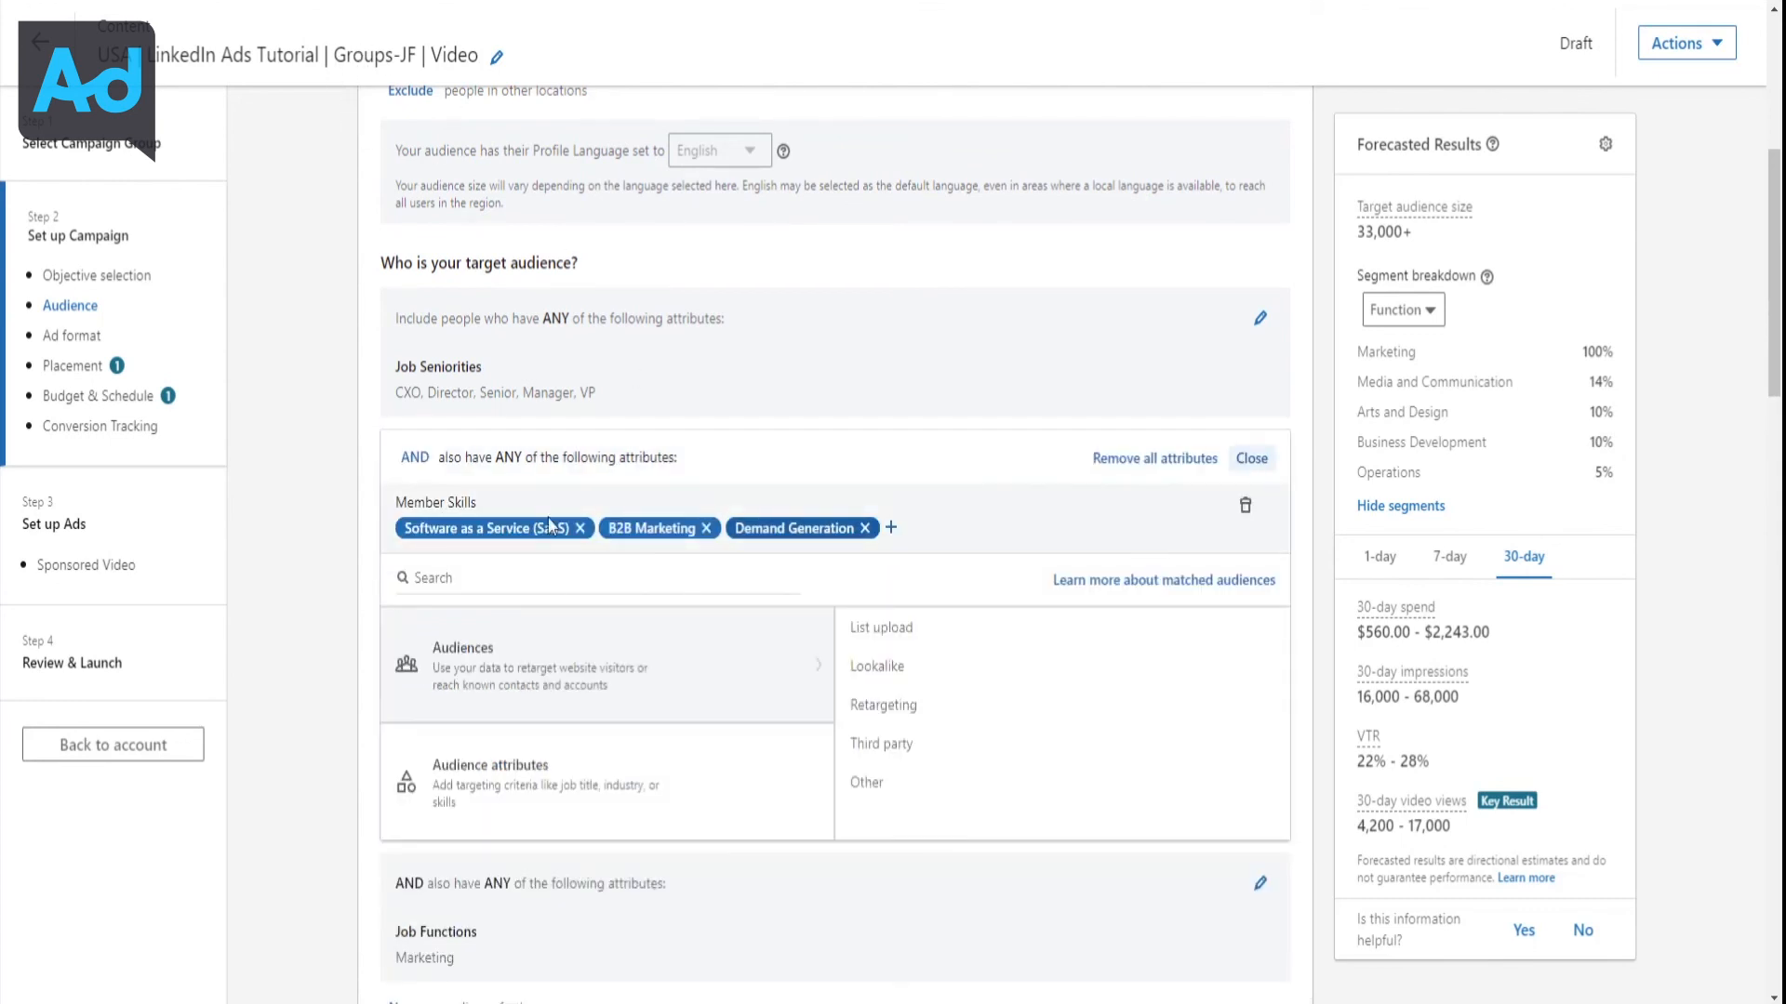
pyautogui.click(1248, 510)
pyautogui.click(1335, 447)
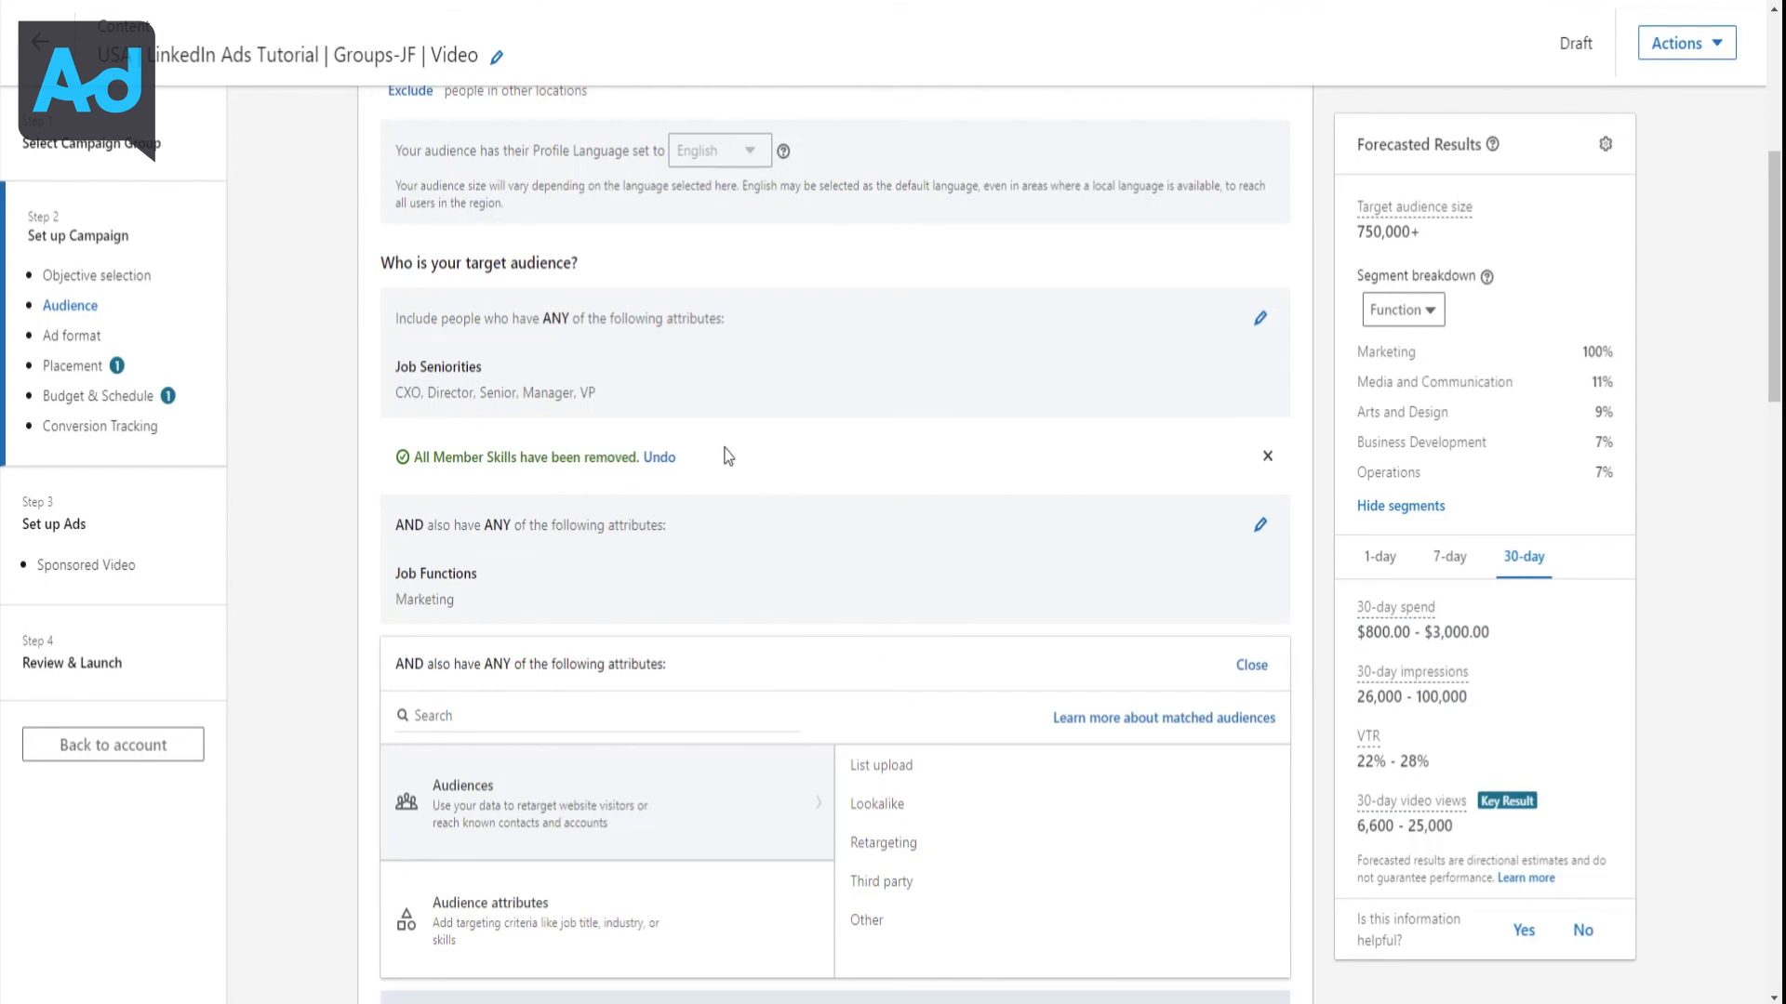
pyautogui.click(658, 457)
# Recheck the duplicated campaign from its objective down to the included and excluded audience attributes
pyautogui.scroll(1, 980, 493)
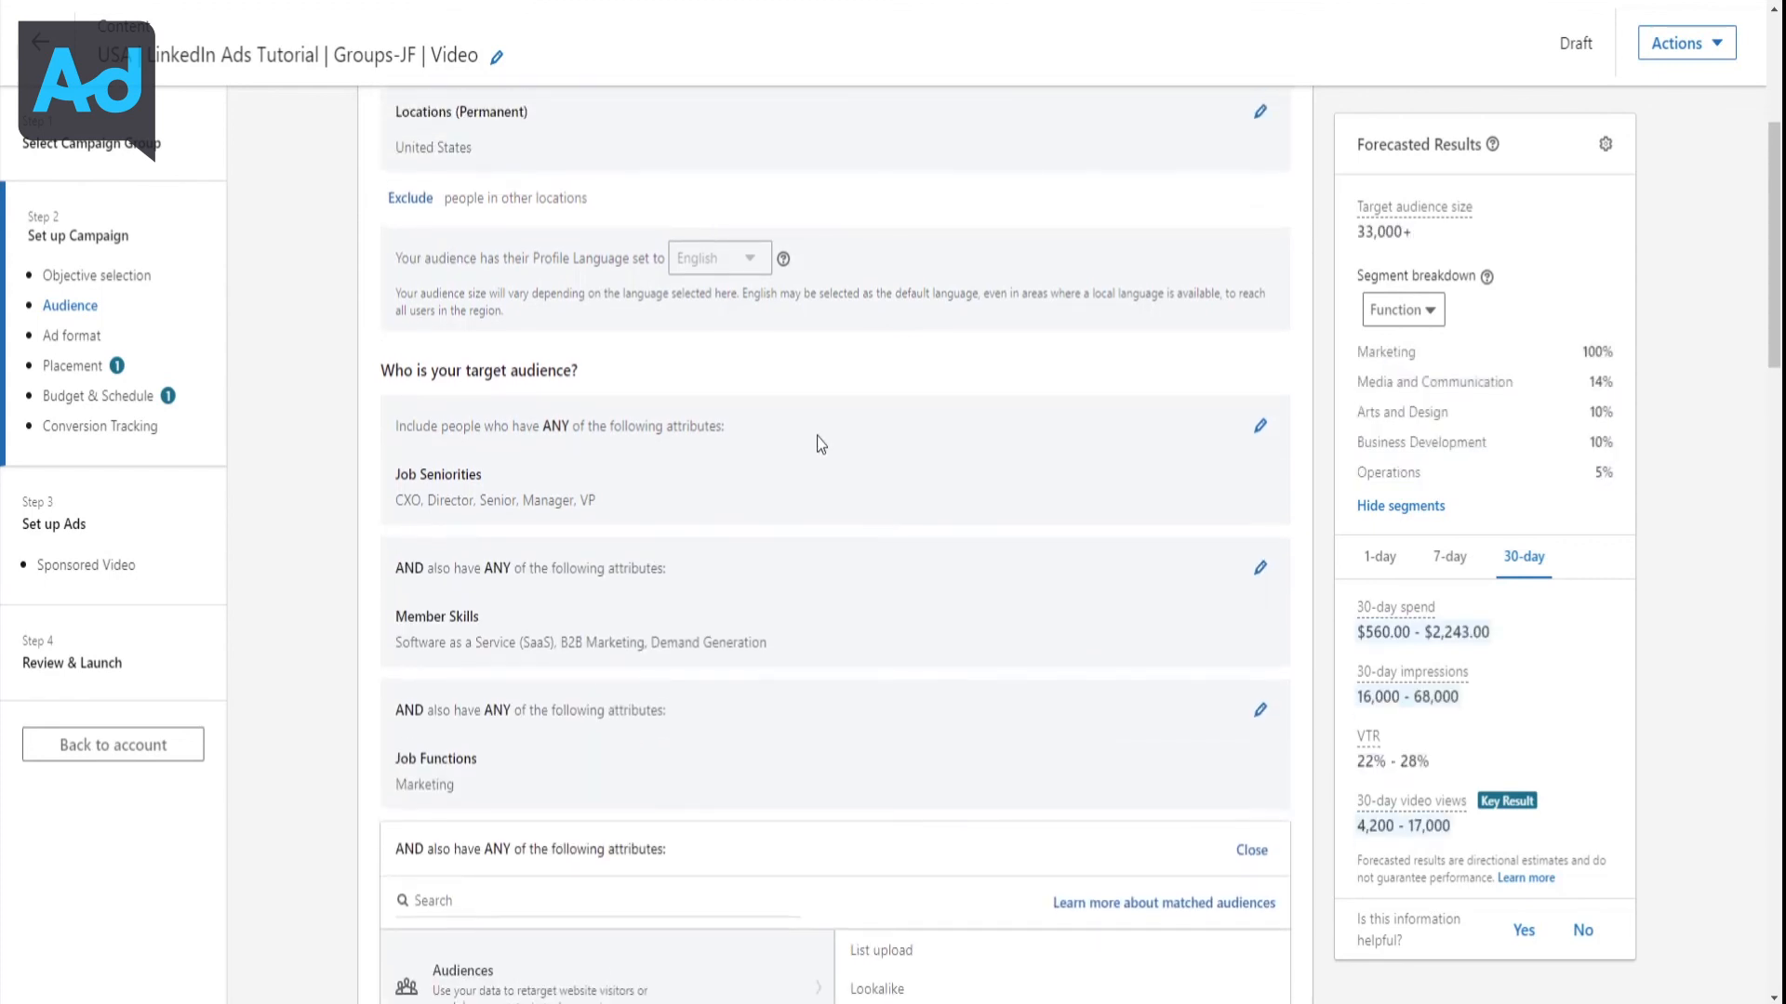
pyautogui.scroll(2, 814, 456)
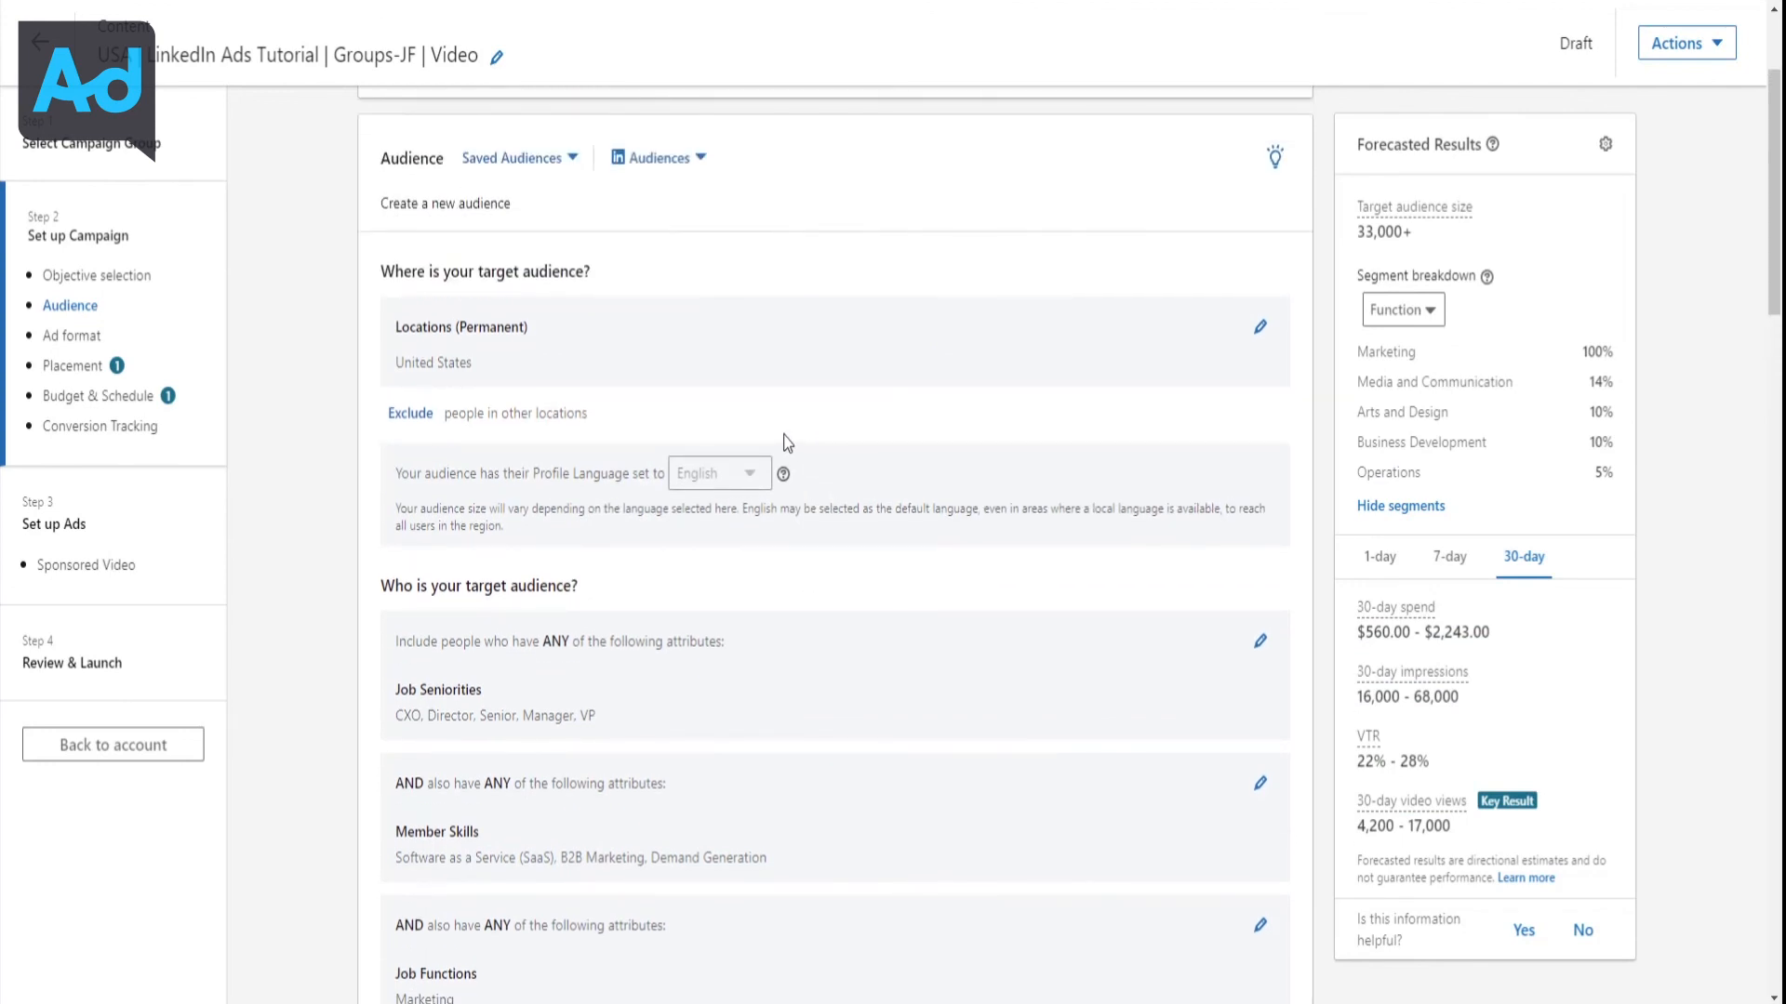
pyautogui.scroll(2, 786, 414)
pyautogui.moveTo(456, 244); pyautogui.dragTo(544, 248)
pyautogui.click(795, 290)
pyautogui.scroll(-3, 798, 723)
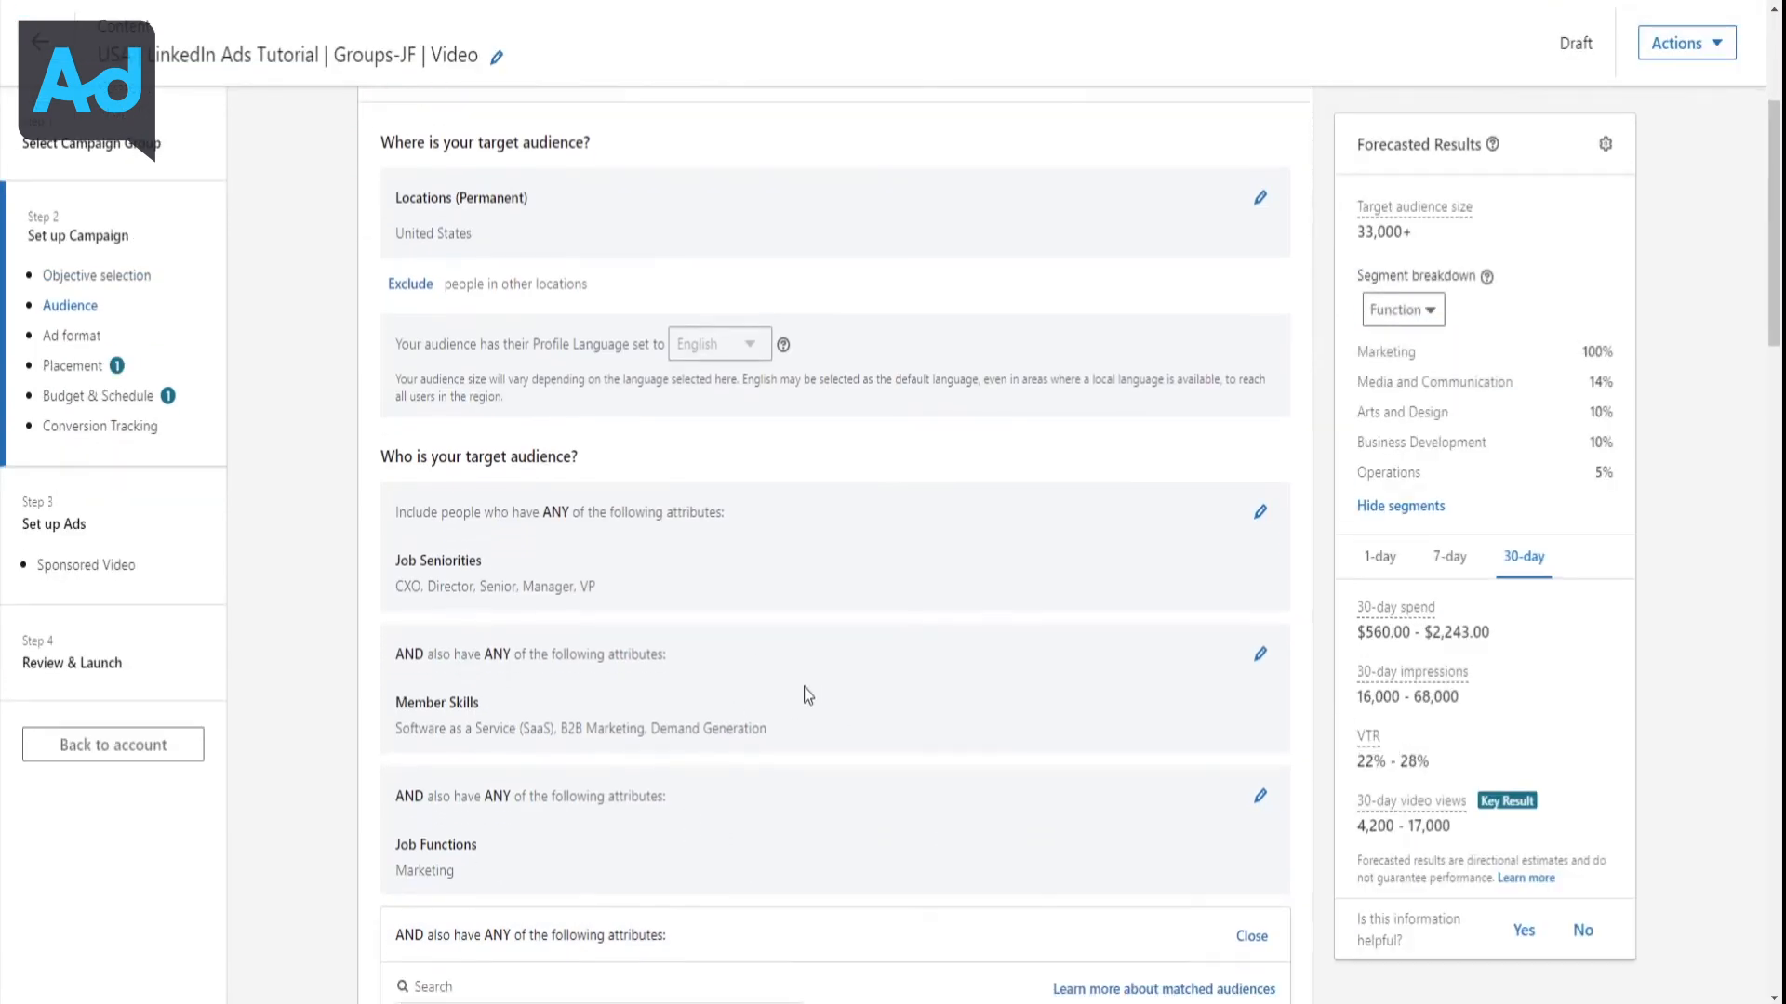
pyautogui.scroll(-2, 806, 690)
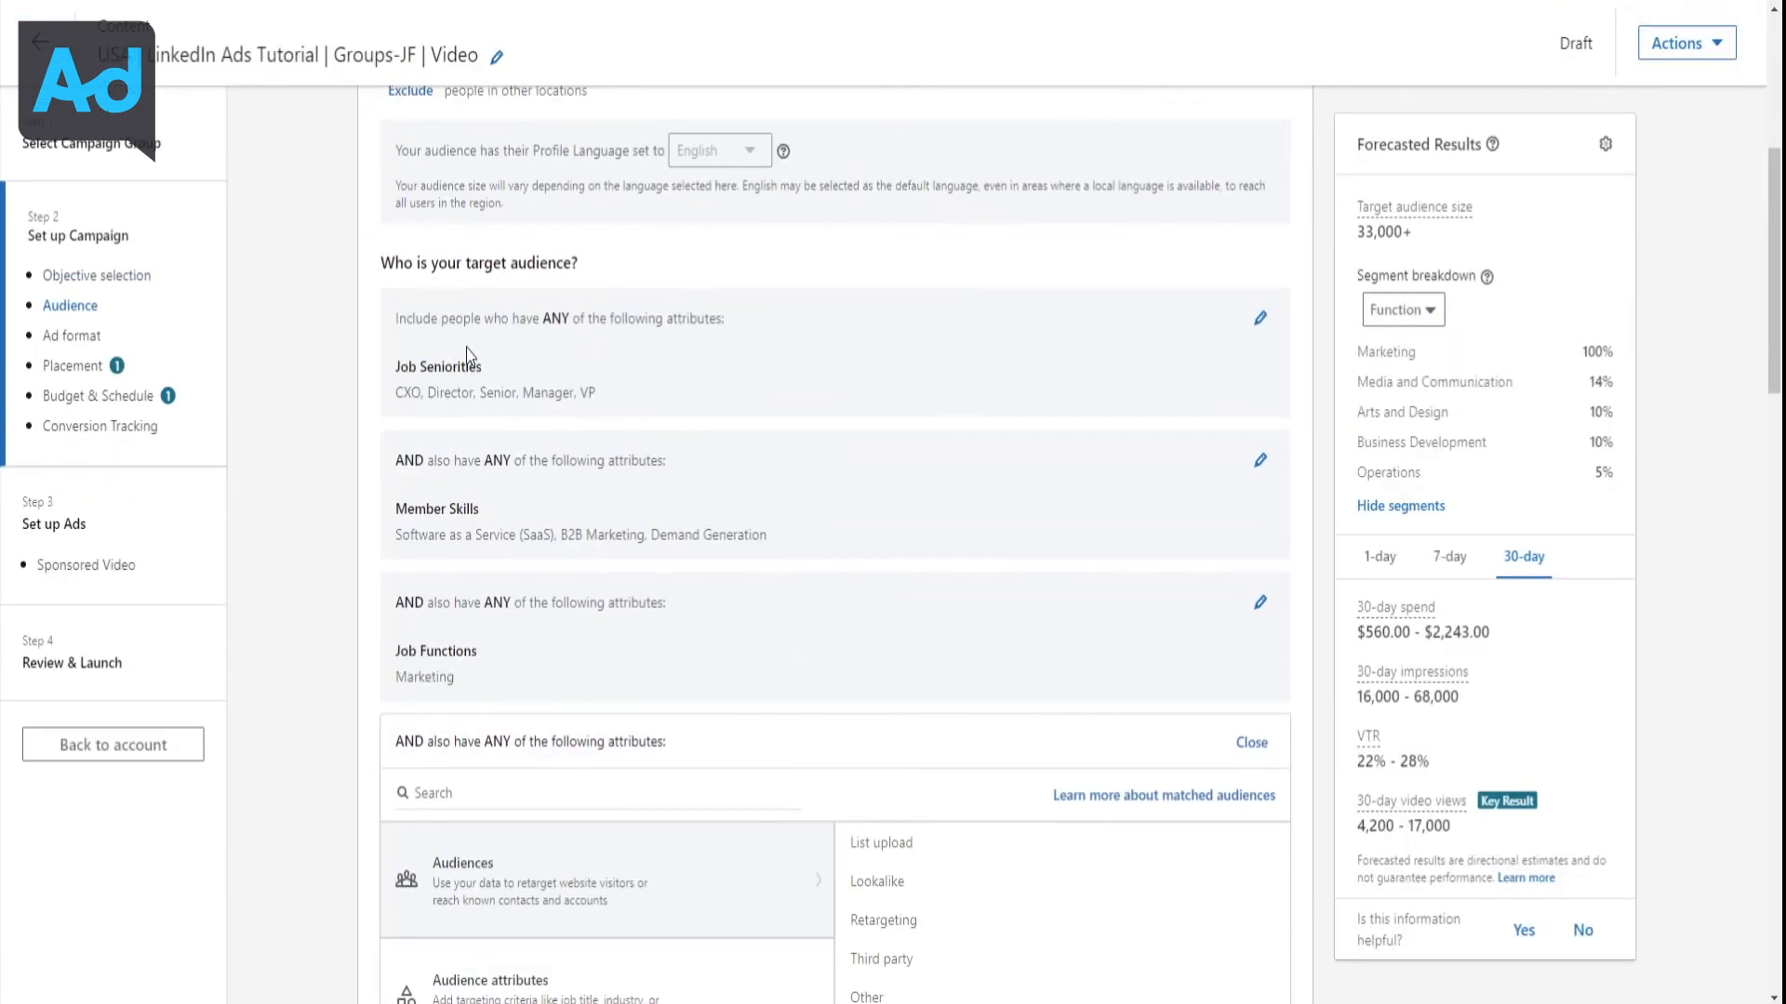
pyautogui.click(1251, 742)
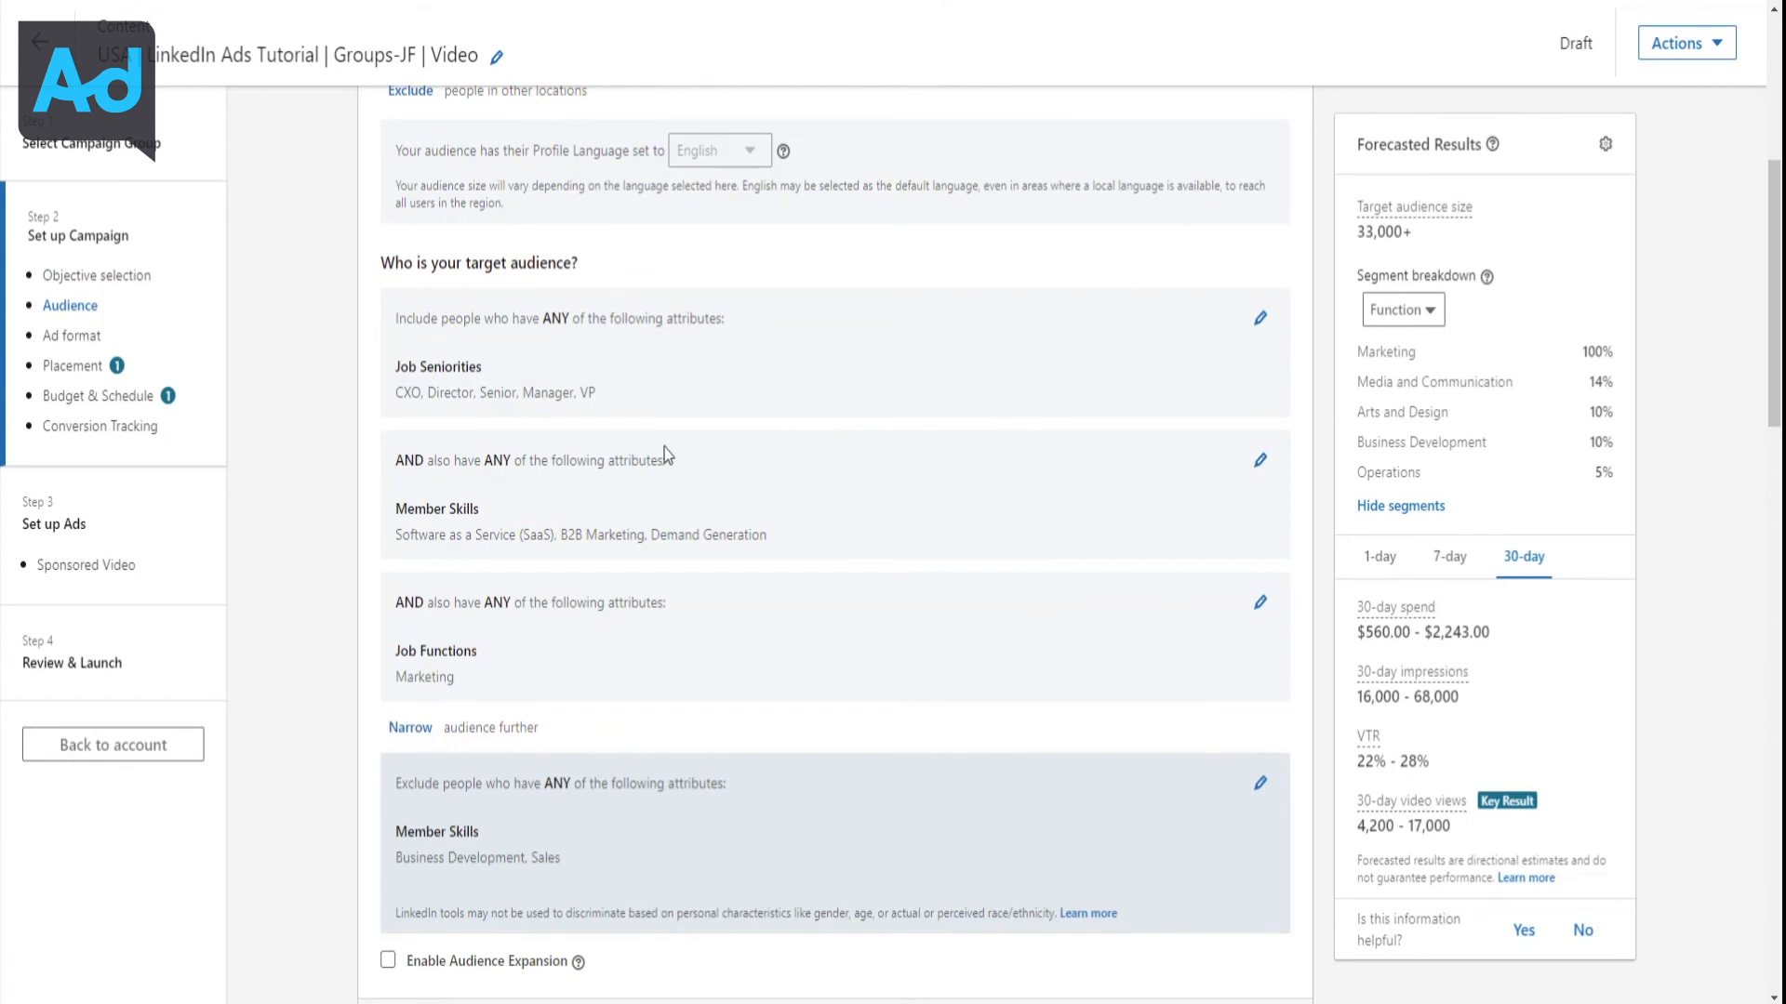
pyautogui.scroll(-1, 749, 448)
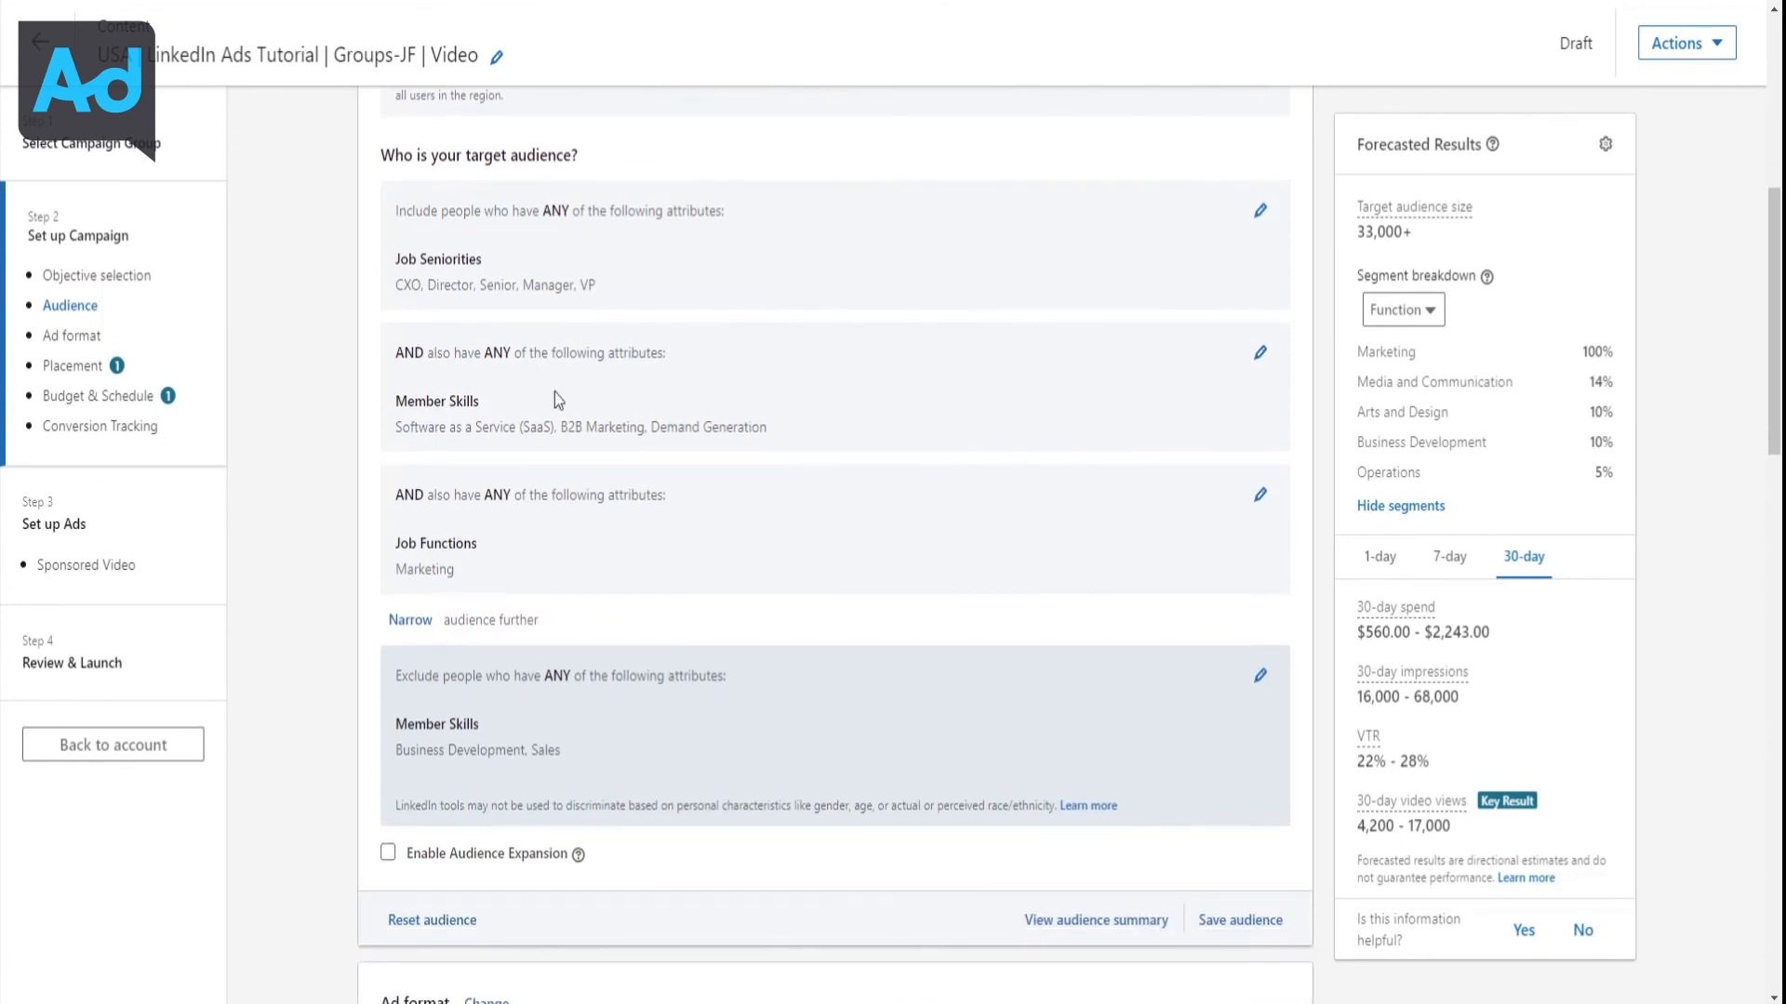